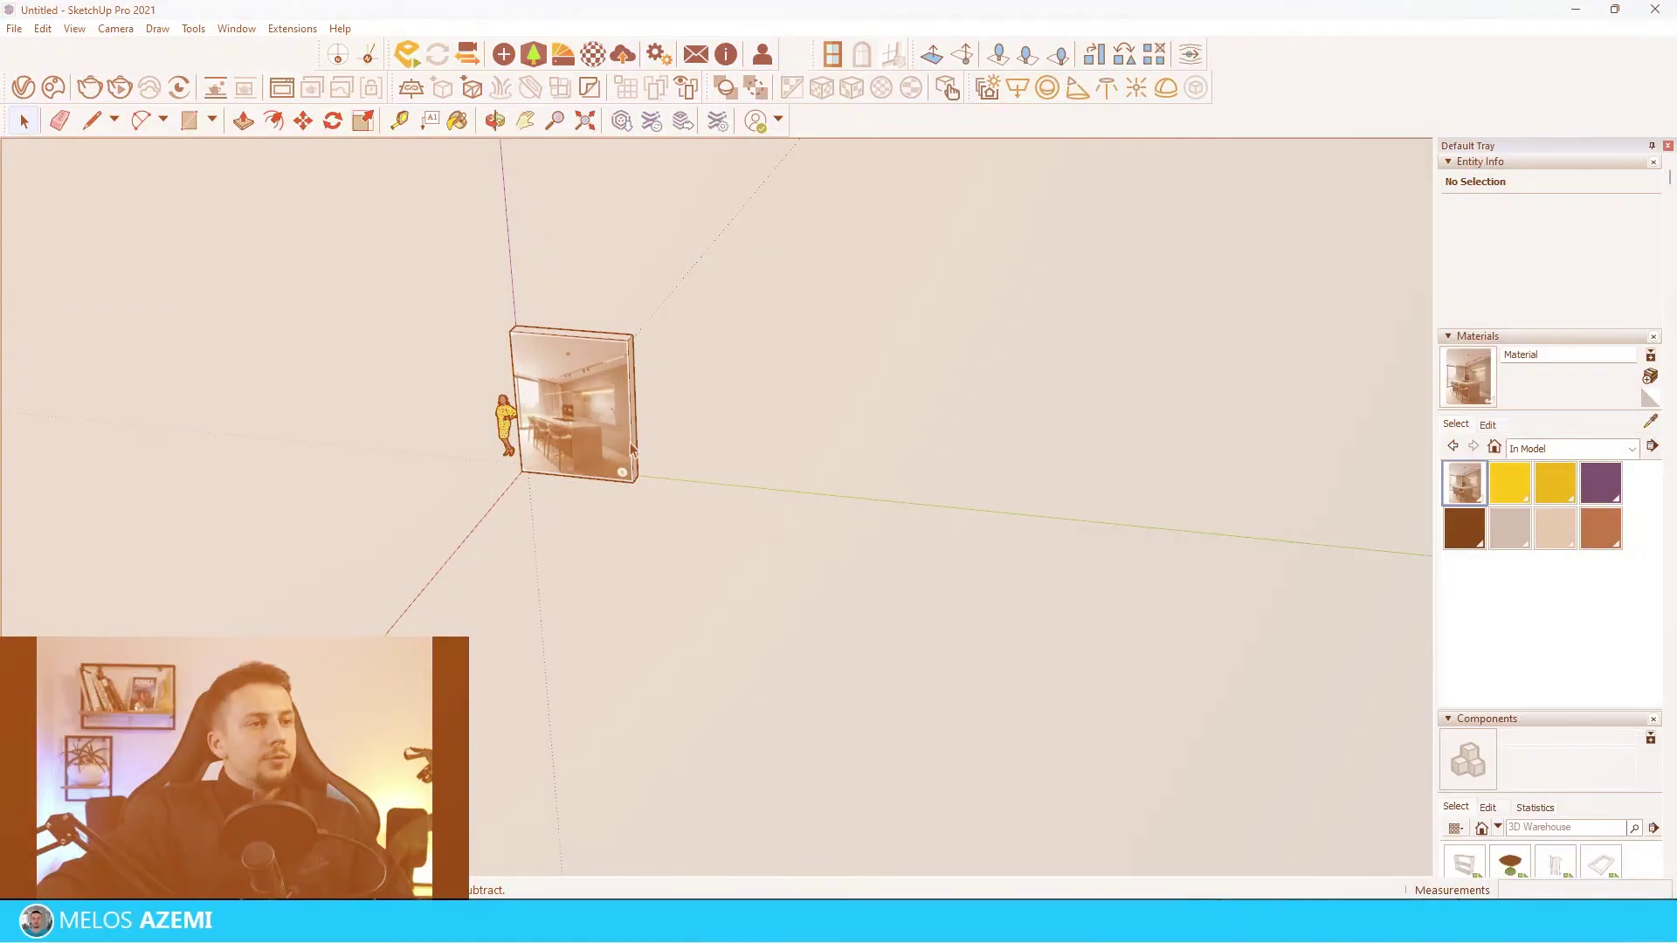
Draw a floor rectangle of about 75 m² on the ground beside the reference image, starting from the green axis.
scroll(652, 293, down, 6)
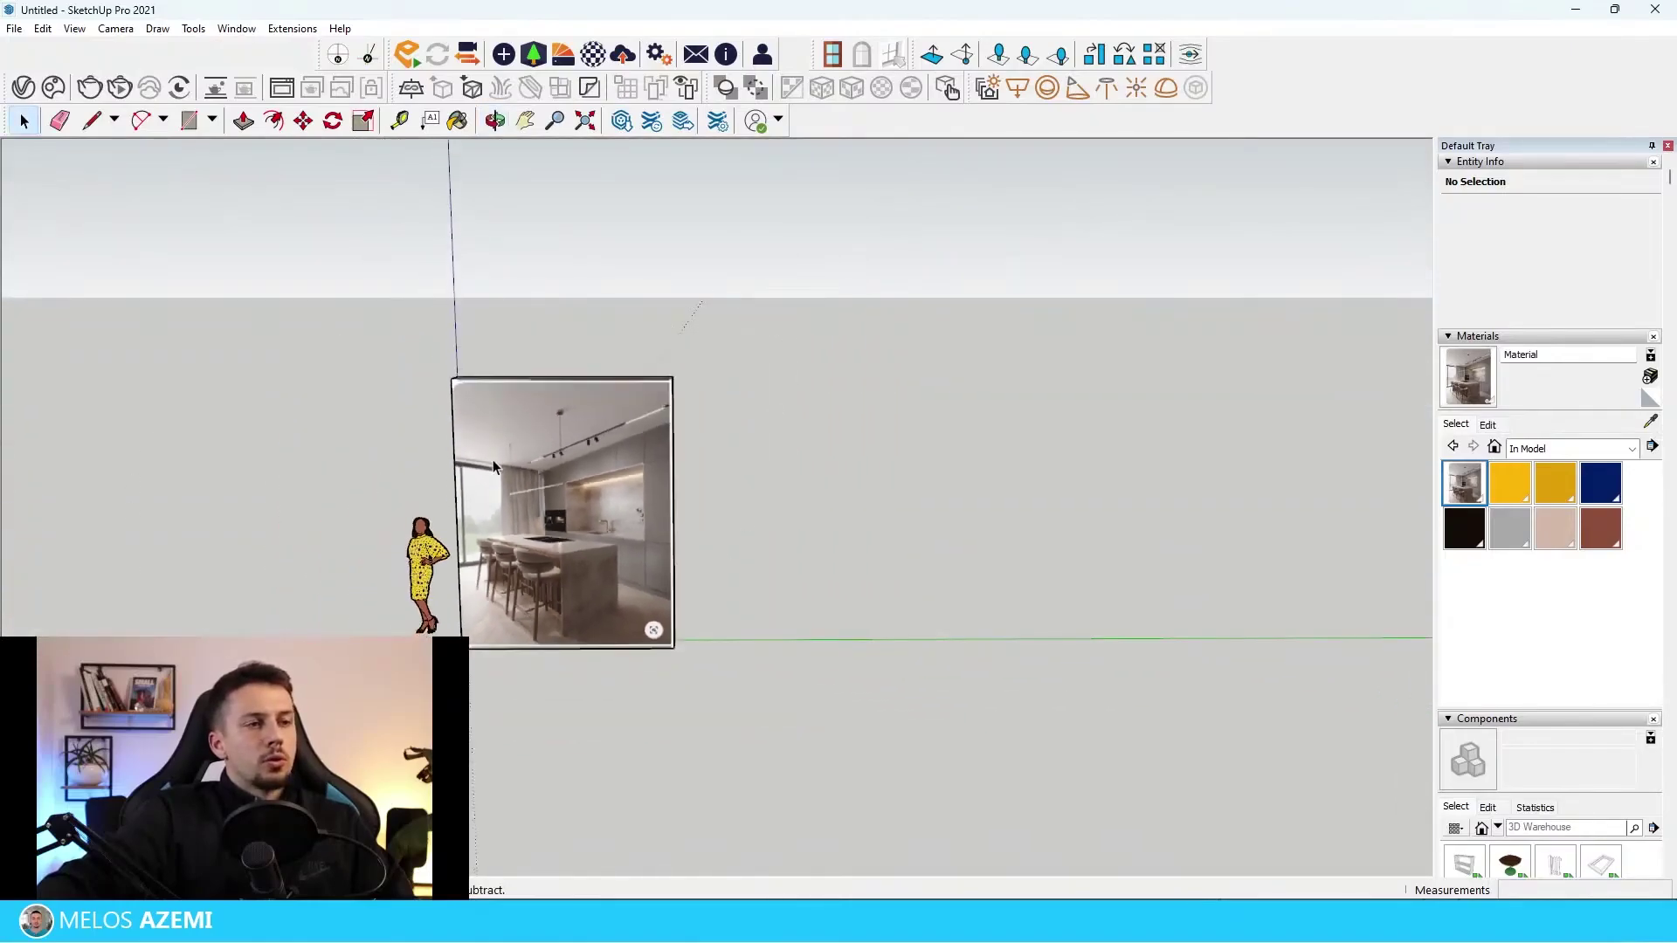
scroll(510, 528, up, 3)
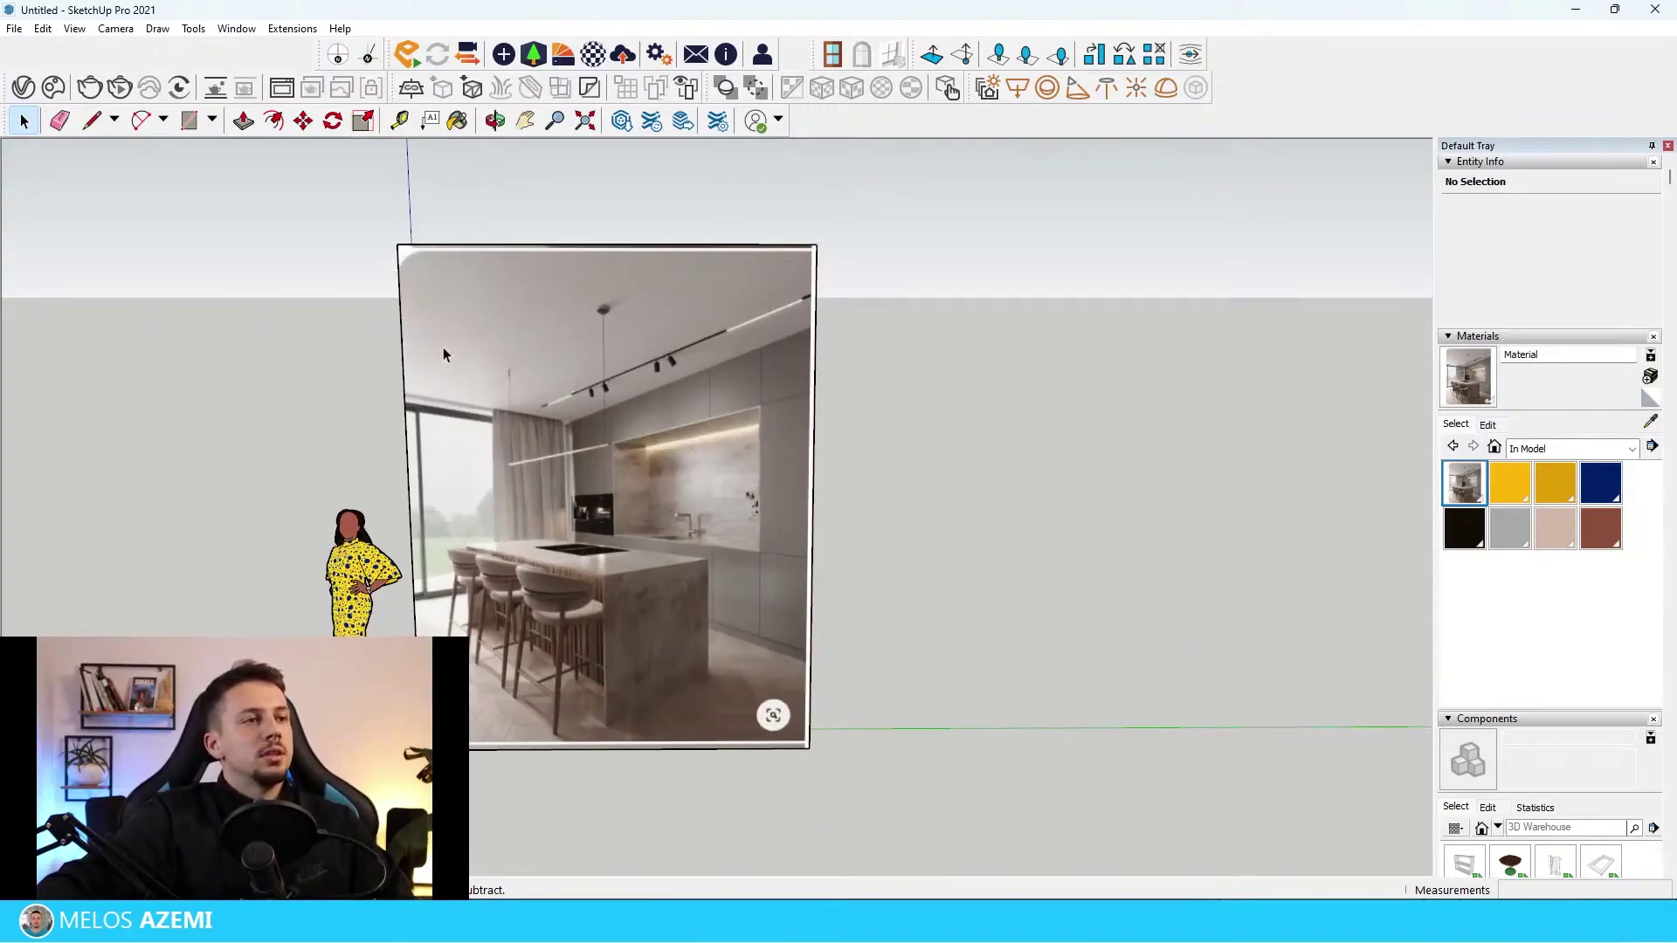
mouse_move(623, 412)
middle_down()
mouse_move(681, 383)
mouse_move(674, 434)
middle_up()
scroll(674, 434, down, 3)
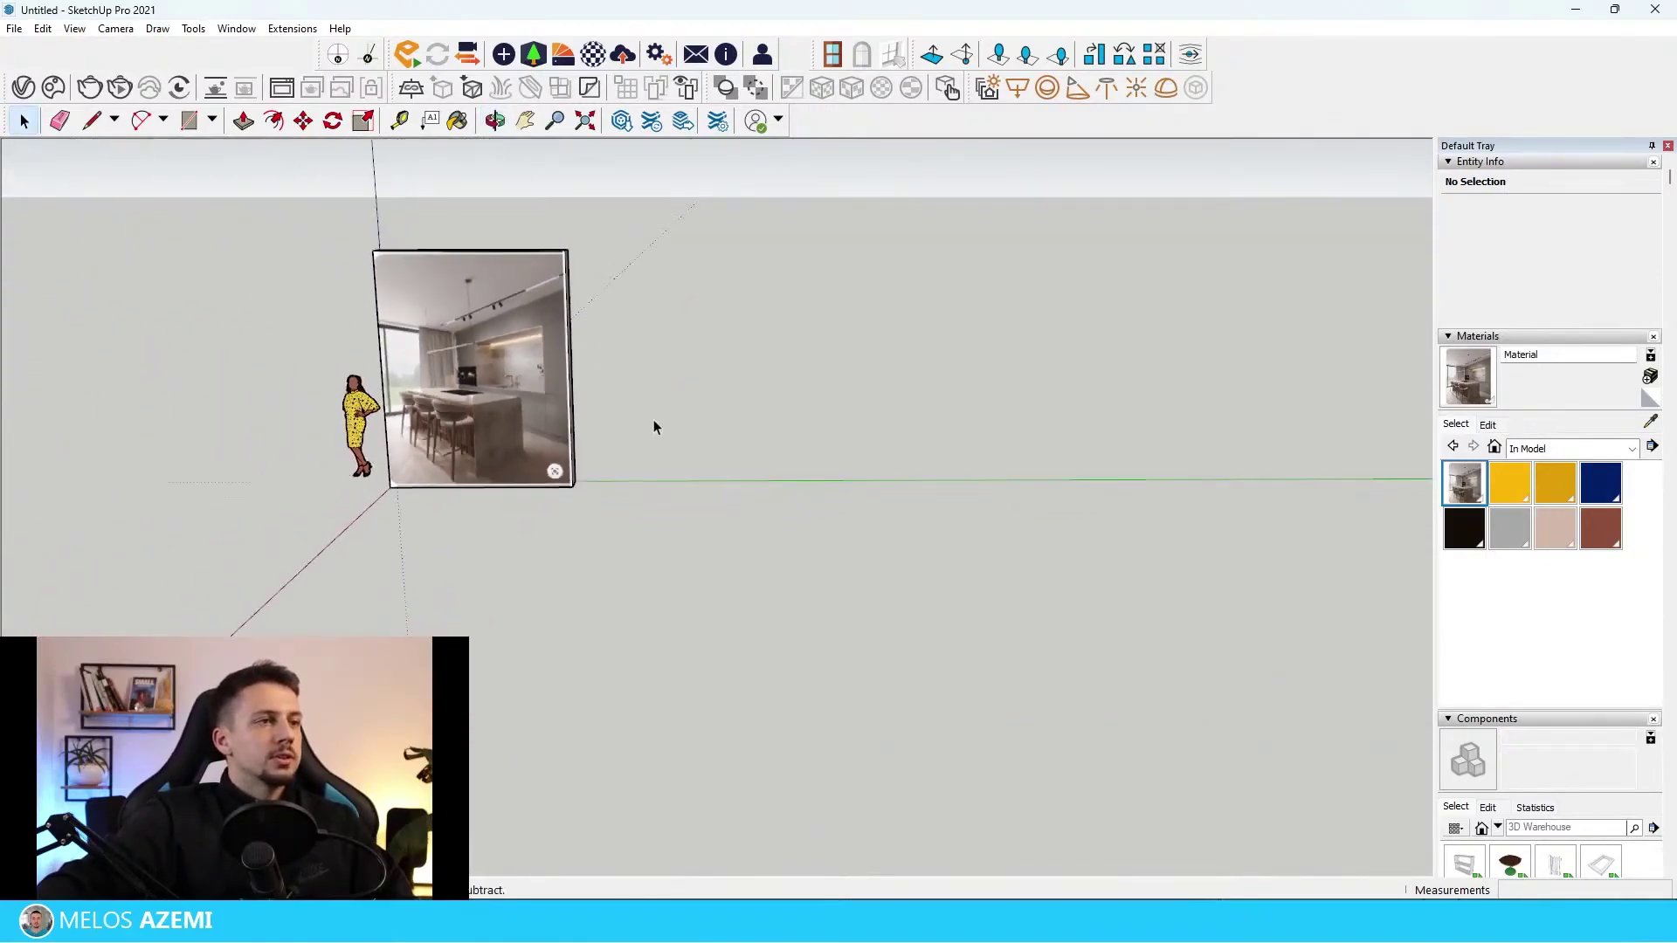
scroll(584, 456, up, 2)
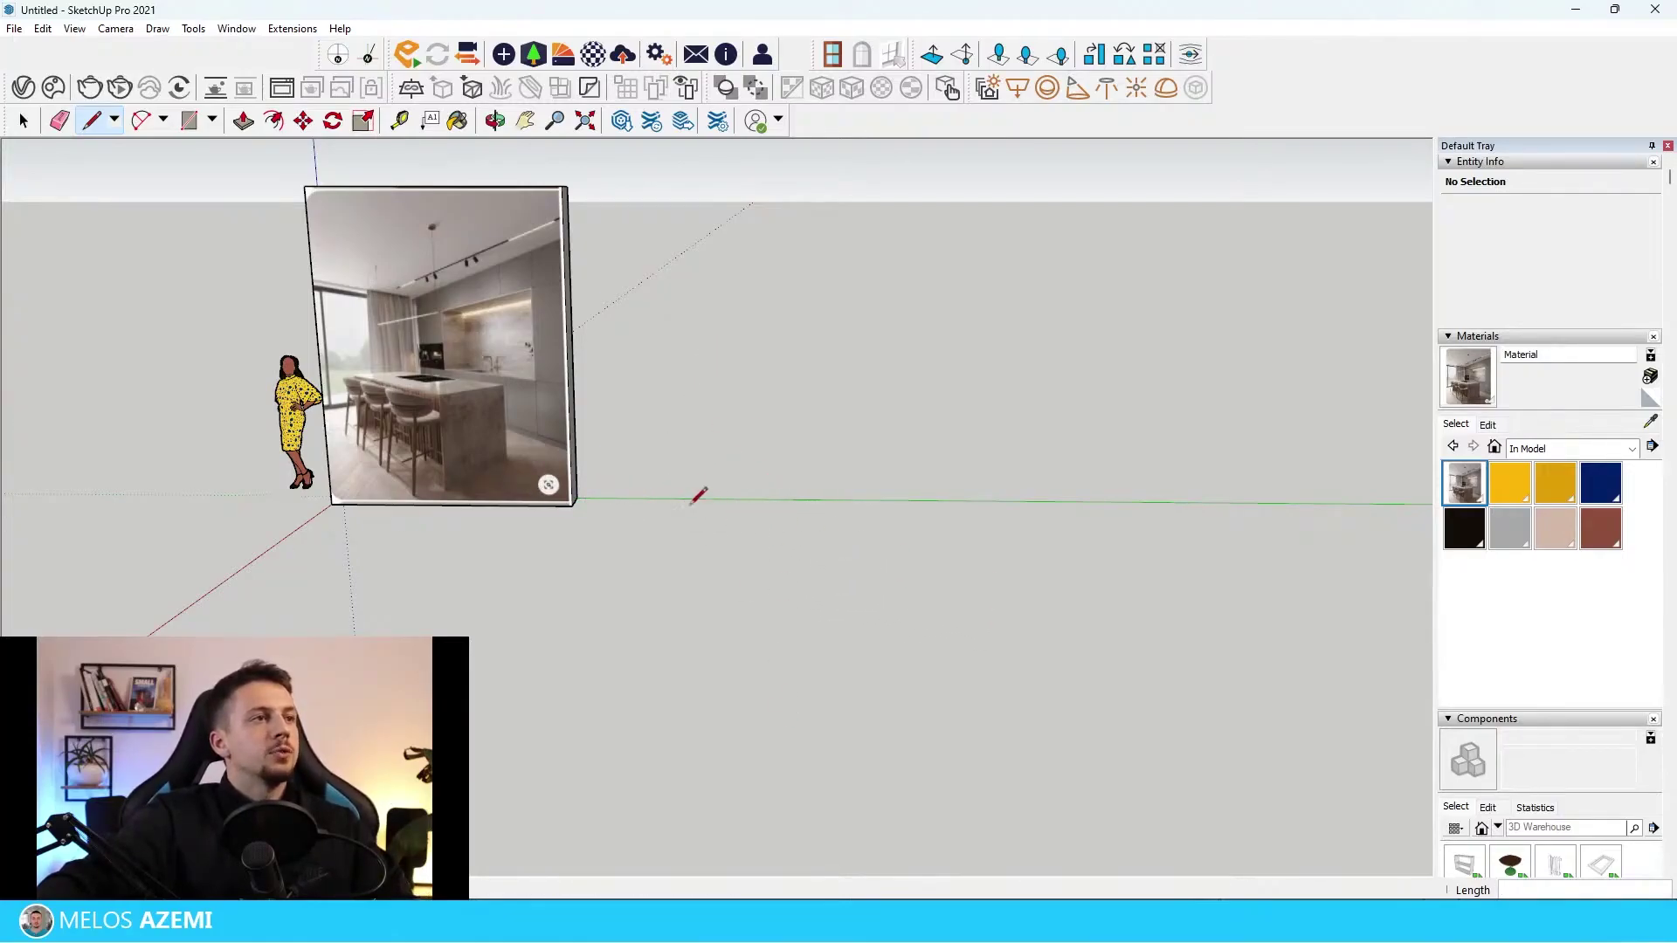
scroll(599, 399, down, 3)
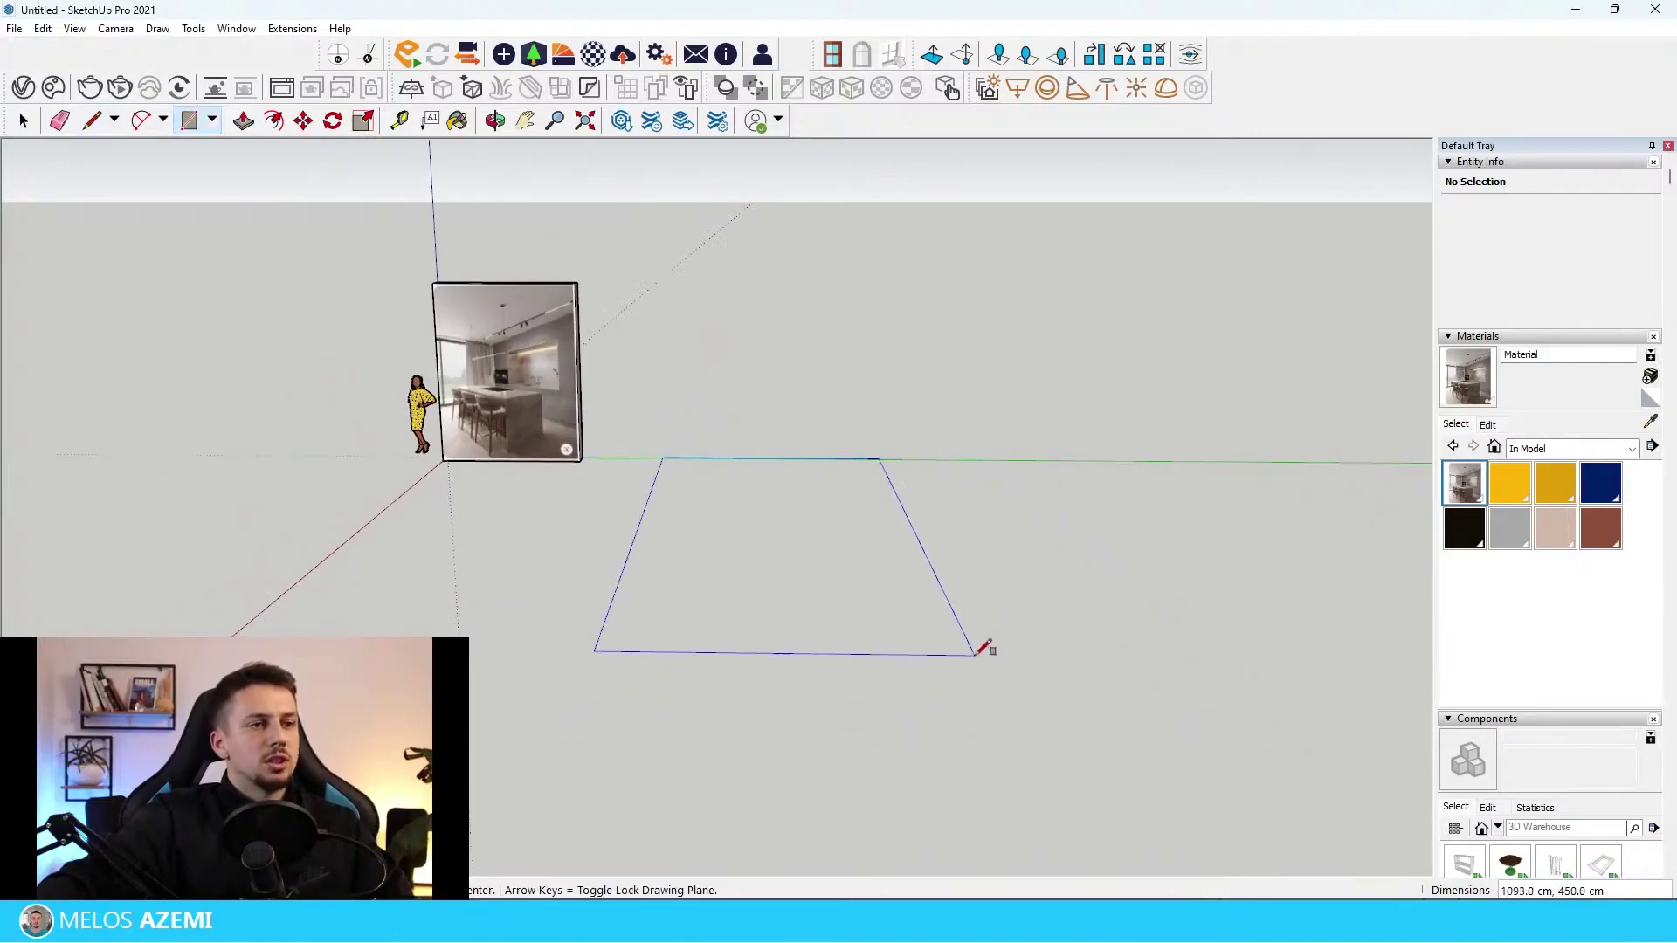
click(1122, 679)
Offset the outline of the floor rectangle inward by about 42 cm to form a wall border.
scroll(489, 375, up, 5)
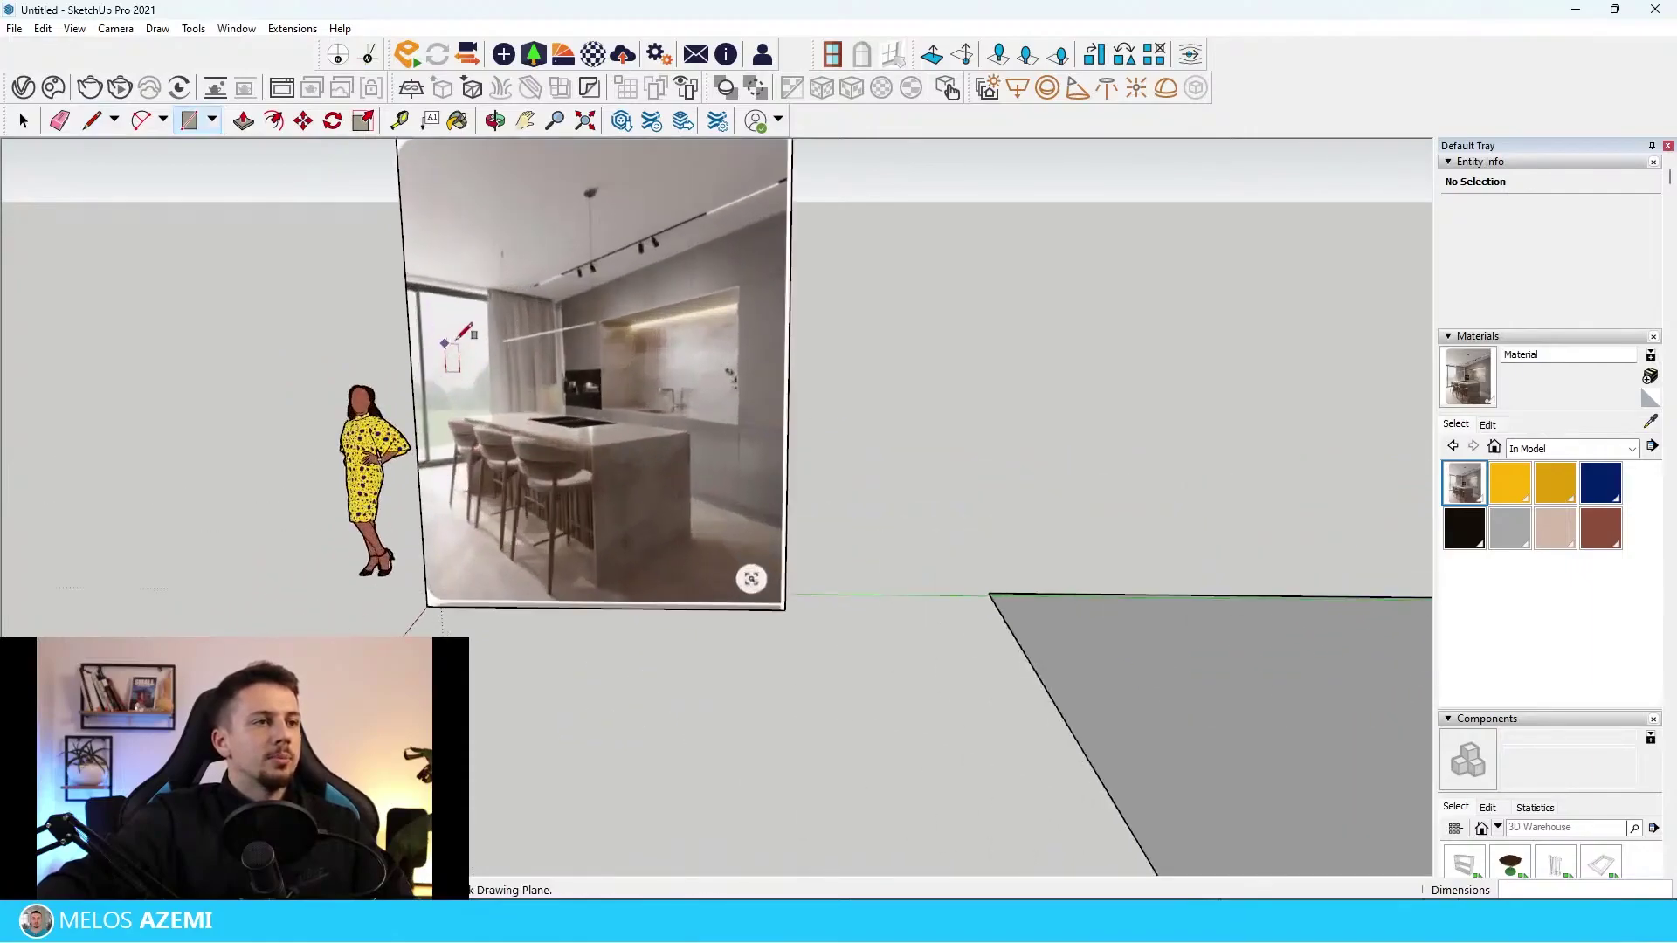
scroll(883, 550, down, 4)
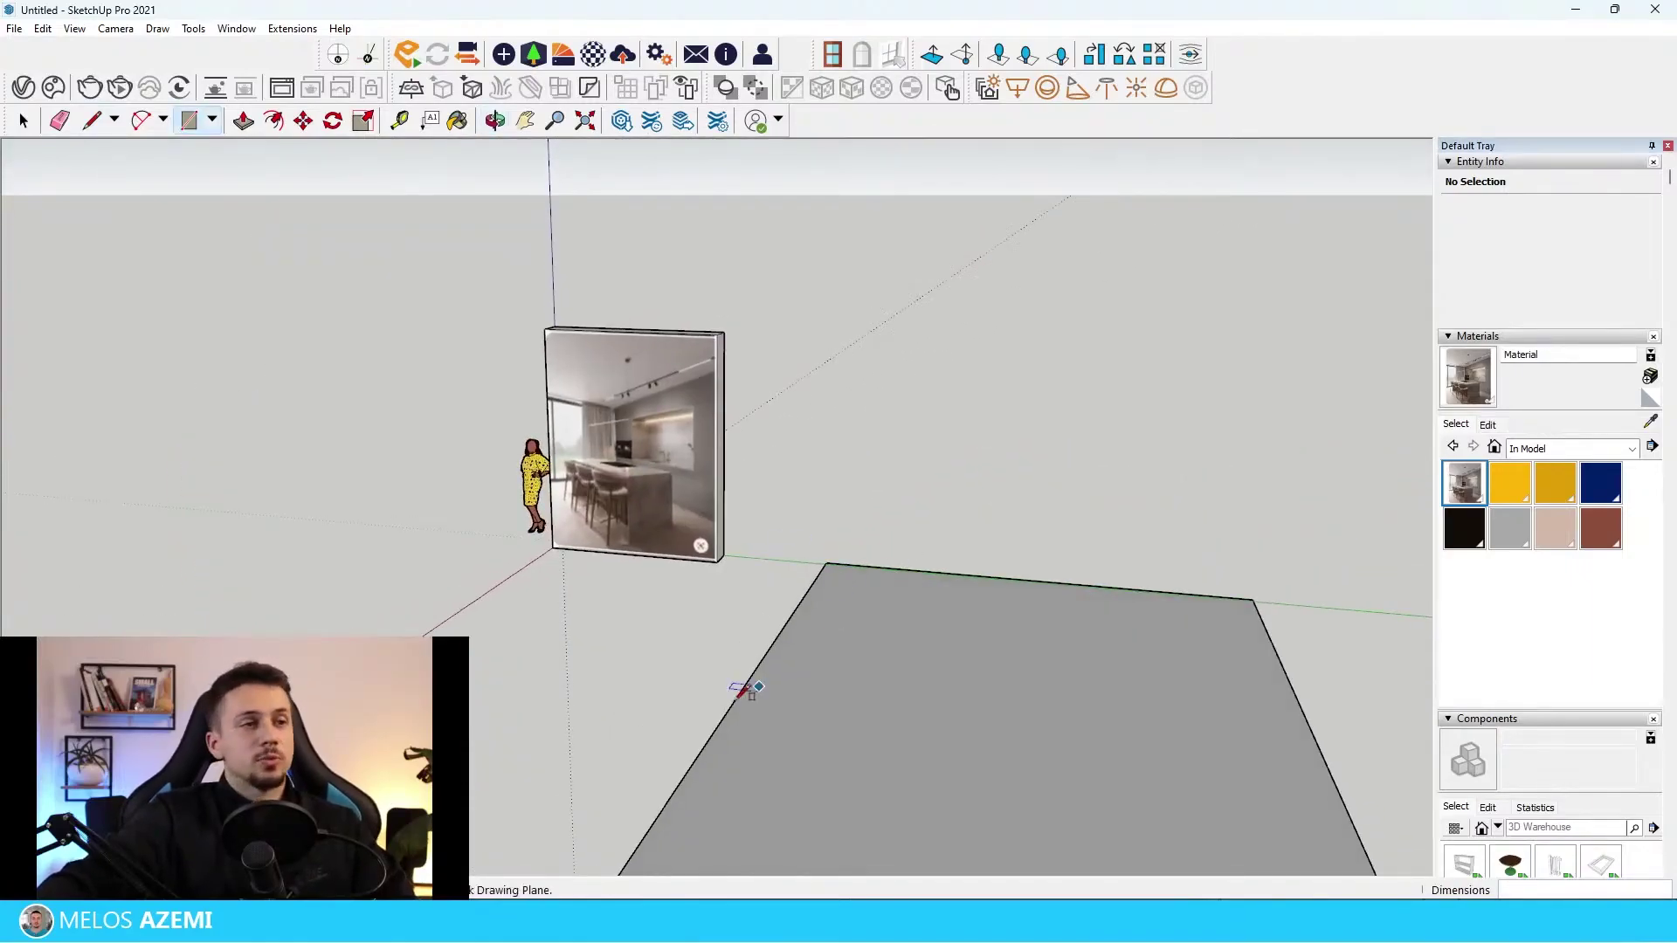
click(821, 725)
scroll(730, 517, up, 4)
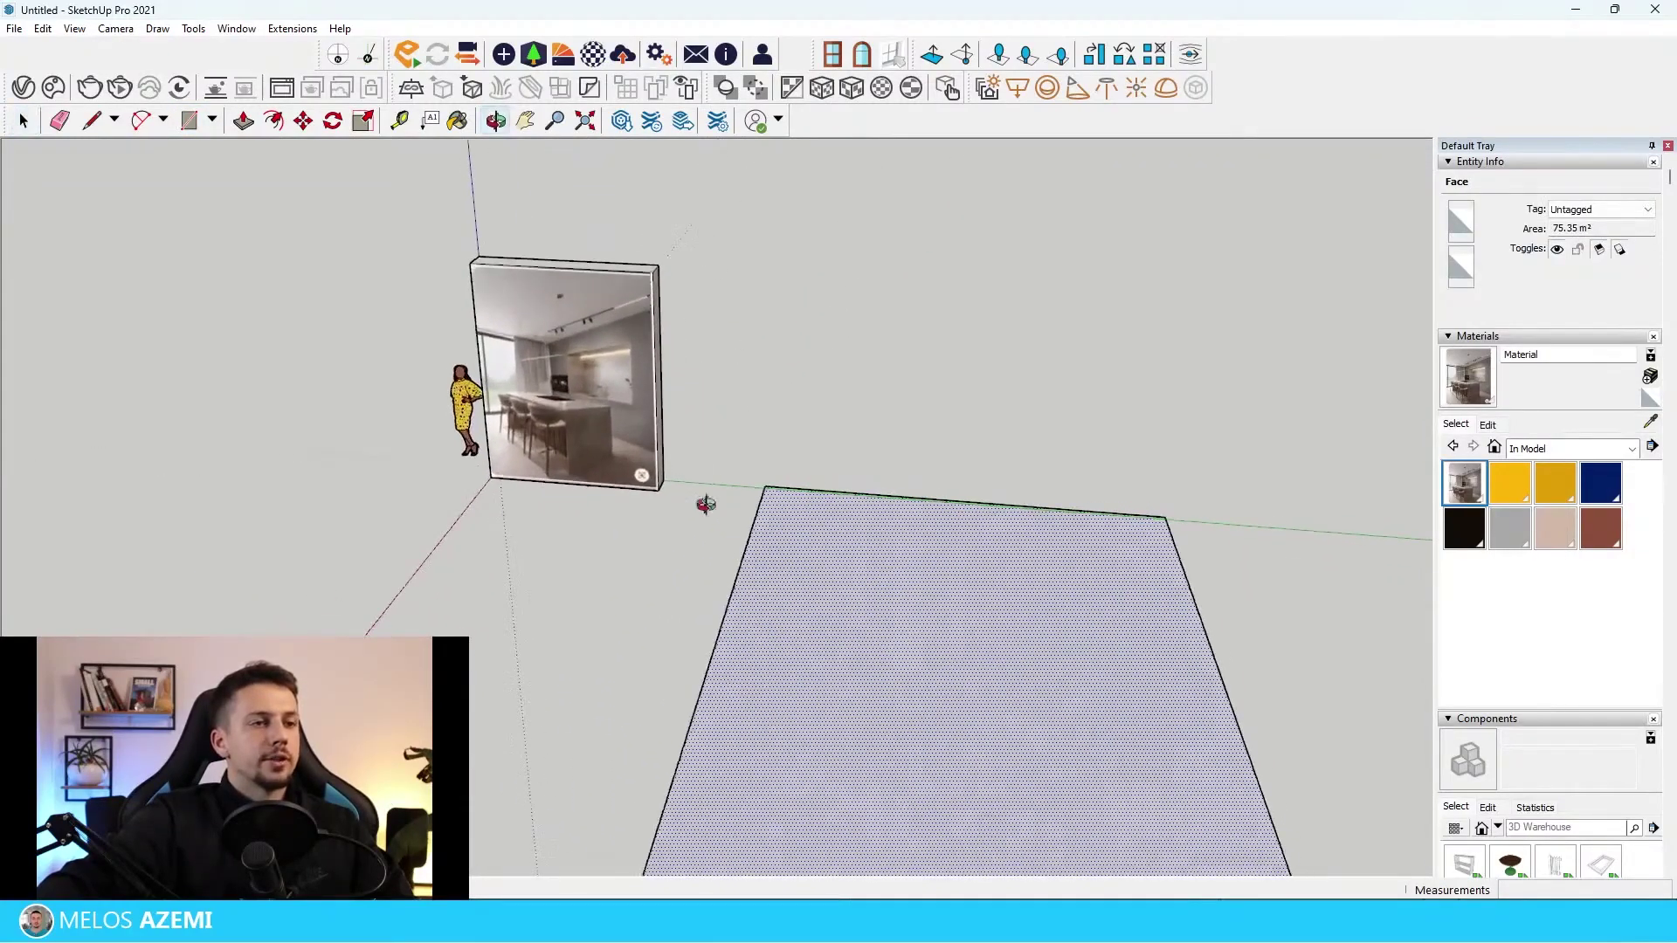
key(f)
click(797, 553)
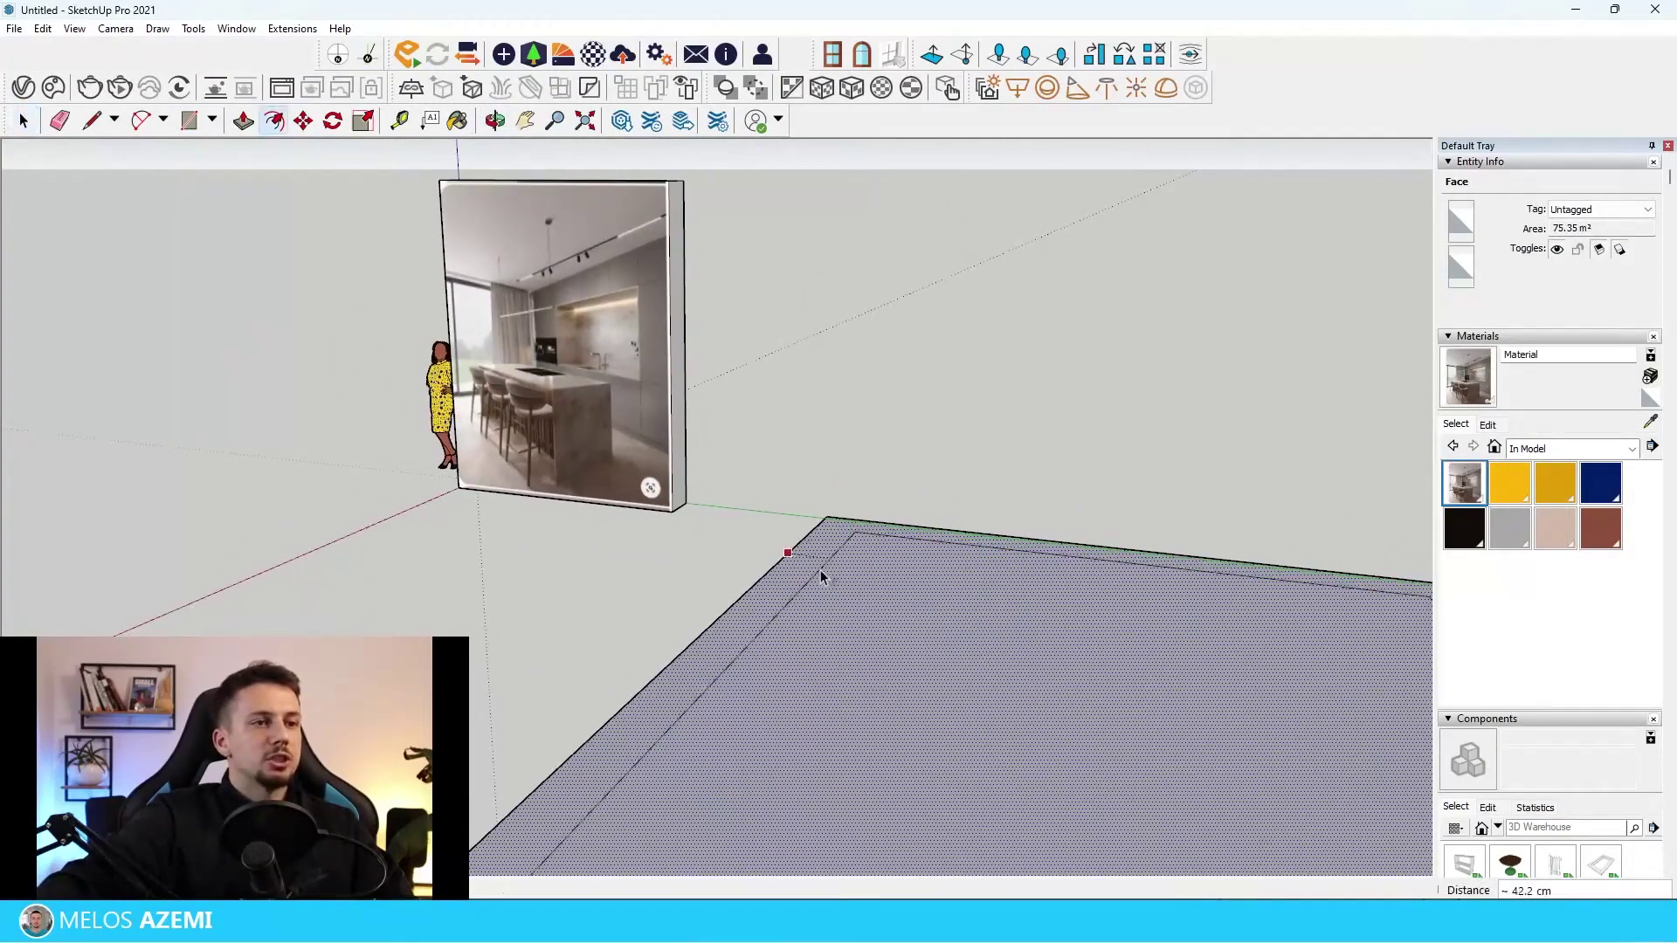
click(822, 573)
Draw lines across two opposite corners of the border to separate an L-shaped wall strip from the rest.
middle_drag(822, 573, 644, 758)
scroll(692, 568, down, 4)
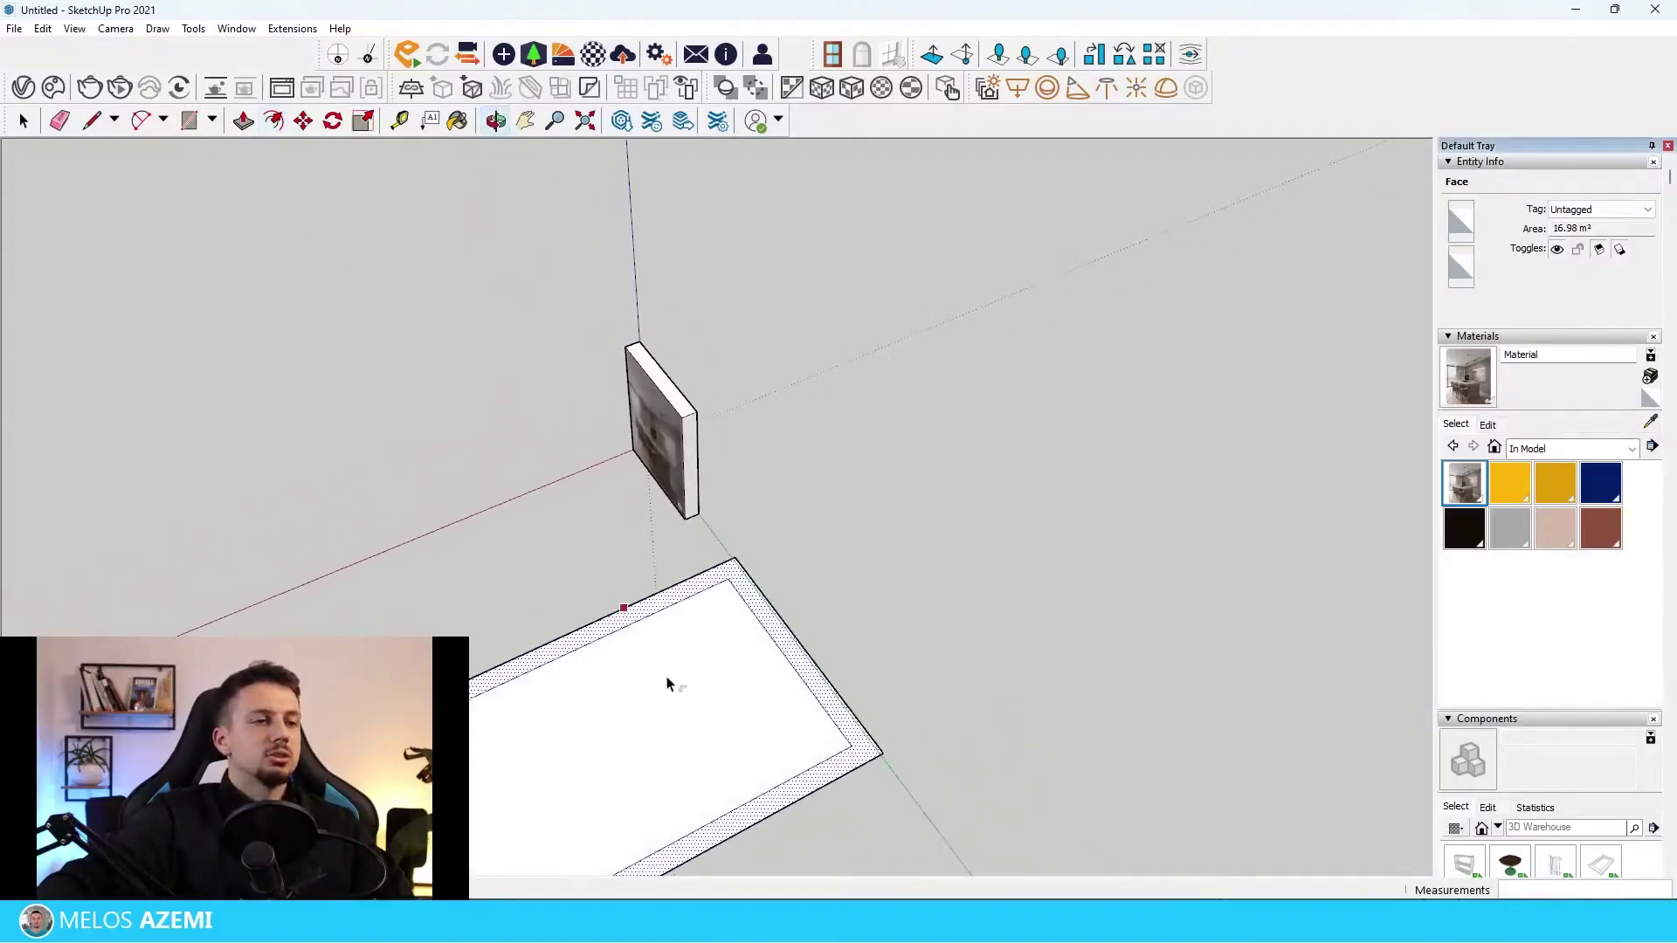
scroll(668, 686, up, 3)
middle_drag(668, 685, 679, 549)
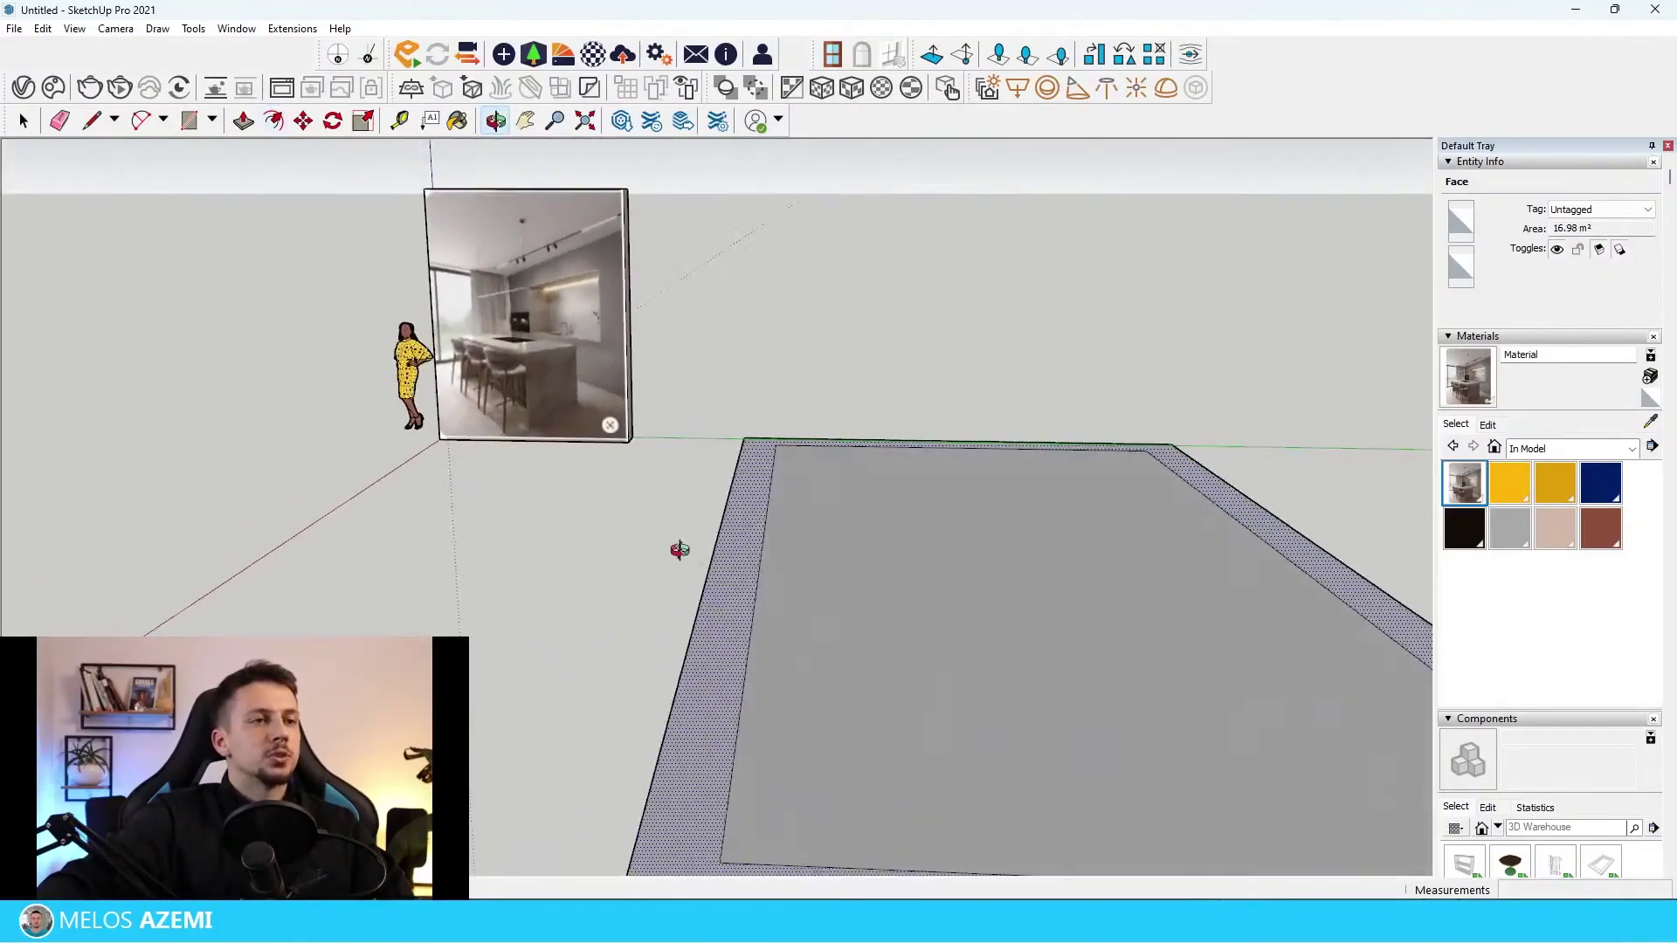
scroll(716, 524, down, 3)
scroll(730, 422, up, 4)
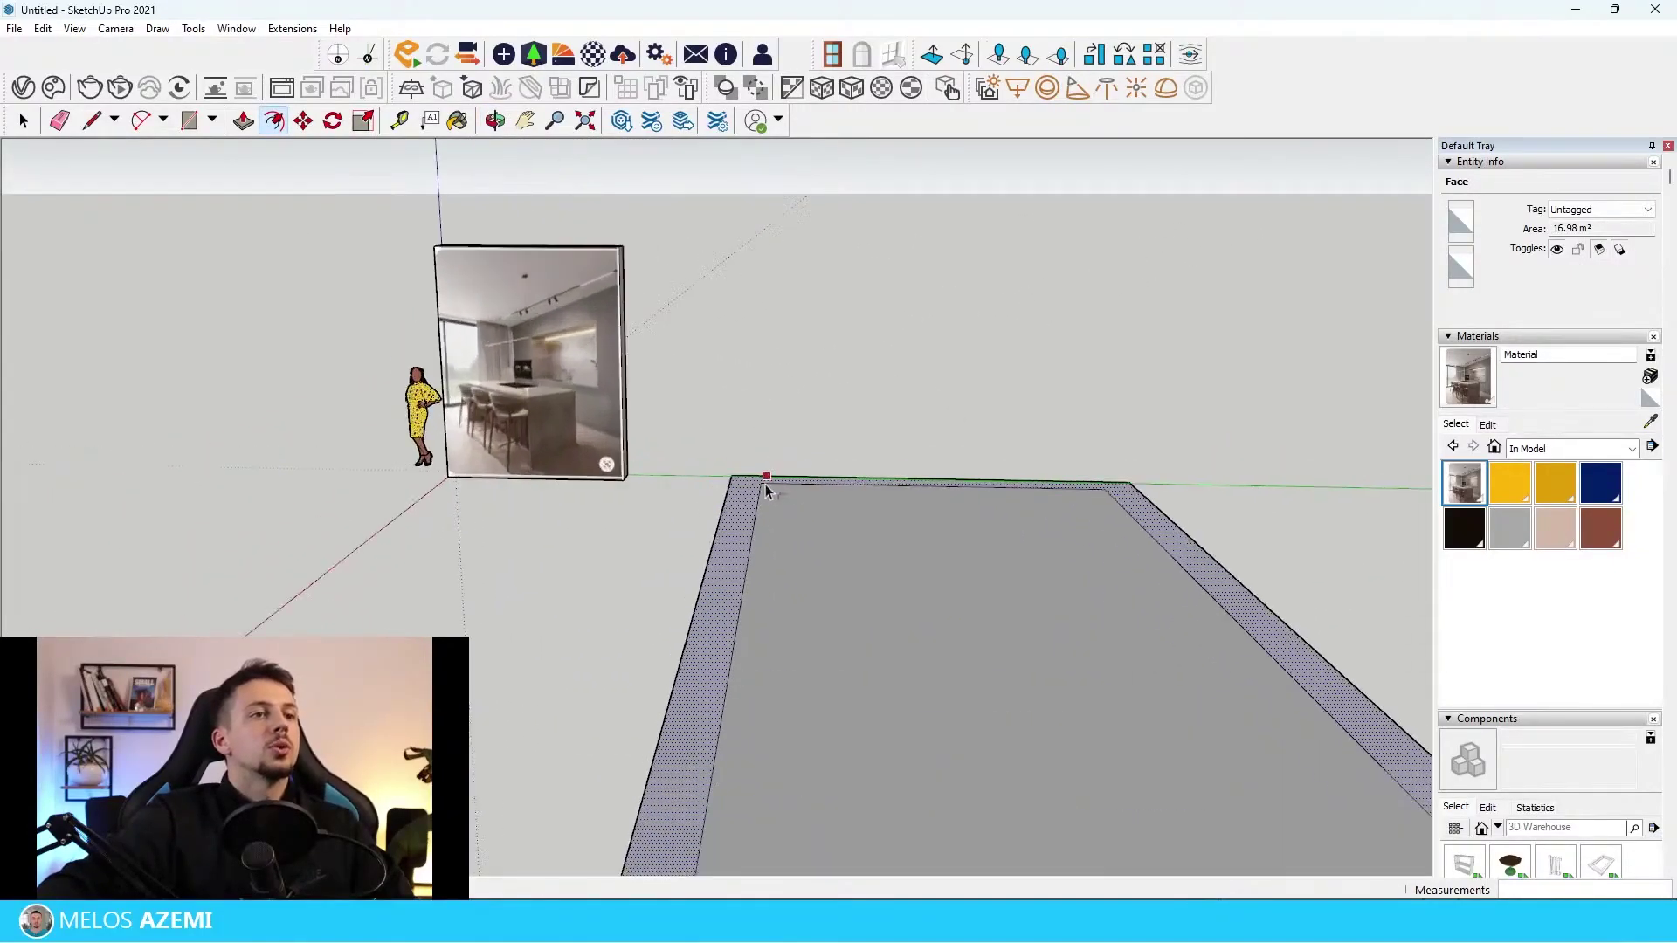
scroll(724, 493, down, 4)
key(l)
scroll(874, 445, up, 4)
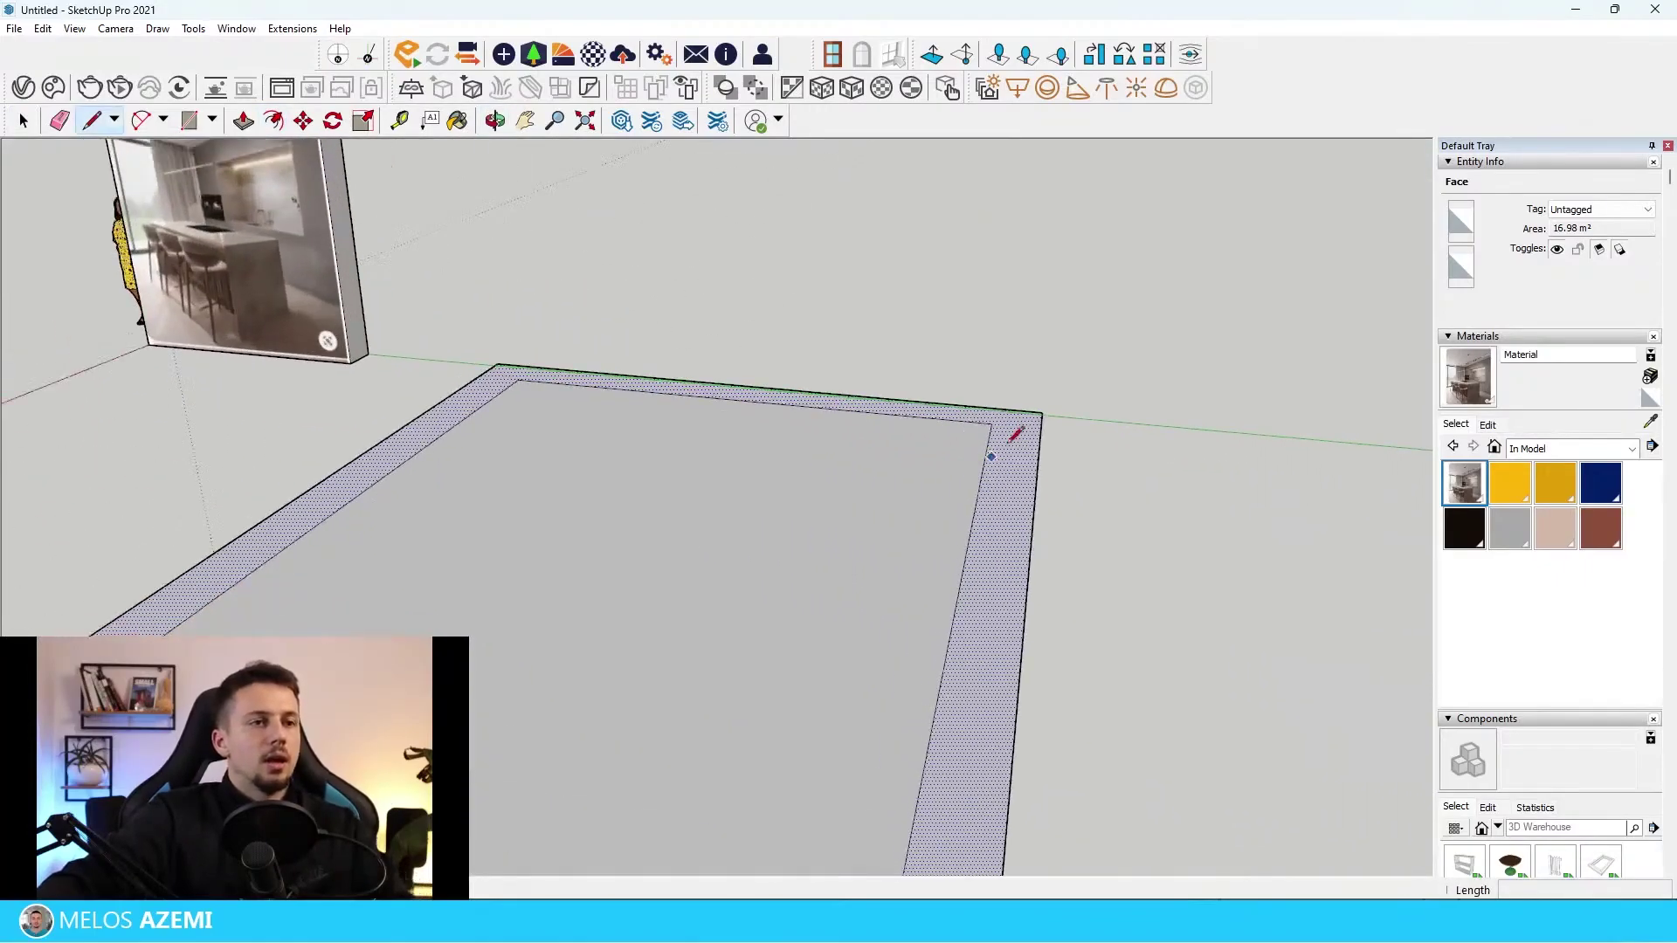
scroll(1050, 423, down, 2)
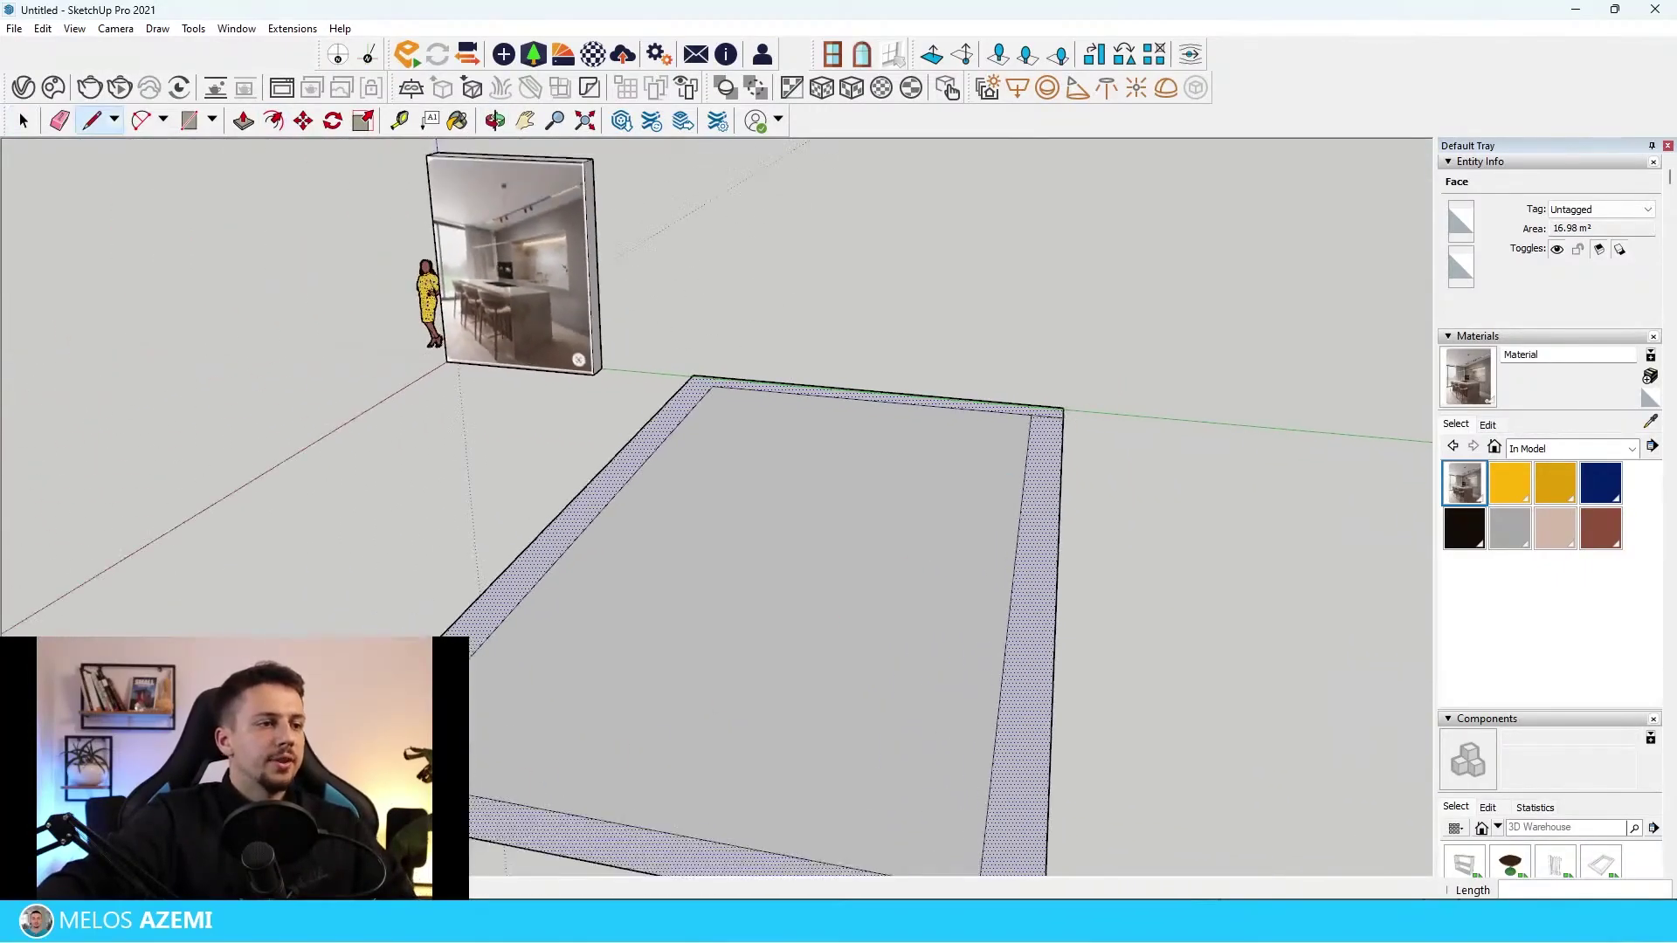
Extrude the L-shaped border strip upward by 300 cm to raise the two walls.
key(space)
click(570, 508)
scroll(594, 532, down, 3)
scroll(823, 535, up, 3)
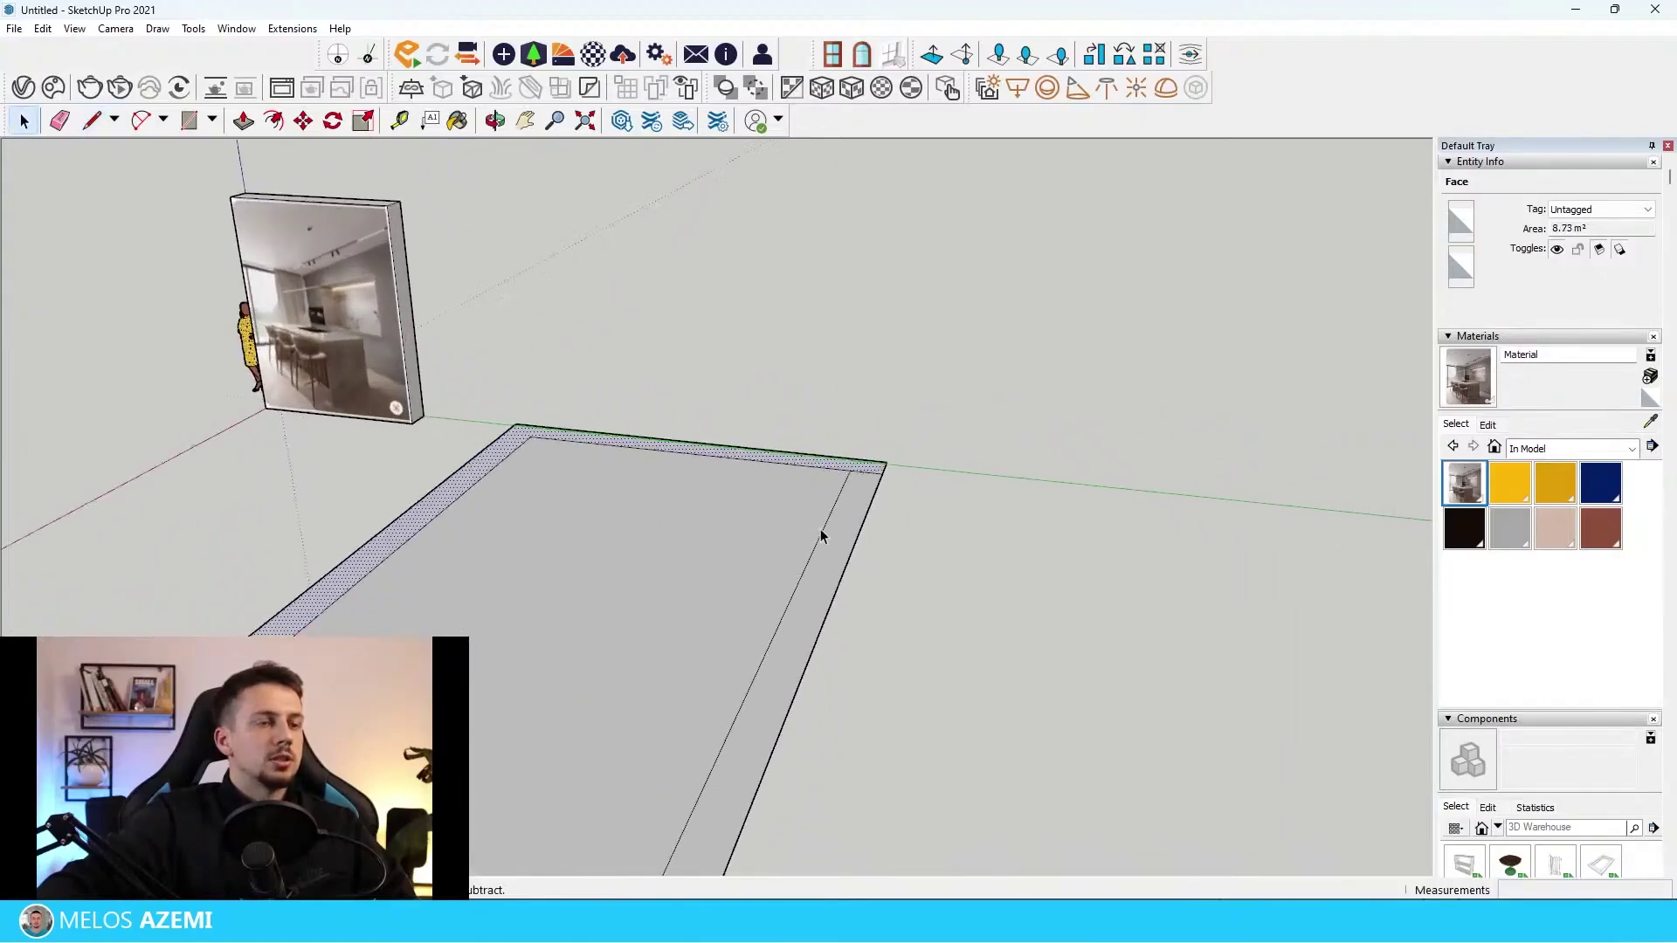
click(866, 472)
scroll(866, 470, down, 3)
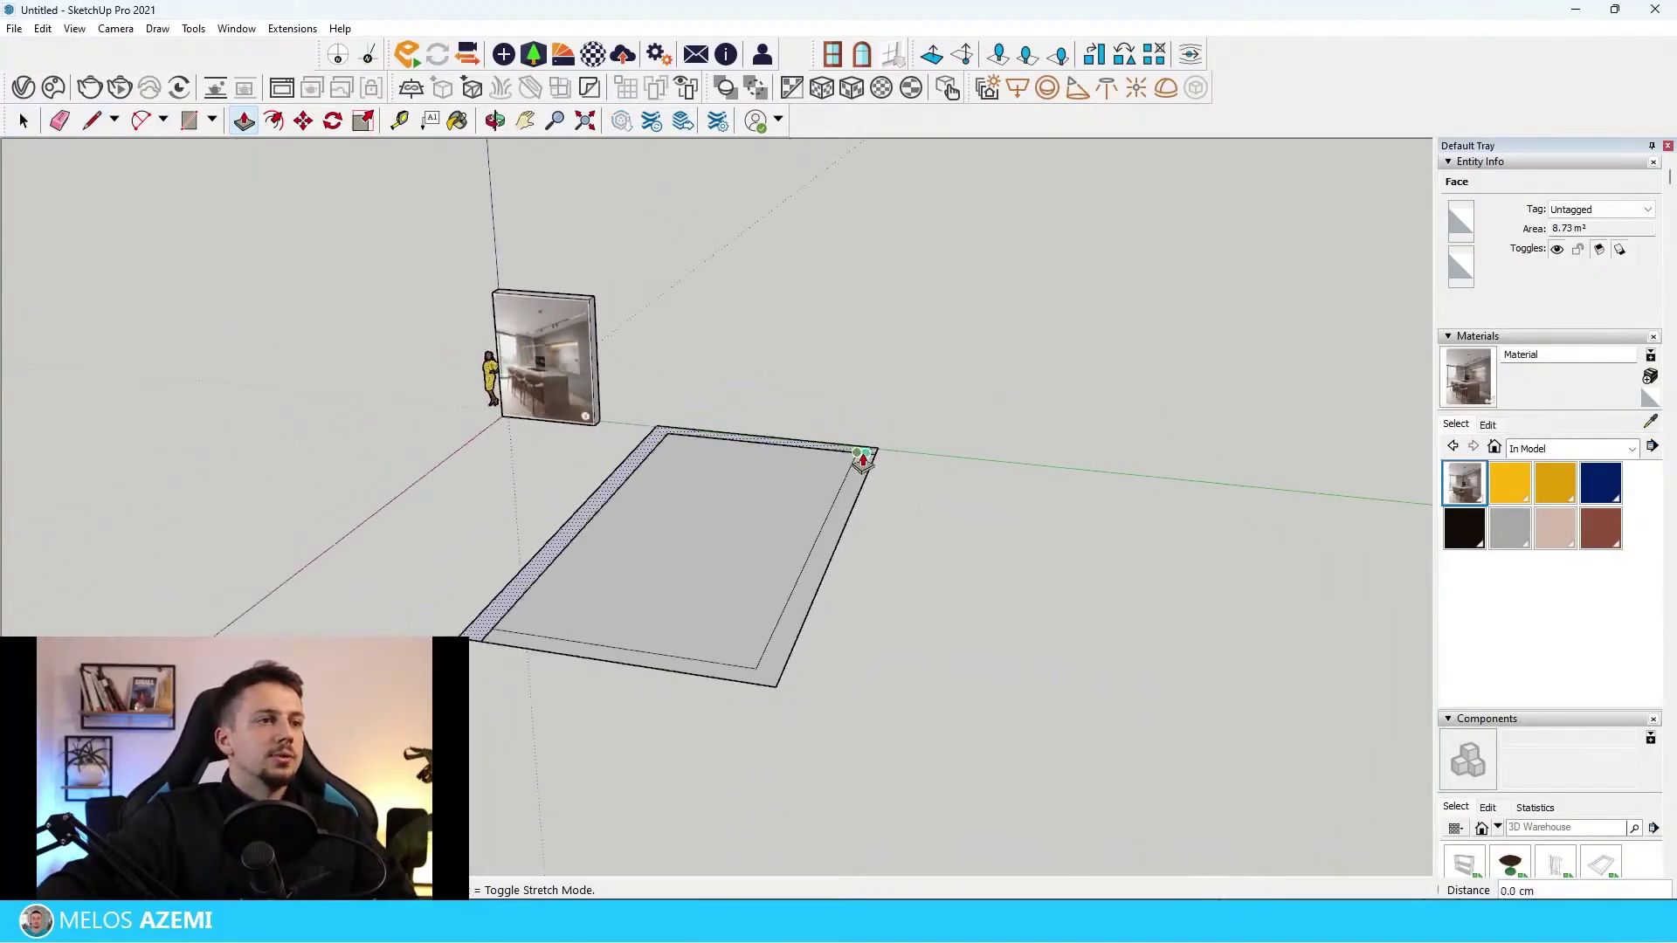
text(30)
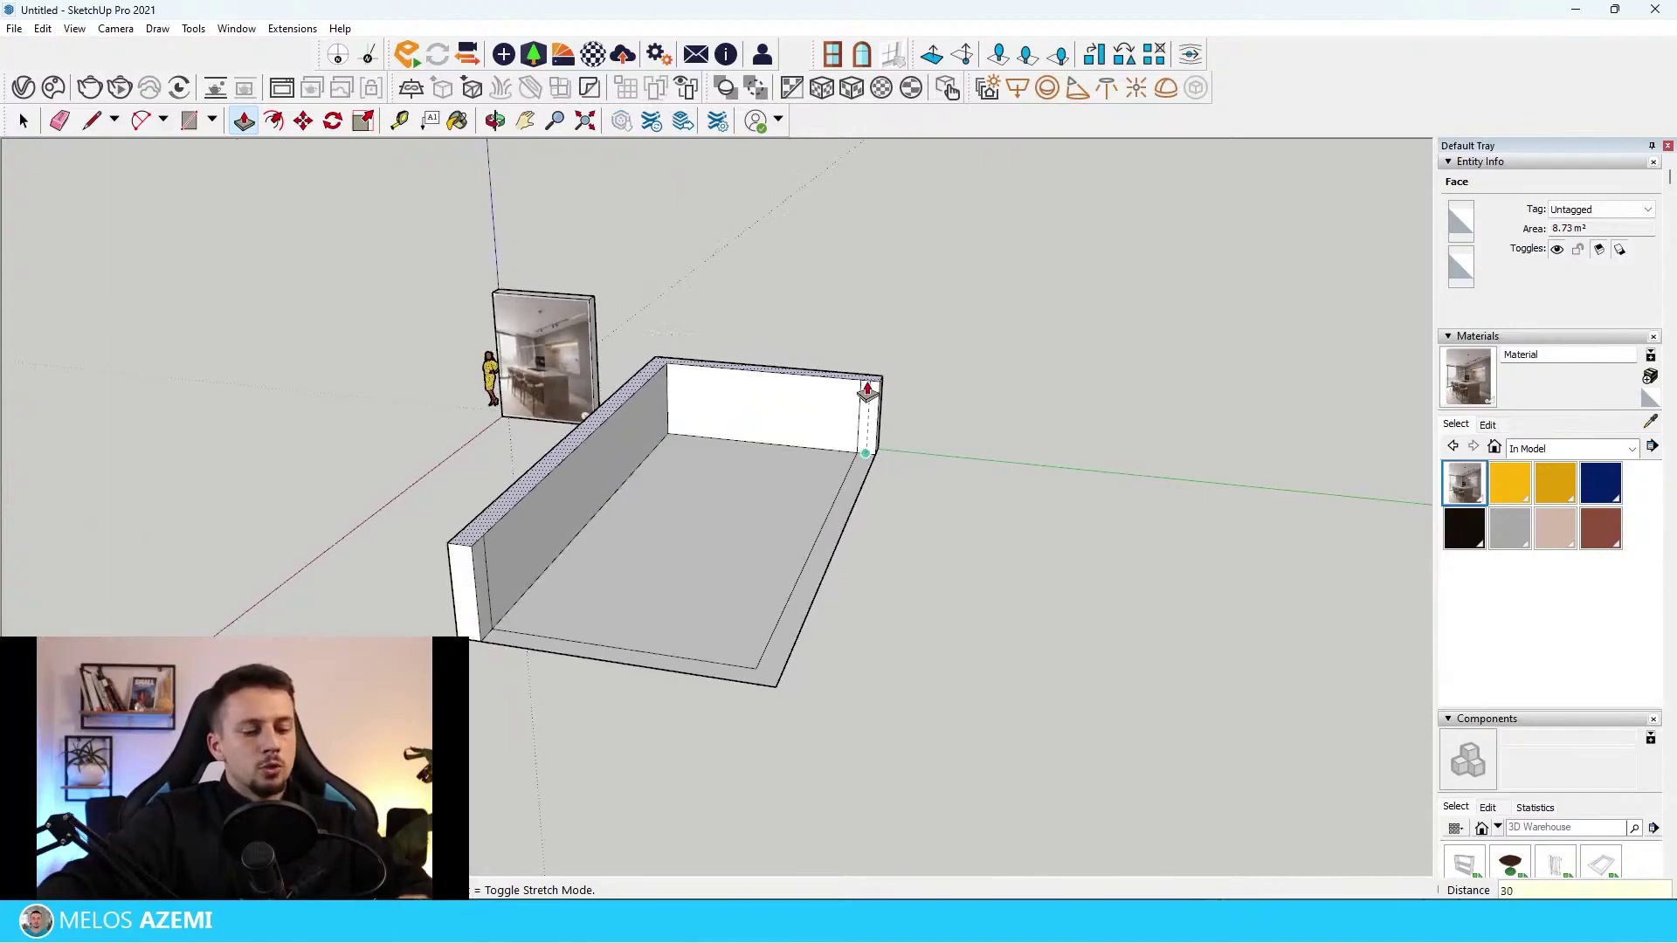
text(0)
key(Return)
Shorten the long wall to about half its length by pushing its outer section down 300 cm to the floor.
key(space)
middle_drag(794, 446, 591, 382)
click(591, 382)
scroll(603, 341, up, 3)
scroll(700, 400, down, 5)
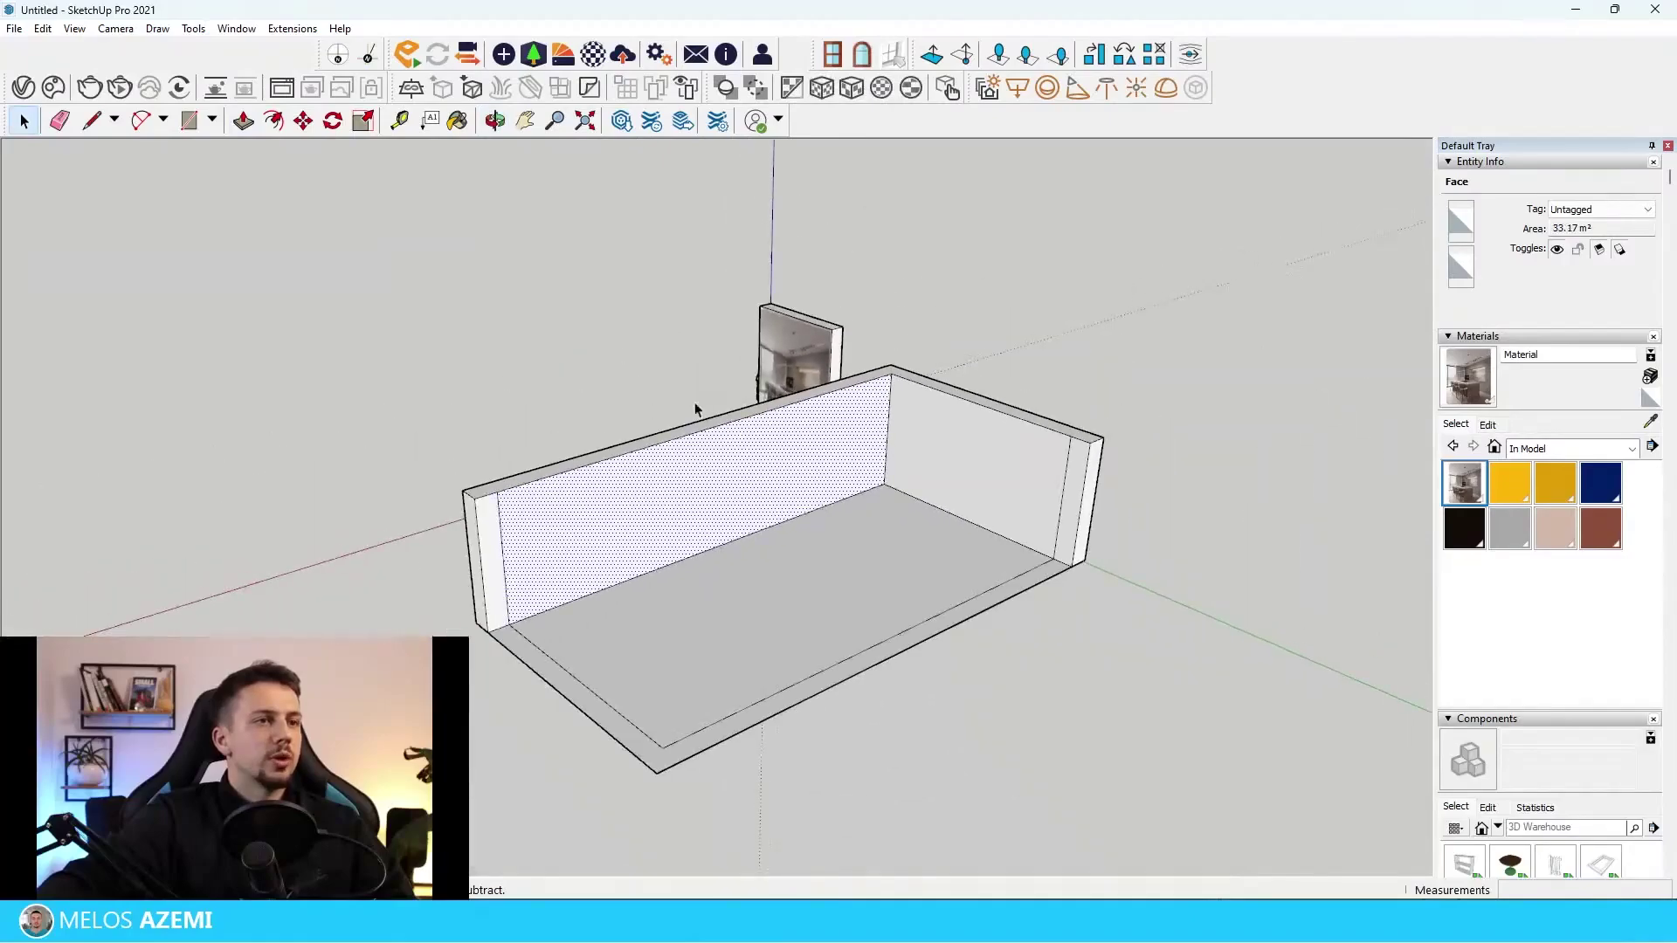
scroll(711, 431, up, 5)
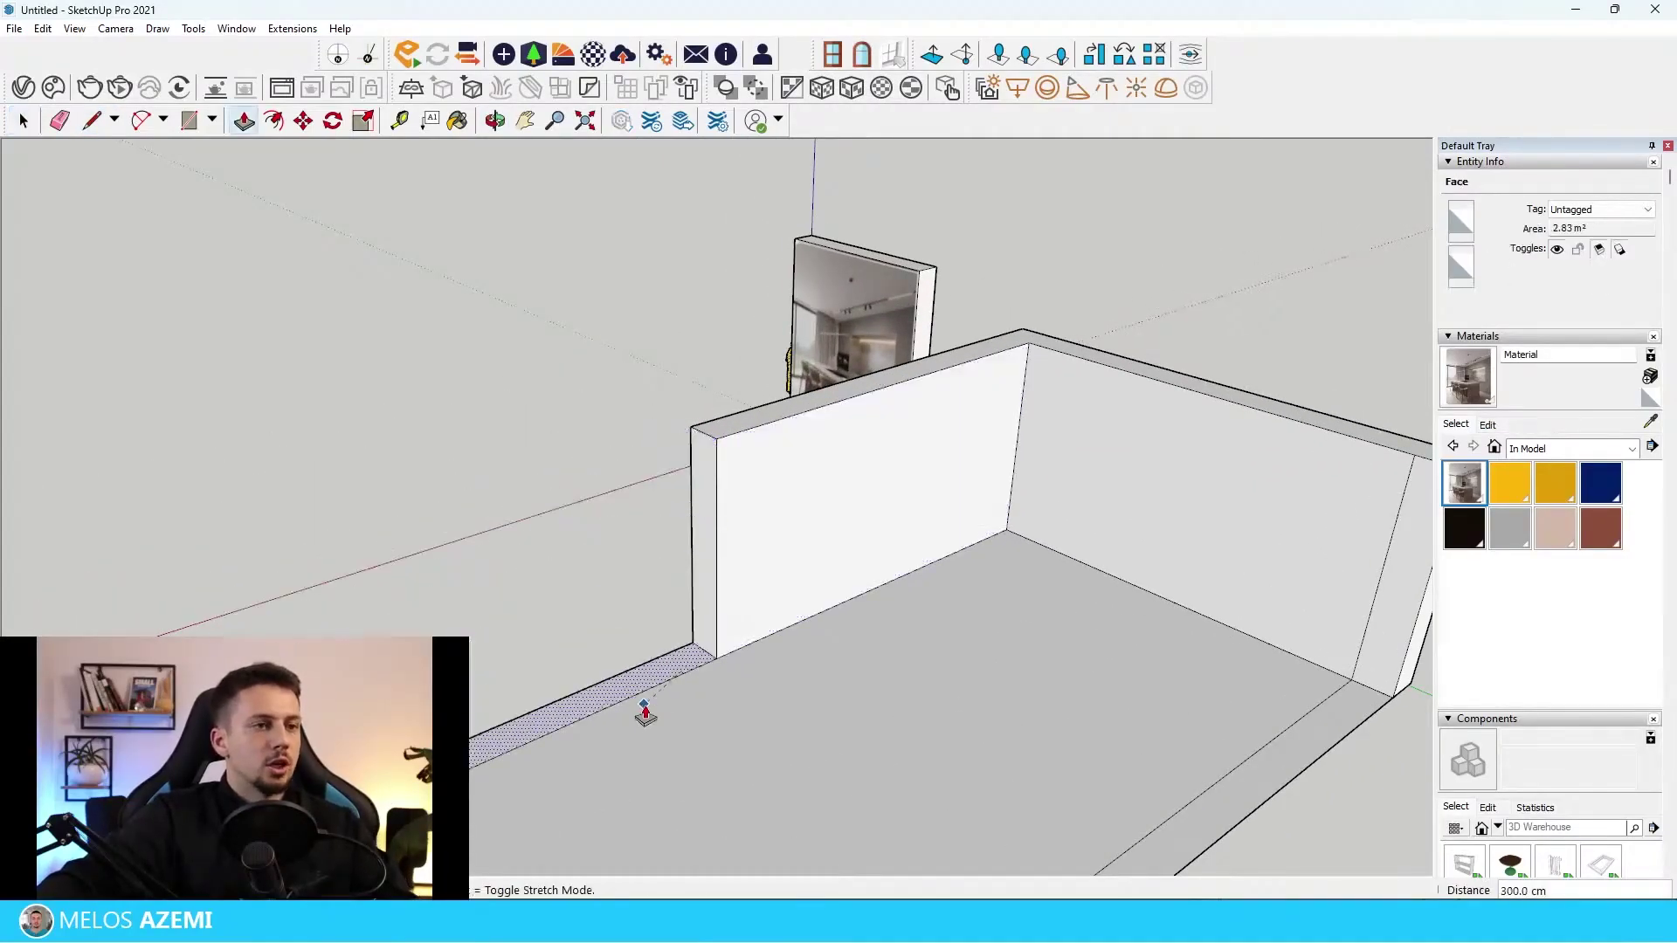
Push the inner faces of the two walls outward to make both walls thinner.
middle_drag(644, 699, 434, 550)
scroll(734, 524, up, 3)
click(538, 416)
middle_drag(734, 524, 648, 454)
scroll(540, 415, up, 3)
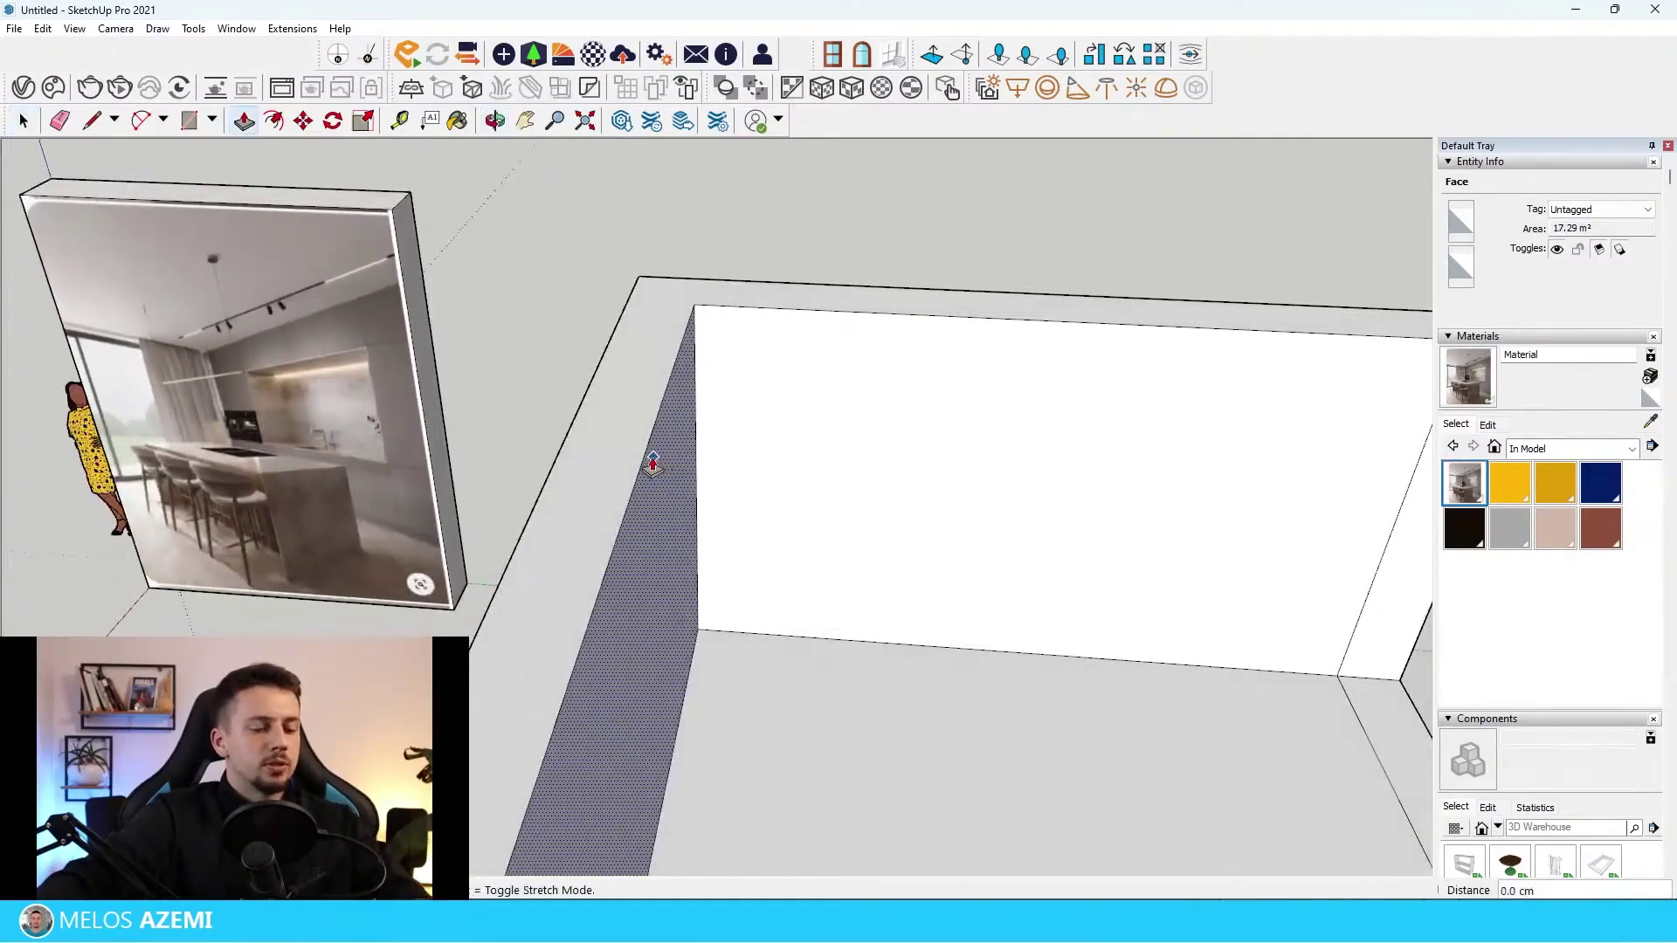
drag(653, 462, 616, 463)
middle_drag(702, 407, 599, 437)
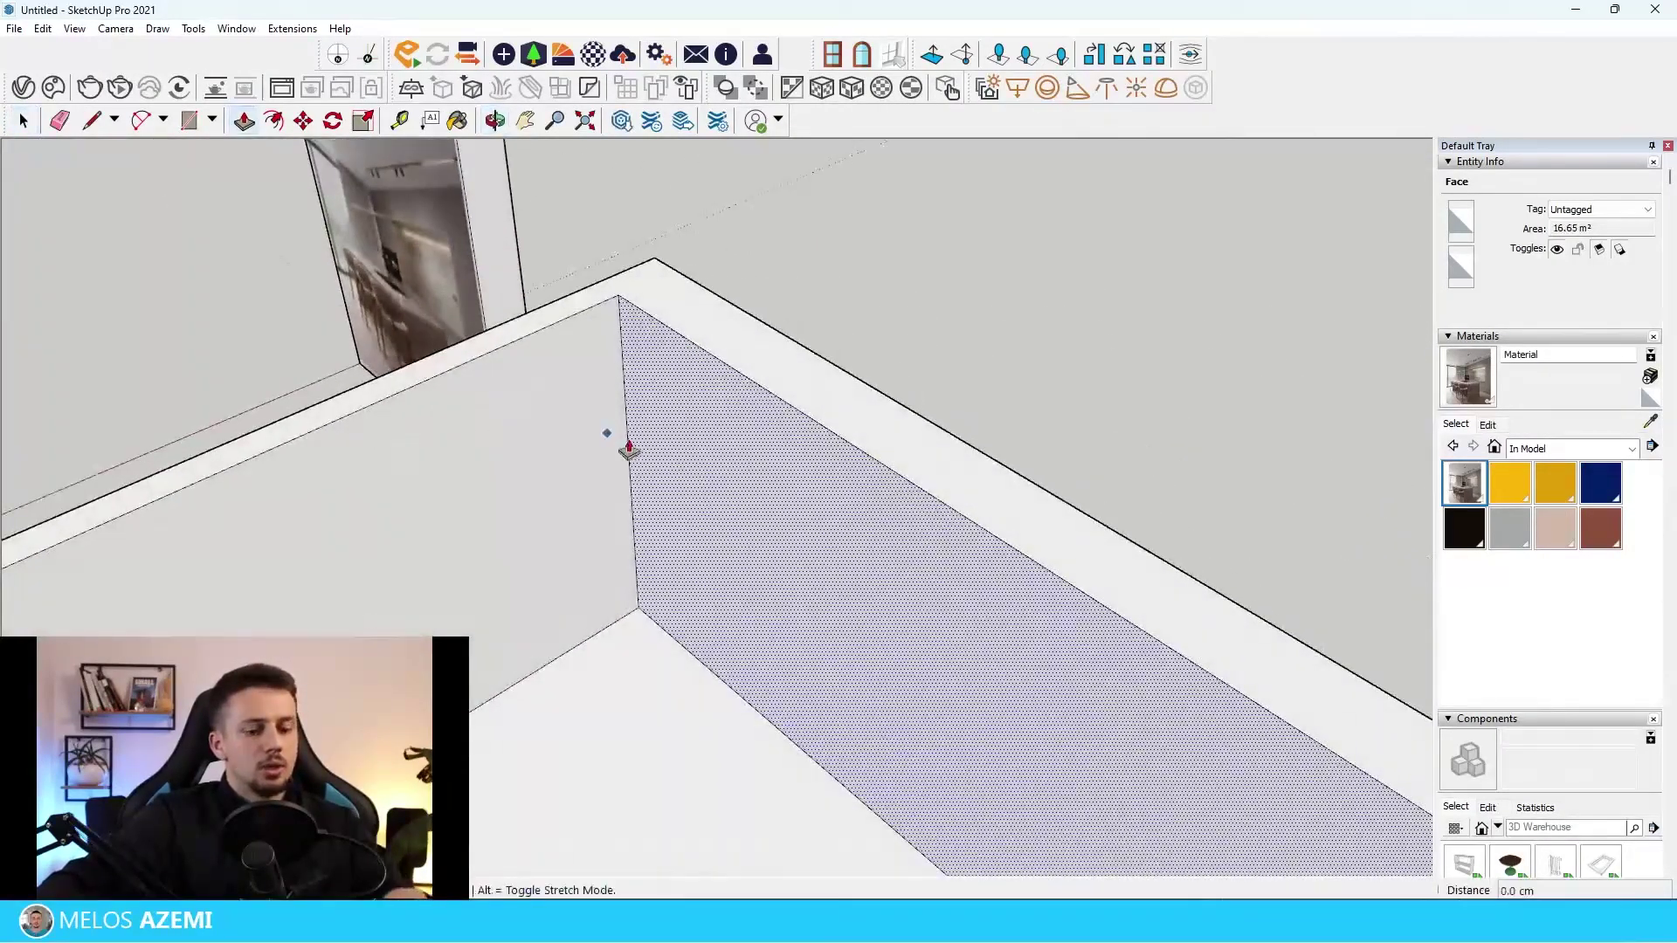
key(p)
click(1006, 342)
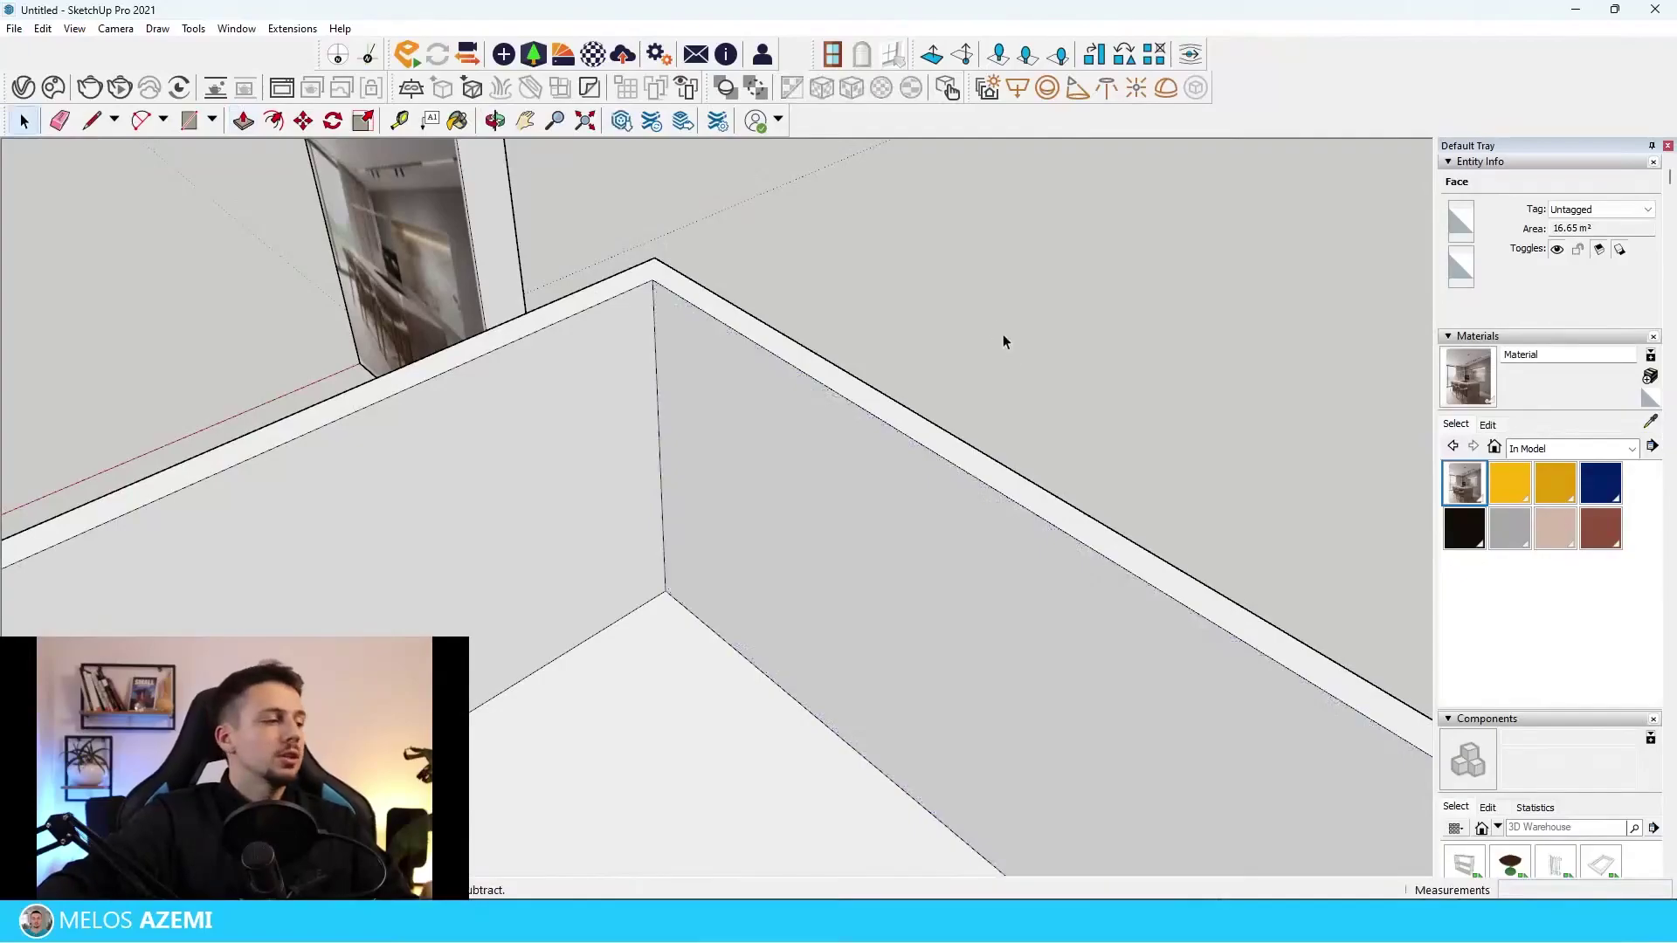
scroll(619, 625, down, 4)
middle_drag(619, 625, 835, 425)
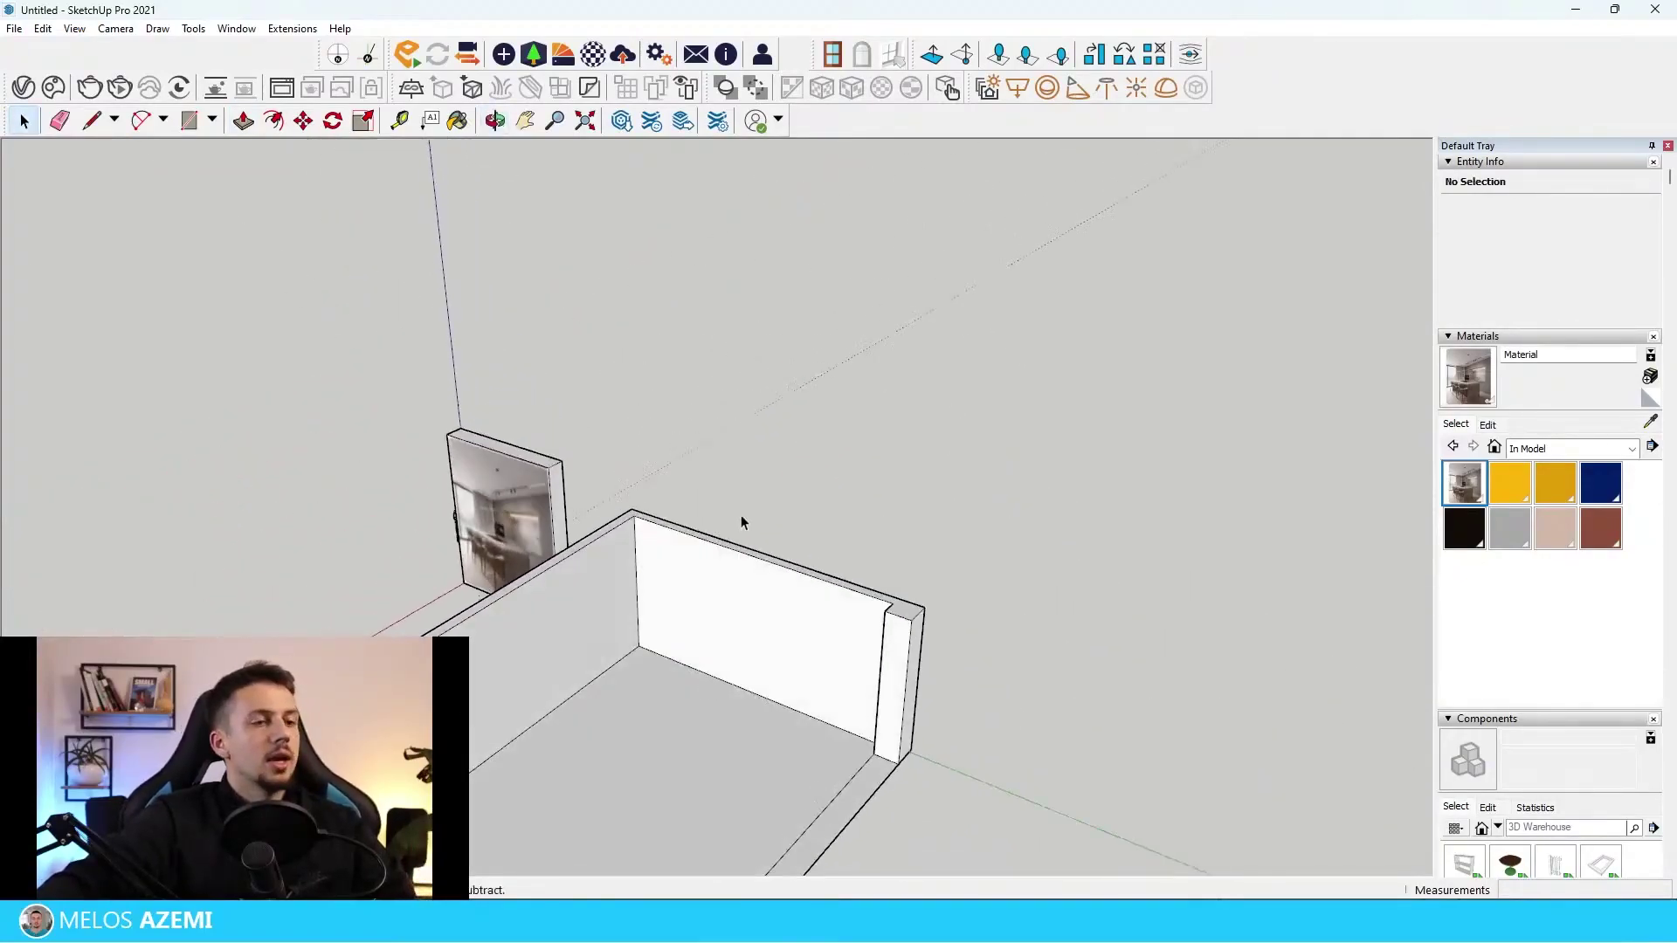
scroll(741, 516, down, 2)
scroll(716, 590, up, 3)
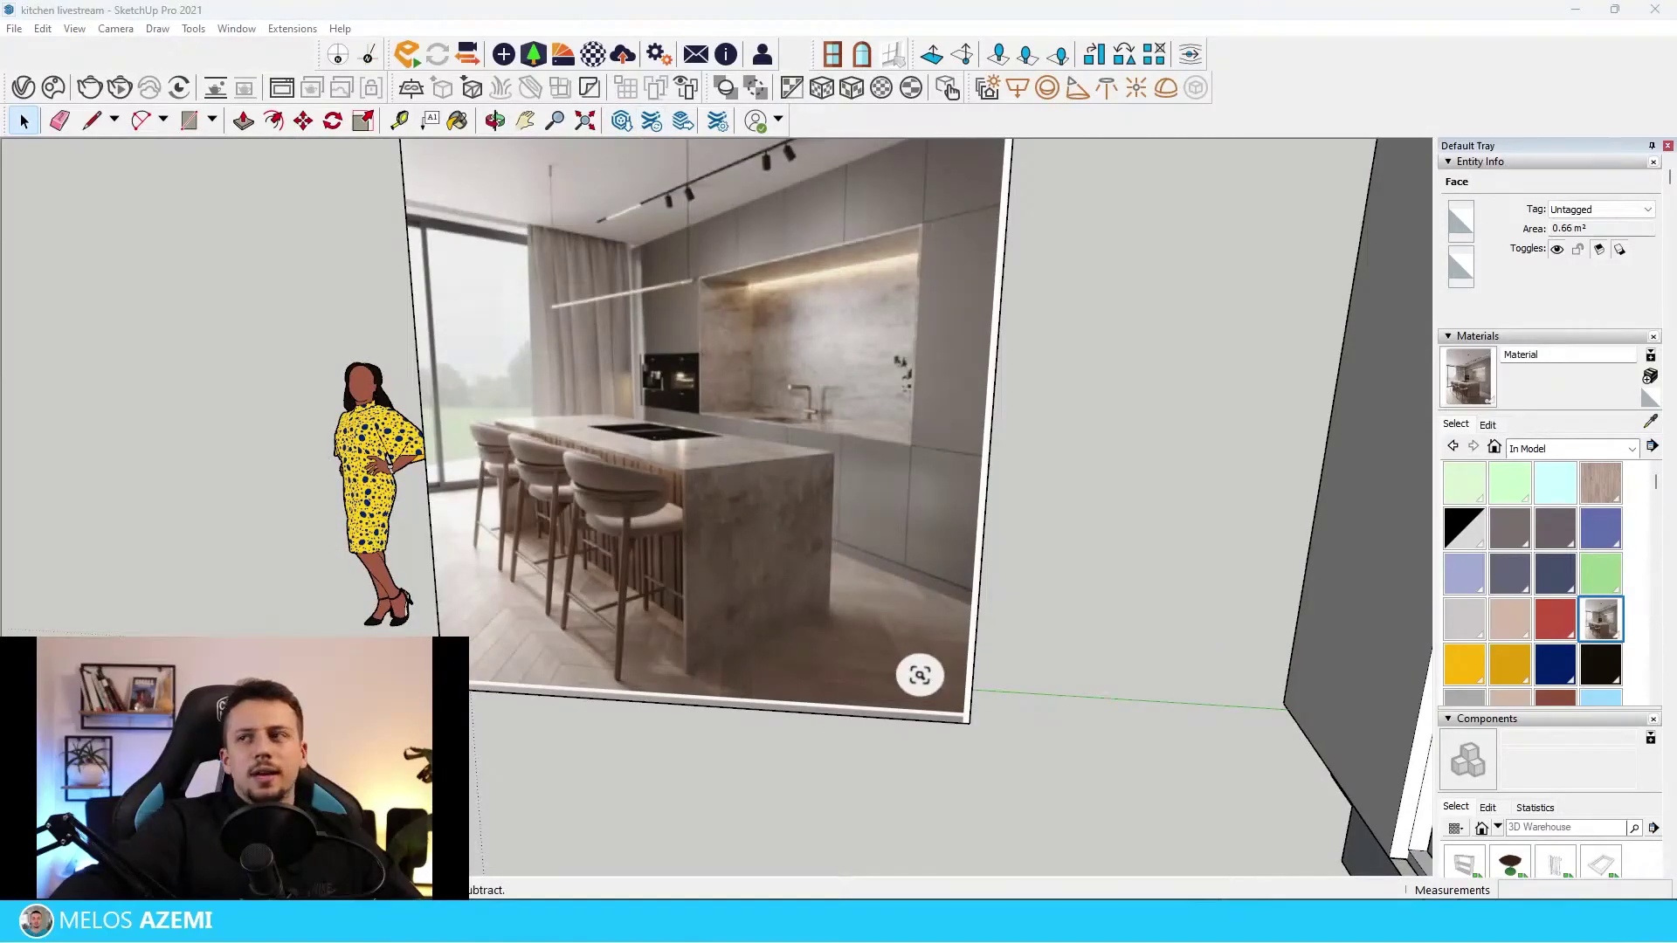
Search 3D Warehouse for "bar stool" and load the Bar+stool model into the kitchen scene.
text(ar )
text(stool)
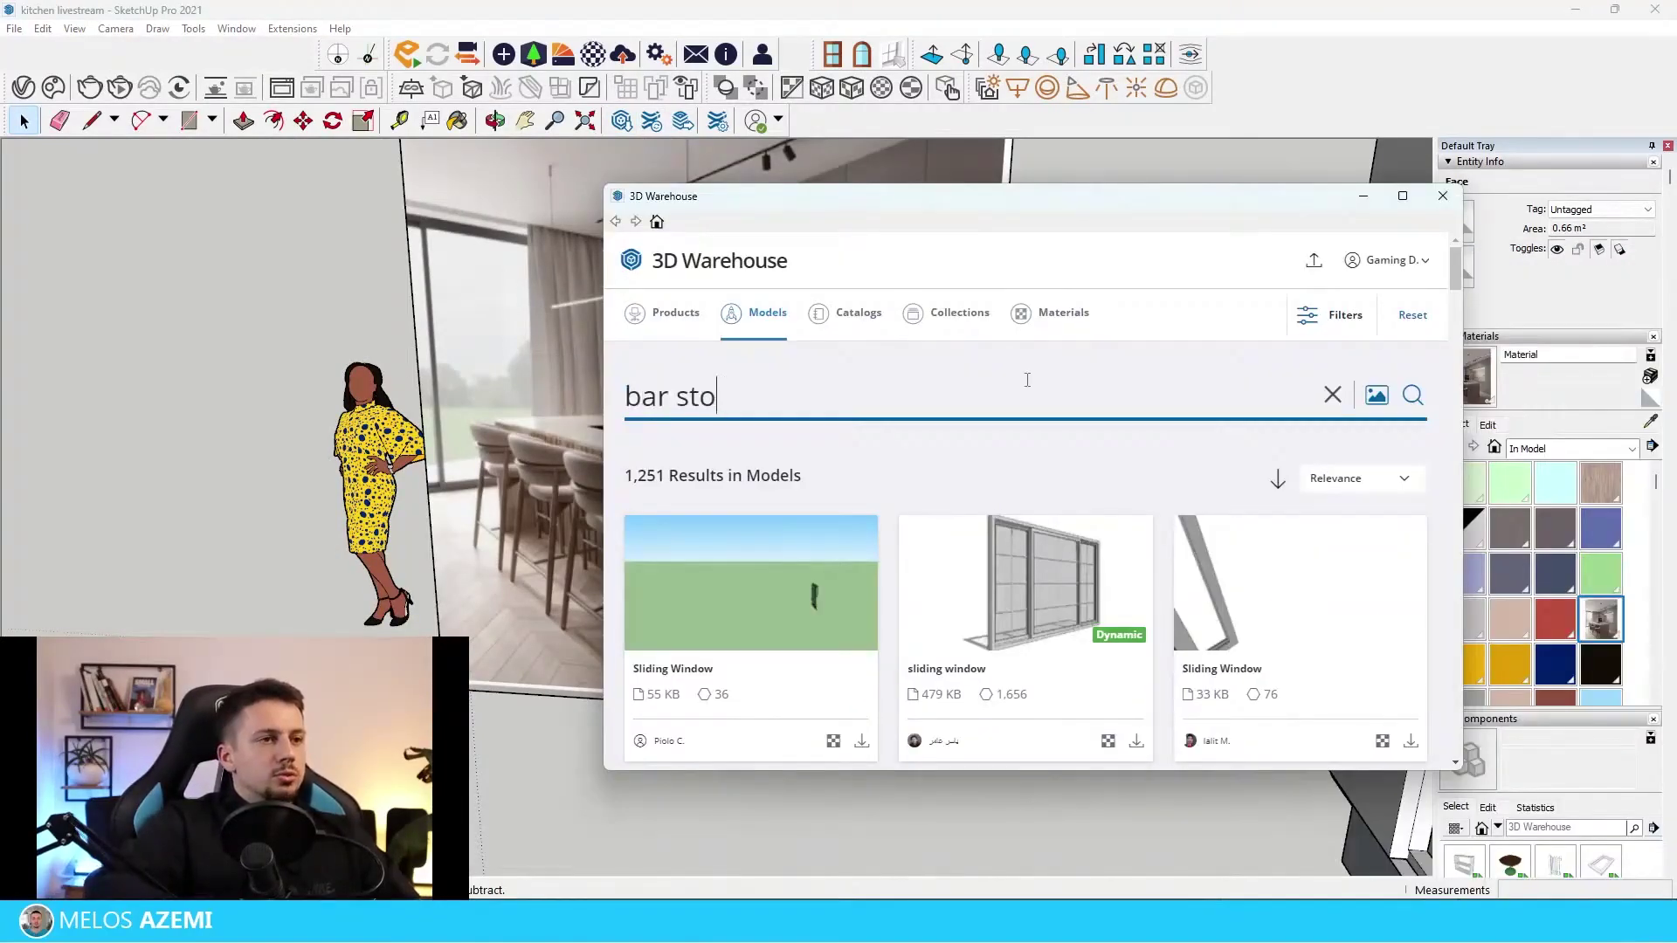
key(Return)
scroll(1345, 529, down, 10)
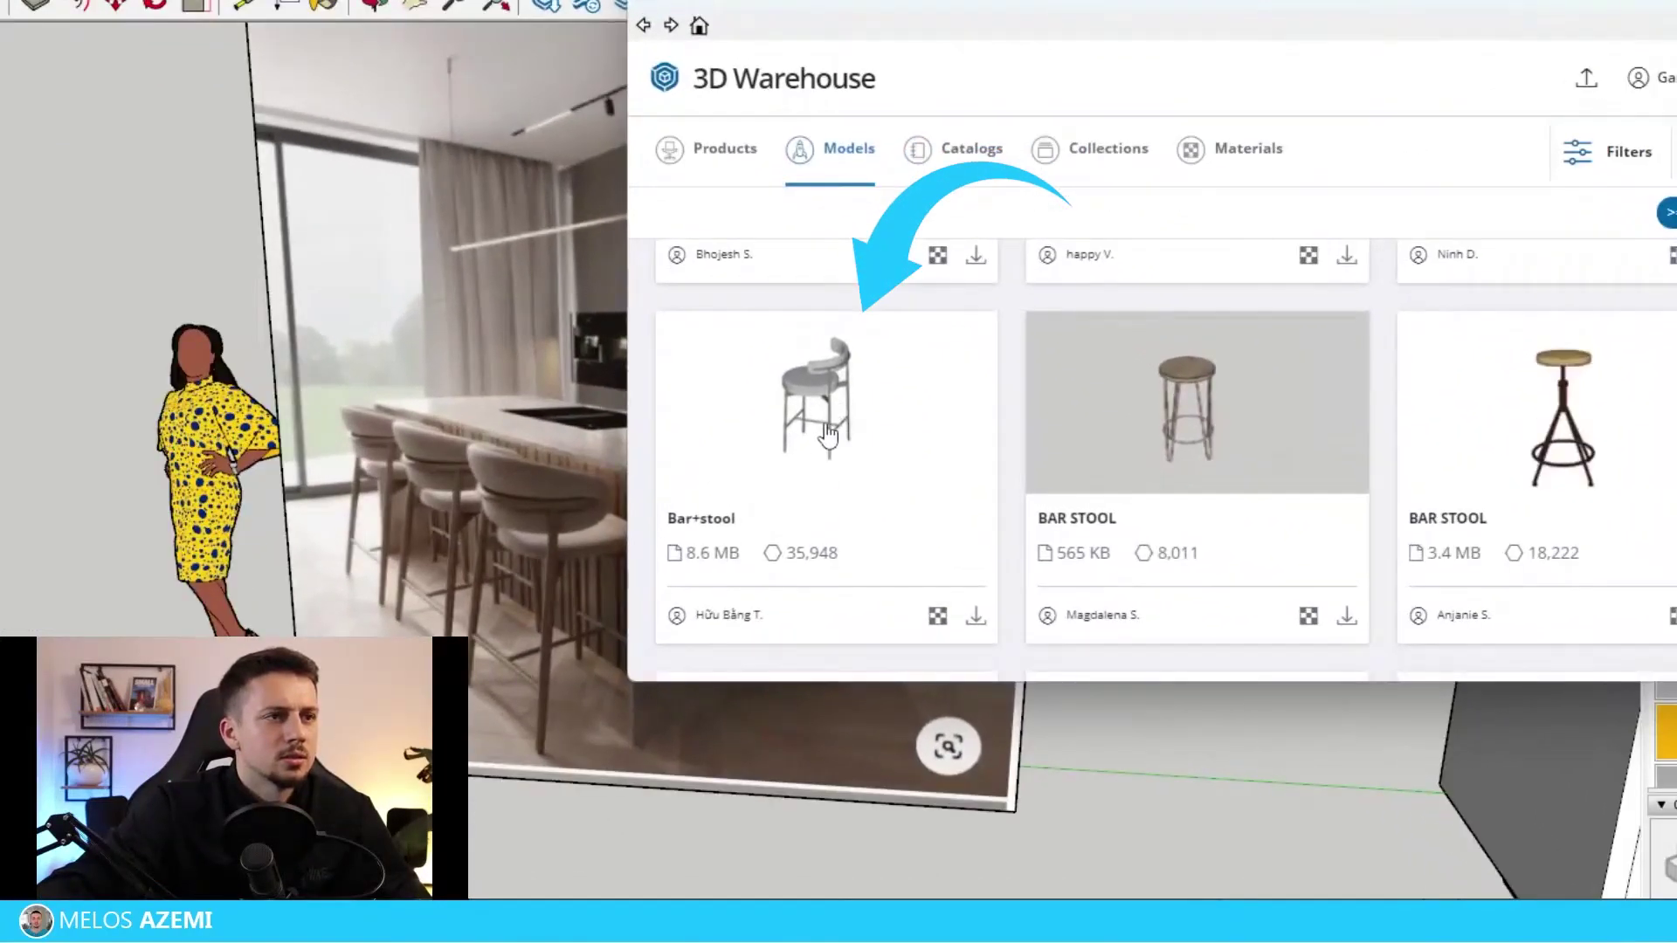
click(976, 611)
click(1053, 412)
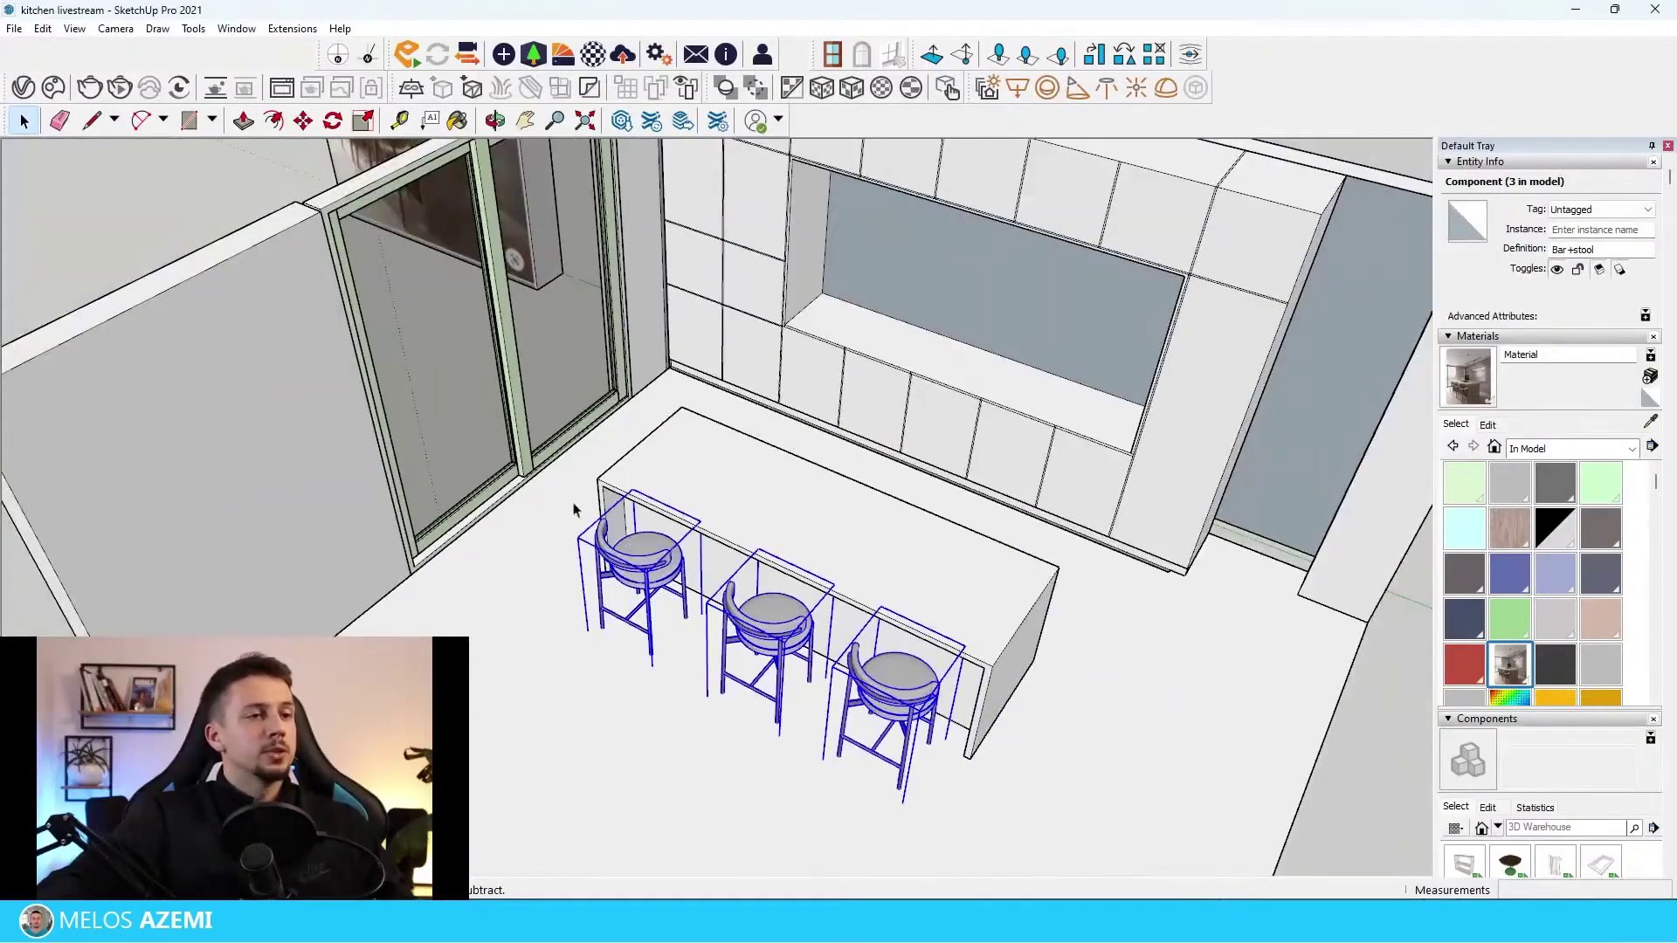
Rotate the bar stool at the island end farthest from the window slightly, so it stands at a natural angle.
scroll(574, 510, down, 5)
click(1027, 678)
scroll(613, 528, up, 6)
mouse_move(686, 745)
middle_down()
mouse_move(962, 551)
mouse_move(883, 405)
mouse_move(799, 371)
middle_up()
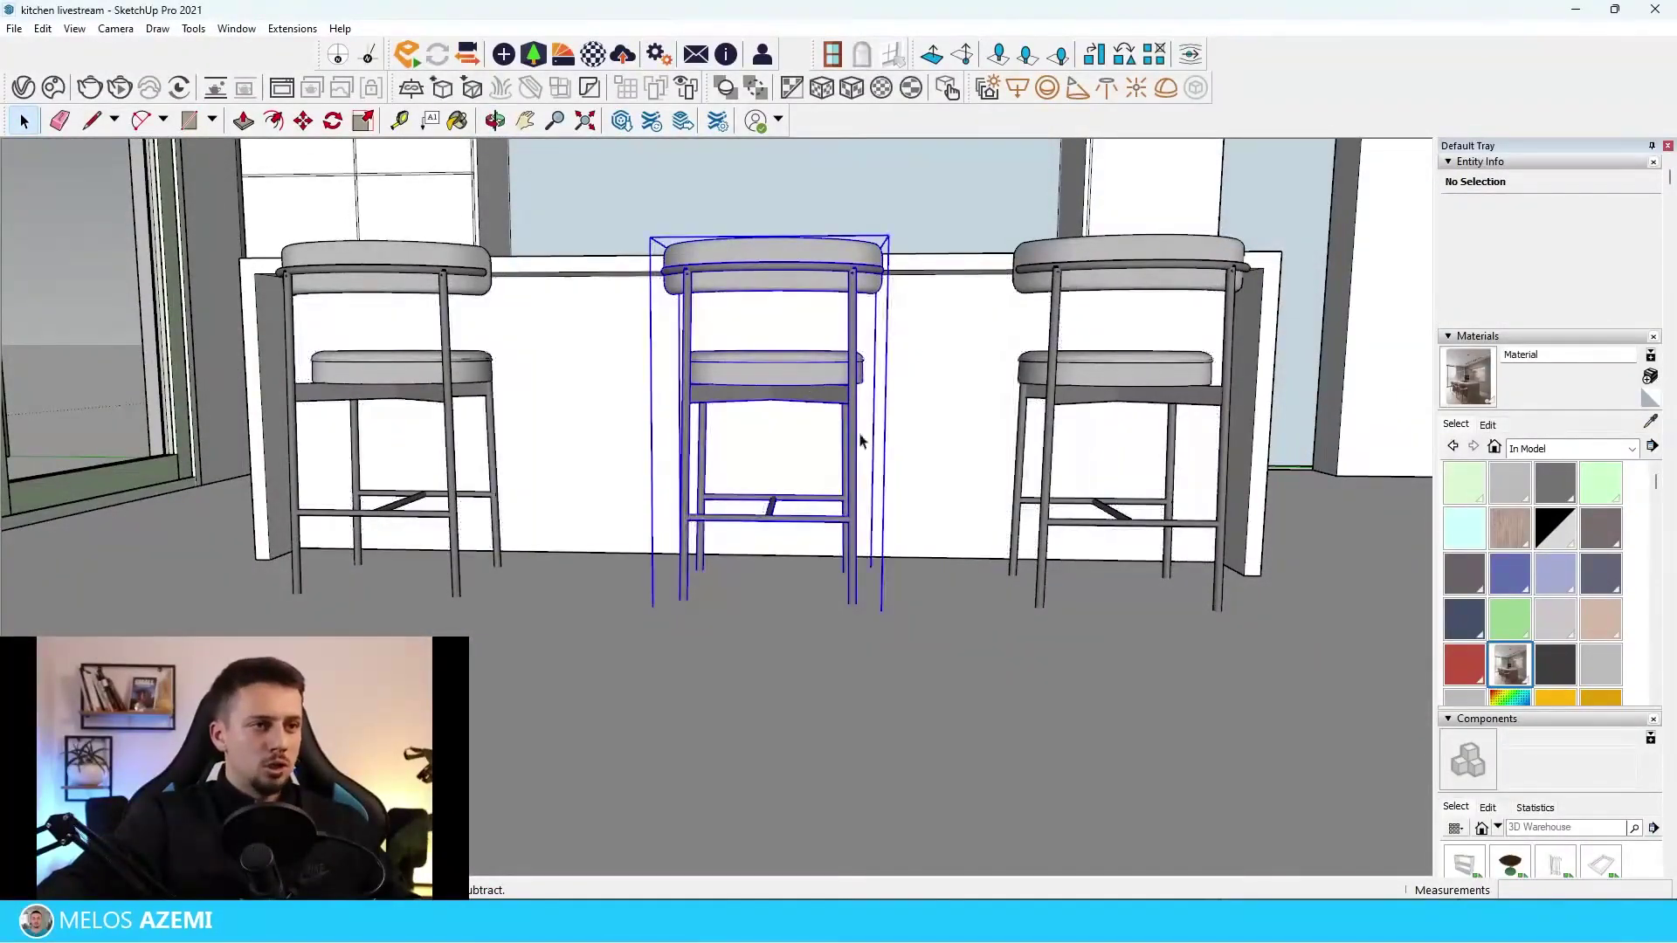
click(883, 443)
click(844, 438)
middle_drag(842, 423, 827, 576)
scroll(825, 502, down, 5)
scroll(873, 611, up, 5)
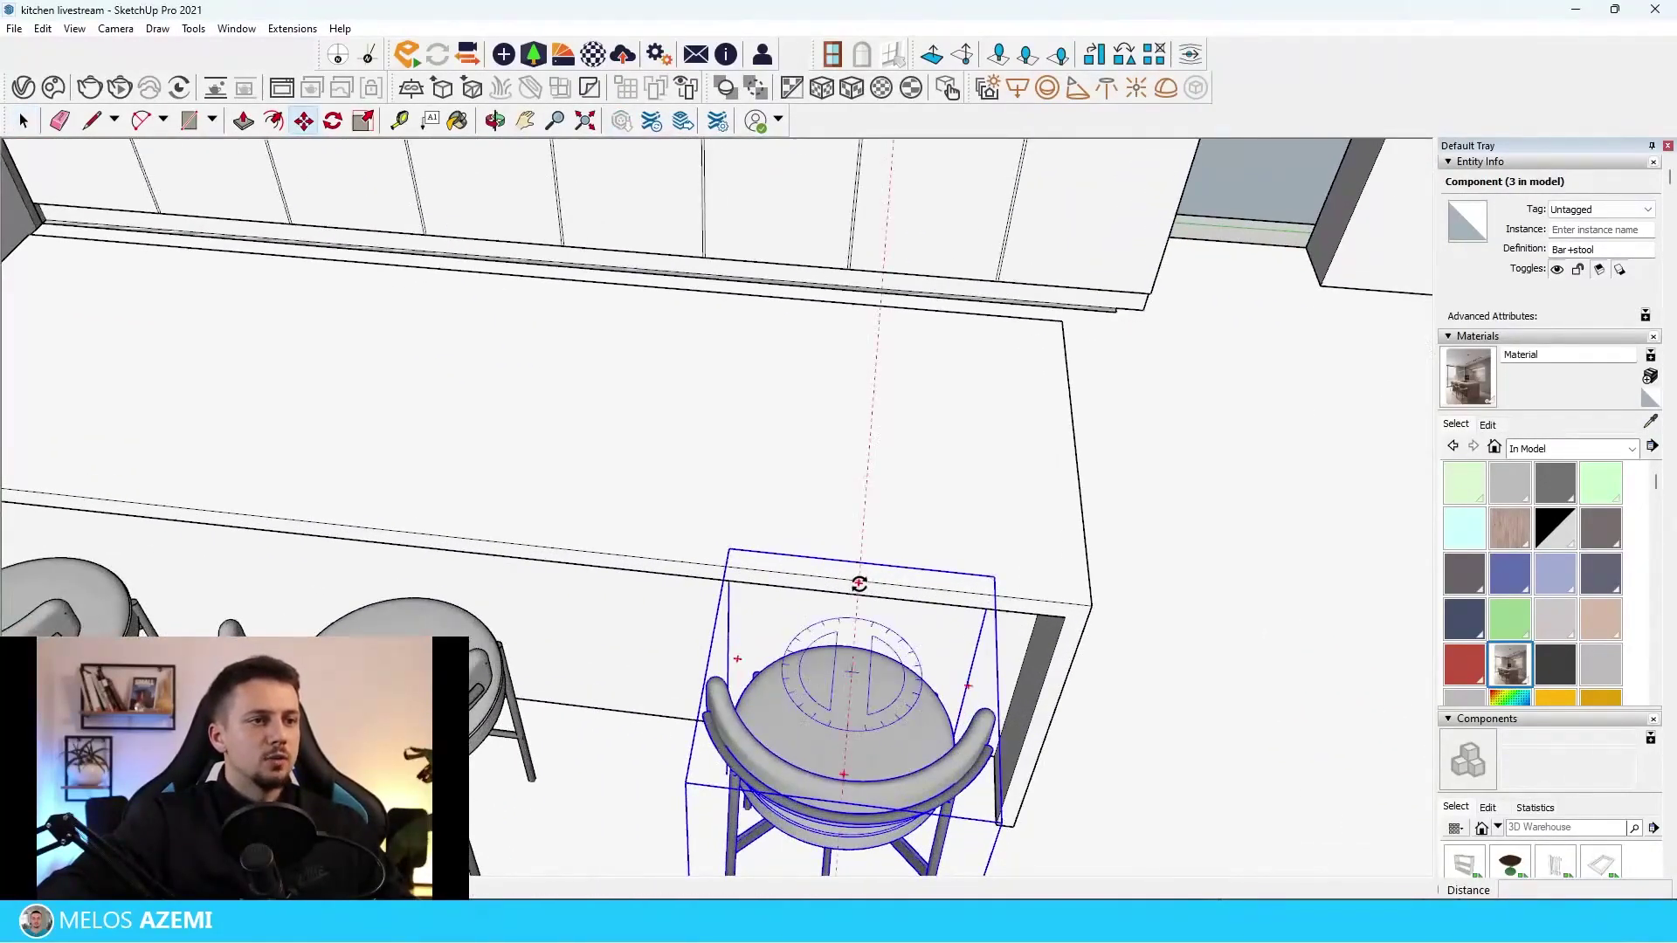
click(859, 583)
click(833, 535)
scroll(829, 529, down, 4)
Rotate the bar stool nearest the window slightly about its vertical axis.
key(space)
click(537, 587)
scroll(509, 532, up, 4)
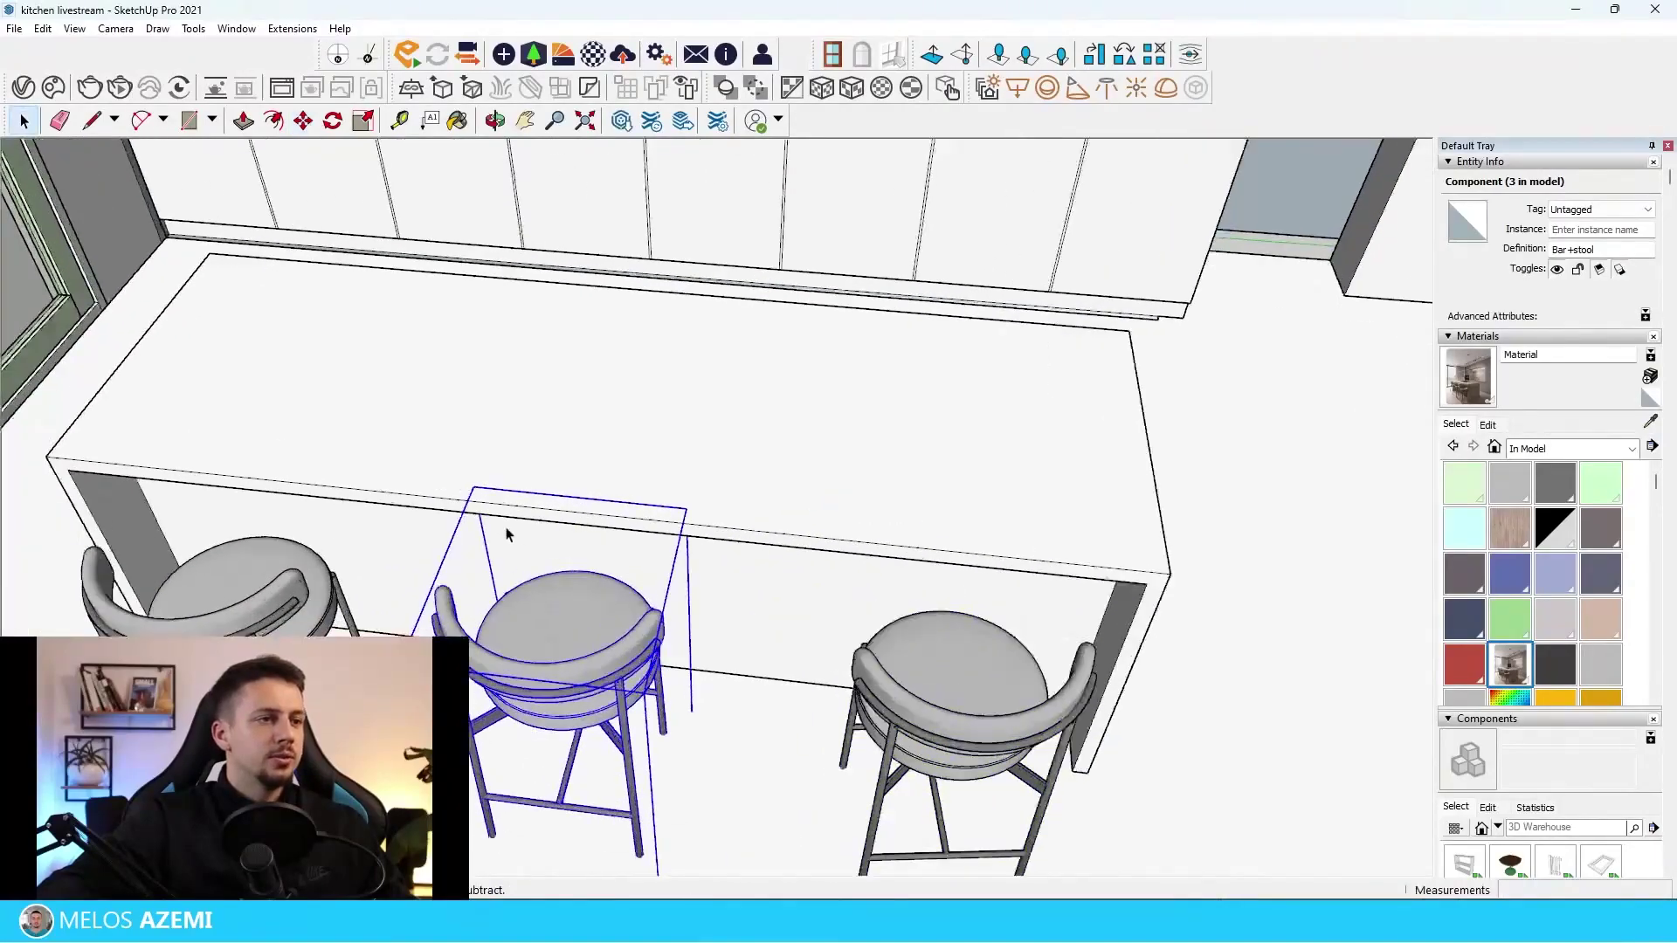
scroll(602, 504, down, 3)
click(419, 576)
key(m)
click(502, 497)
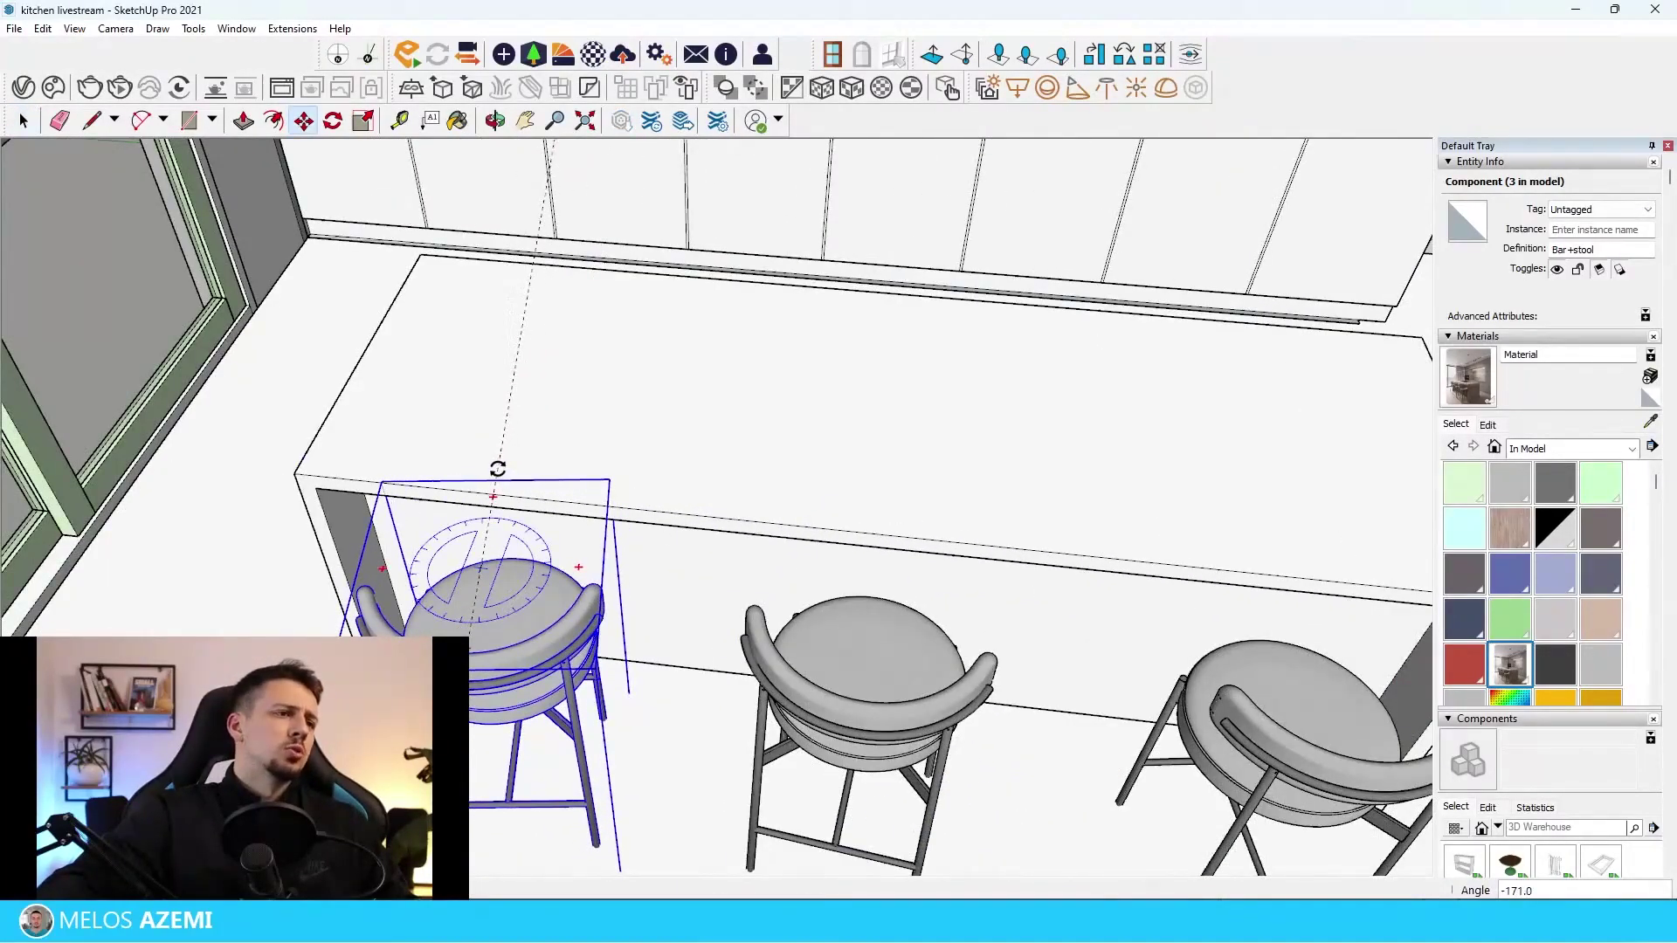
click(497, 469)
scroll(497, 469, down, 8)
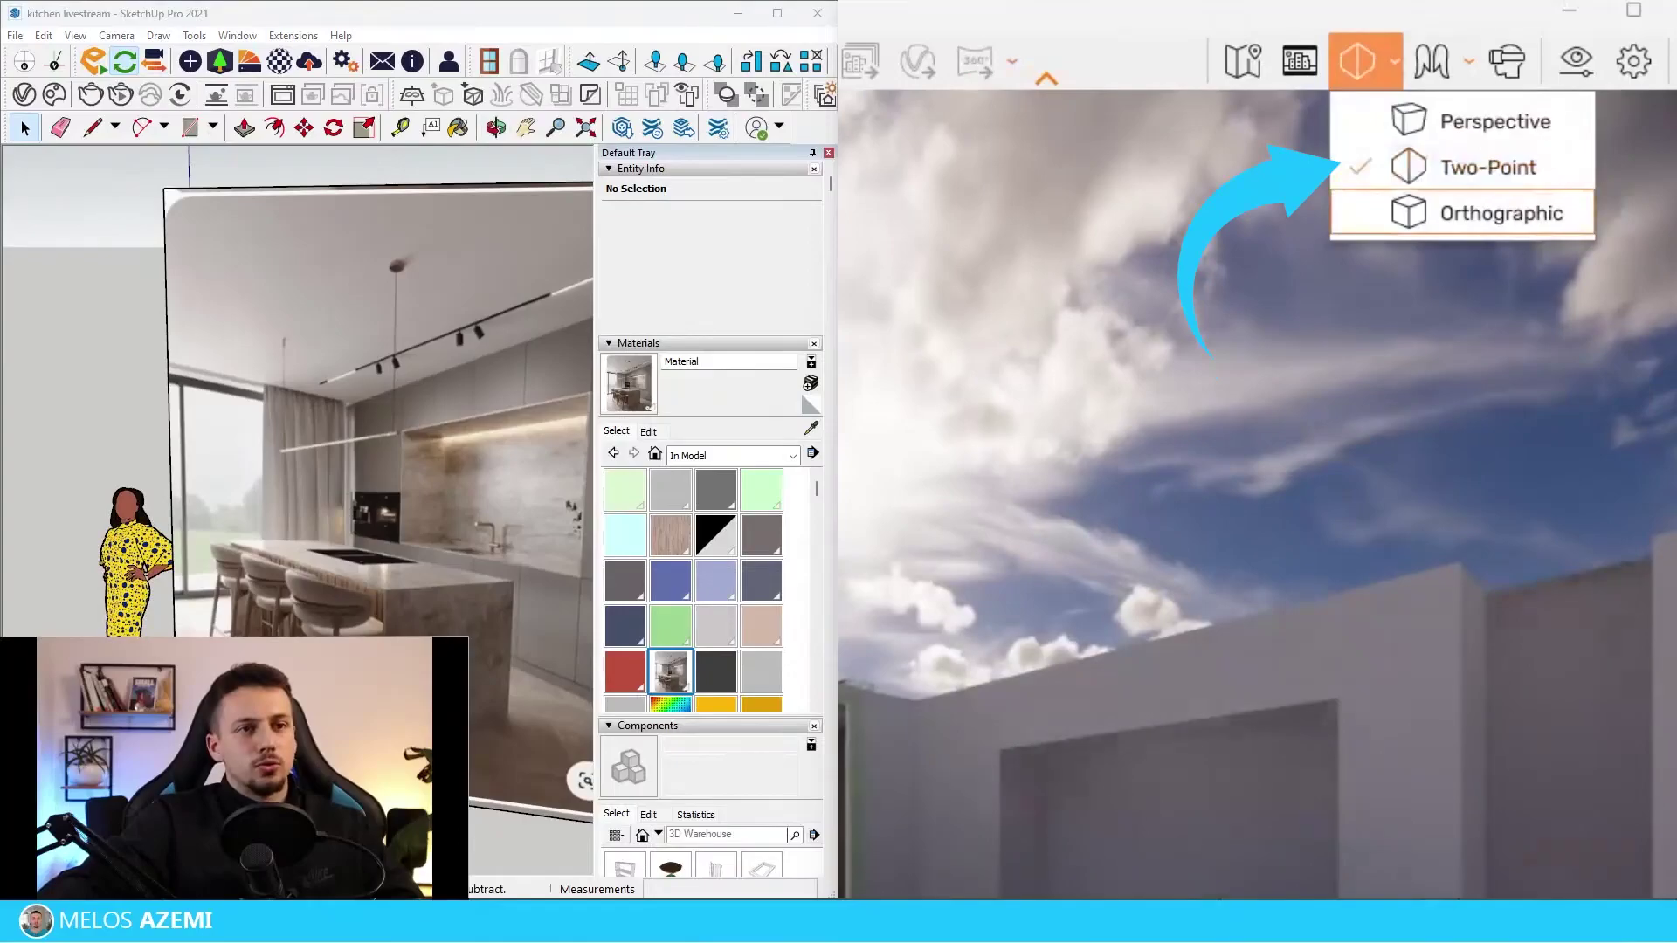
In Enscape, use two-point projection for the camera and reduce its horizontal field of view.
click(1527, 109)
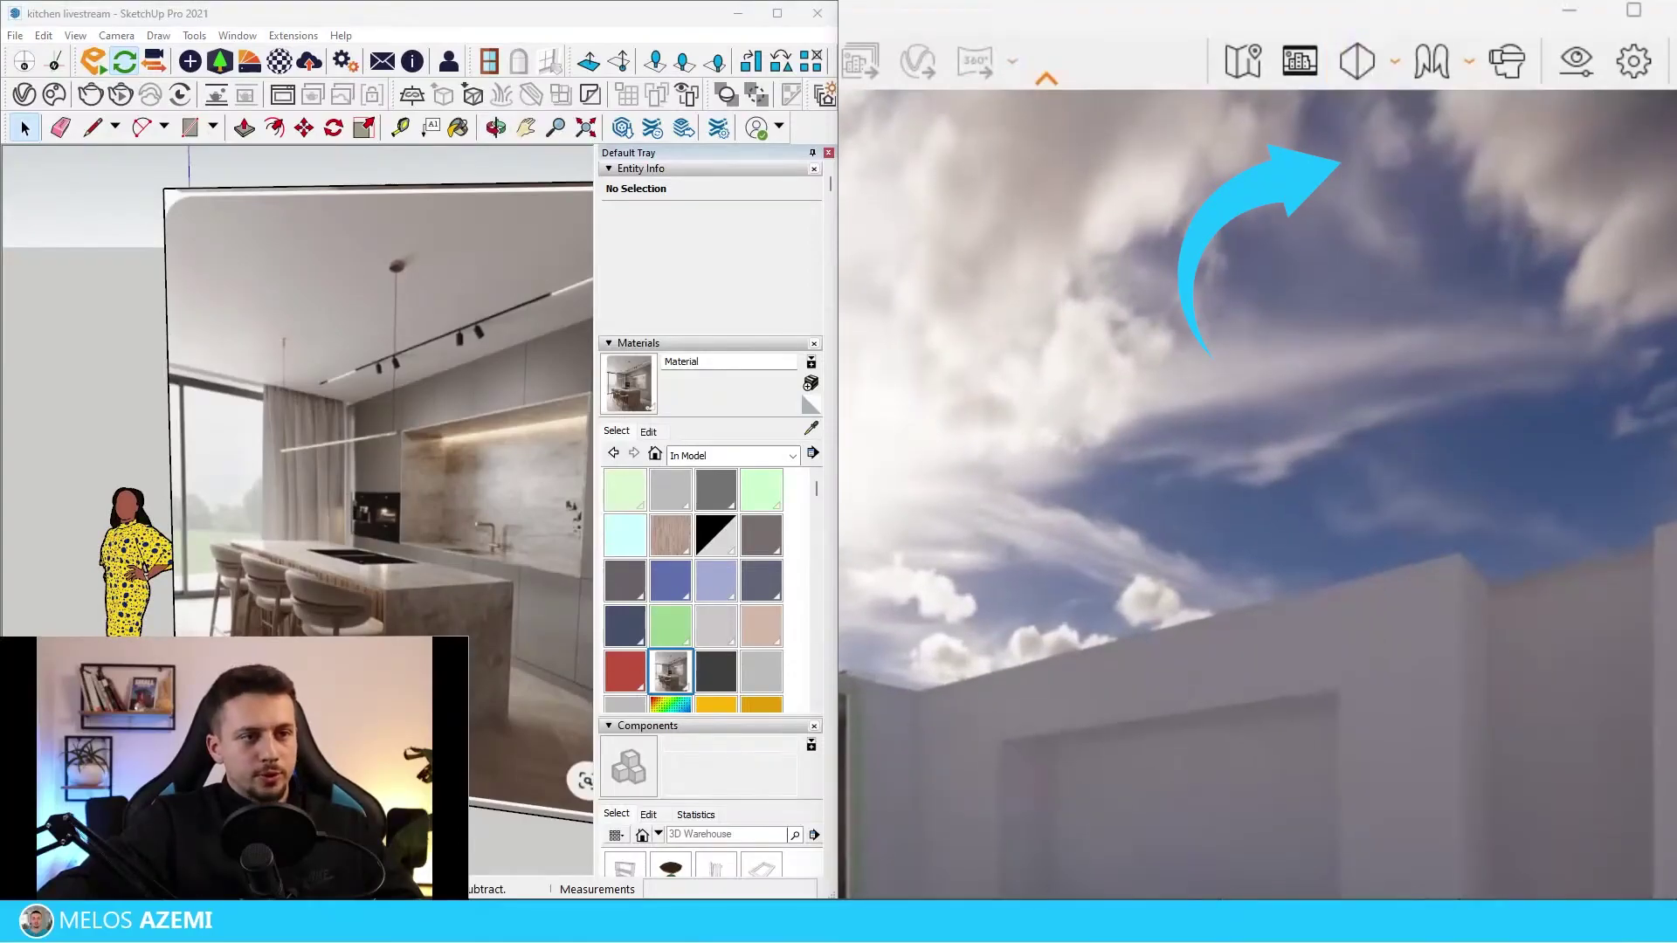
click(1593, 45)
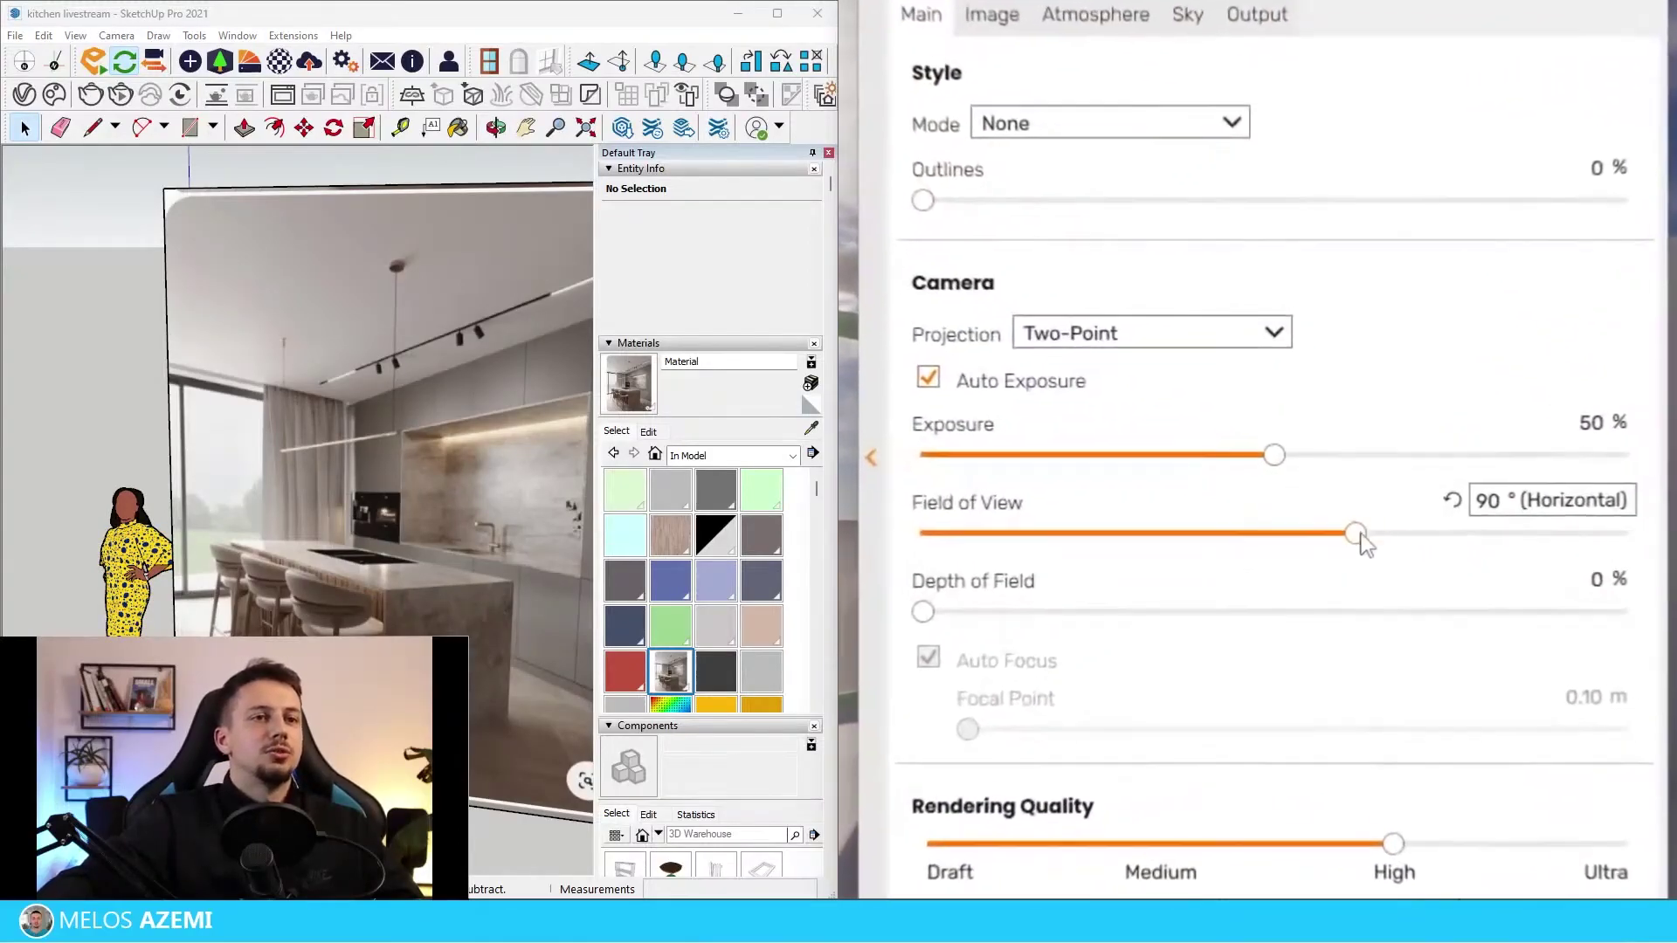
drag(1358, 536, 1200, 538)
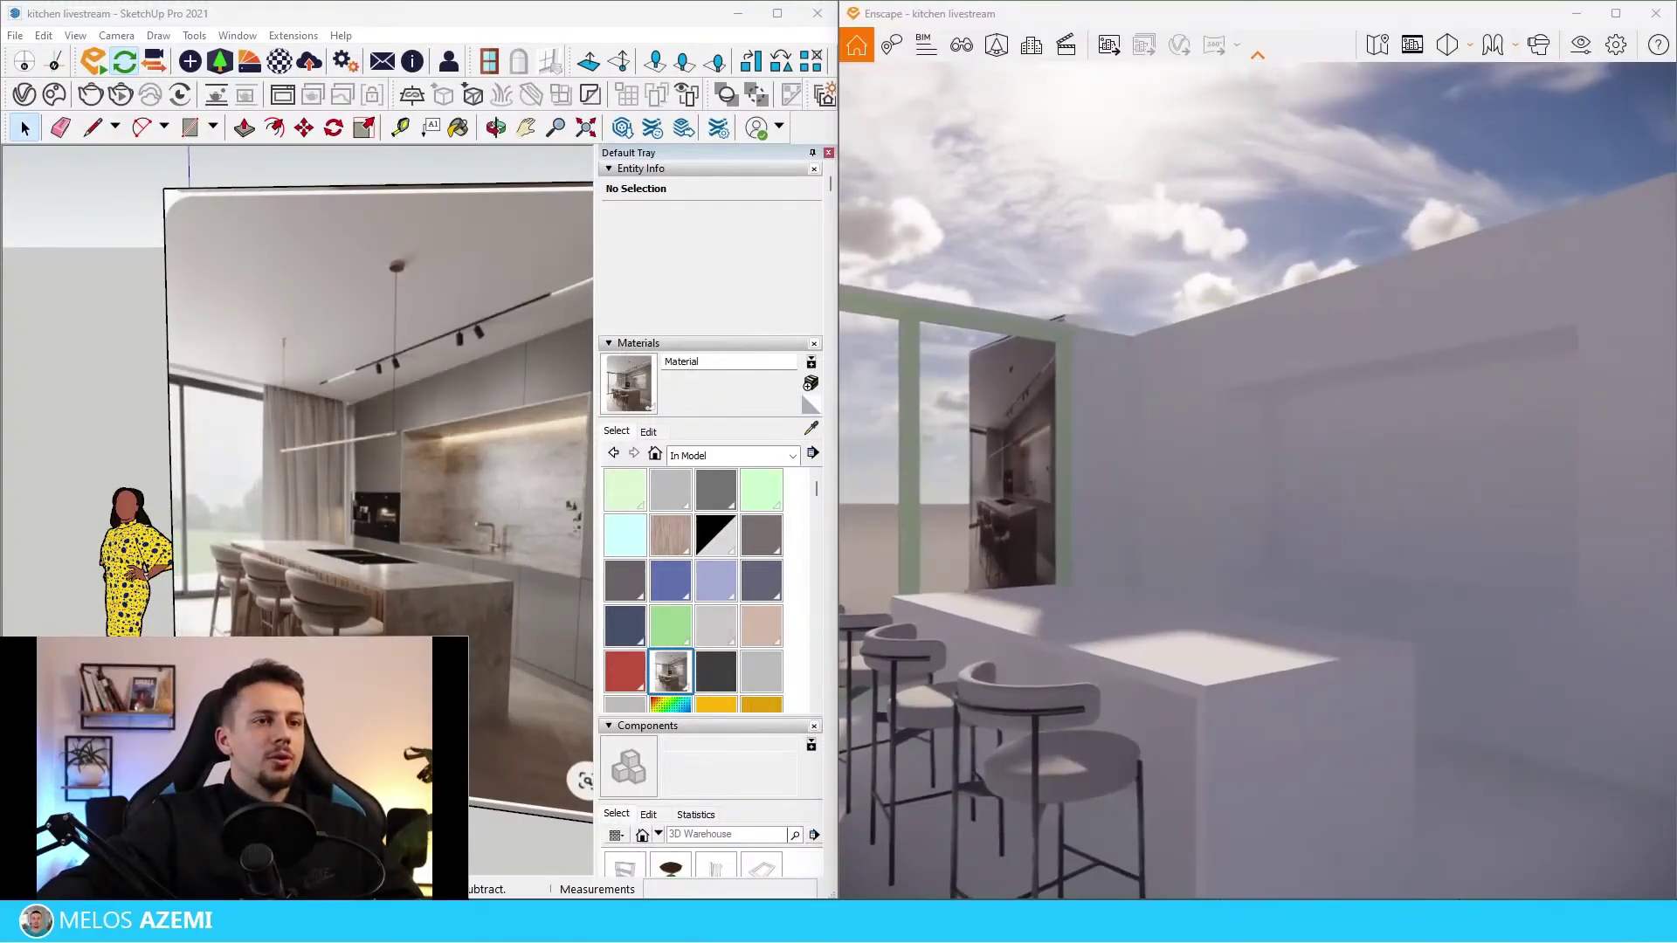
Lower the Enscape viewpoint so the island and bar stools are seen from nearer eye level.
key(q)
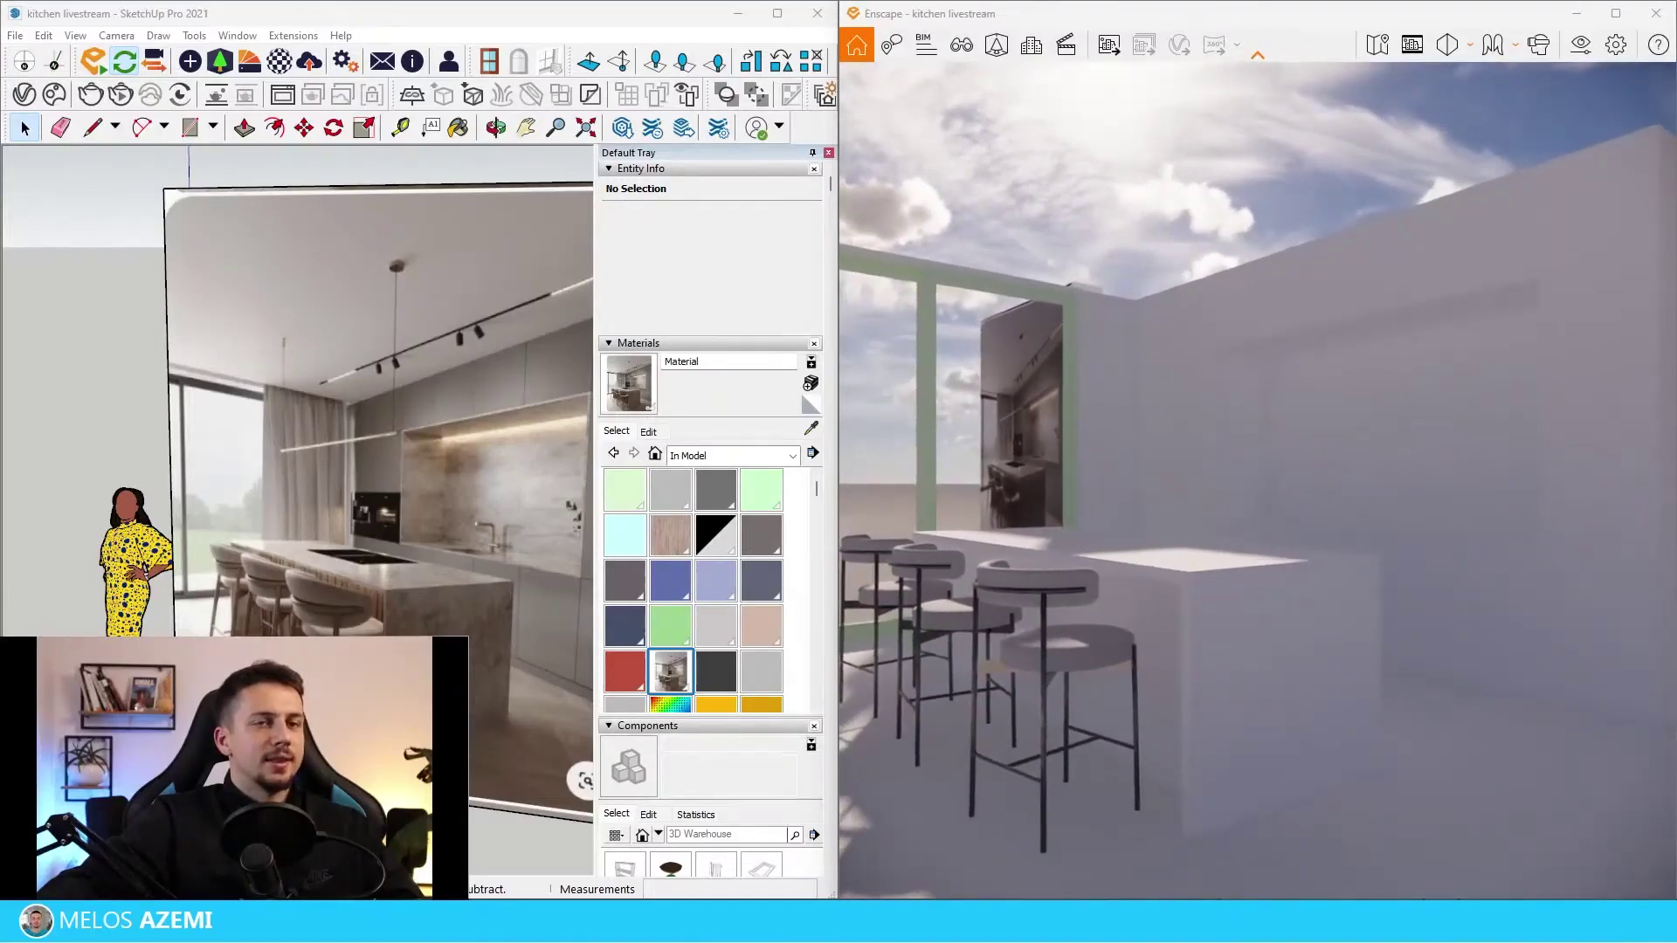
Close the room with a flat ceiling slab spanning the kitchen walls.
scroll(249, 415, down, 8)
middle_drag(249, 411, 188, 491)
key(l)
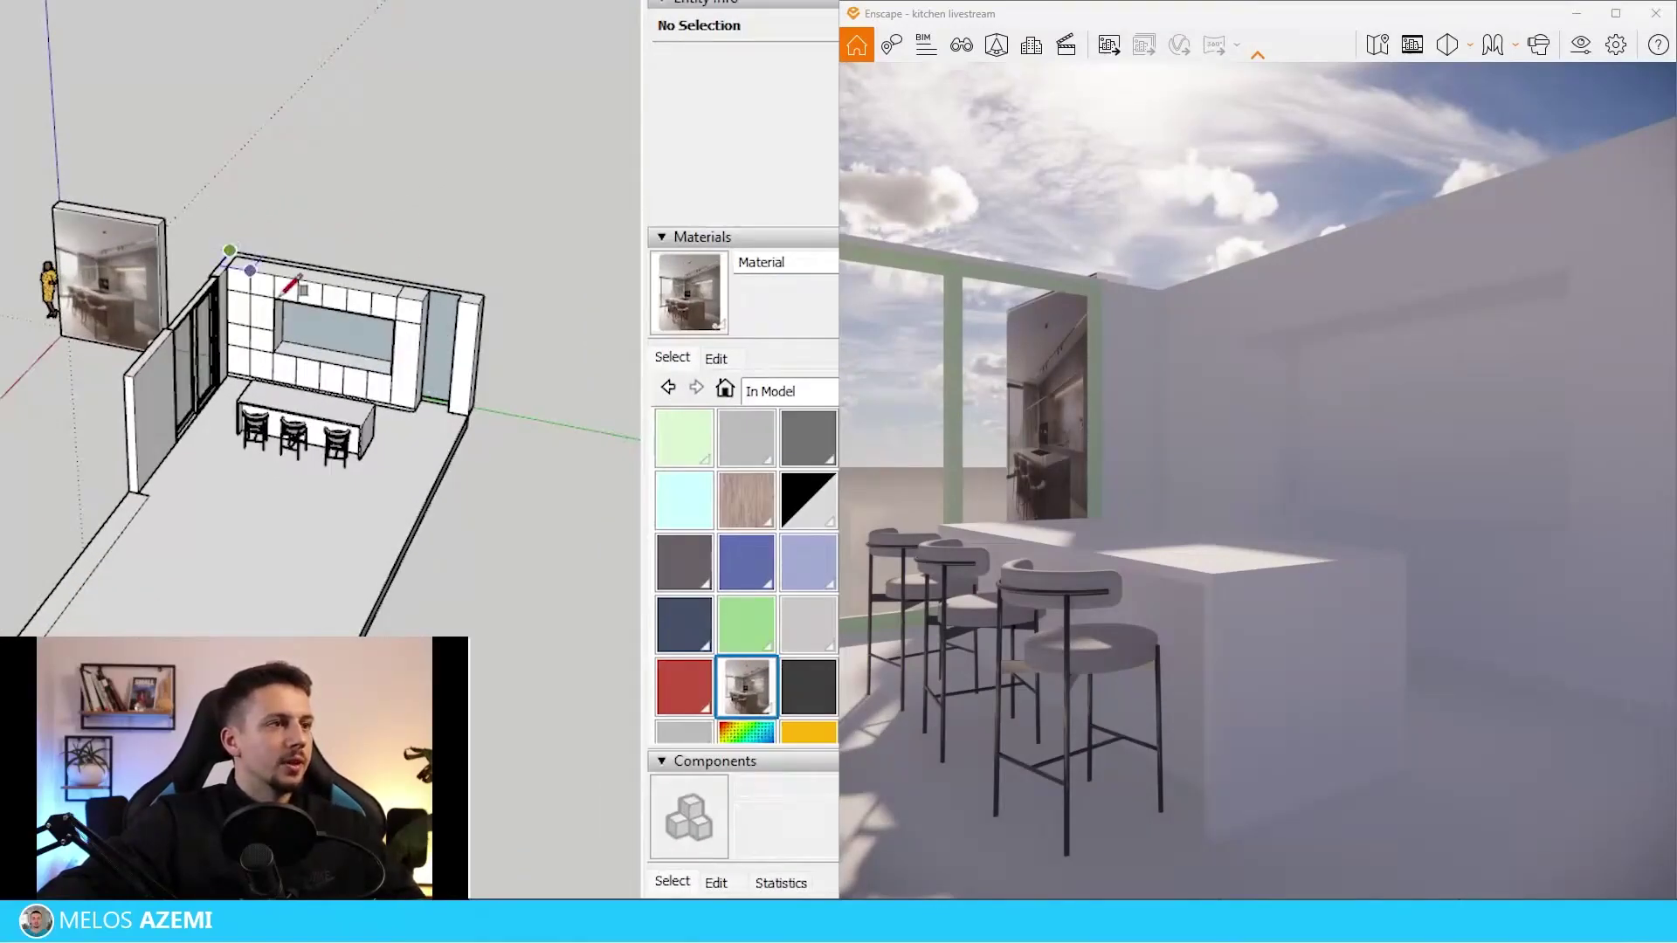
click(422, 635)
key(space)
scroll(475, 453, up, 1)
click(475, 452)
scroll(703, 559, down, 4)
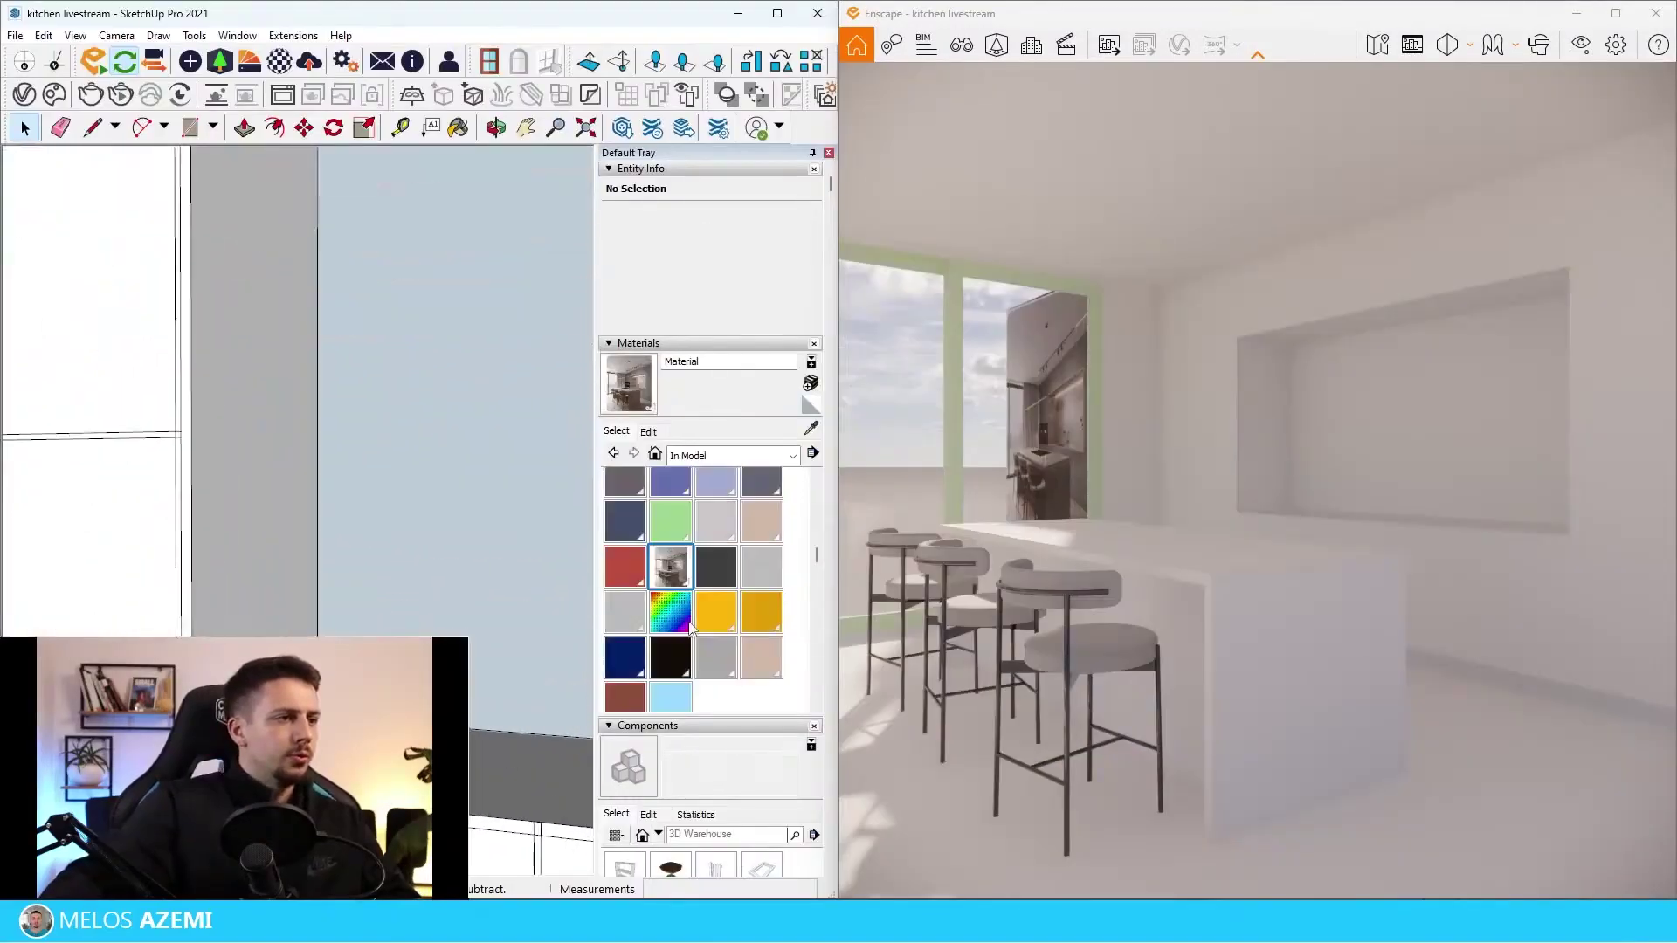
Inside the cabinet wall group, erase the leftover short edges where the gaps between the fronts cross.
scroll(441, 594, down, 4)
scroll(442, 594, down, 5)
double_click(325, 571)
click(352, 556)
scroll(354, 563, up, 6)
middle_drag(371, 563, 420, 554)
scroll(305, 517, up, 3)
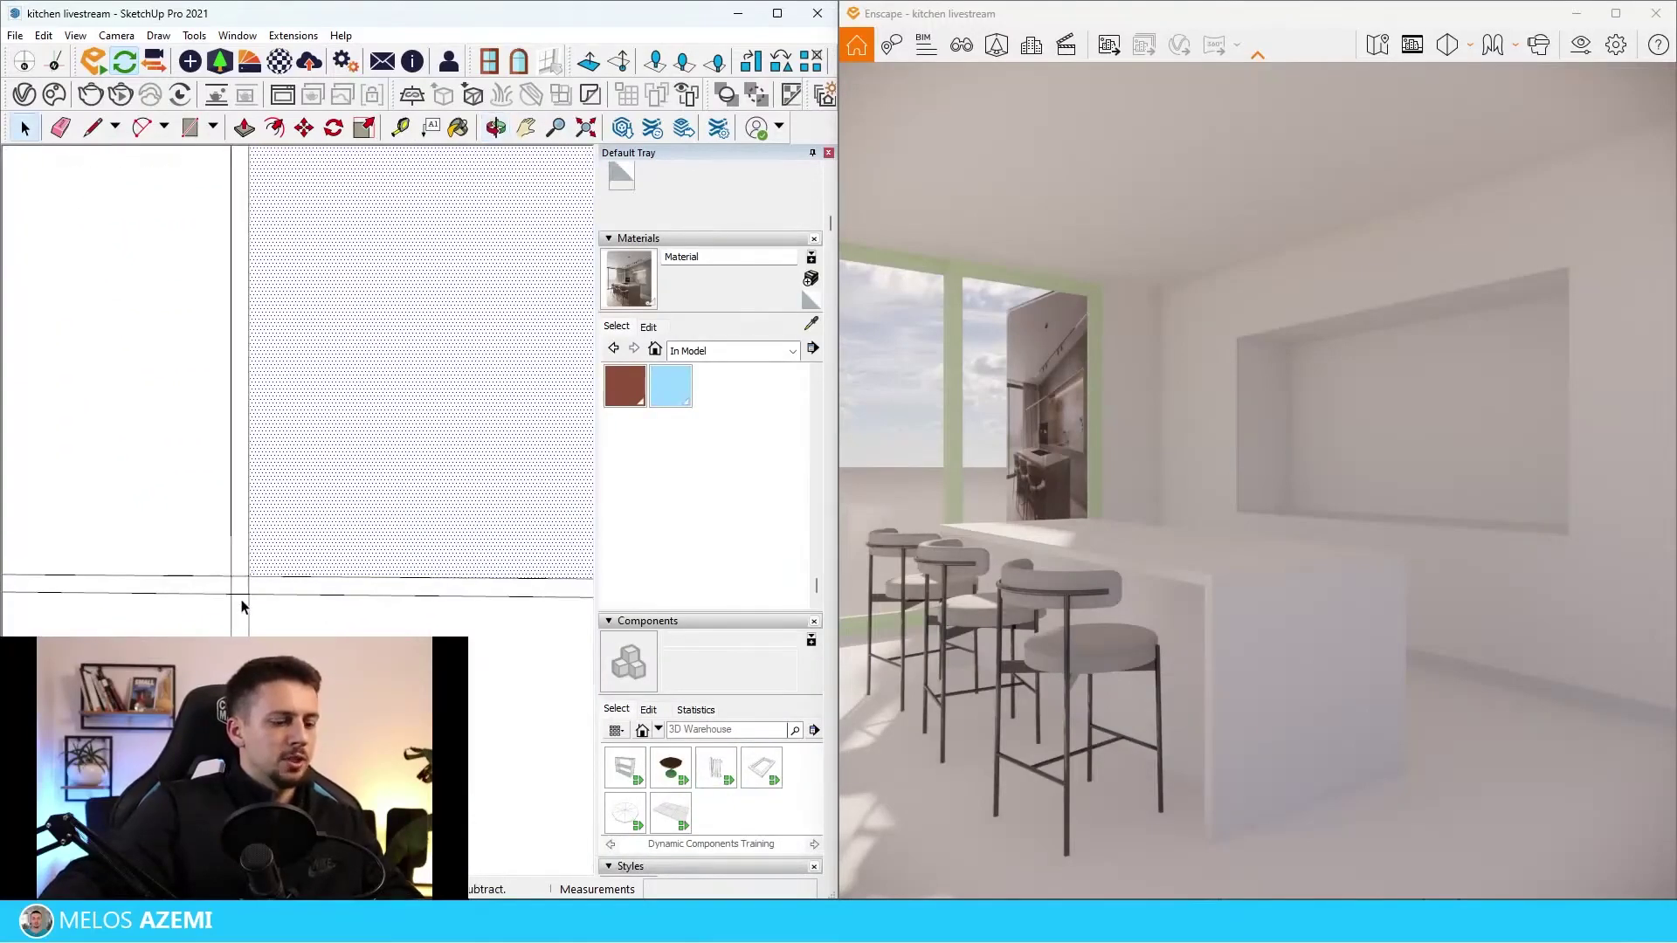
scroll(245, 598, up, 2)
key(e)
click(249, 573)
click(259, 591)
click(279, 580)
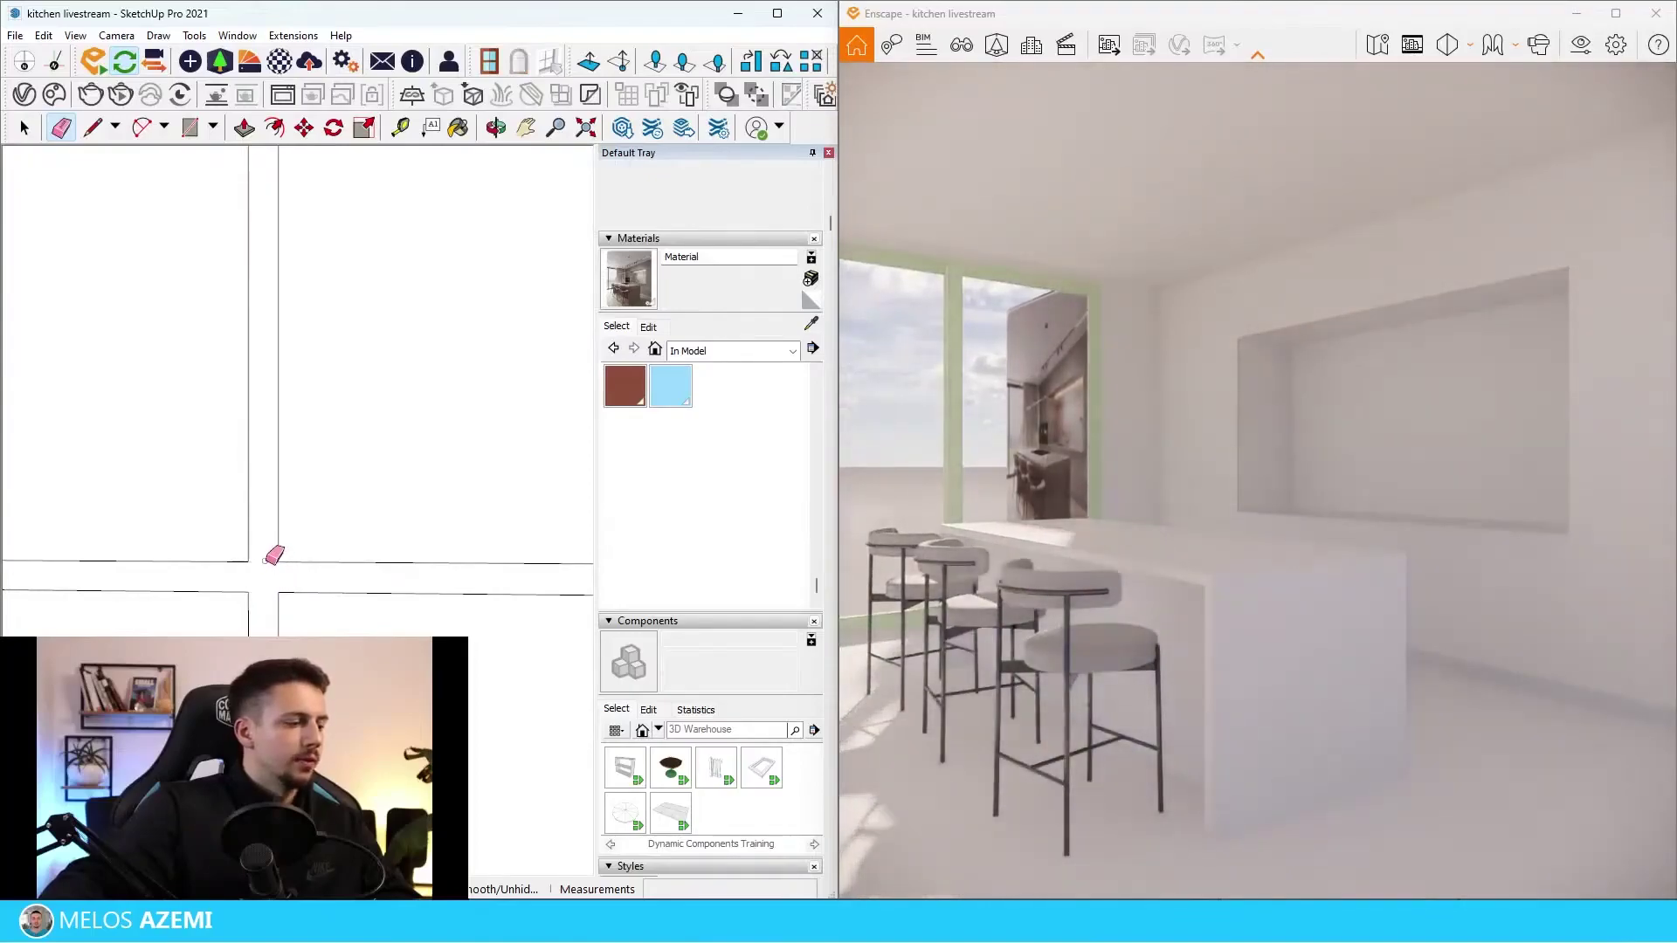
key(space)
Paint the cabinet wall and its recessed niche with Color M04 from the Colors collection.
scroll(274, 555, down, 5)
scroll(480, 476, up, 6)
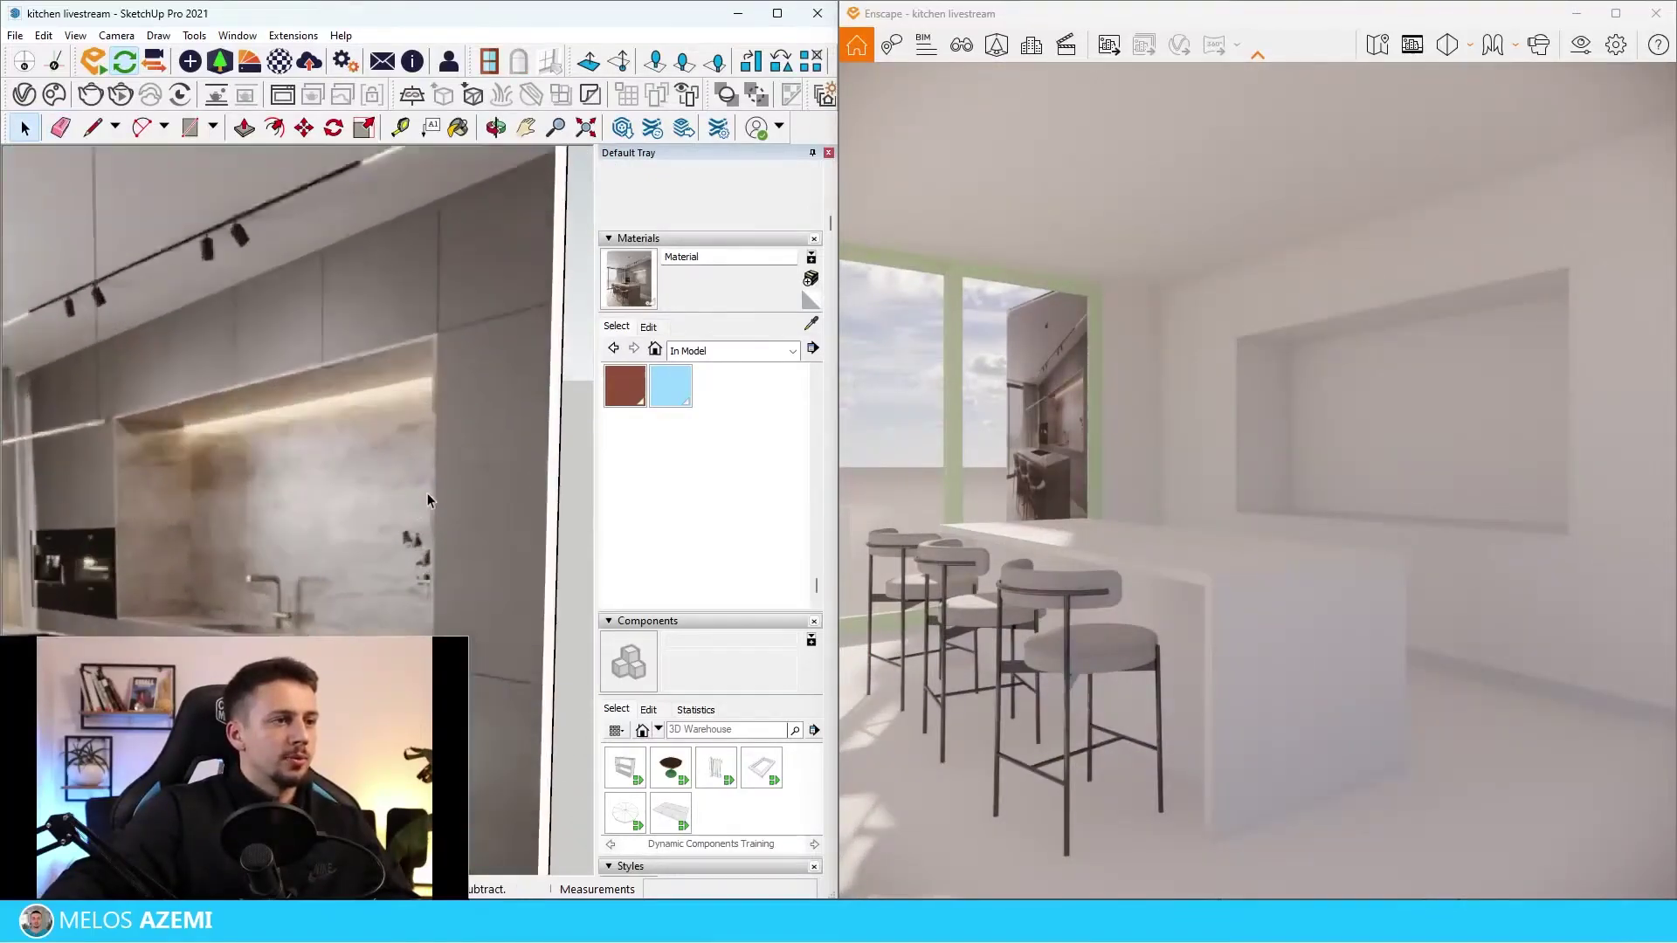
scroll(471, 441, down, 5)
scroll(245, 435, down, 8)
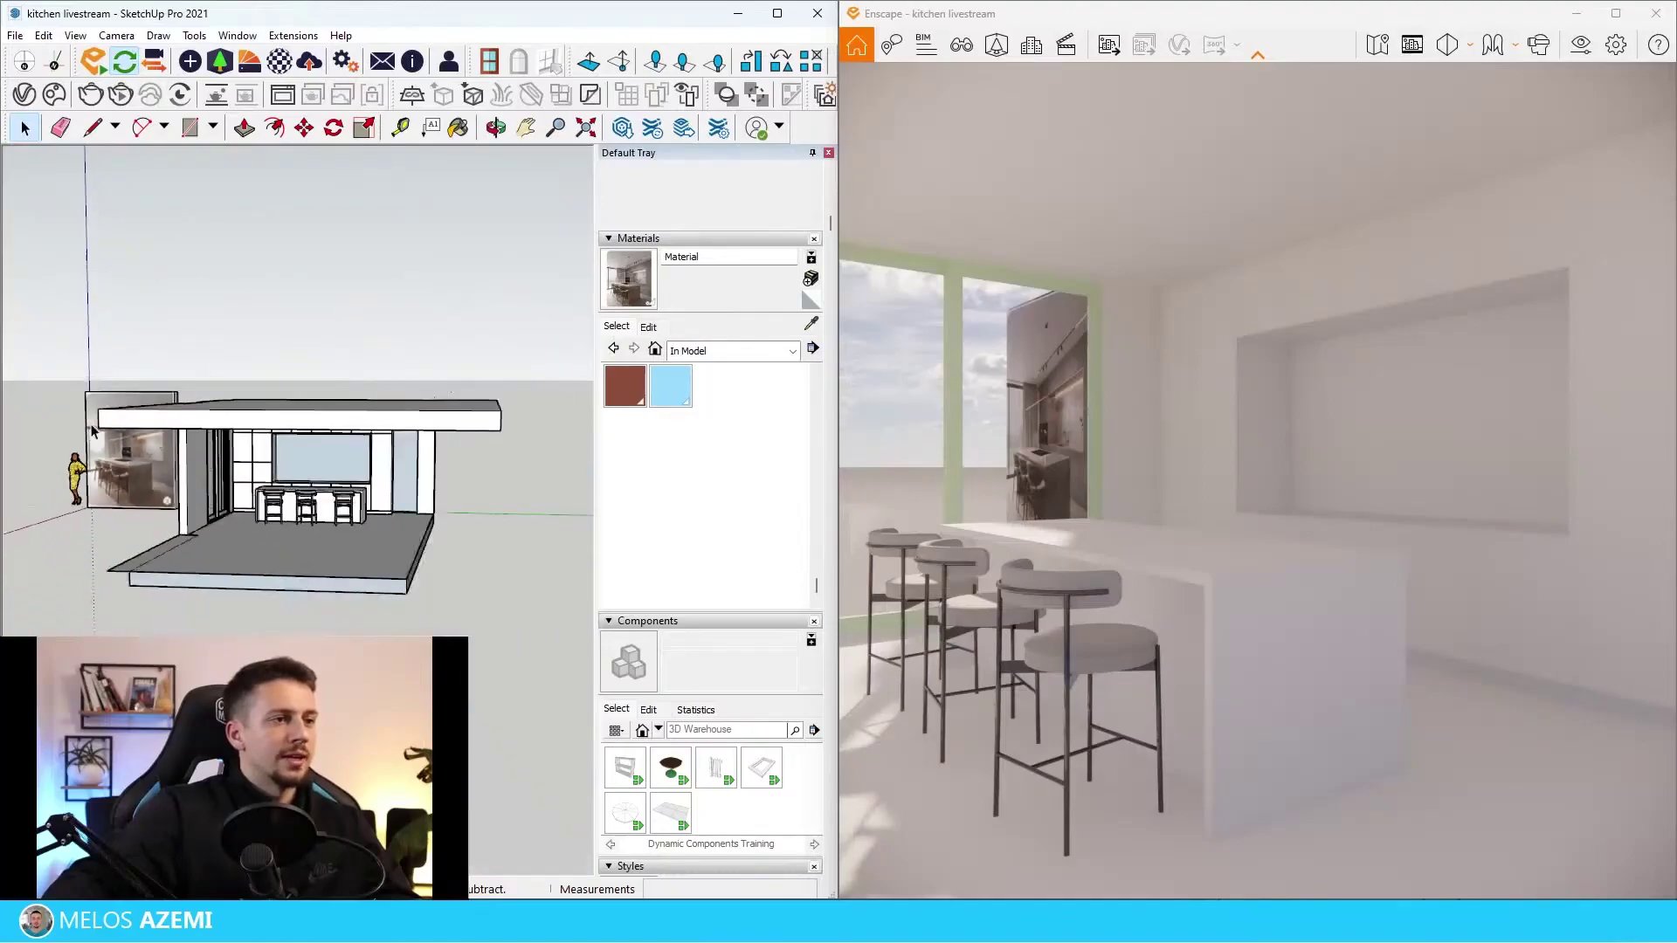
click(742, 351)
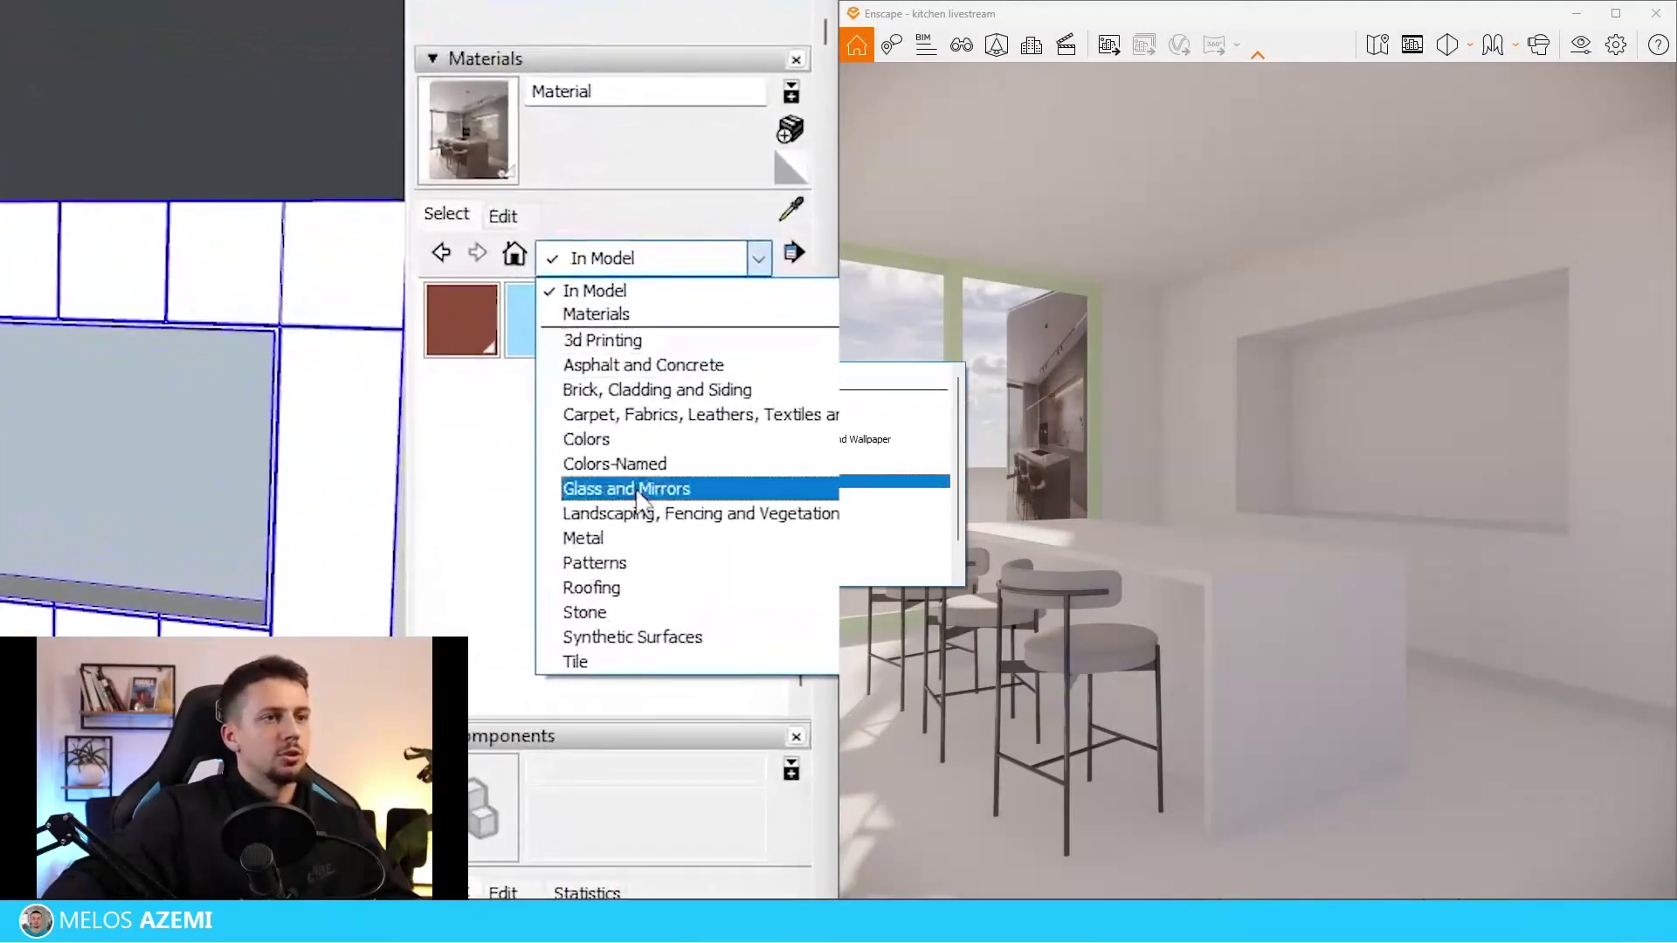
click(586, 439)
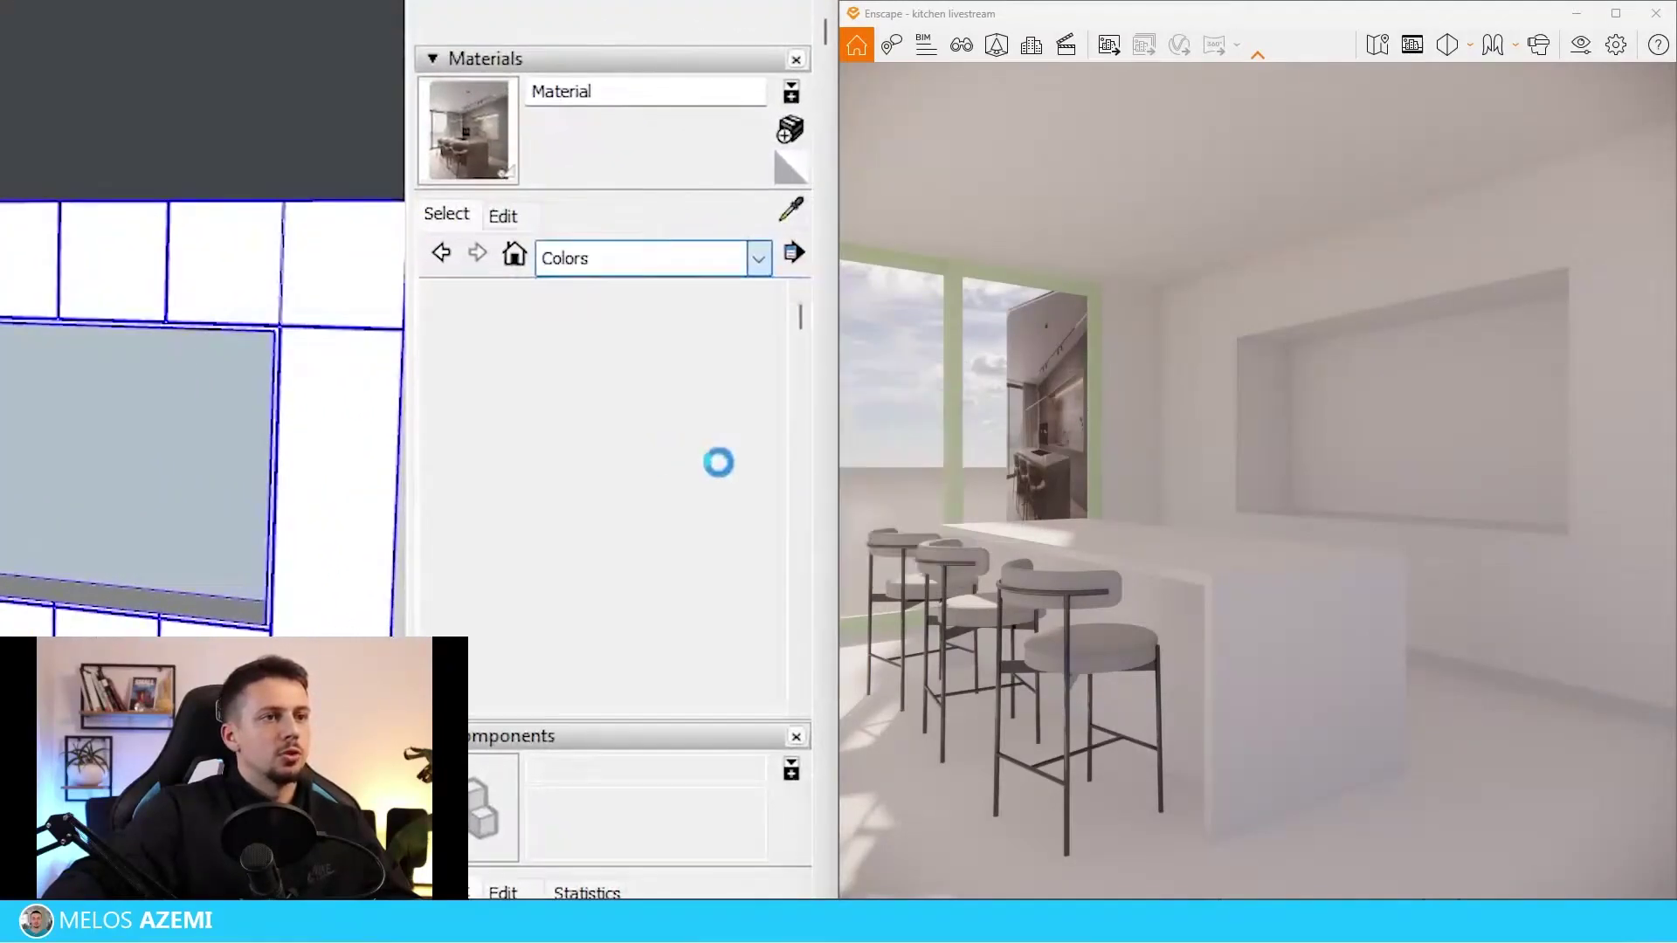
scroll(635, 385, down, 6)
click(481, 432)
click(348, 435)
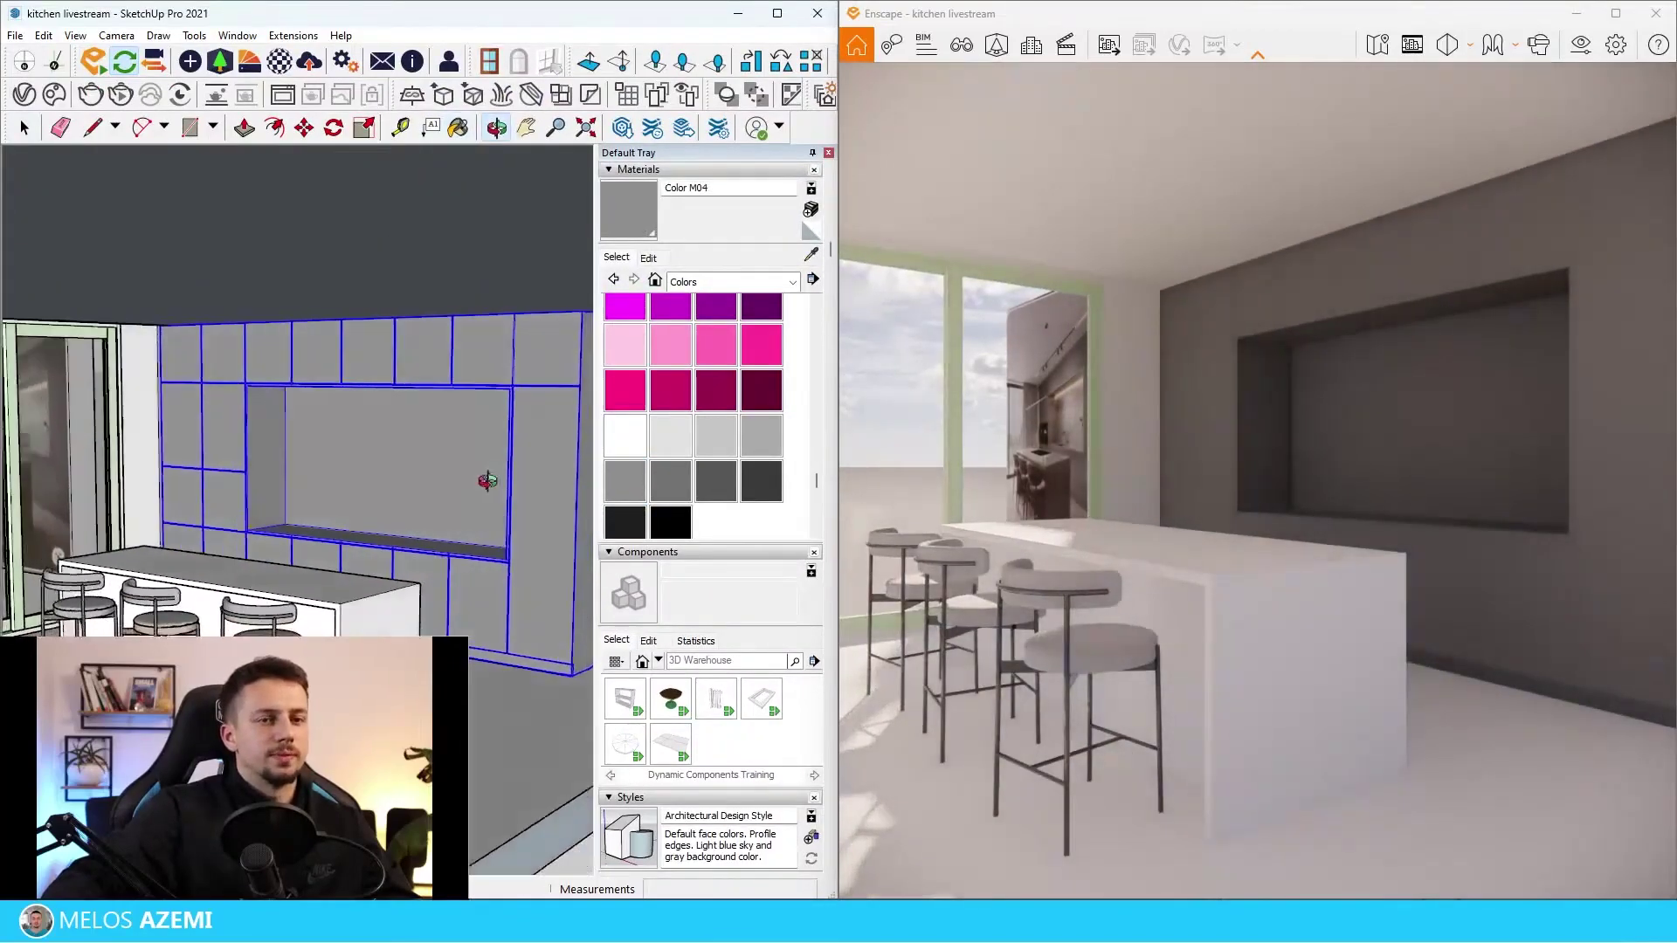
middle_drag(488, 482, 504, 479)
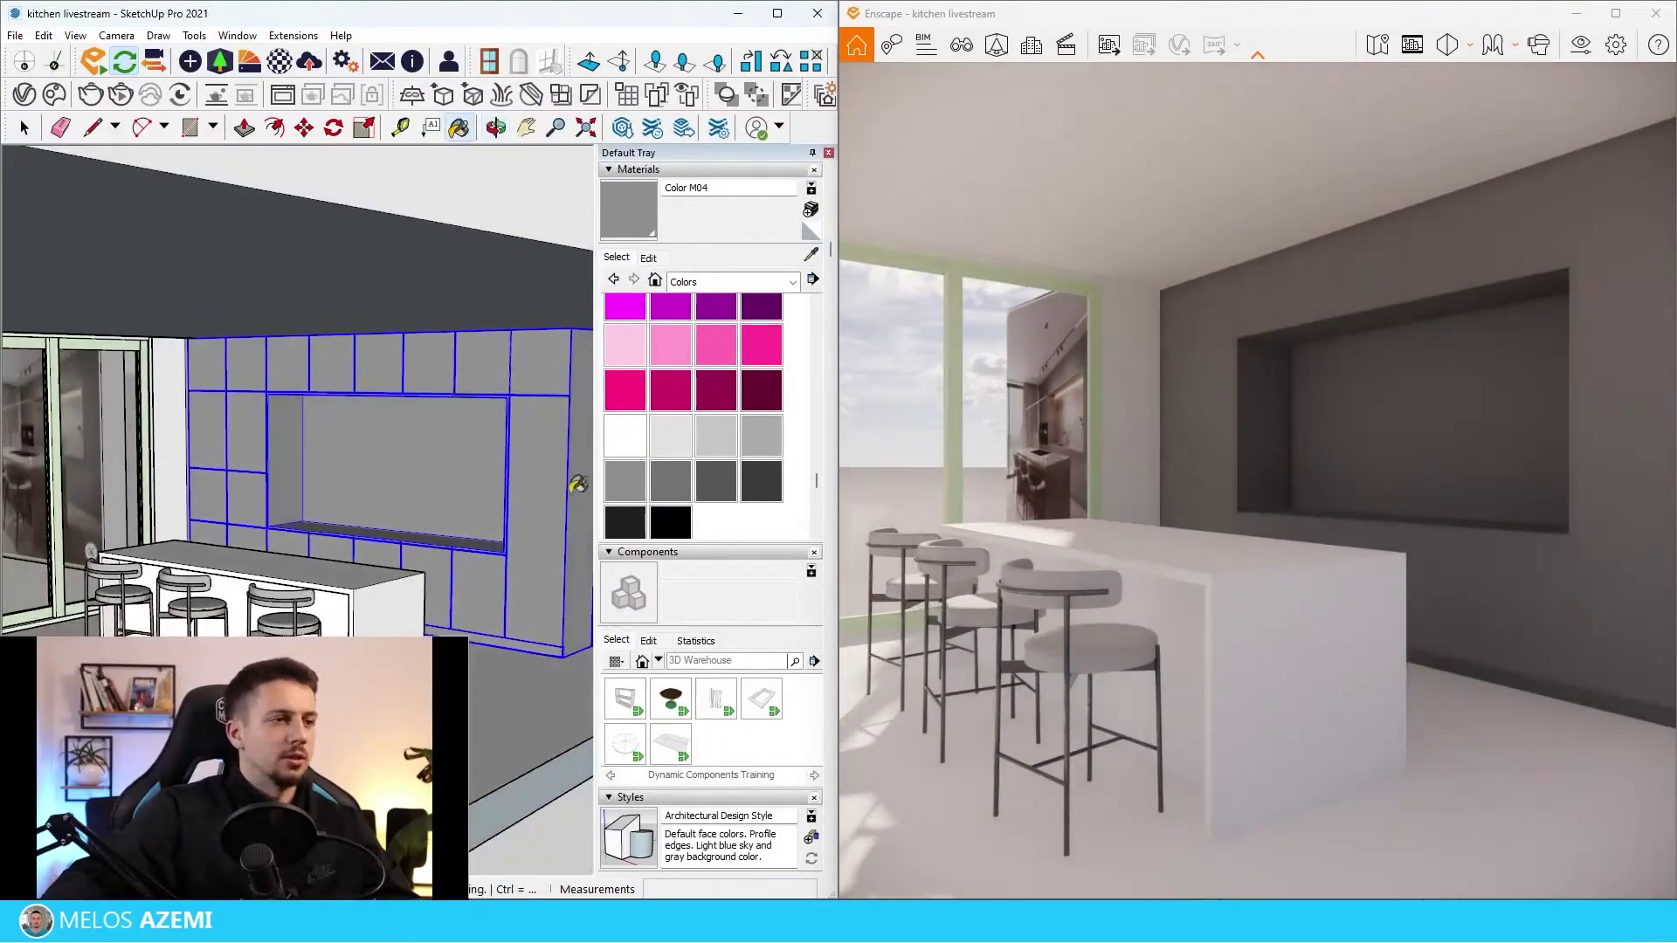
Import the Wood 02, Chevron material from the wood category of the Enscape Material Library.
scroll(579, 485, down, 8)
key(space)
scroll(86, 426, up, 8)
scroll(85, 427, down, 3)
scroll(57, 375, down, 5)
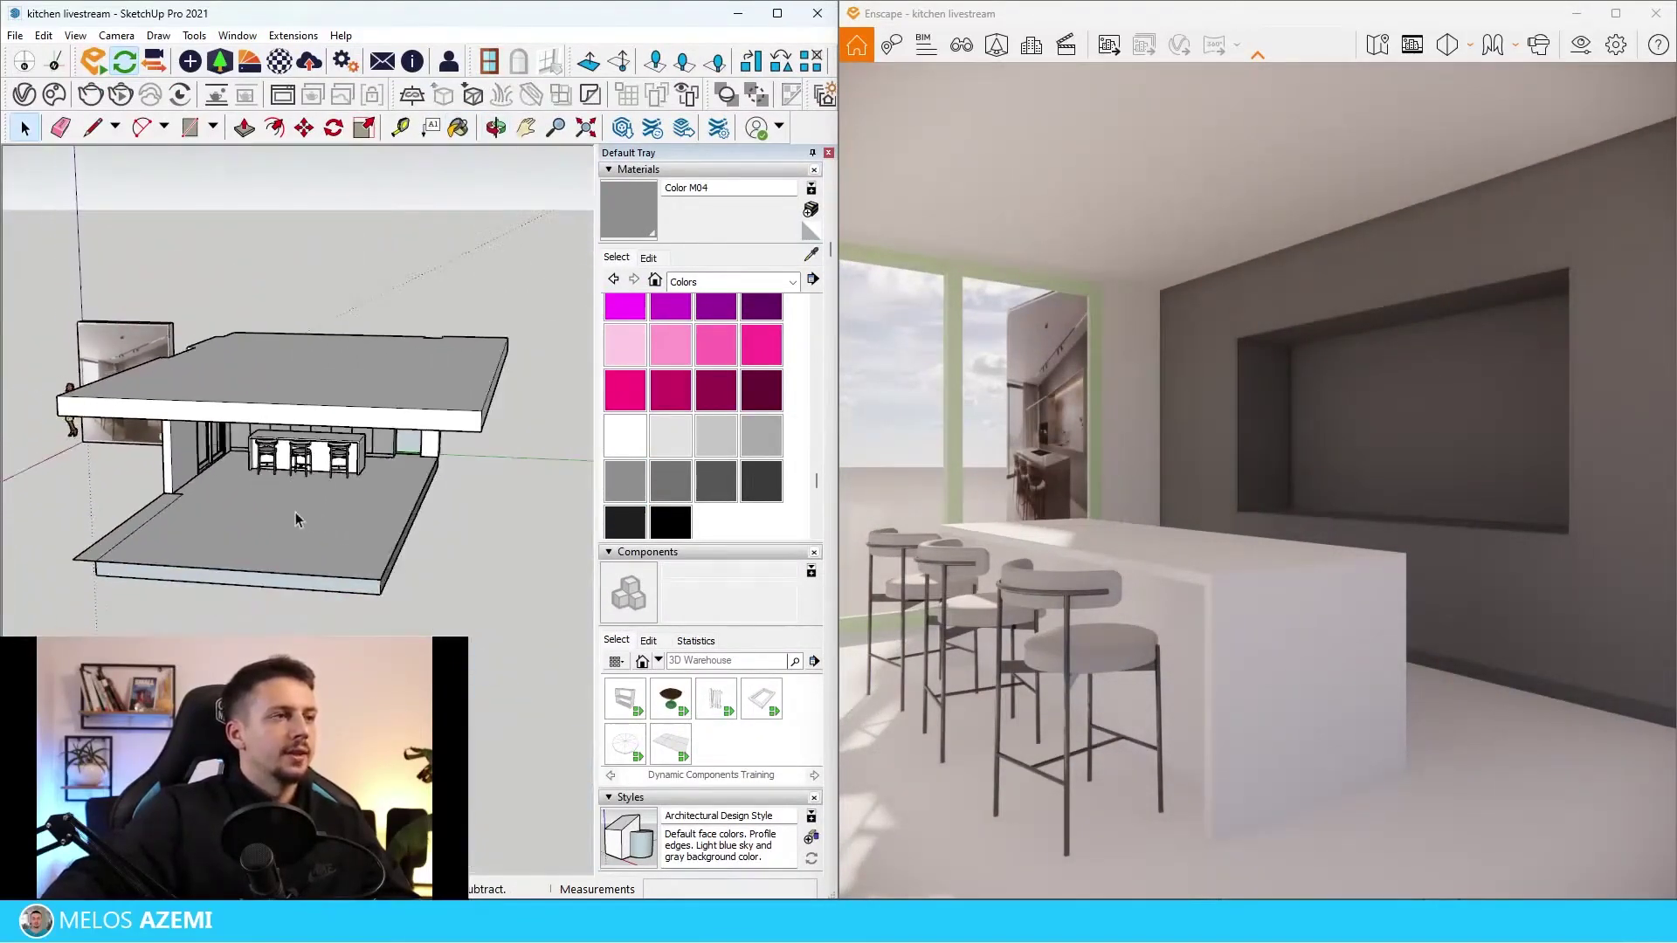
scroll(384, 489, up, 8)
scroll(365, 462, down, 3)
click(251, 63)
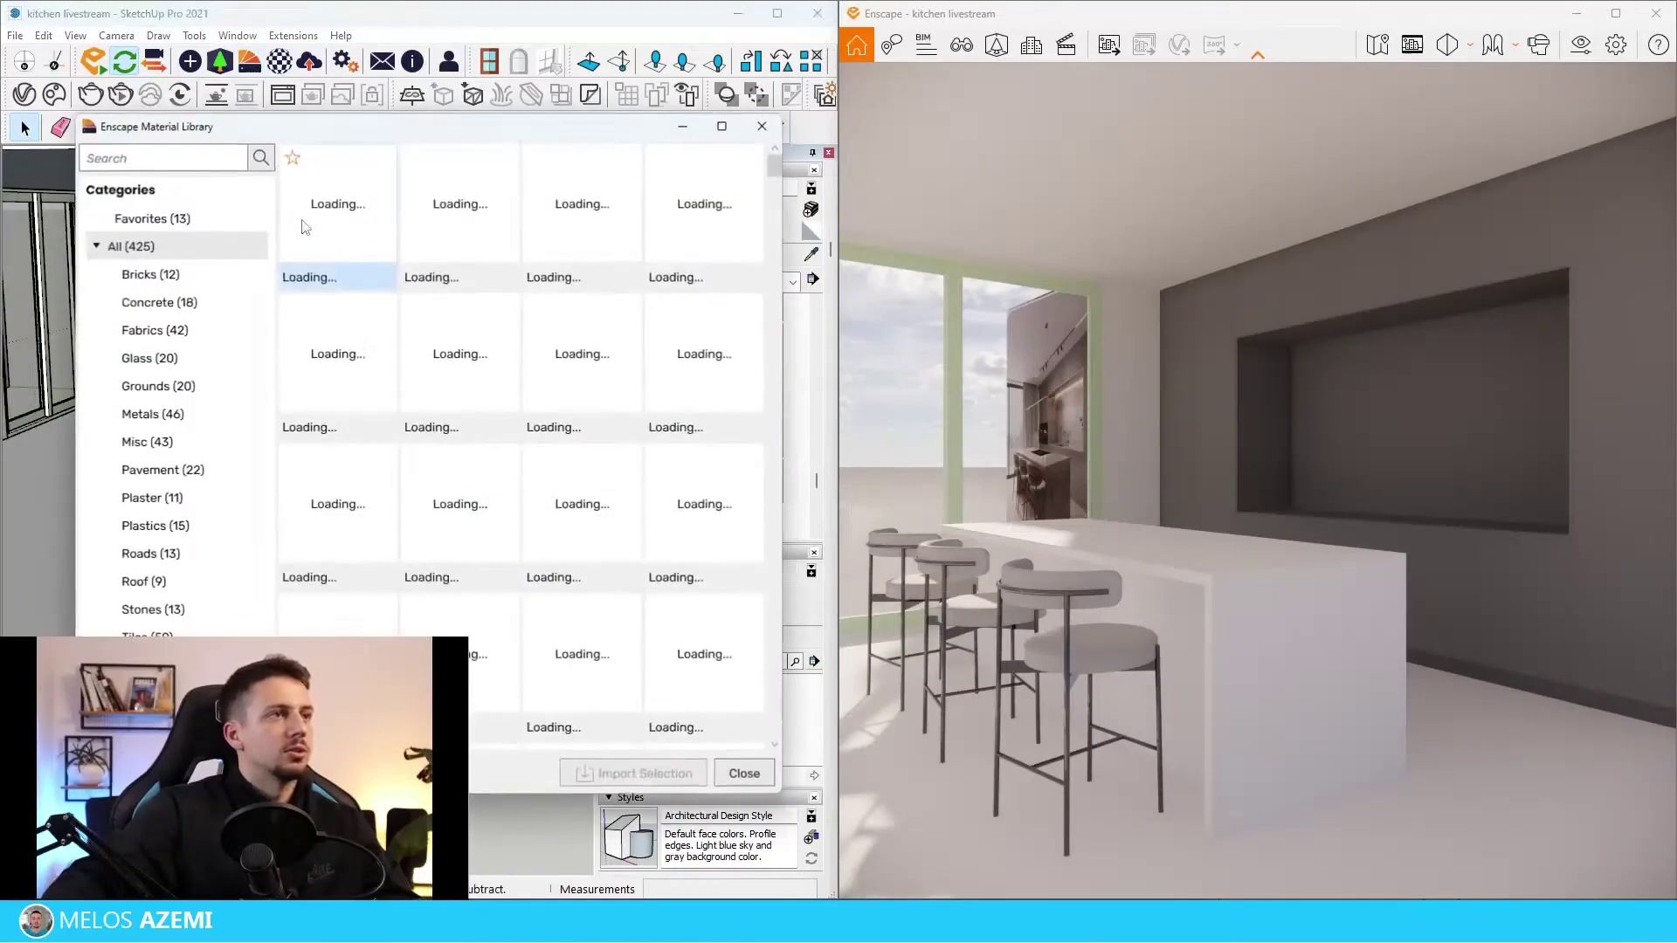
click(140, 694)
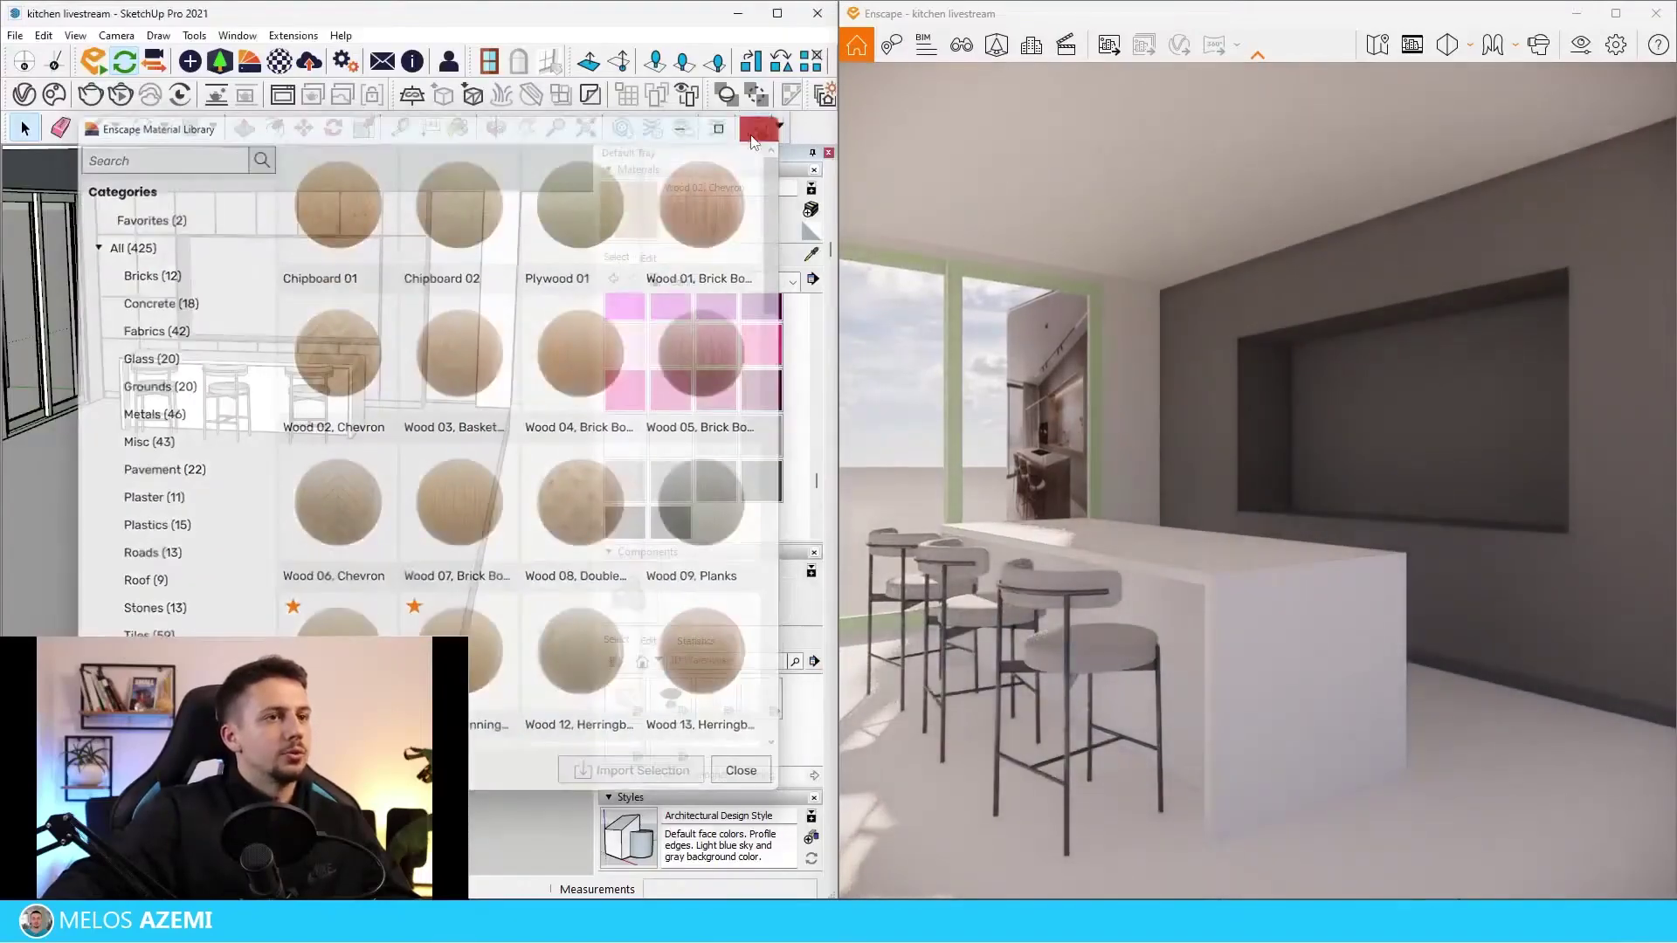
click(746, 890)
Paint the kitchen floor with the Wood 02, Chevron material.
scroll(266, 442, up, 5)
key(b)
click(345, 561)
scroll(345, 562, down, 5)
key(space)
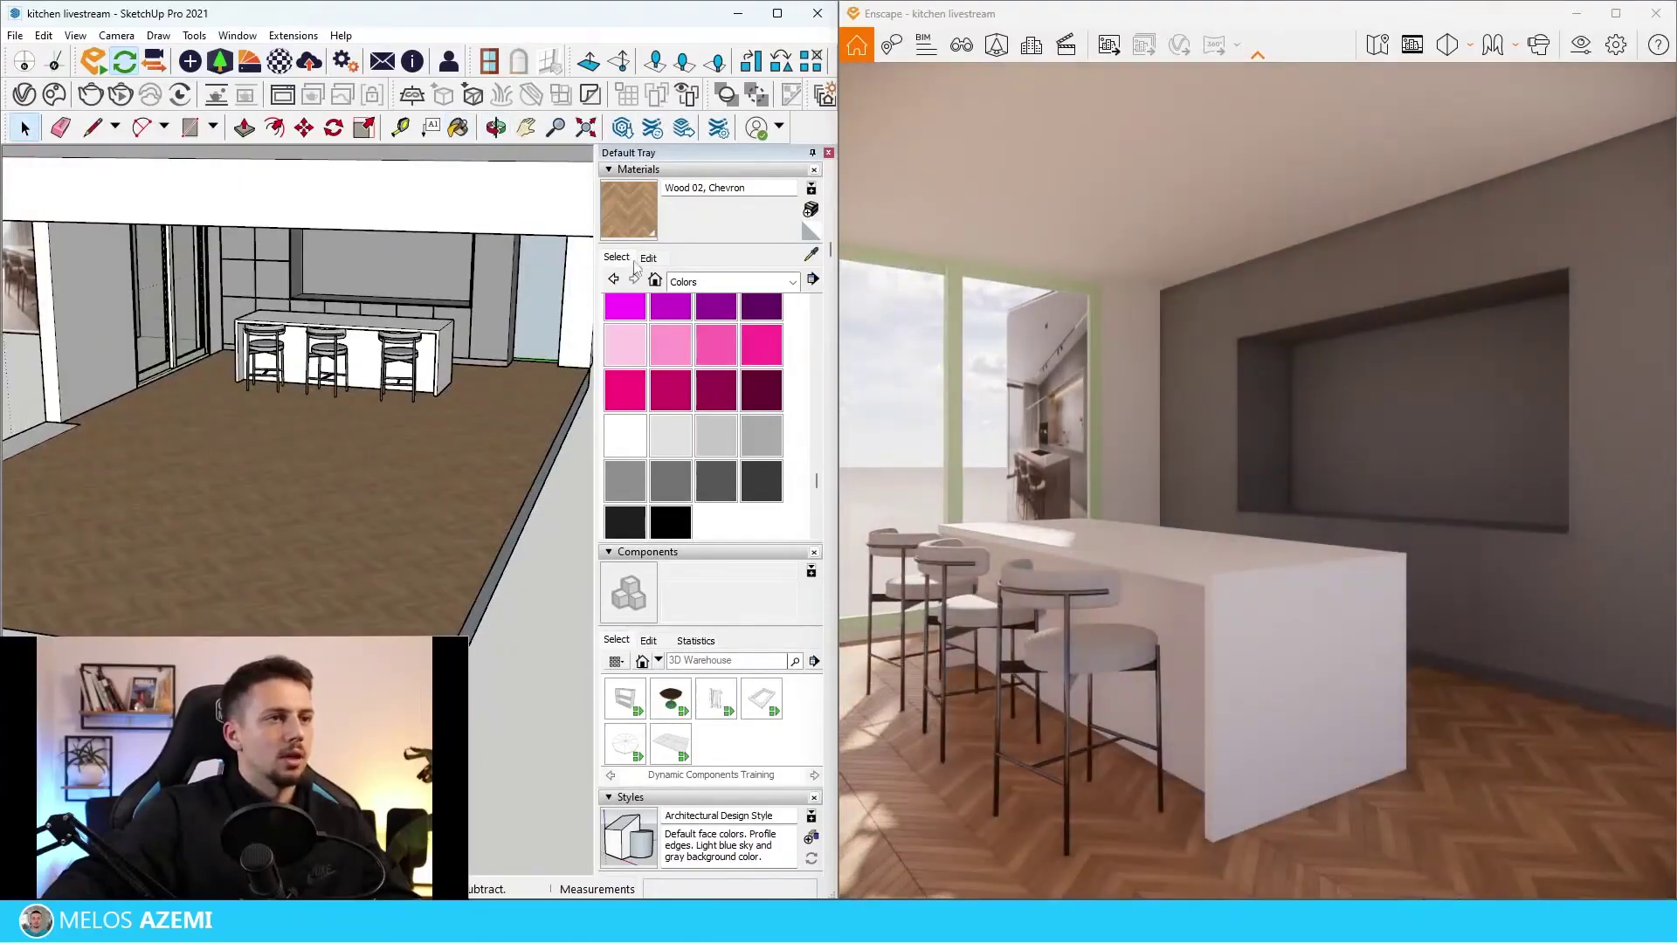
Enlarge the floor's Wood 02, Chevron texture to 180 cm with the aspect ratio locked.
click(649, 259)
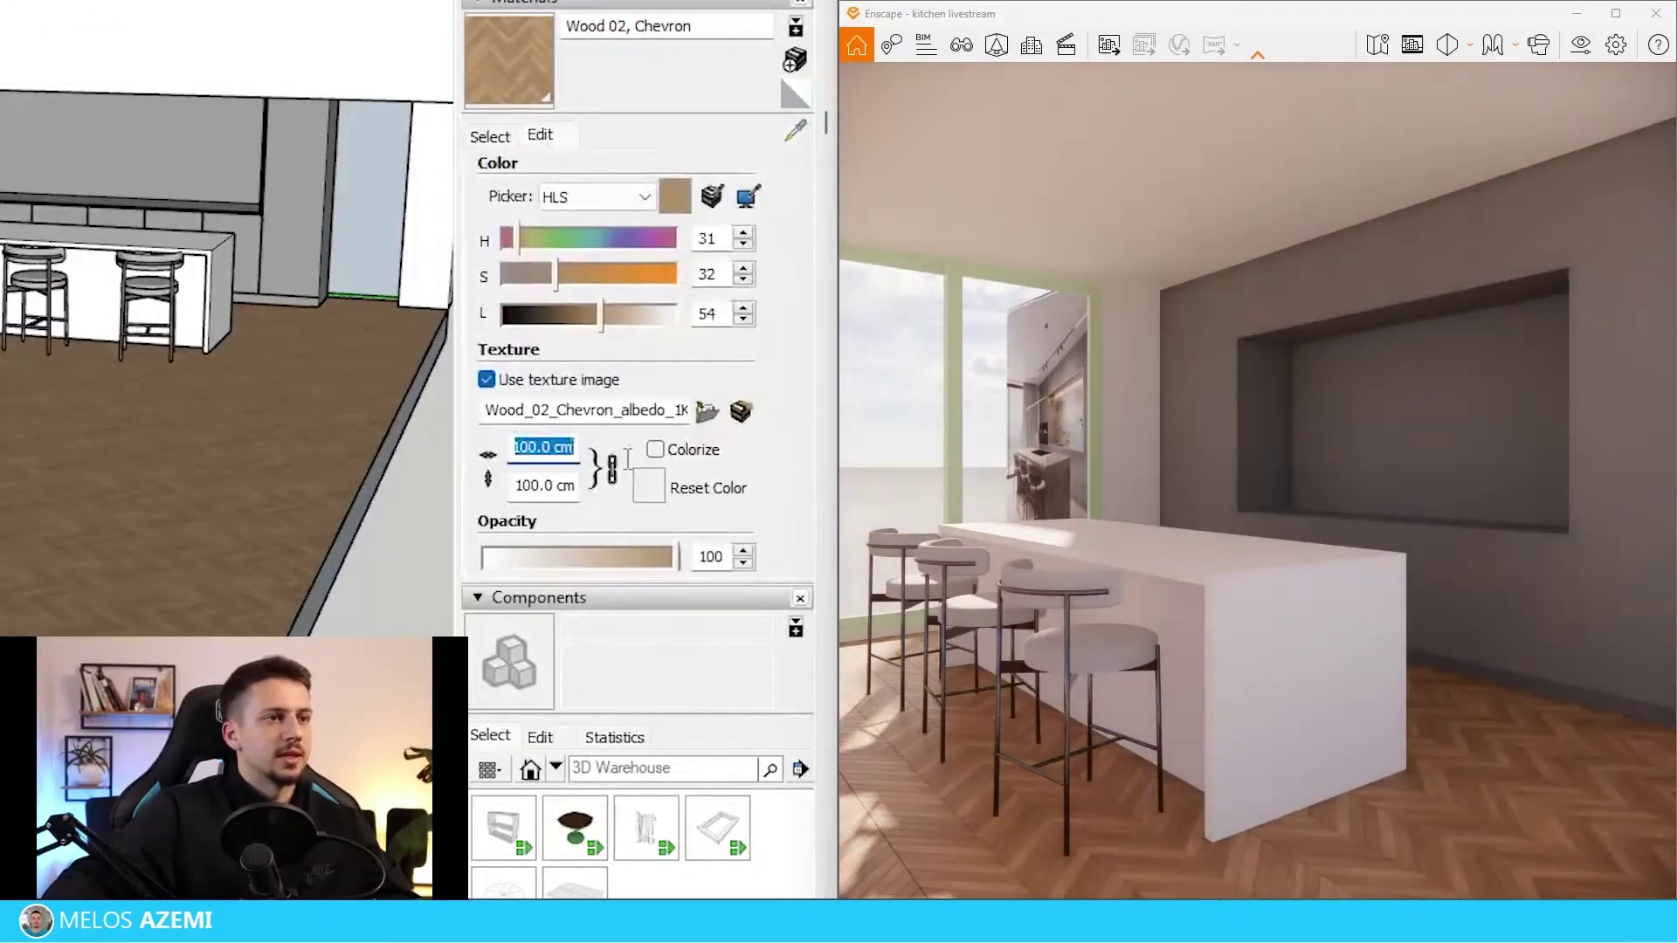
text(180)
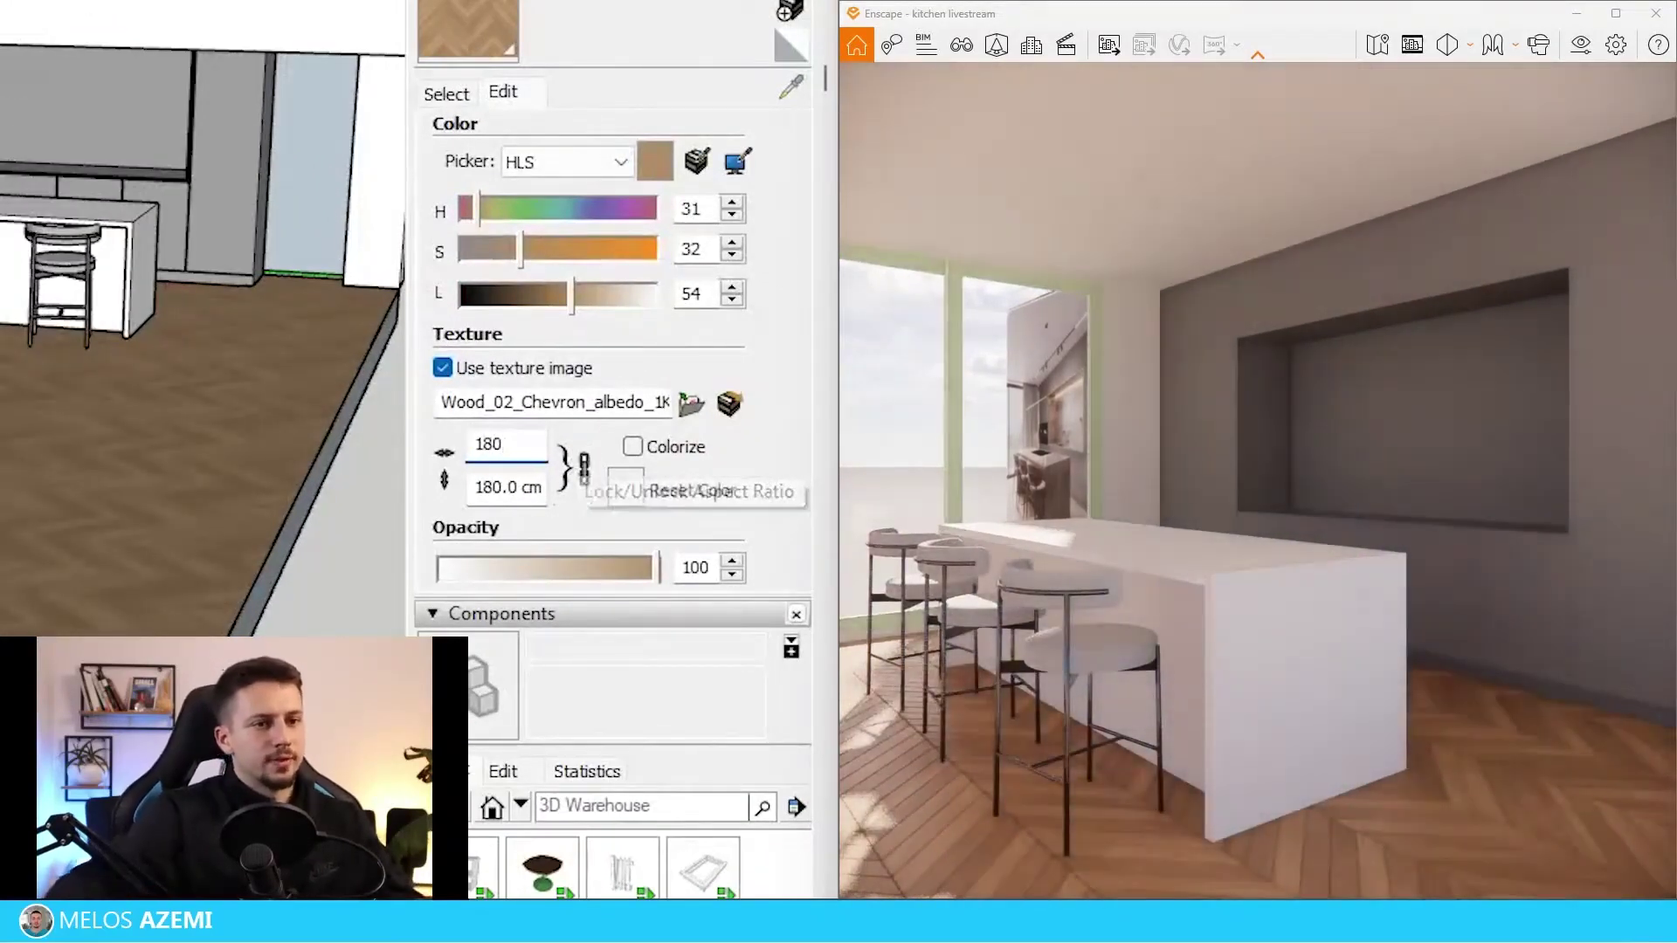
scroll(314, 555, down, 10)
scroll(15, 478, up, 4)
scroll(323, 389, up, 7)
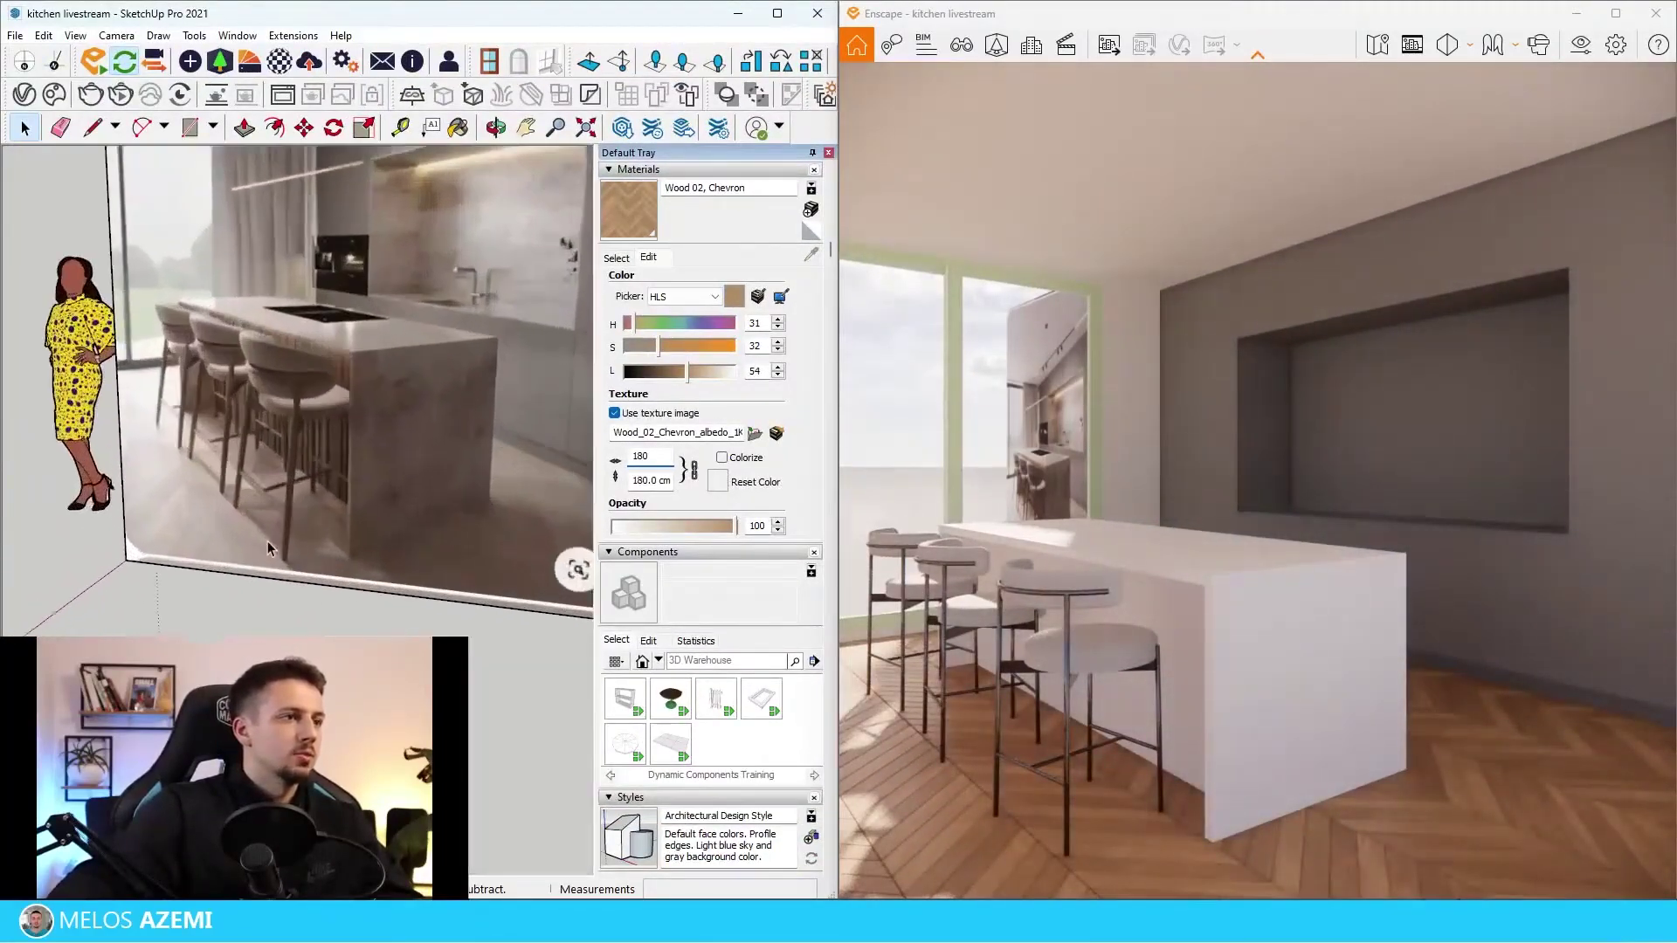
scroll(268, 548, down, 8)
scroll(296, 577, up, 3)
scroll(300, 578, up, 5)
Reduce the floor material's saturation to 13, using the reference image's floor as a guide.
key(b)
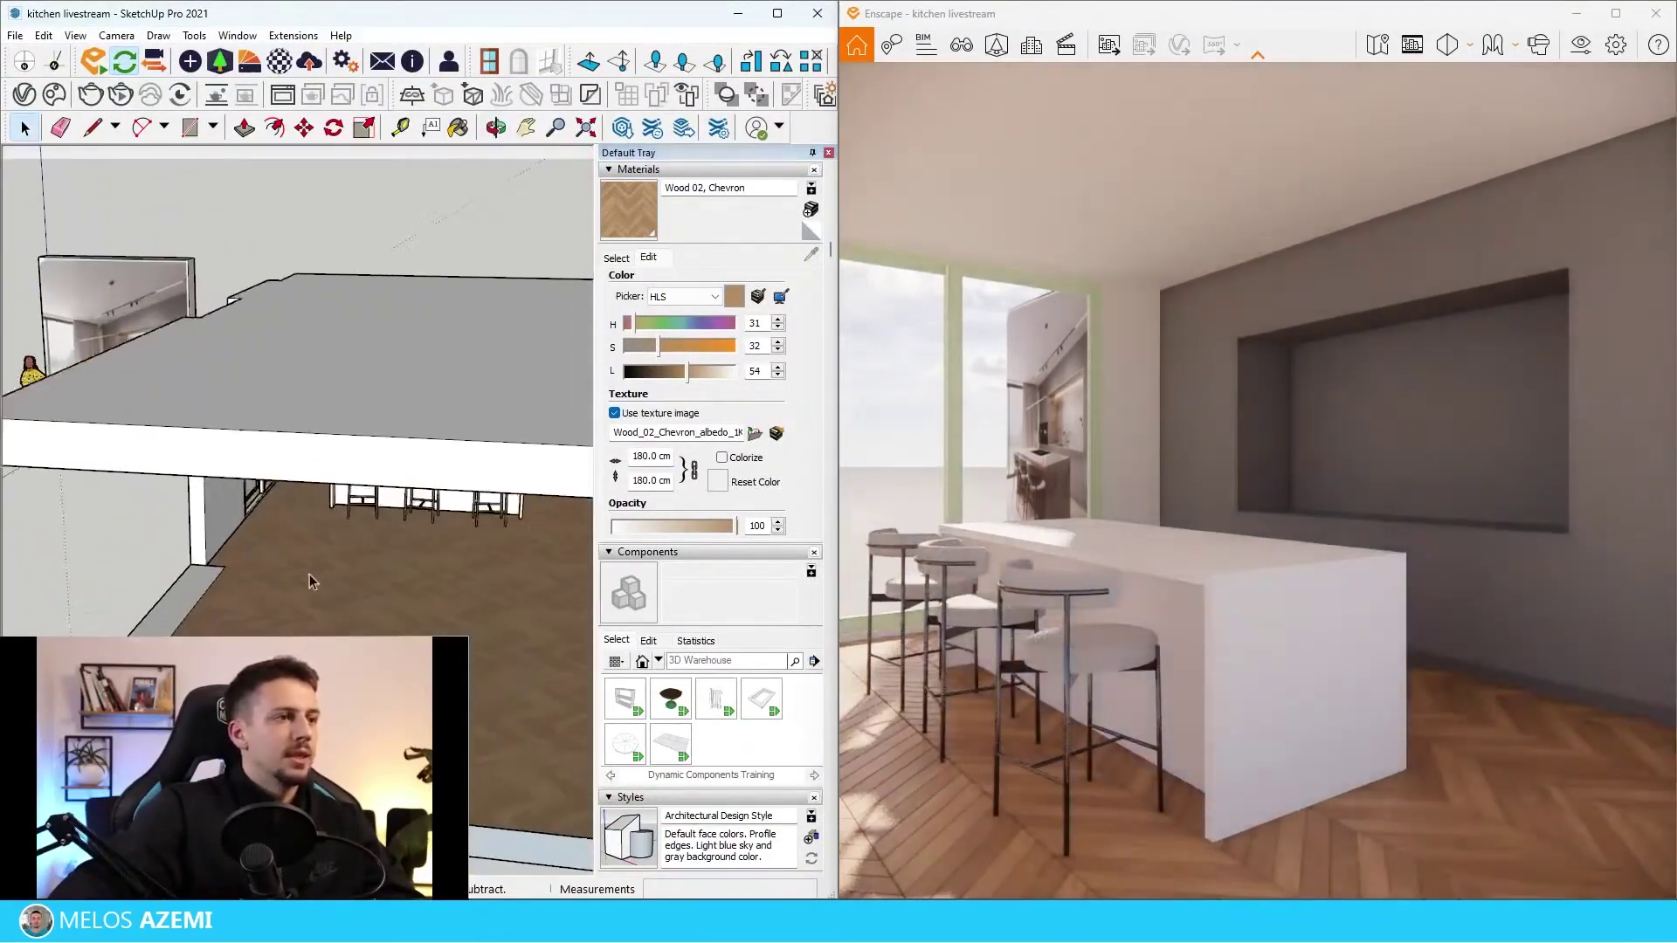
scroll(411, 536, down, 8)
scroll(146, 510, up, 3)
scroll(260, 385, up, 5)
scroll(272, 437, down, 2)
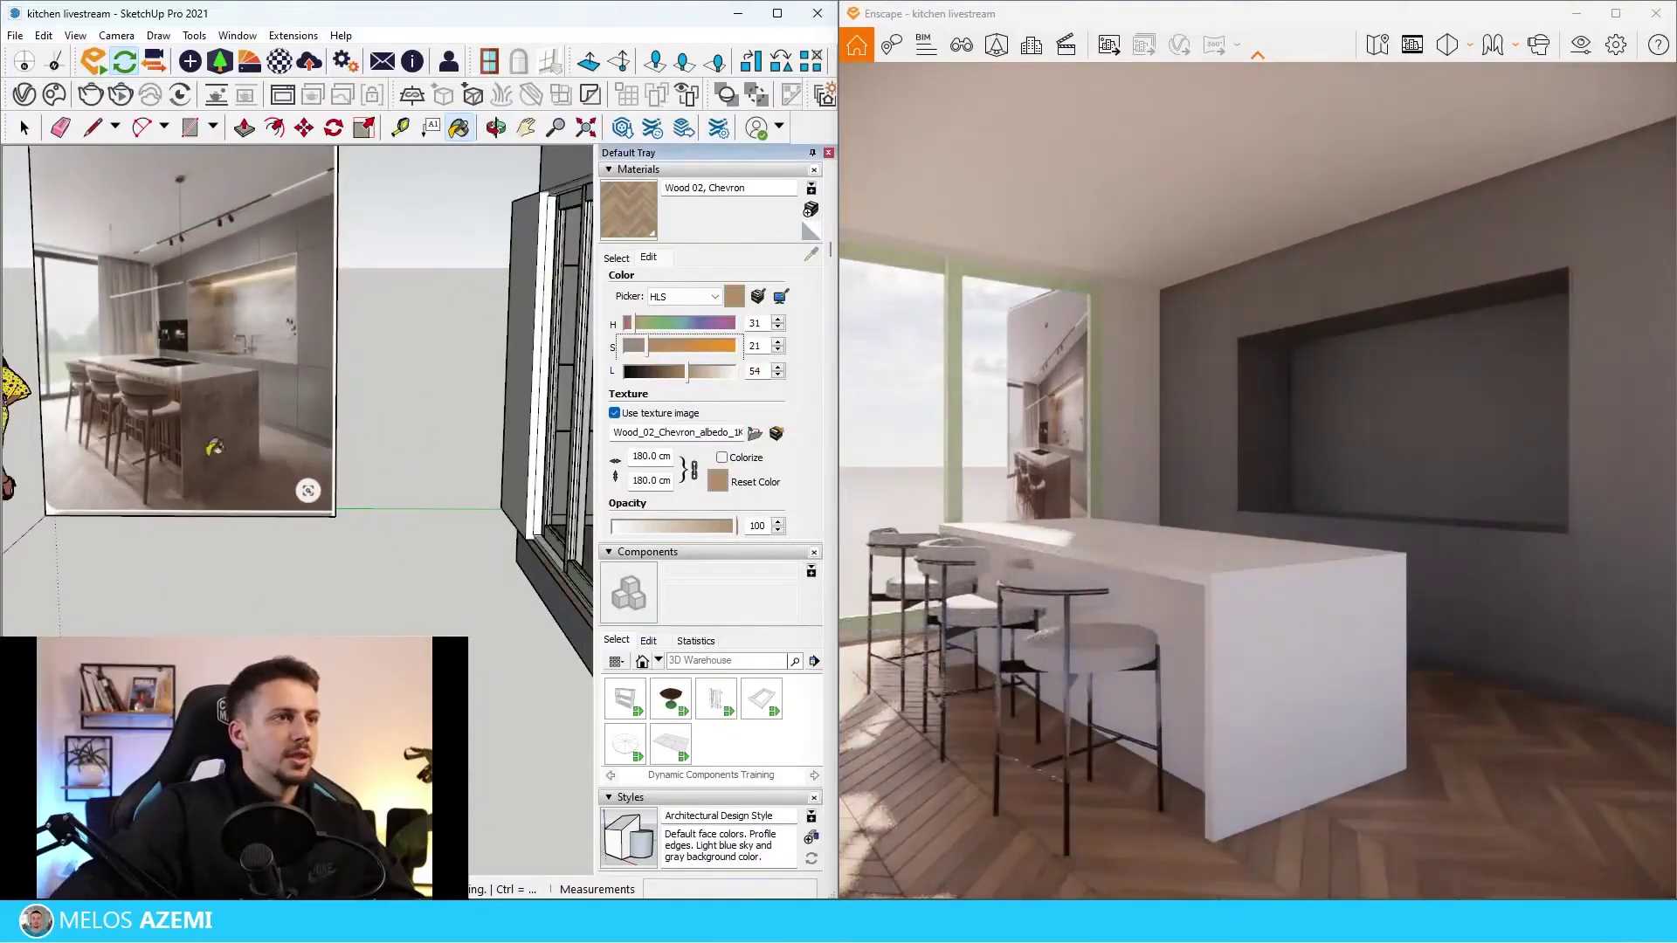
scroll(223, 450, up, 5)
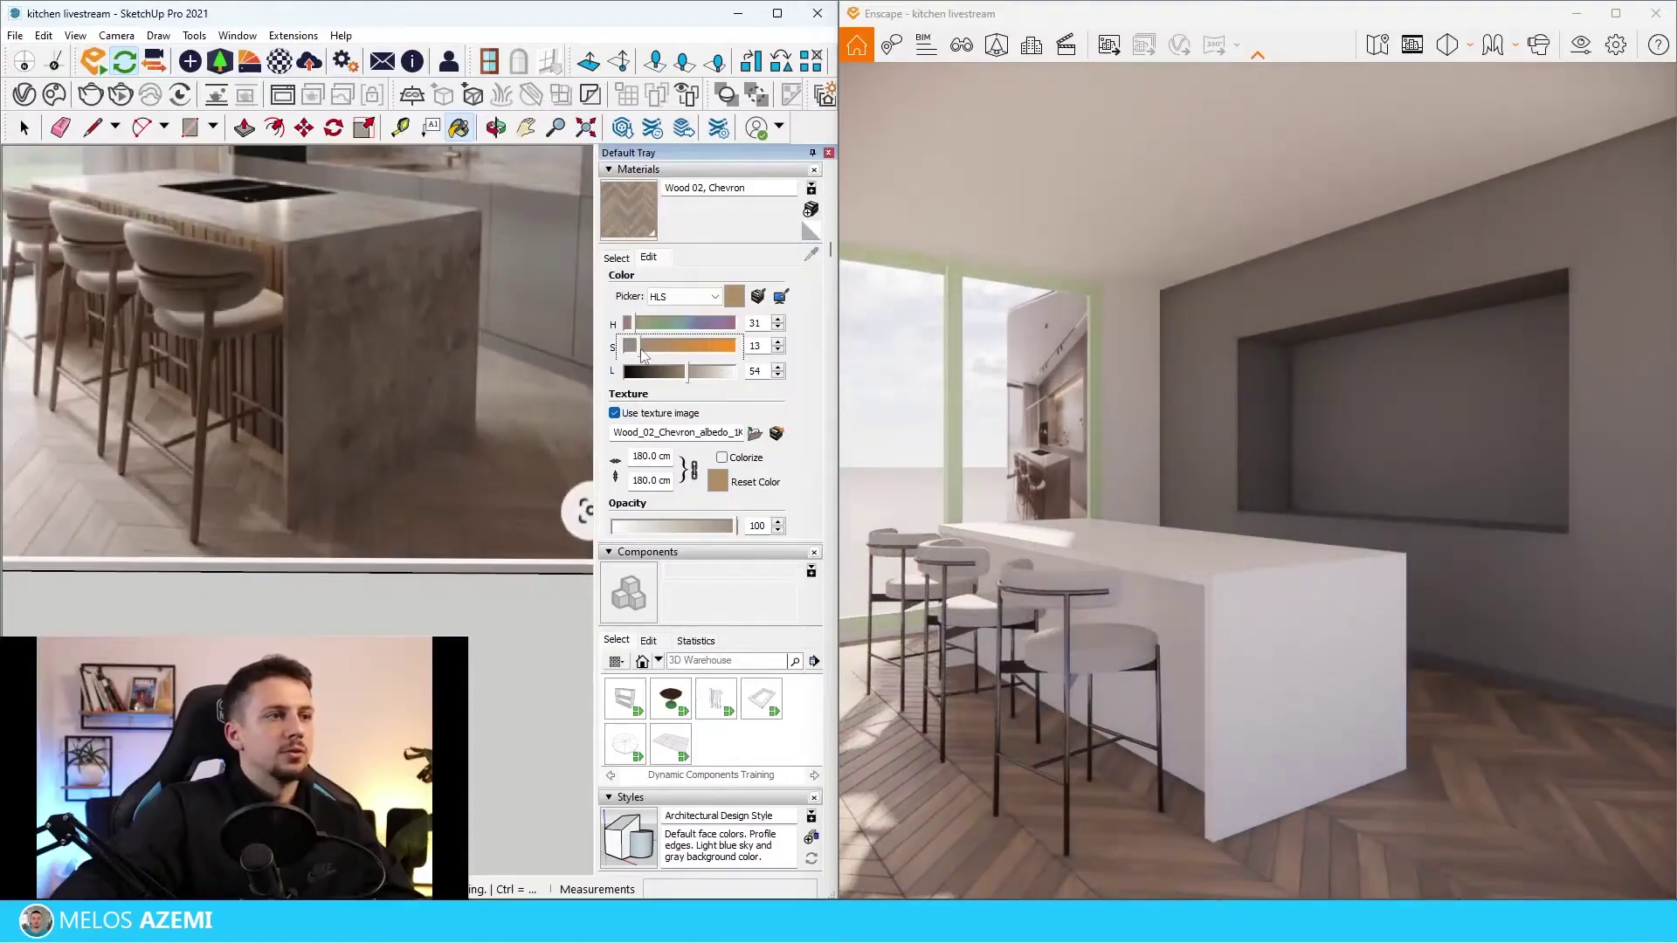
drag(641, 350, 644, 352)
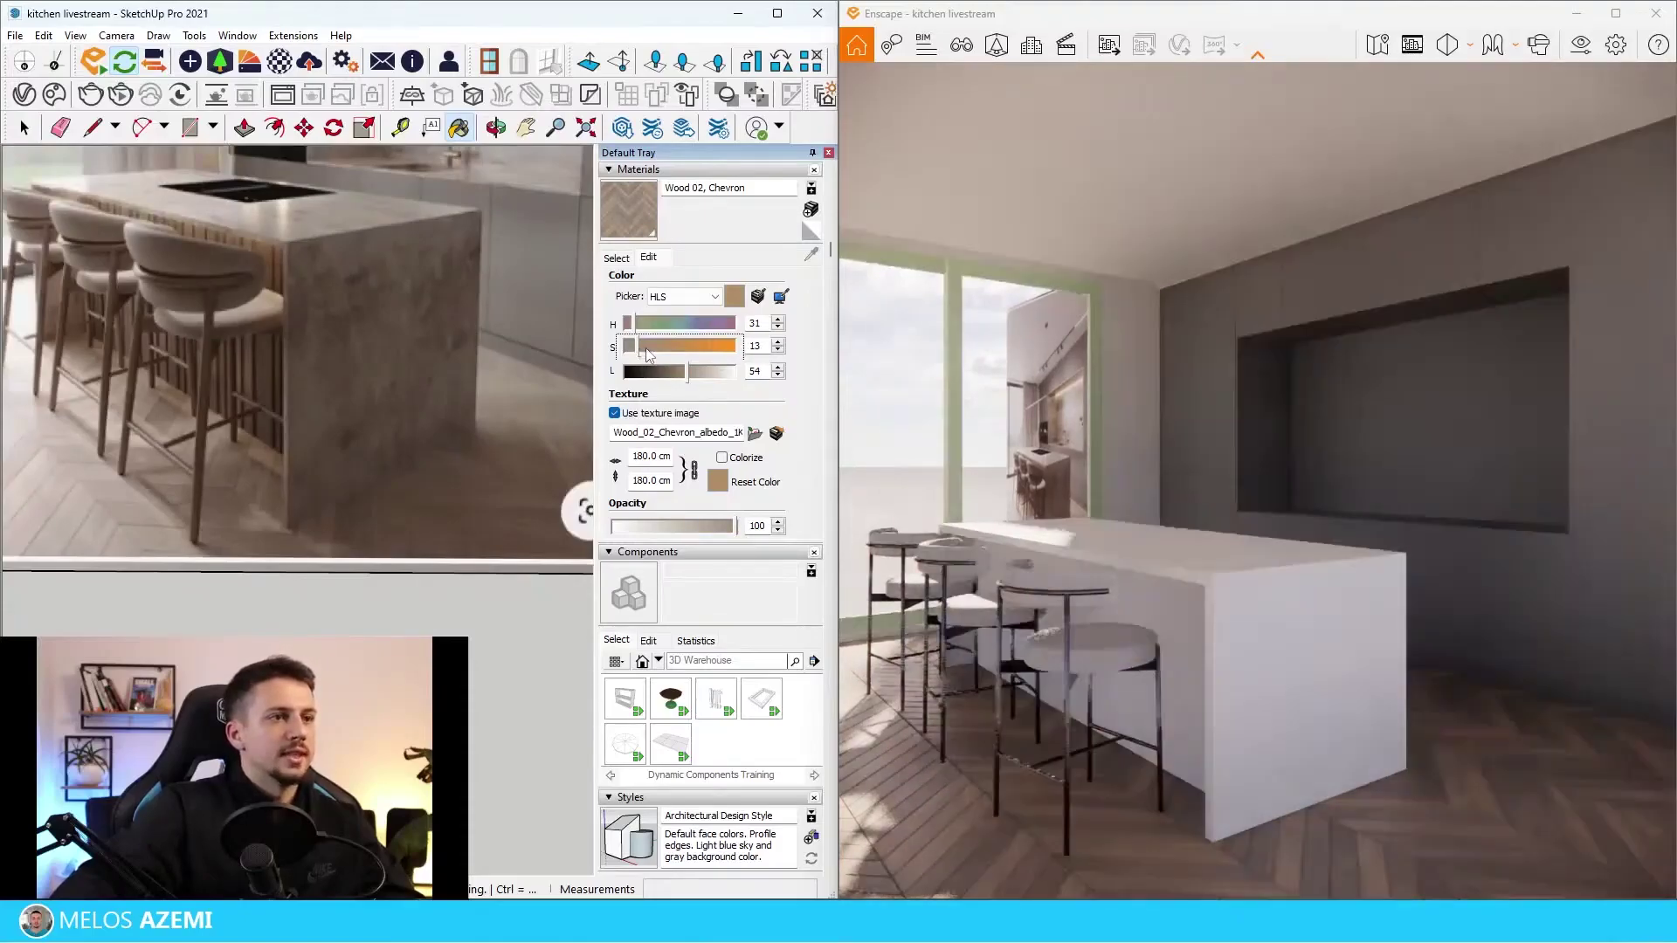
Paint the window frames with Color M08 and add a curtain model from 3D Warehouse beside the window.
scroll(269, 620, down, 7)
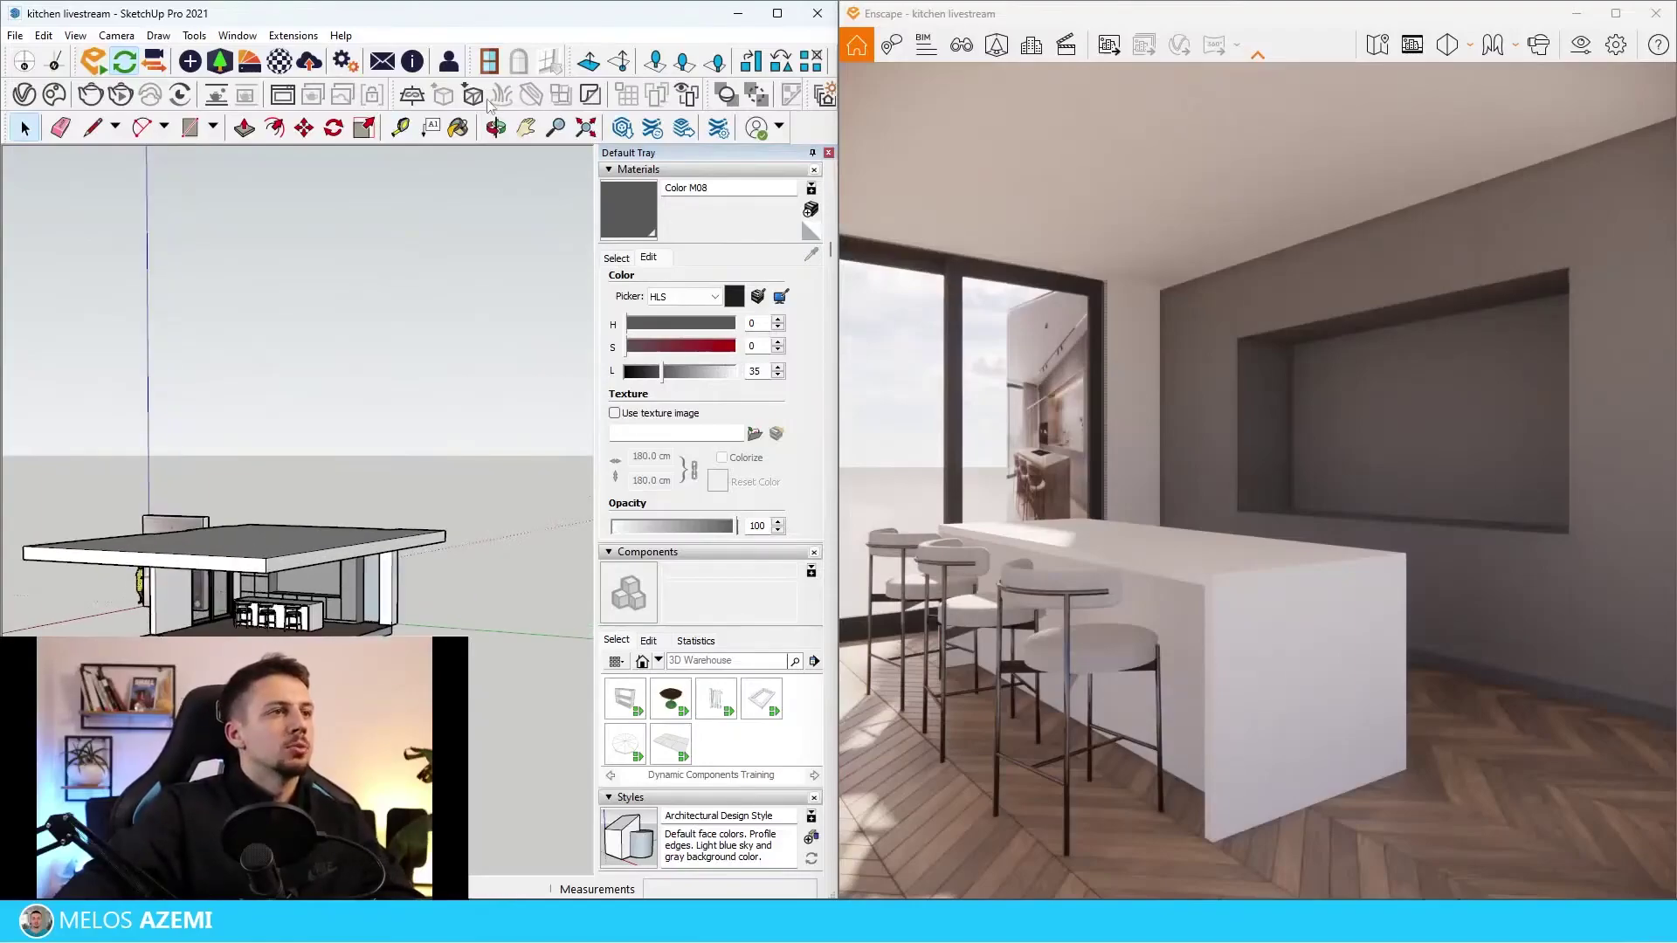
click(622, 128)
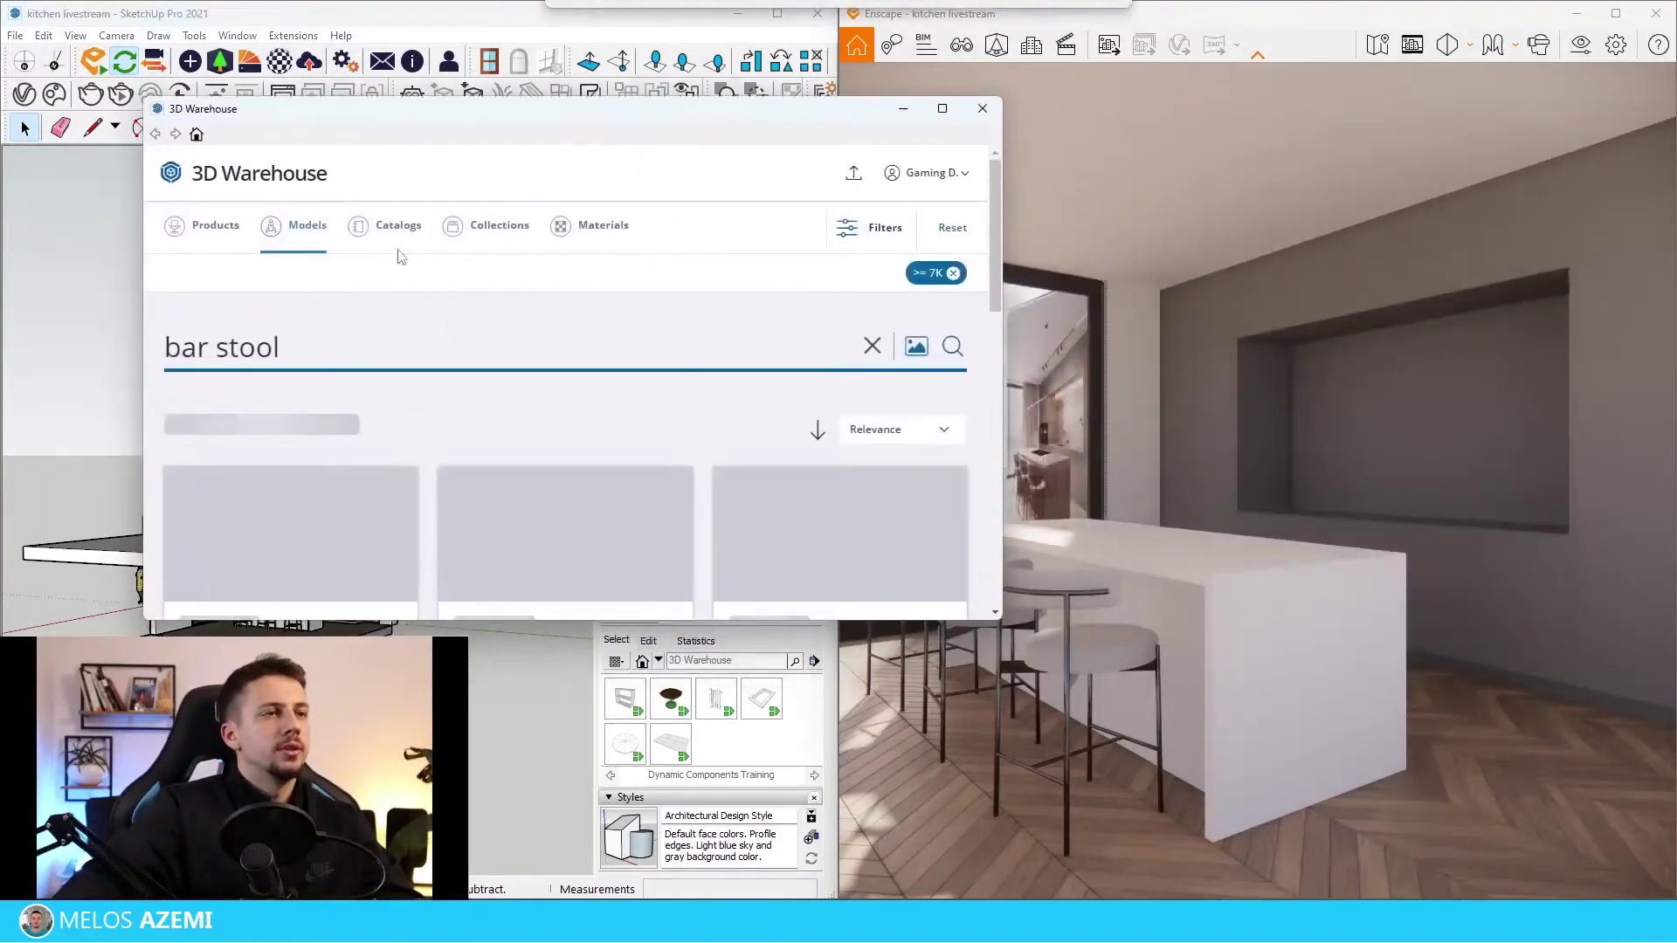
scroll(307, 328, down, 5)
scroll(307, 327, up, 5)
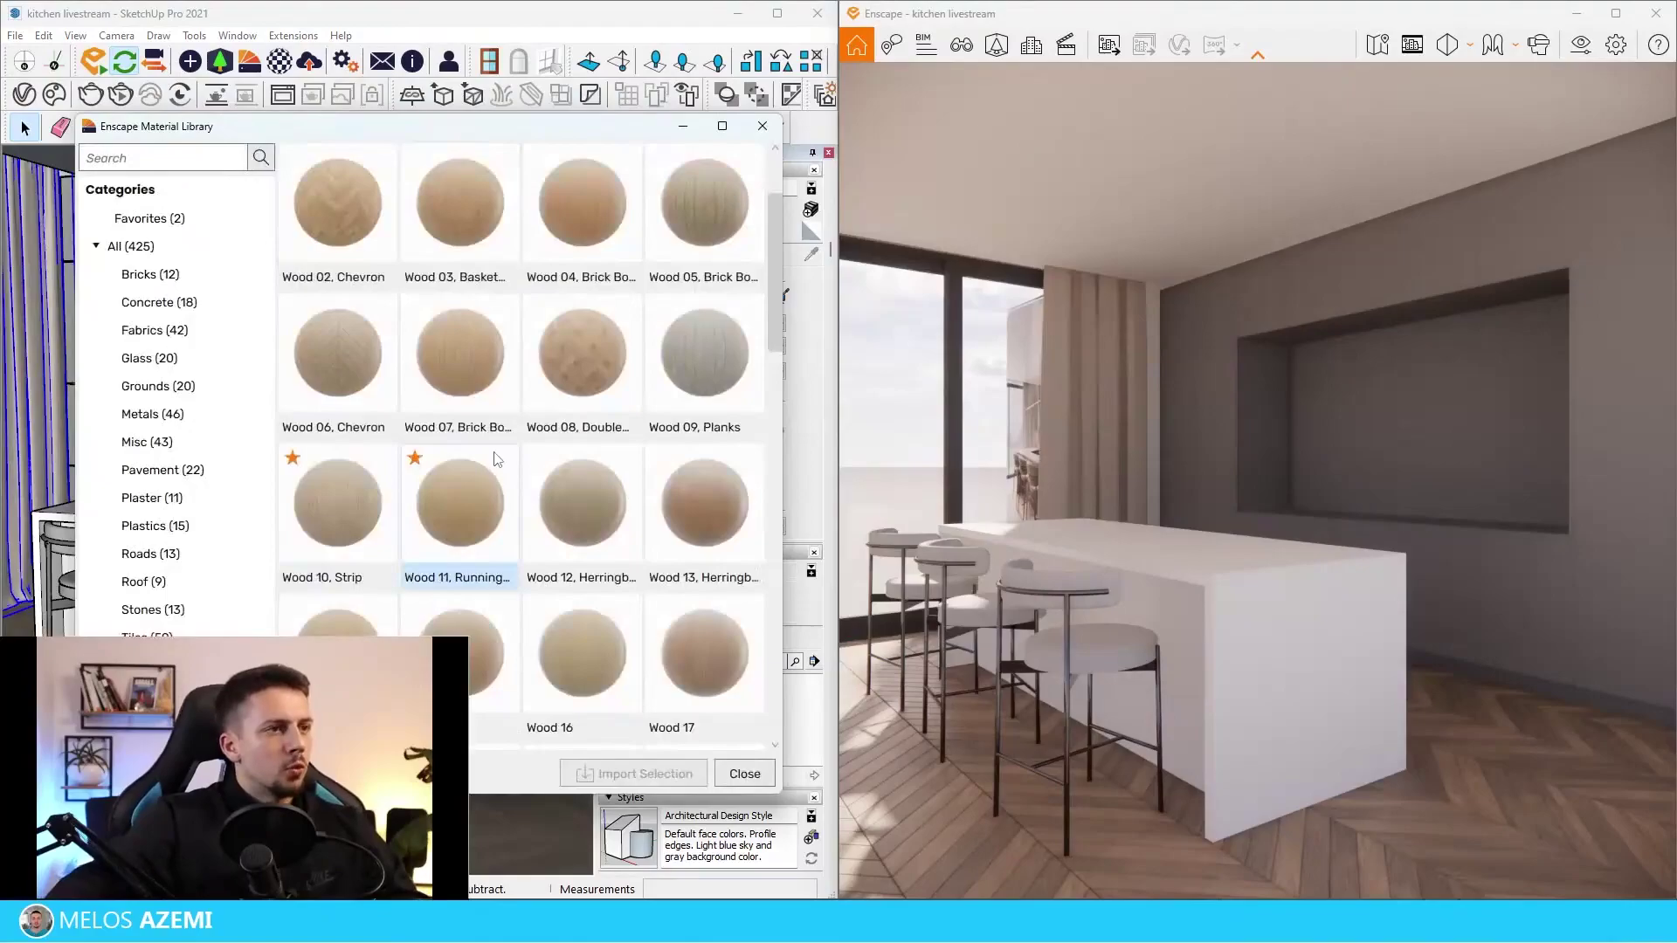
Import Wood 19, Planks from the Enscape Material Library and apply it to the island's seating side with saturation 11 and lightness 41.
scroll(609, 625, down, 10)
scroll(479, 506, up, 7)
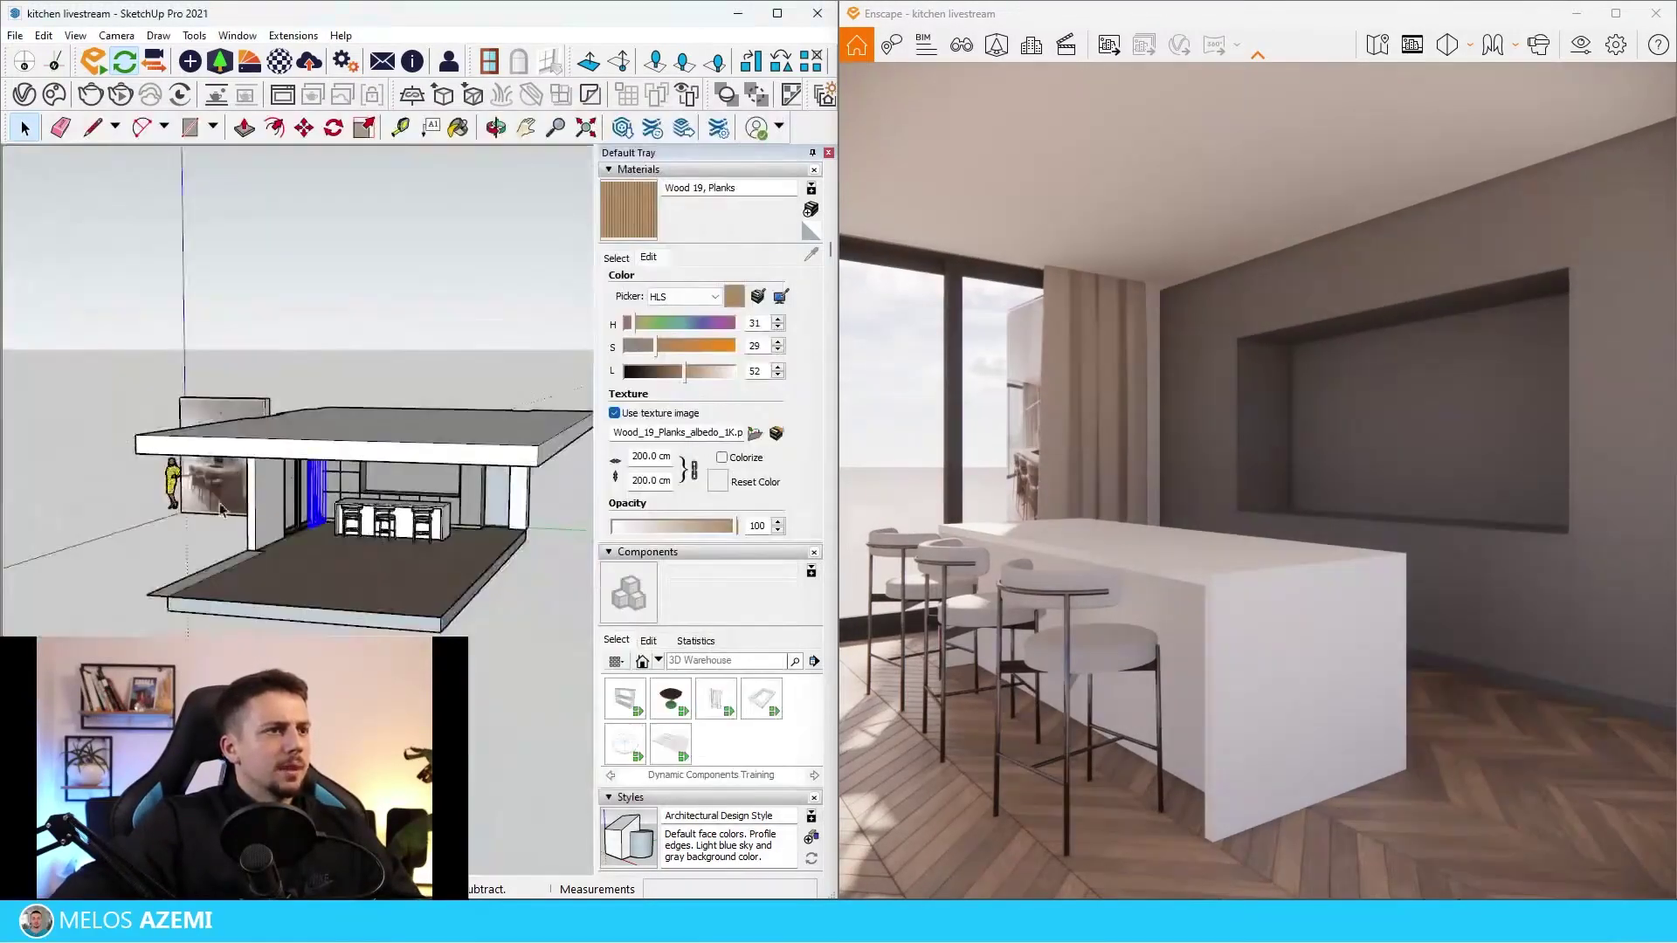
scroll(555, 618, up, 5)
scroll(74, 445, down, 10)
scroll(467, 494, up, 5)
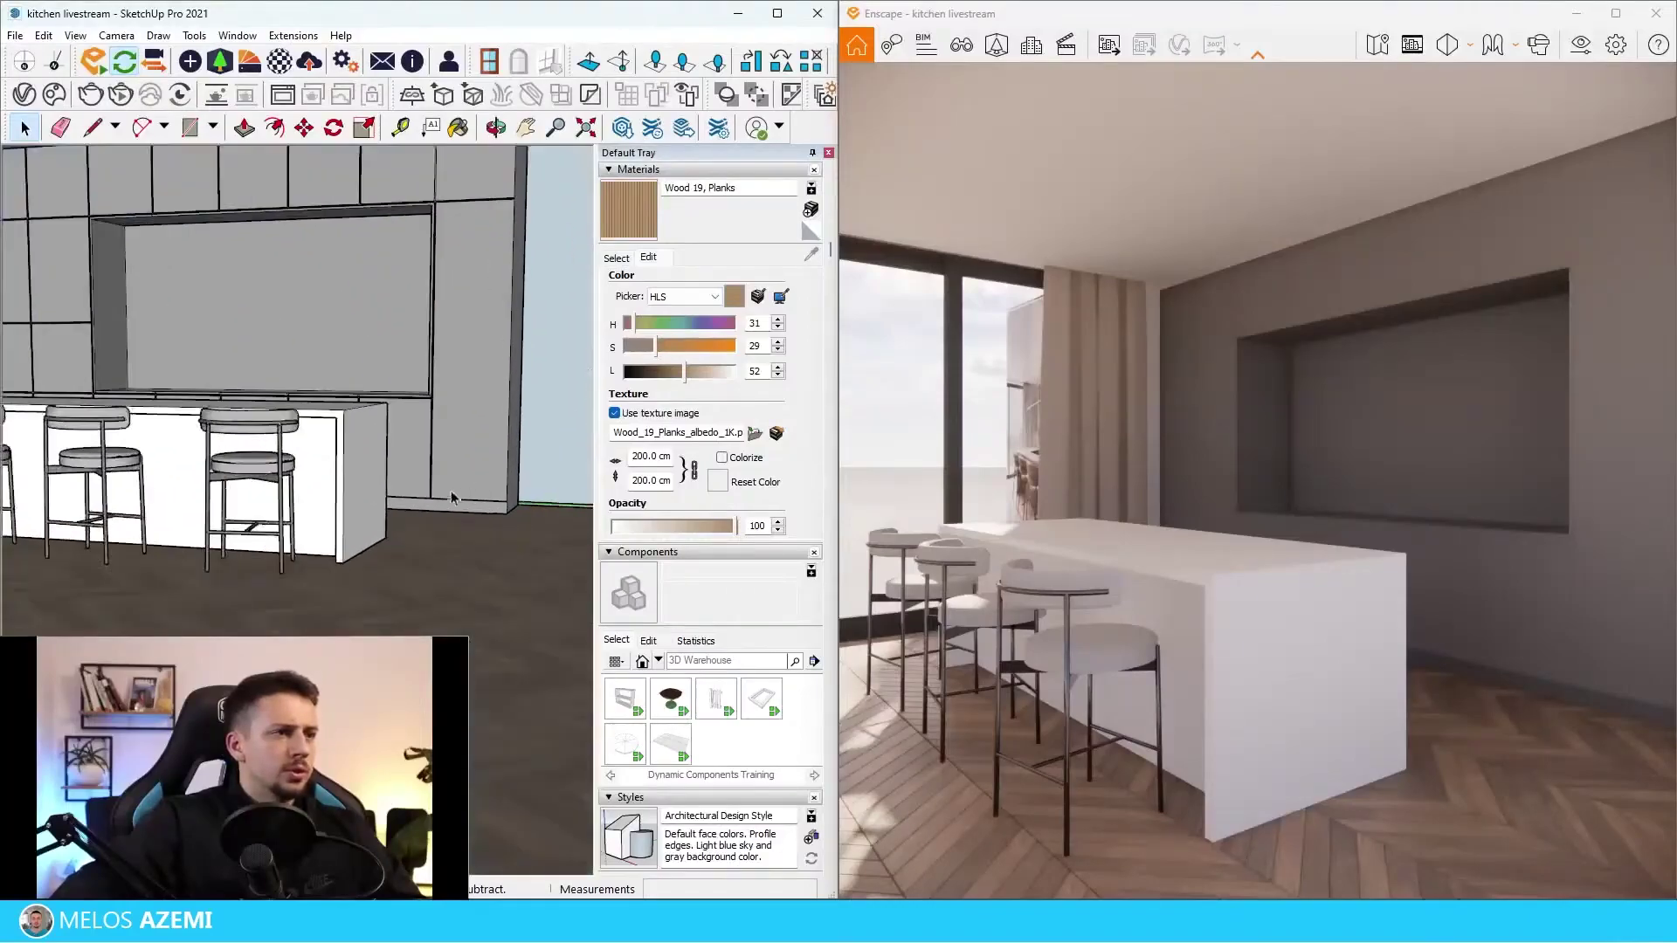
click(131, 461)
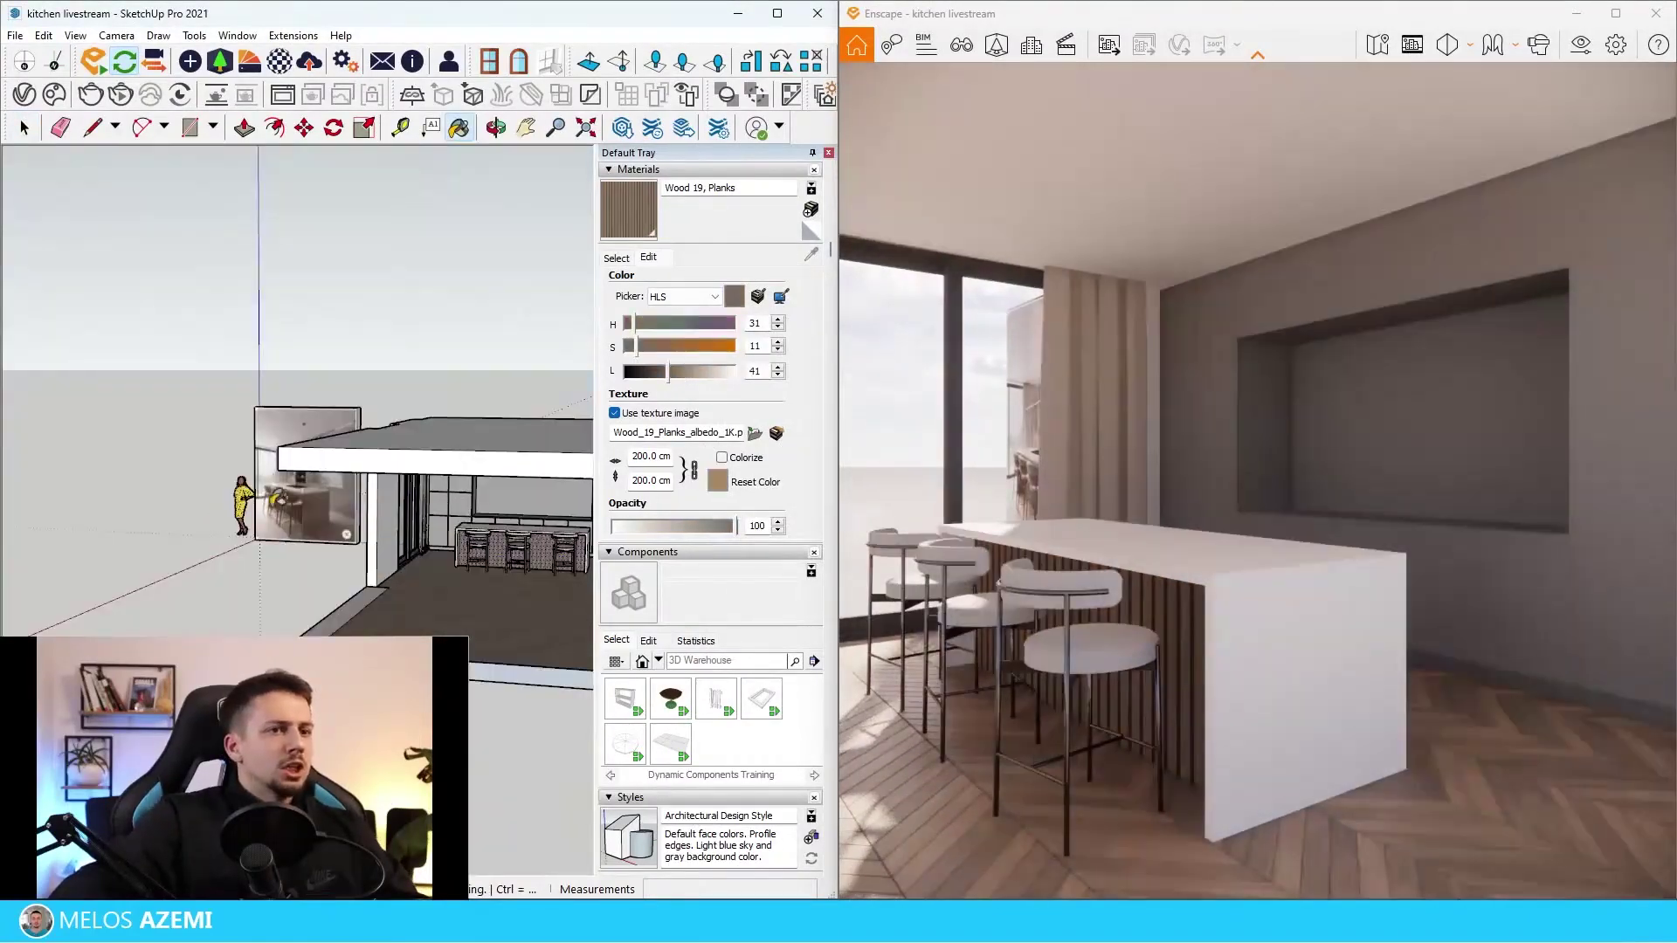
Lighten the island's Wood 19, Planks material to a lightness of 51, using the reference image as a guide.
scroll(319, 498, up, 10)
scroll(349, 538, down, 6)
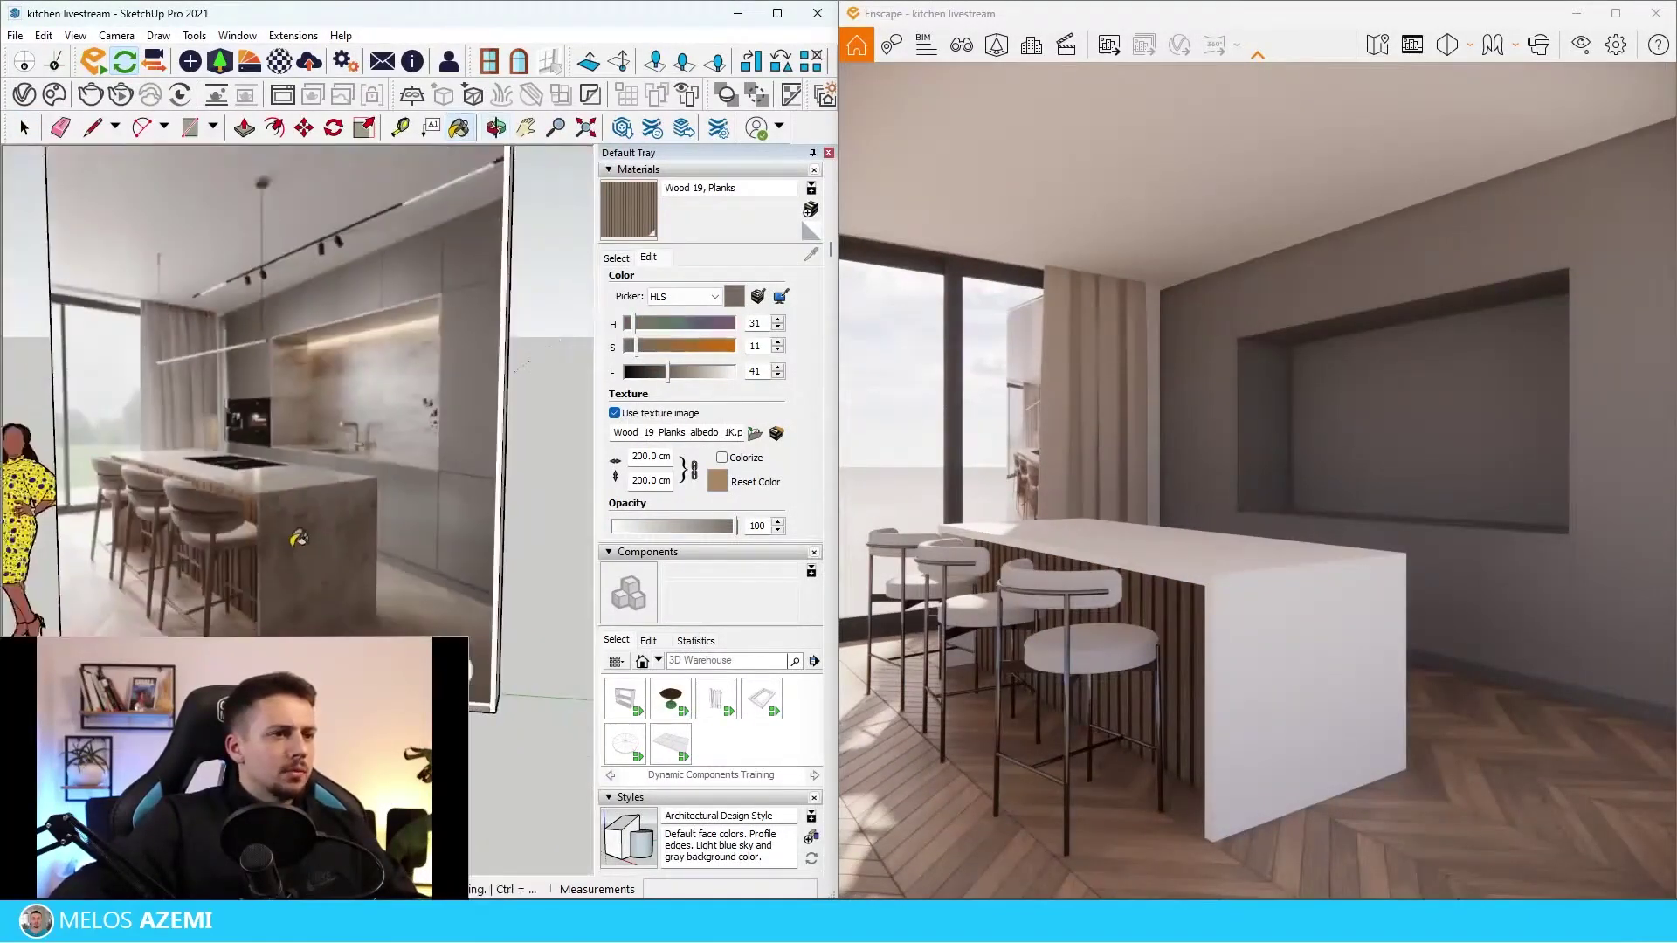
scroll(567, 590, up, 4)
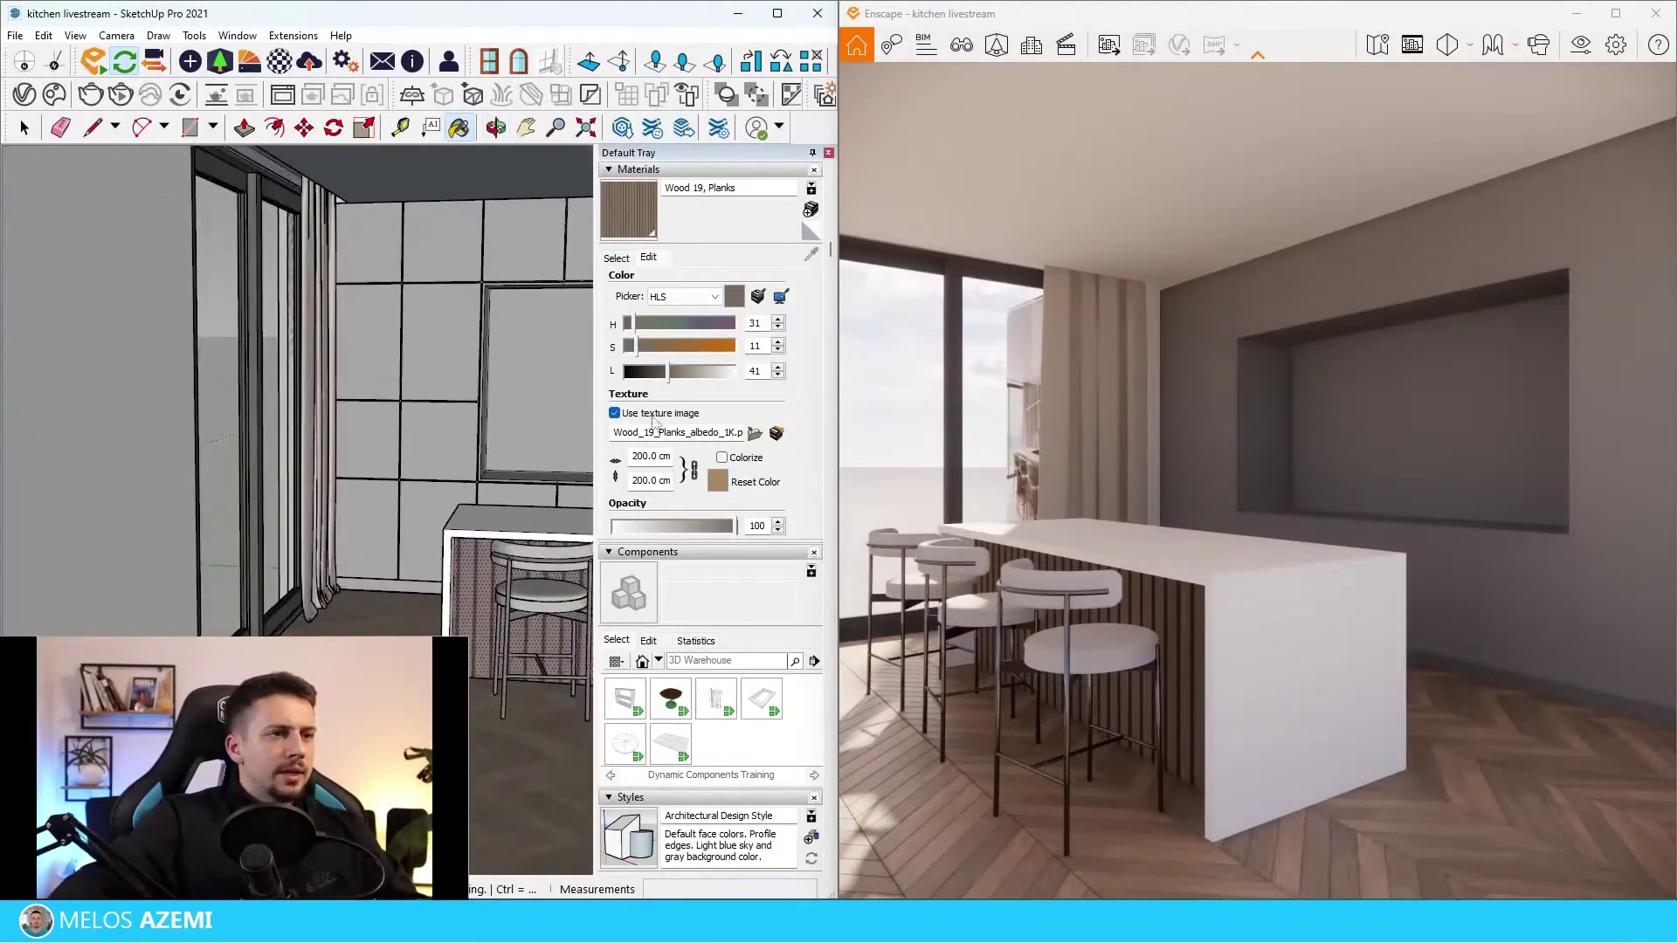
drag(668, 373, 684, 372)
scroll(454, 489, down, 8)
Apply the wood material with the RV Wood 2_baseColor.png texture to the bar stool frames.
scroll(297, 393, down, 8)
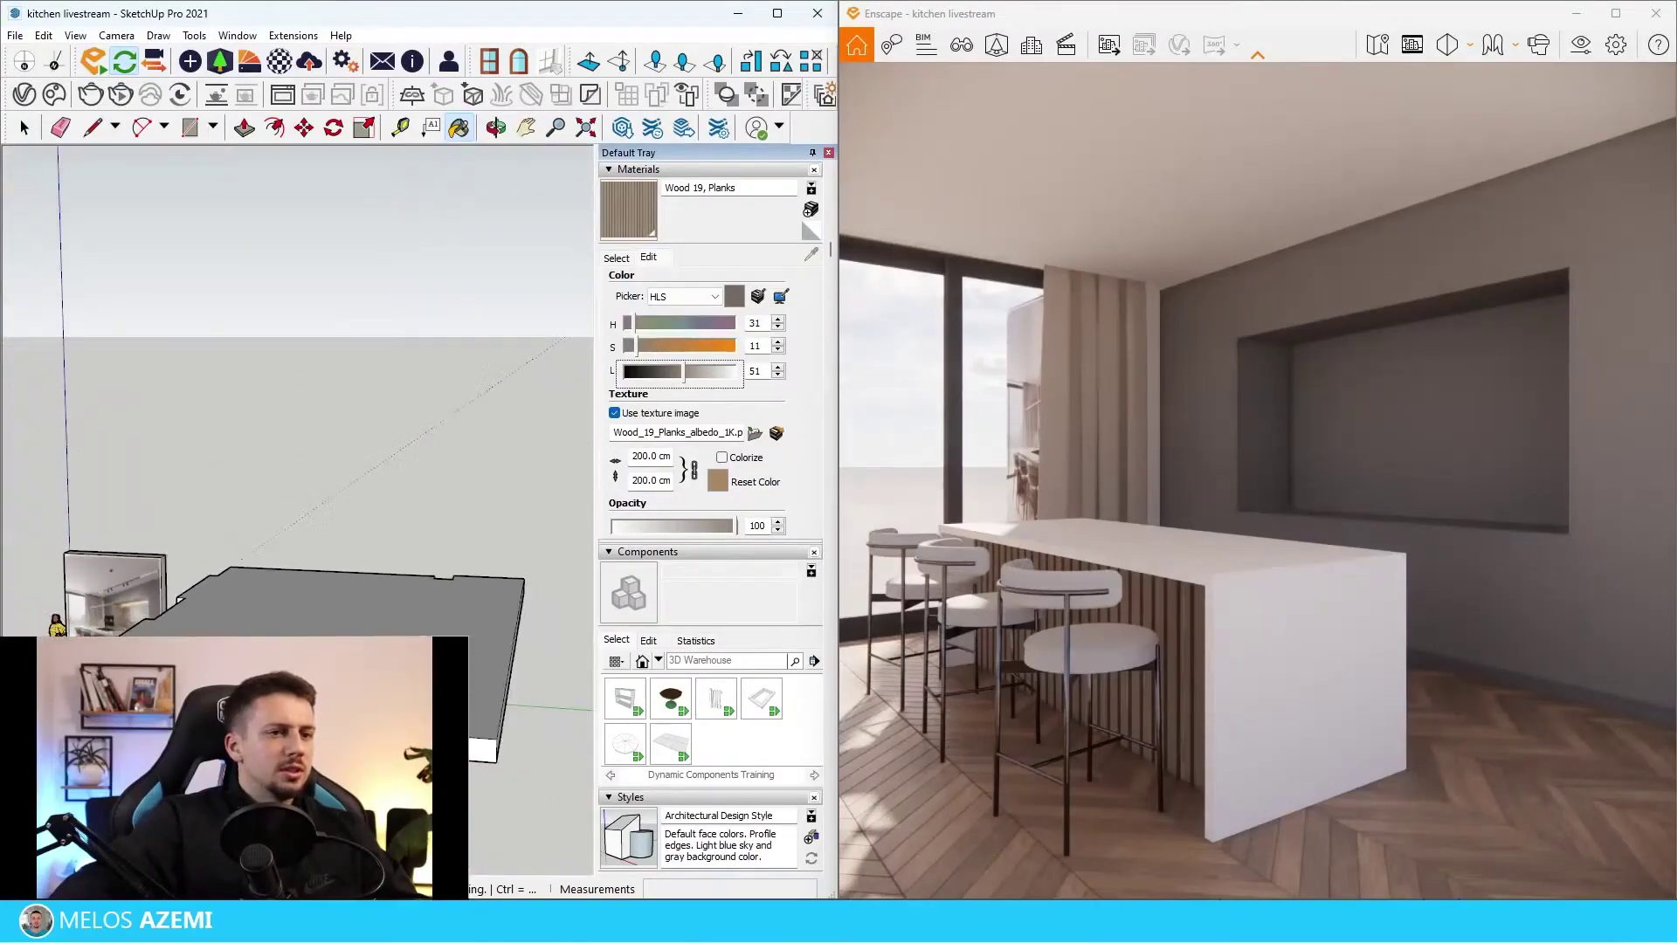
scroll(474, 578, up, 8)
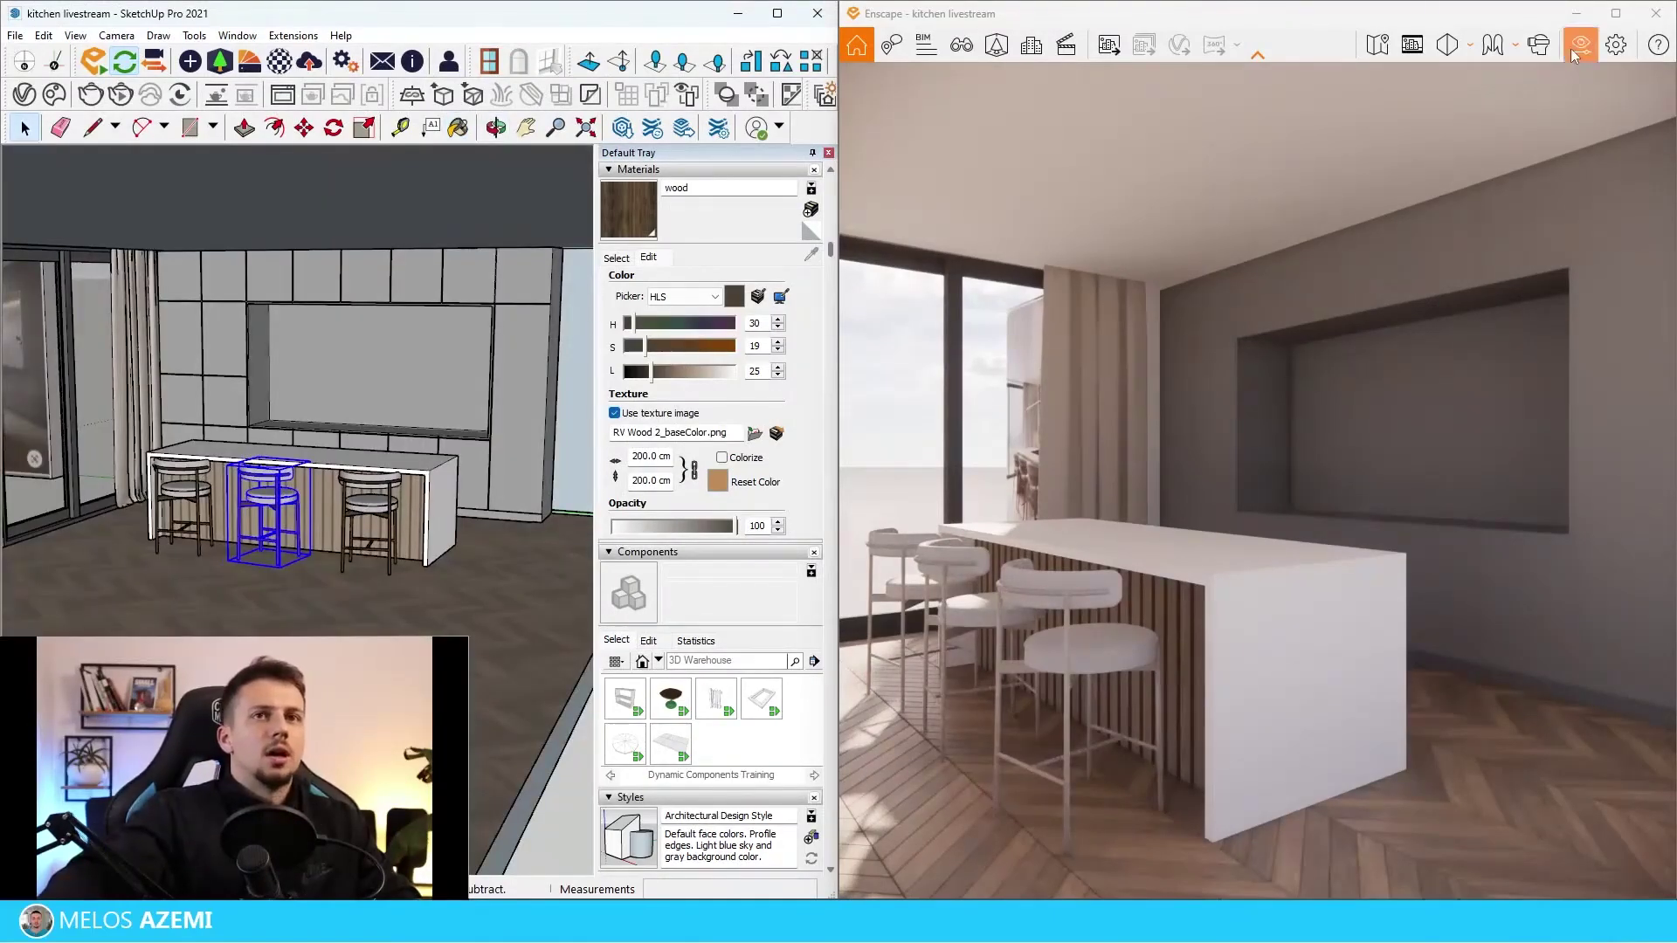
In Enscape's visual settings, set a custom output resolution of 1000 × 1200 without using the viewport aspect ratio.
click(1577, 48)
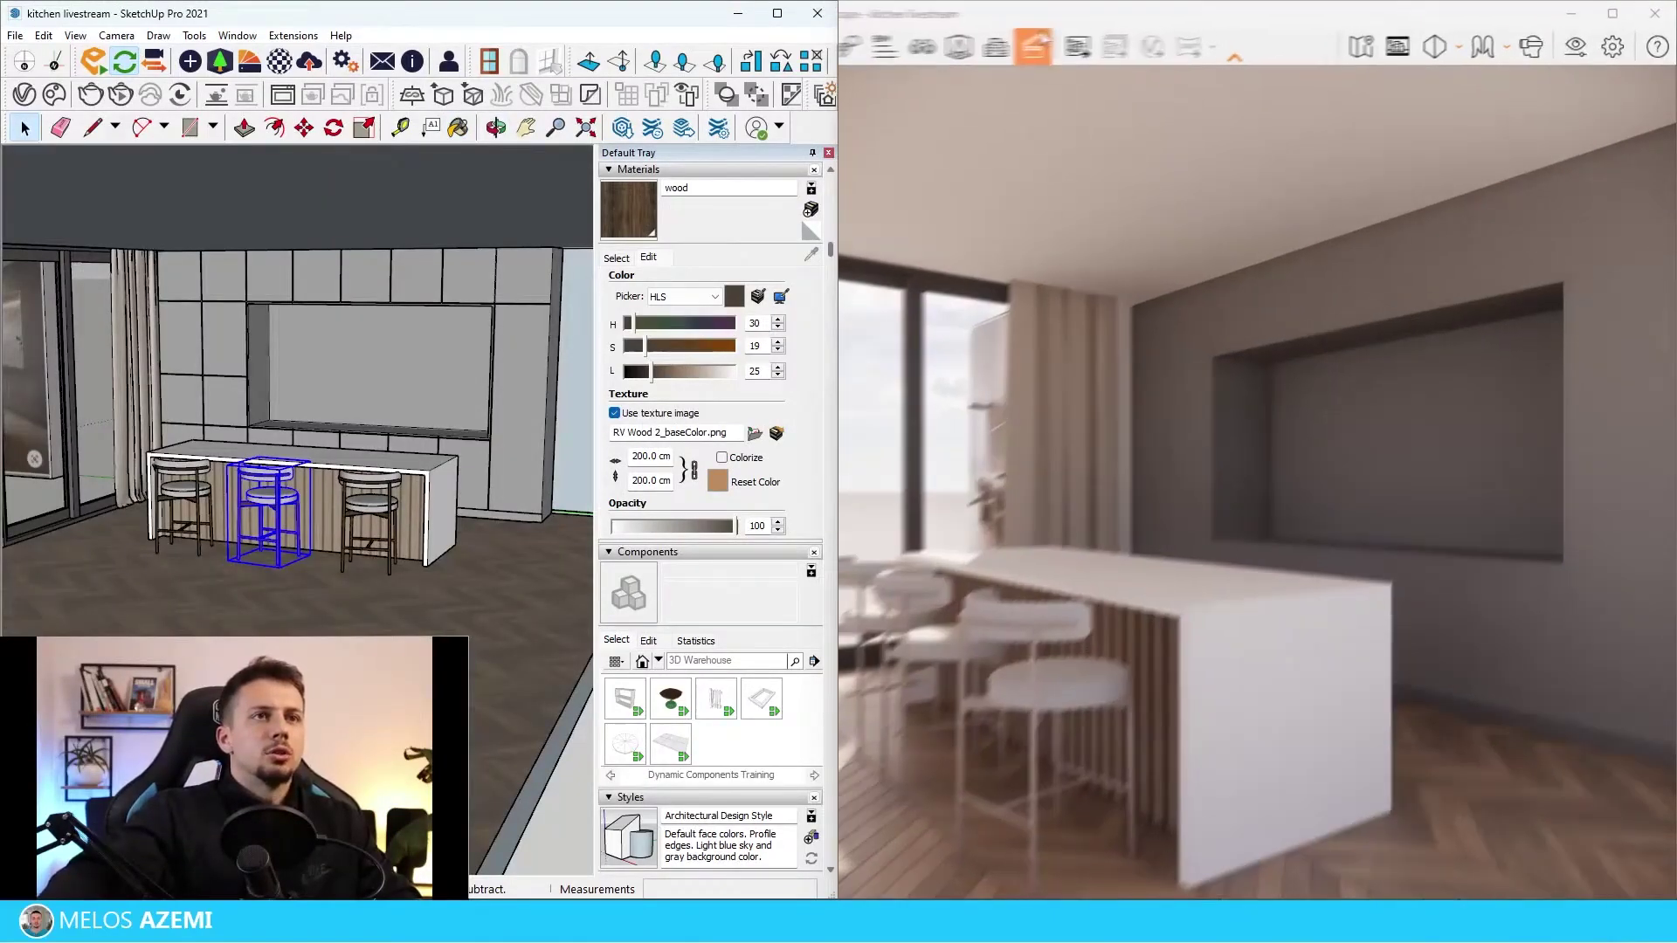
drag(1306, 128, 547, 101)
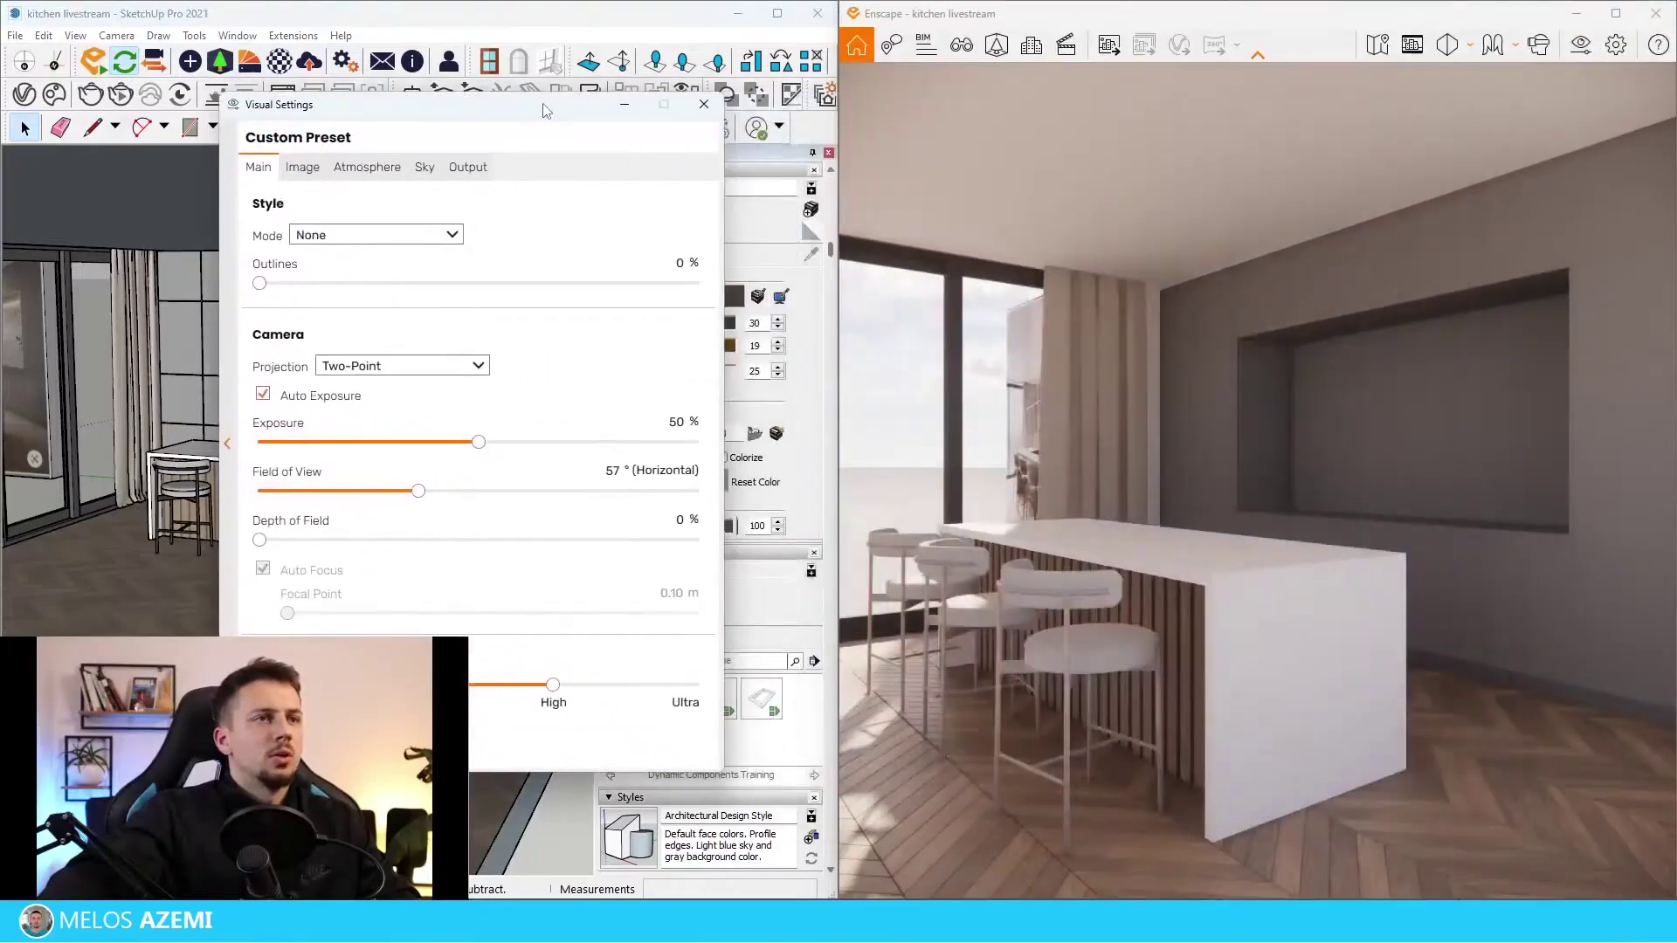
click(468, 167)
click(424, 521)
double_click(510, 351)
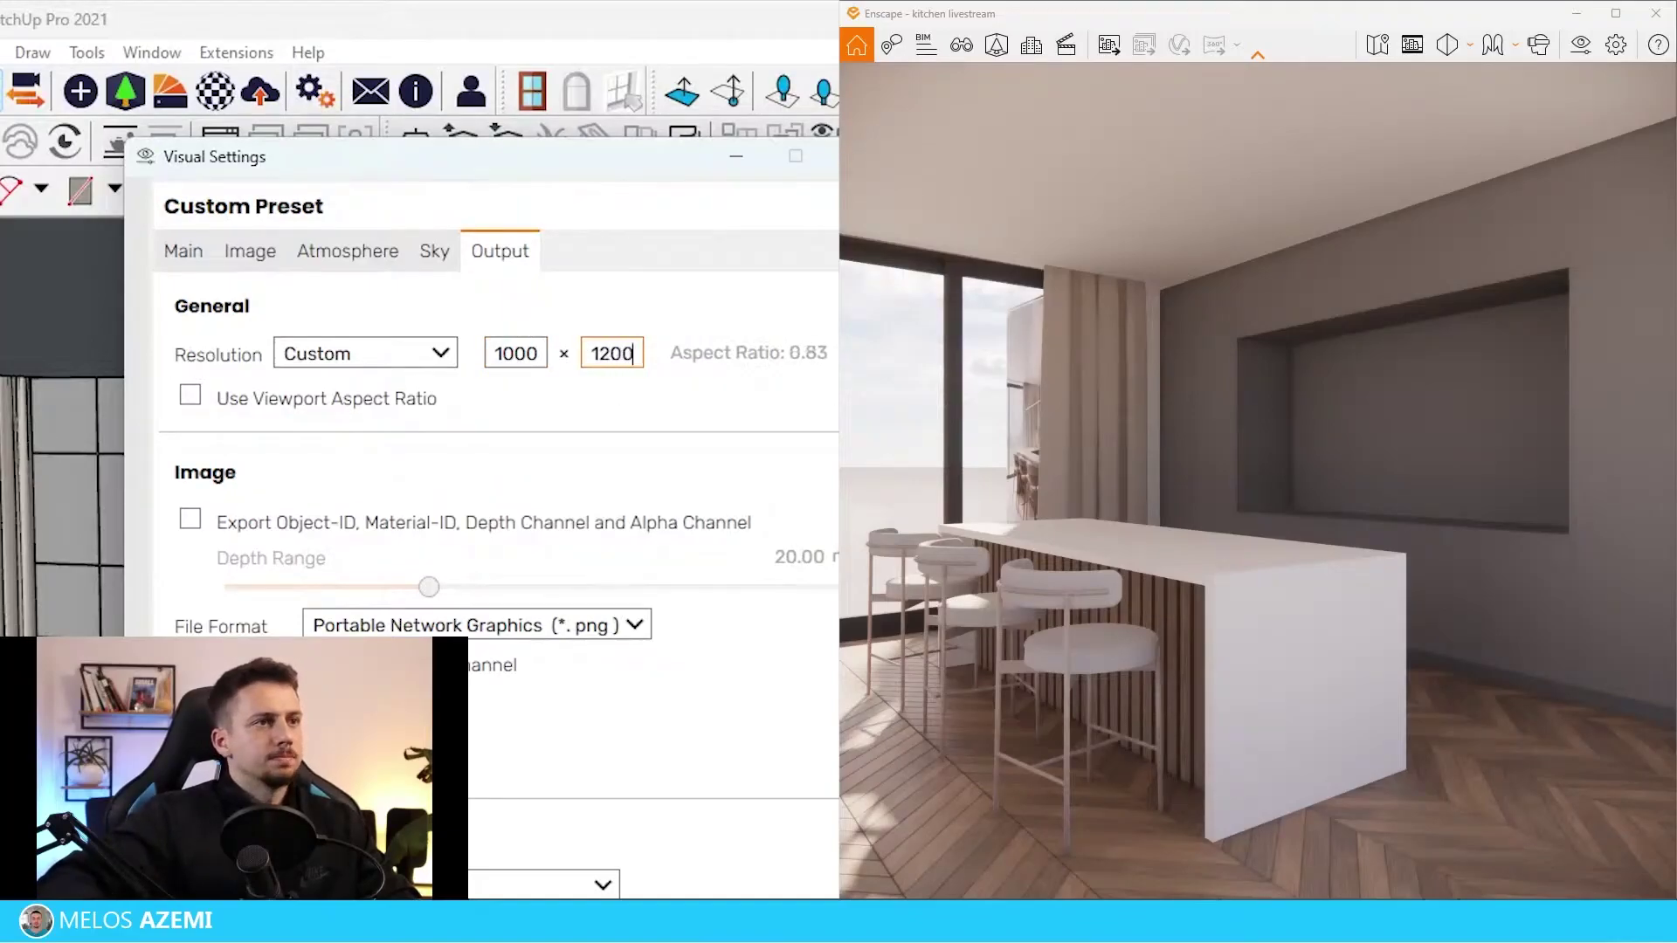
Turn on Enscape's safe frame and narrow the camera's field of view to 53°.
click(1412, 45)
click(486, 169)
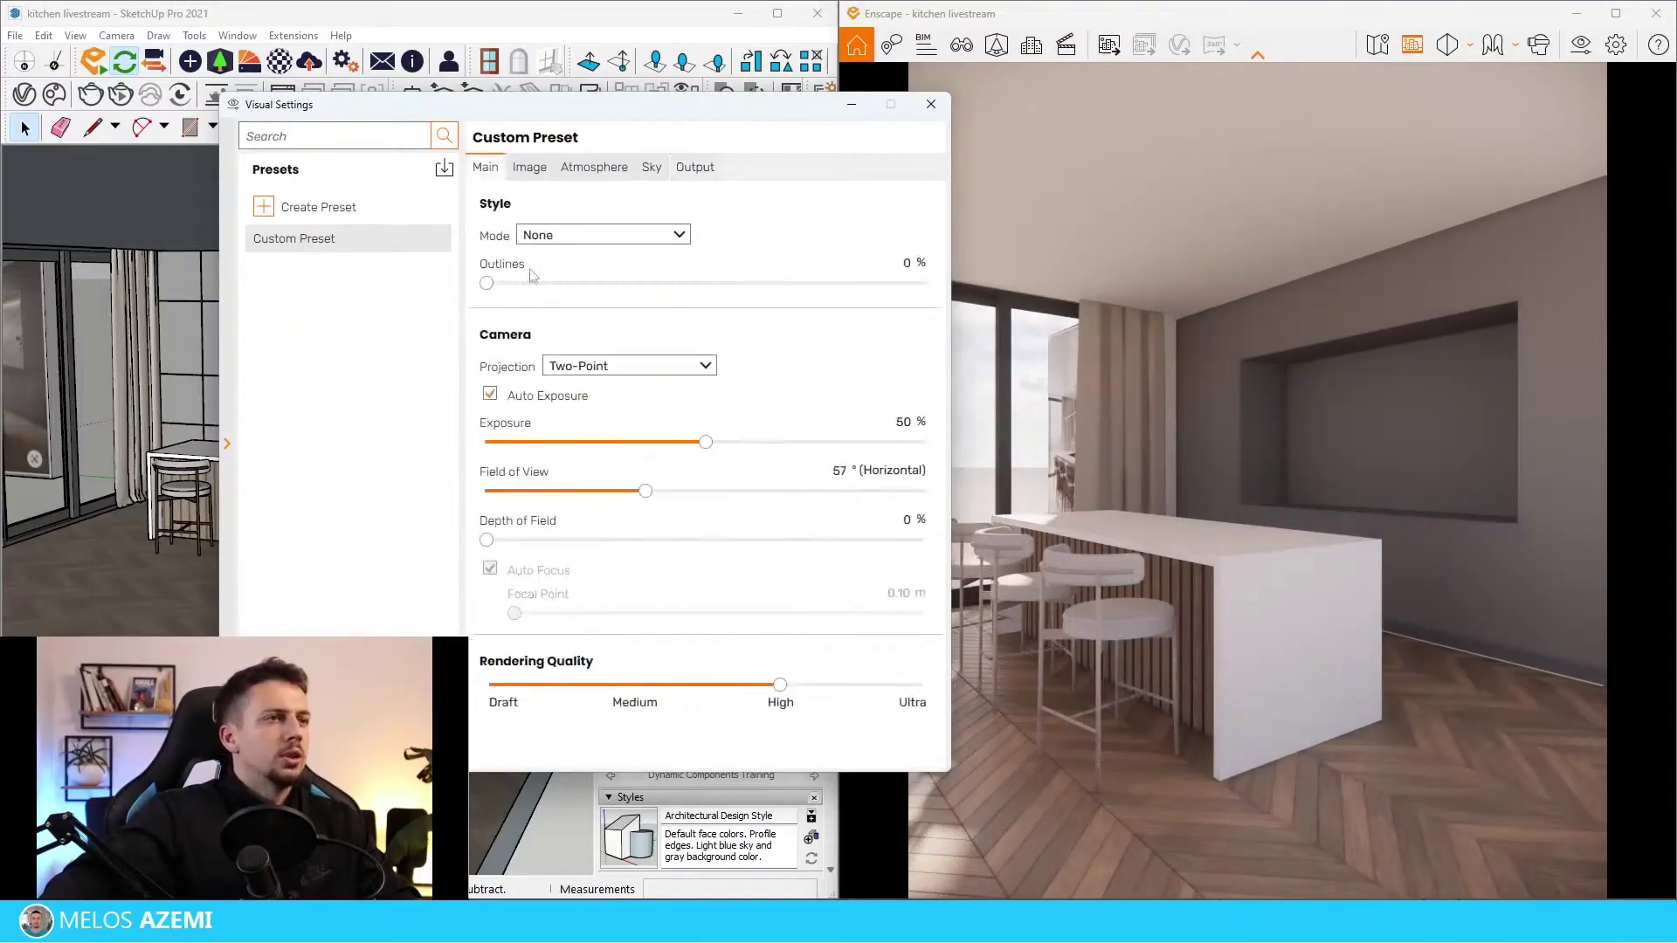
drag(645, 491, 632, 491)
drag(656, 120, 327, 191)
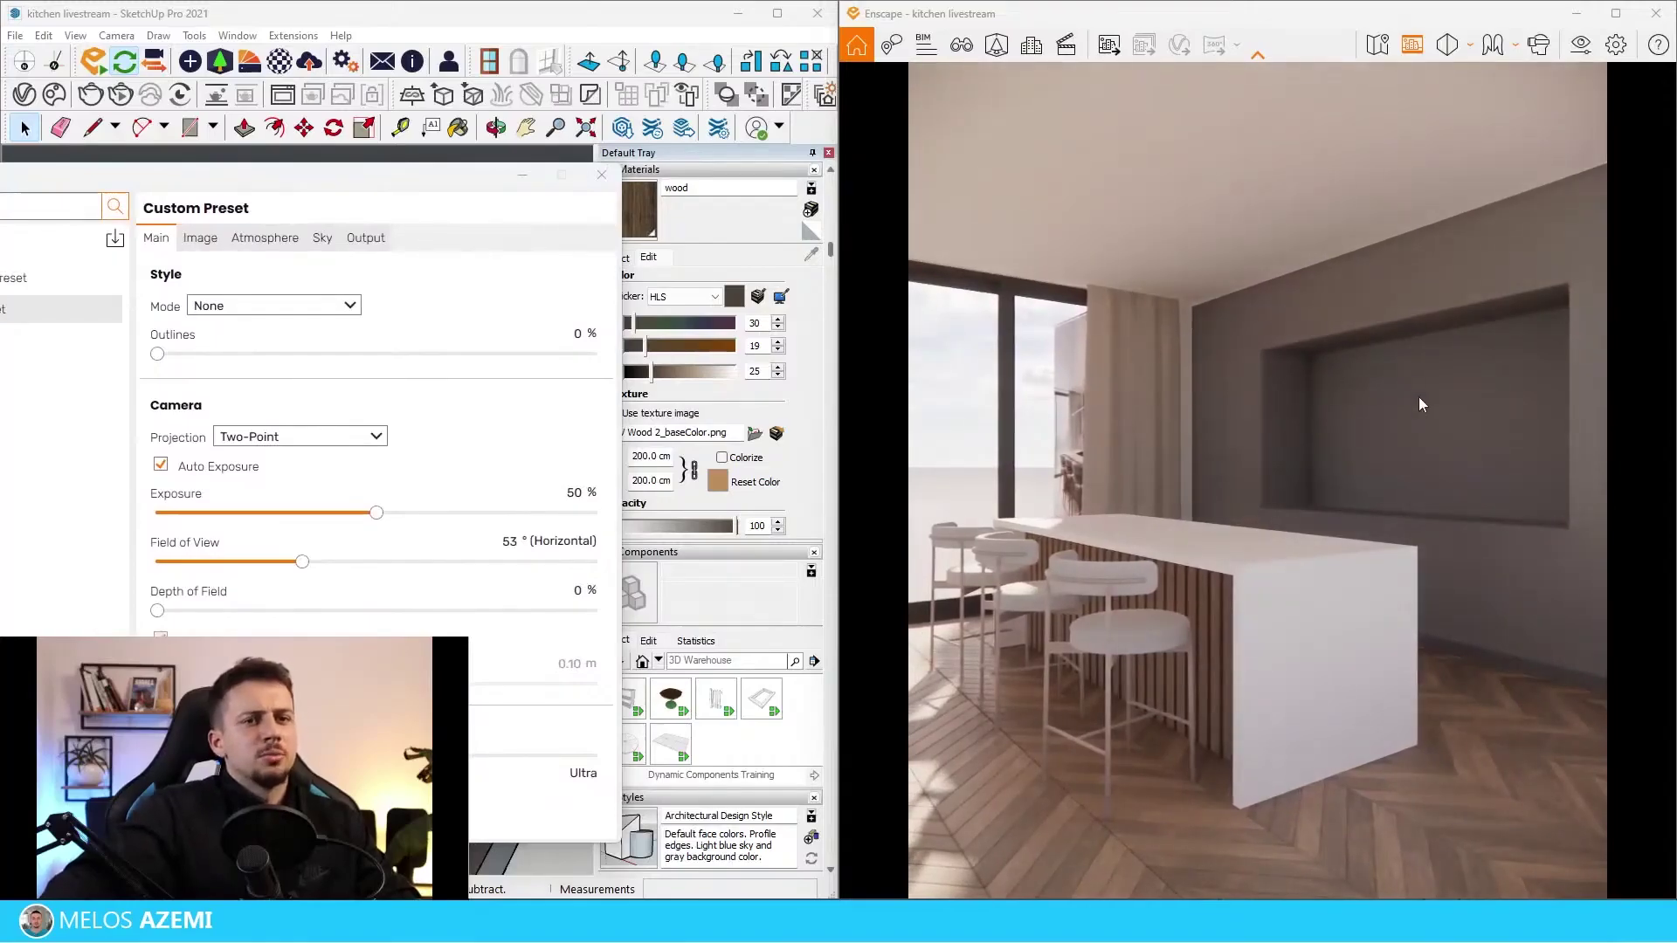
click(601, 174)
Save the current Enscape camera position as a new view named Camera 1.
click(995, 46)
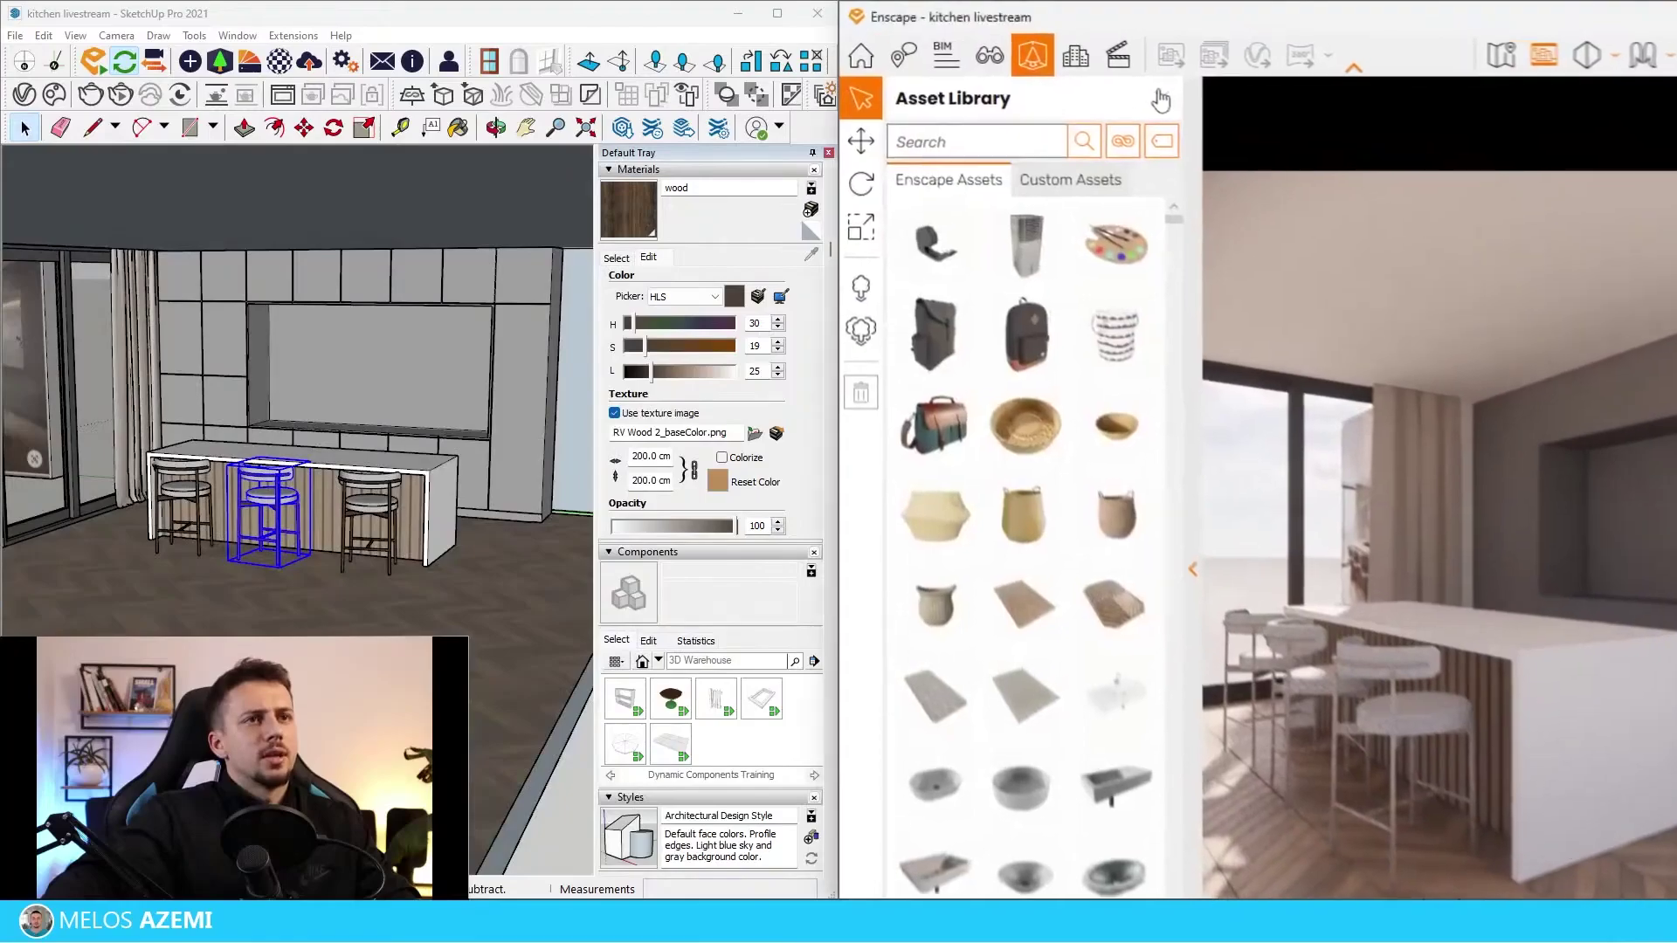
click(1161, 100)
click(990, 55)
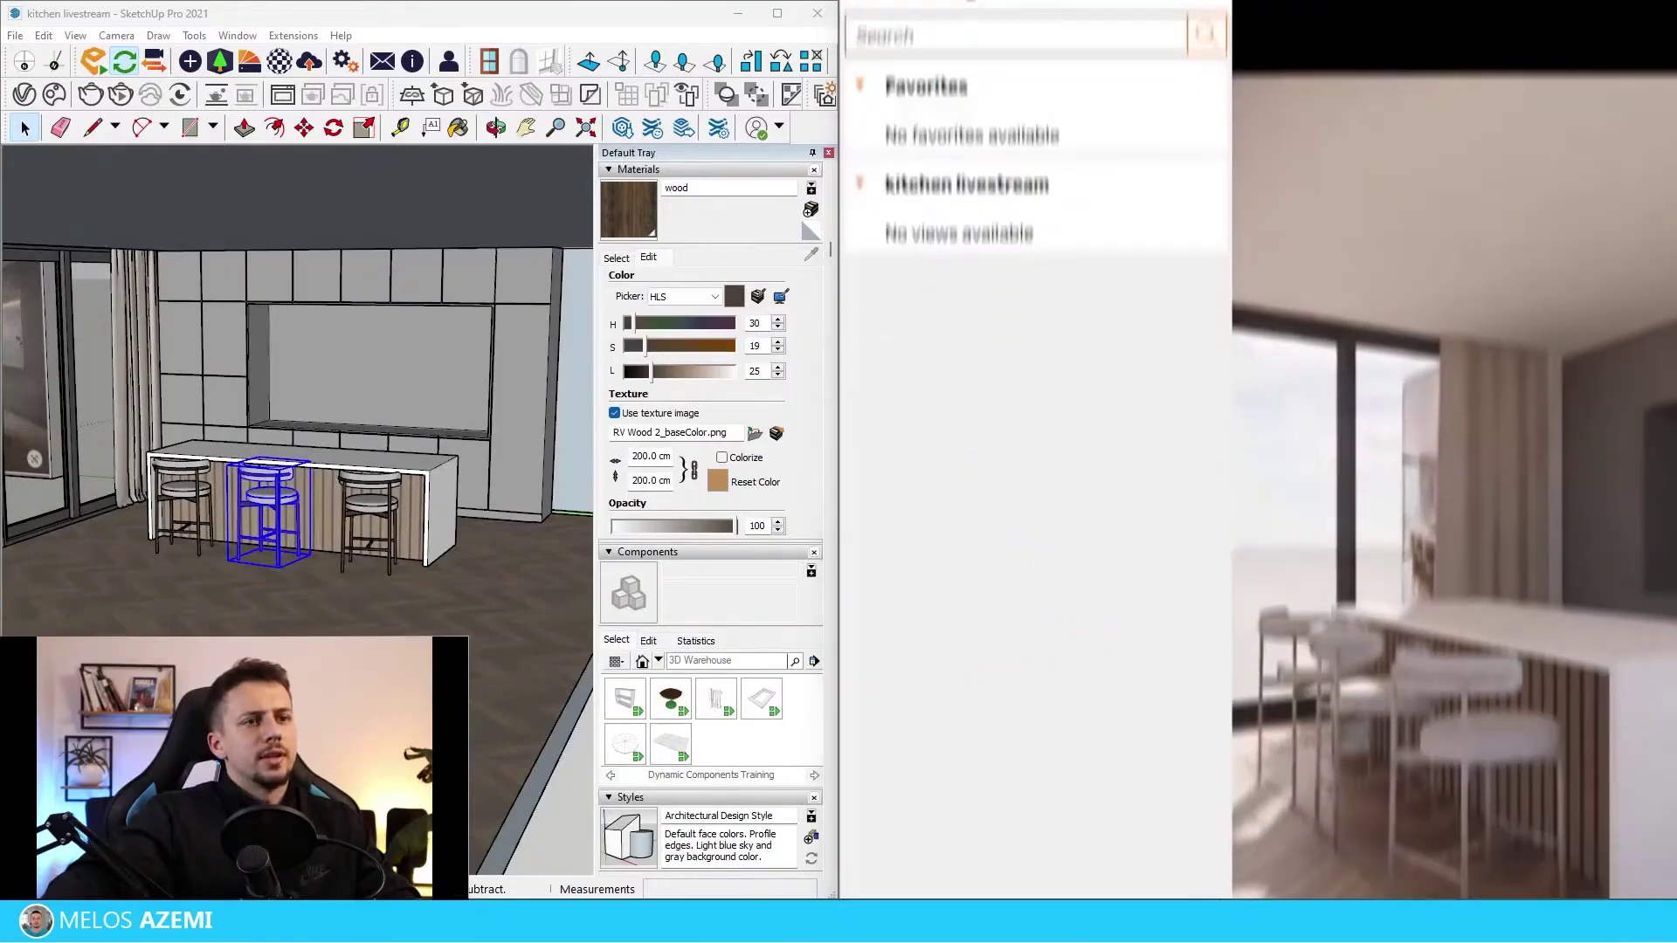
click(1138, 868)
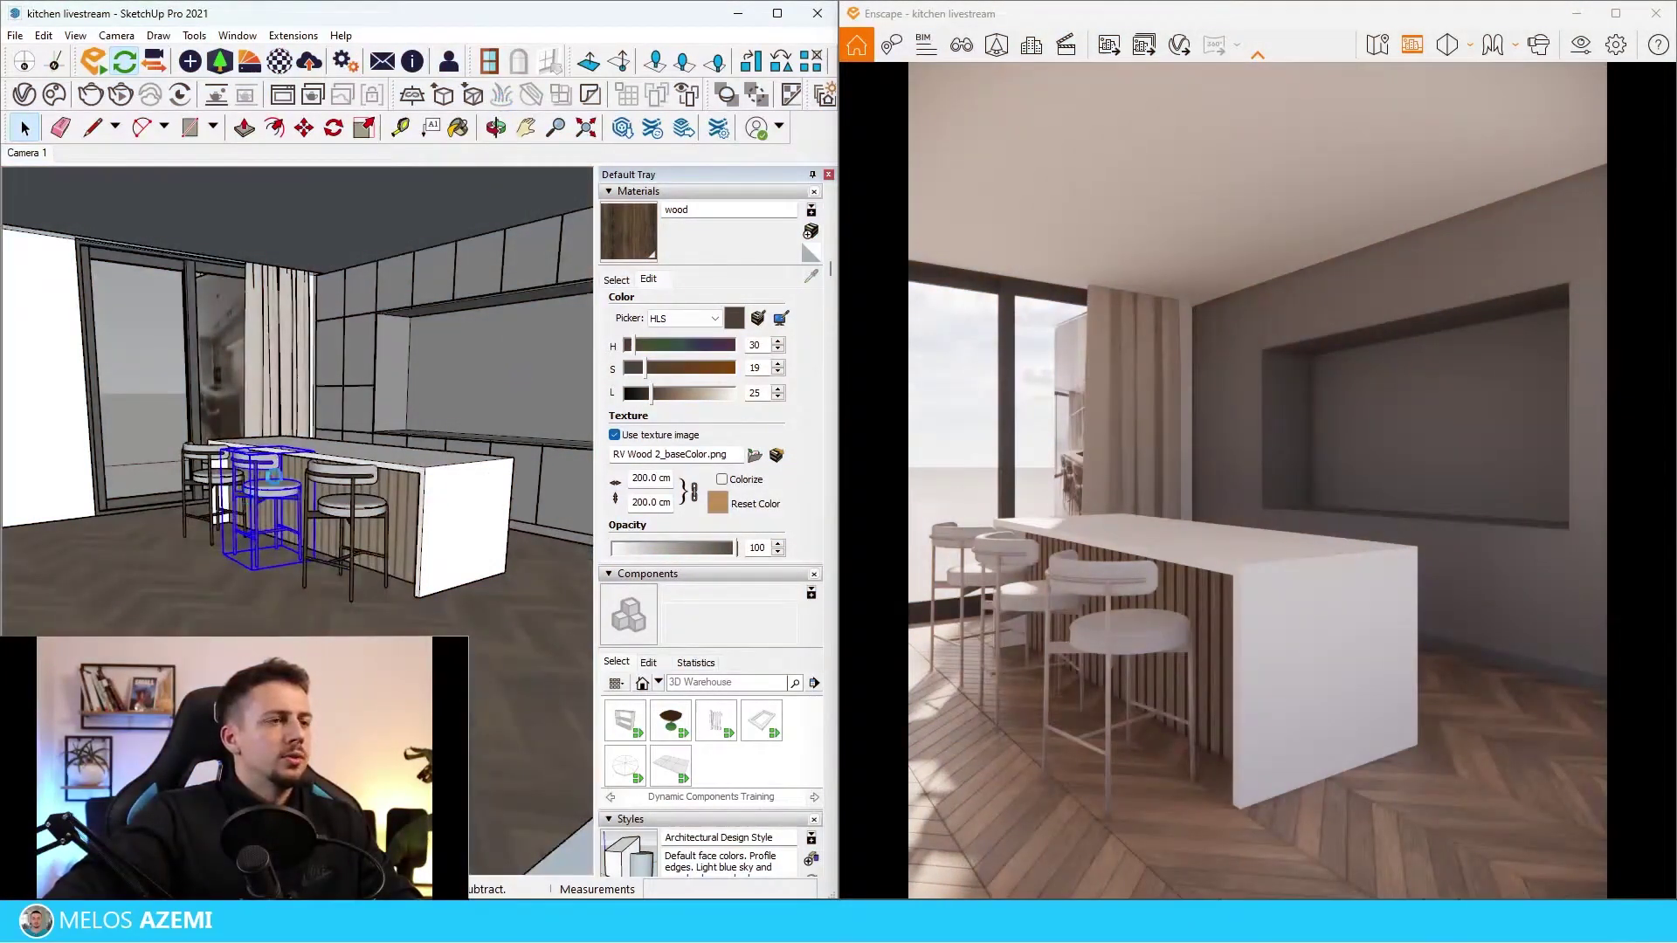
In the Enscape Material Editor, change the bar stool wood's albedo color from saturated brown to a muted grey-brown.
scroll(171, 451, up, 1)
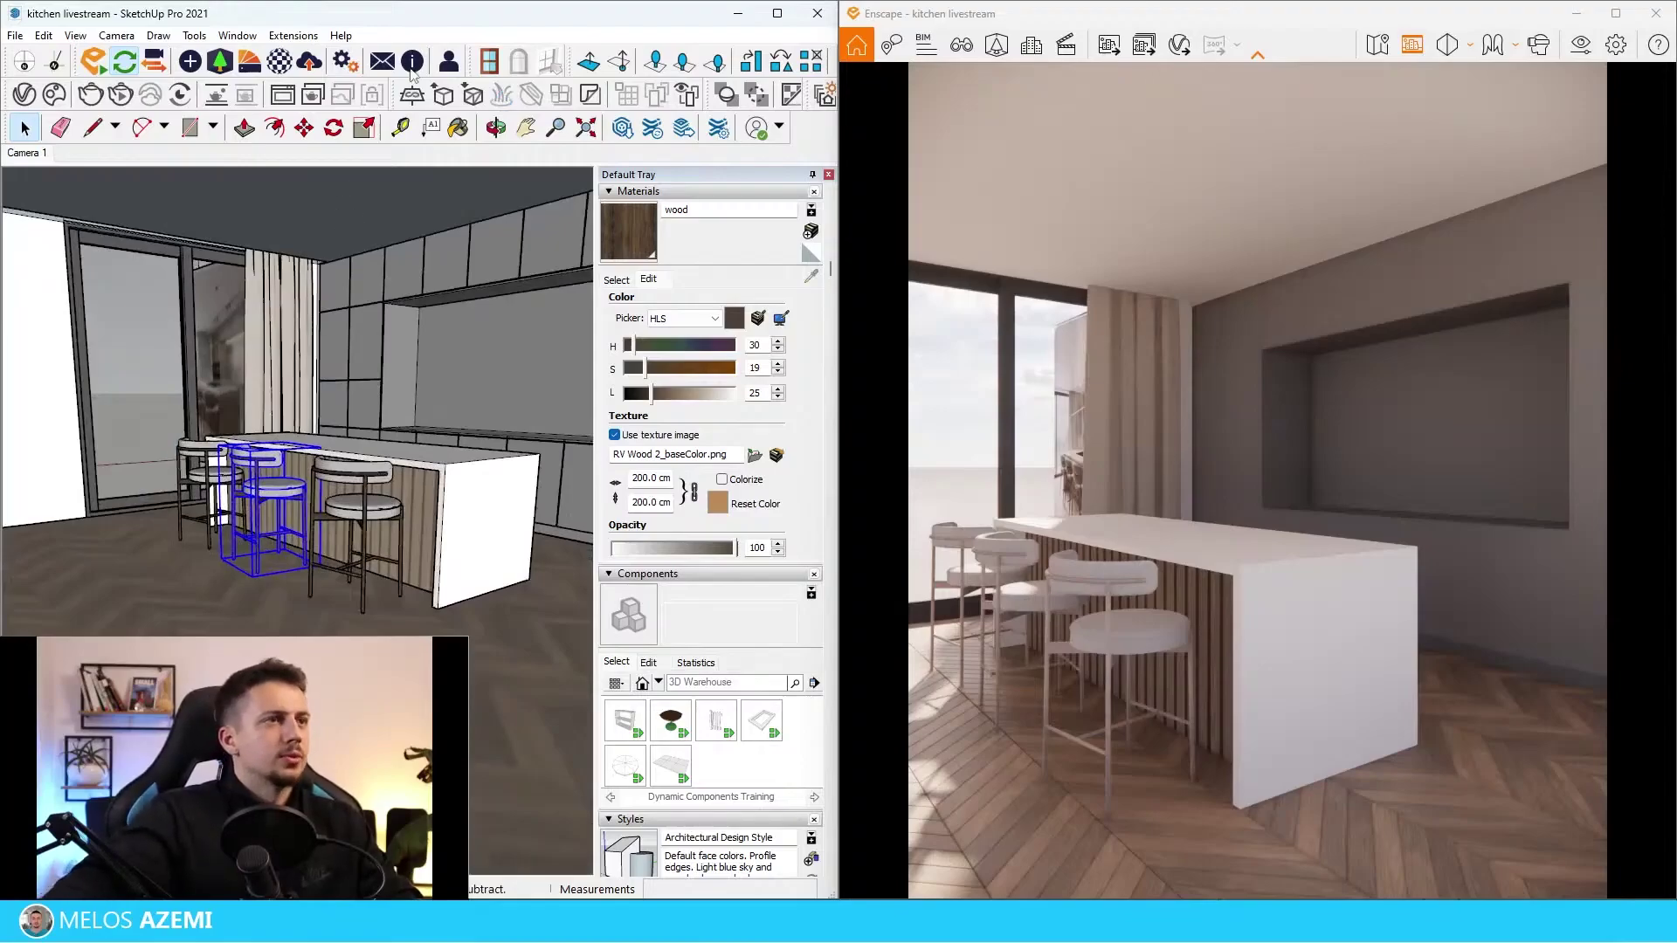
click(278, 66)
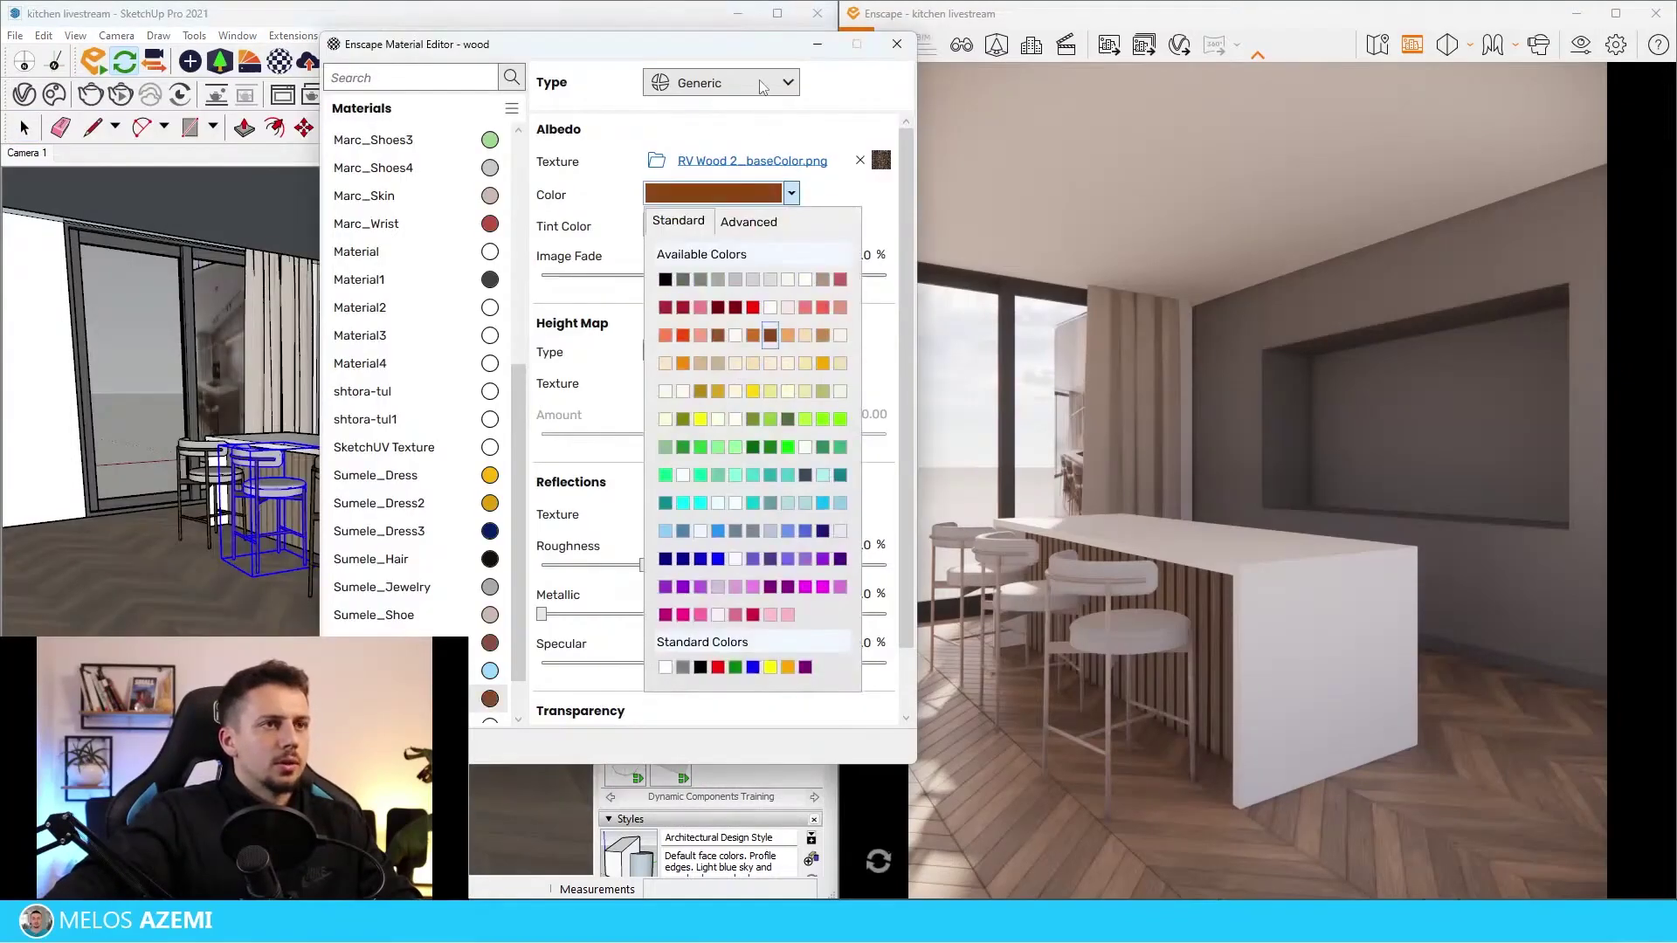
drag(541, 43, 408, 52)
click(657, 201)
click(613, 228)
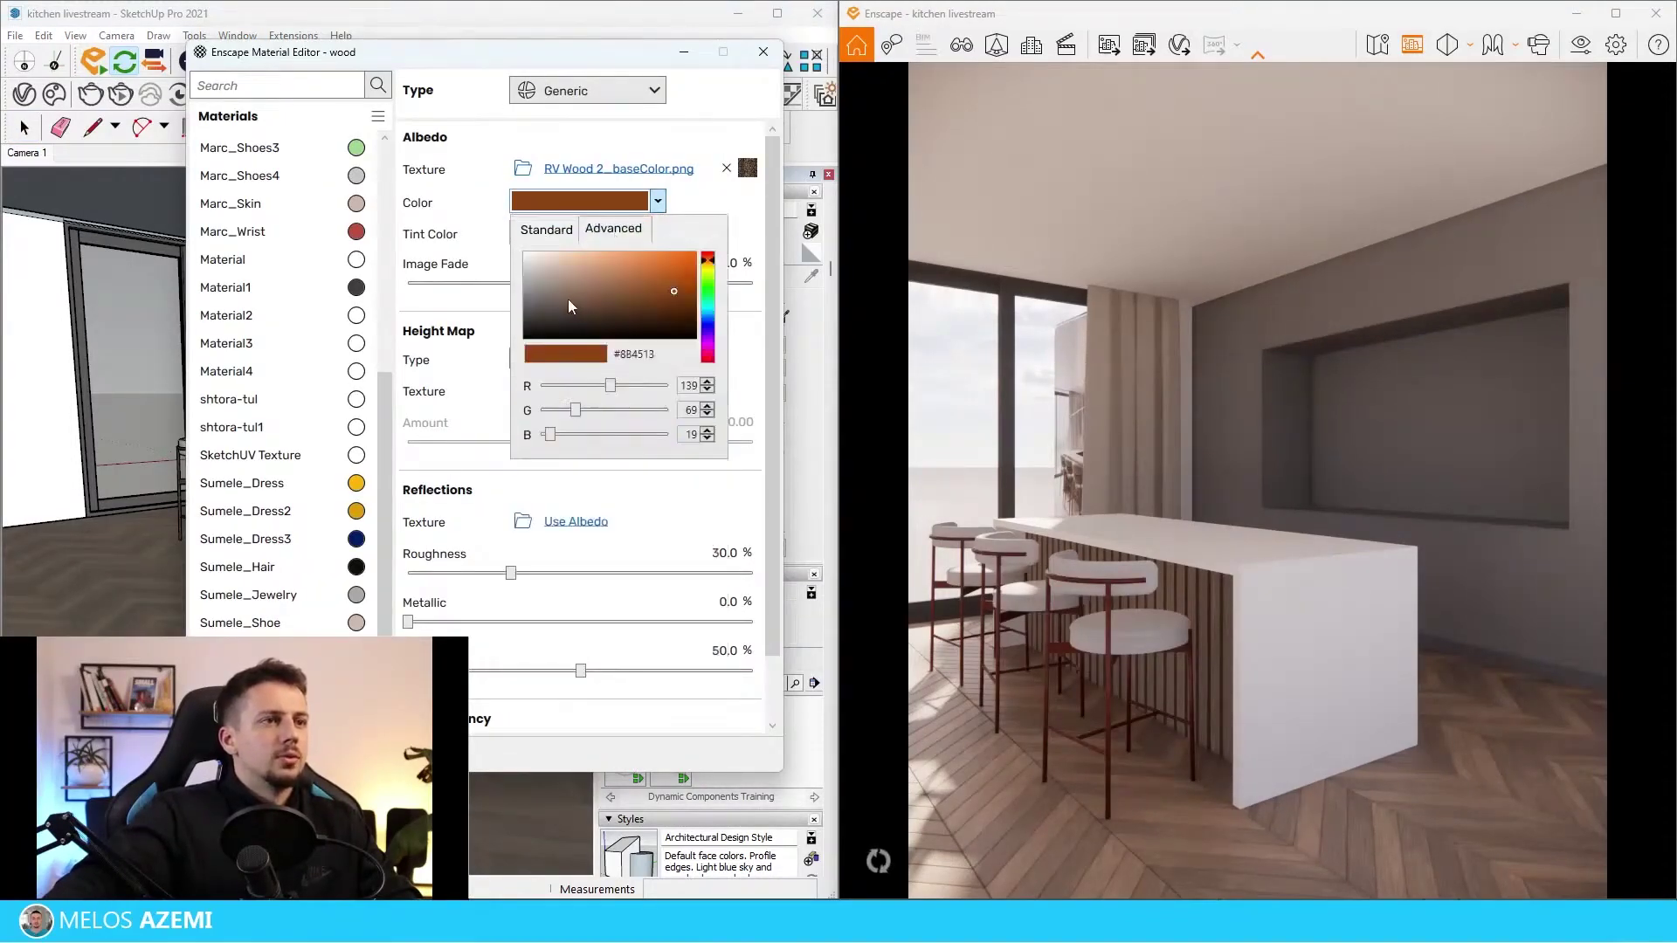
click(565, 302)
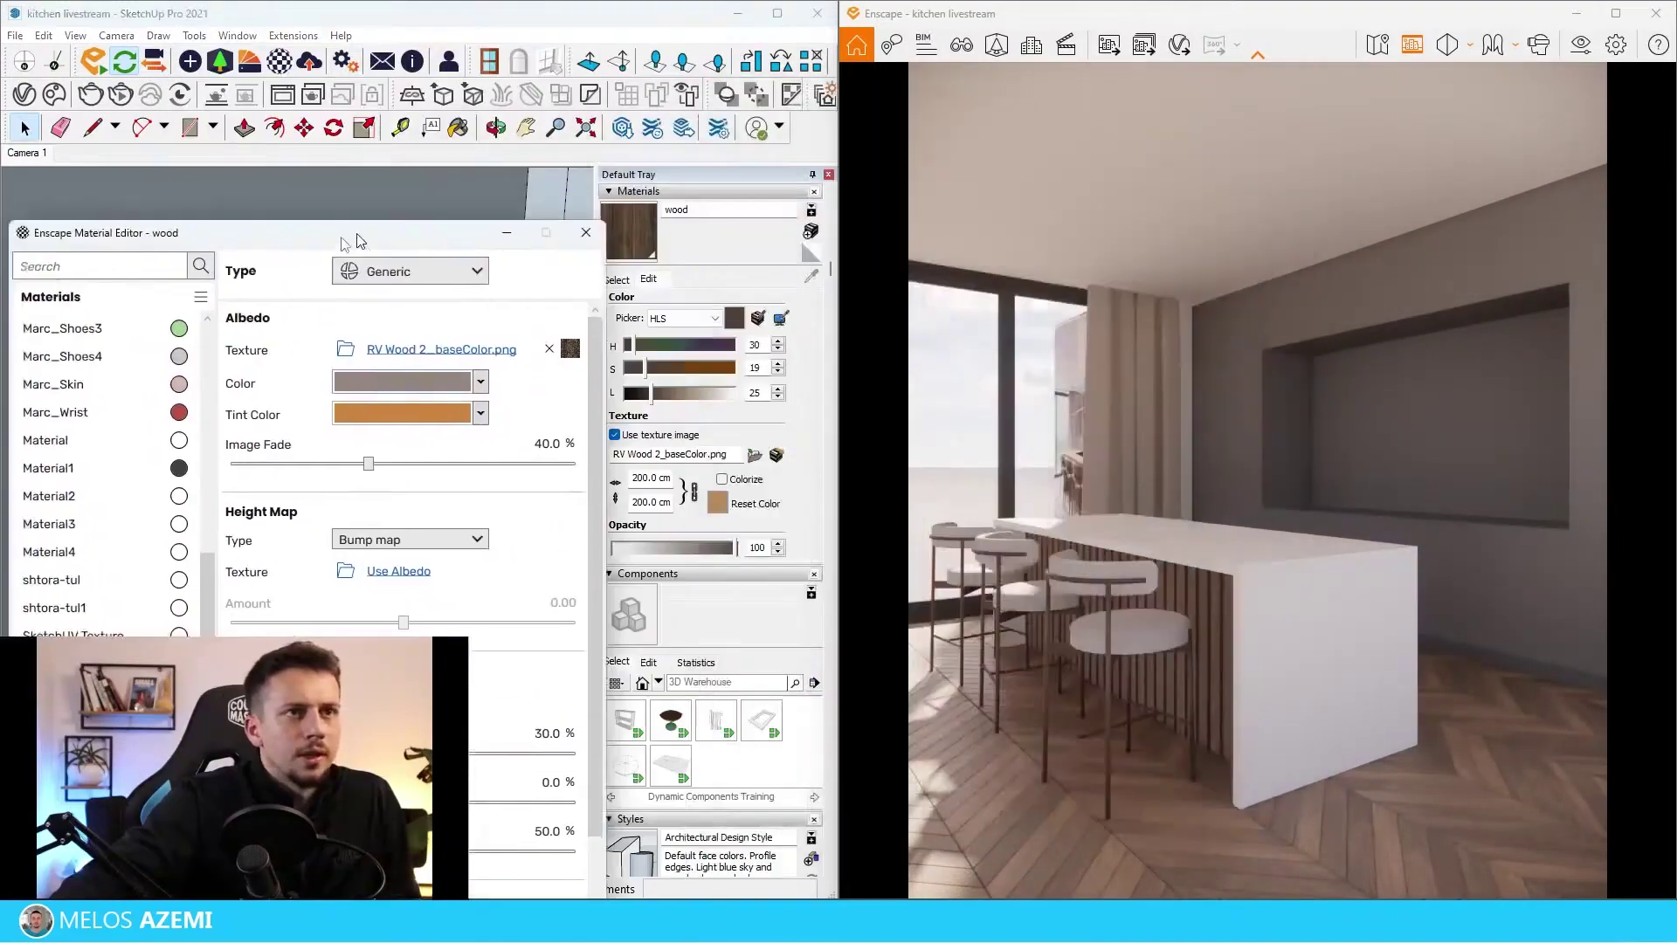
drag(371, 239, 452, 208)
click(679, 201)
Apply Fabric 08 to the bar stool upholstery and recolour it to hue 32, saturation 5 and lightness 56, following the reference image.
scroll(312, 433, up, 5)
scroll(249, 395, down, 10)
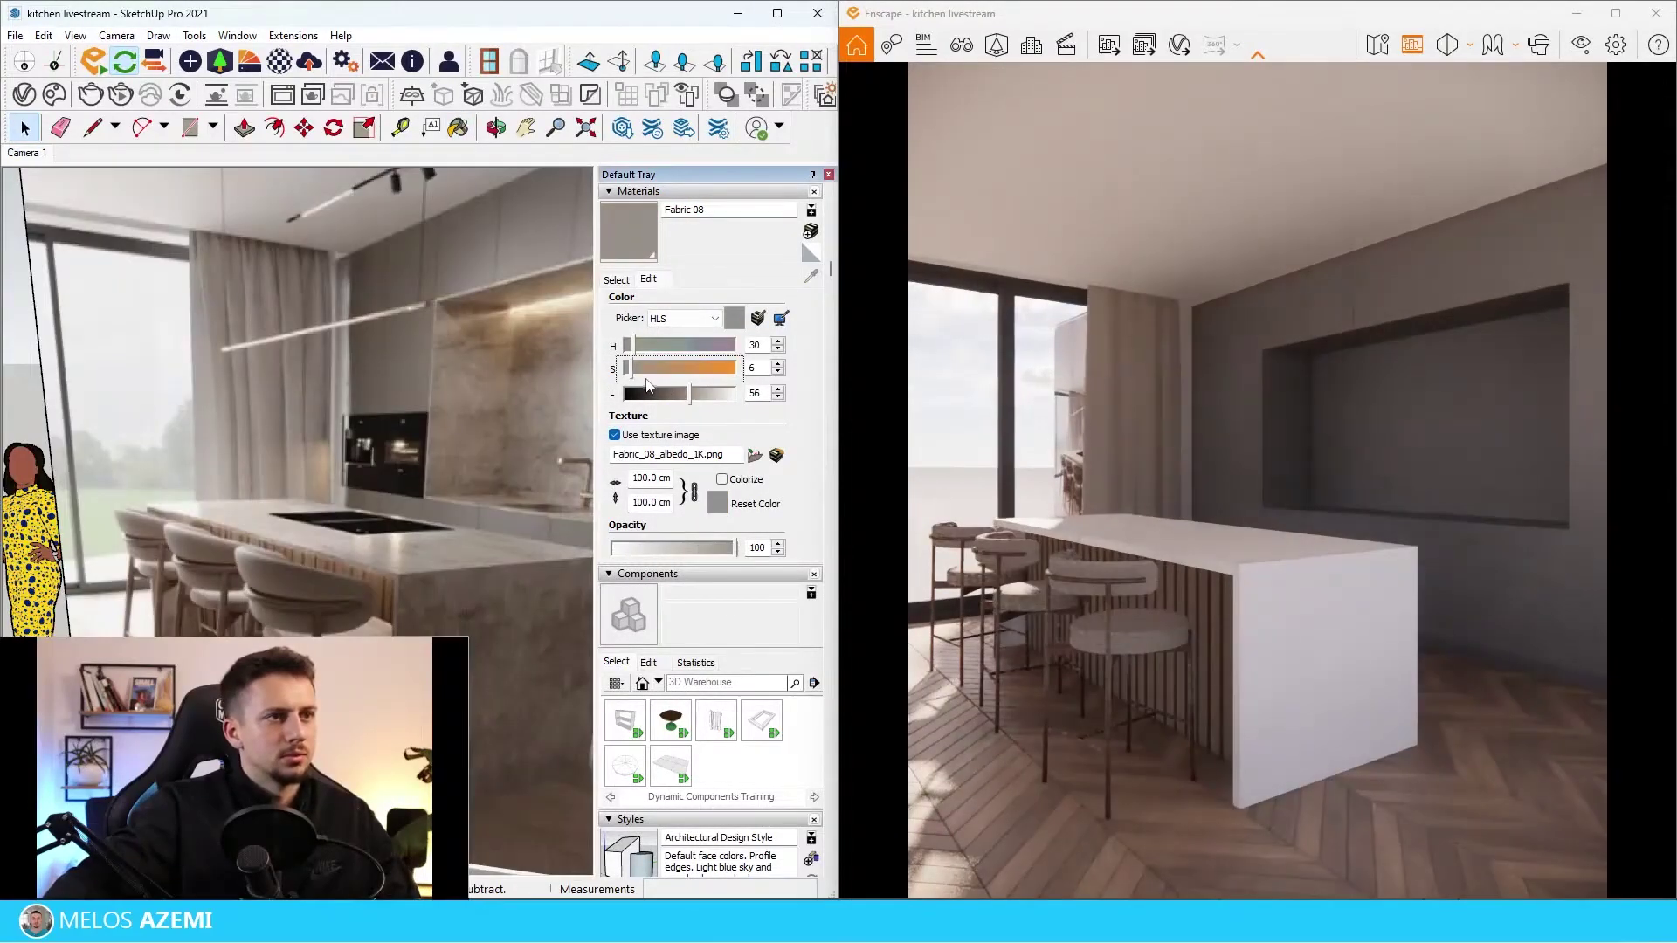
click(346, 65)
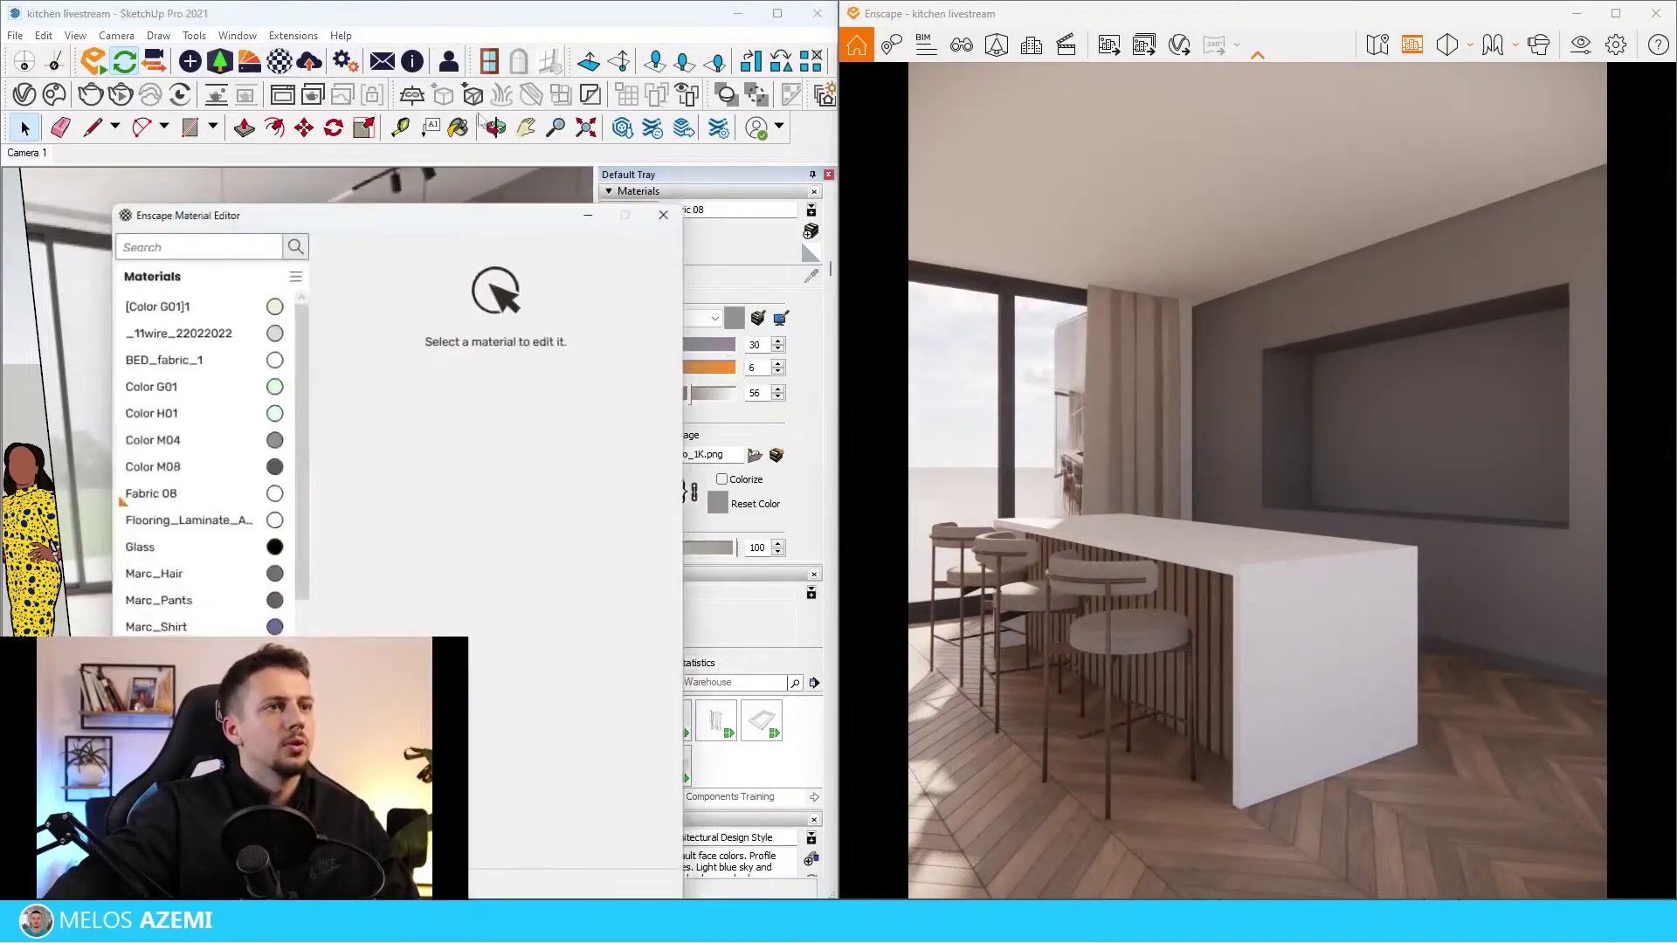
mouse_move(590, 201)
mouse_down()
mouse_move(883, 304)
mouse_move(902, 273)
mouse_move(742, 283)
mouse_up()
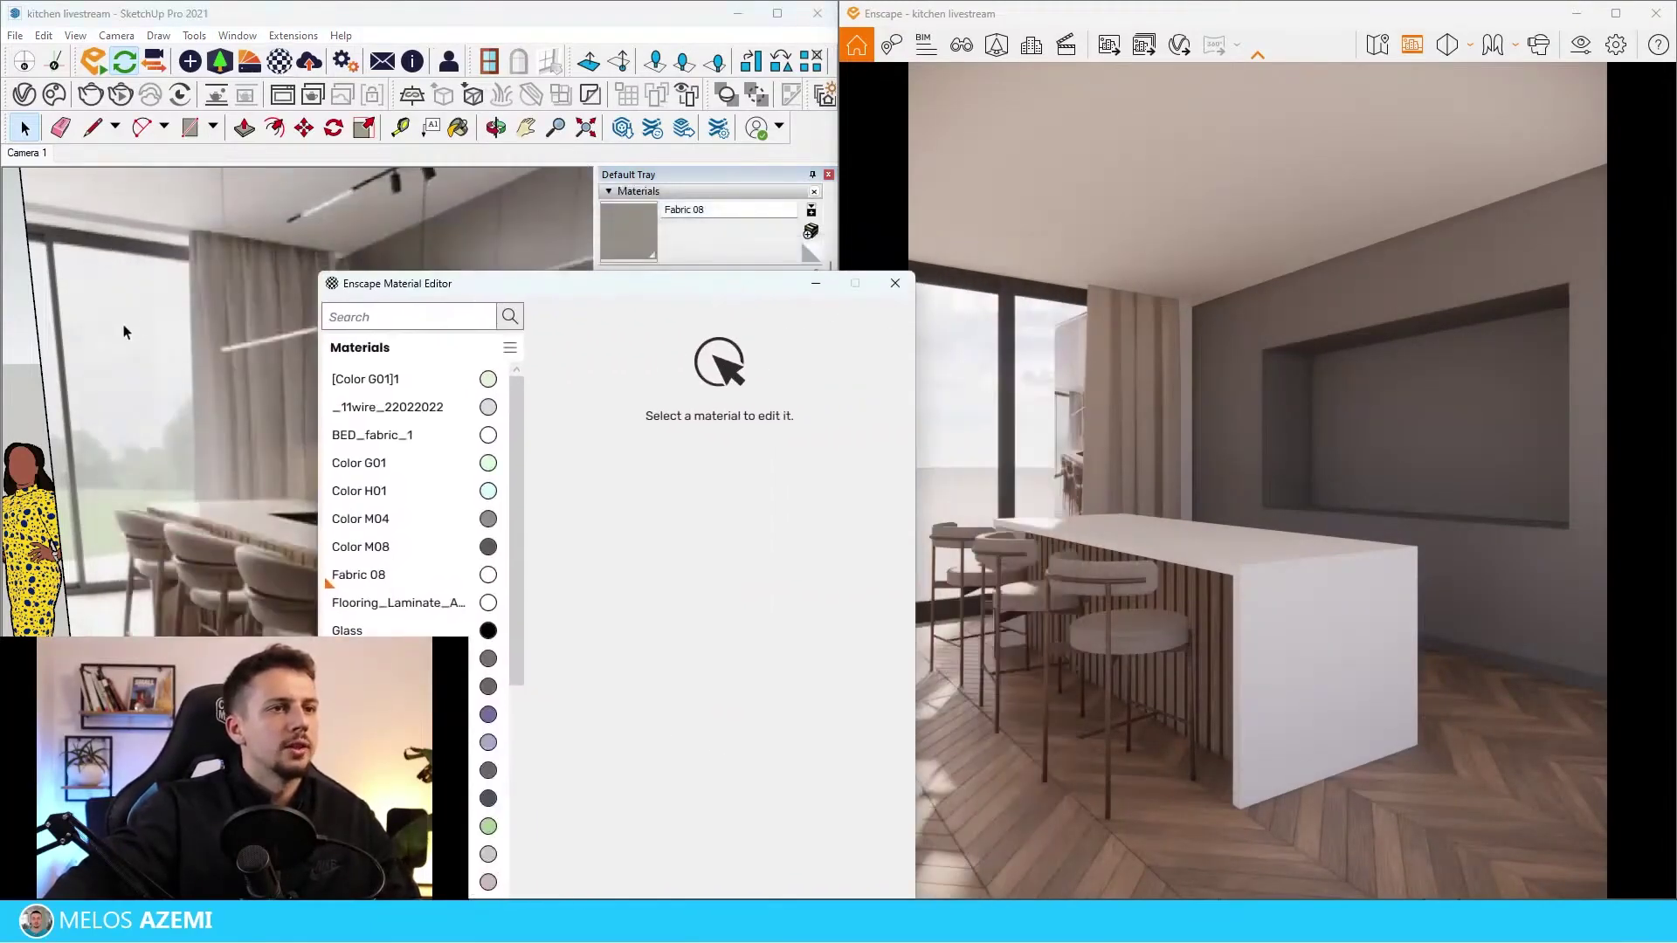
scroll(149, 333, down, 8)
key(b)
alt+click(197, 467)
drag(561, 285, 233, 178)
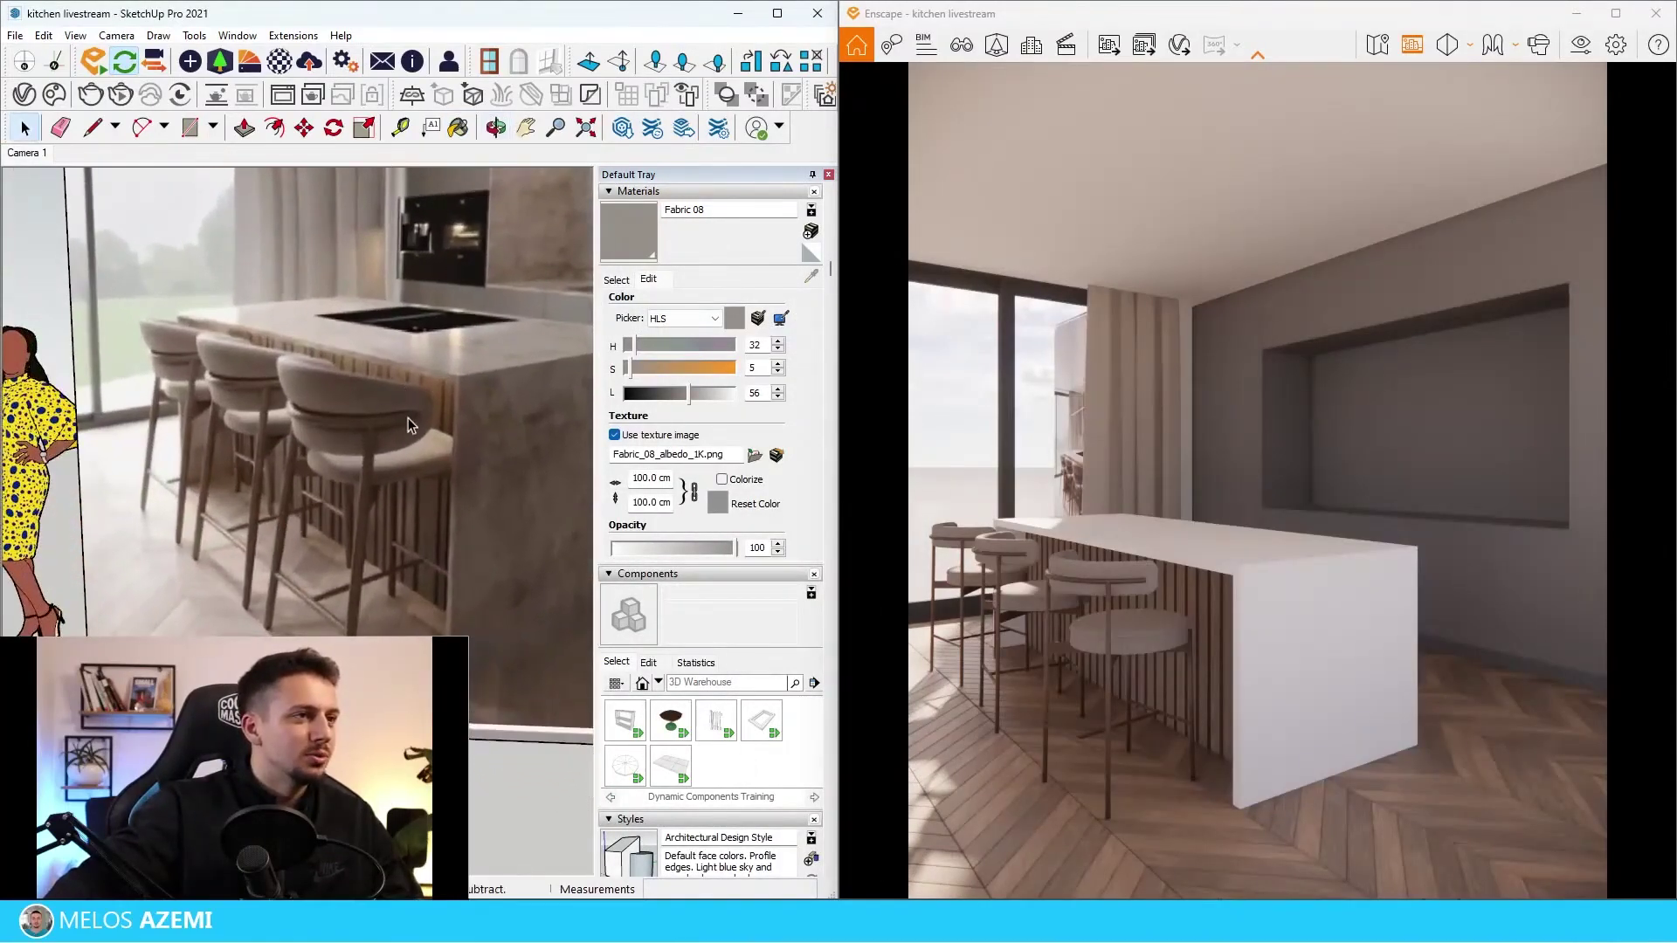
Sample the island's Wood 19, Planks material and adjust it to saturation 10 and lightness 49.
scroll(375, 506, down, 5)
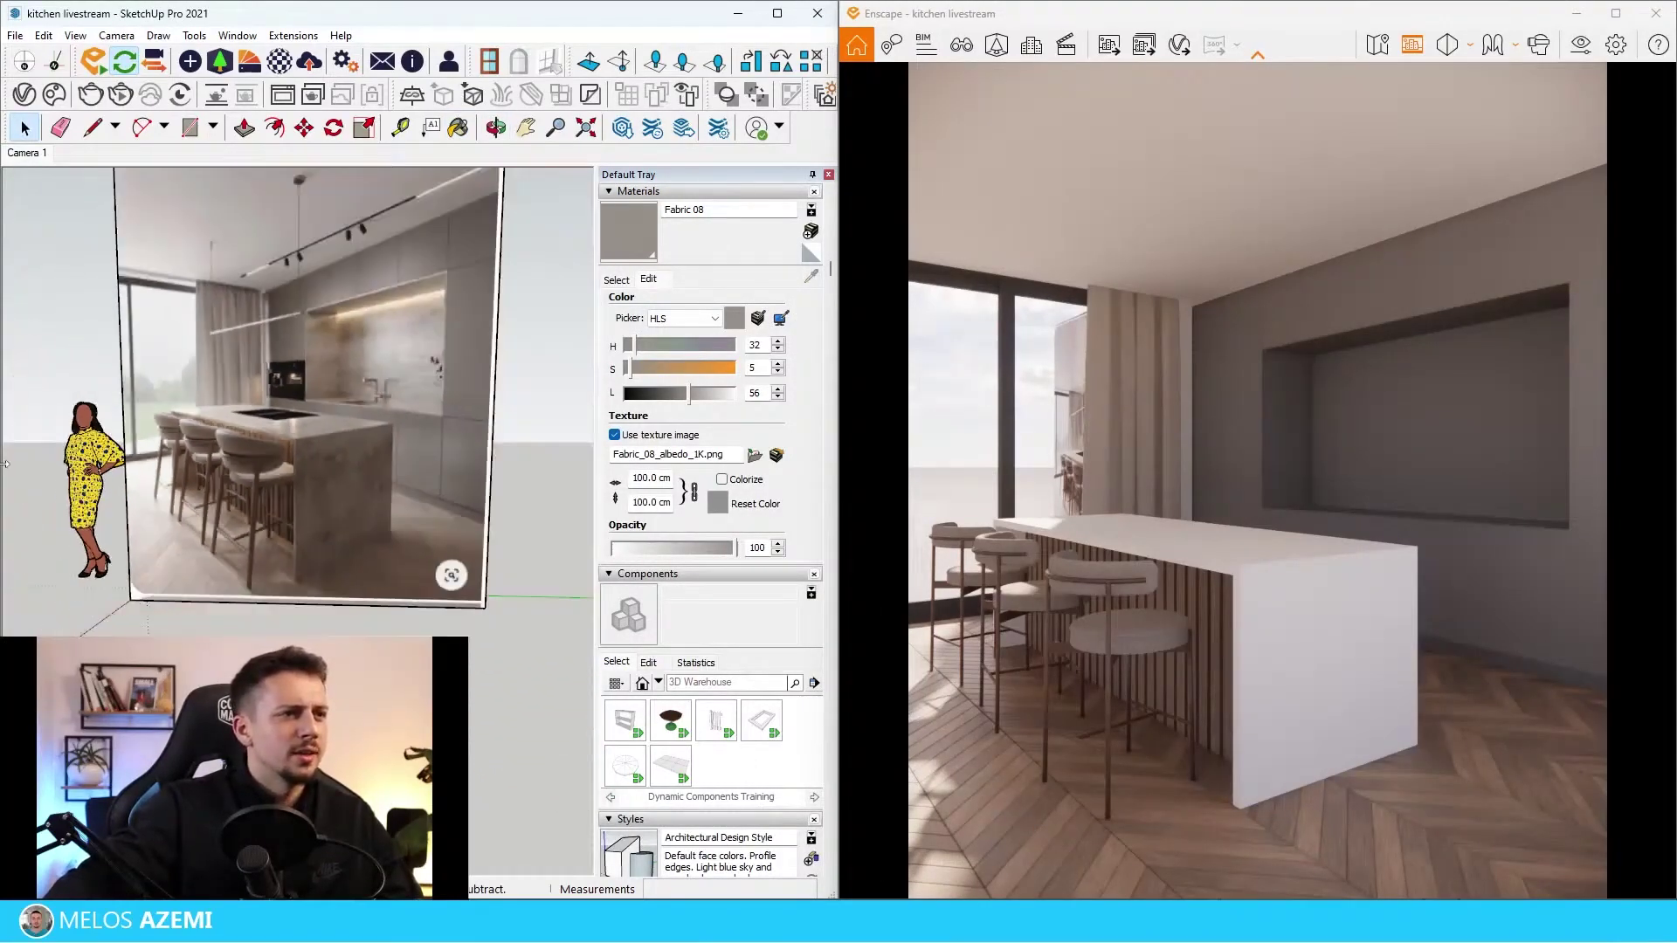
middle_drag(375, 506, 17, 463)
middle_drag(419, 471, 249, 493)
scroll(255, 504, up, 8)
key(b)
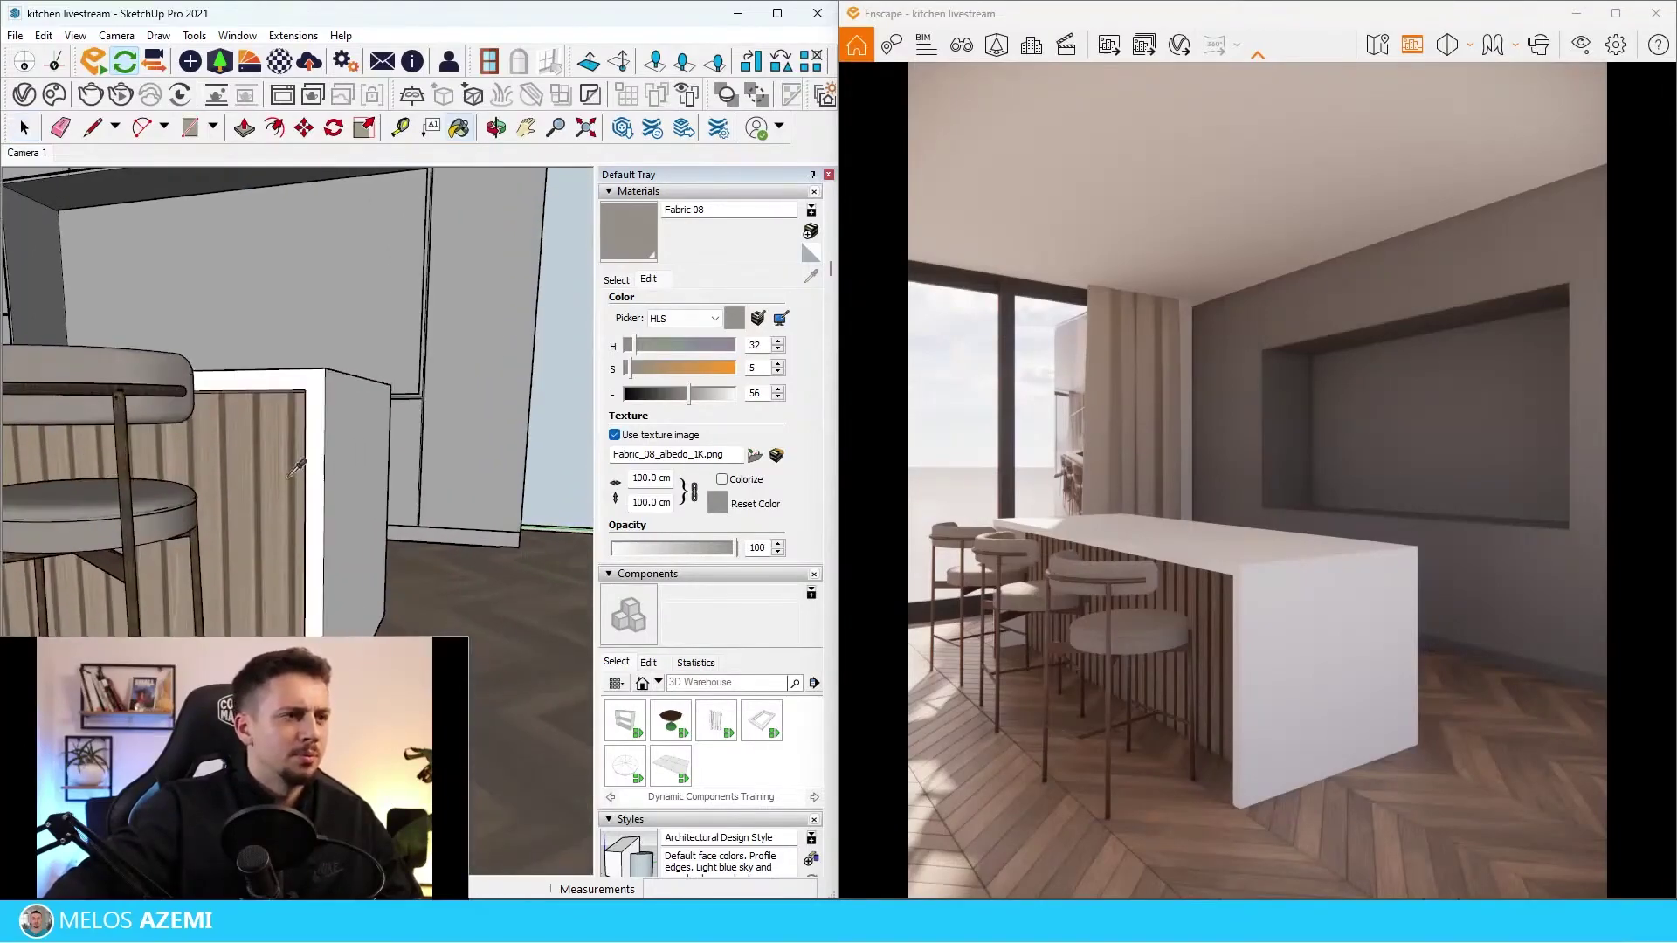
drag(635, 373, 630, 372)
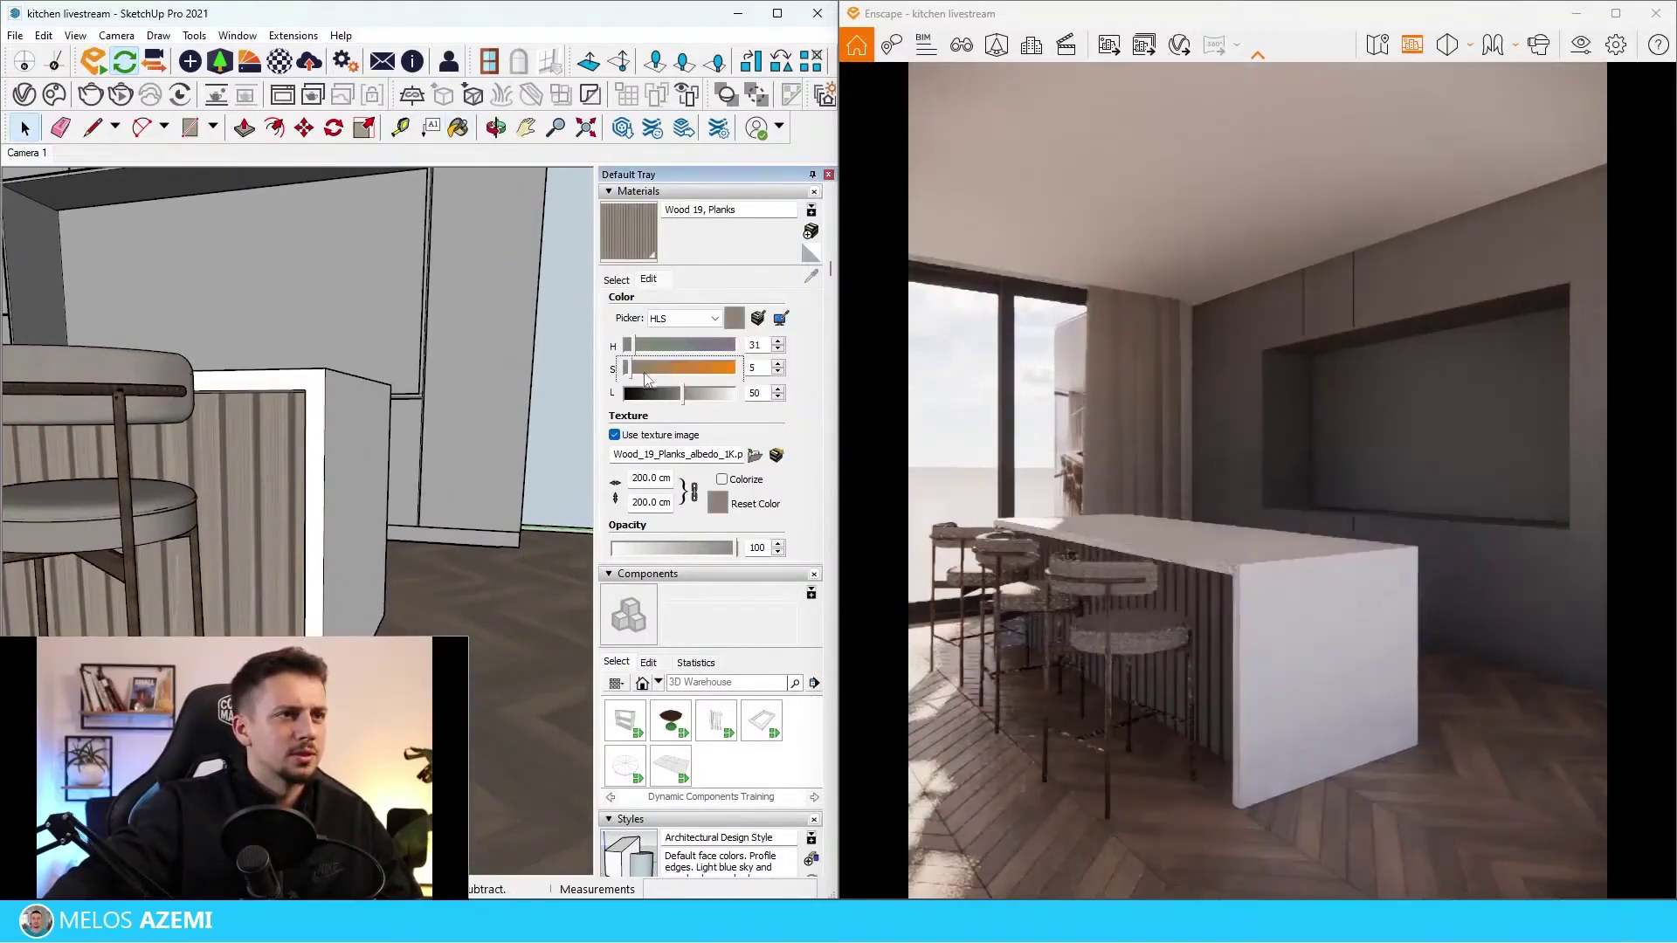
scroll(272, 521, down, 3)
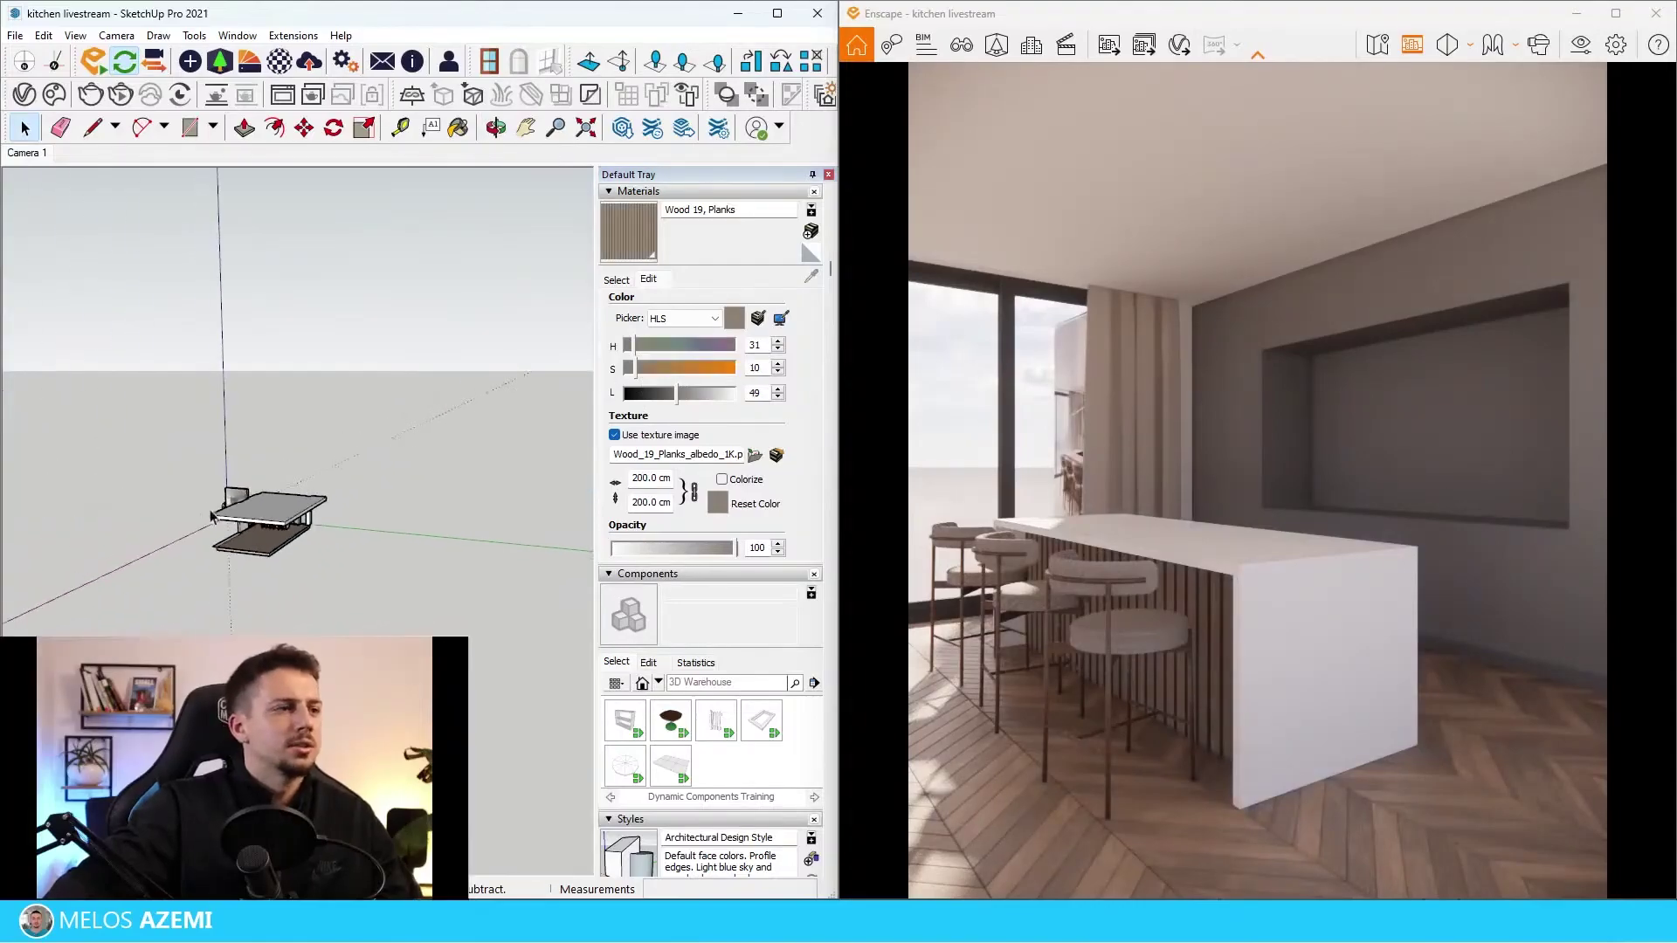
Sample the grey material of the wall cabinets and lighten it, using the cabinets in the reference image as a guide.
scroll(273, 521, up, 5)
middle_drag(273, 522, 390, 523)
scroll(336, 532, up, 2)
scroll(124, 405, up, 10)
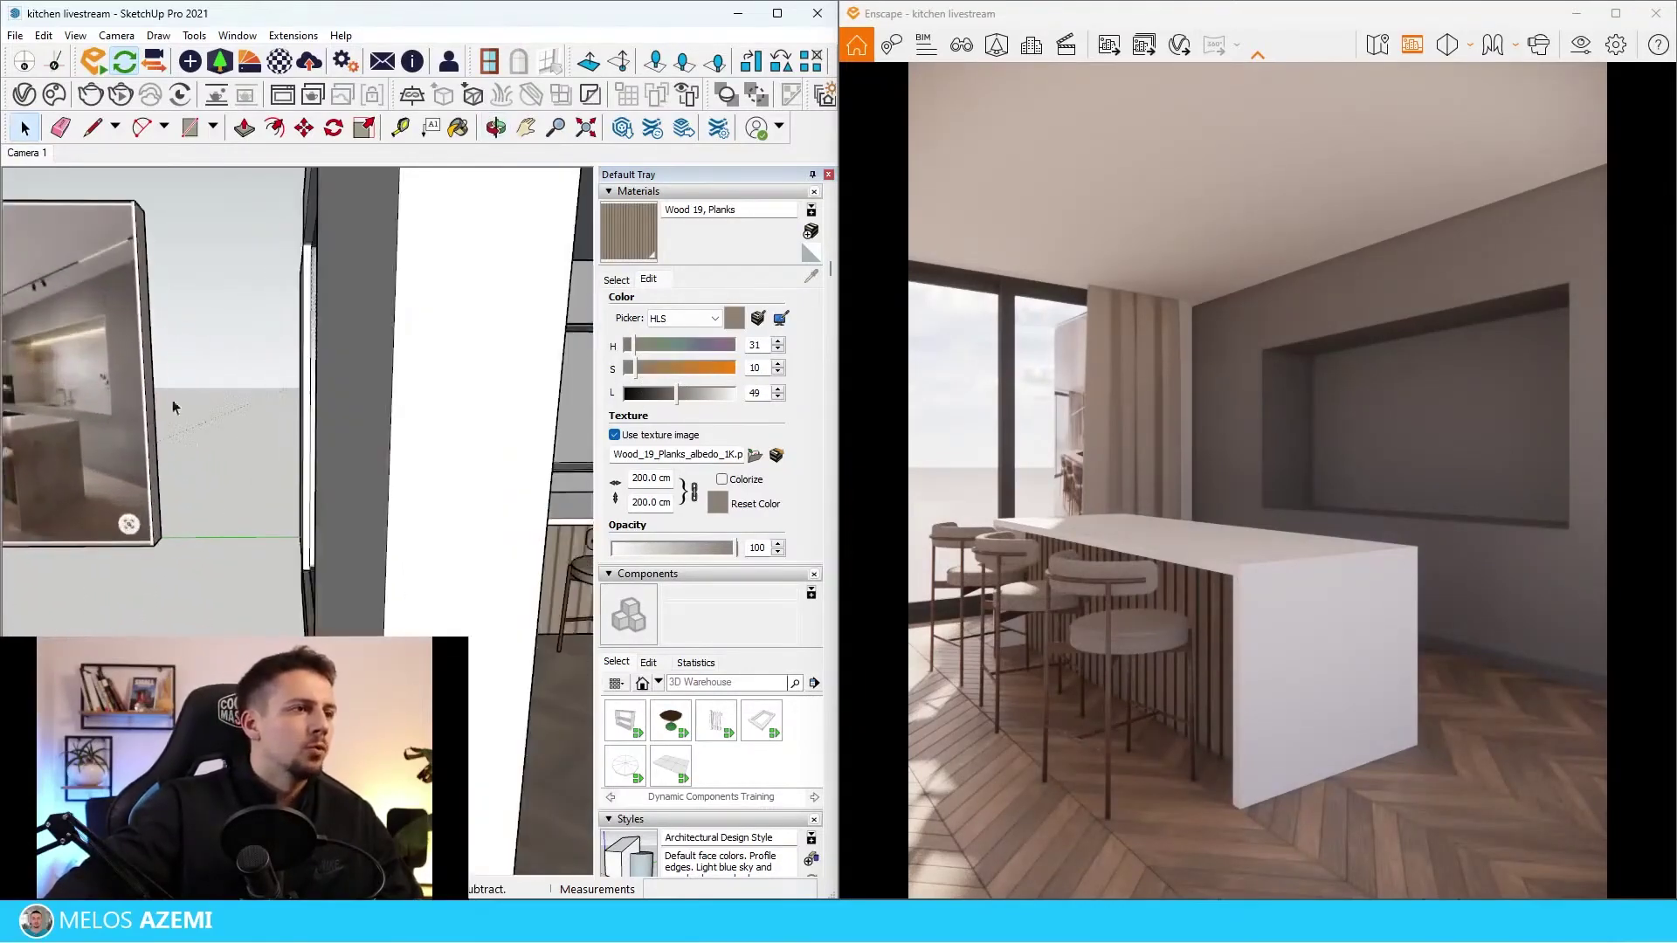
scroll(198, 375, up, 2)
scroll(197, 375, down, 10)
scroll(379, 442, up, 10)
click(379, 442)
key(b)
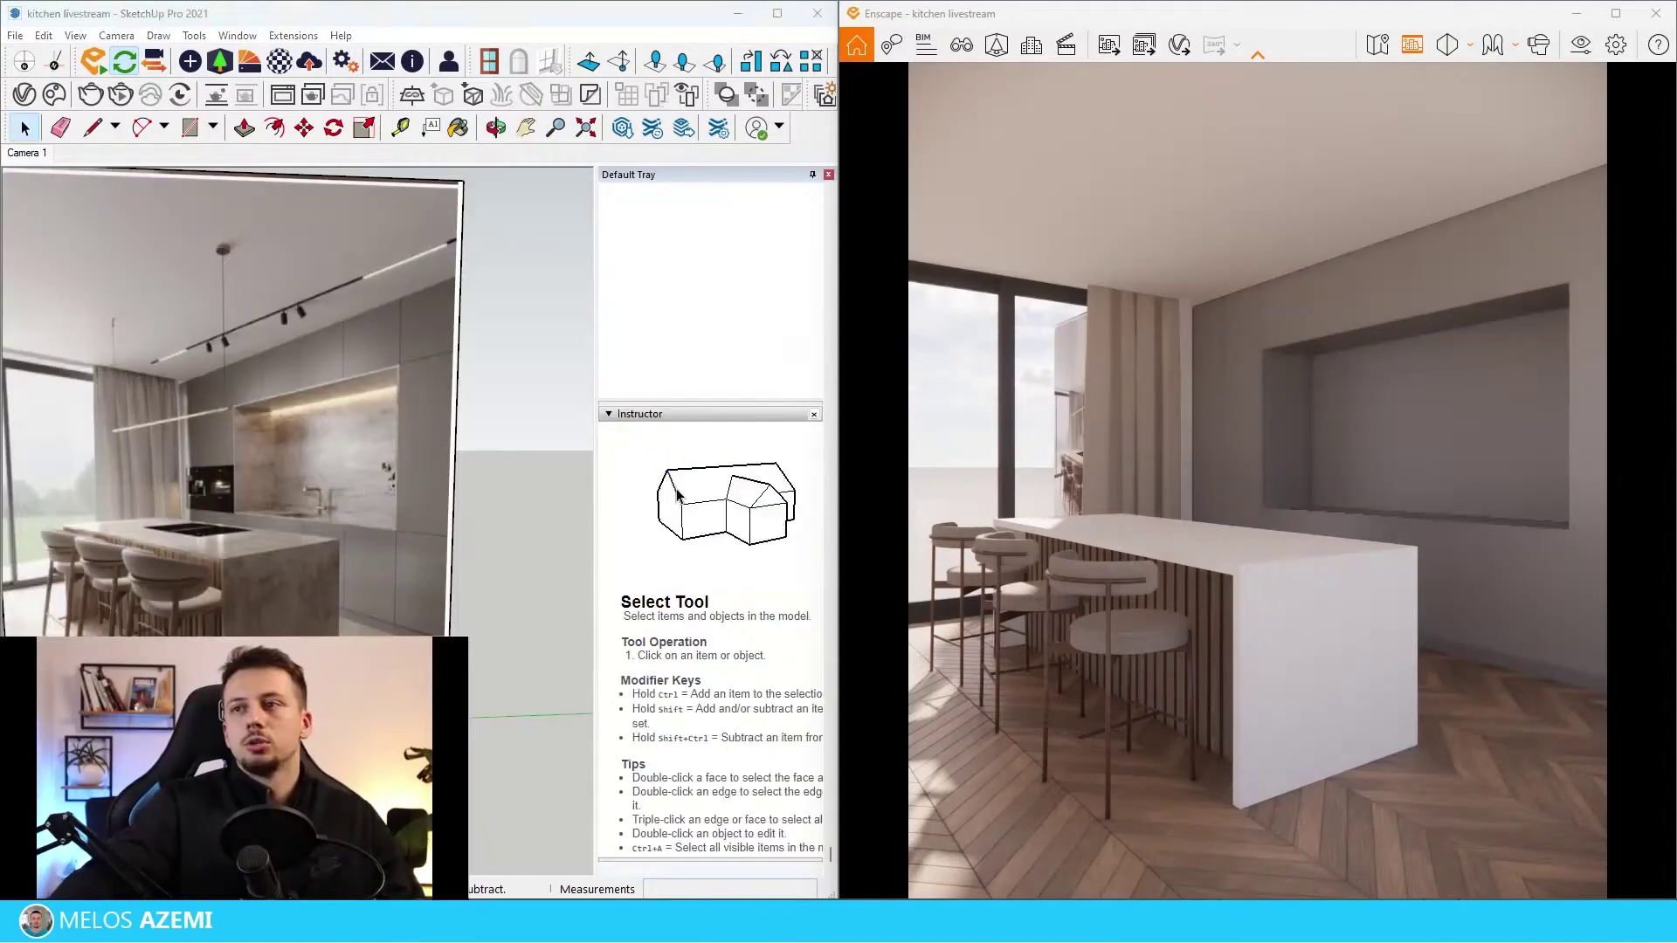
Switch to ambientCG in the browser and search its PBR materials for marble.
key(alt+Tab)
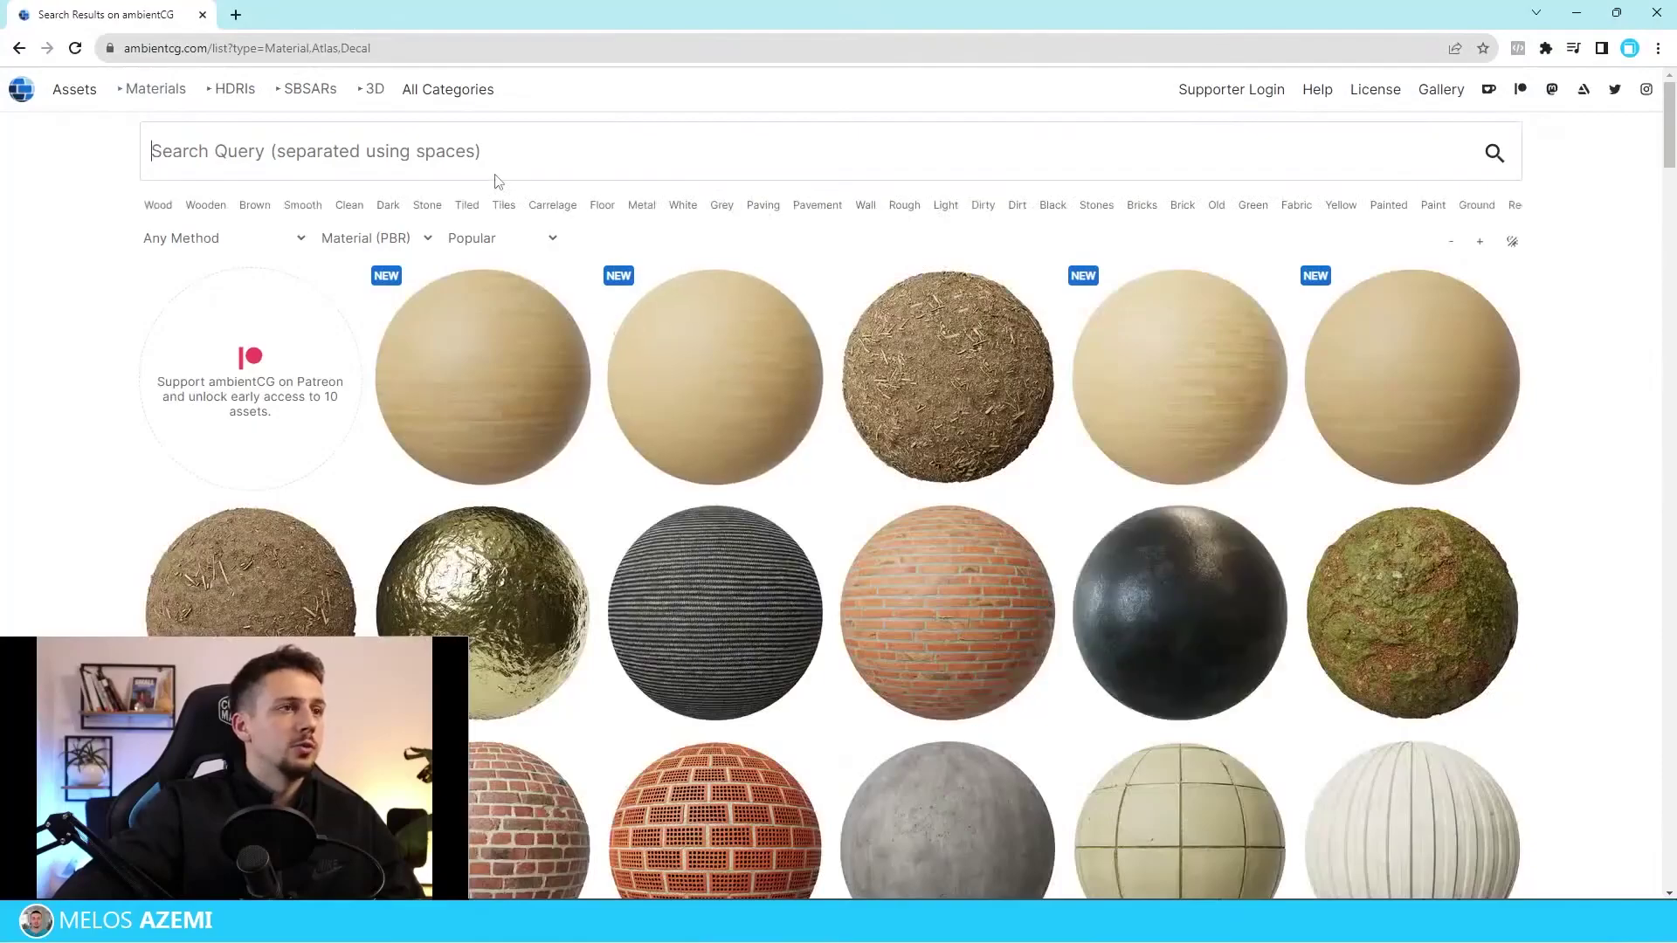
text(marble)
key(Return)
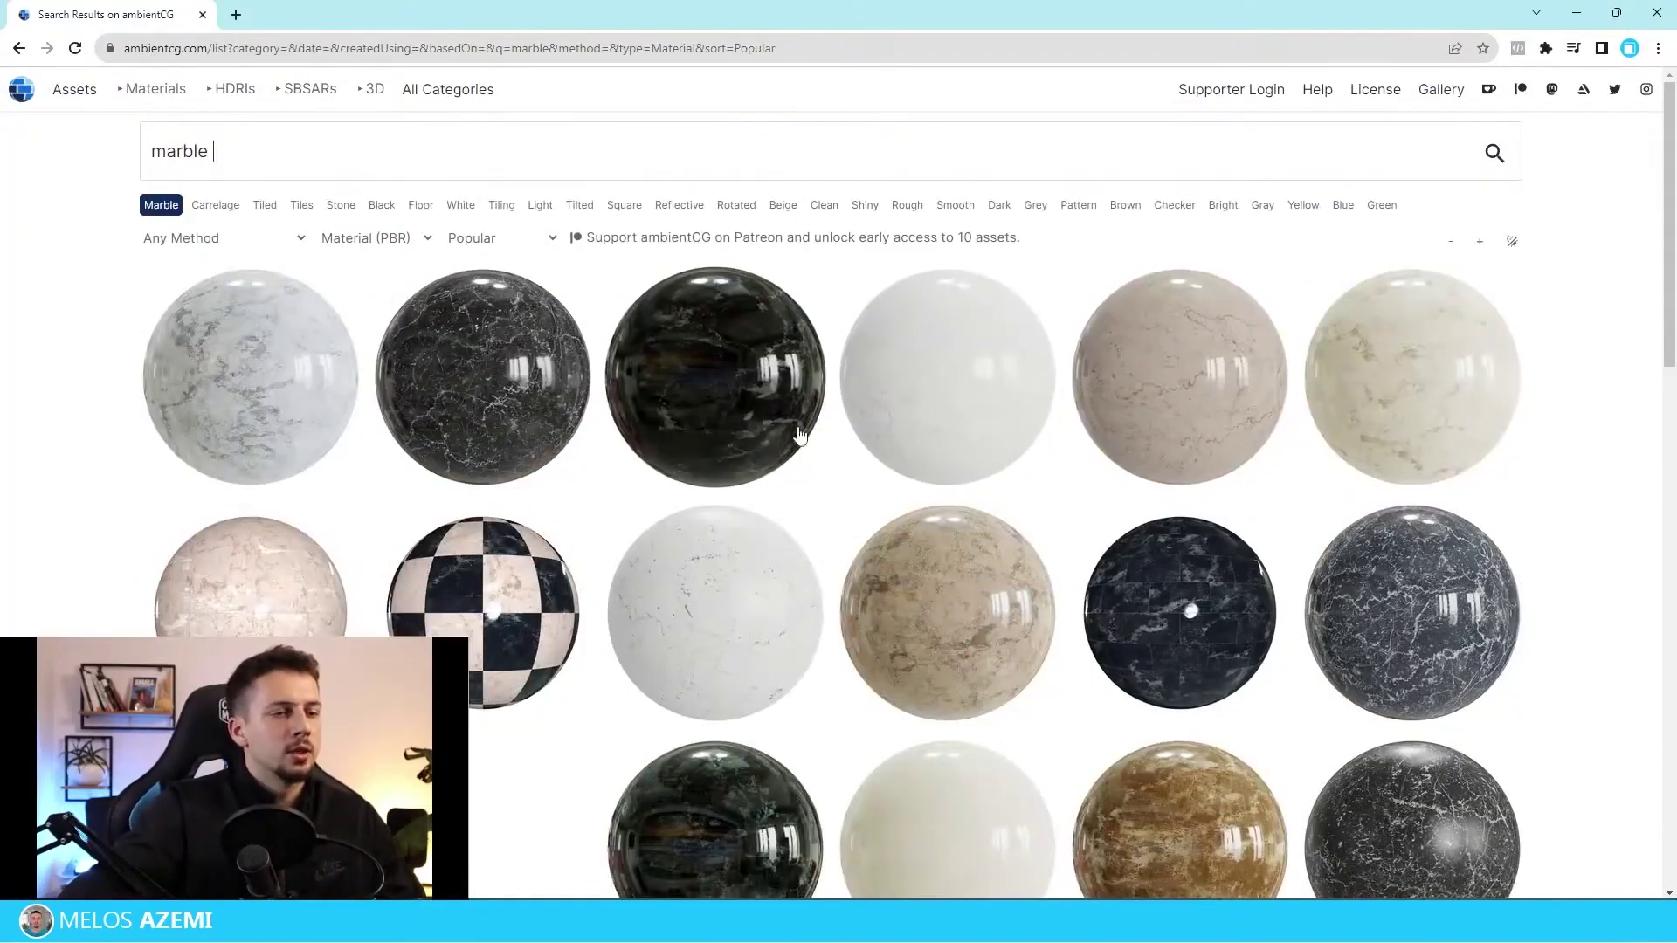
Compare the marble results with the stone in the reference image and open the beige marble with brown veins.
scroll(855, 374, down, 2)
scroll(970, 546, down, 10)
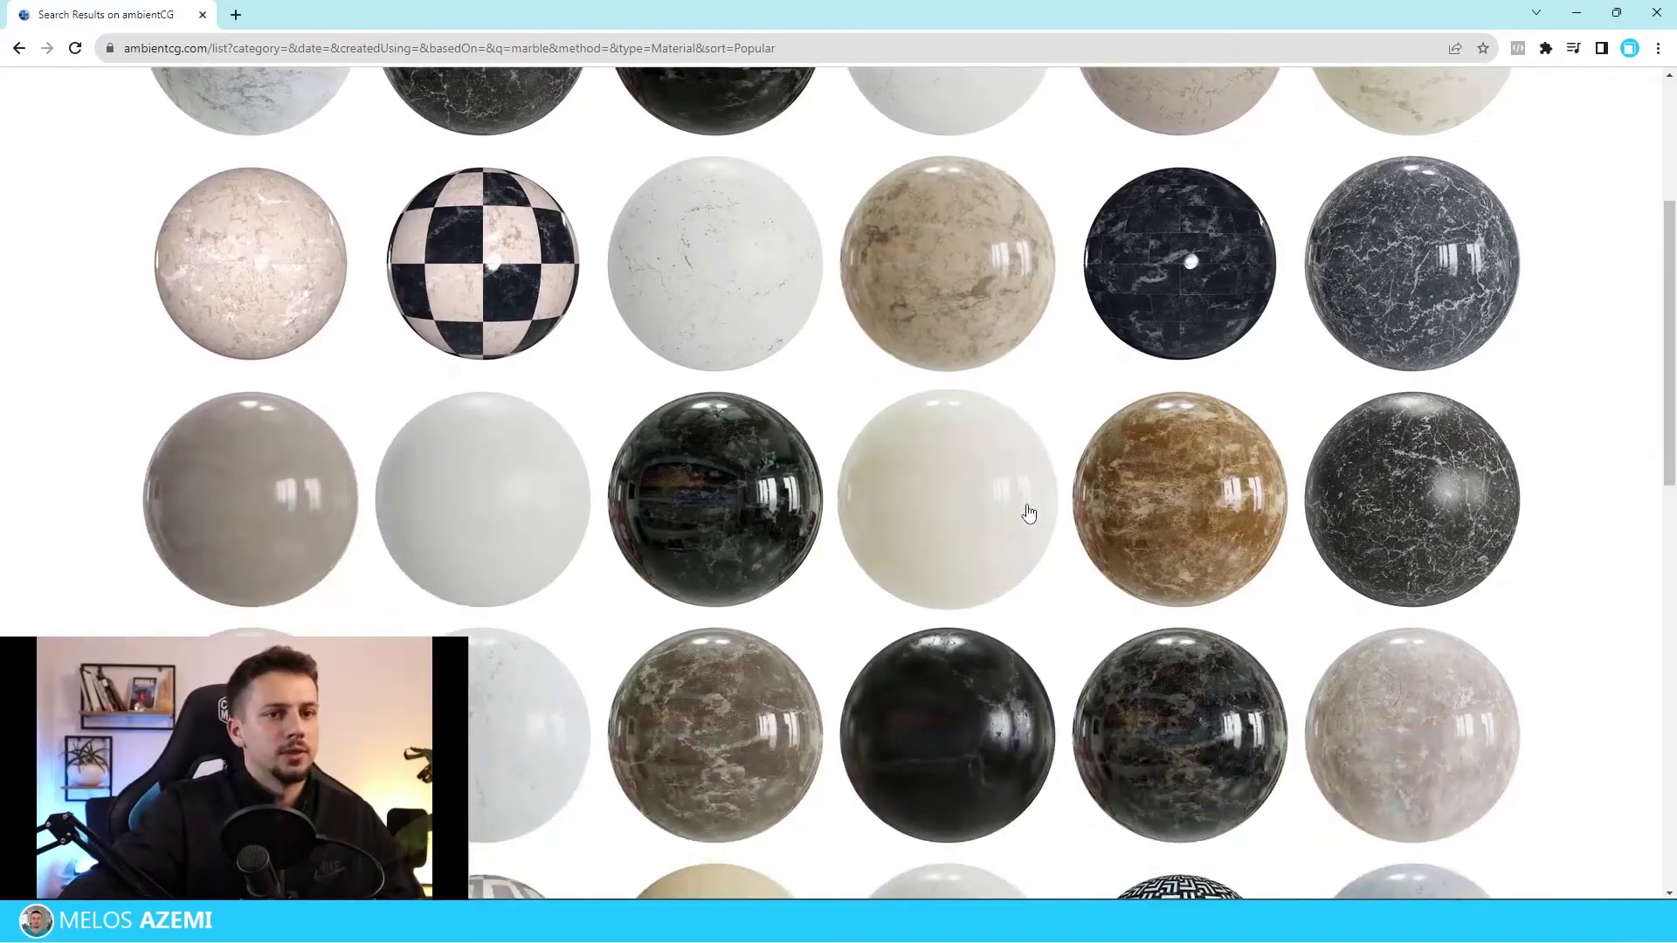
scroll(981, 574, up, 15)
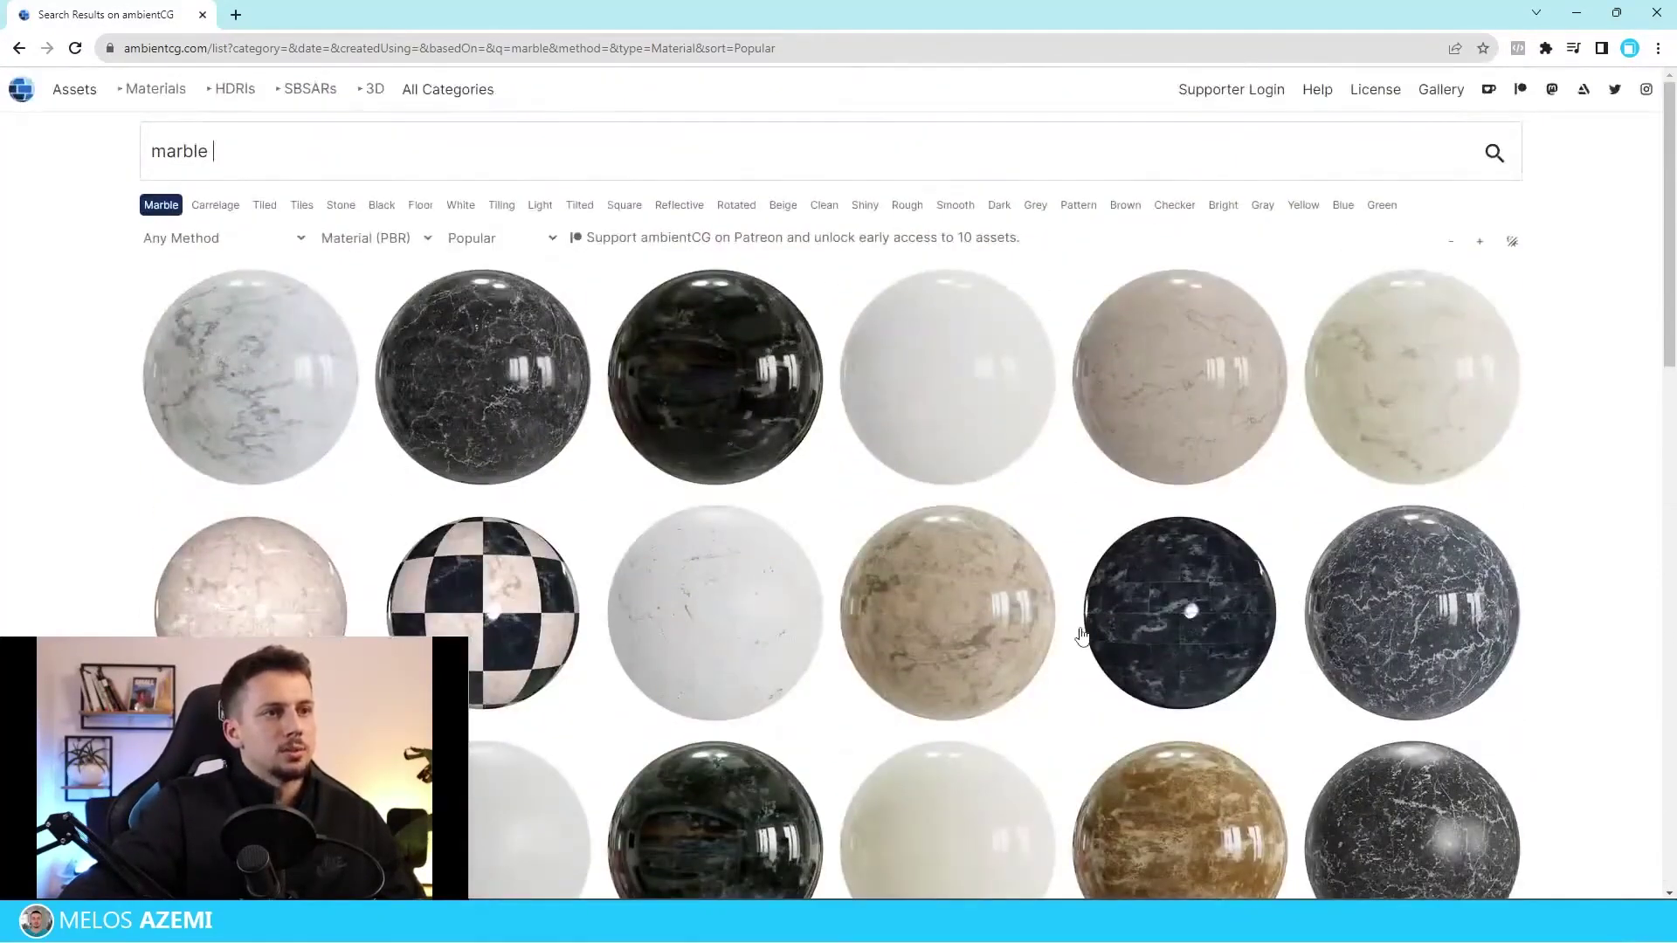
scroll(1078, 636, down, 5)
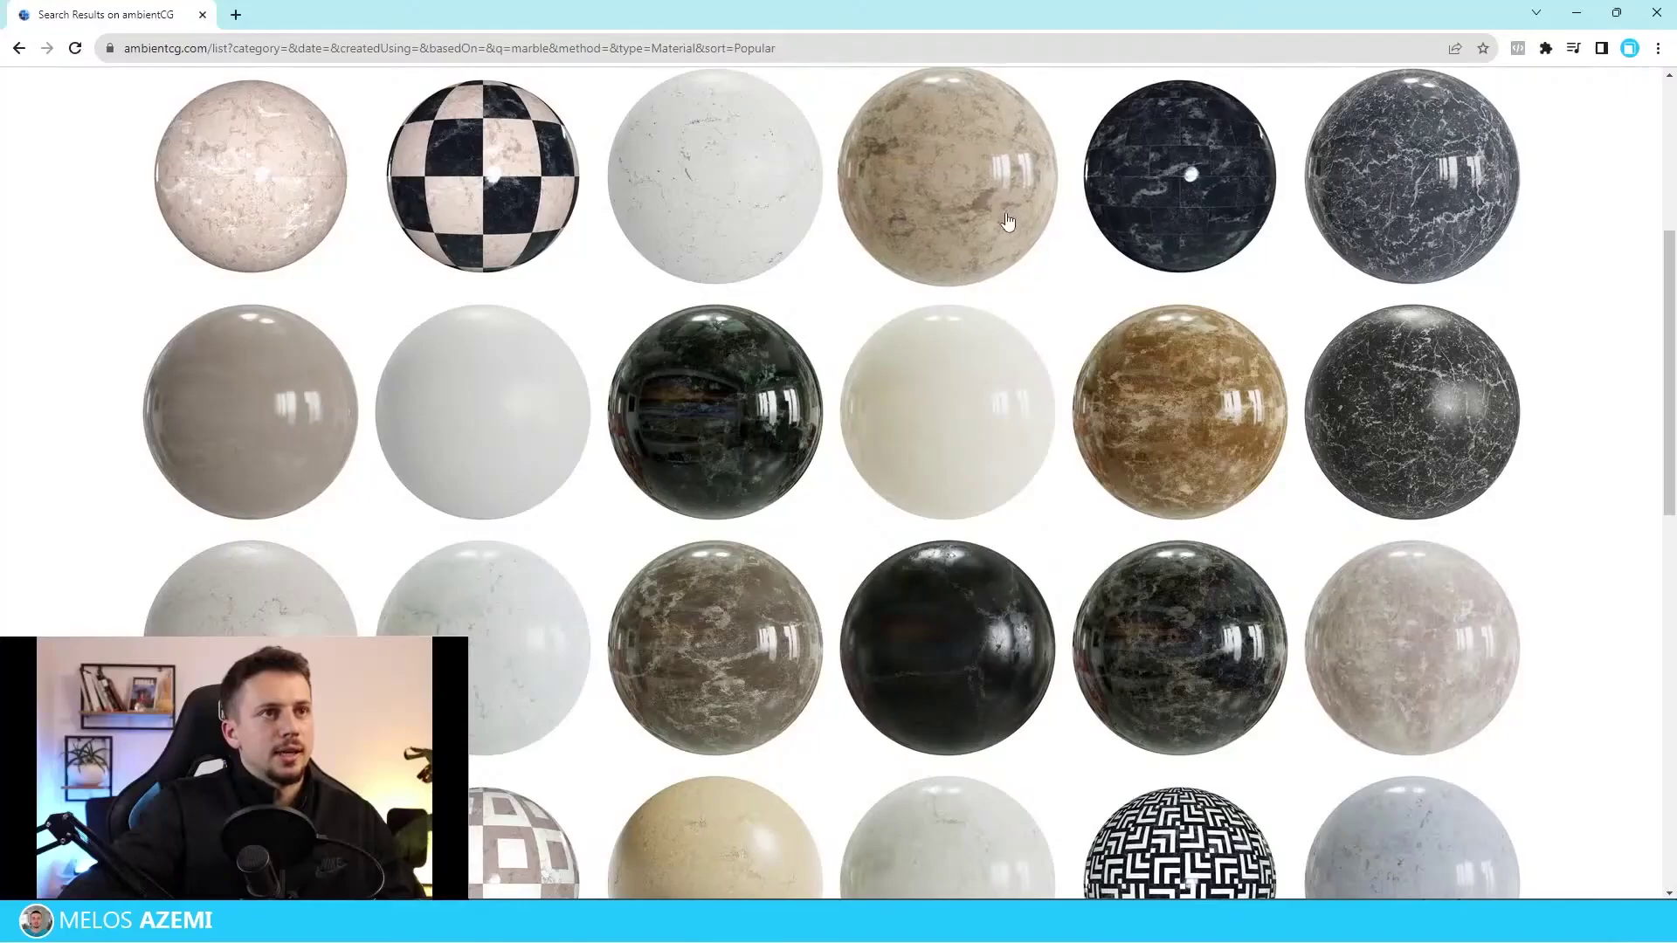
scroll(1398, 529, up, 4)
scroll(1398, 530, down, 6)
mouse_move(1039, 15)
mouse_down()
mouse_move(1278, 774)
mouse_move(1052, 187)
mouse_up()
scroll(1098, 522, up, 2)
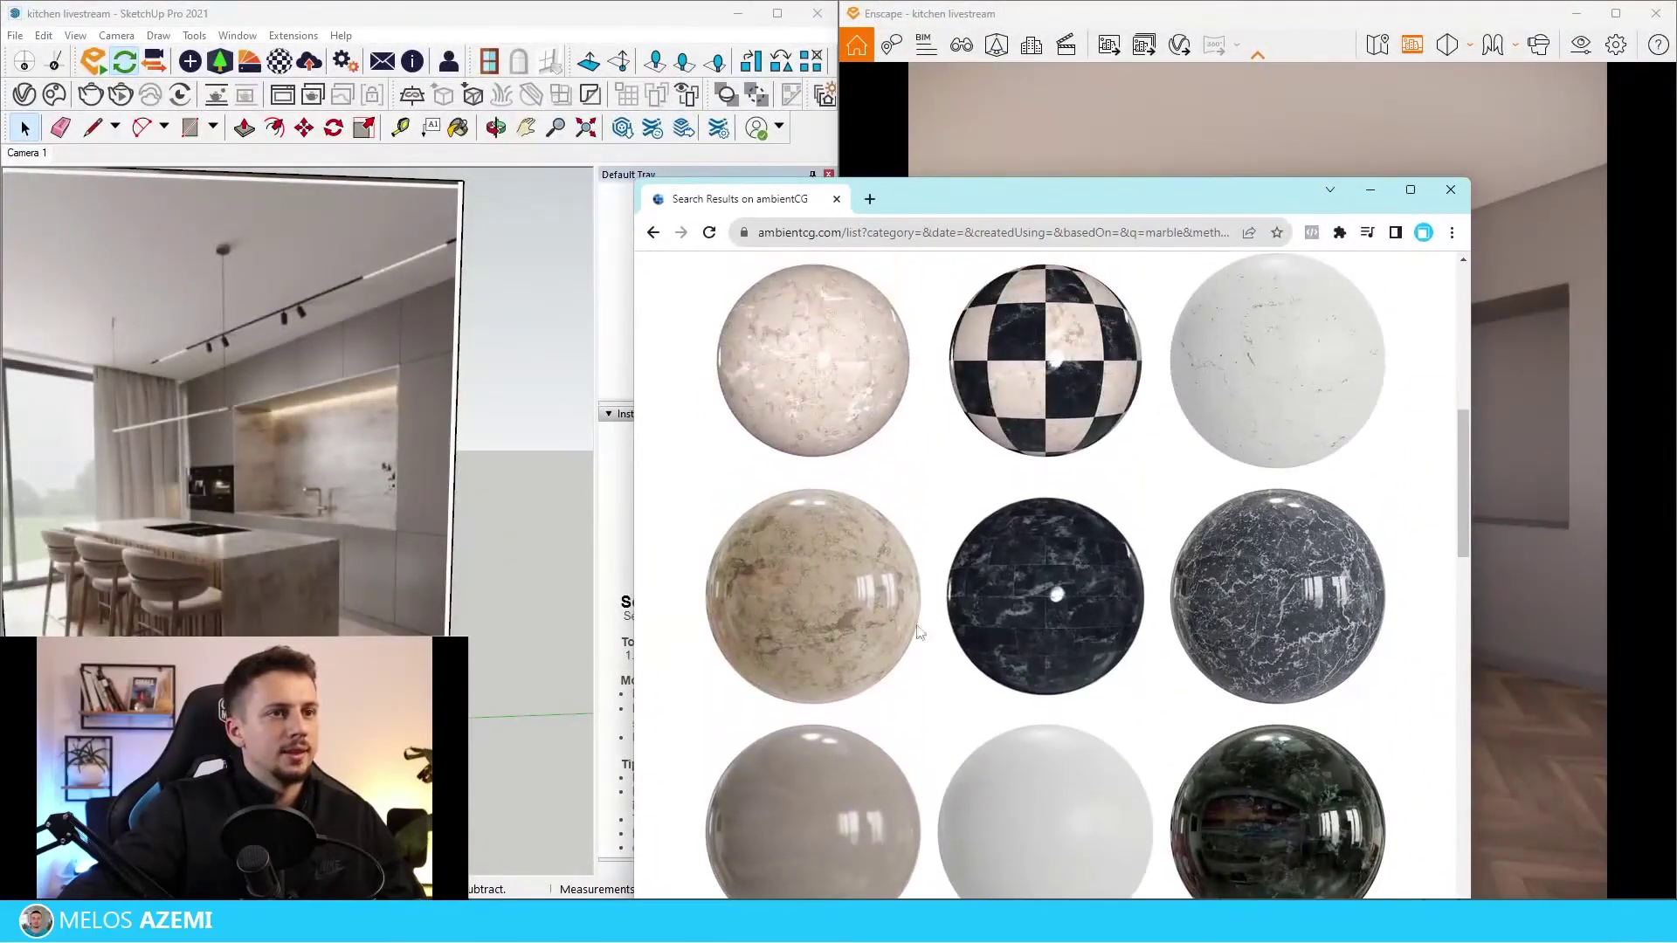
click(844, 585)
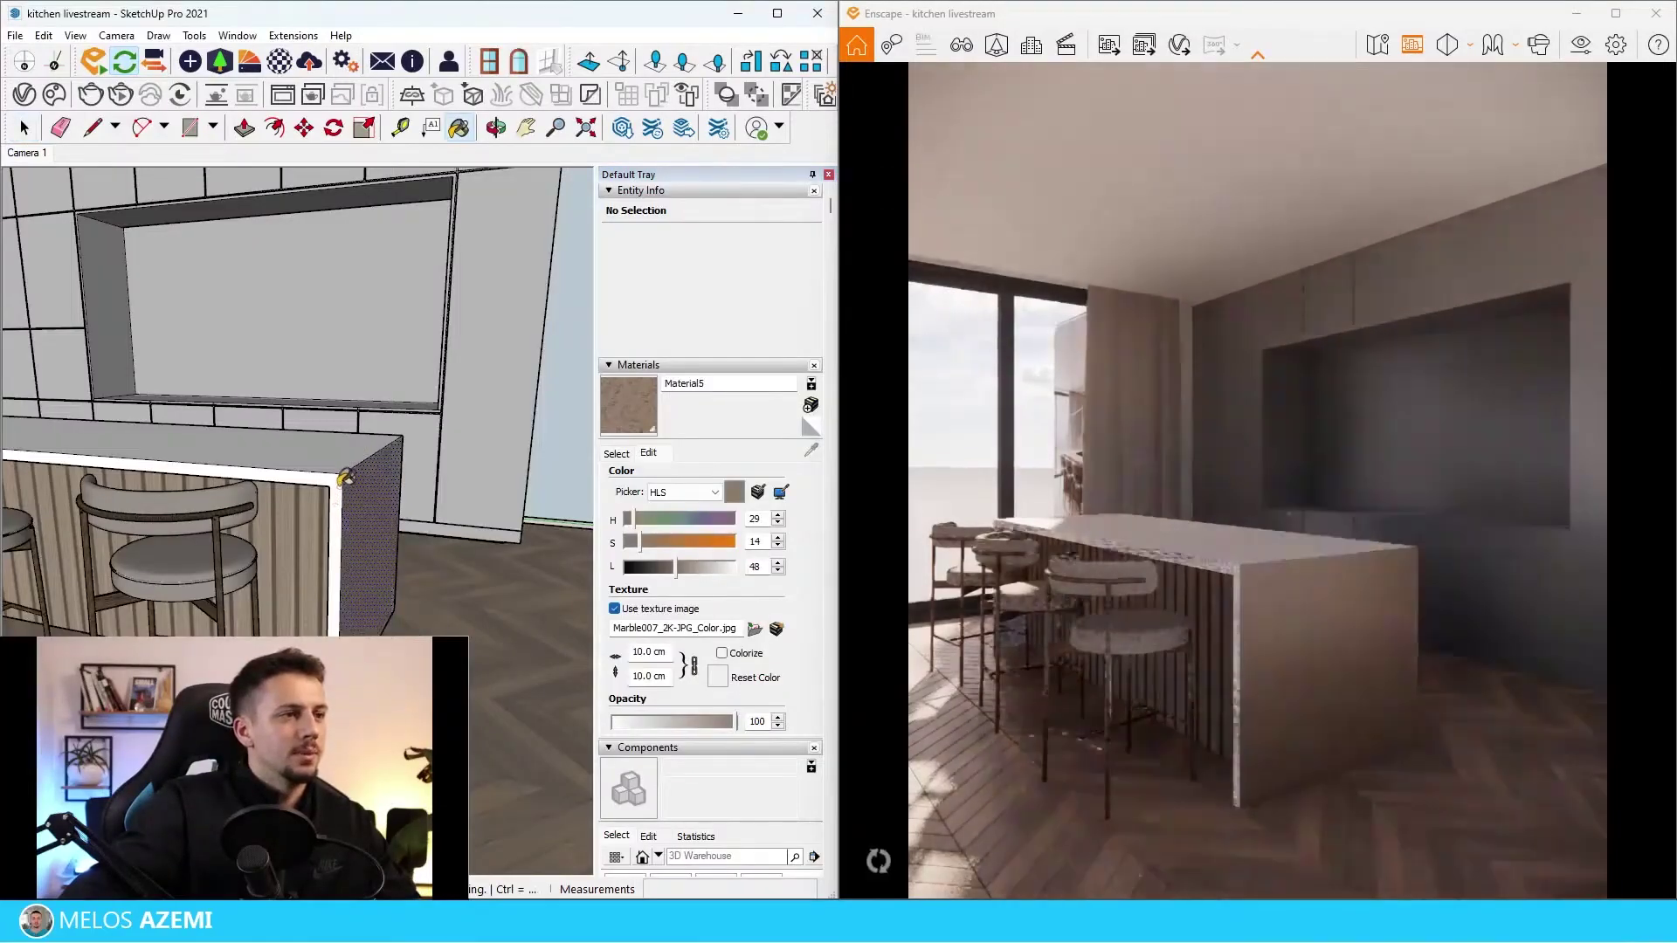
Paint the island's countertop and end panels with the Marble007_2K-JPG_Color.jpg material at a texture size of 80 cm.
click(344, 457)
scroll(365, 474, down, 2)
mouse_move(365, 474)
middle_down()
mouse_move(267, 477)
mouse_move(347, 460)
middle_up()
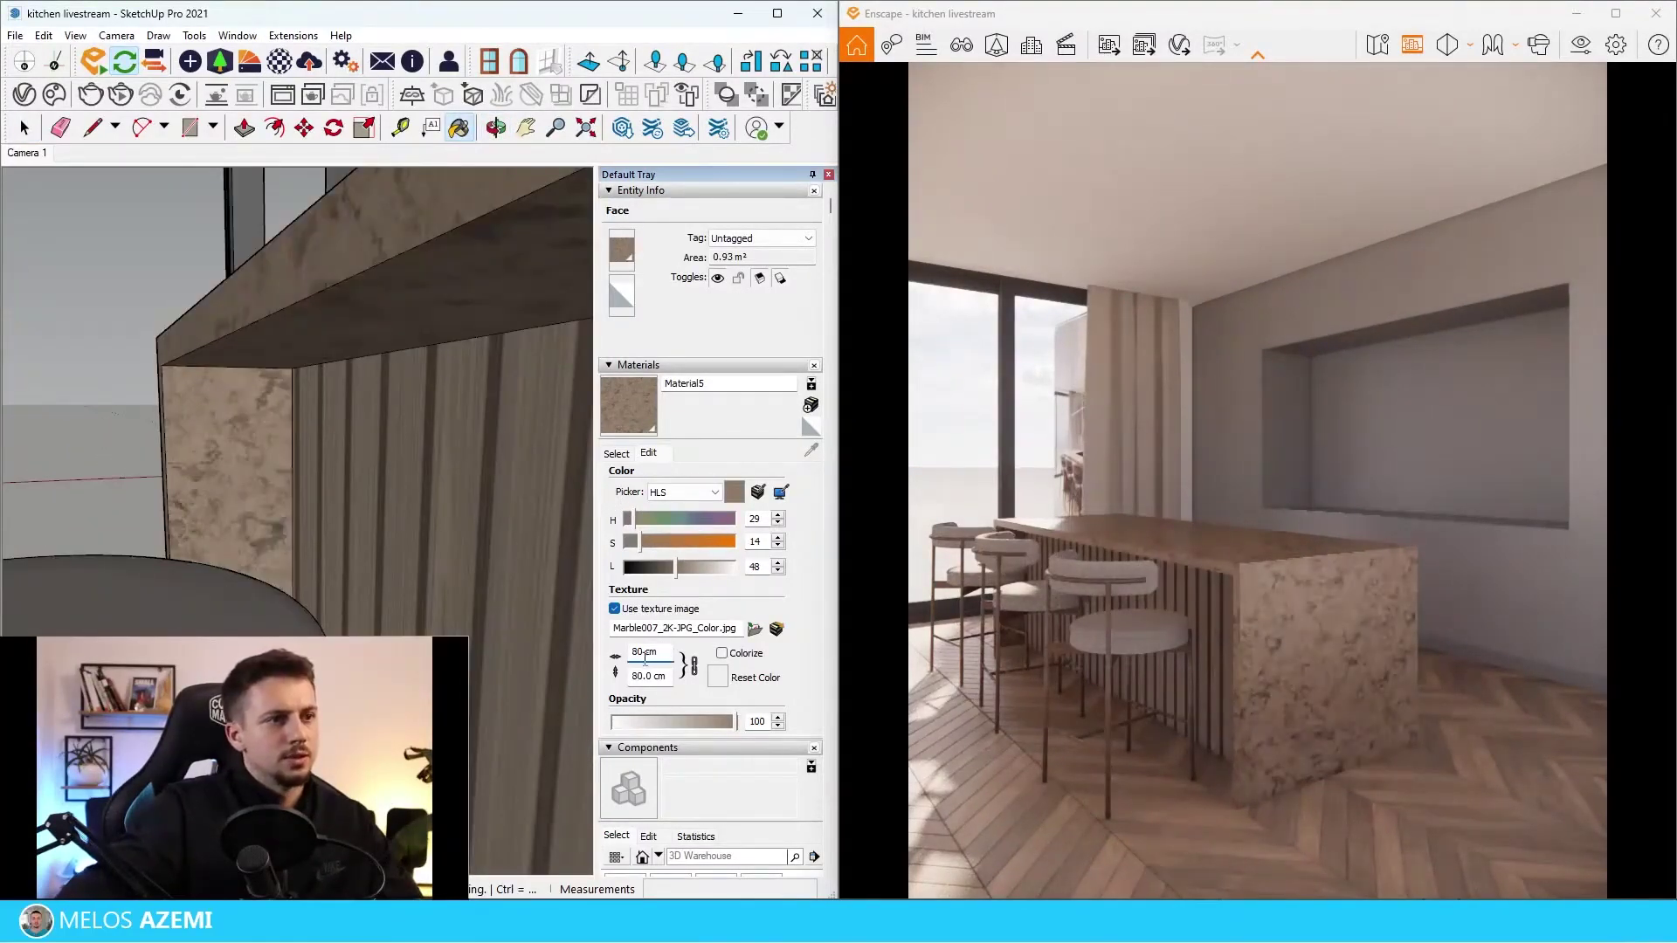
Enlarge the island's marble texture to 140 and finally 170 cm, and recolour it to saturation 10 and lightness 64.
double_click(644, 653)
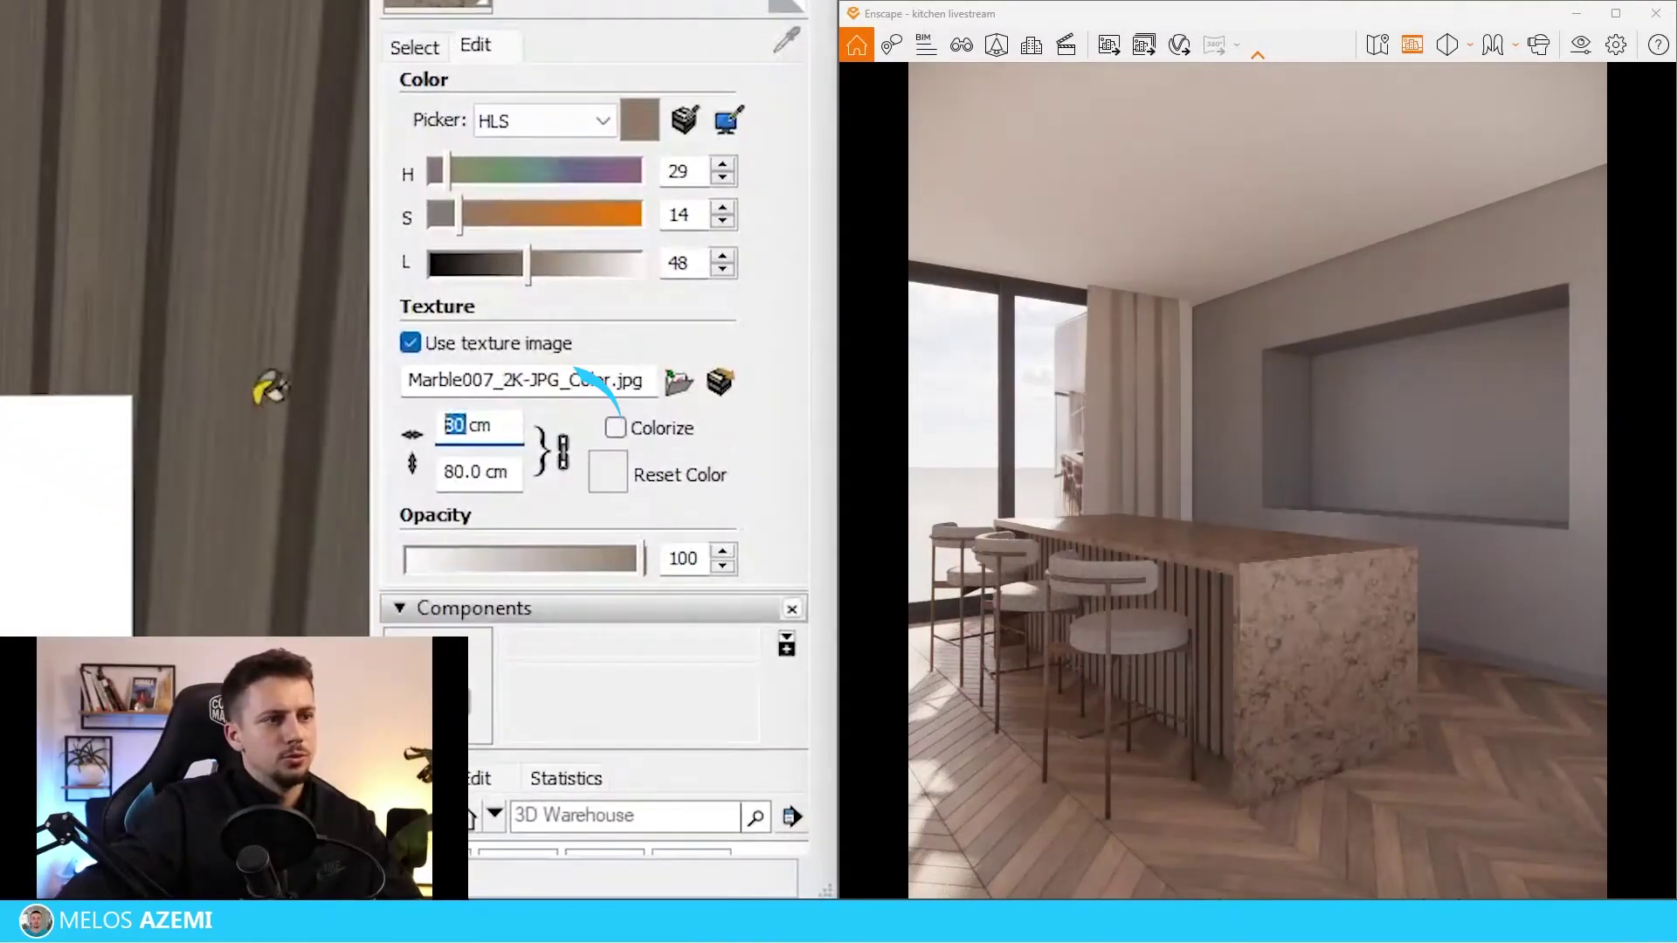
text(140)
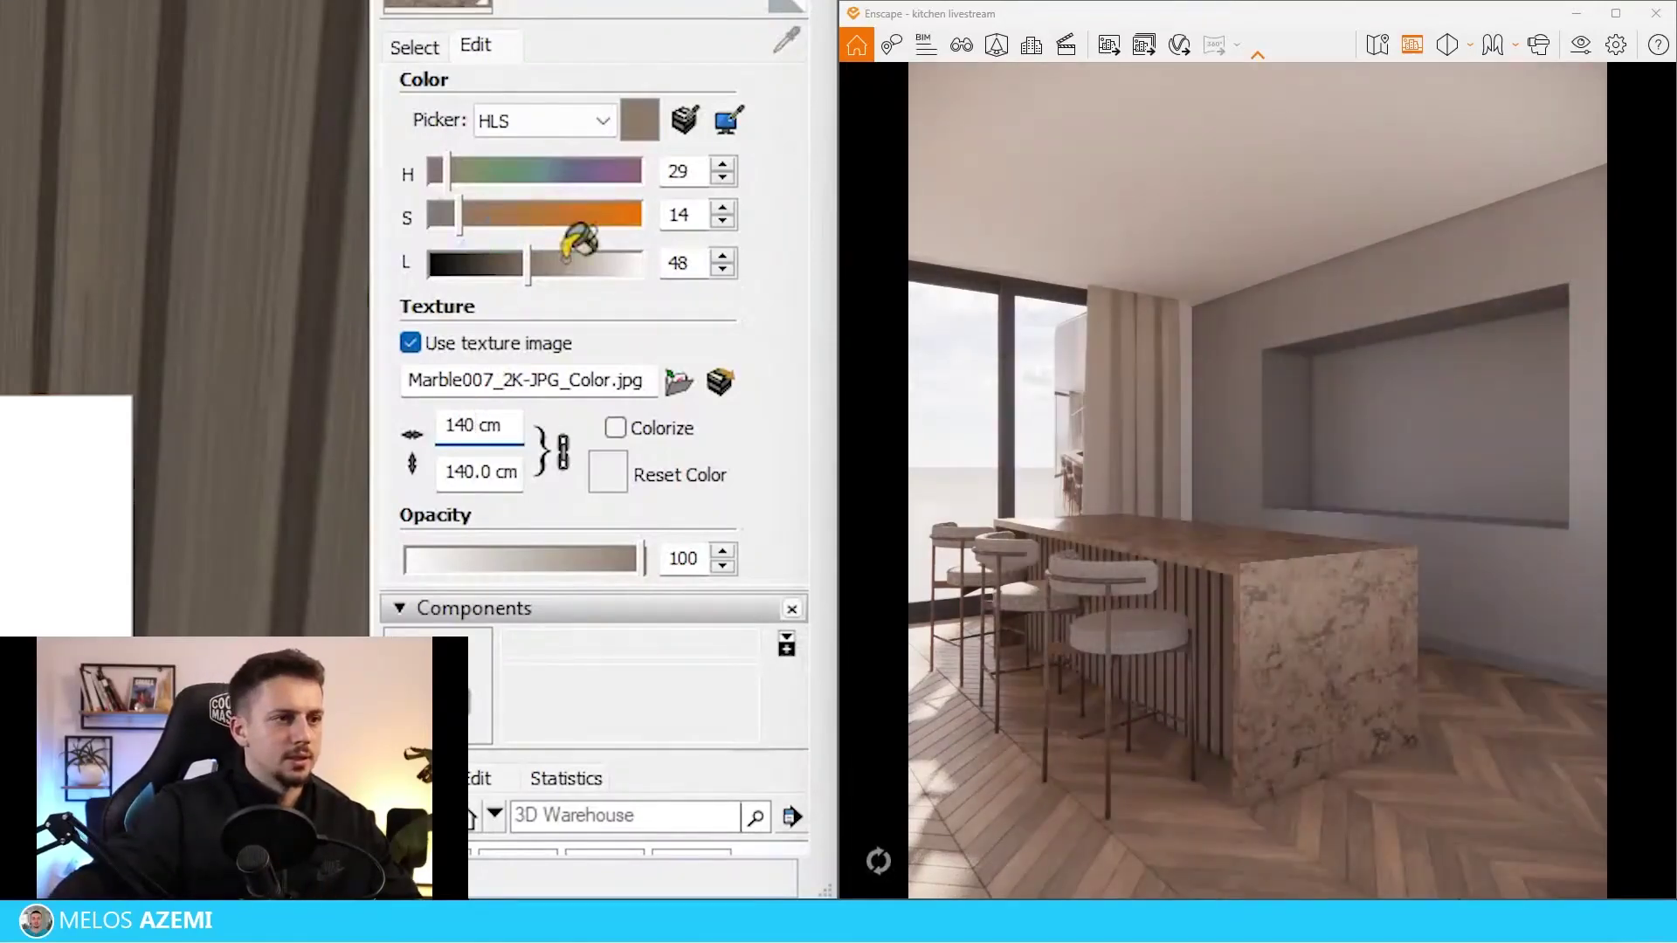
key(Return)
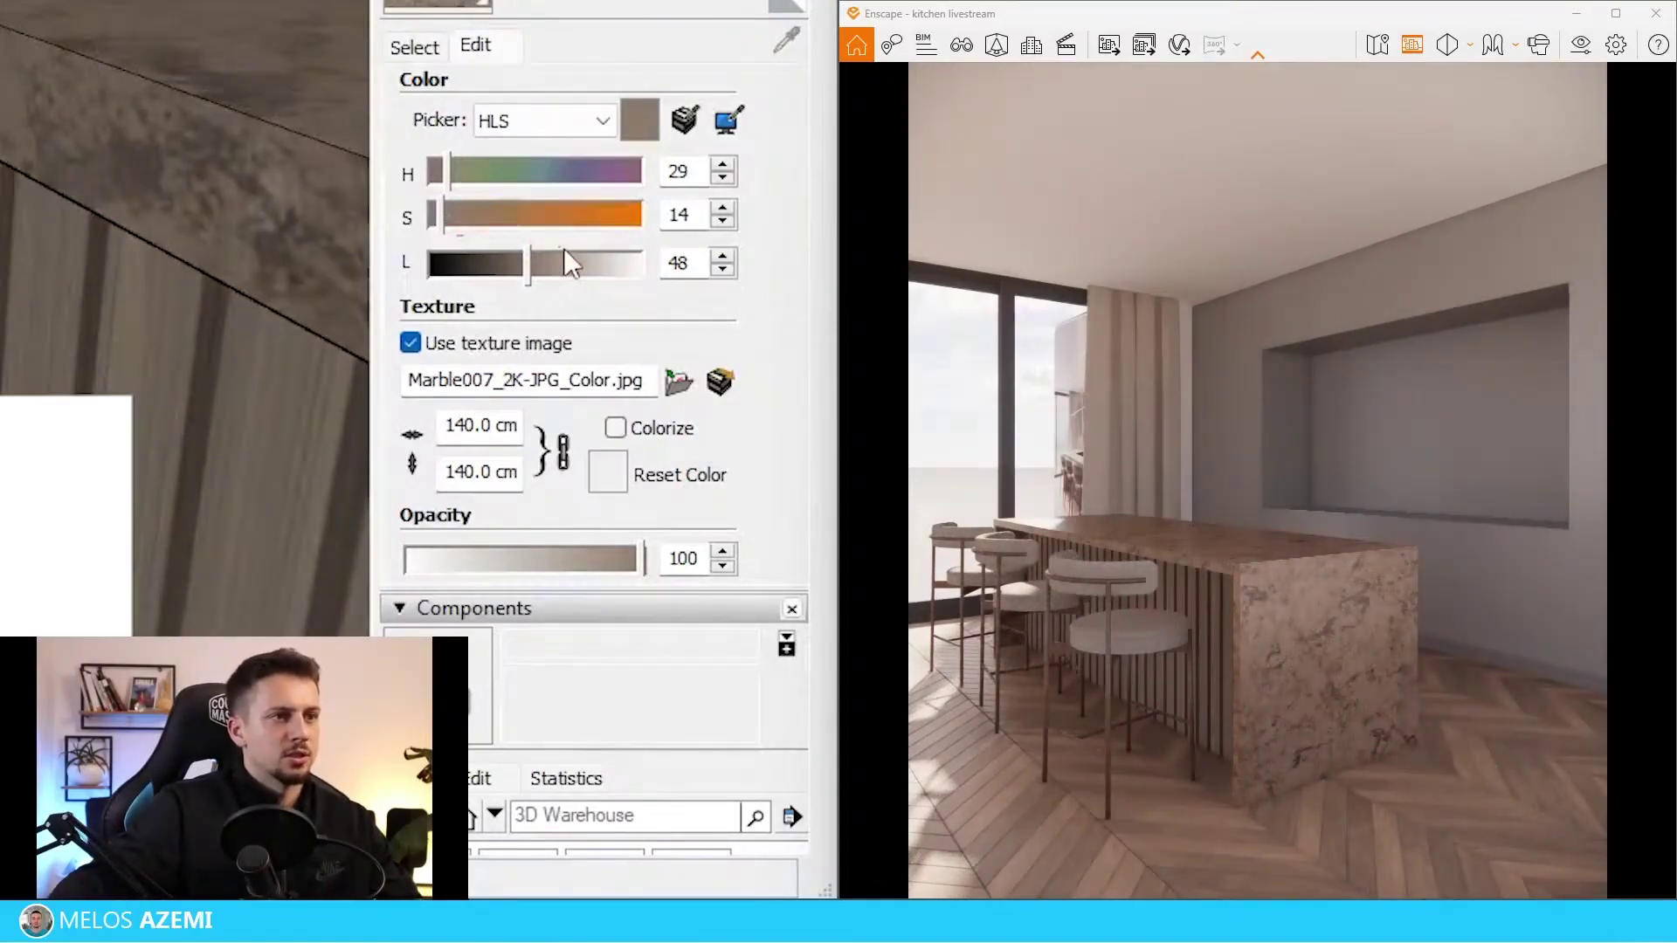
click(585, 260)
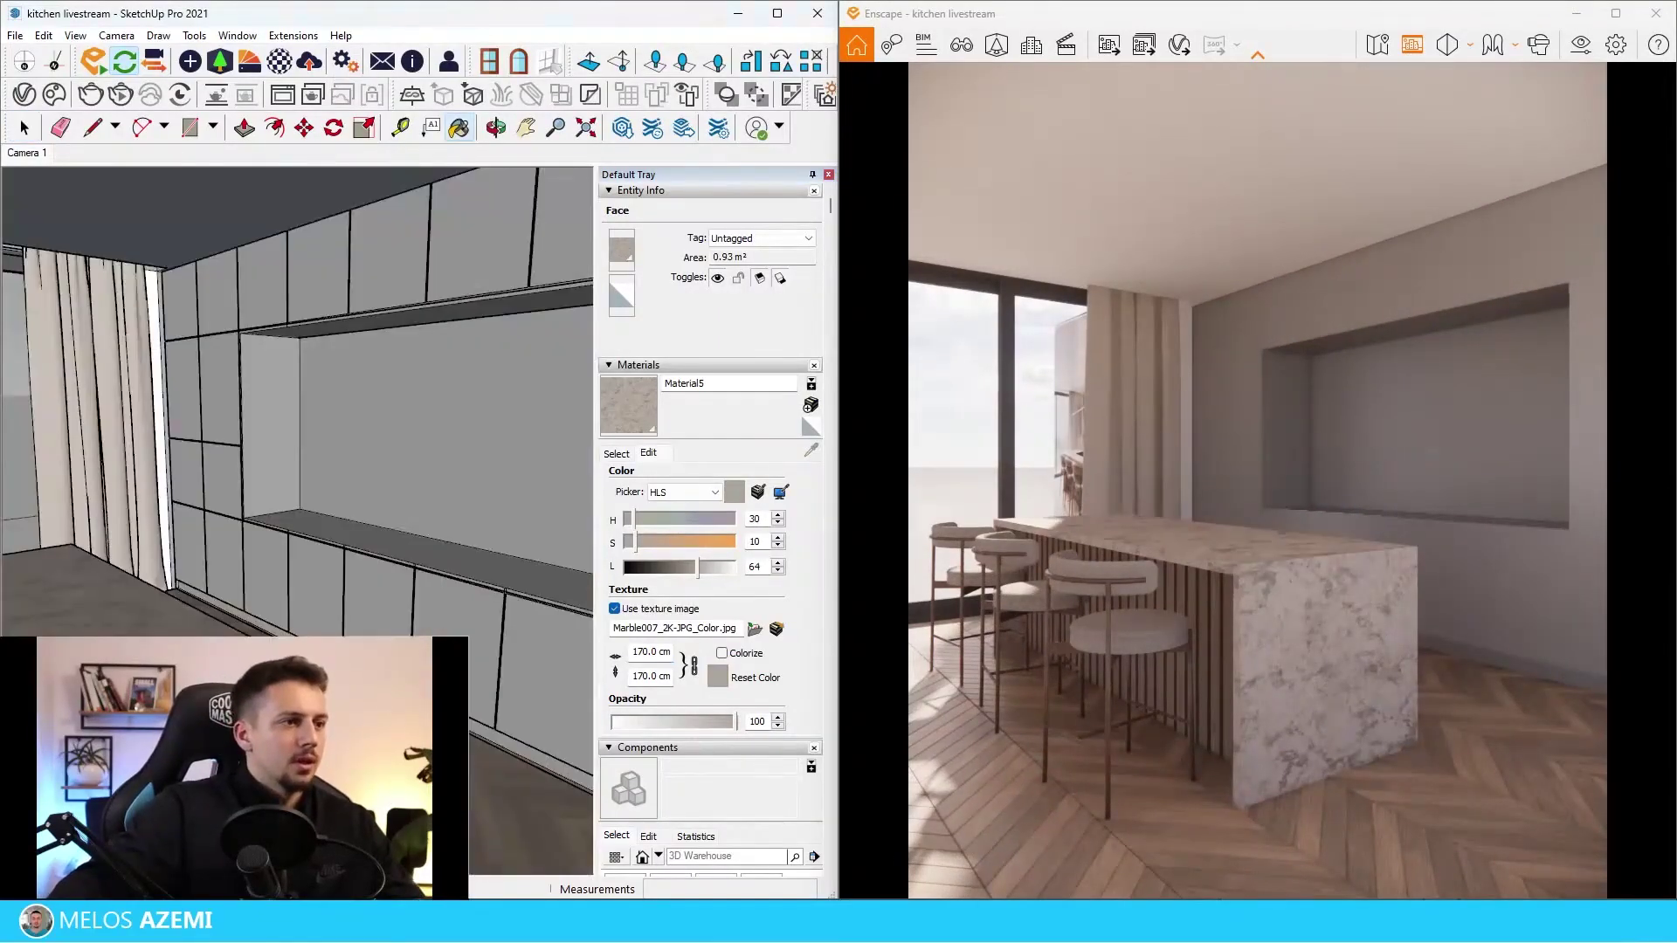
Apply the same marble material to the recessed backsplash niche in the wall cabinets.
middle_drag(511, 515, 401, 521)
scroll(327, 516, up, 4)
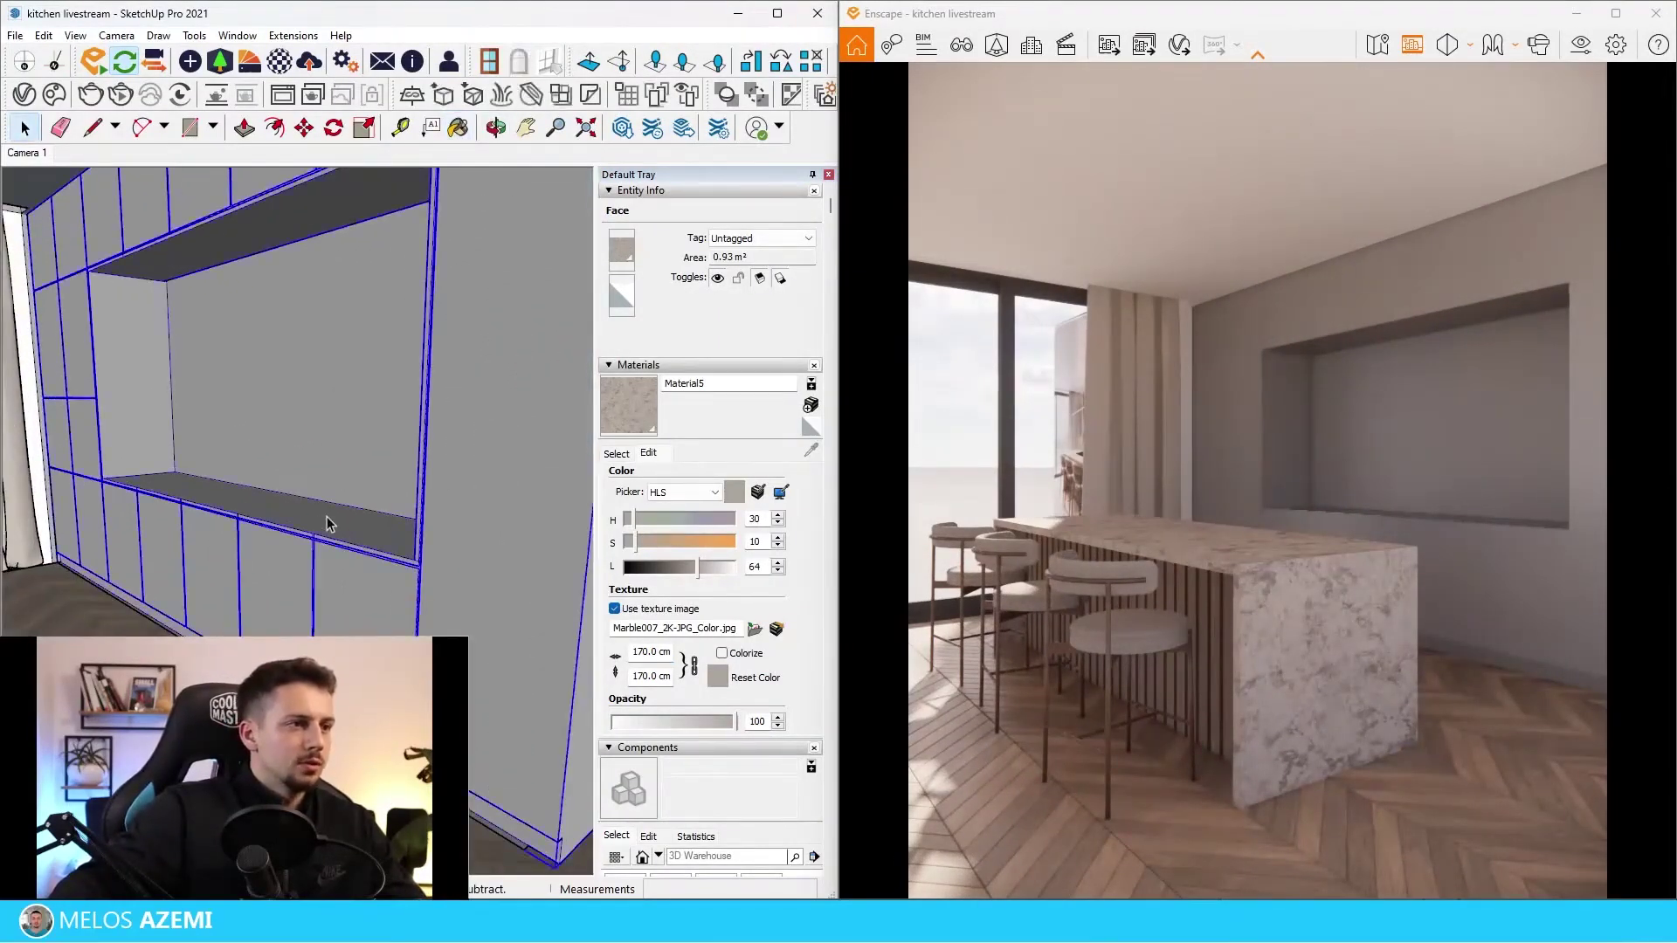
click(347, 519)
key(b)
click(441, 563)
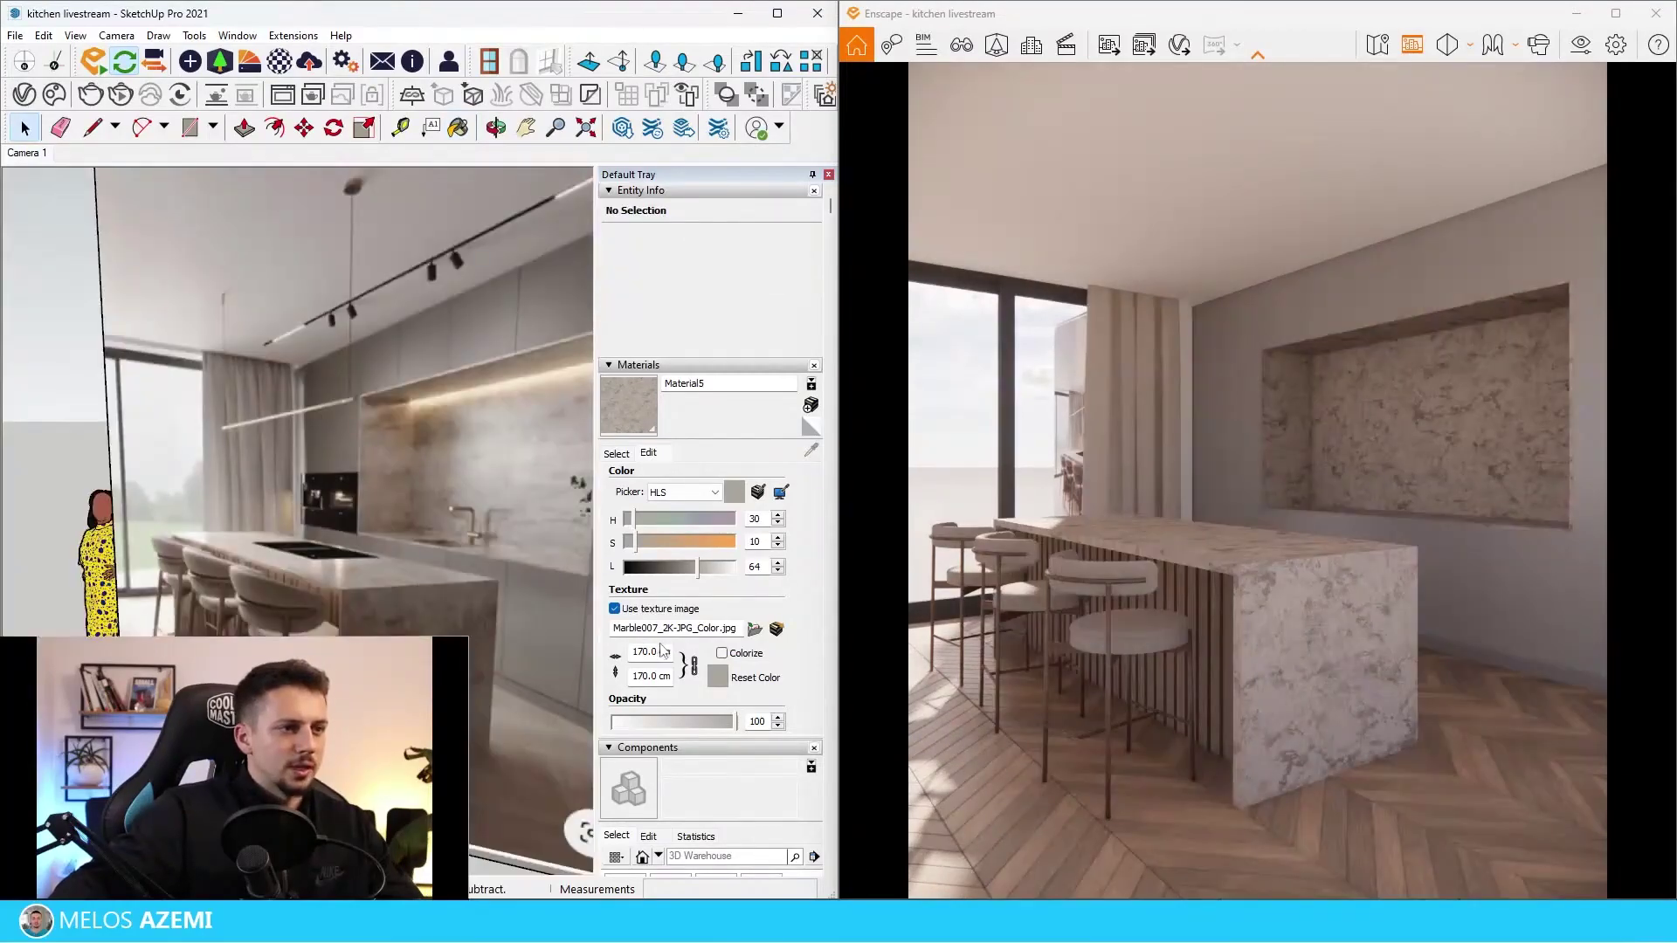
Enlarge the marble texture to 230 cm and, in the Enscape material editor, set its image fade to 70% with a light beige albedo colour.
double_click(640, 651)
text(230)
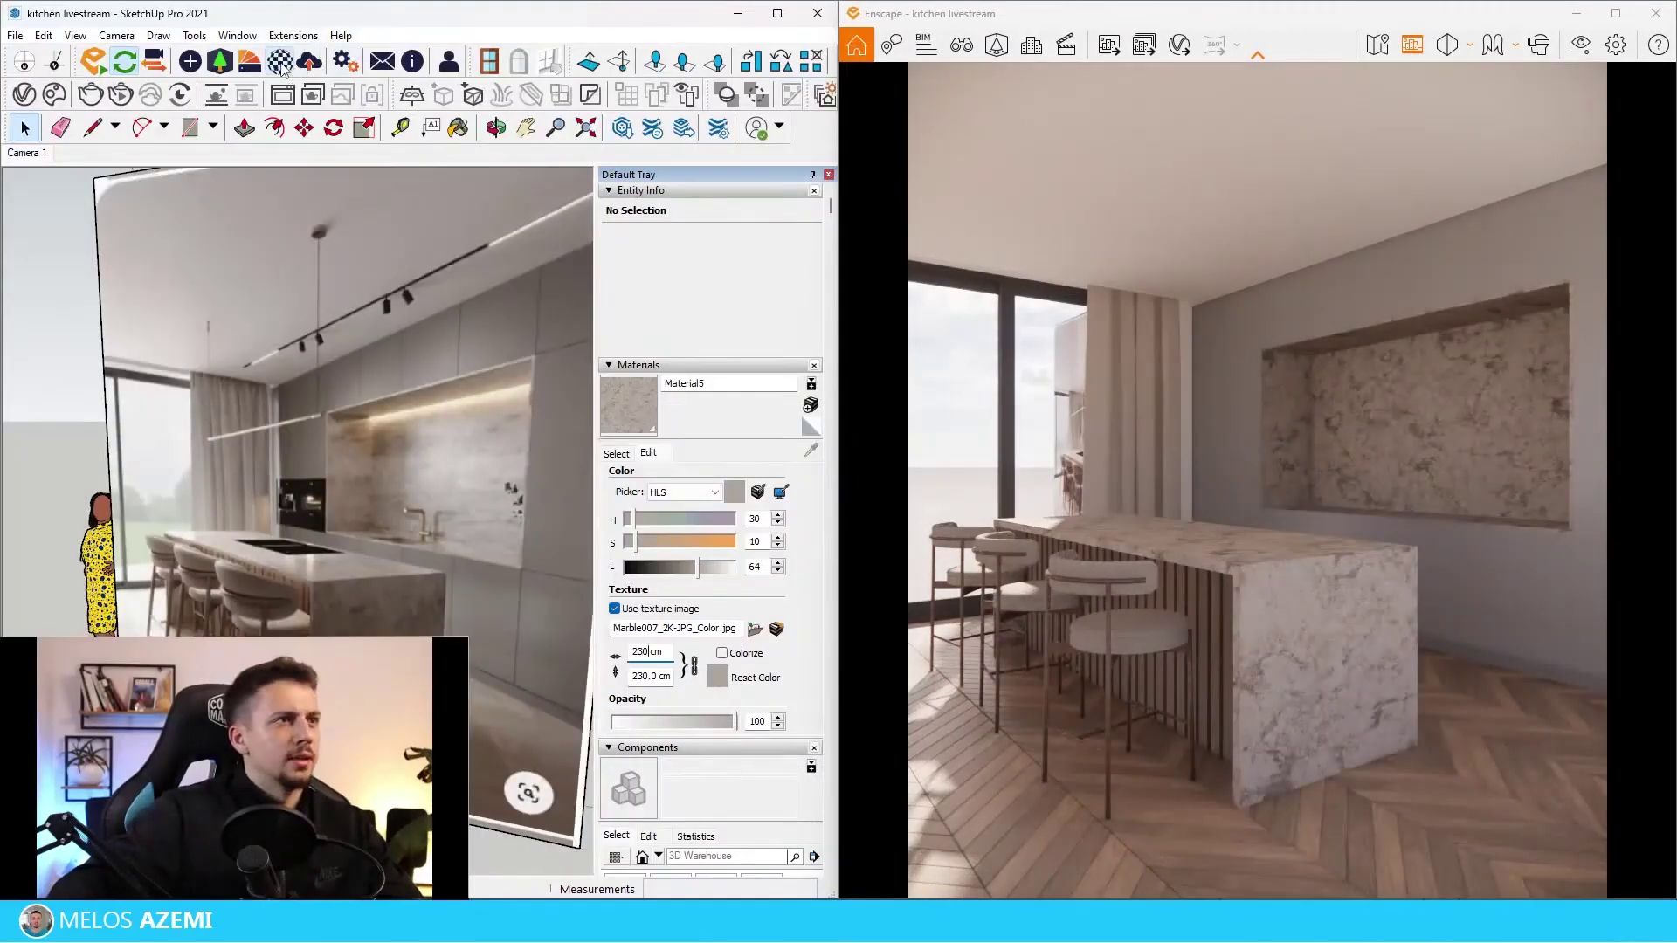
click(280, 63)
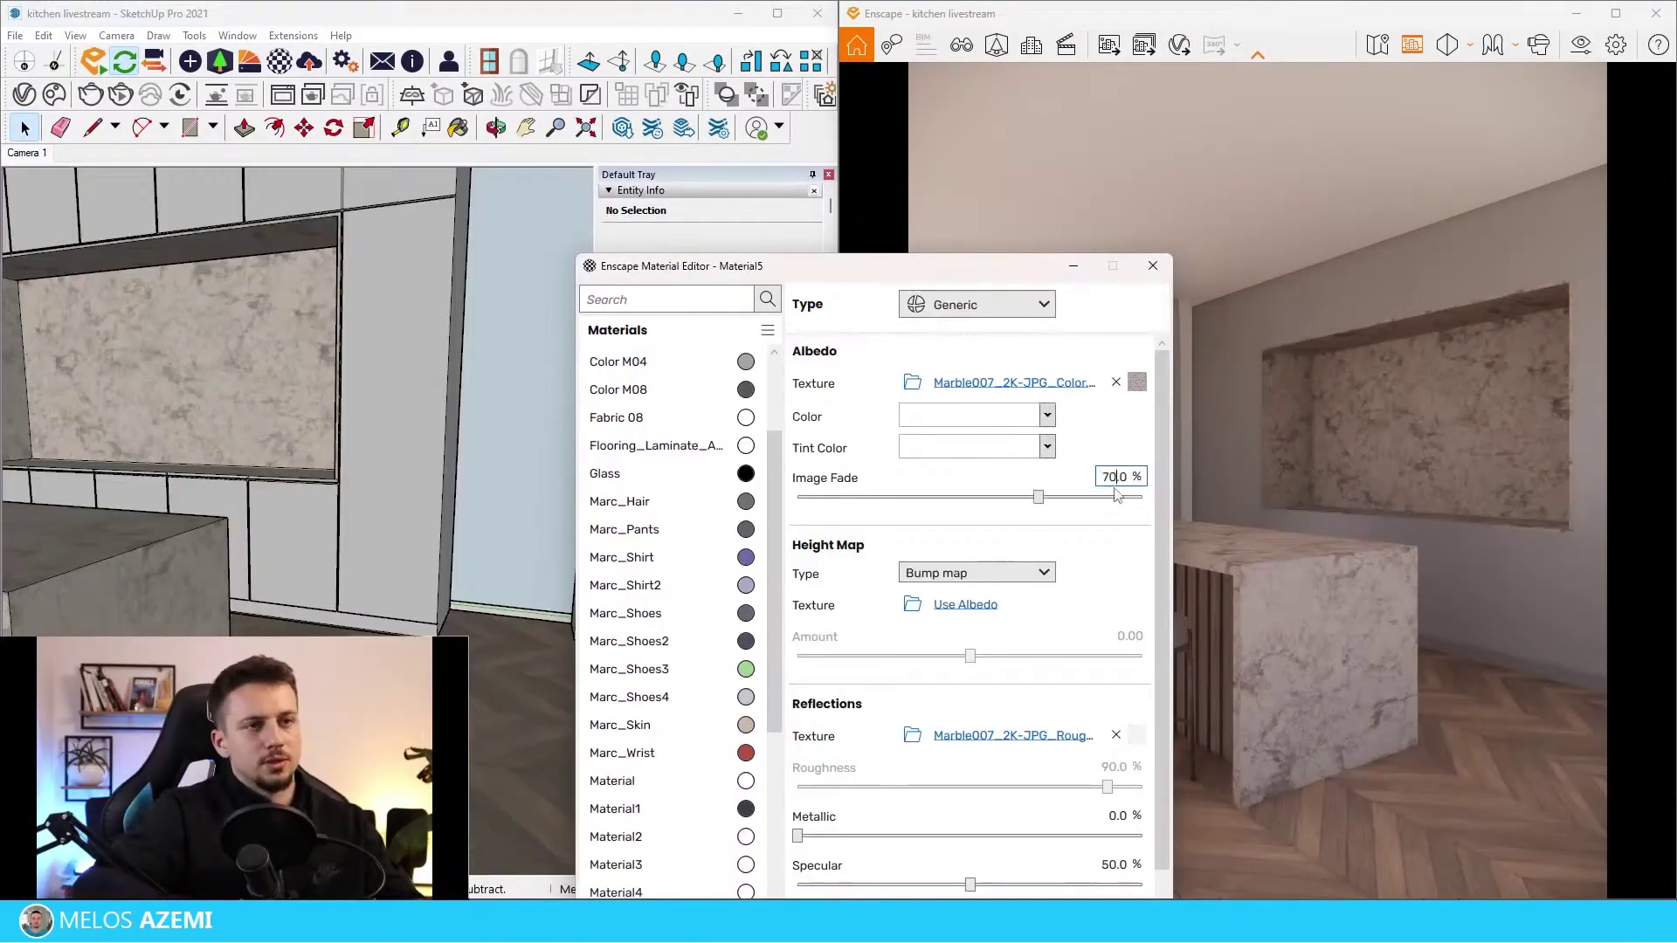
click(716, 510)
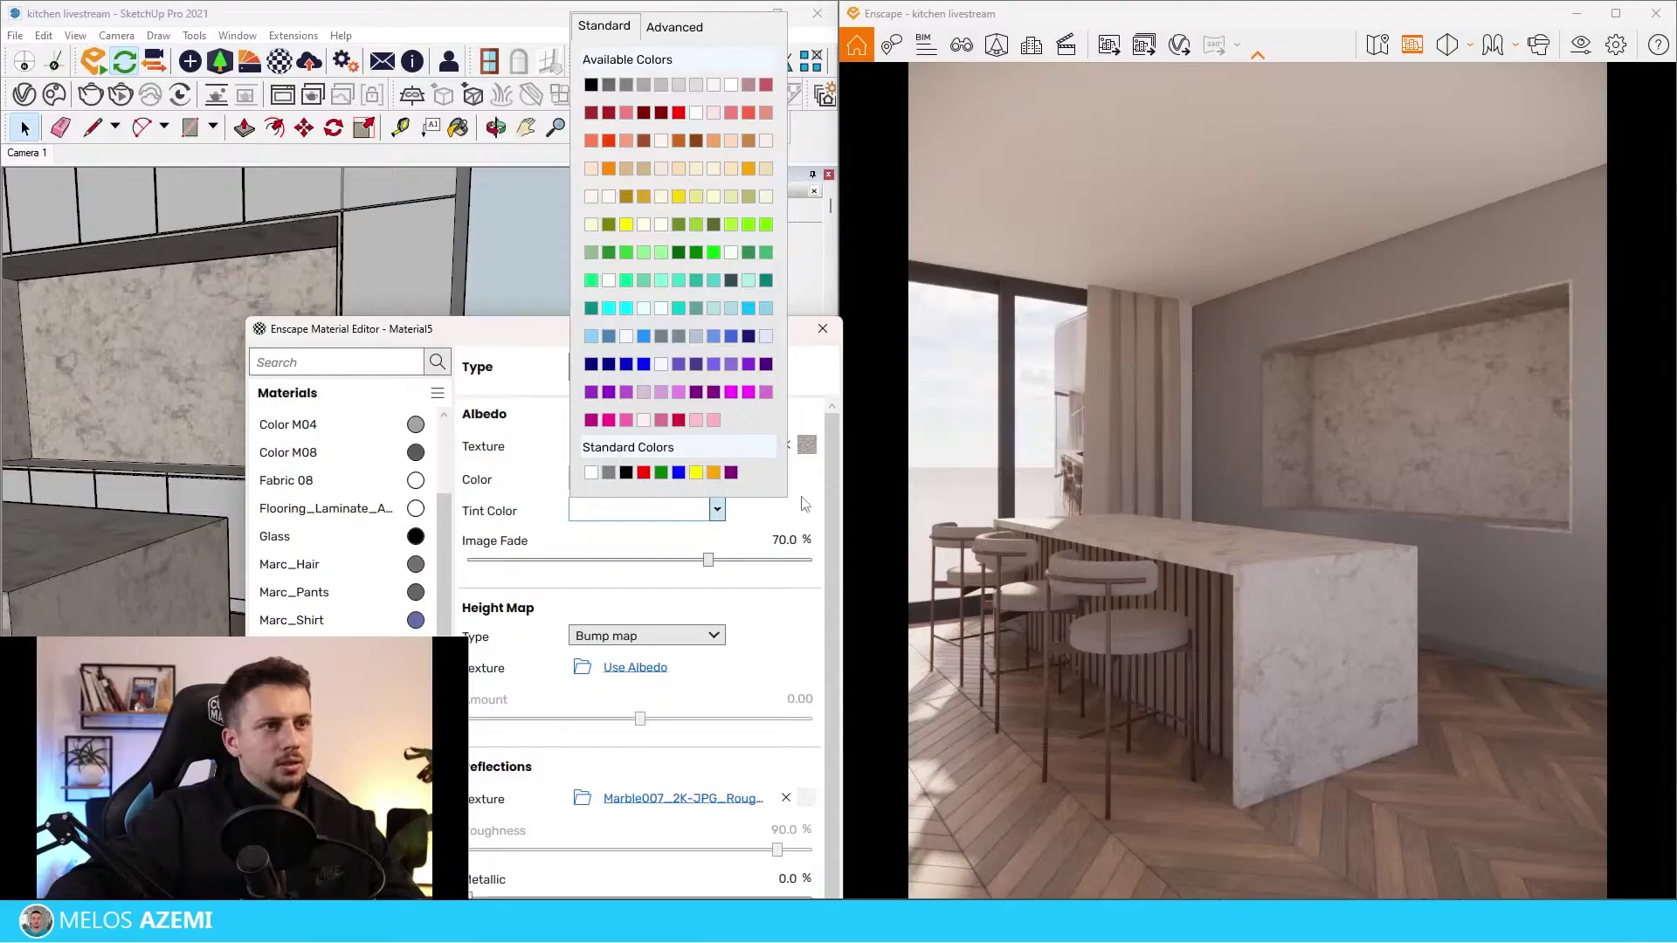
click(716, 478)
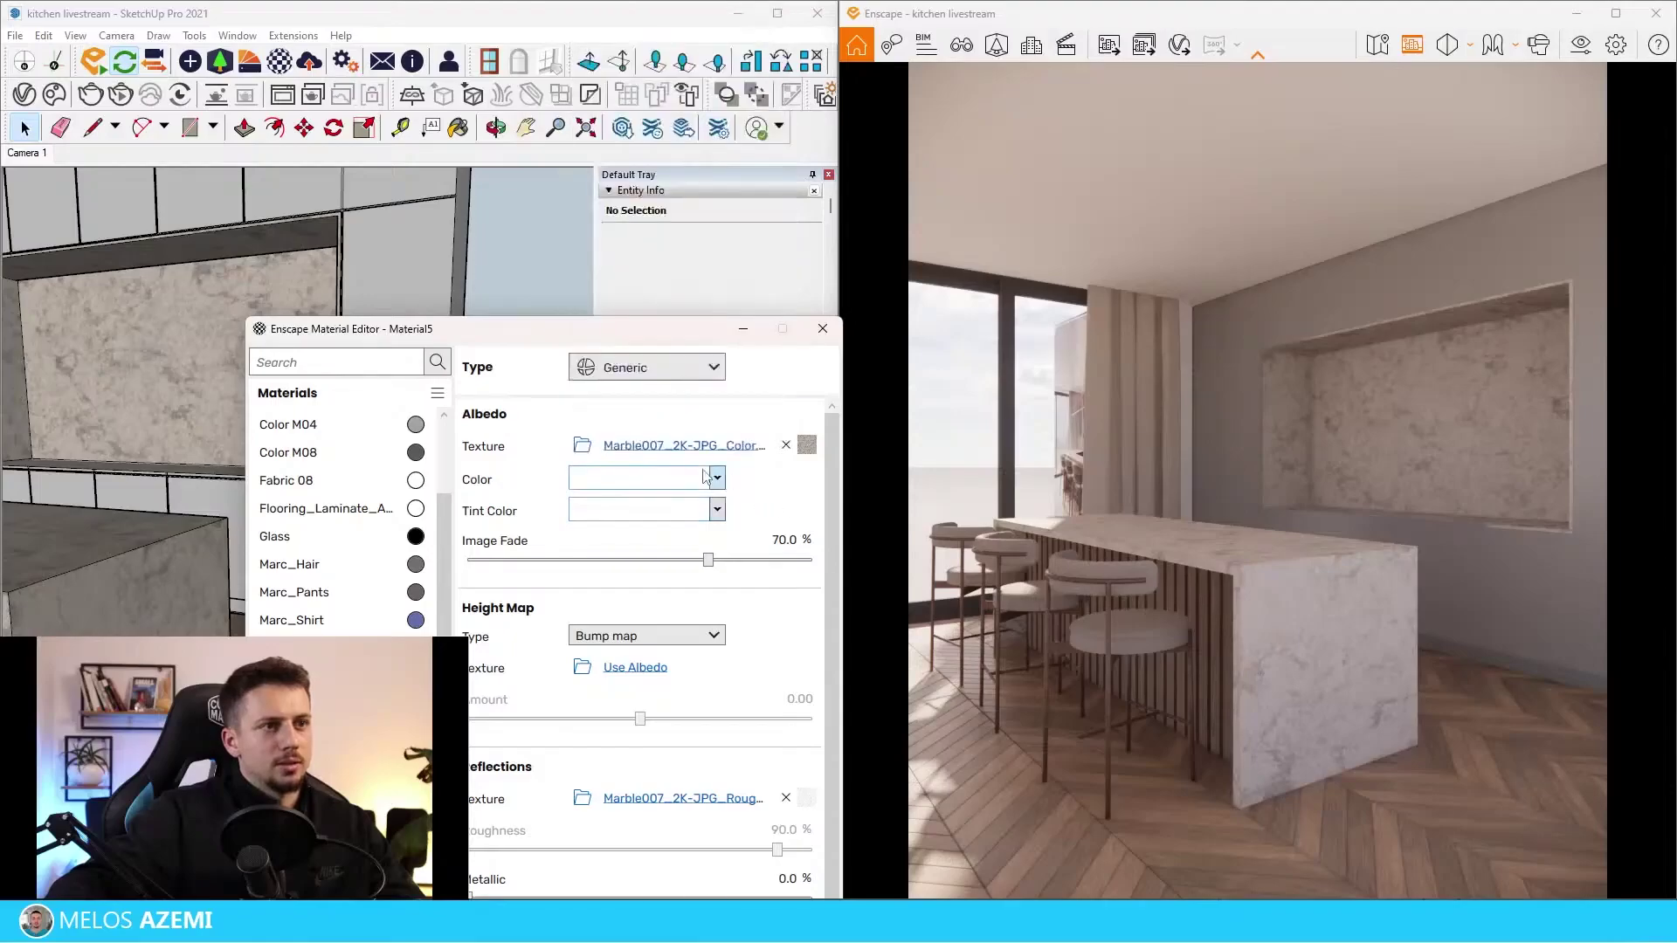
click(696, 422)
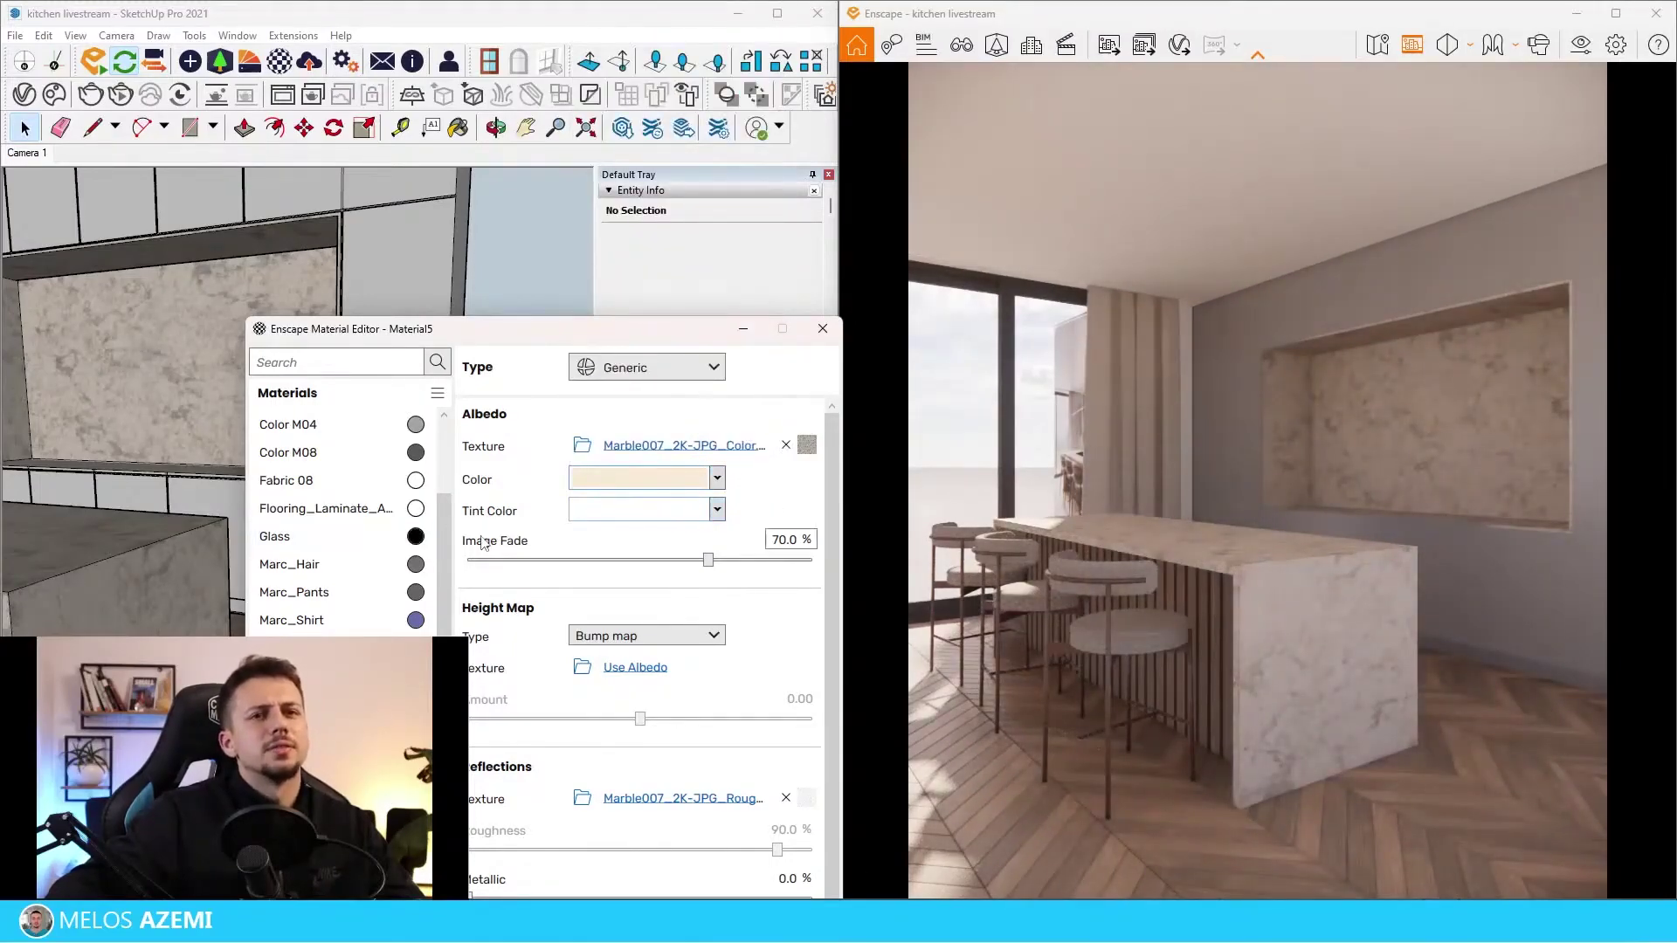
click(805, 325)
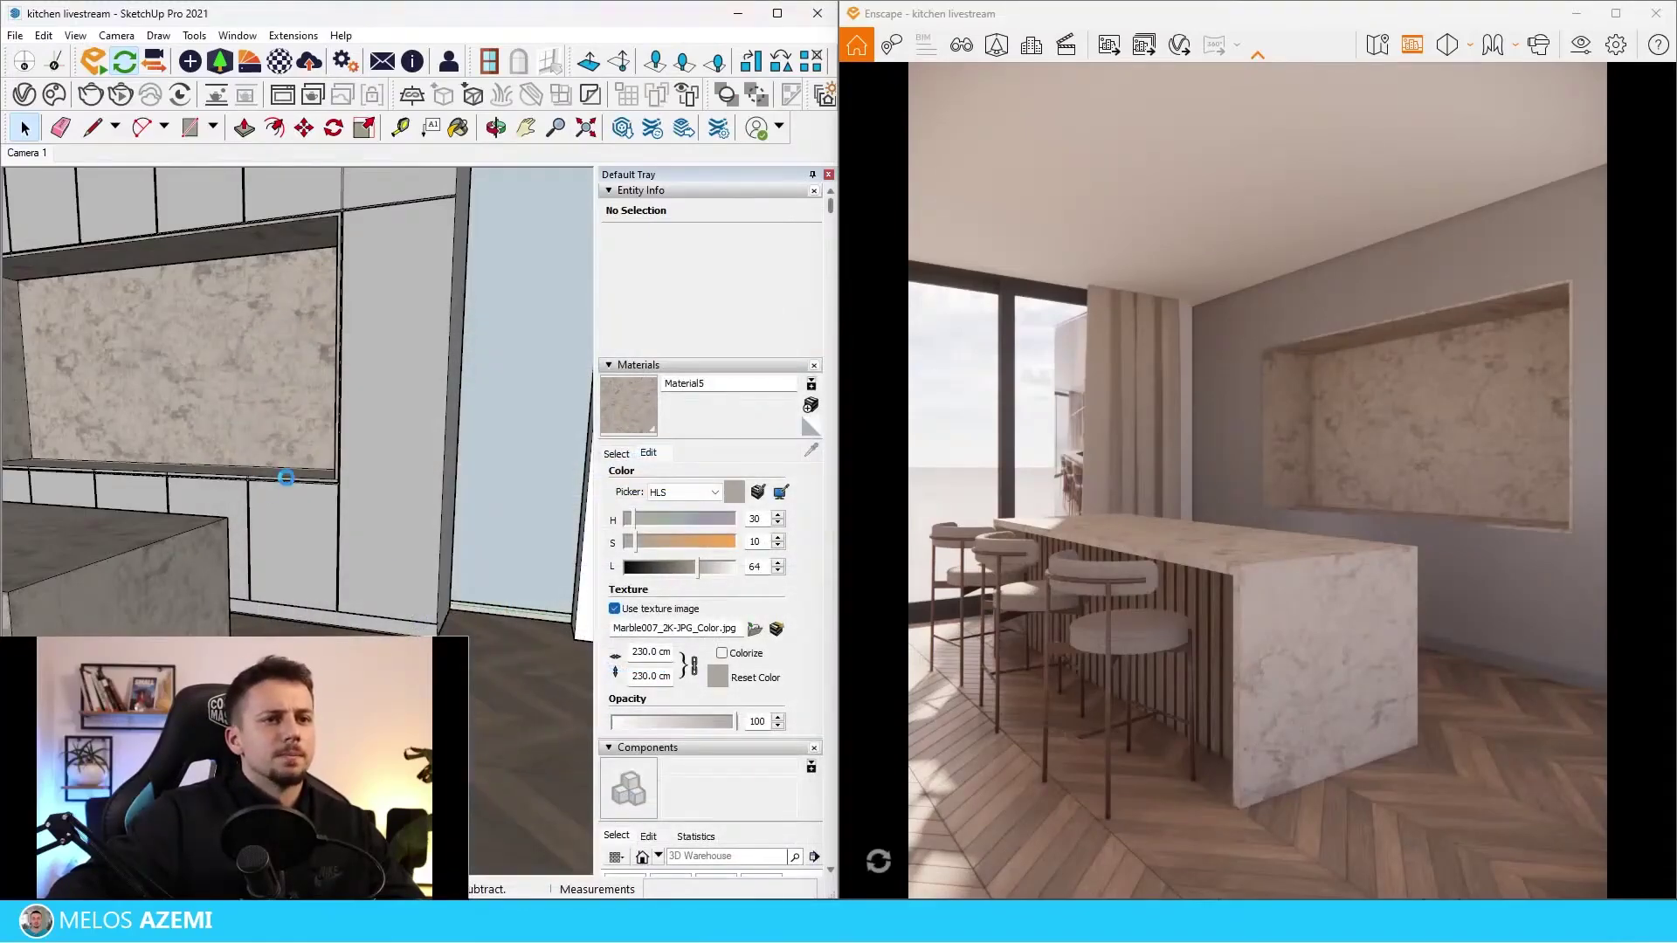
Recolour the floor's Wood 02, Chevron material to saturation 10 and lightness 56, and open the Enscape material editor.
scroll(510, 633, down, 10)
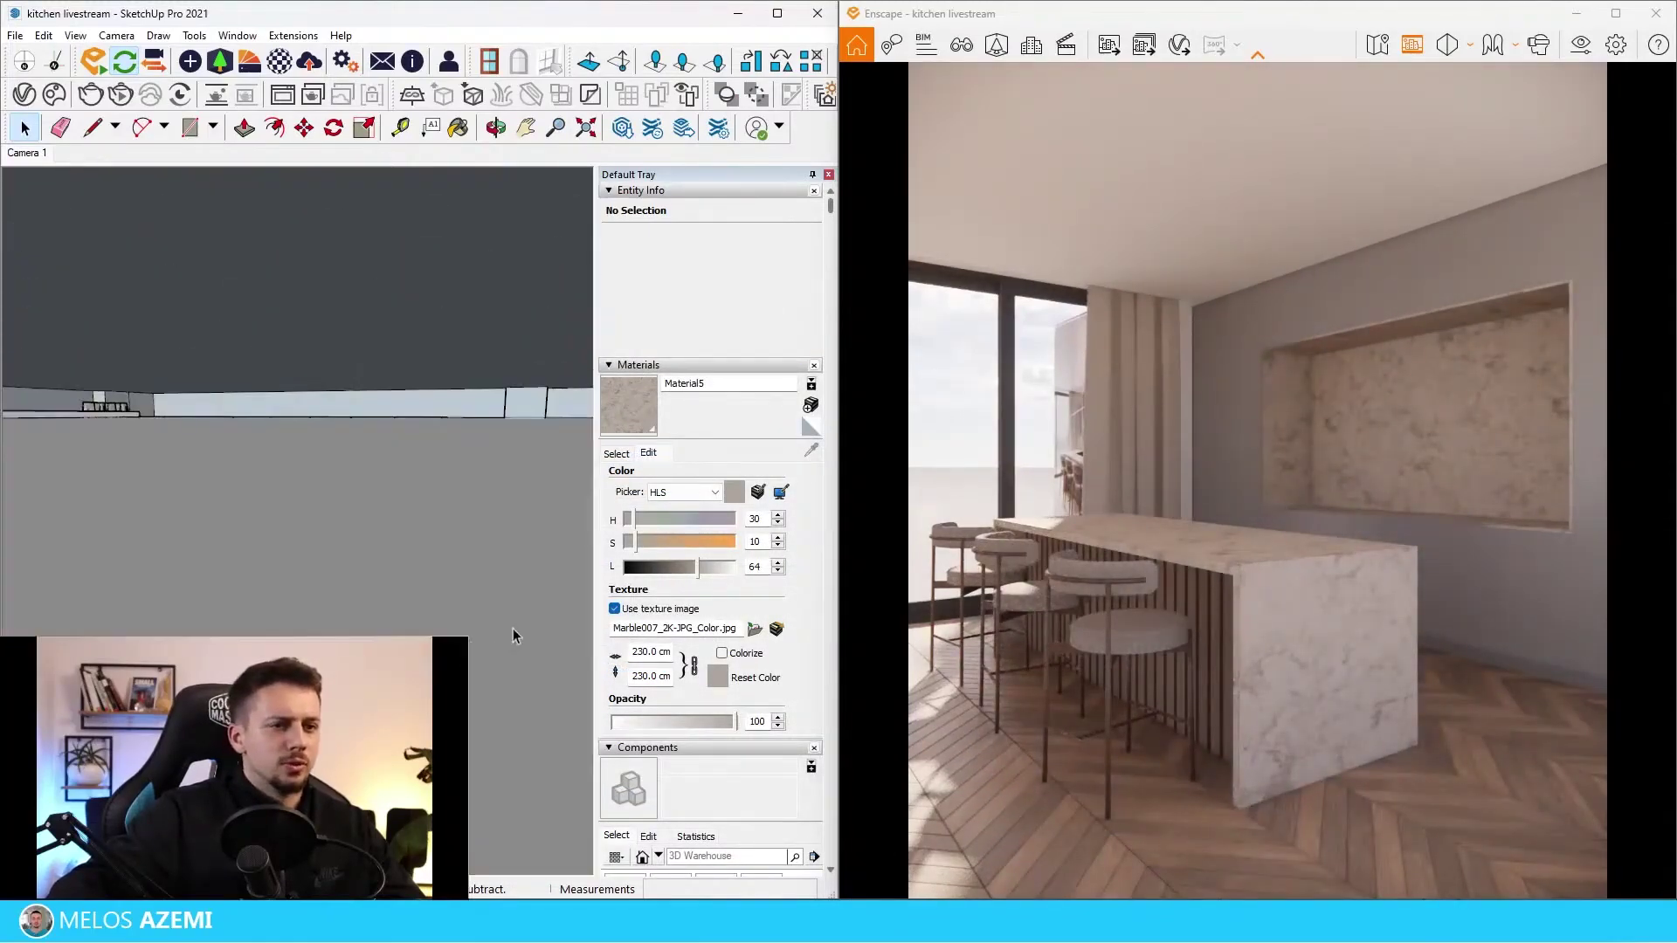
scroll(322, 465, up, 9)
middle_drag(322, 464, 281, 550)
scroll(280, 552, down, 7)
scroll(282, 552, up, 5)
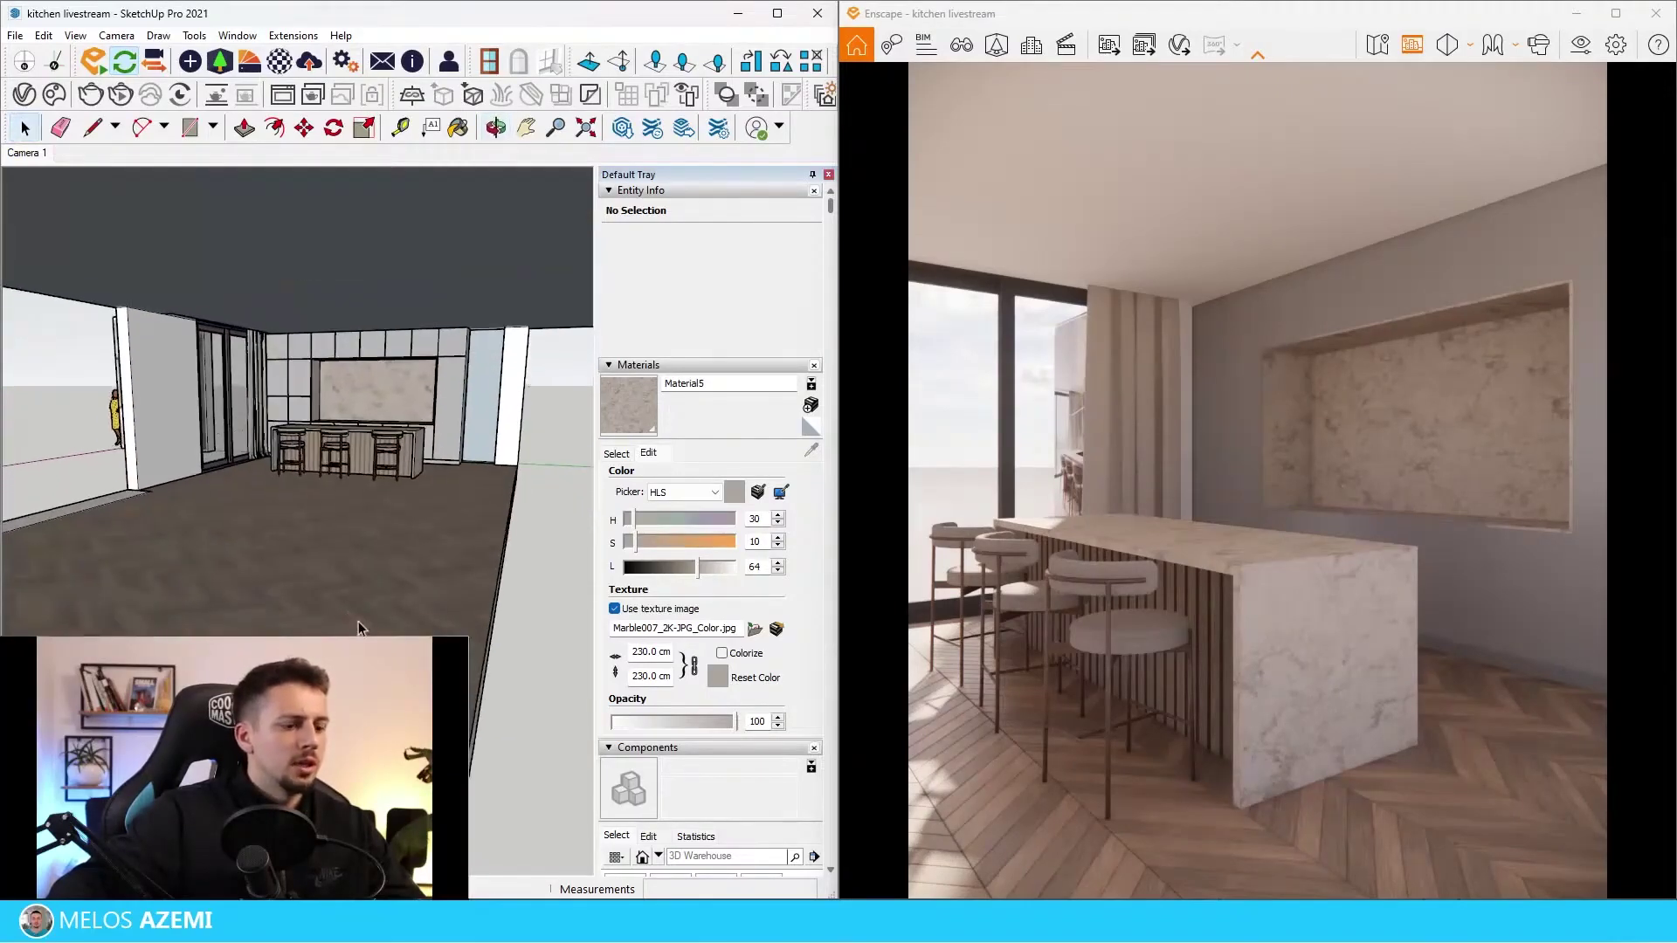
alt+click(393, 586)
click(630, 547)
click(704, 568)
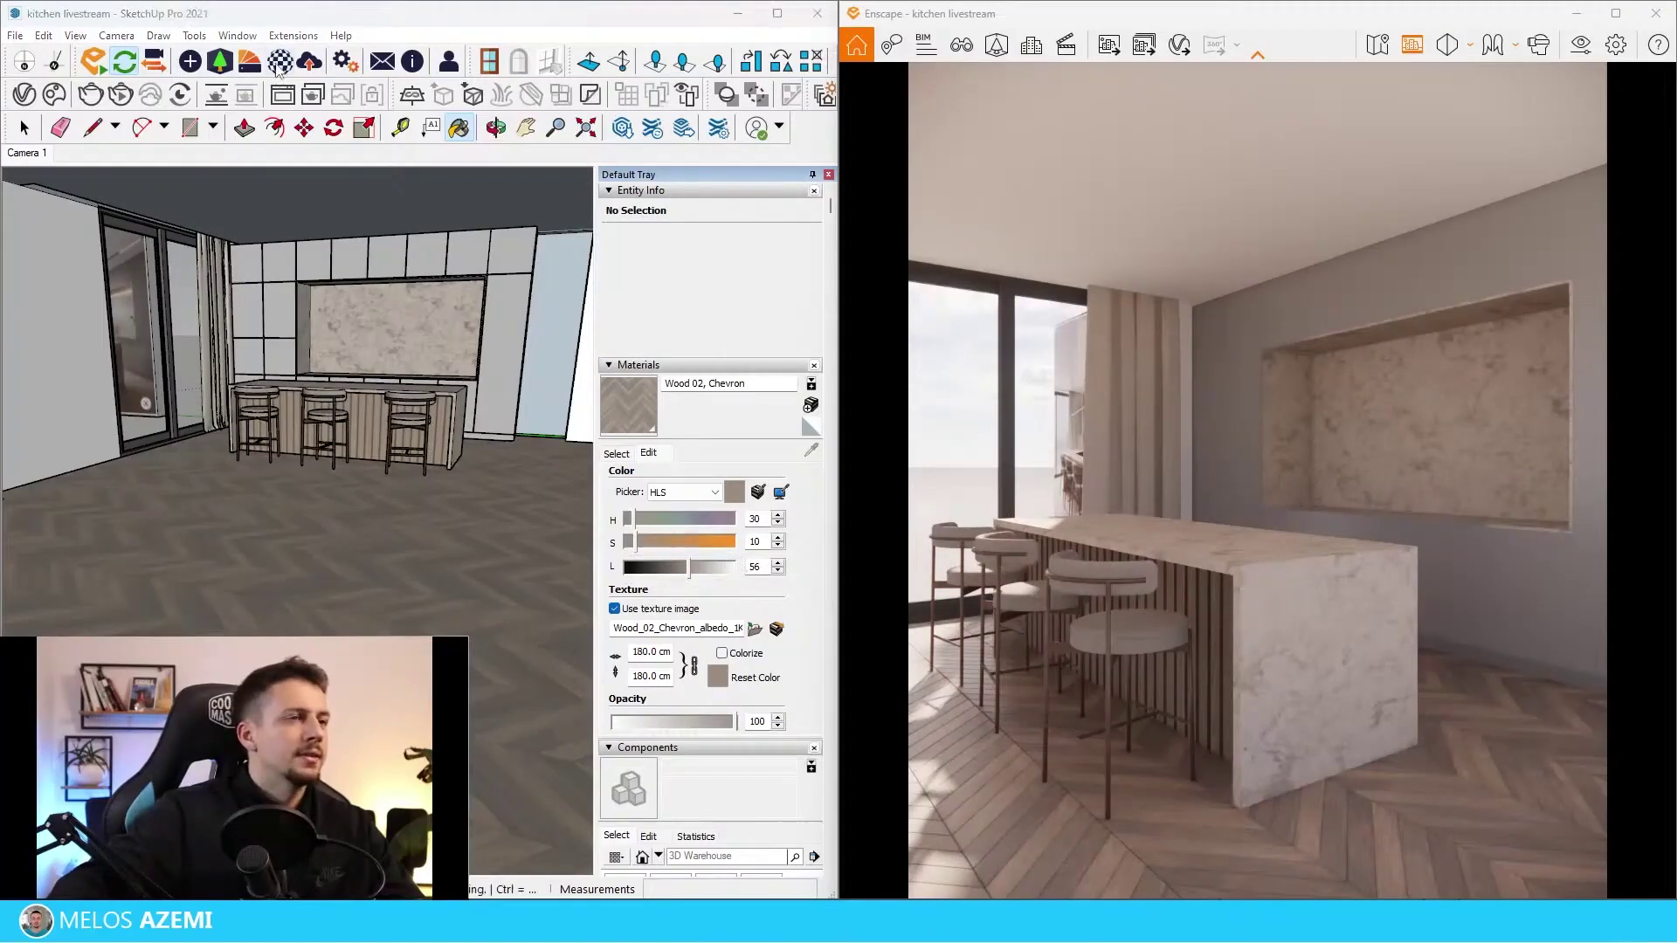
click(279, 63)
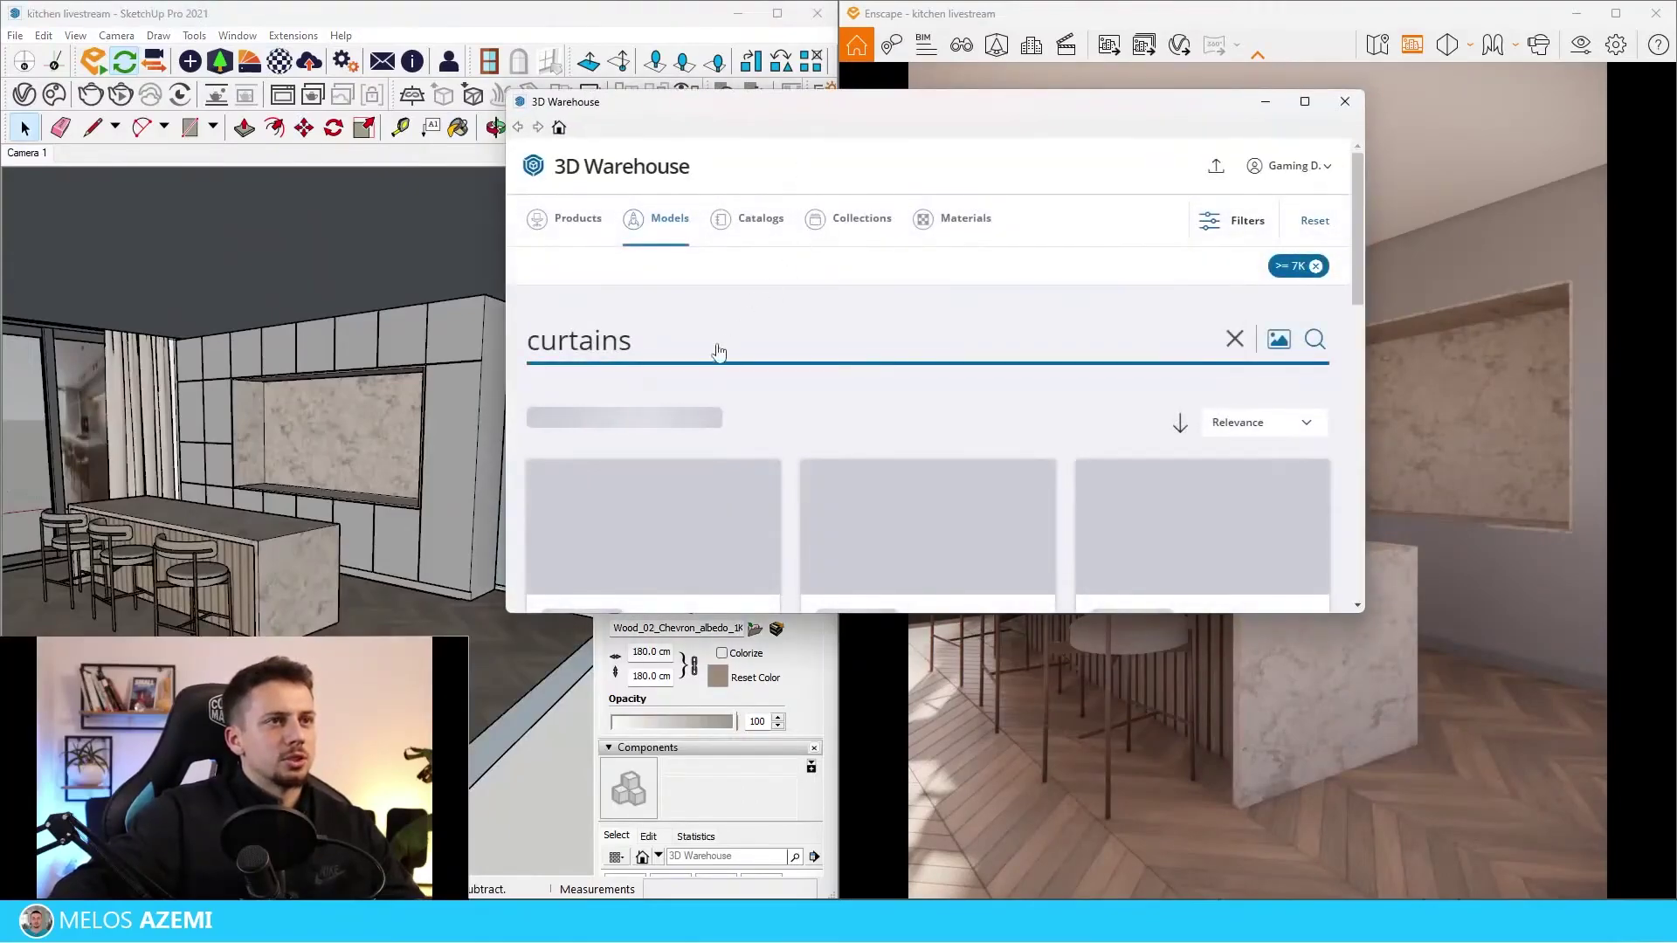
Find a magnetic track light with a single spotlight in the 3D Warehouse, load it into the model and place it on the ceiling.
scroll(690, 350, down, 3)
click(638, 341)
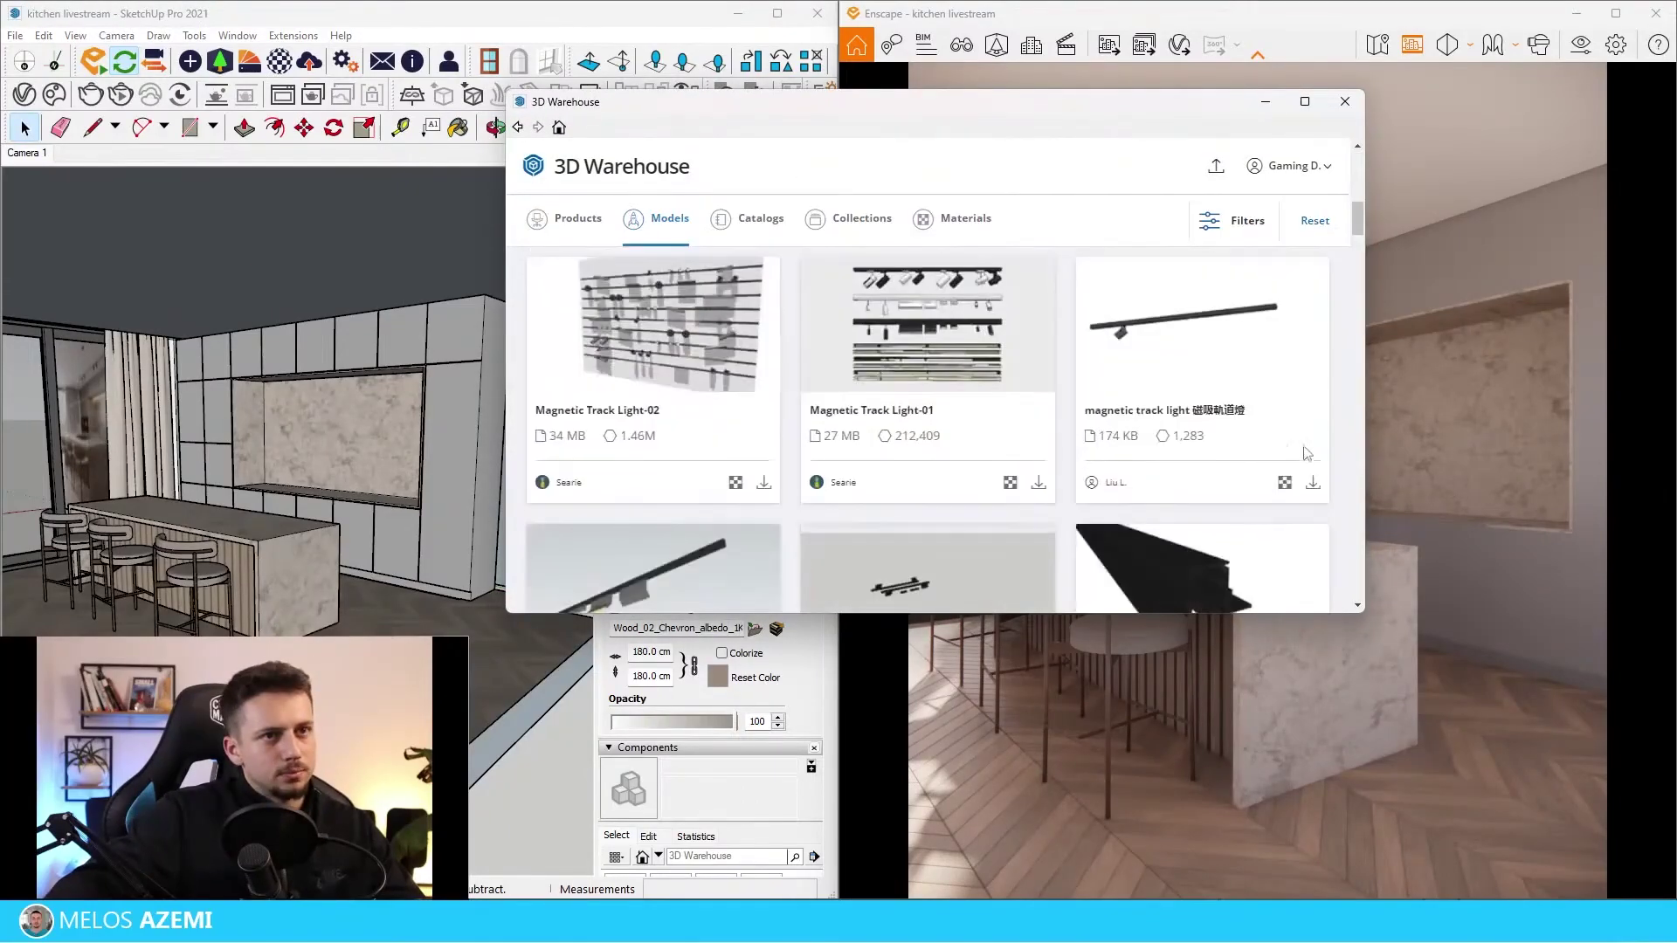
click(1312, 482)
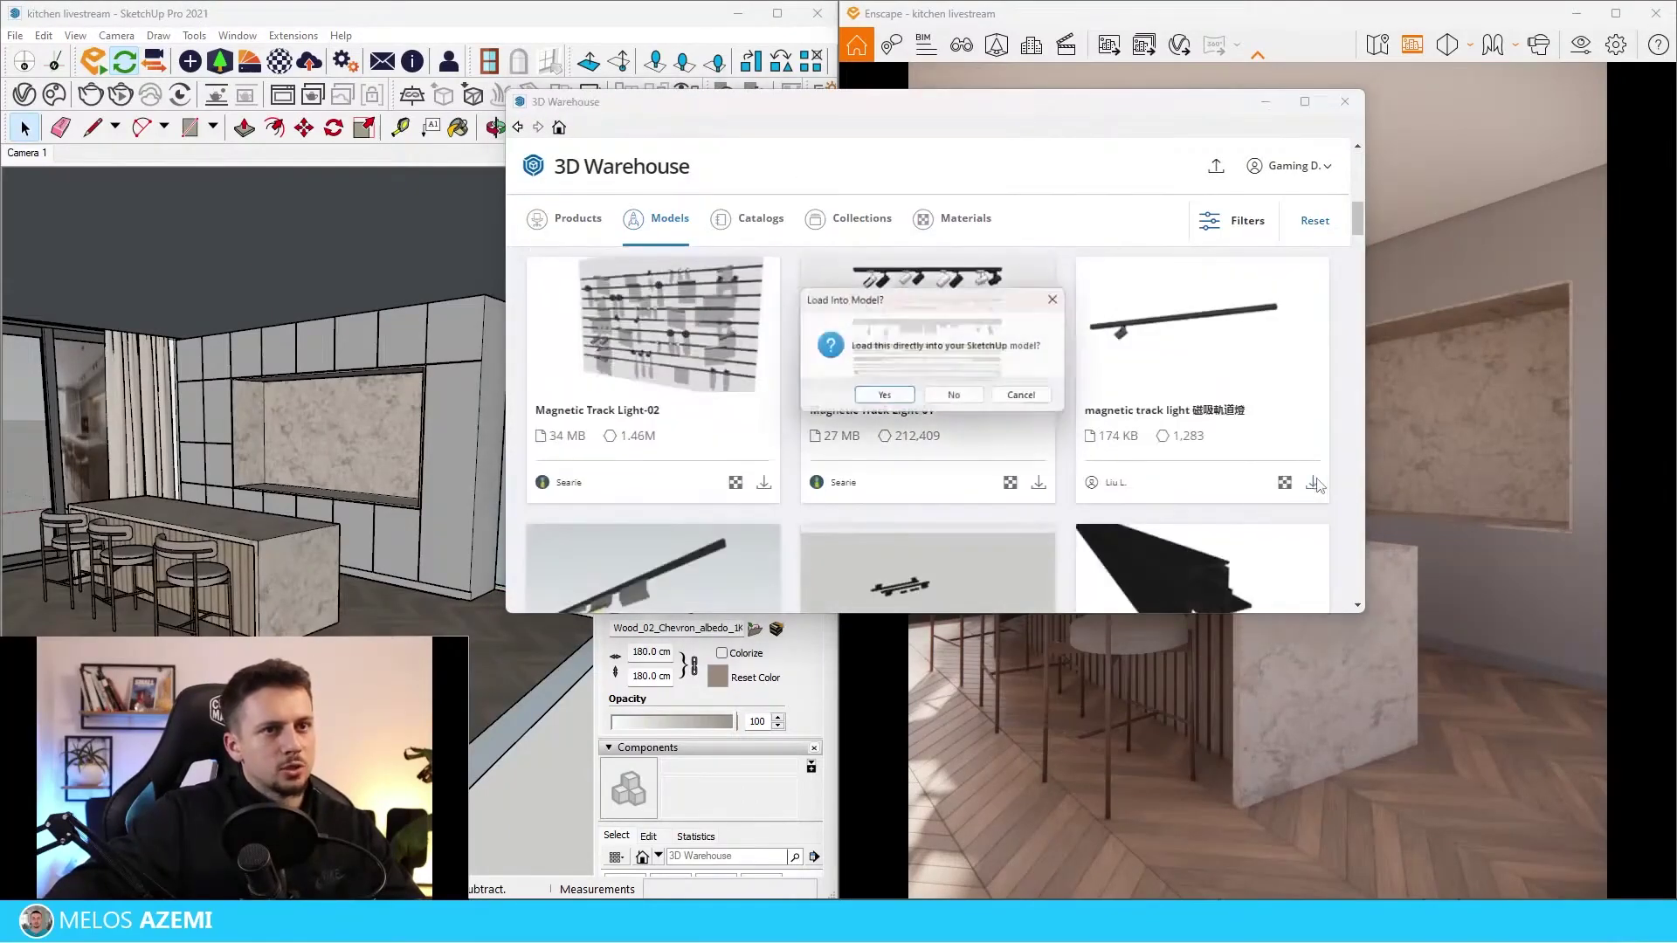
click(884, 399)
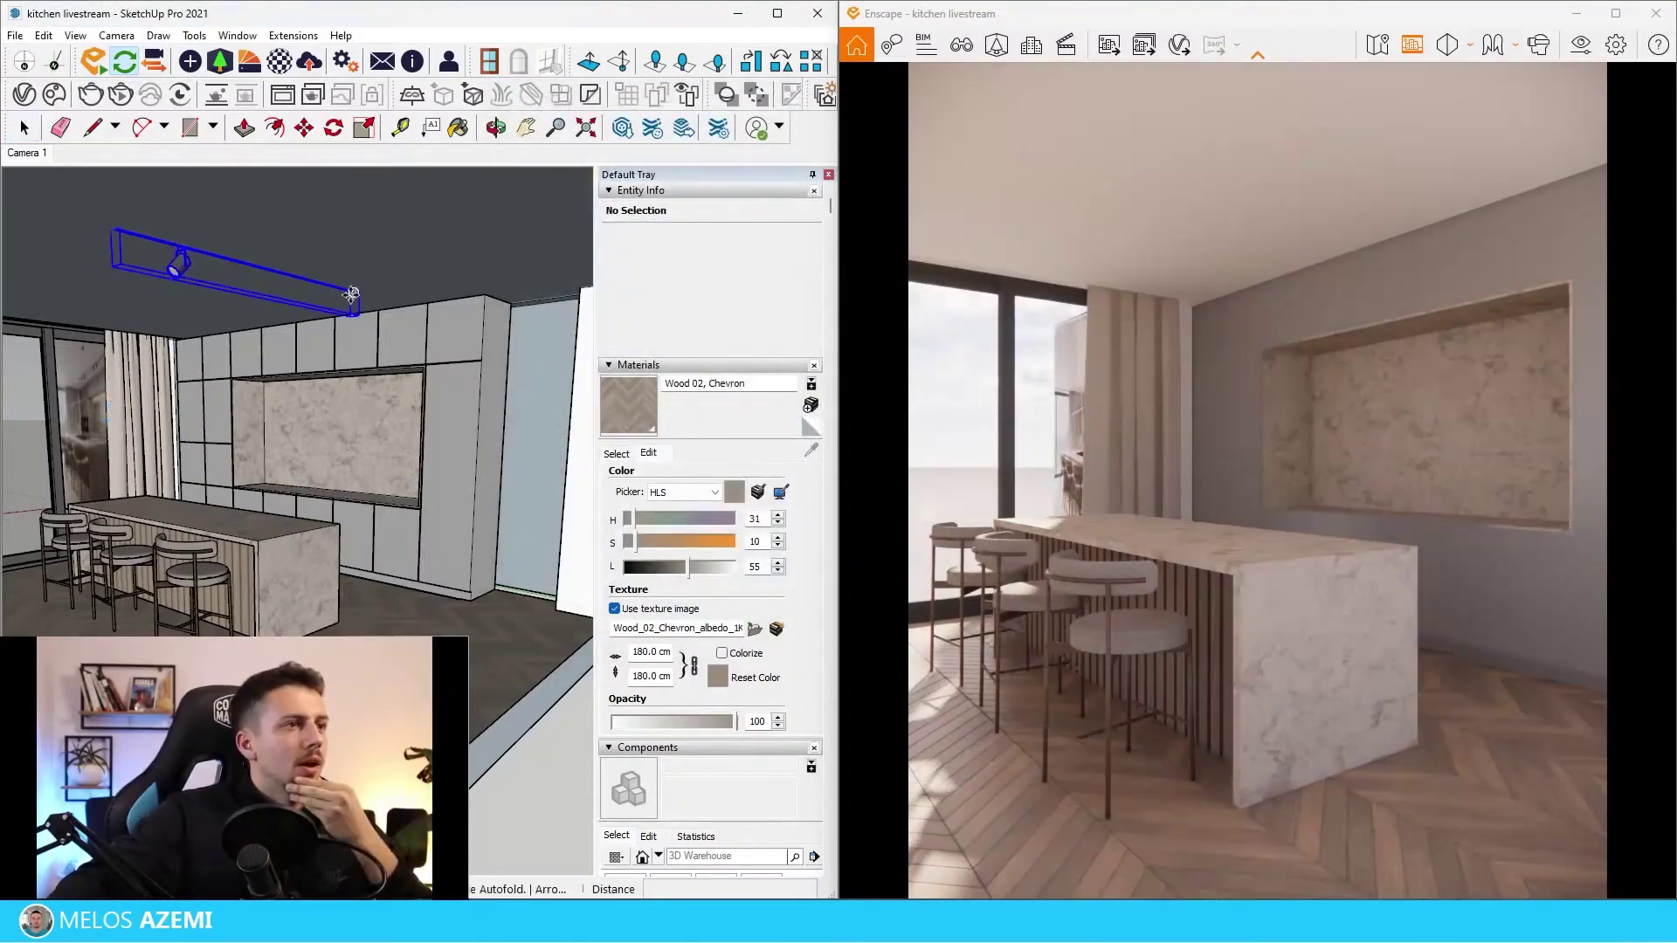
click(350, 295)
Rotate the ceiling track light about its end so it runs parallel to the wall cabinets.
scroll(367, 279, up, 2)
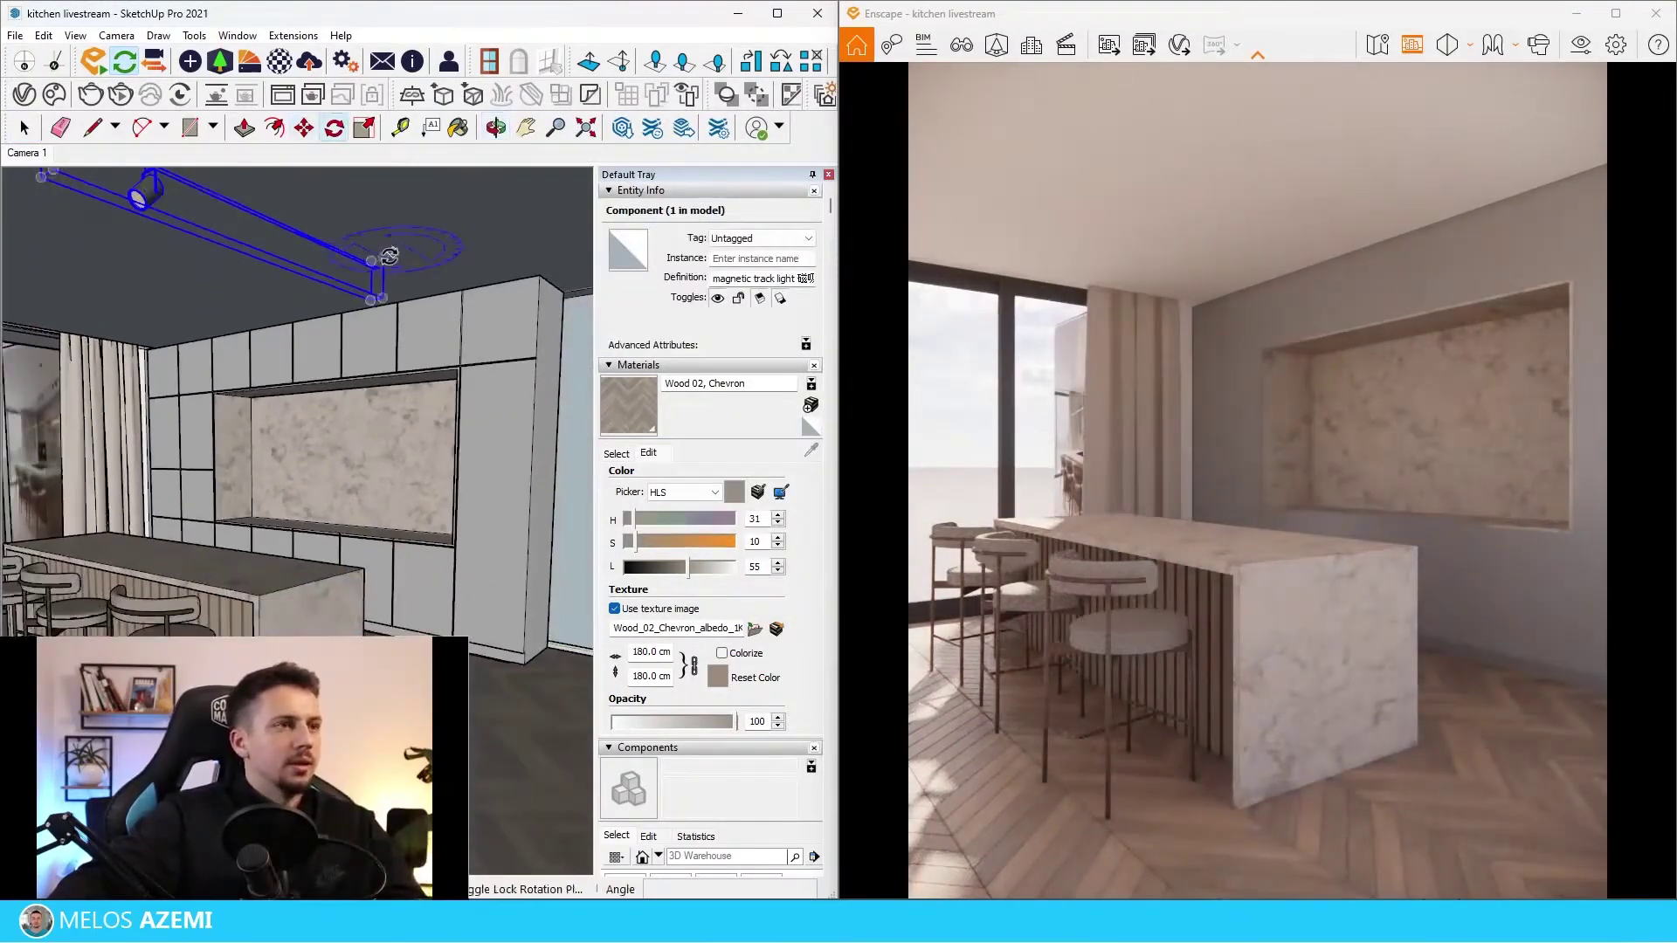
scroll(392, 253, up, 2)
middle_drag(383, 274, 389, 251)
scroll(377, 260, up, 2)
click(375, 262)
click(347, 232)
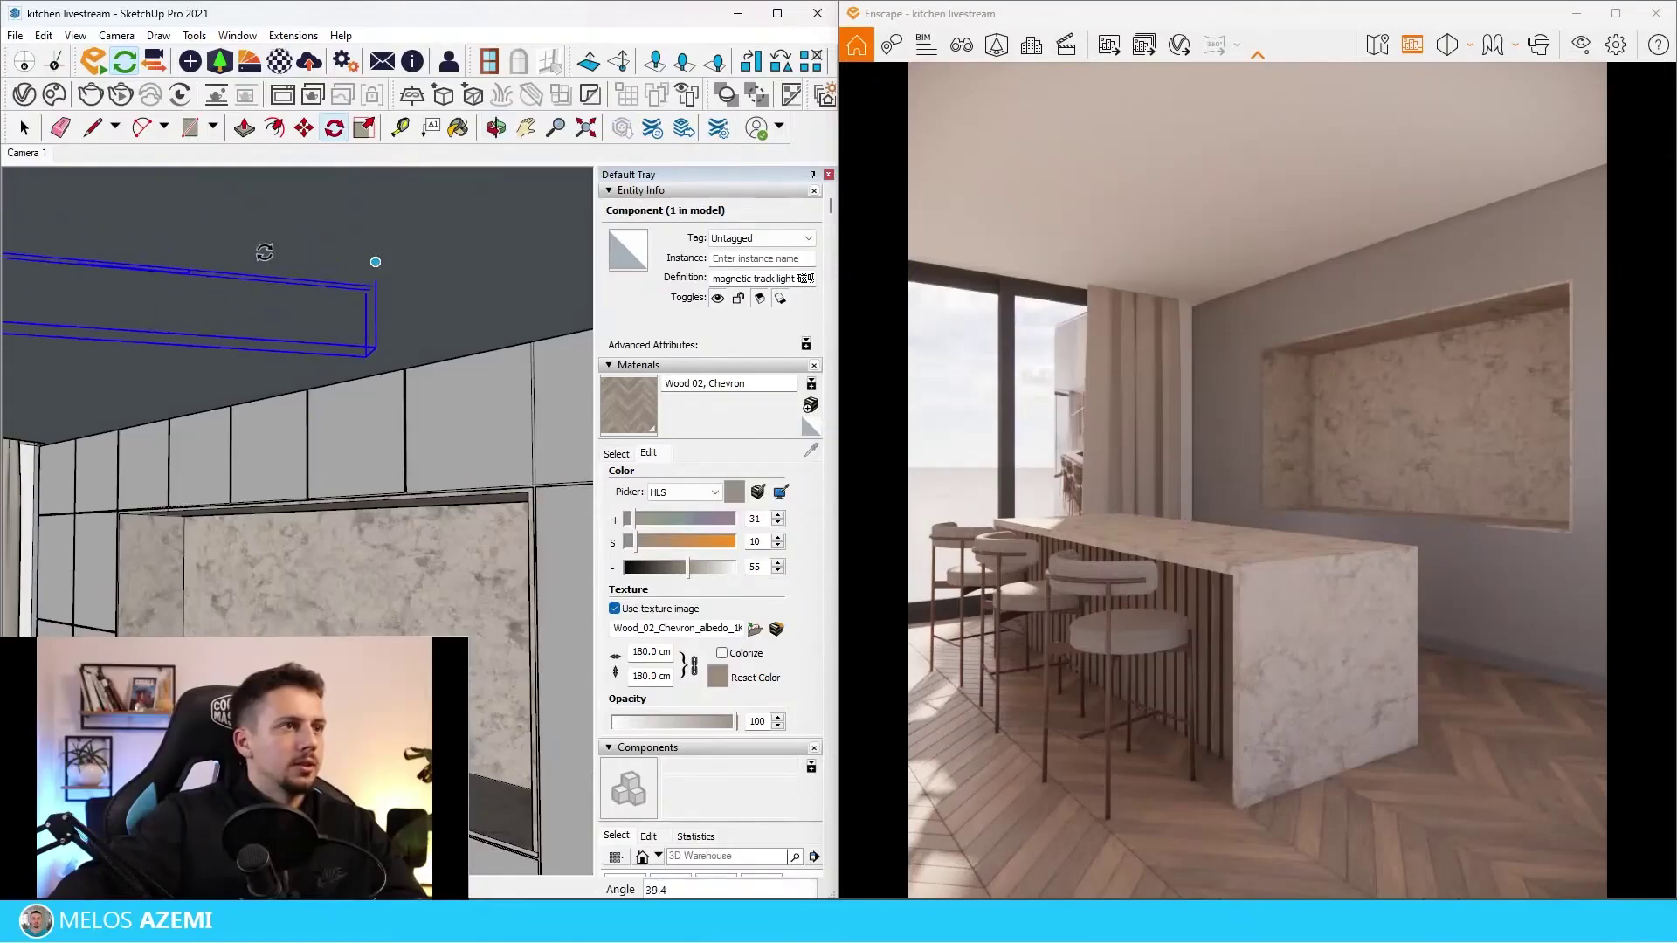
mouse_move(252, 308)
middle_down()
mouse_move(307, 355)
mouse_move(274, 462)
mouse_move(269, 345)
middle_up()
click(268, 345)
Draw a rectangle on the ceiling around the track light's outline and push it upward to form a recess for the track.
key(r)
scroll(315, 358, up, 6)
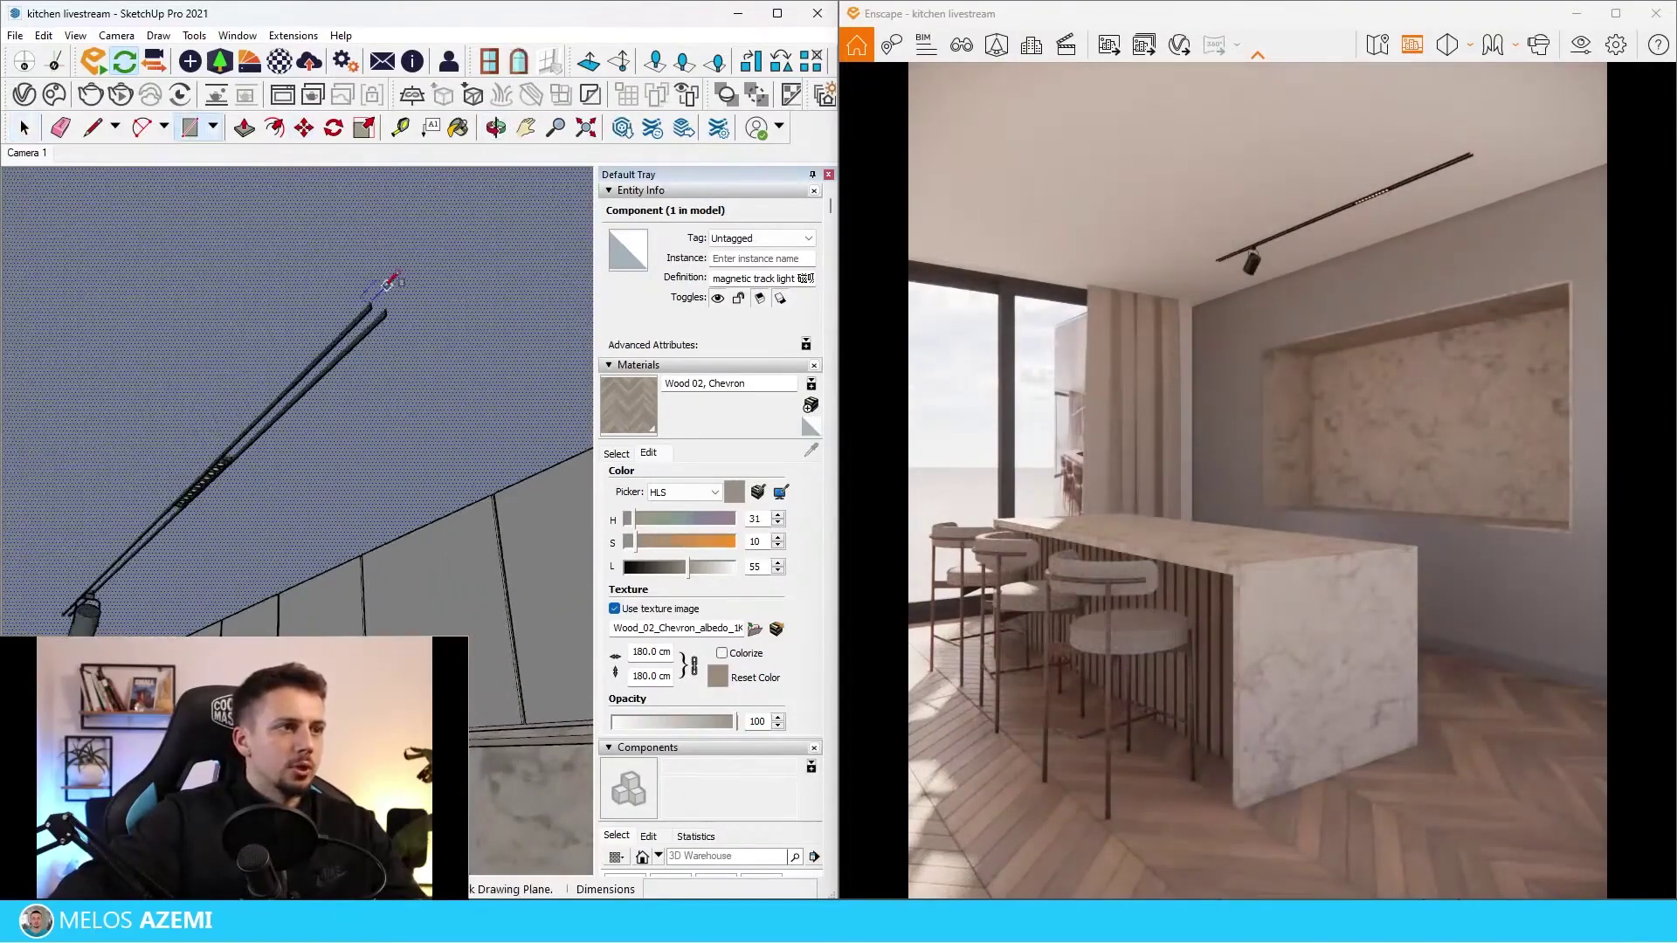
click(328, 356)
scroll(340, 343, down, 5)
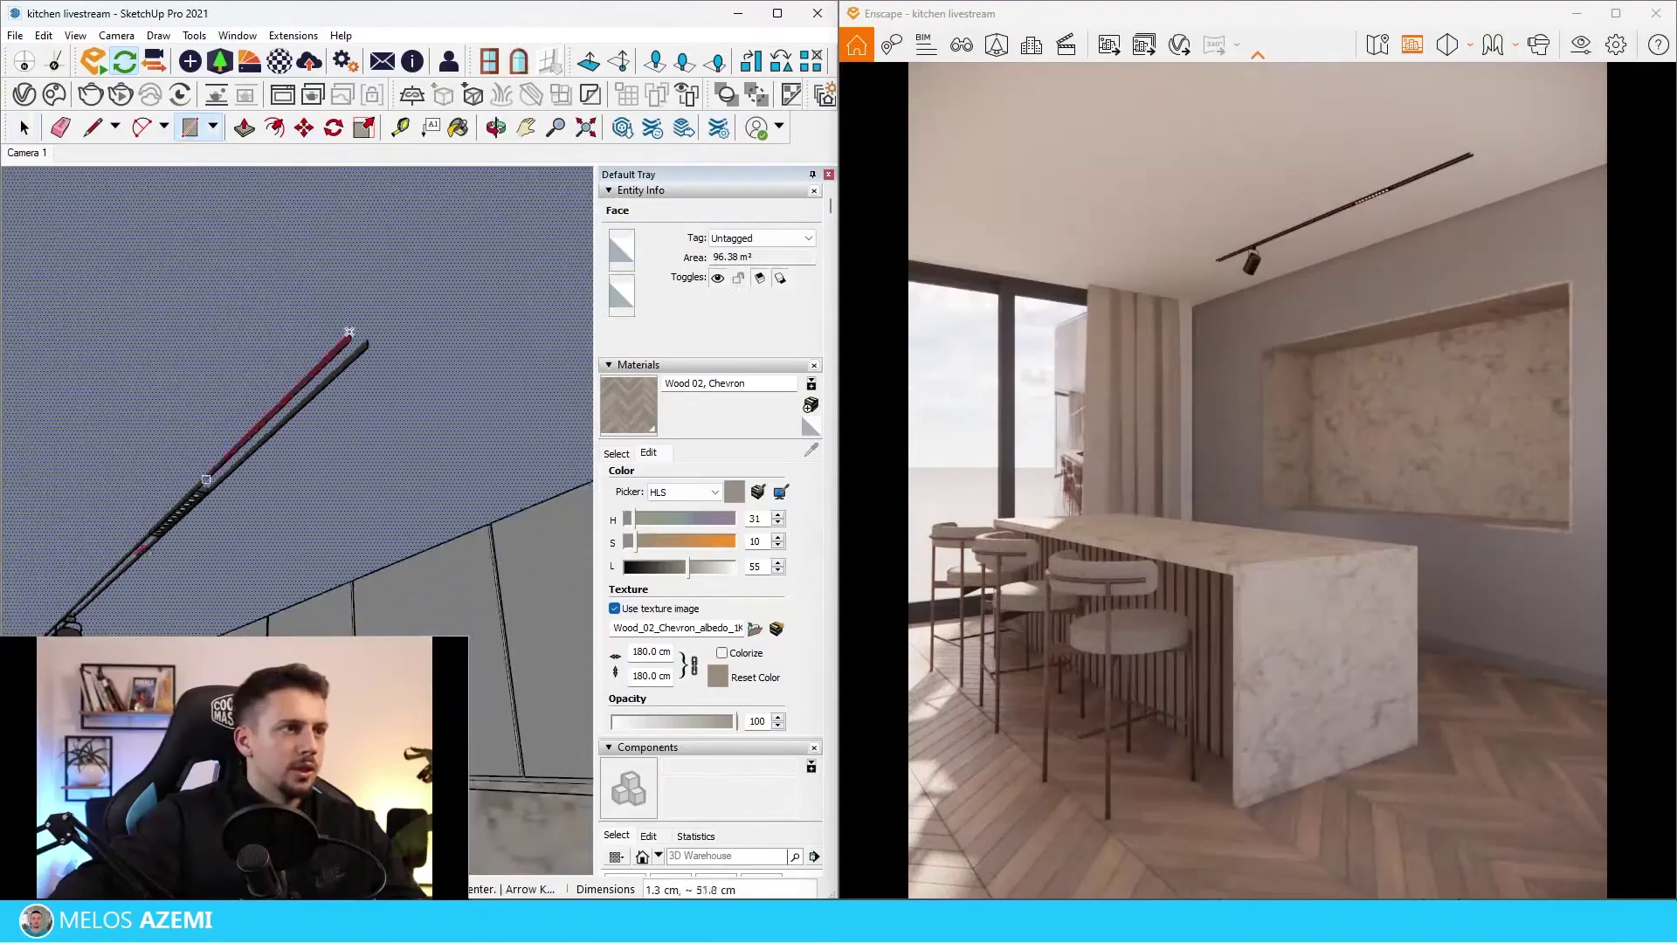
scroll(262, 489, up, 8)
click(419, 375)
key(p)
click(524, 375)
click(537, 181)
key(space)
scroll(384, 542, down, 15)
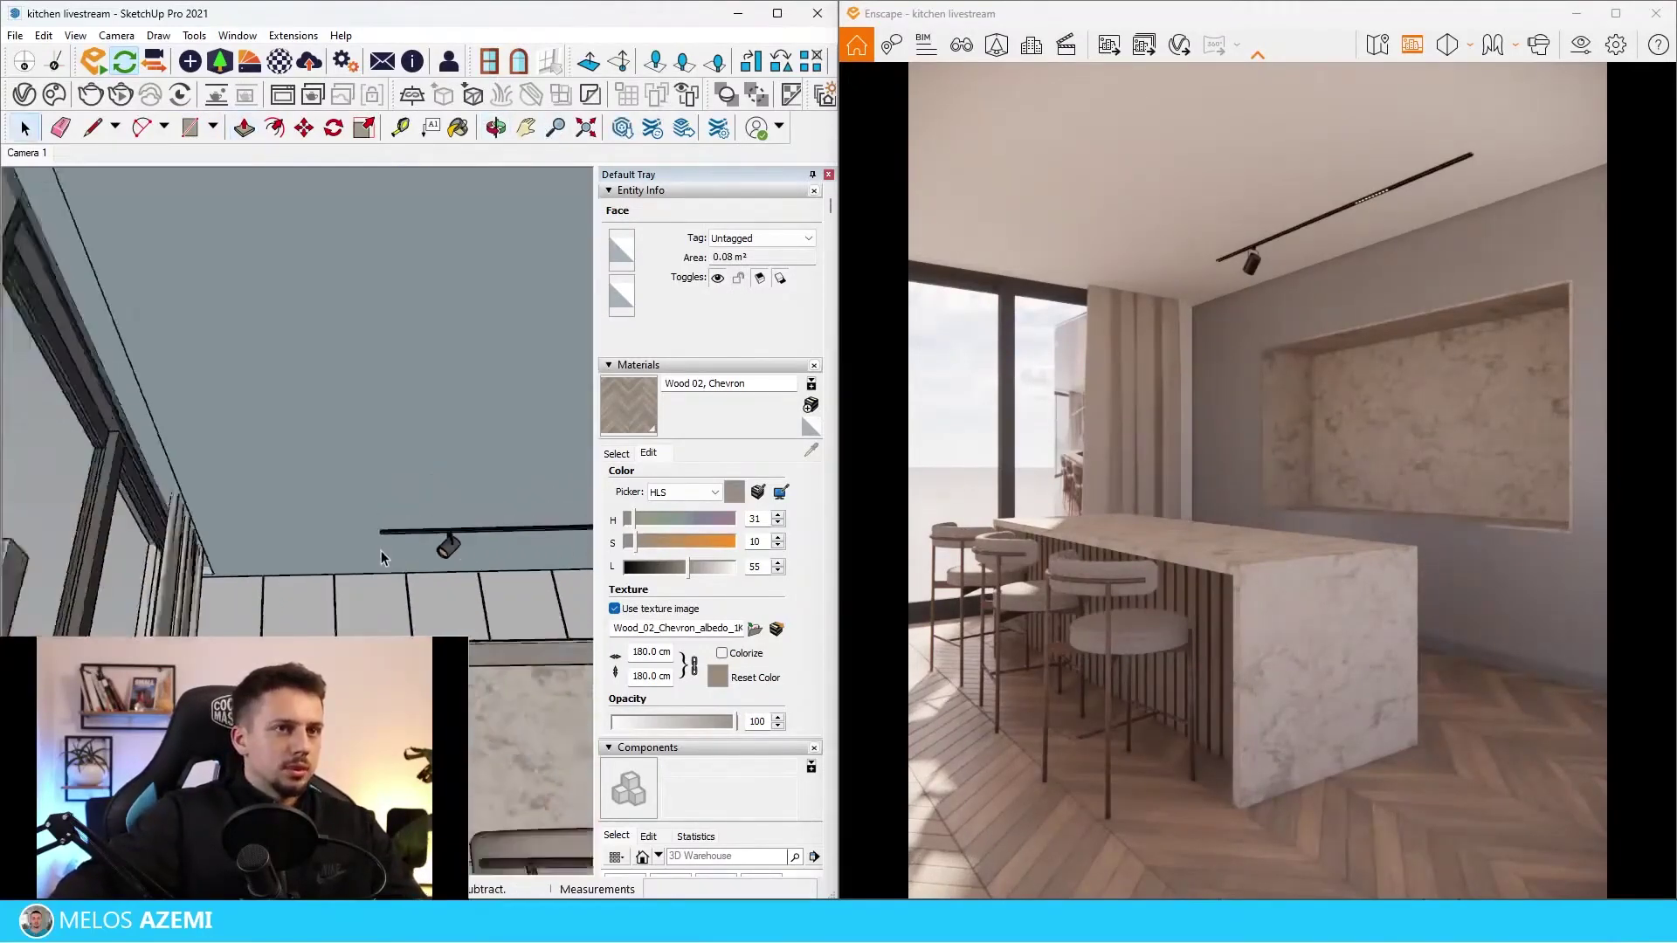
Copy the spotlight along the track as in the reference image, rotate the copy and shift it about 3.5 cm back onto the rail.
scroll(369, 502, down, 8)
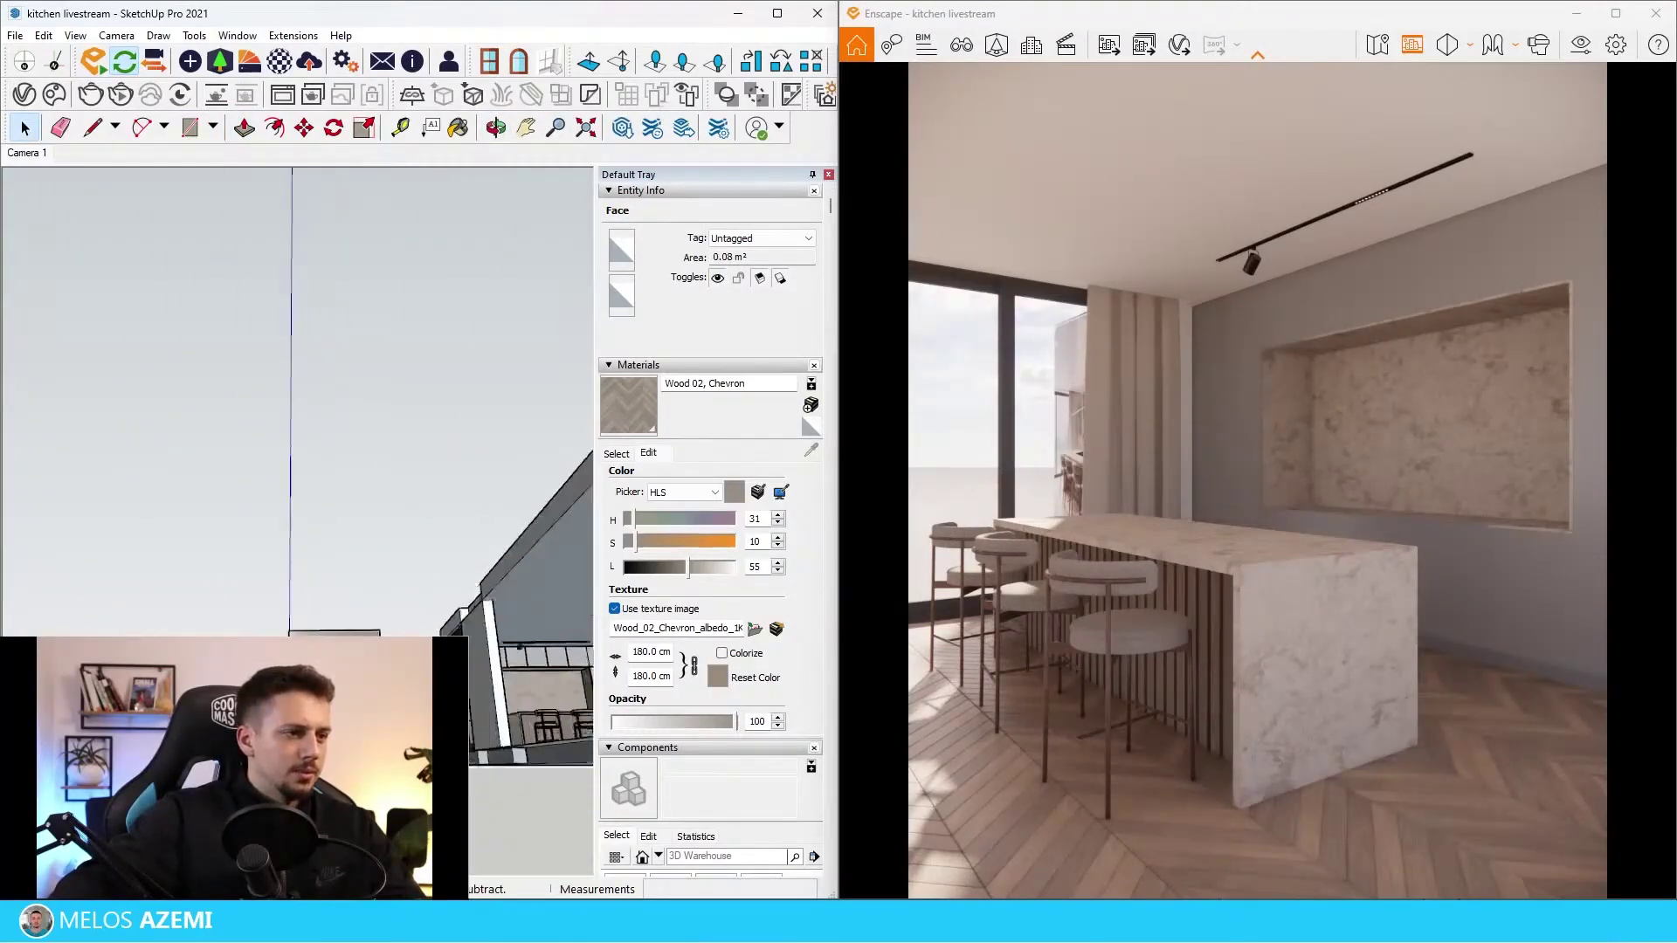
scroll(77, 522, down, 4)
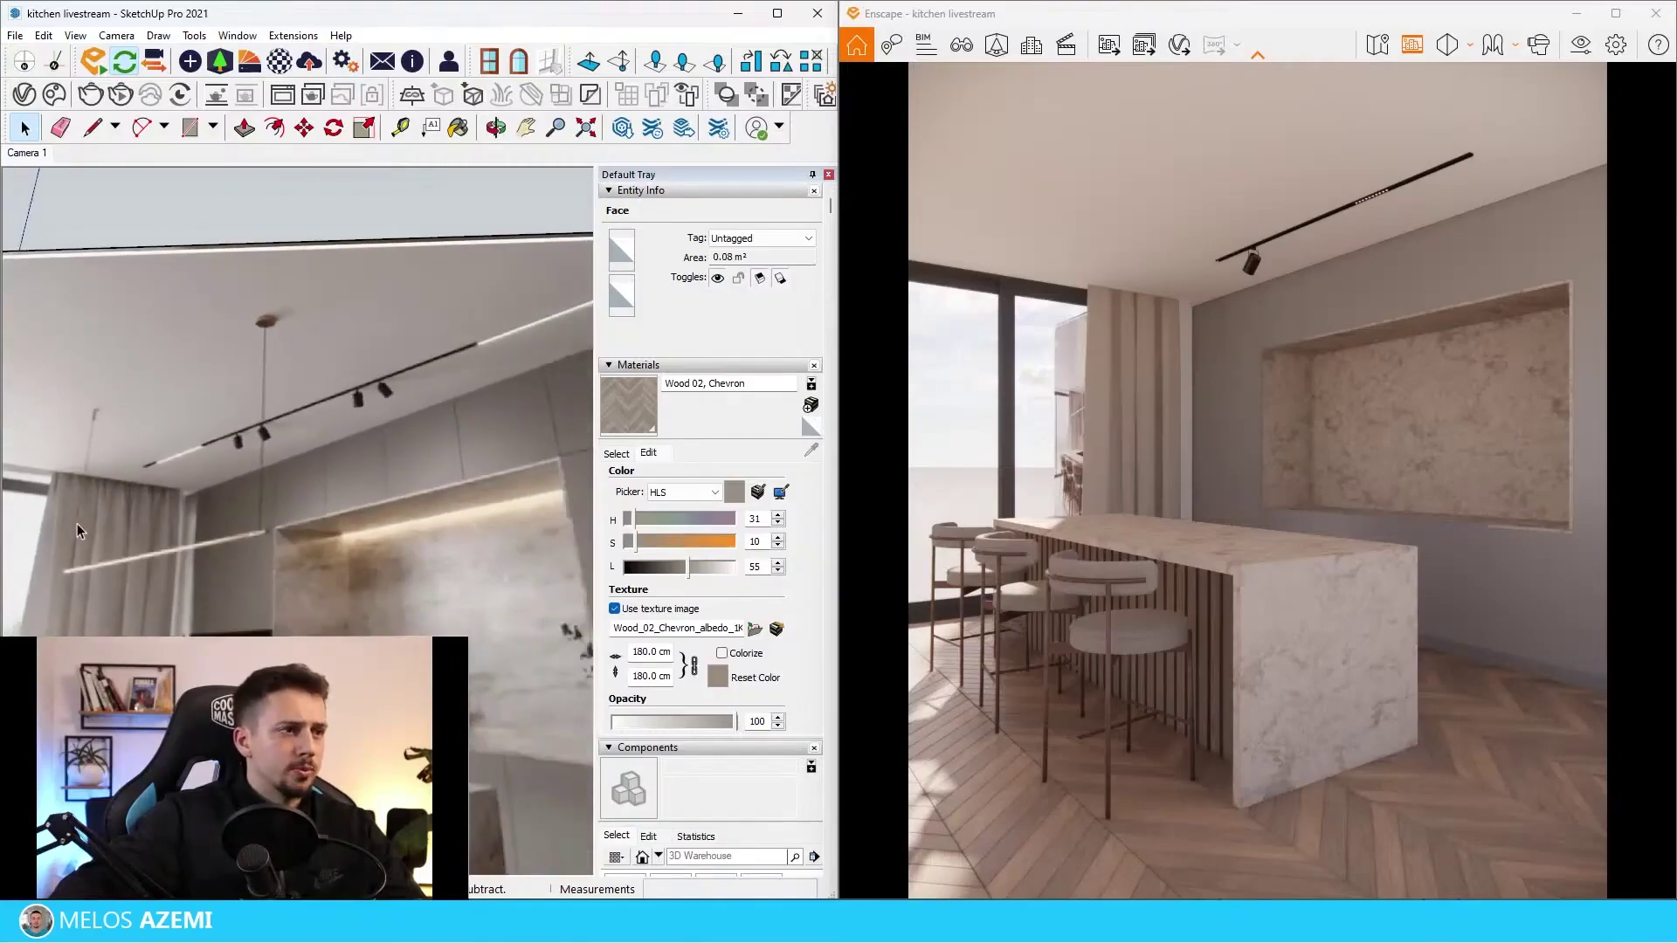
scroll(332, 370, up, 3)
middle_drag(332, 370, 349, 350)
middle_drag(210, 533, 222, 576)
scroll(192, 594, down, 6)
scroll(295, 606, up, 8)
click(295, 605)
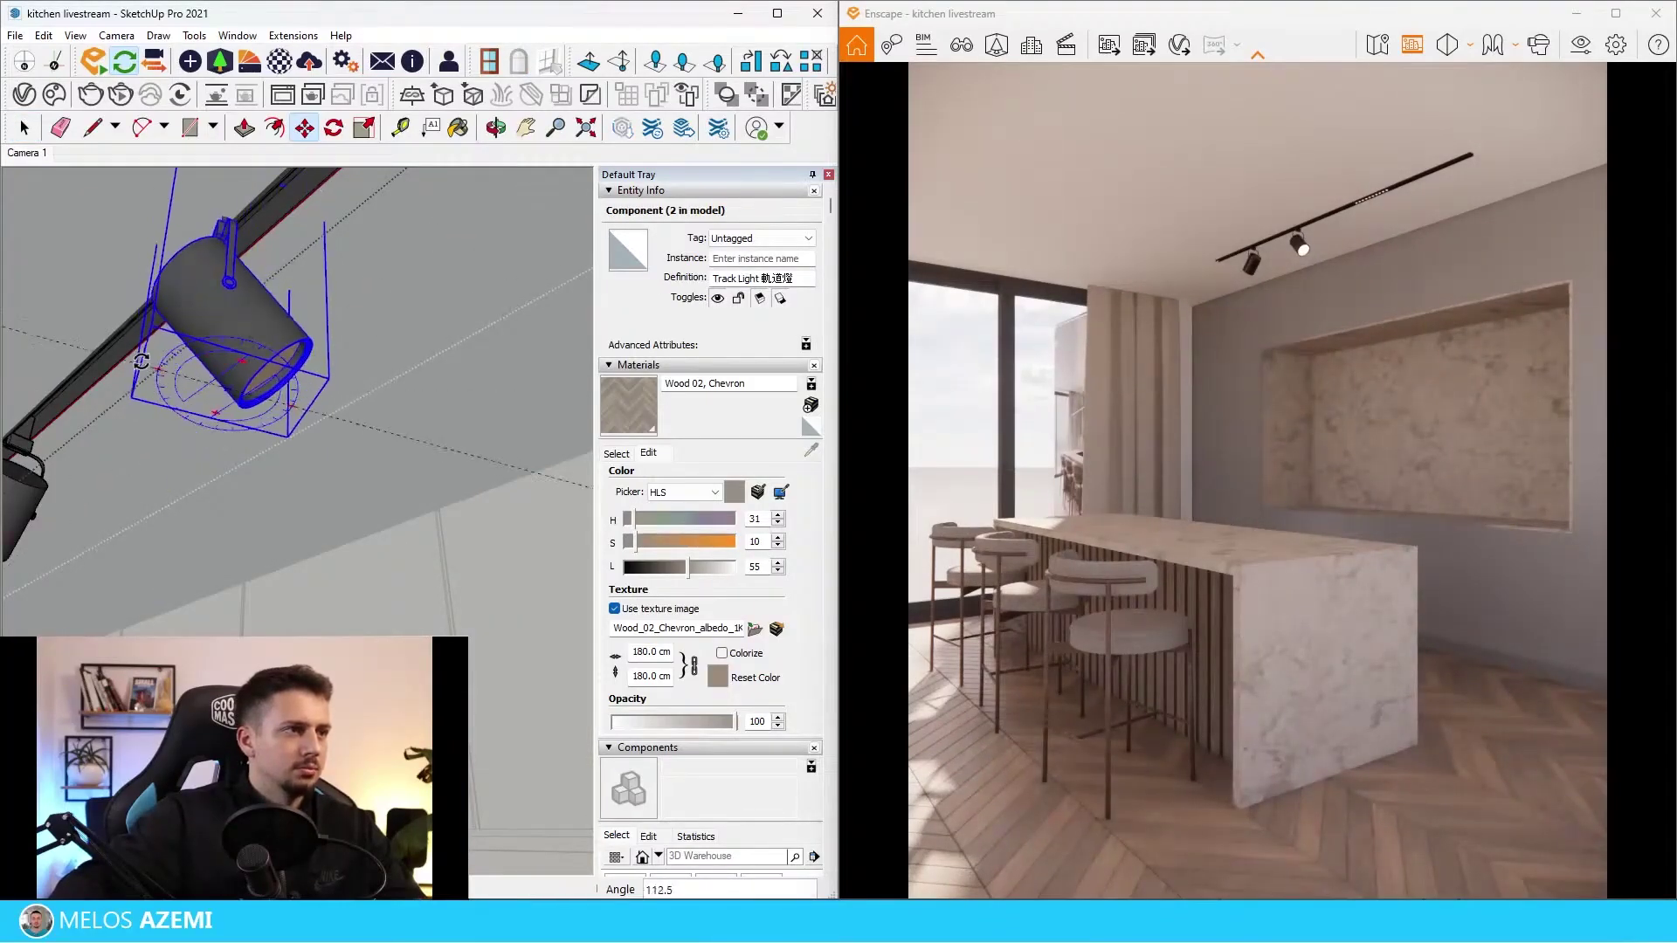
click(165, 370)
click(218, 186)
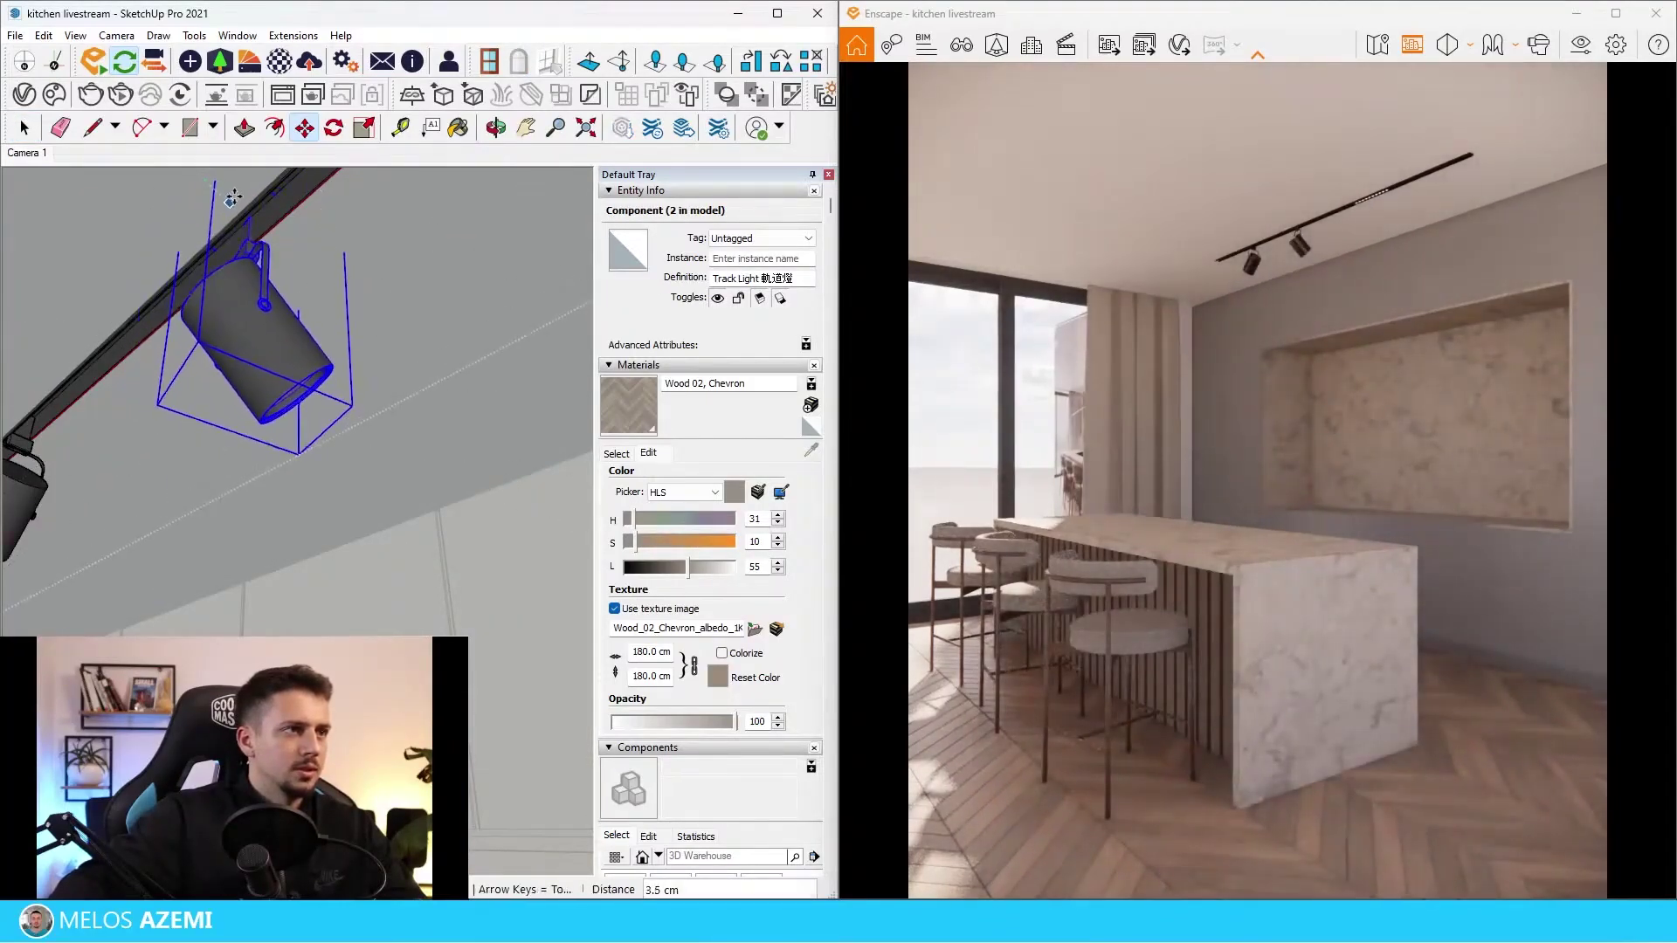
click(234, 200)
key(space)
Move the second spotlight farther along the track, next to the linear grille light module.
scroll(241, 473, down, 5)
double_click(234, 484)
click(234, 485)
scroll(270, 447, up, 2)
key(m)
click(231, 396)
click(531, 244)
click(255, 358)
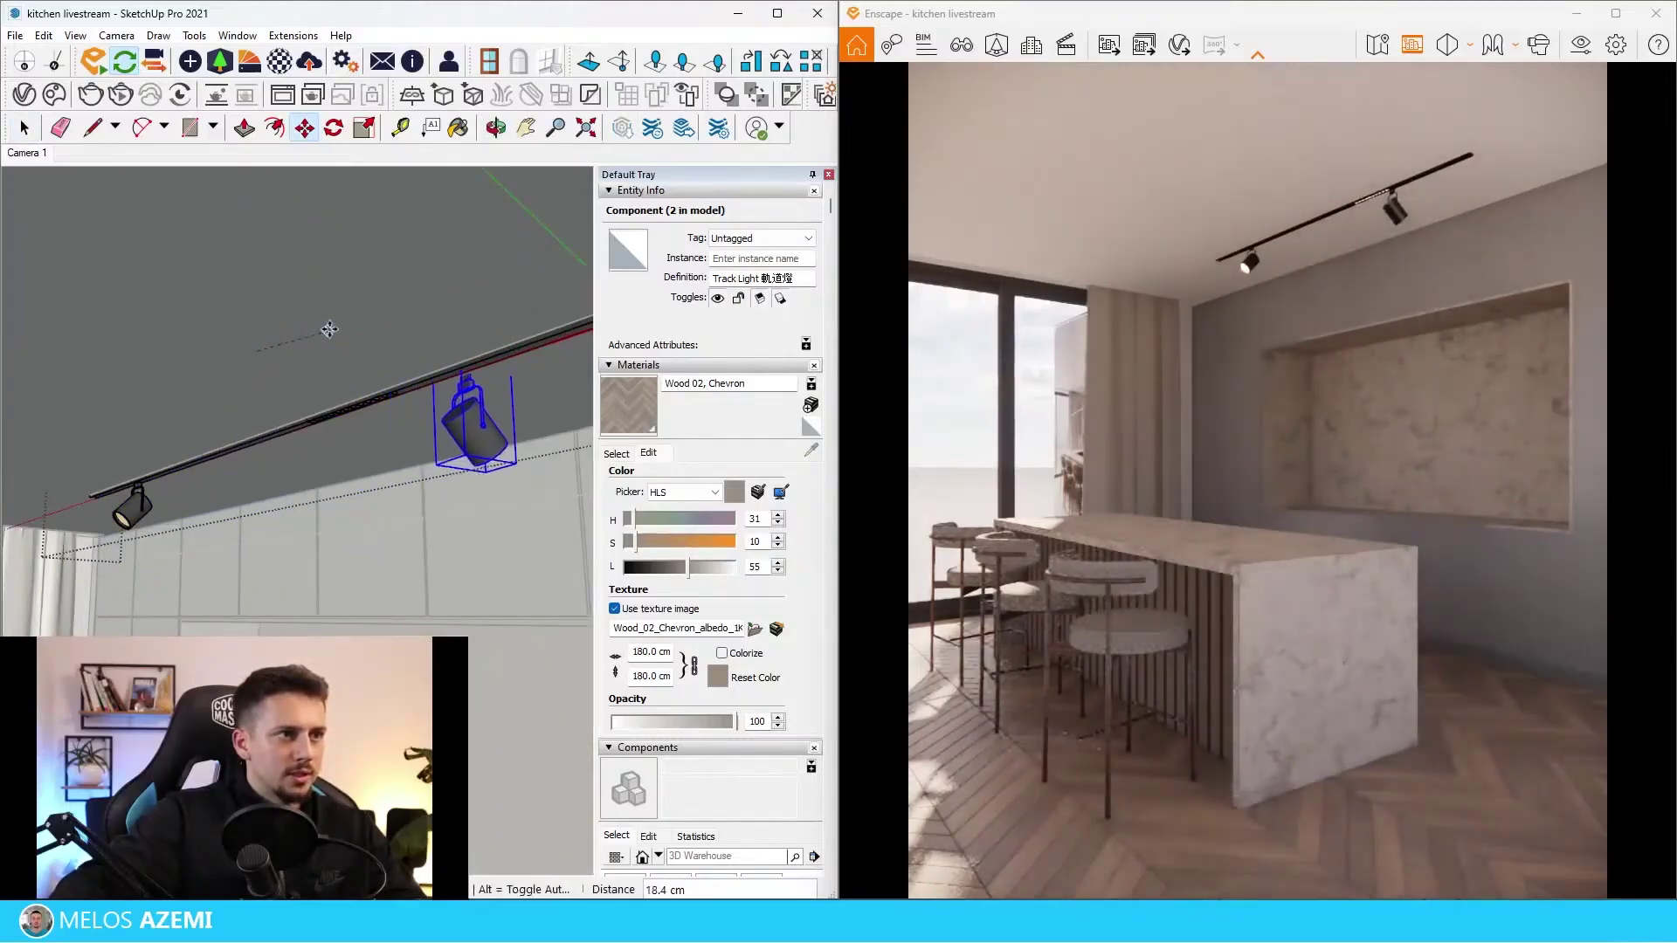
click(329, 333)
Try to copy the linear grille light module along the track towards the first spotlight.
key(space)
scroll(350, 366, up, 3)
middle_drag(349, 384, 367, 343)
click(368, 342)
scroll(481, 275, down, 2)
click(451, 229)
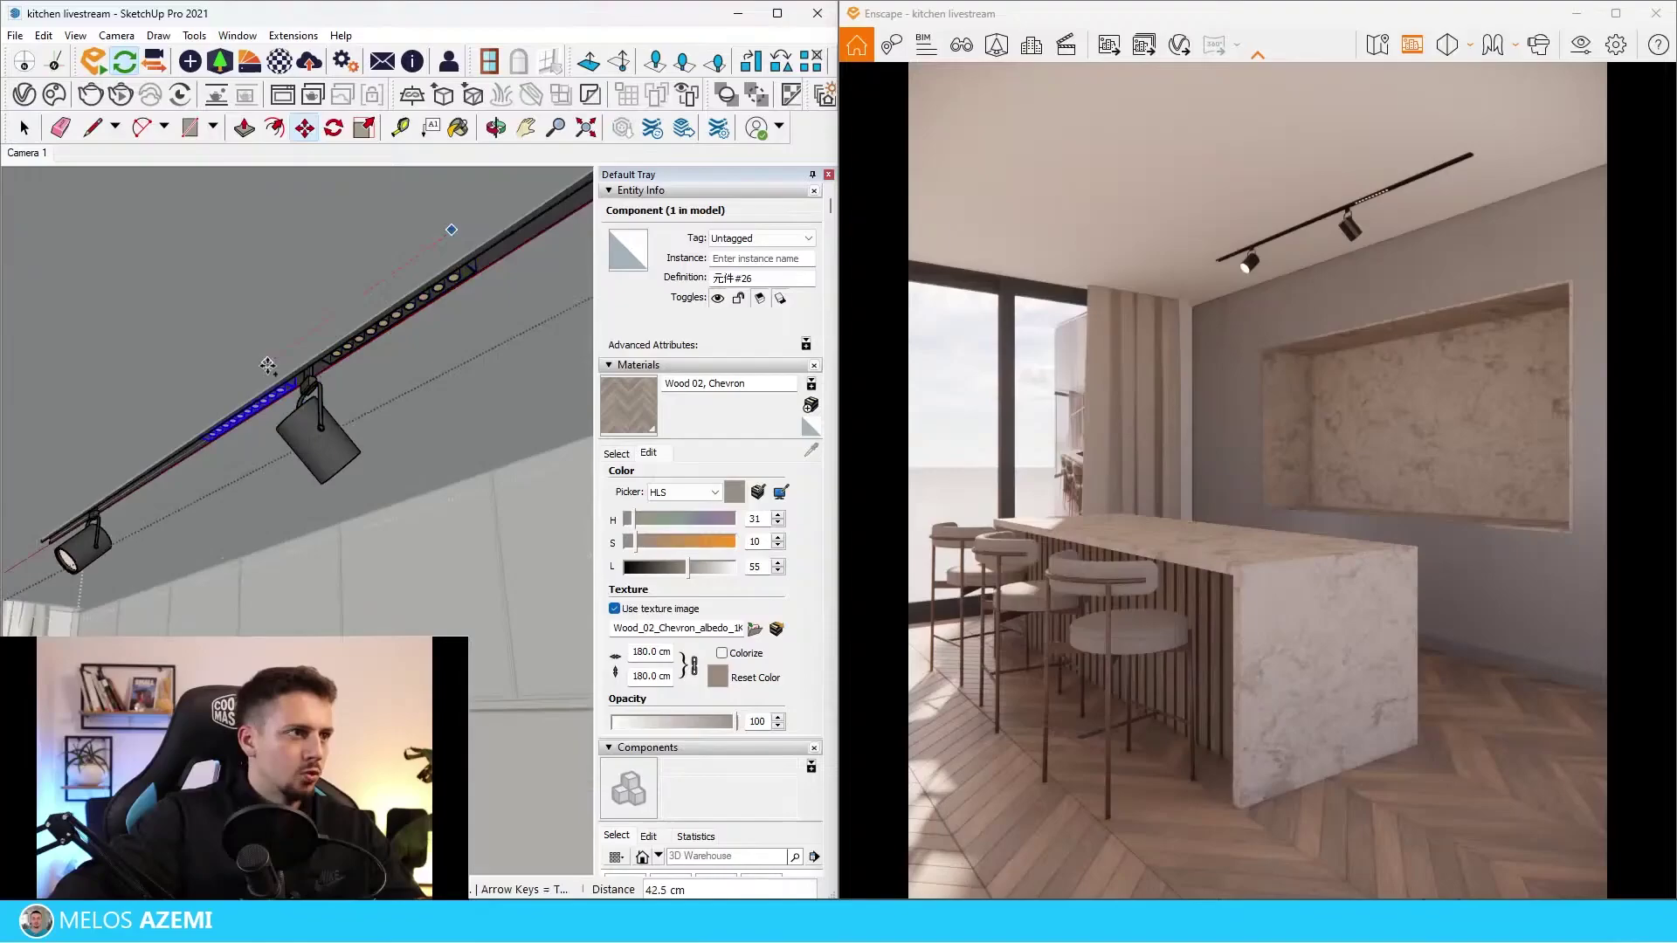
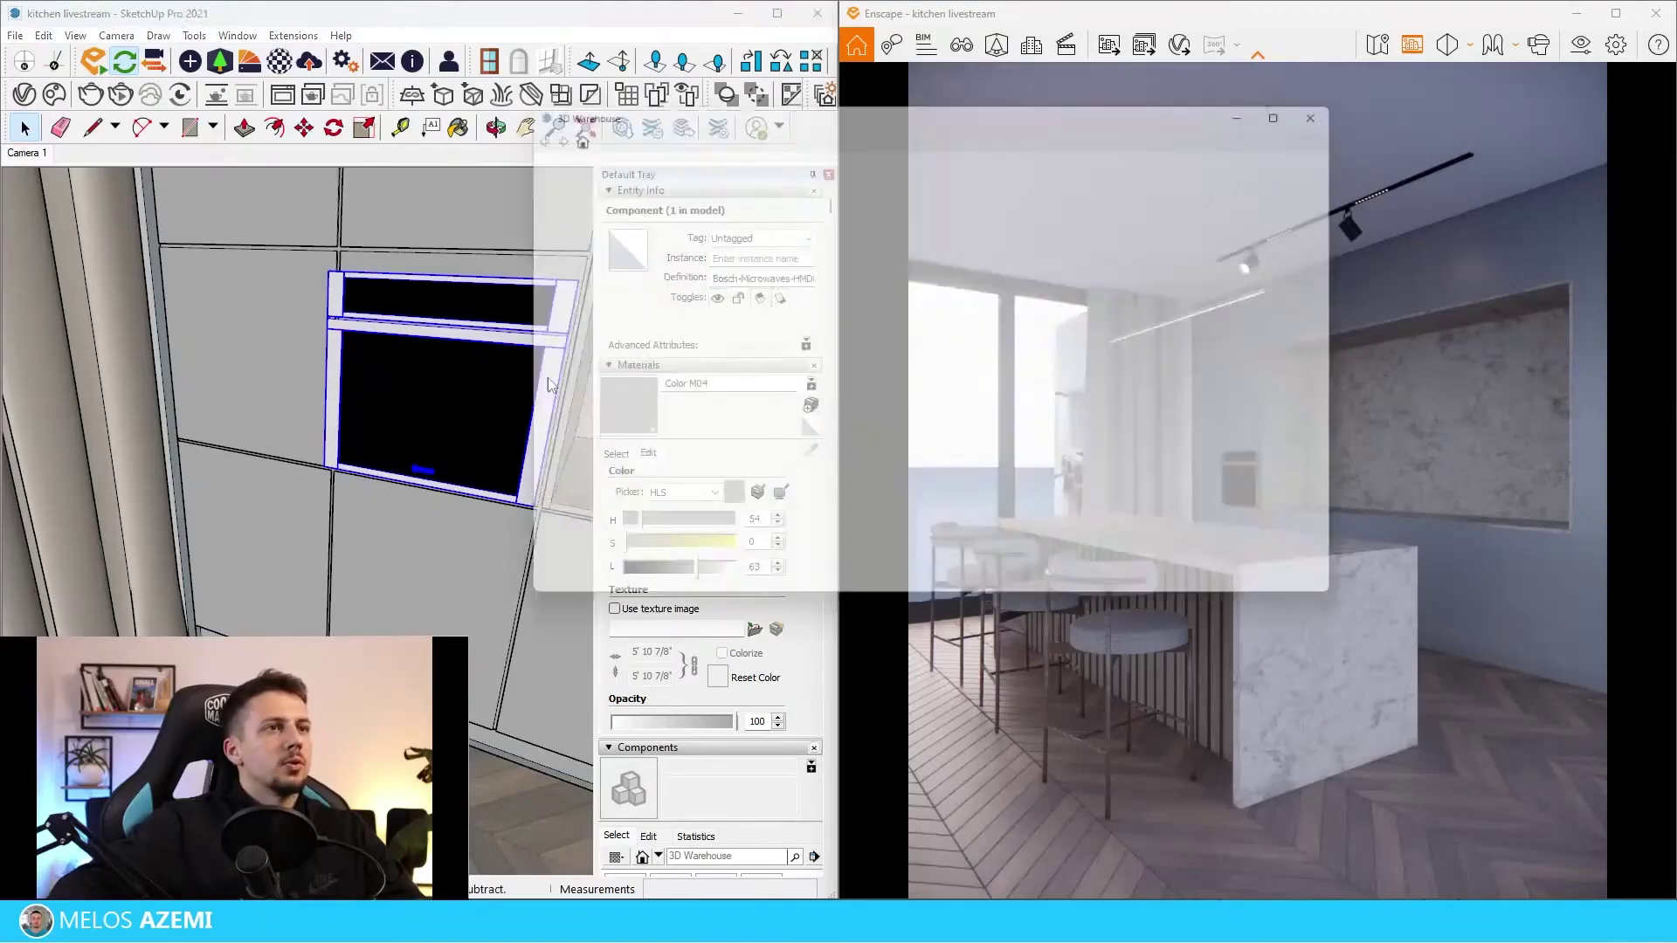
Search the 3D Warehouse for "stove" in place of the microwave query.
scroll(779, 291, down, 3)
scroll(779, 291, up, 3)
double_click(639, 300)
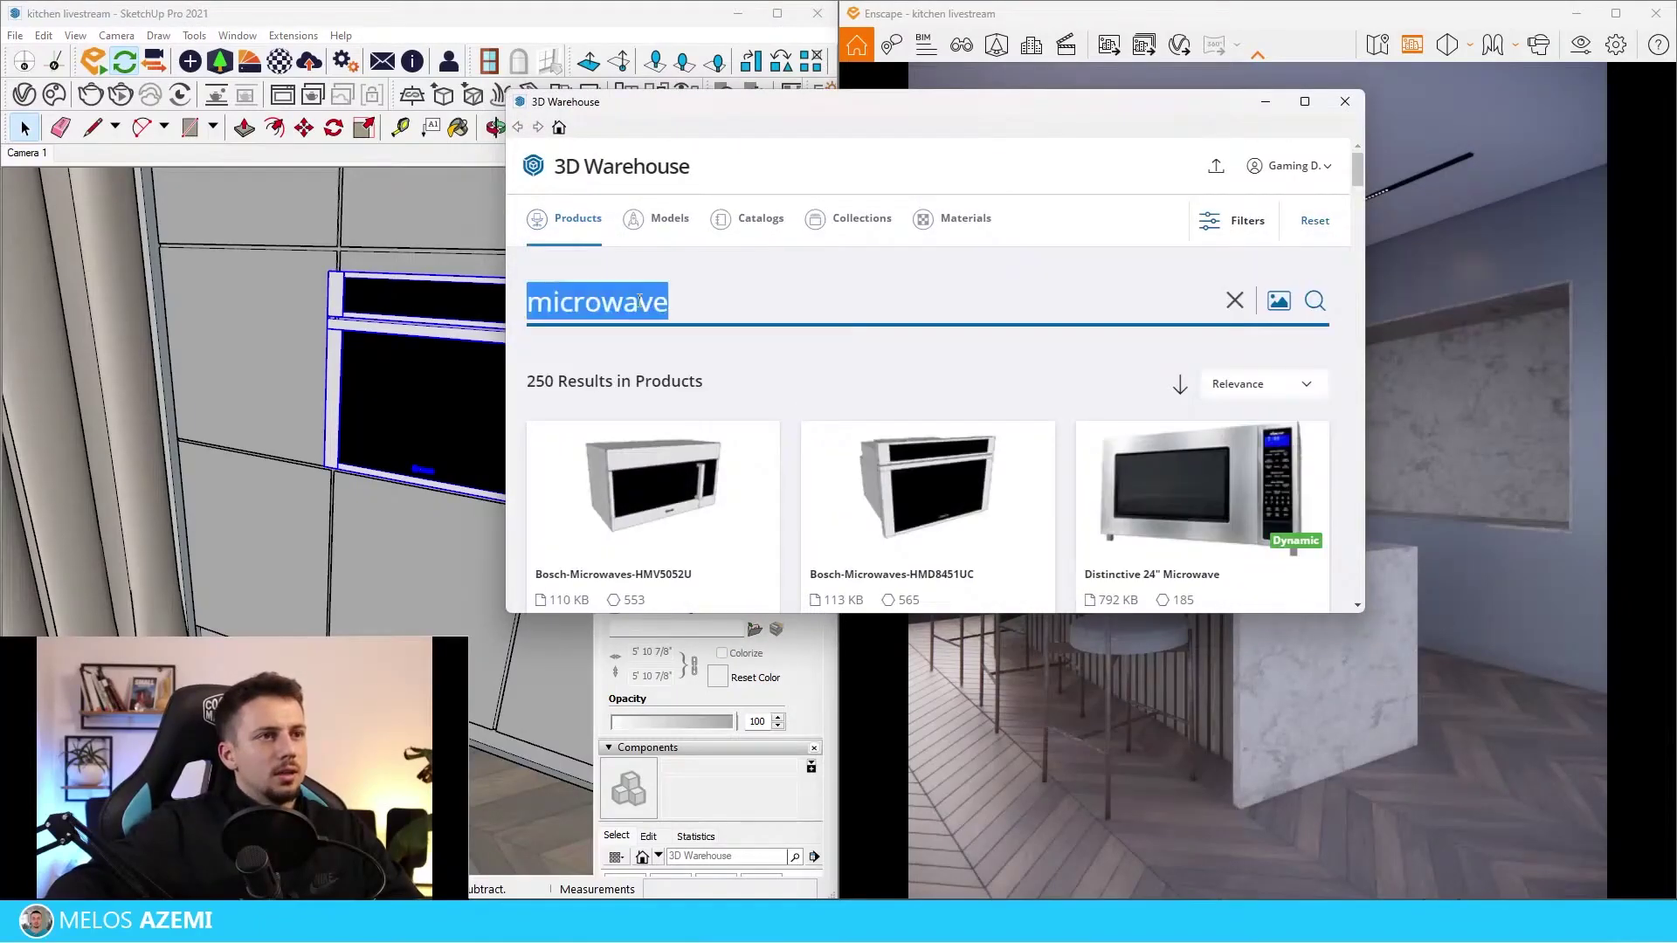
text(fu)
key(BackSpace)
key(BackSpace)
text(stove)
key(Return)
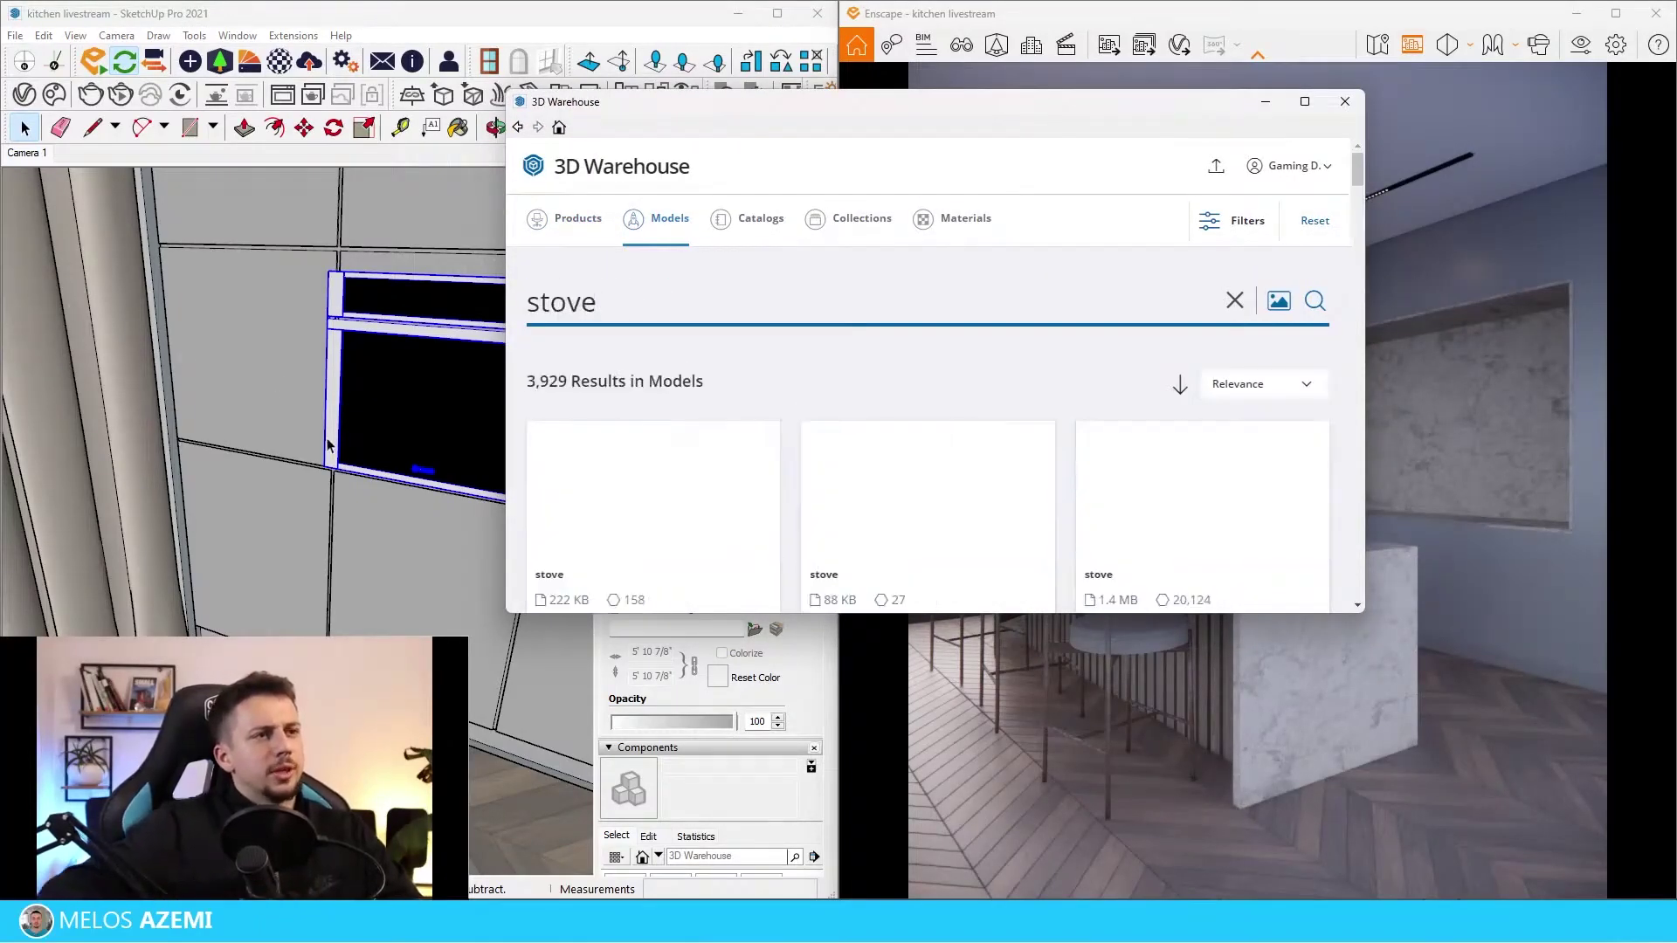
Browse the stove models and load the 111 KB Stove with the black oven front directly into the kitchen model.
scroll(737, 388, down, 5)
scroll(739, 395, down, 5)
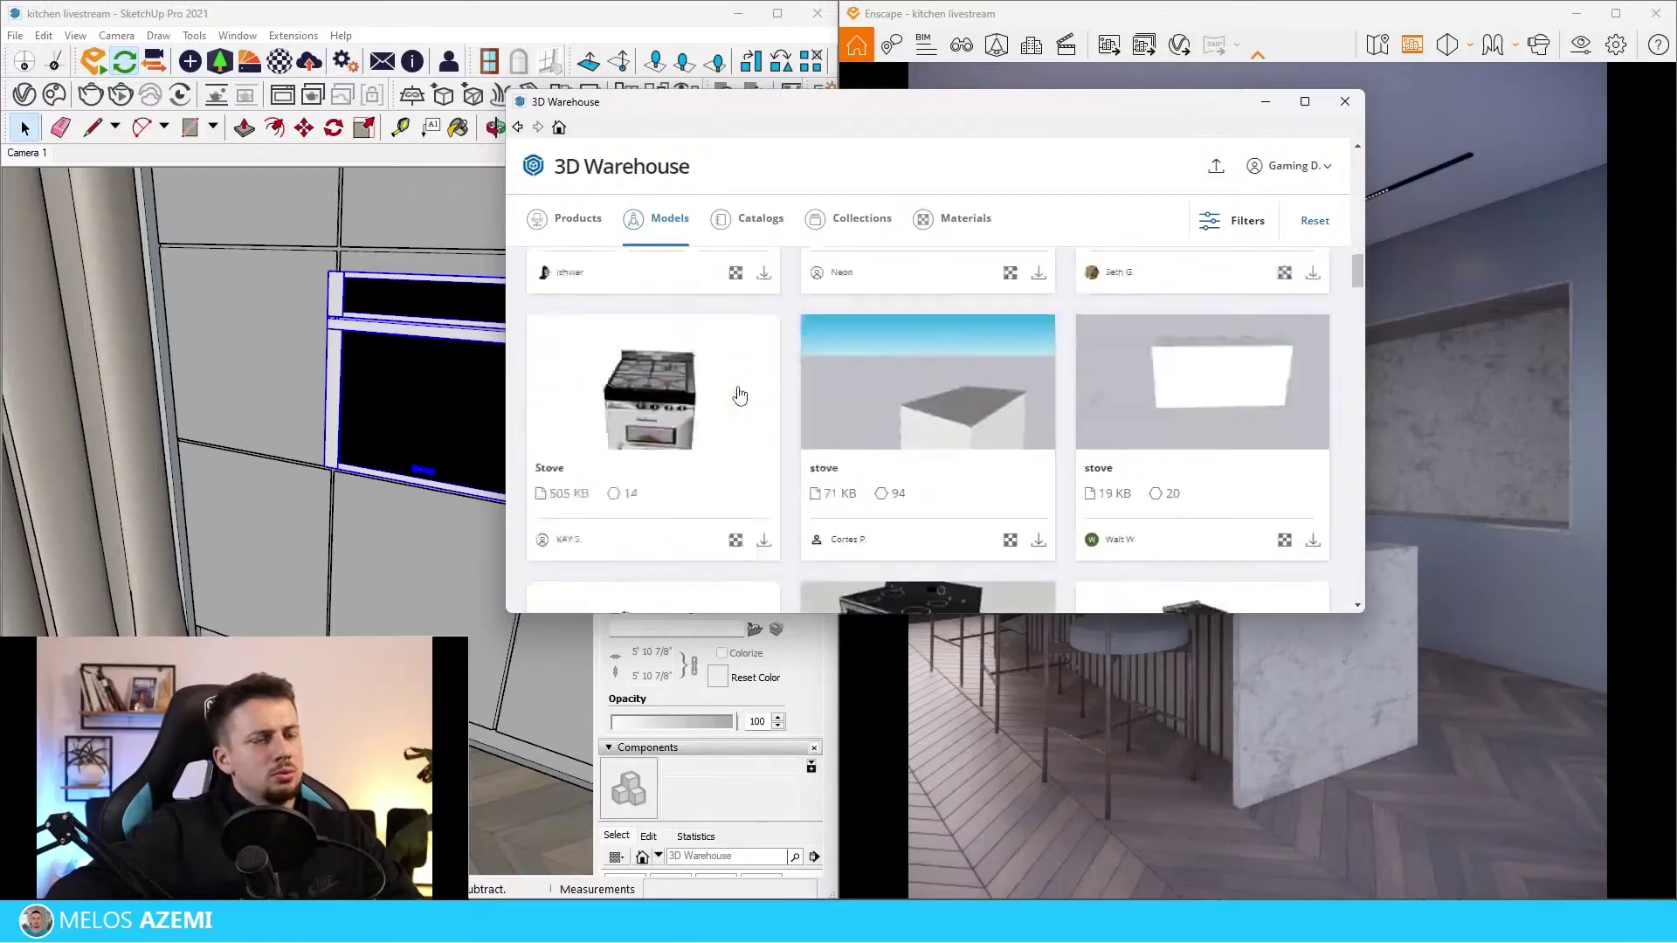
scroll(651, 315, down, 10)
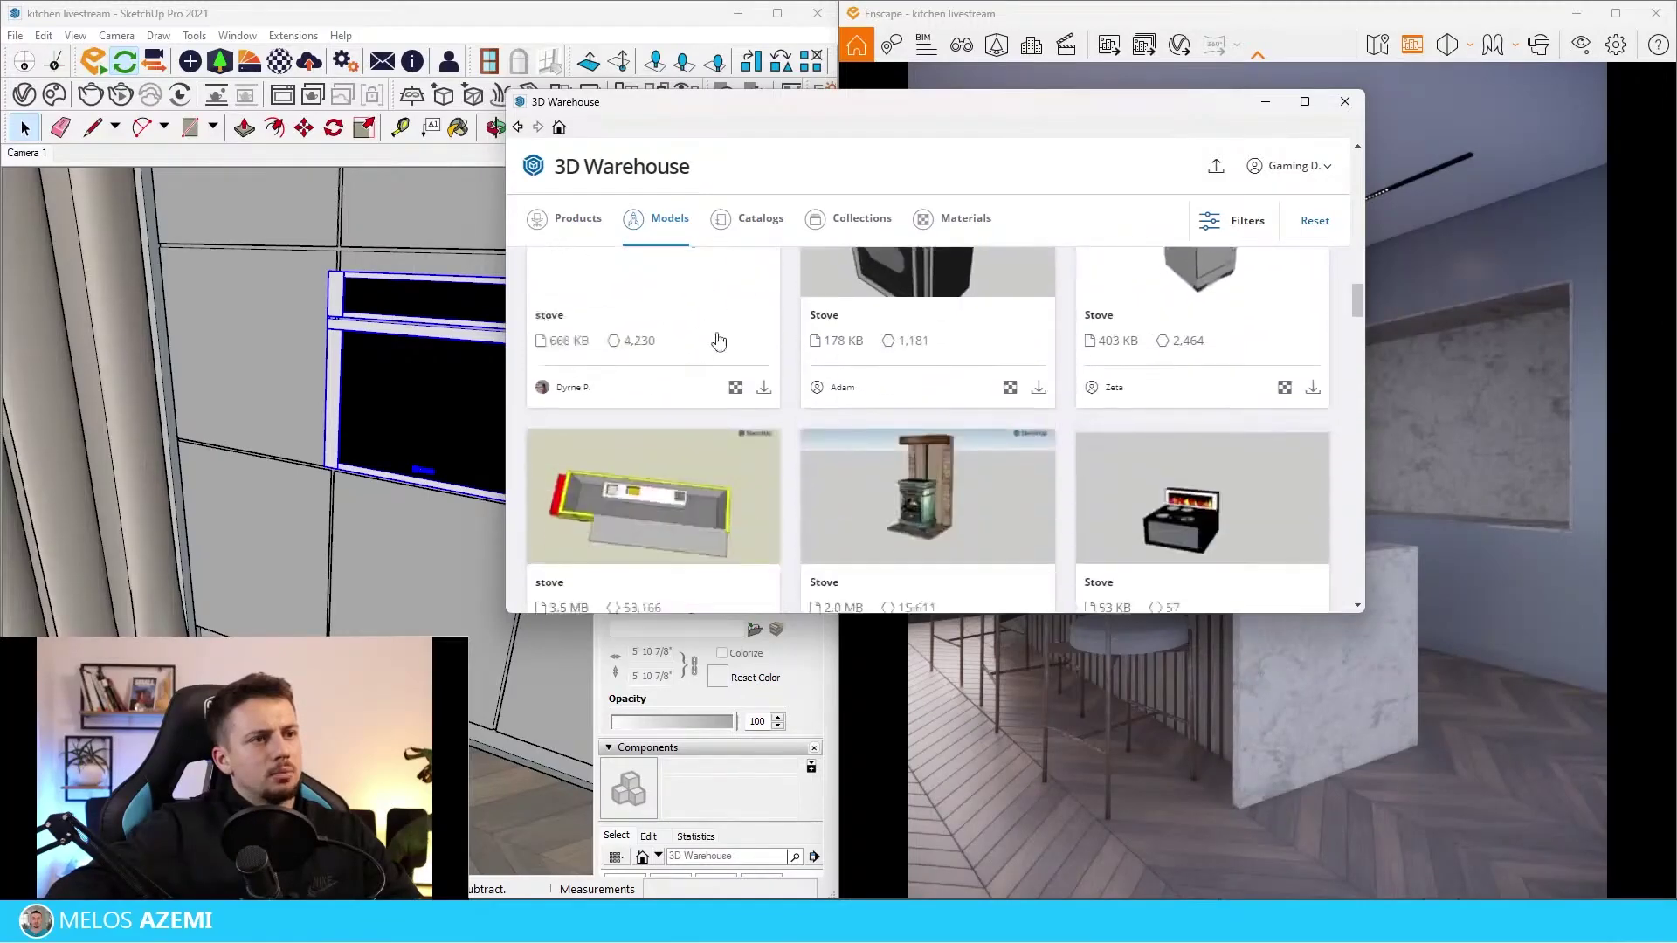
scroll(755, 478, up, 3)
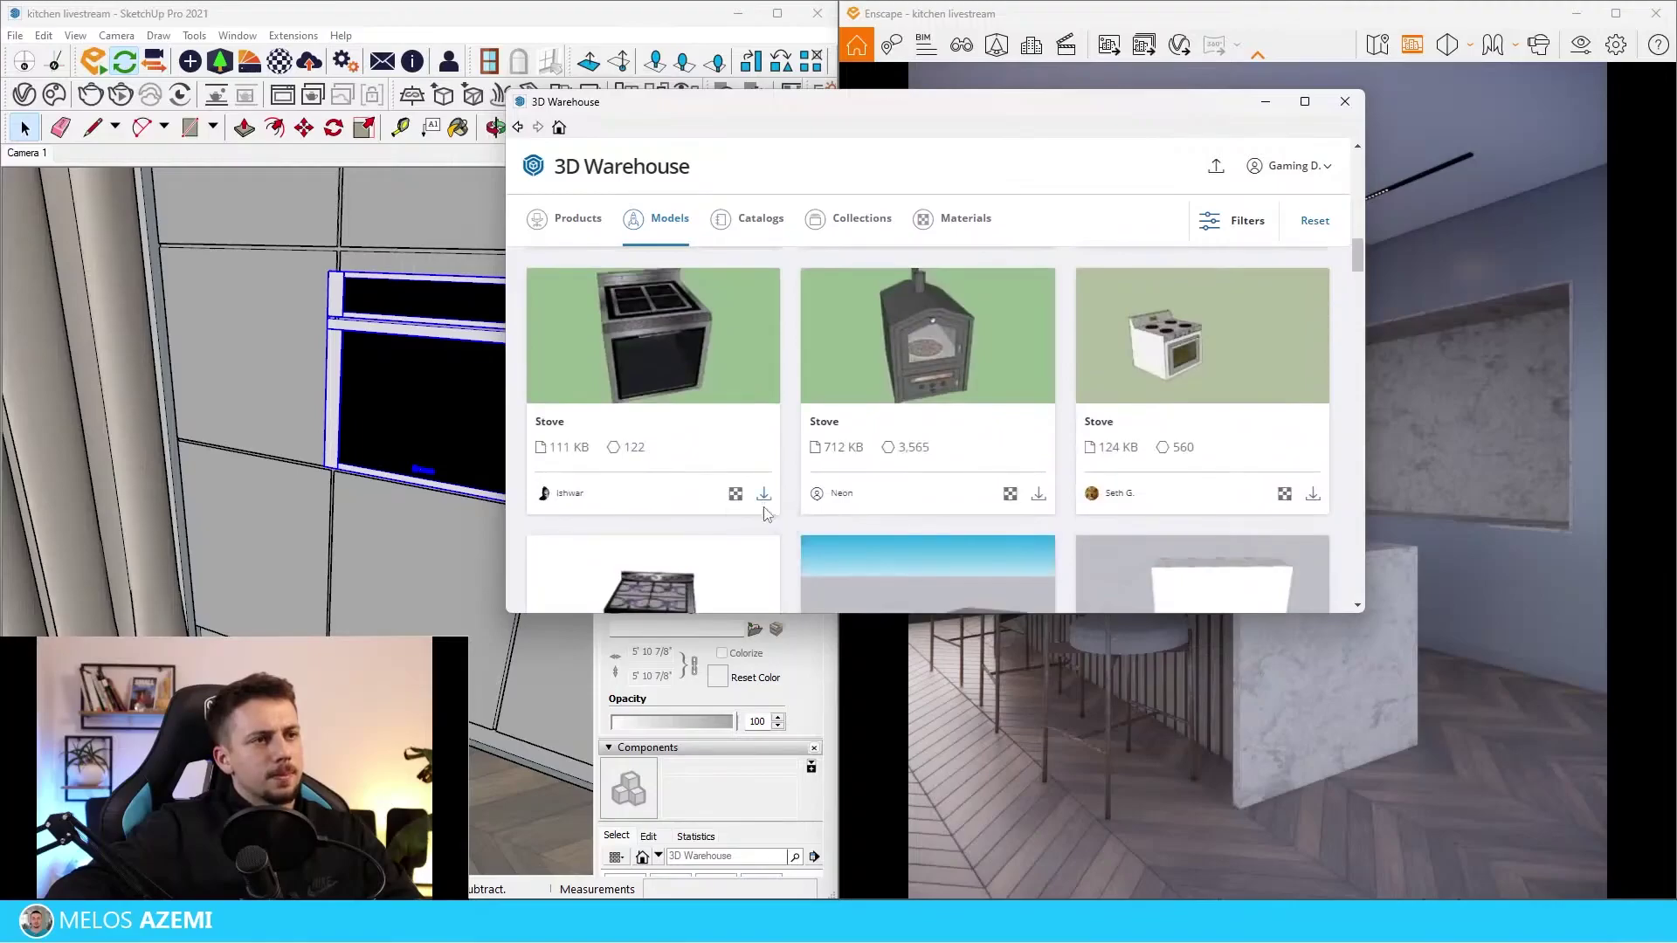
click(763, 494)
click(886, 398)
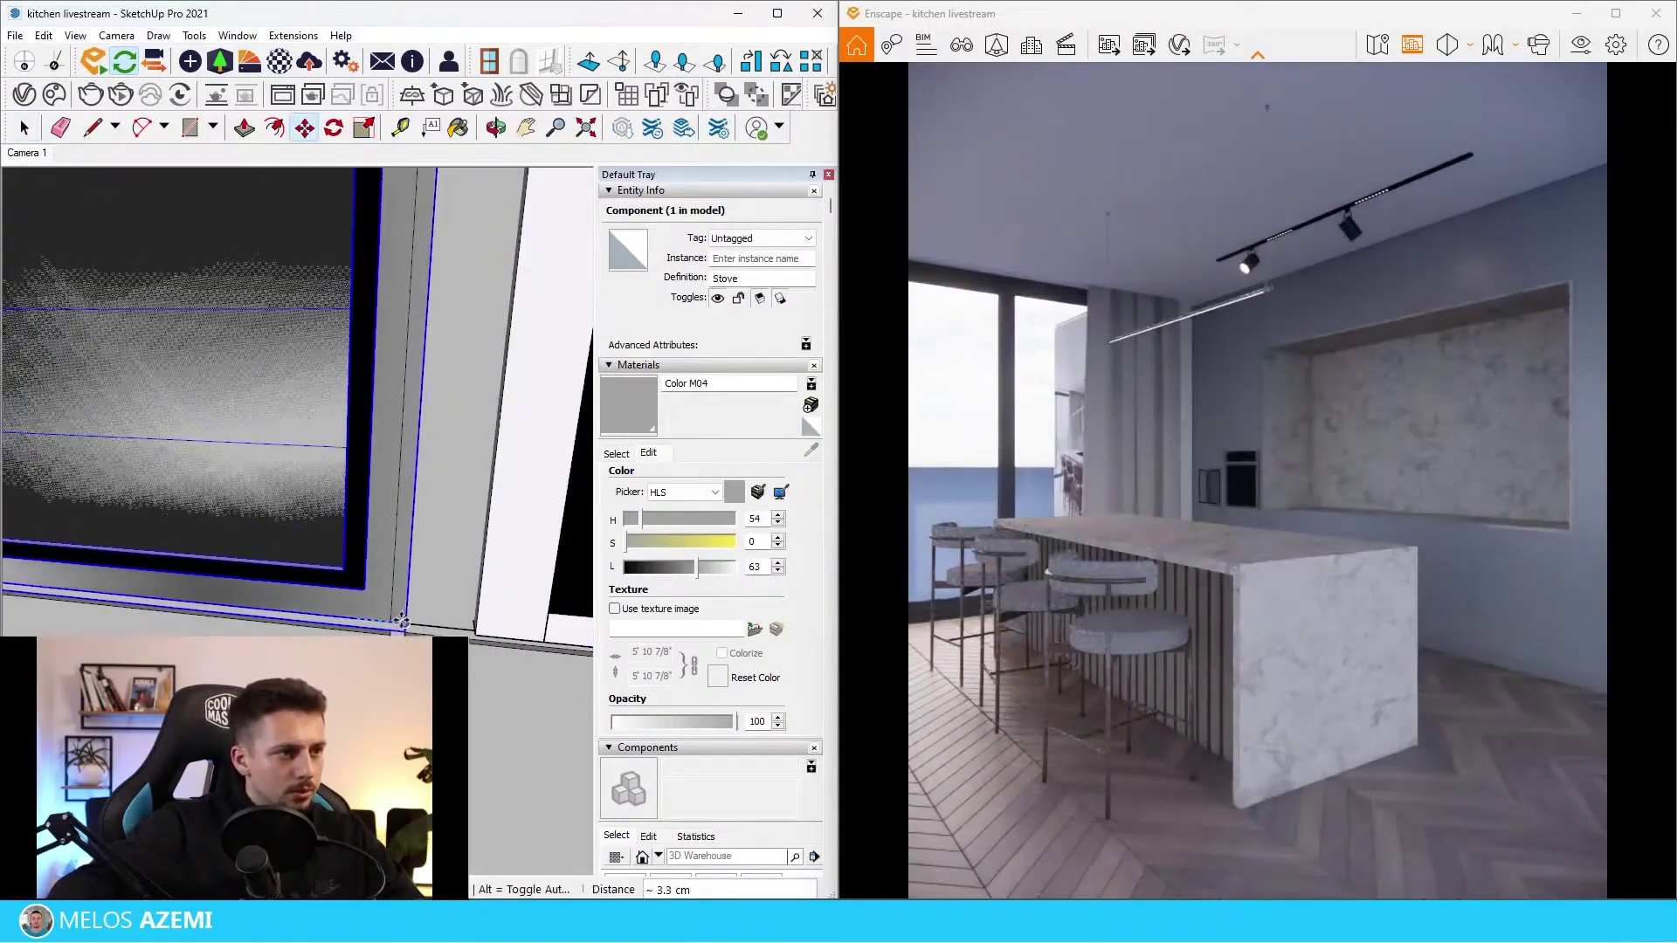
Scale the stove to the cabinet front beside the microwave and move it into the cabinet so only its oven front shows.
scroll(175, 393, down, 3)
key(s)
drag(83, 279, 51, 264)
middle_drag(392, 306, 210, 315)
key(m)
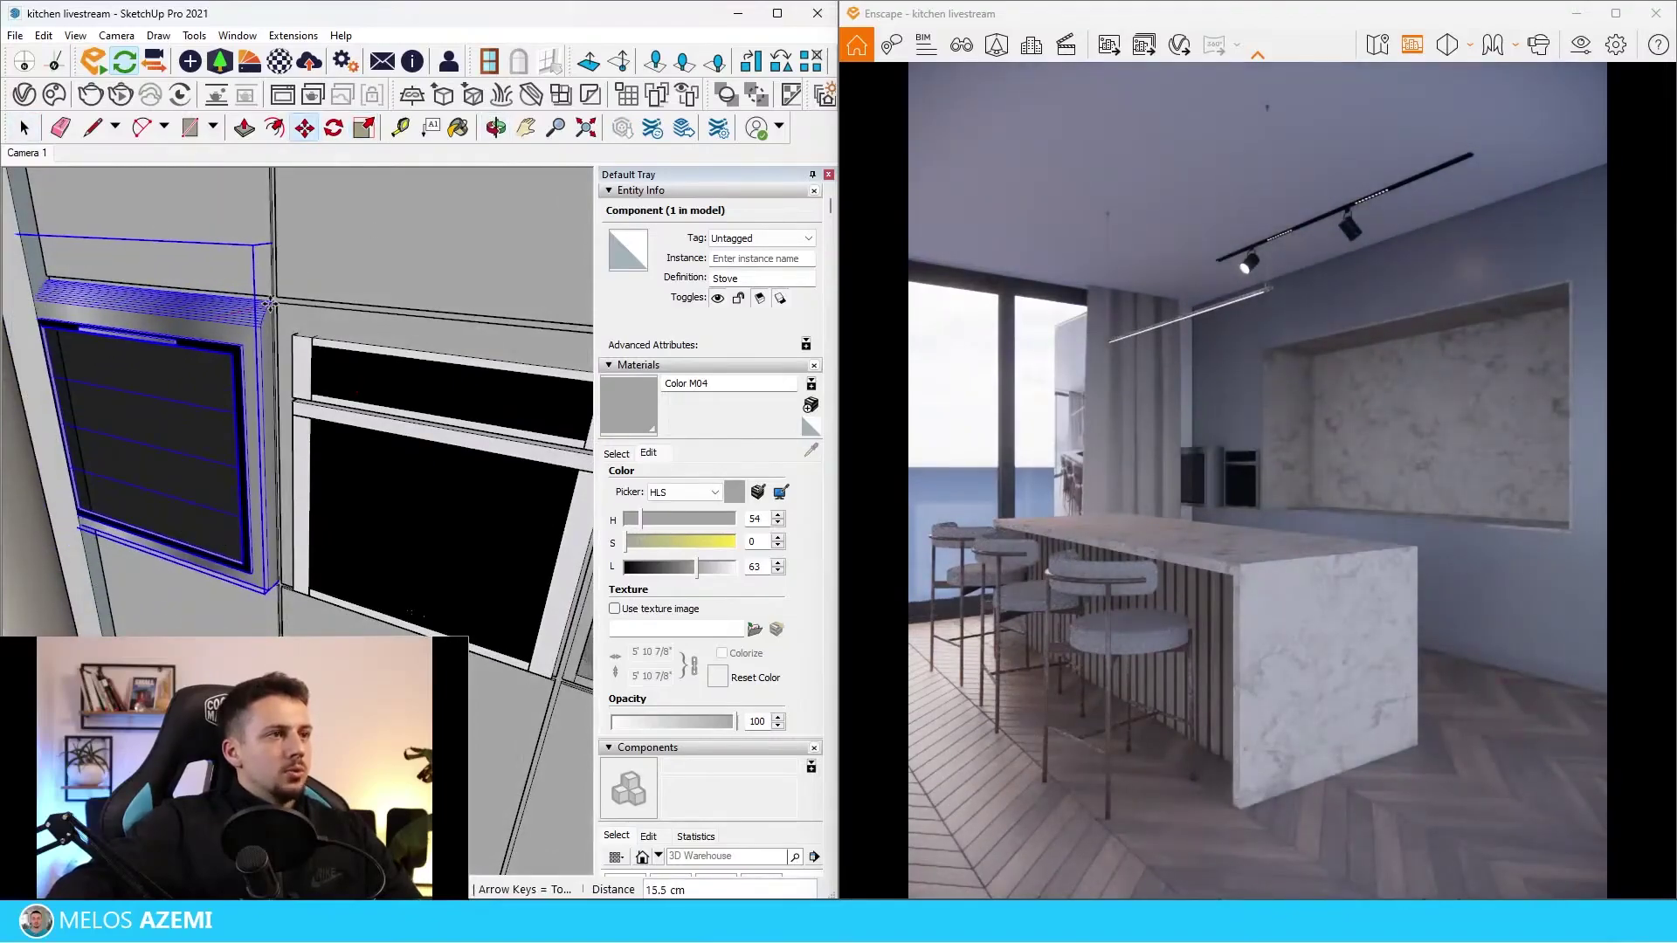
key(space)
scroll(137, 312, up, 2)
scroll(137, 312, down, 3)
click(271, 342)
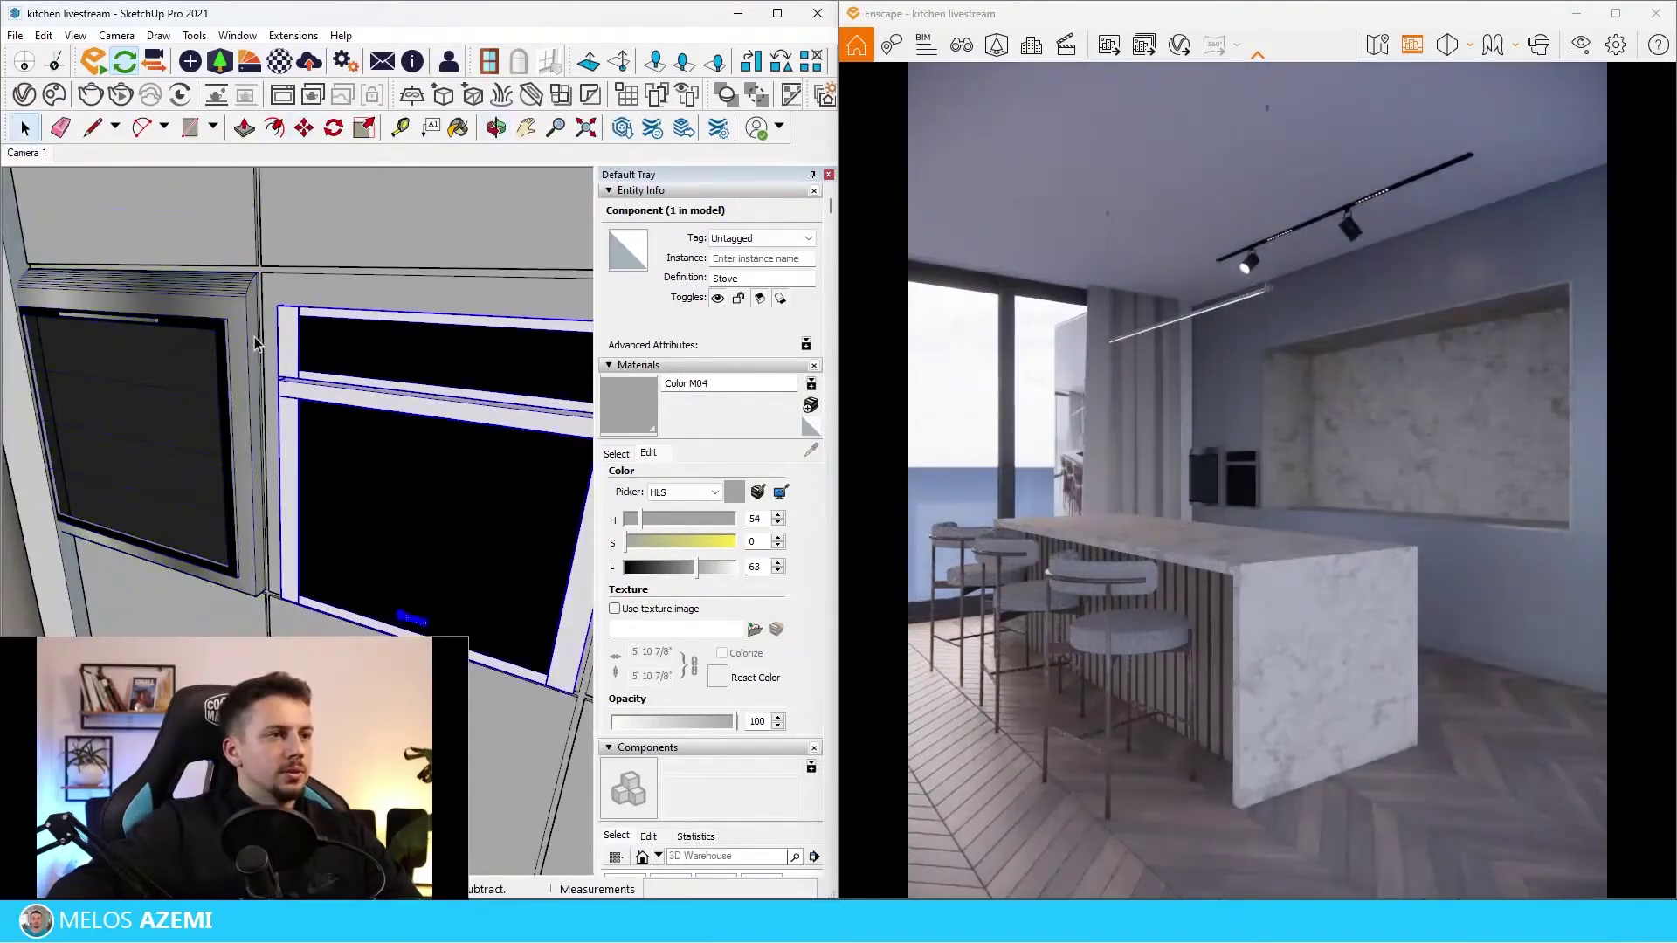
Return to the Camera 1 scene and examine the island and its cooktop in the reference image.
click(28, 153)
scroll(257, 620, down, 10)
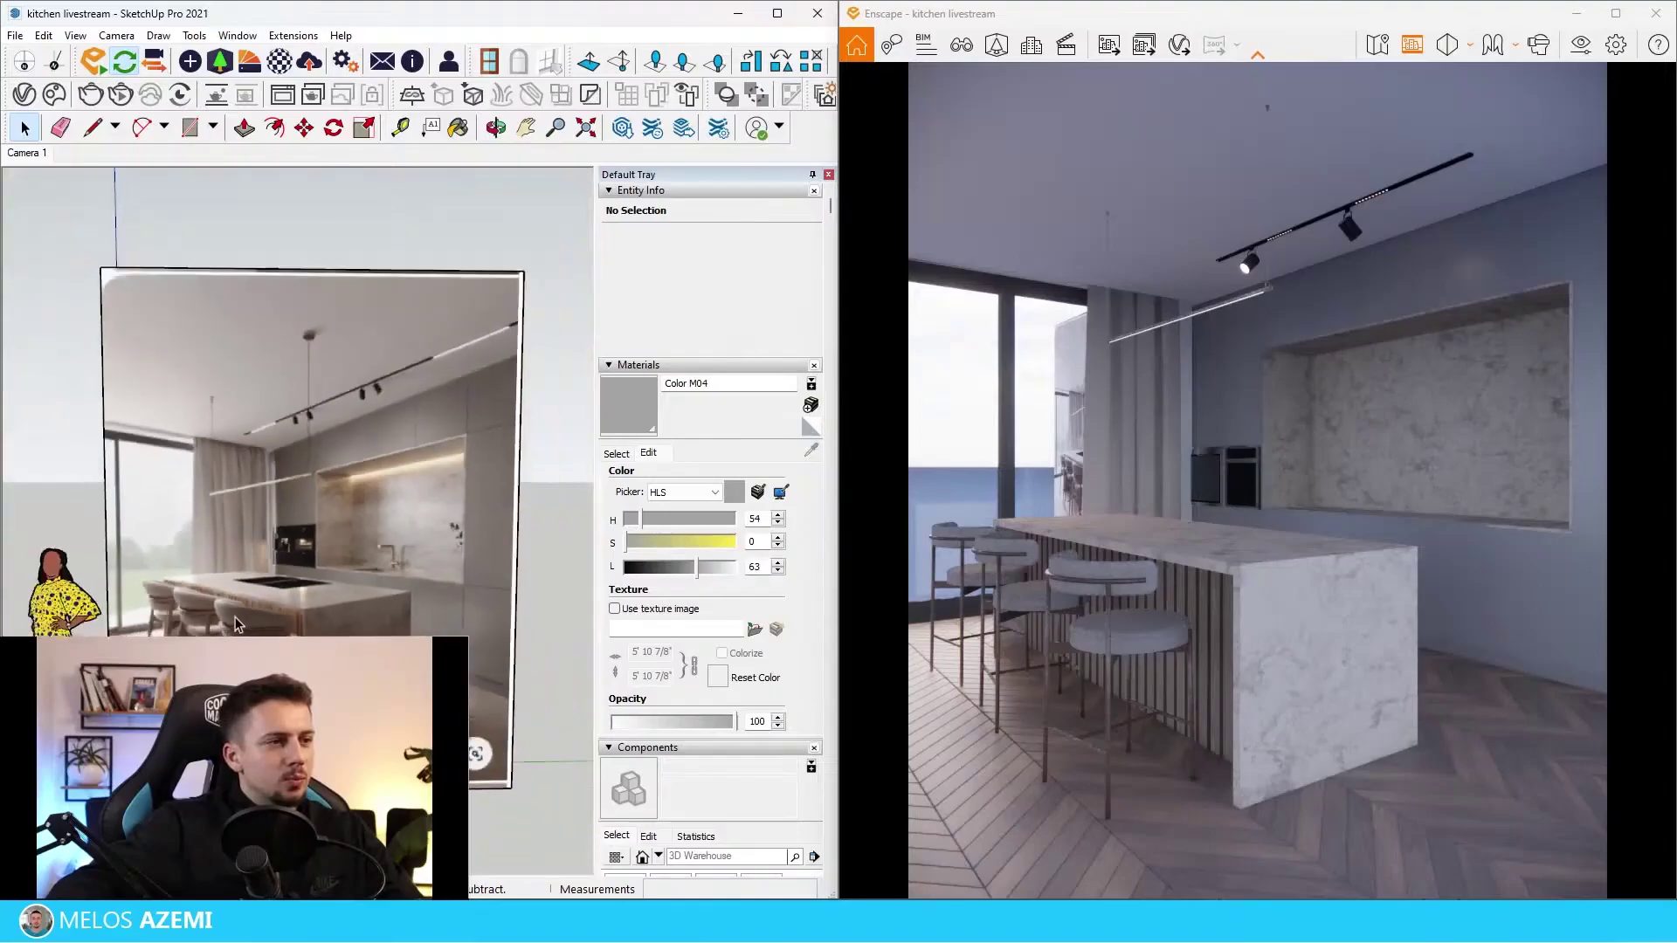
scroll(519, 705, up, 8)
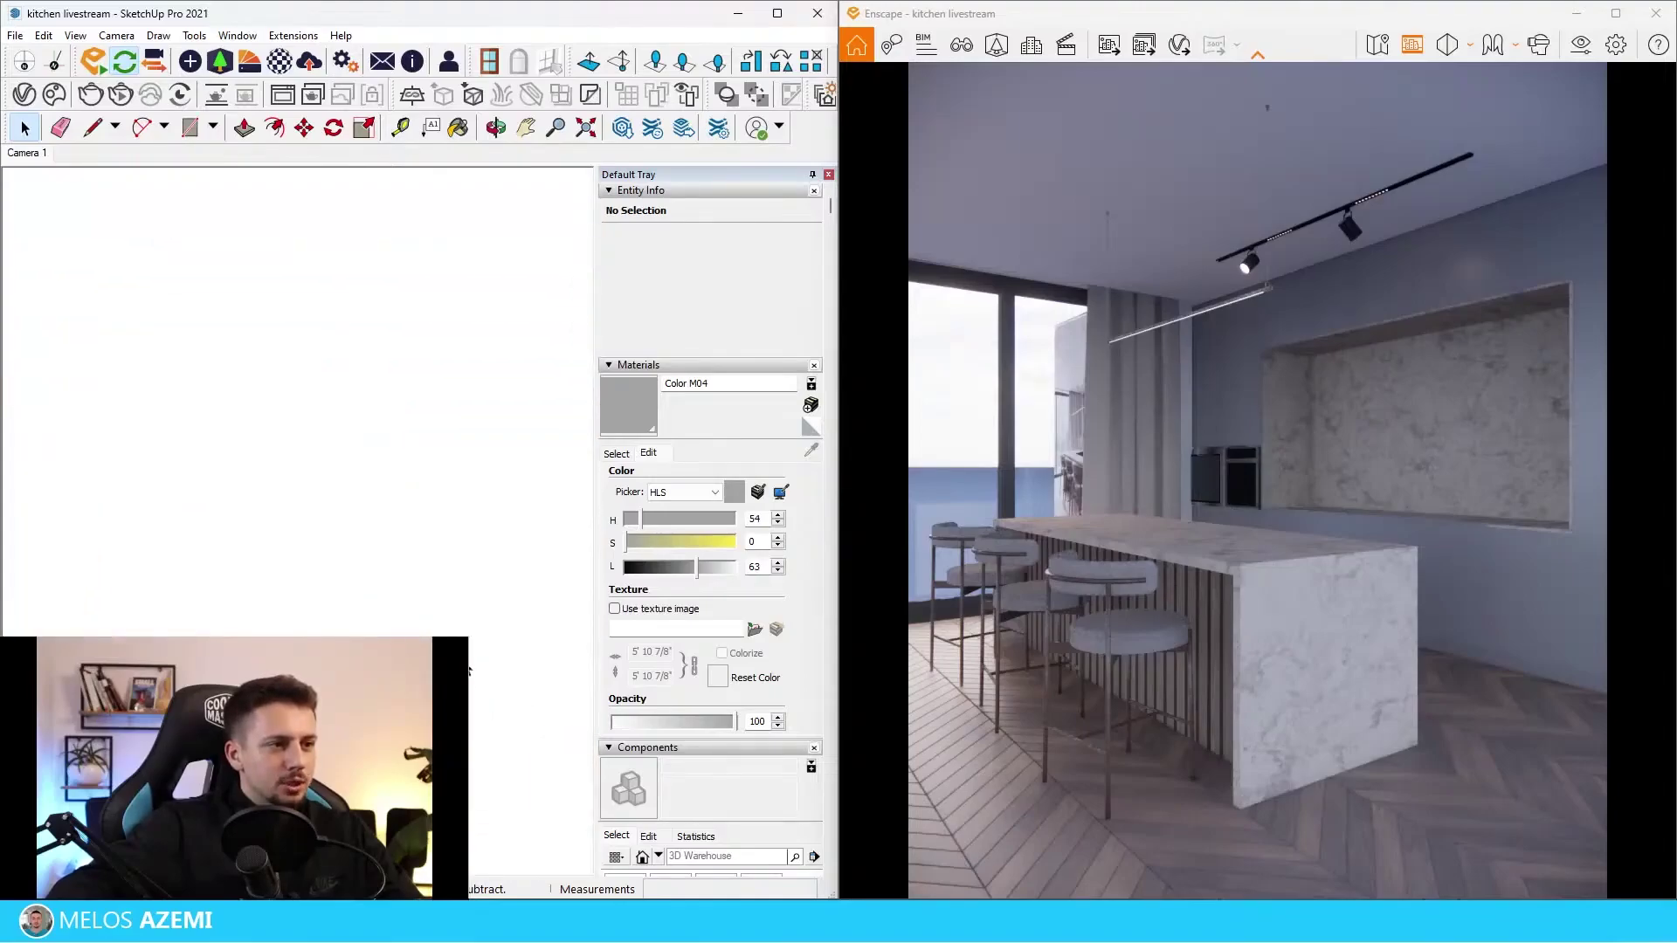
Sample the bar stools' Fabric 08 material and recolour it to a warmer, darker beige with saturation 15 and lightness 50.
key(b)
scroll(434, 579, up, 6)
alt+click(322, 496)
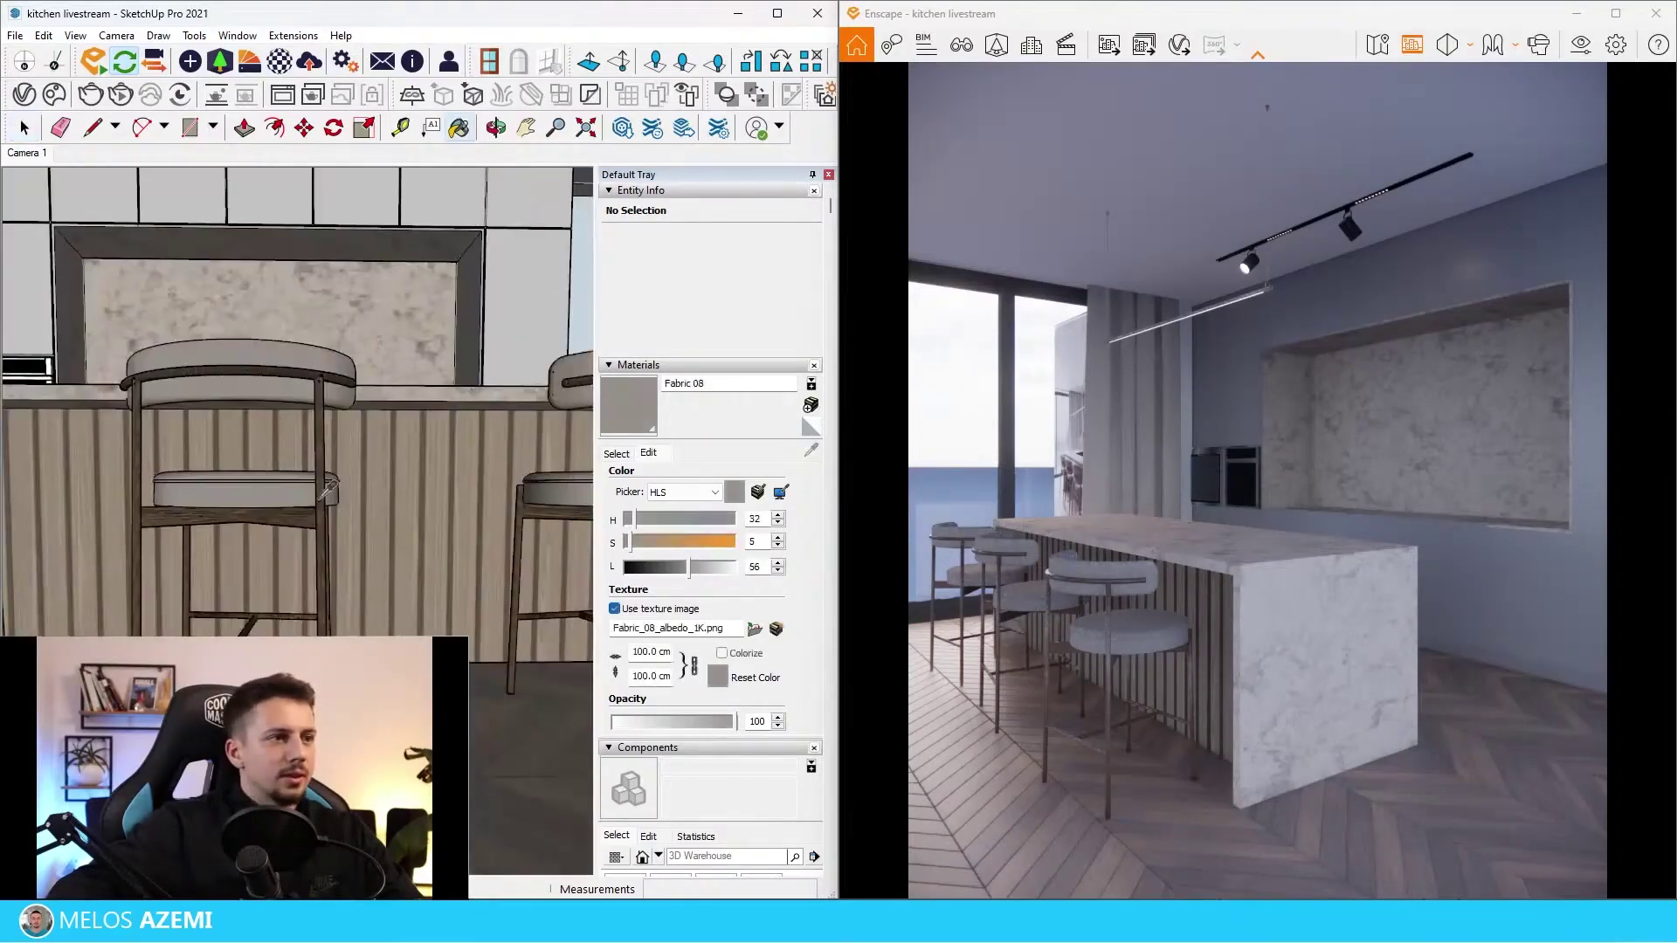
drag(643, 549, 649, 543)
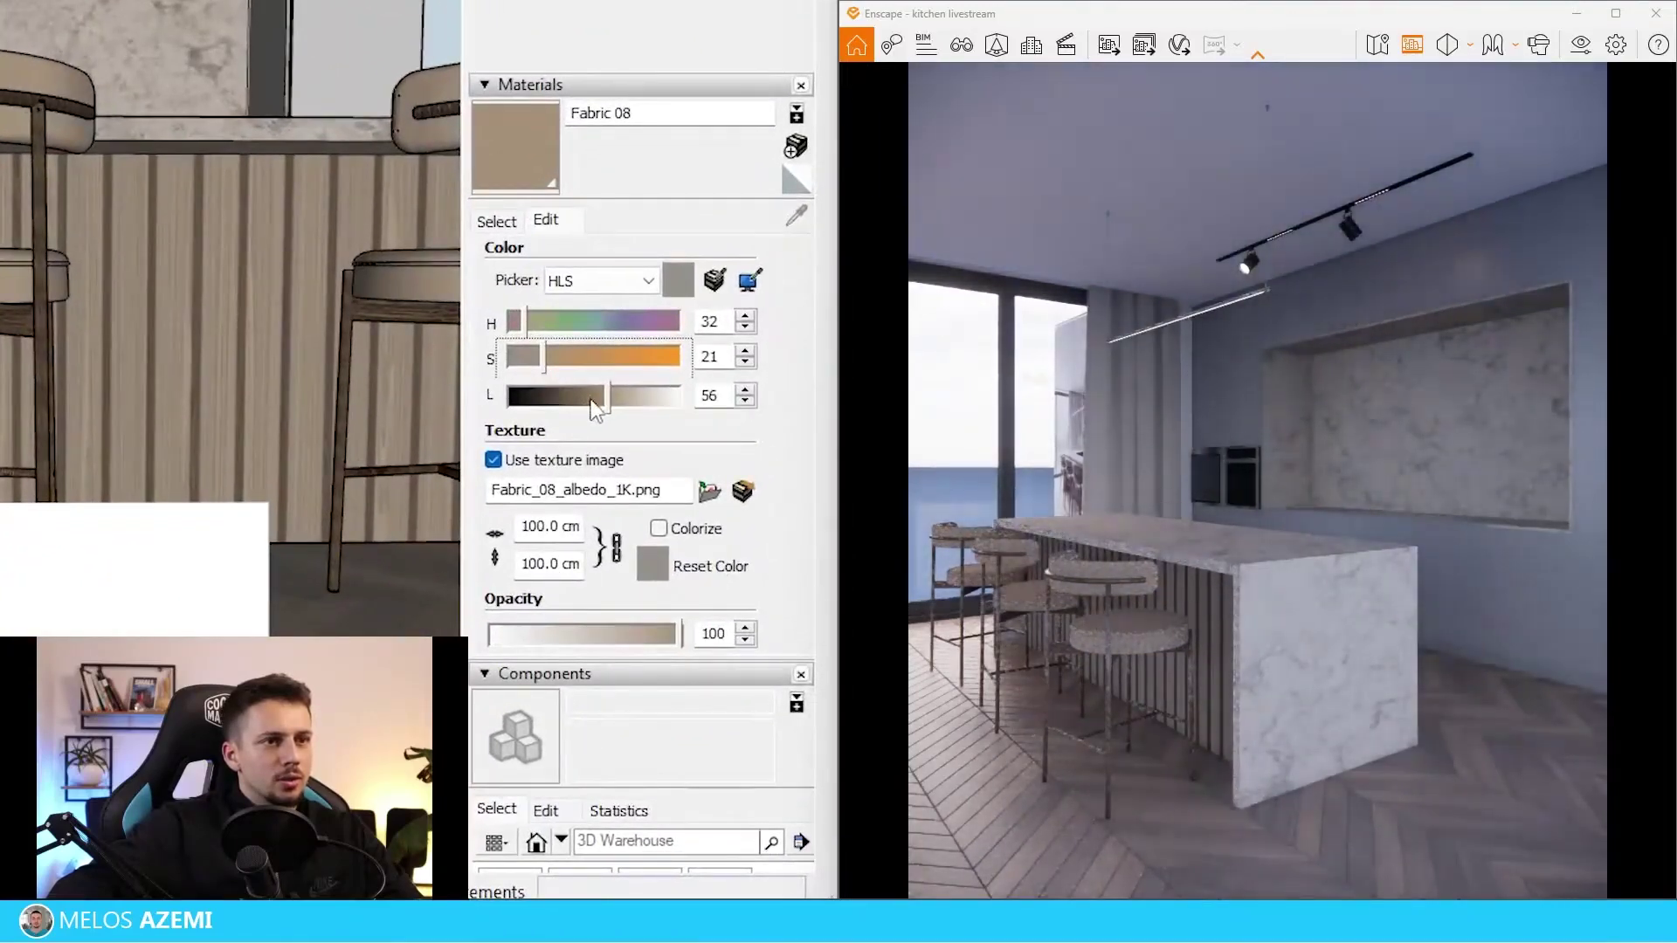
drag(541, 371, 596, 398)
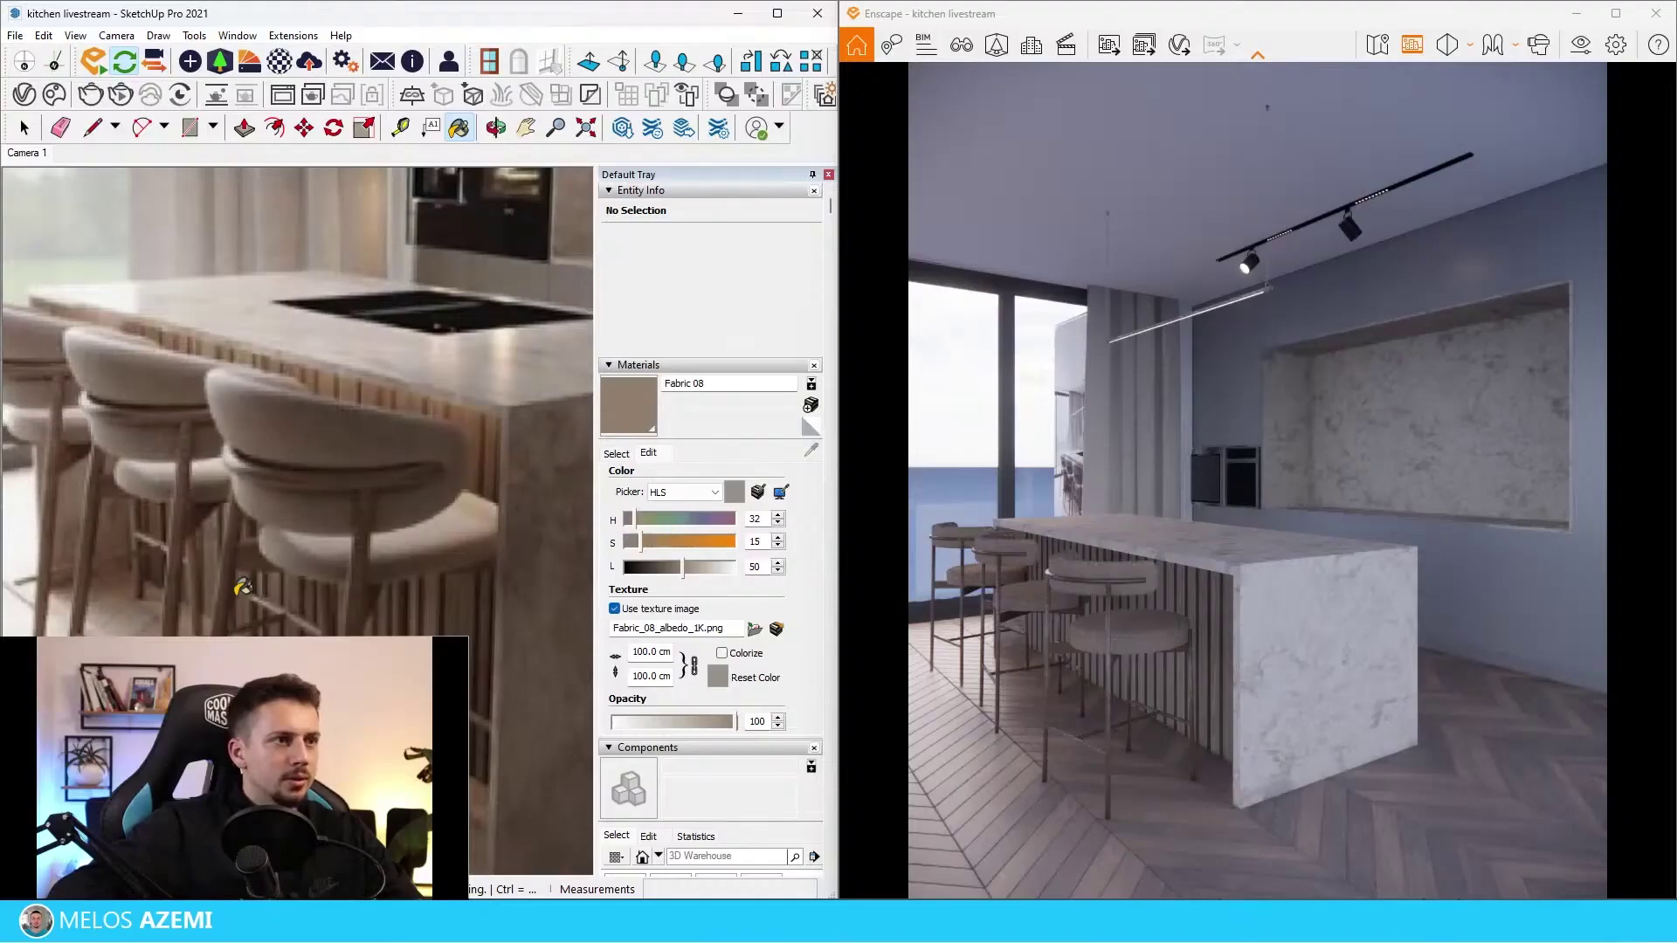
Examine the sink and faucet in the reference image, and search the 3D Warehouse models for "kitchen sink".
scroll(243, 587, down, 12)
middle_drag(243, 587, 248, 602)
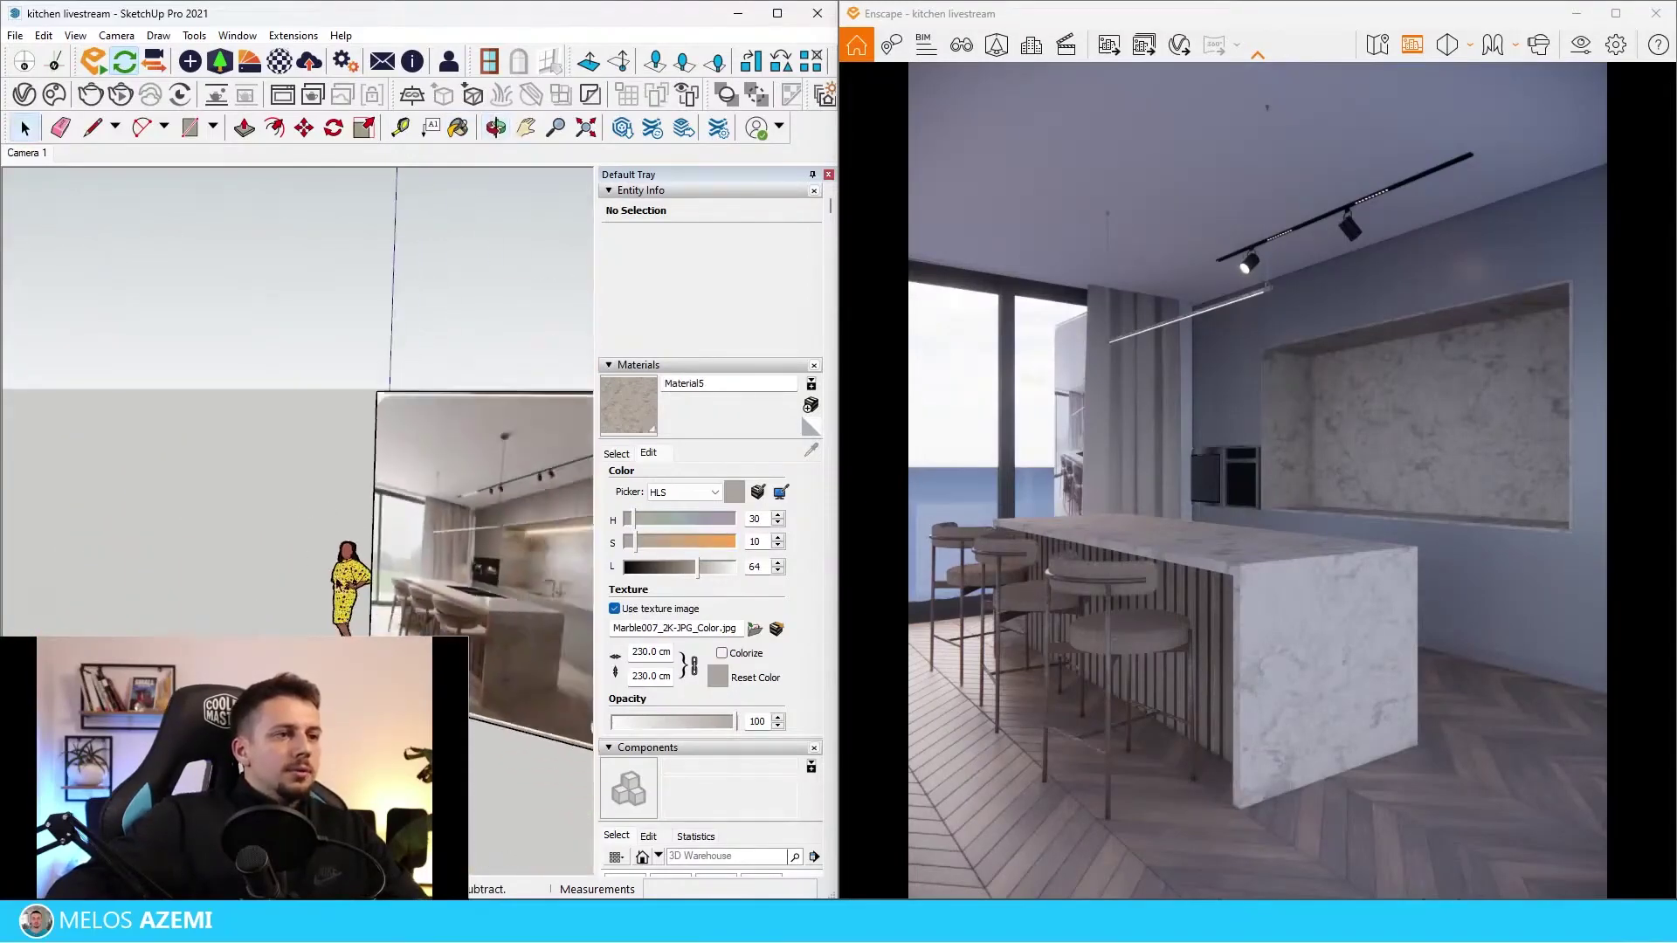
scroll(301, 566, down, 3)
scroll(301, 566, up, 12)
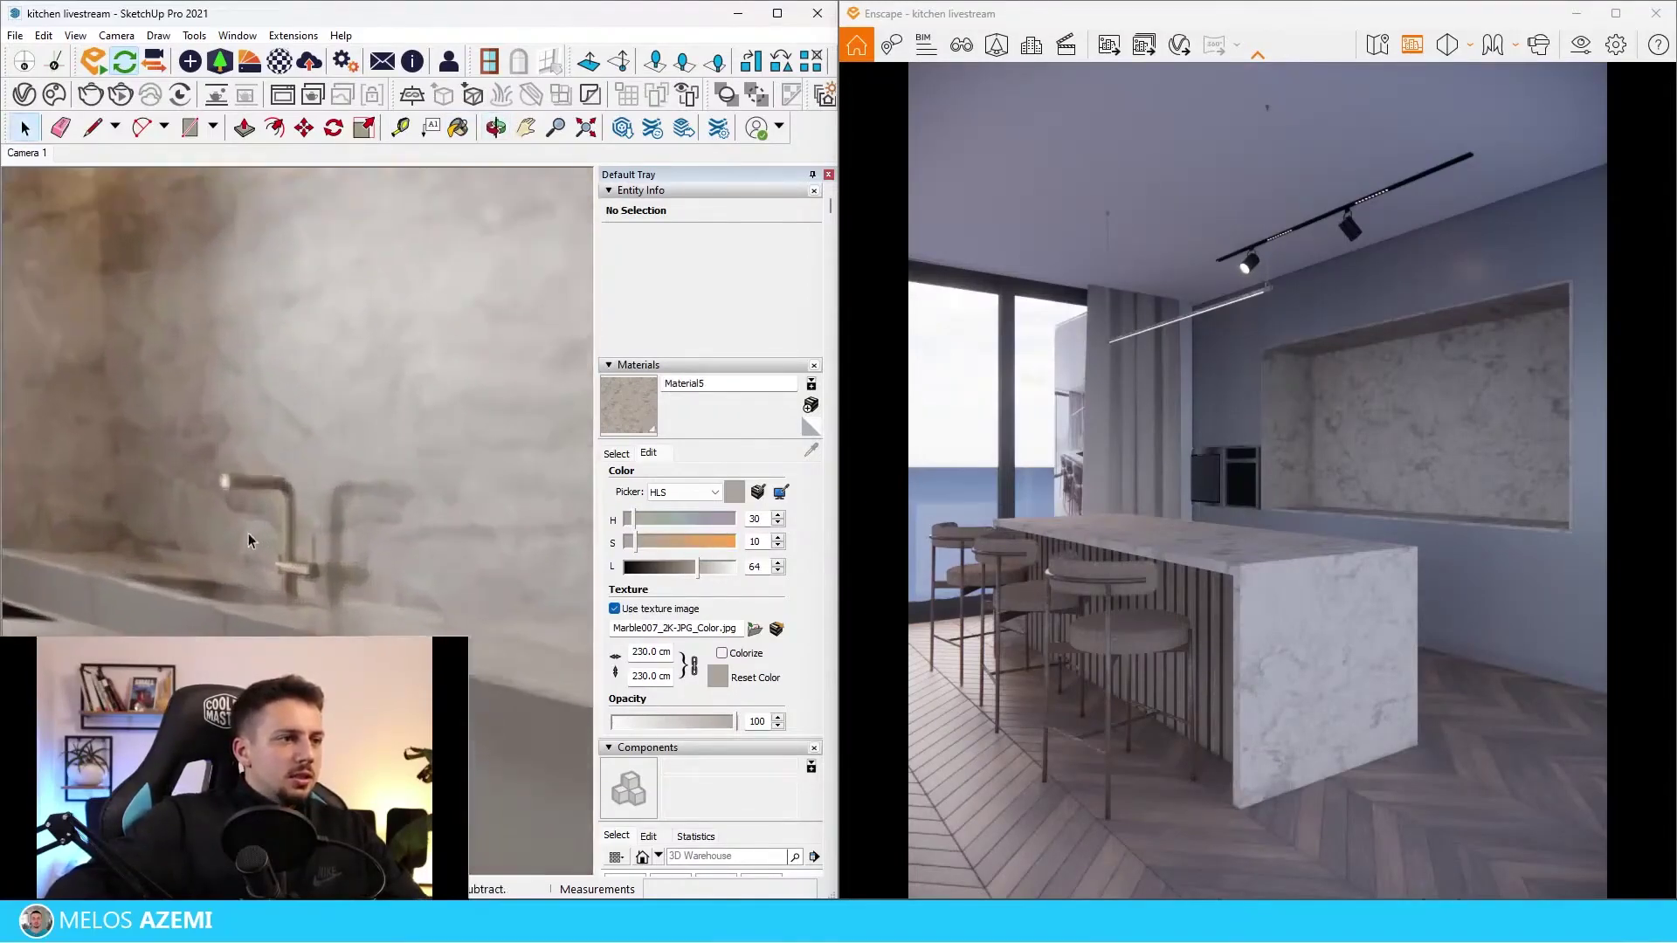
scroll(316, 492, down, 8)
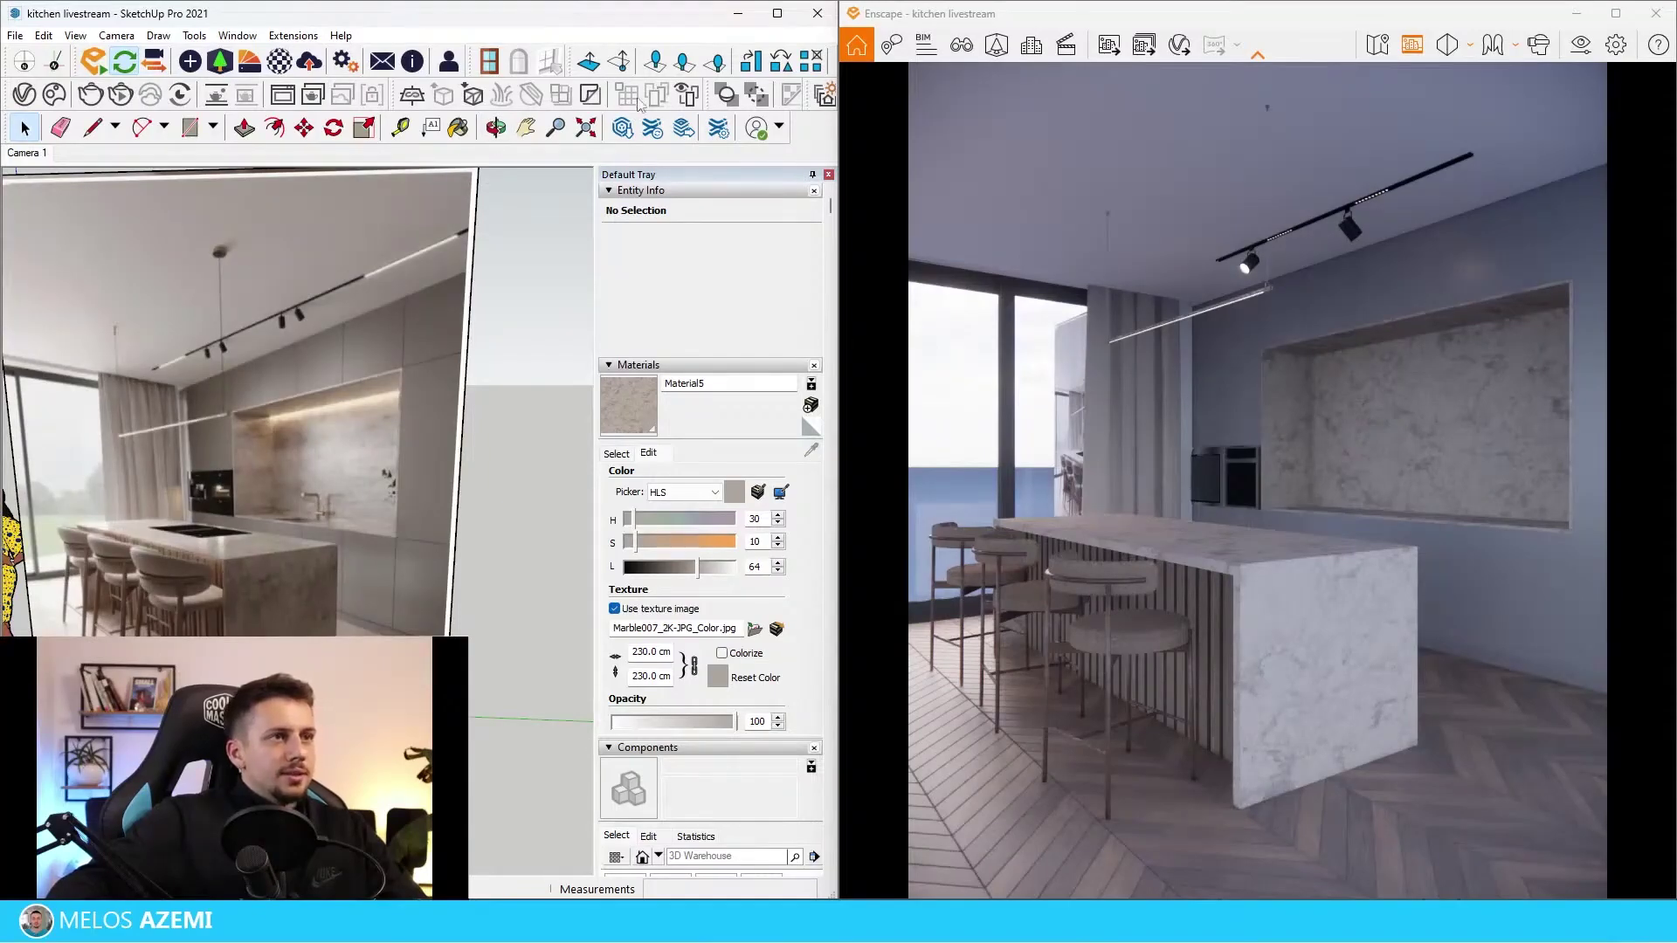
click(640, 103)
text(sin)
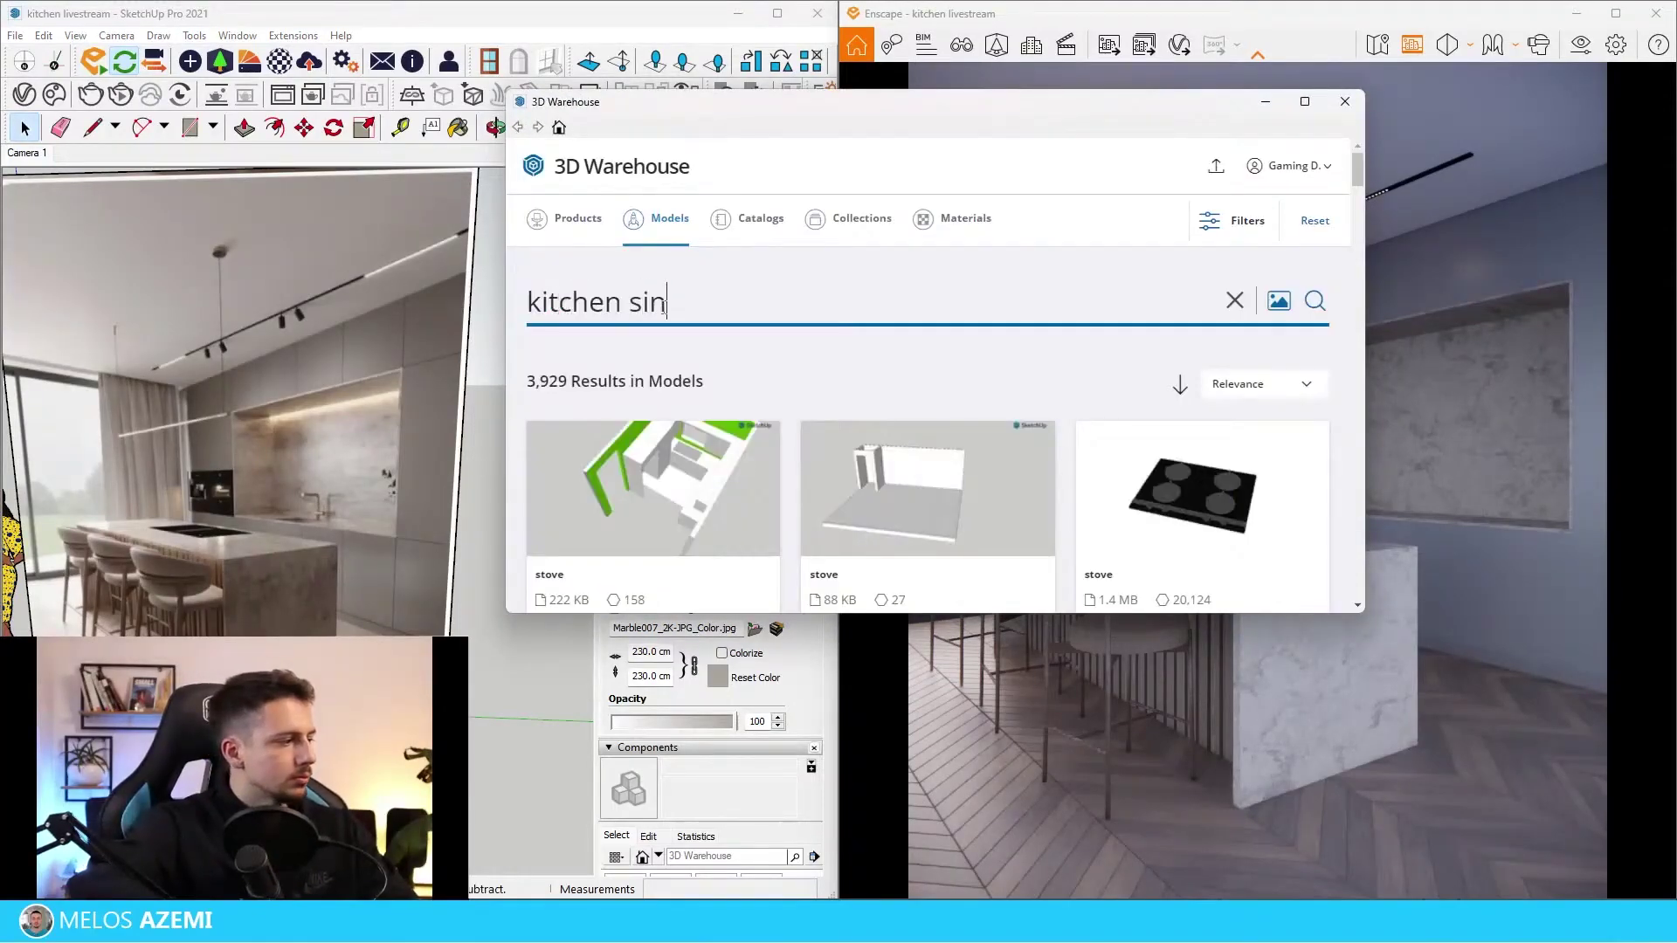
text(k)
key(Return)
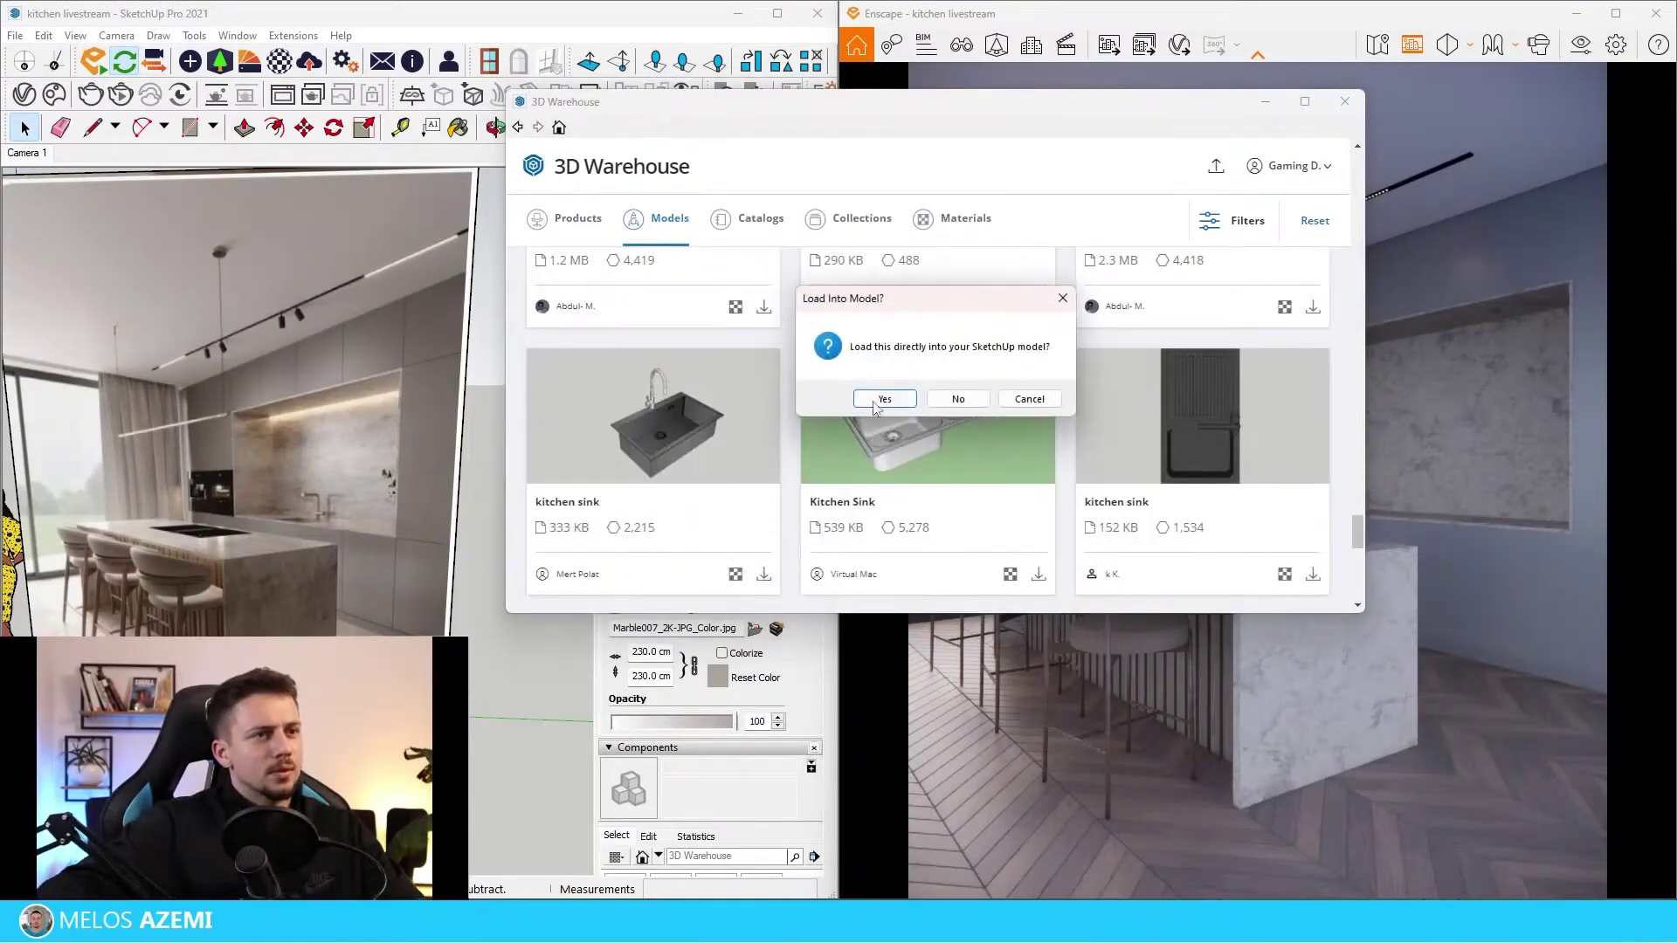
Load the 333 KB dark kitchen sink with faucet directly into the model and move it into the countertop in the niche.
click(883, 399)
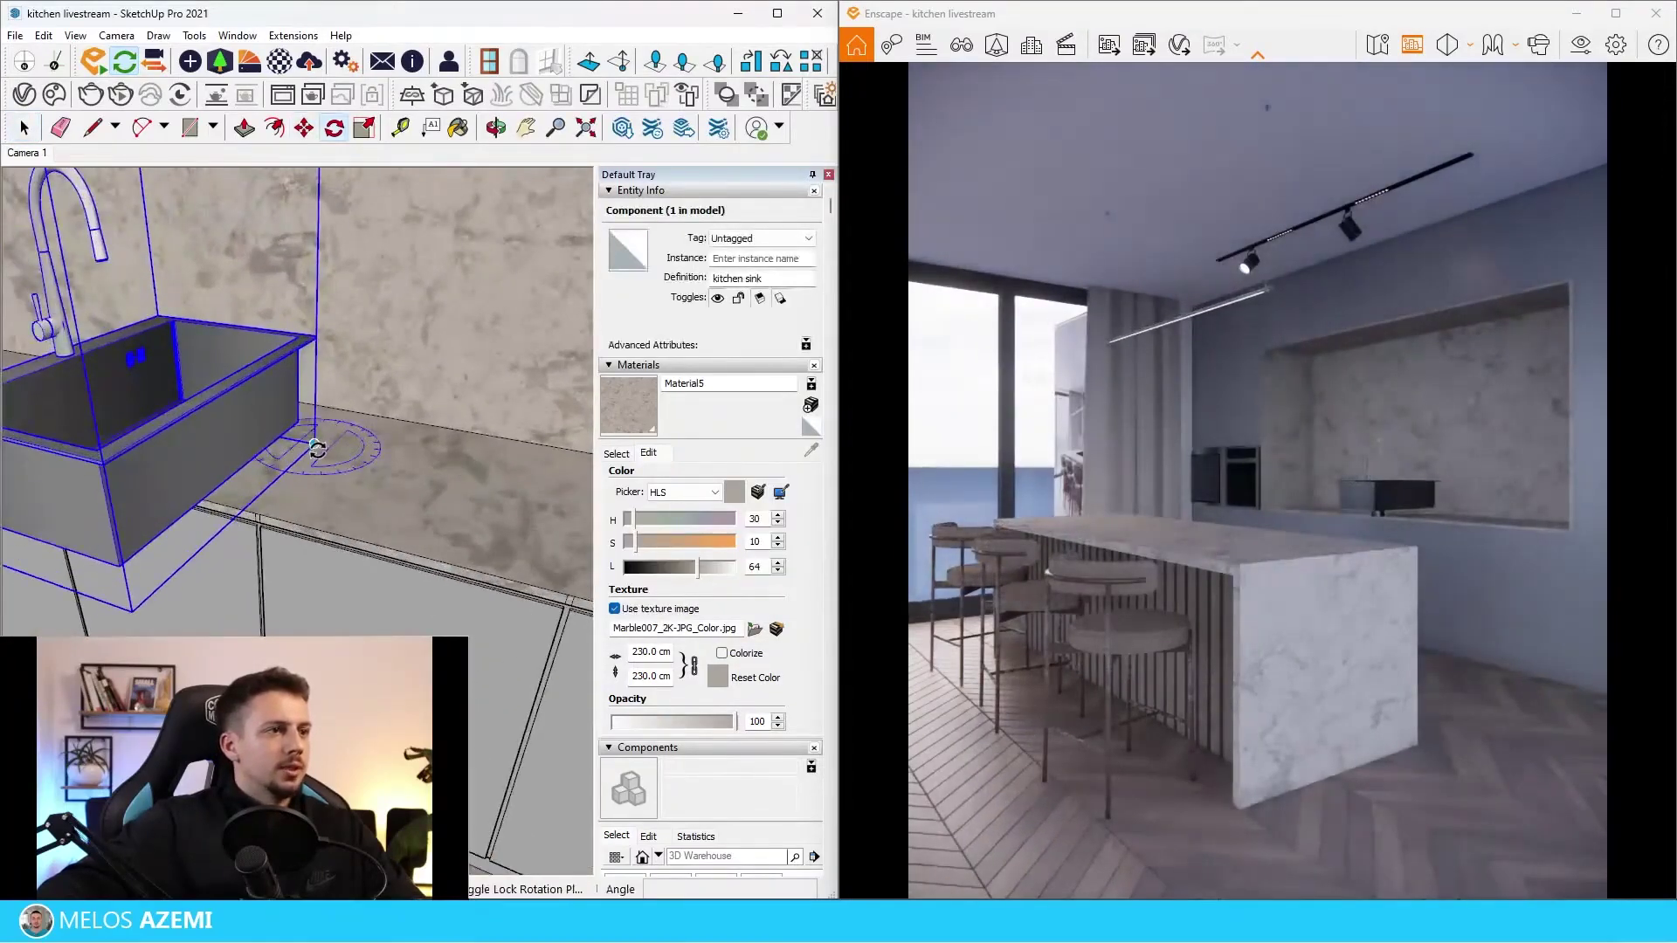
key(m)
click(315, 448)
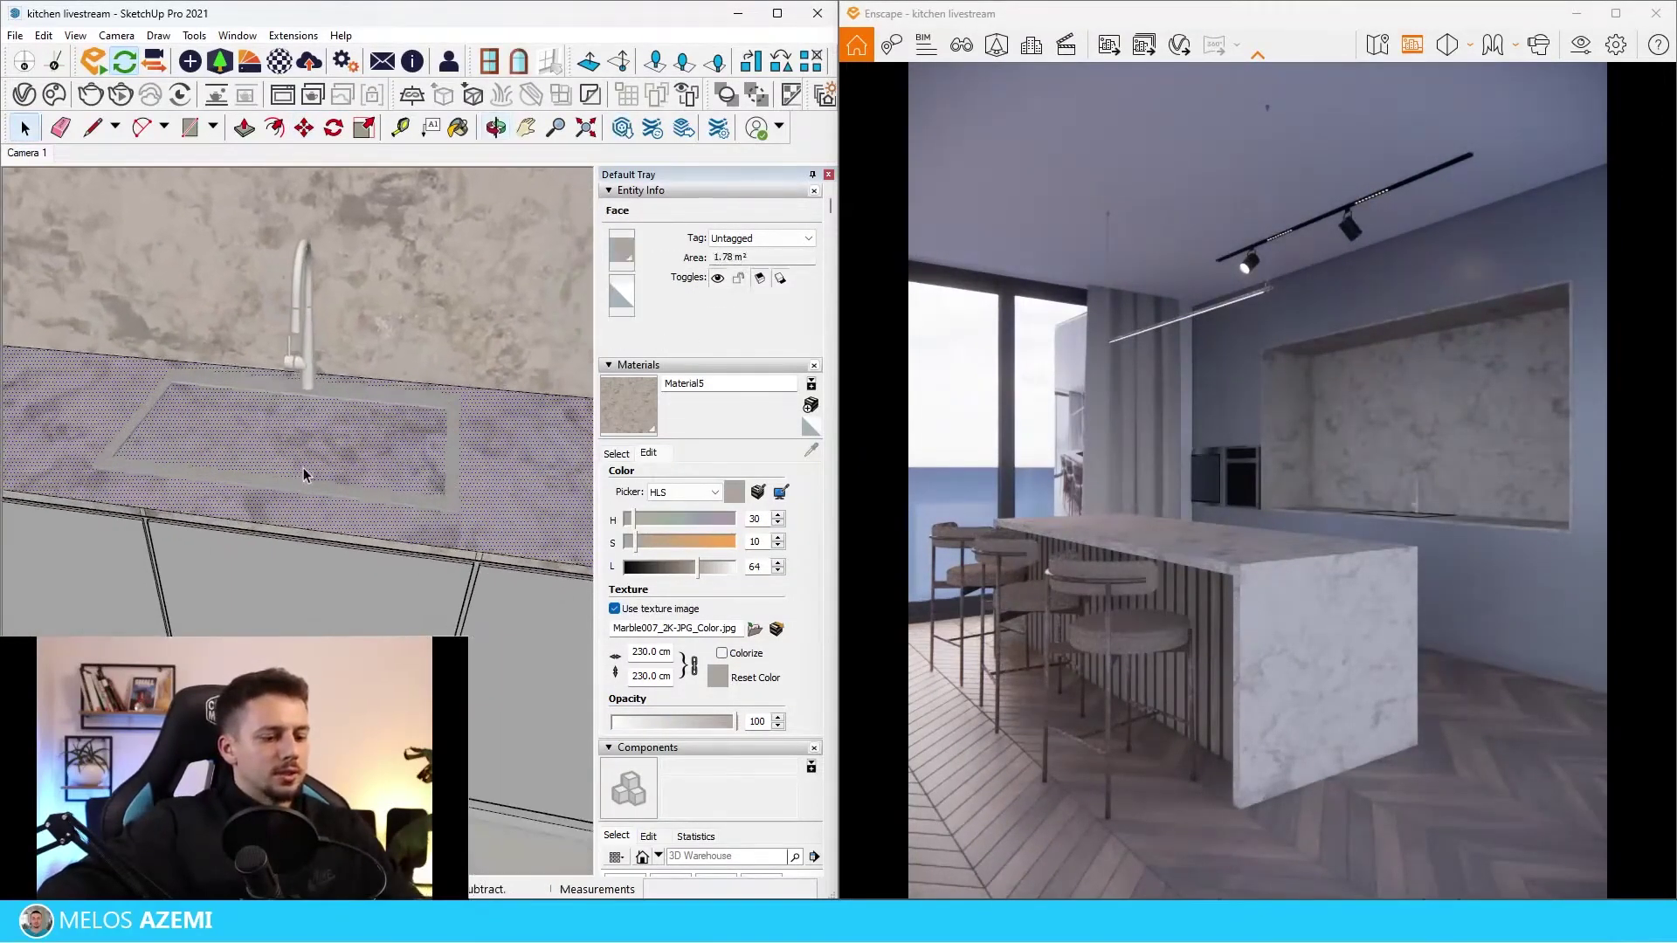
Draw a rectangle of about 71.3 by 44.6 cm on the countertop face along the sink's outer corners.
key(r)
scroll(147, 410, up, 10)
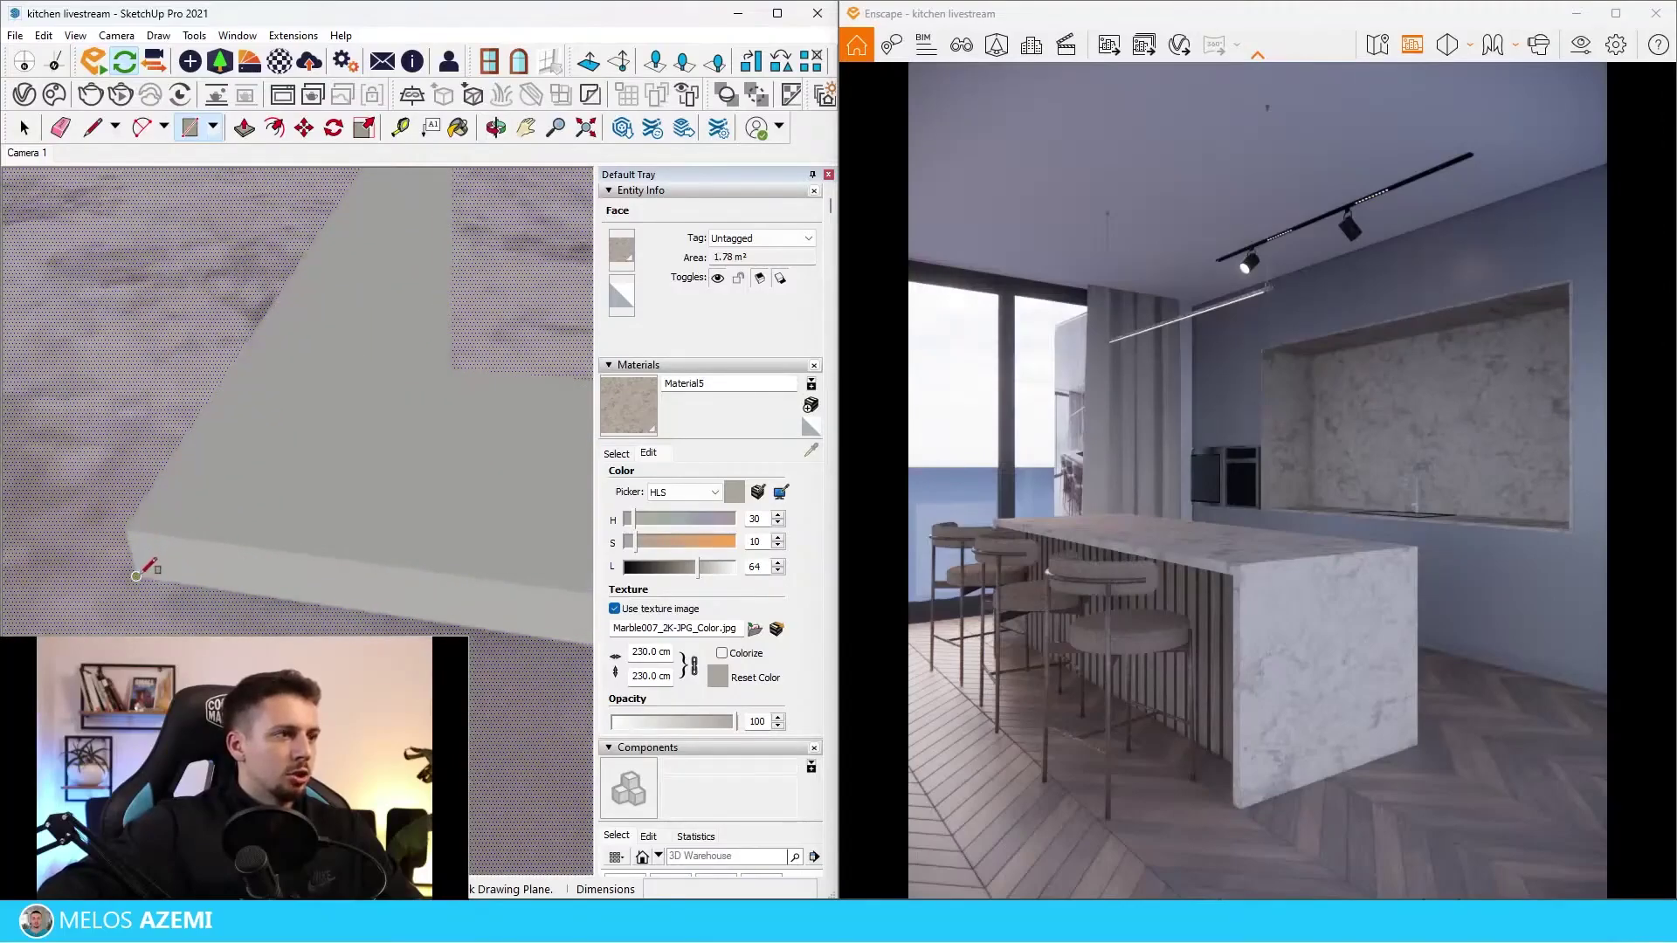
click(136, 575)
scroll(137, 575, down, 3)
scroll(264, 466, up, 5)
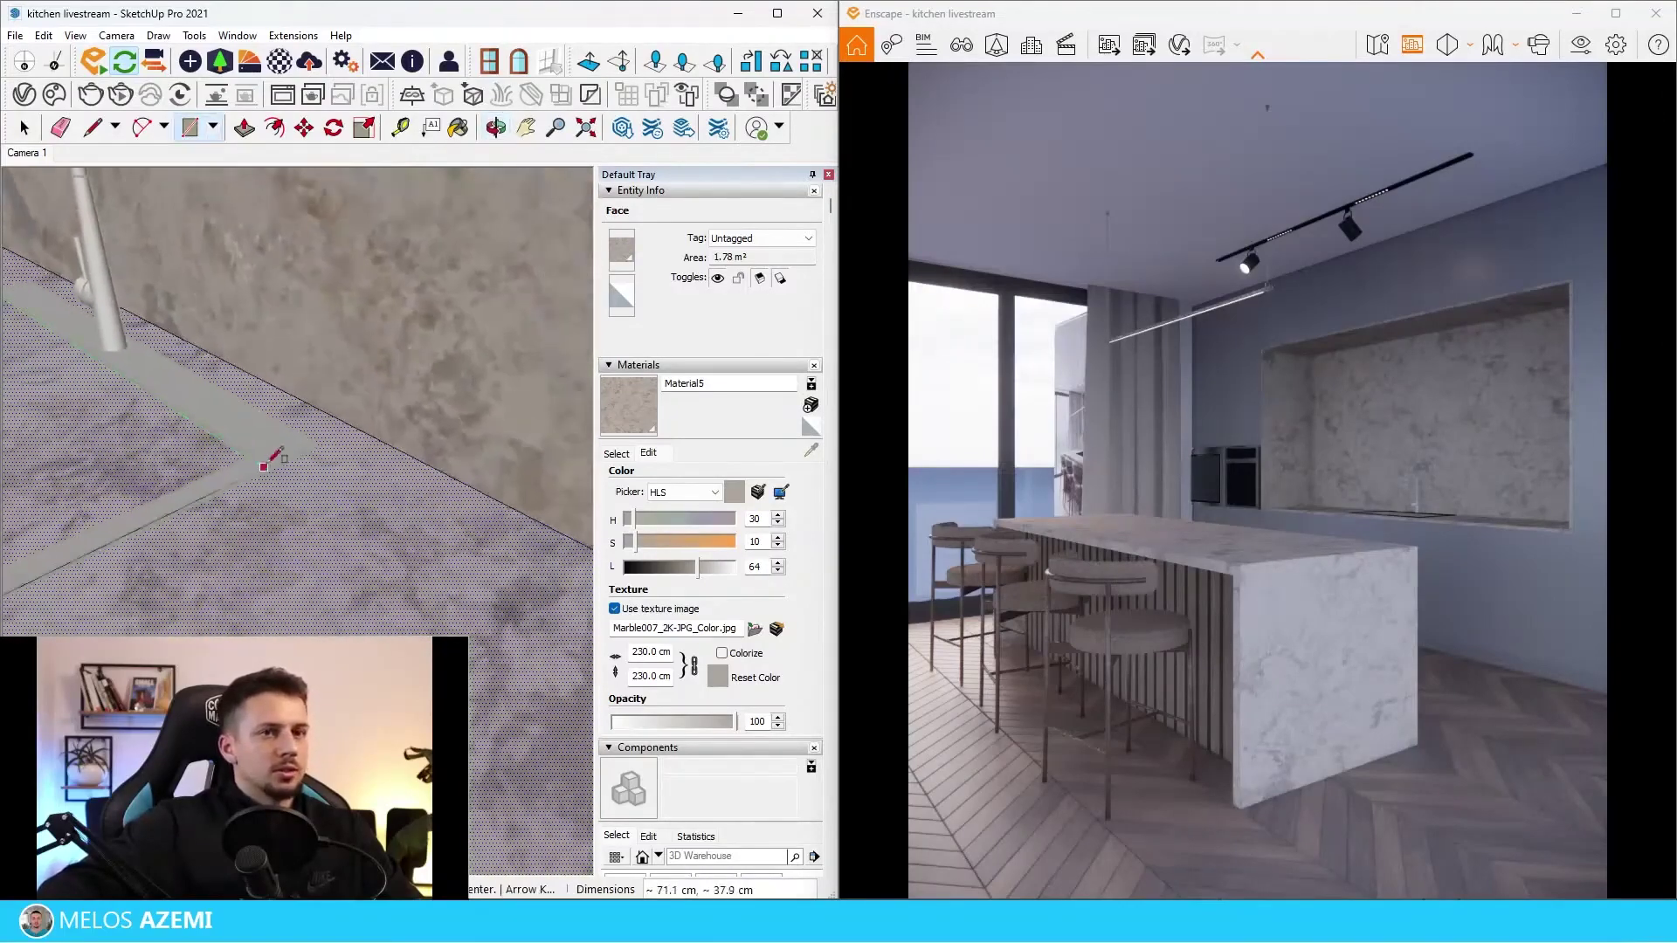
scroll(263, 467, up, 5)
middle_drag(398, 454, 375, 422)
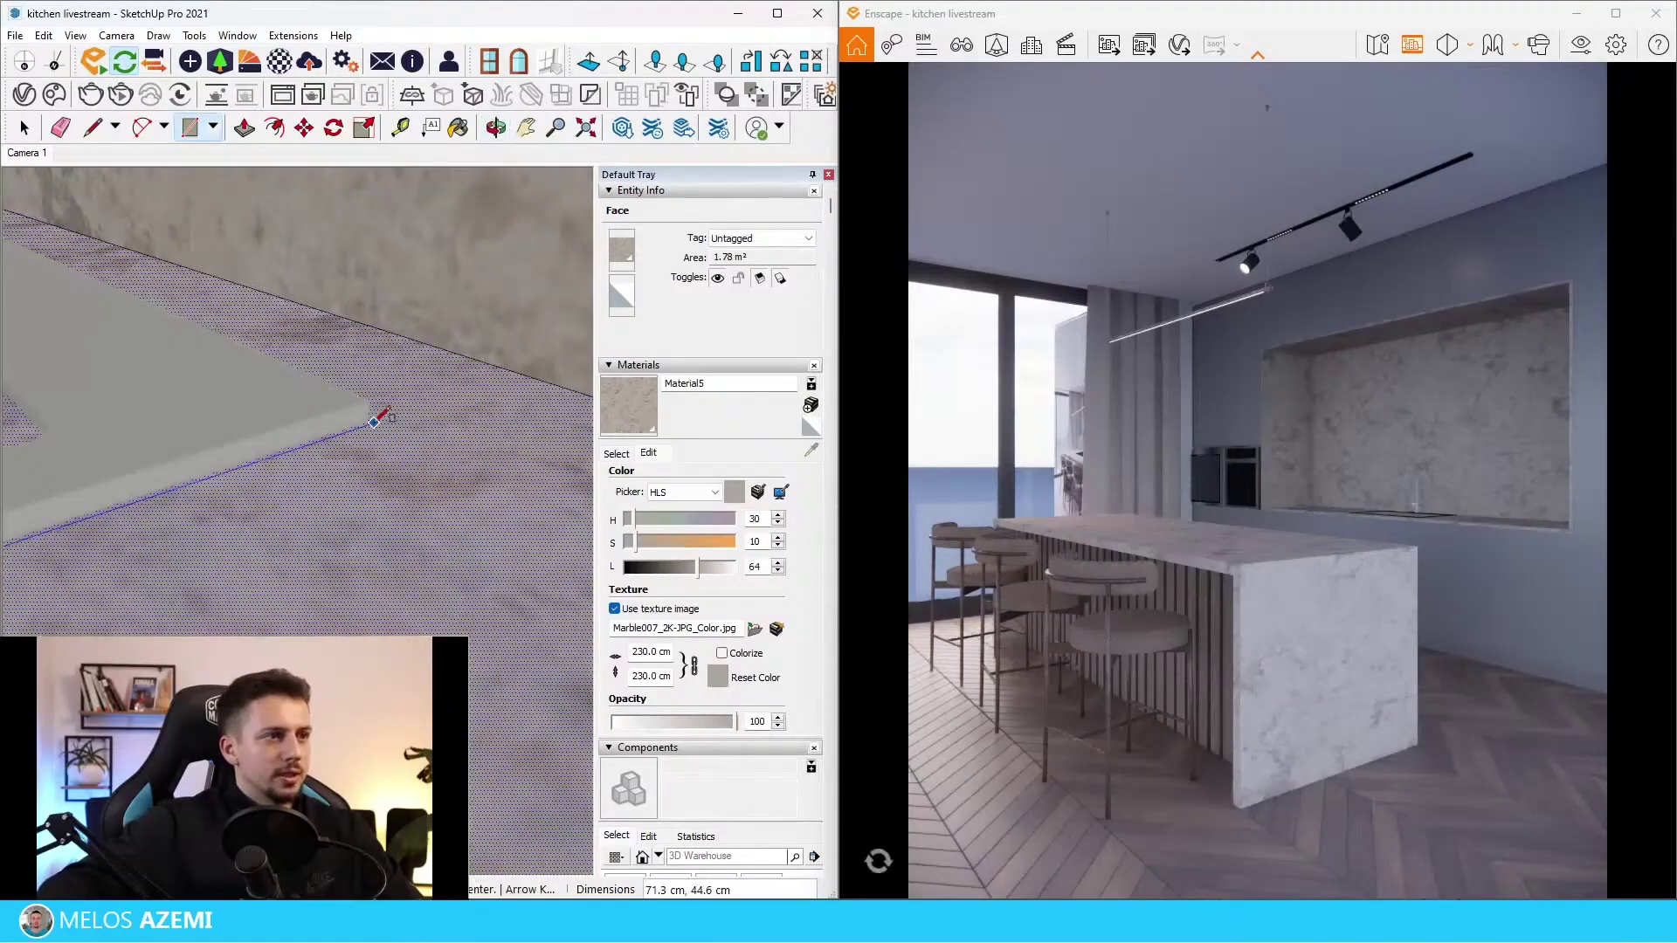
click(374, 423)
Push the rectangle around the sink down about 29 cm to cut the basin opening into the countertop.
key(space)
scroll(422, 406, down, 3)
scroll(166, 412, up, 3)
click(166, 413)
key(p)
click(167, 412)
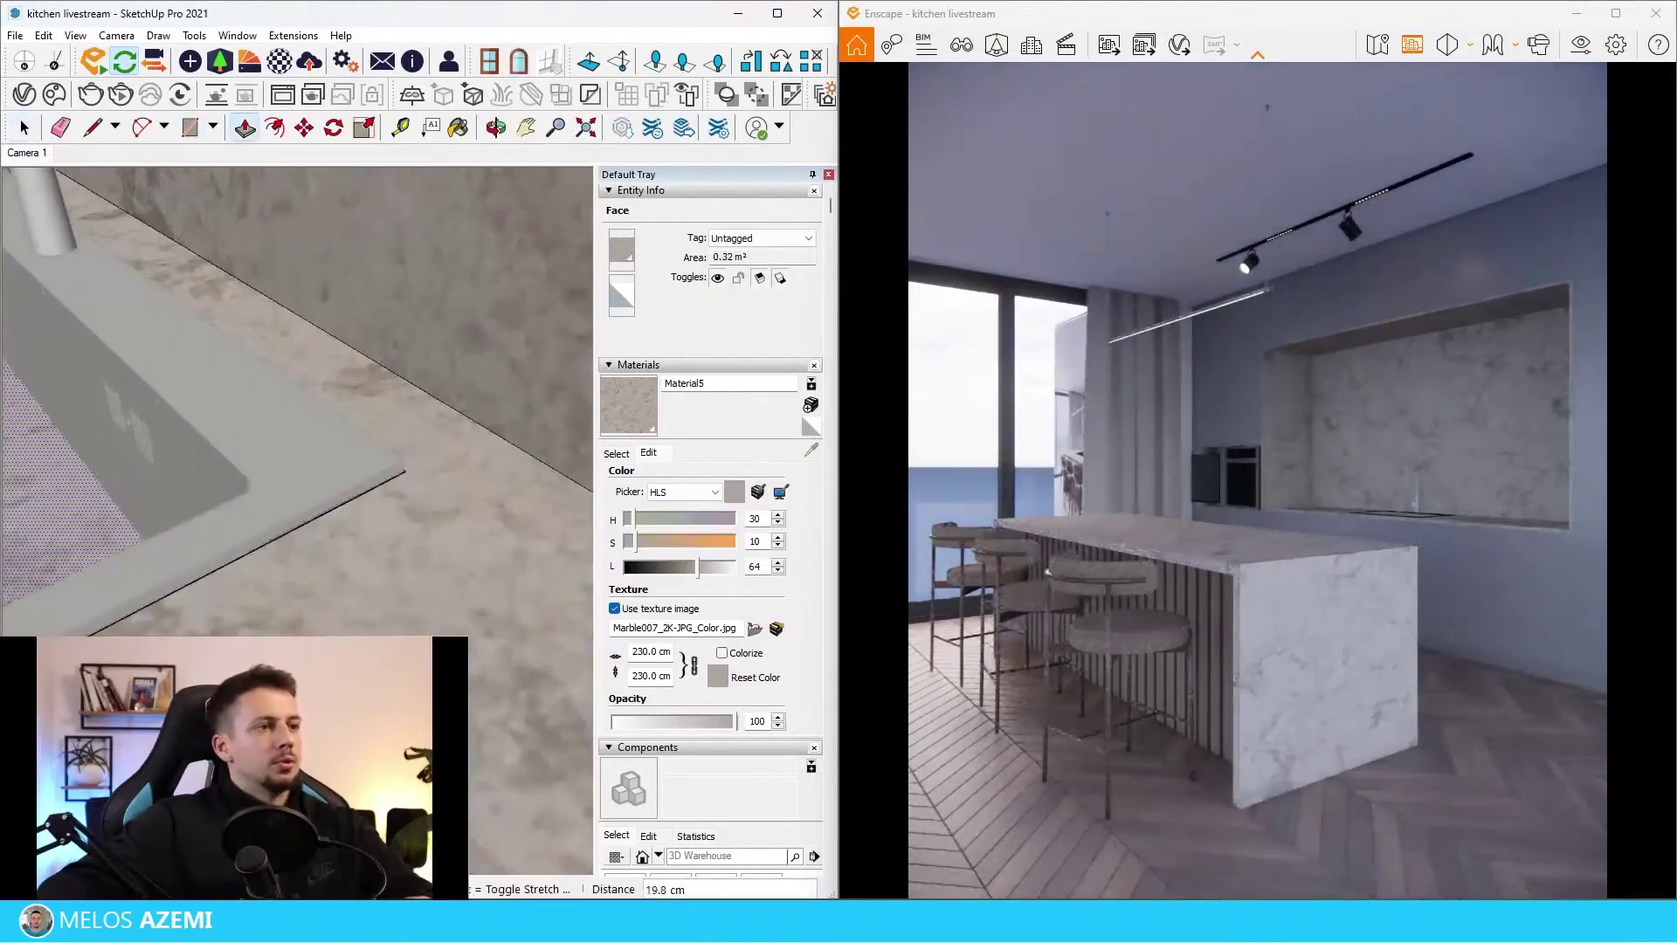
middle_drag(301, 481, 307, 379)
scroll(308, 379, down, 2)
key(p)
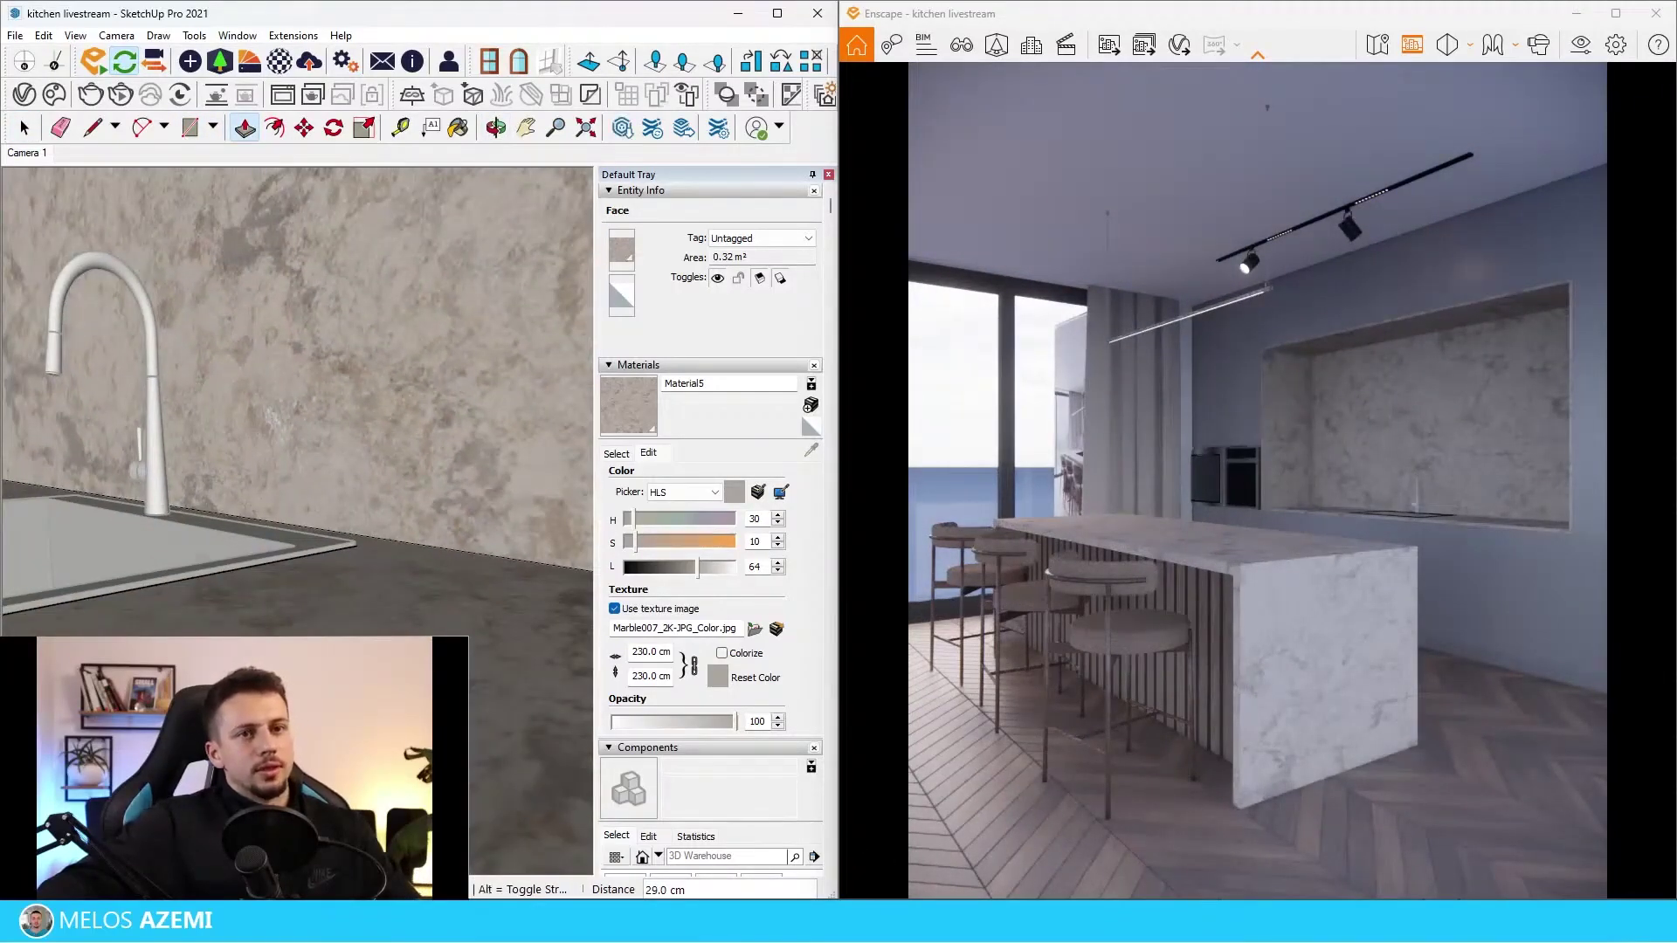
scroll(425, 594, down, 2)
key(space)
scroll(374, 533, up, 4)
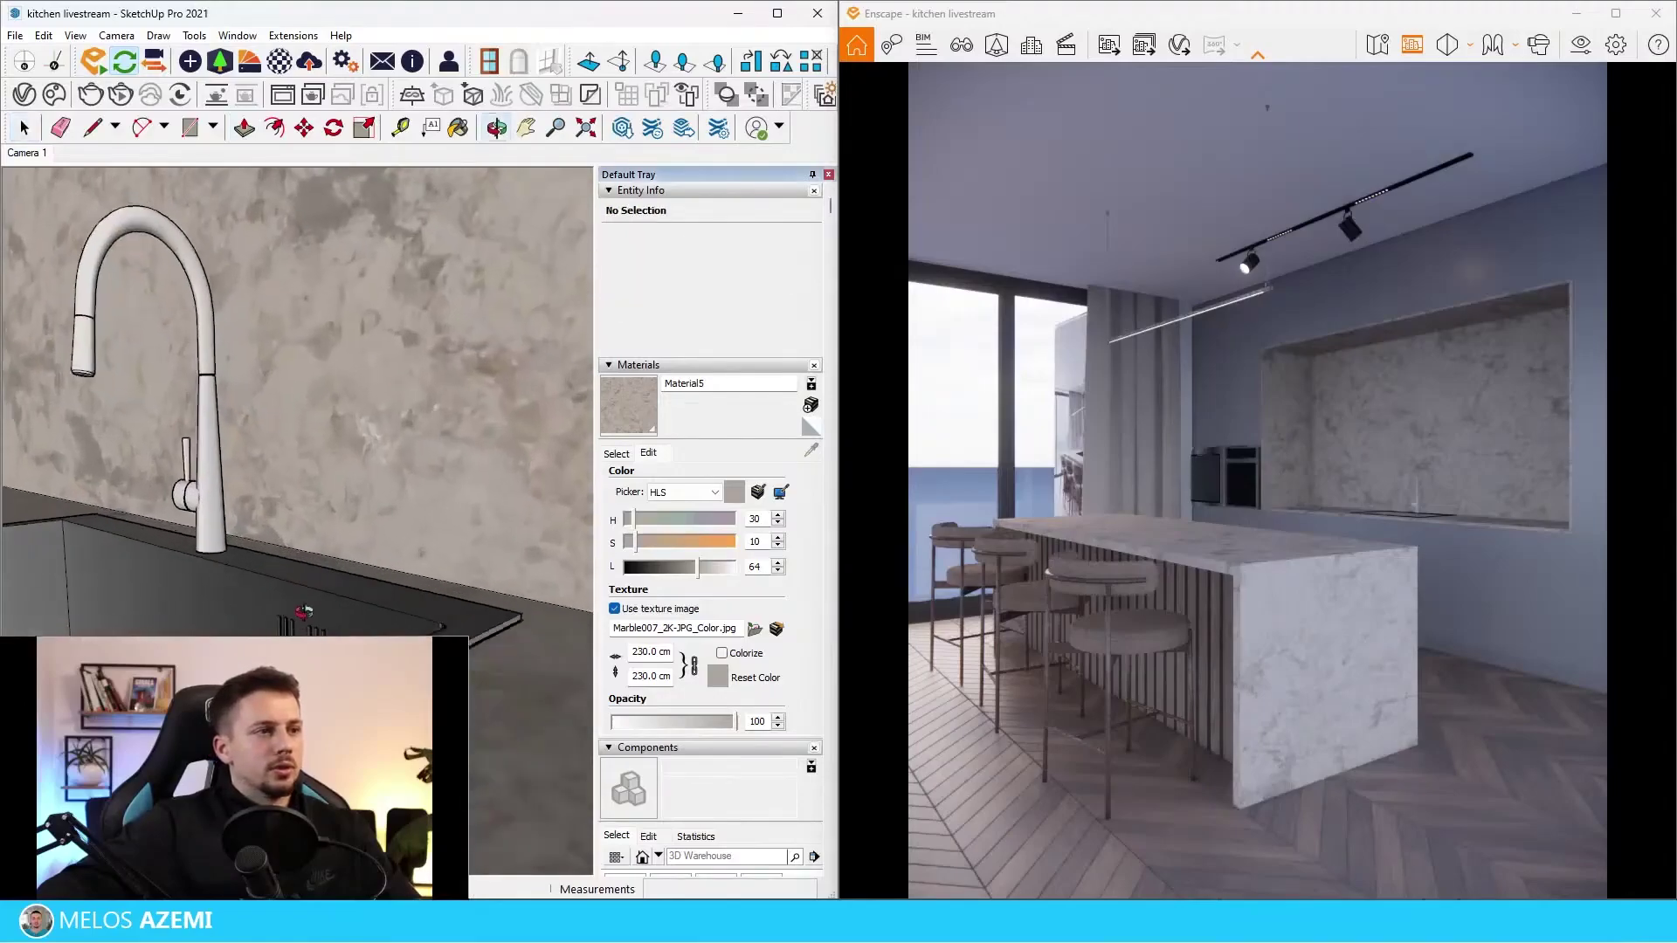
Examine the faucet's finish in the reference image and open the Metals category of the Enscape Material Library.
scroll(112, 534, down, 10)
scroll(250, 544, up, 6)
scroll(251, 545, down, 6)
middle_drag(305, 558, 397, 635)
scroll(168, 538, up, 8)
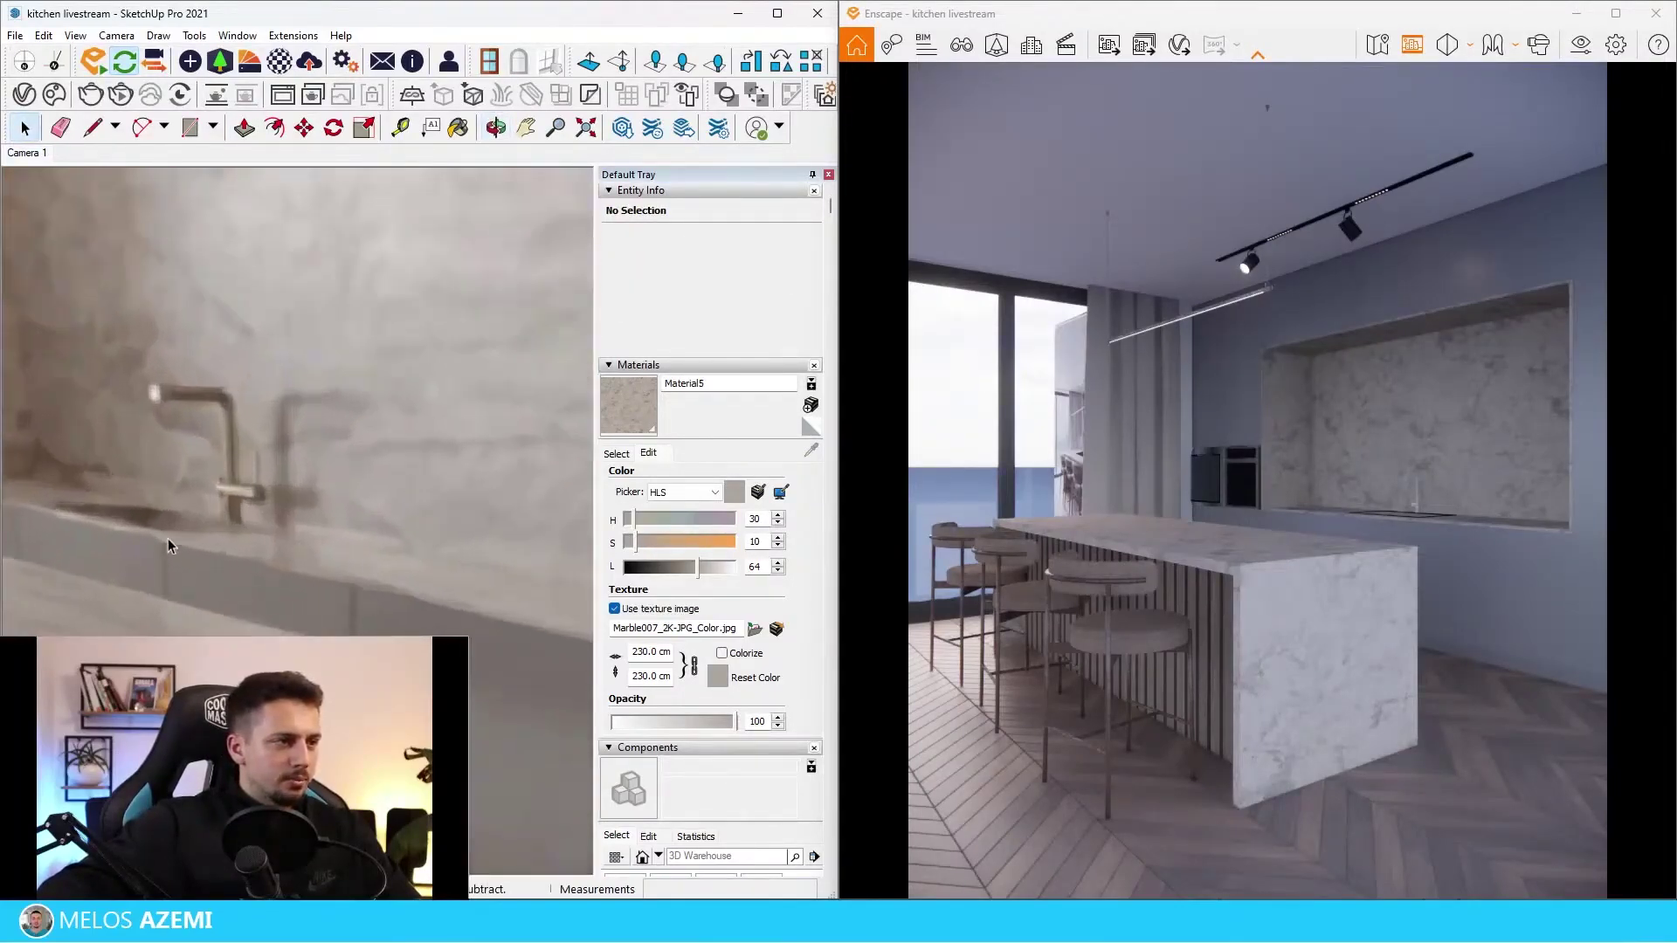
scroll(170, 531, down, 10)
scroll(124, 338, up, 6)
click(249, 61)
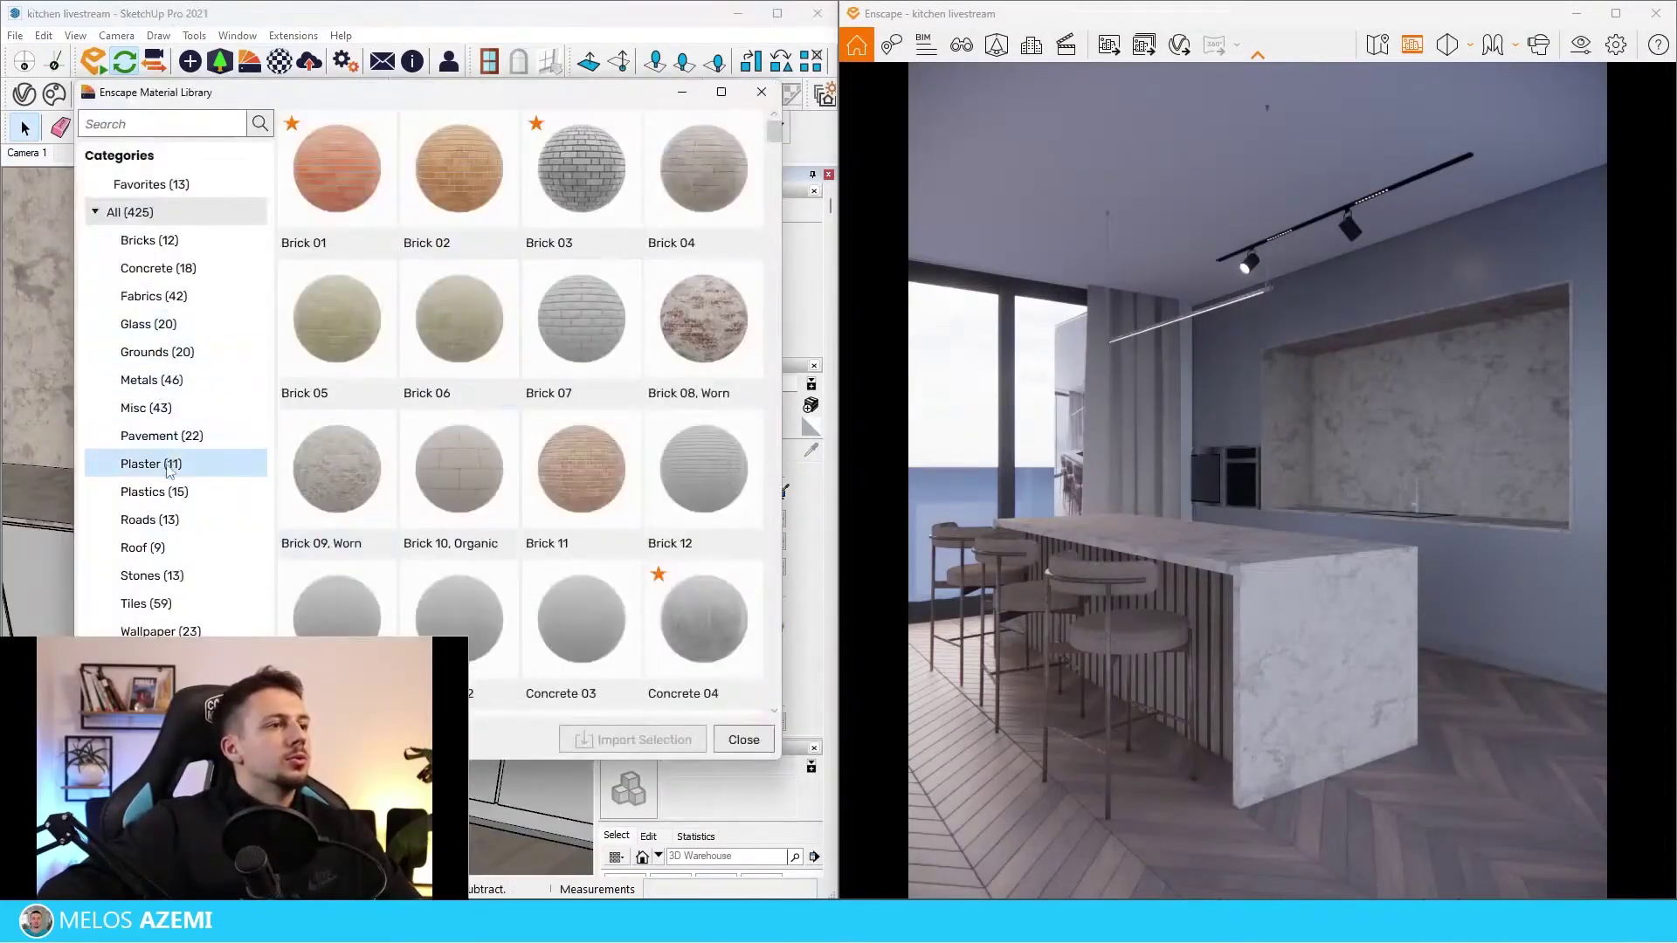
click(151, 380)
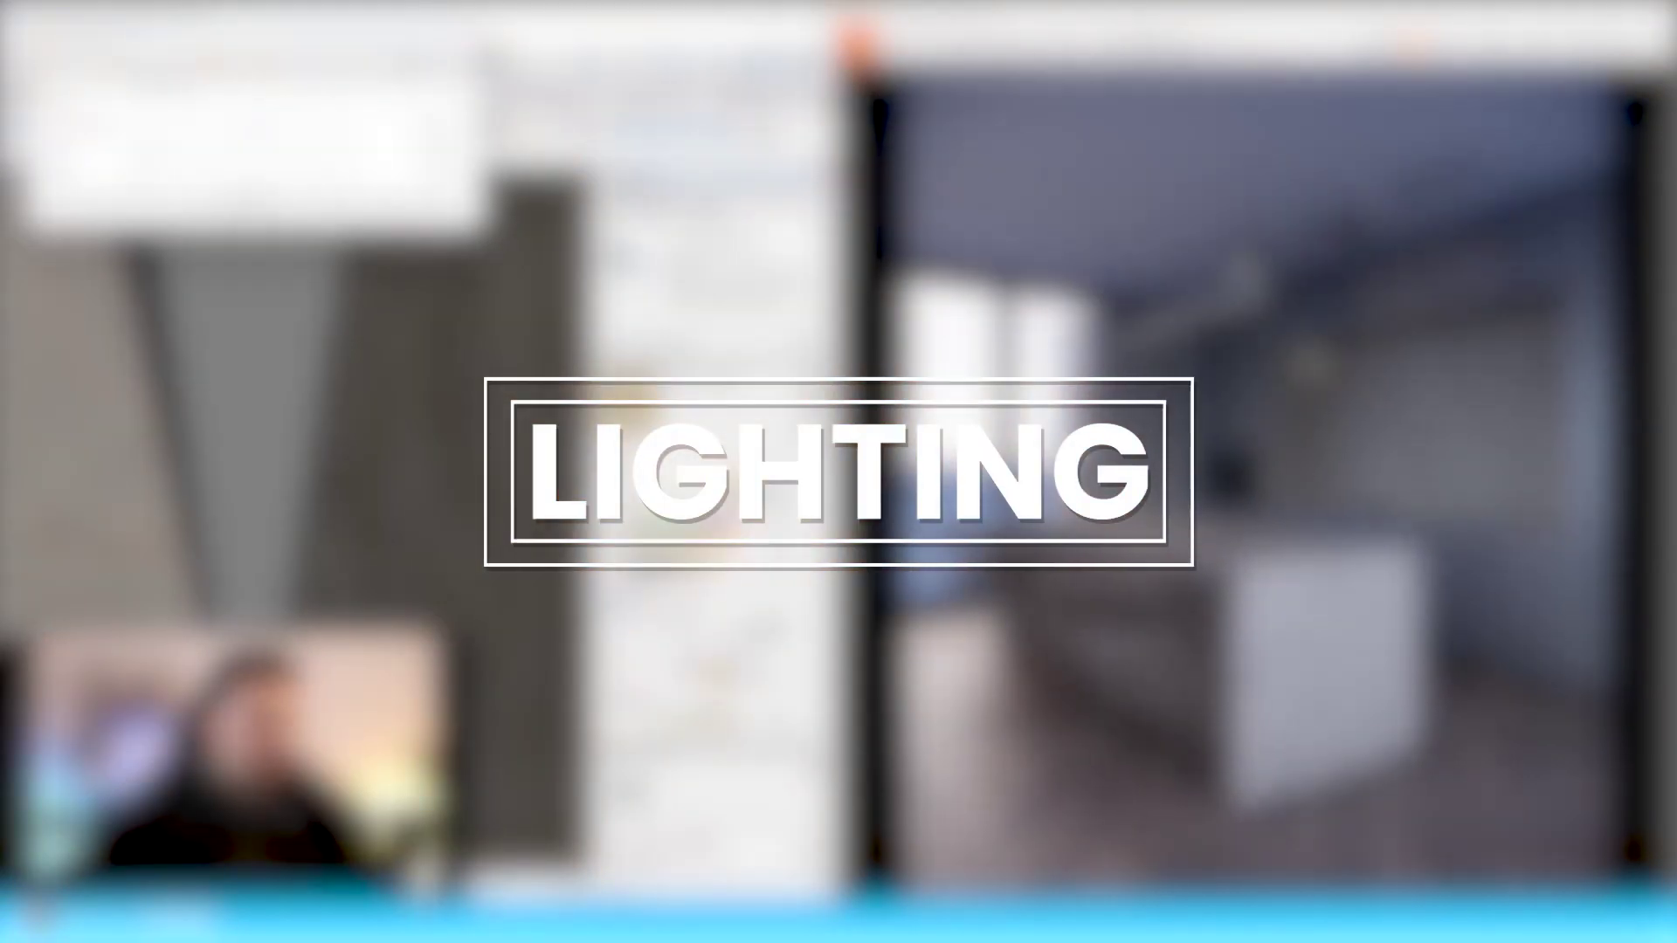
Reduce the length of the rectangular Enscape light in the backsplash niche to a narrow strip.
scroll(262, 420, up, 2)
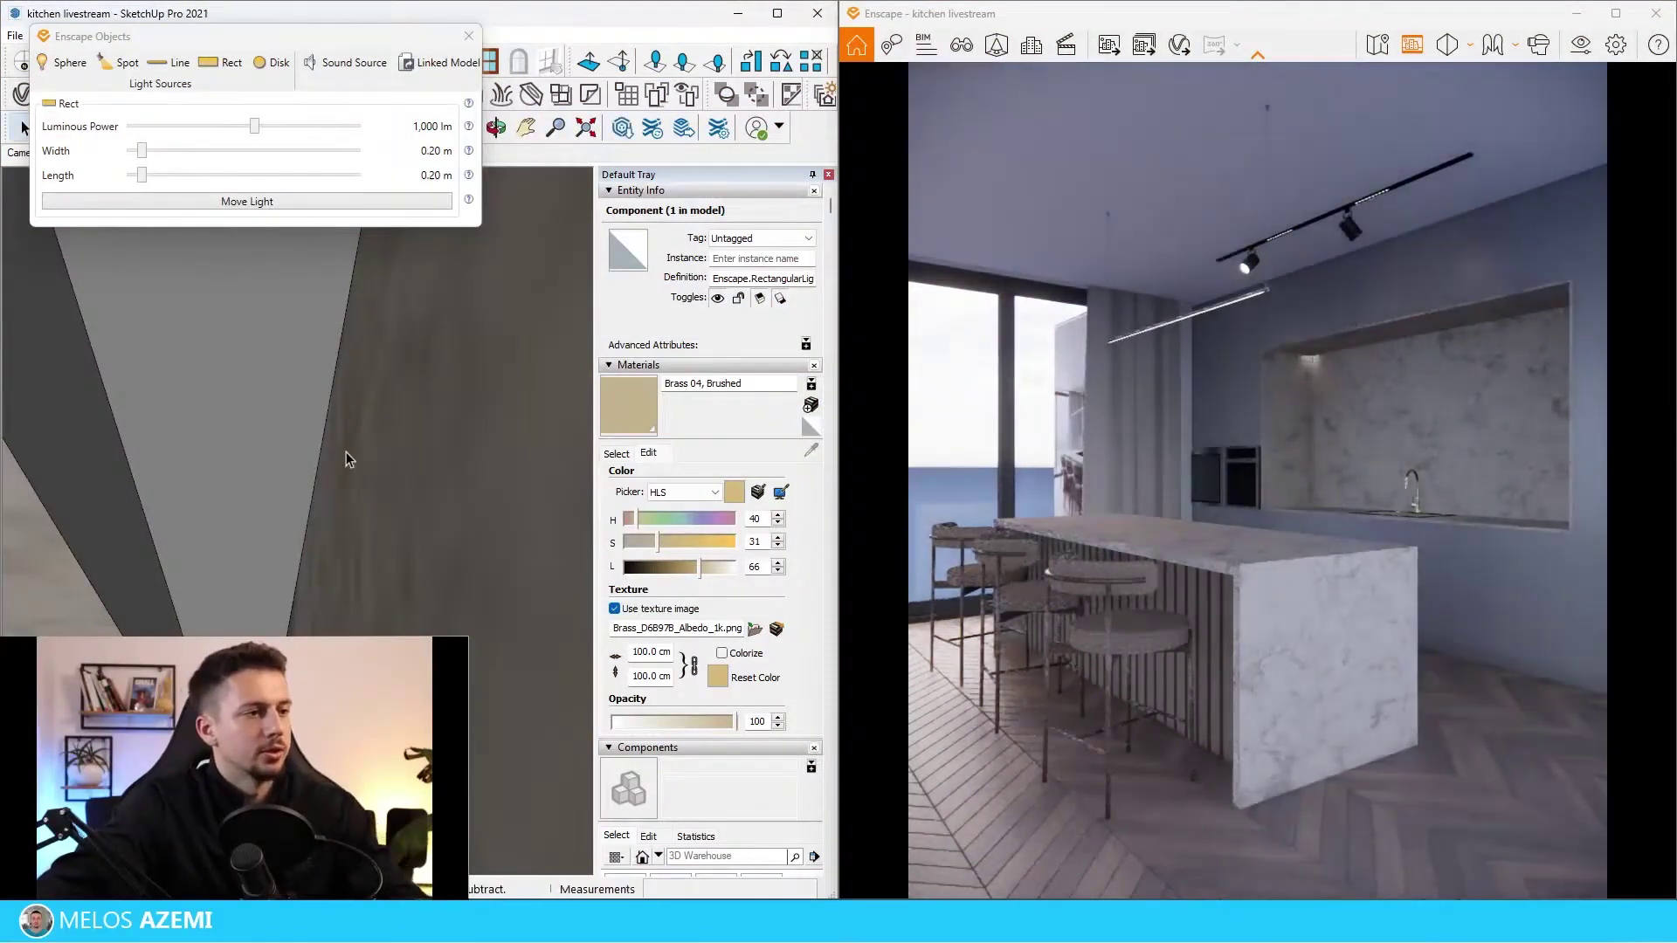
drag(142, 174, 126, 175)
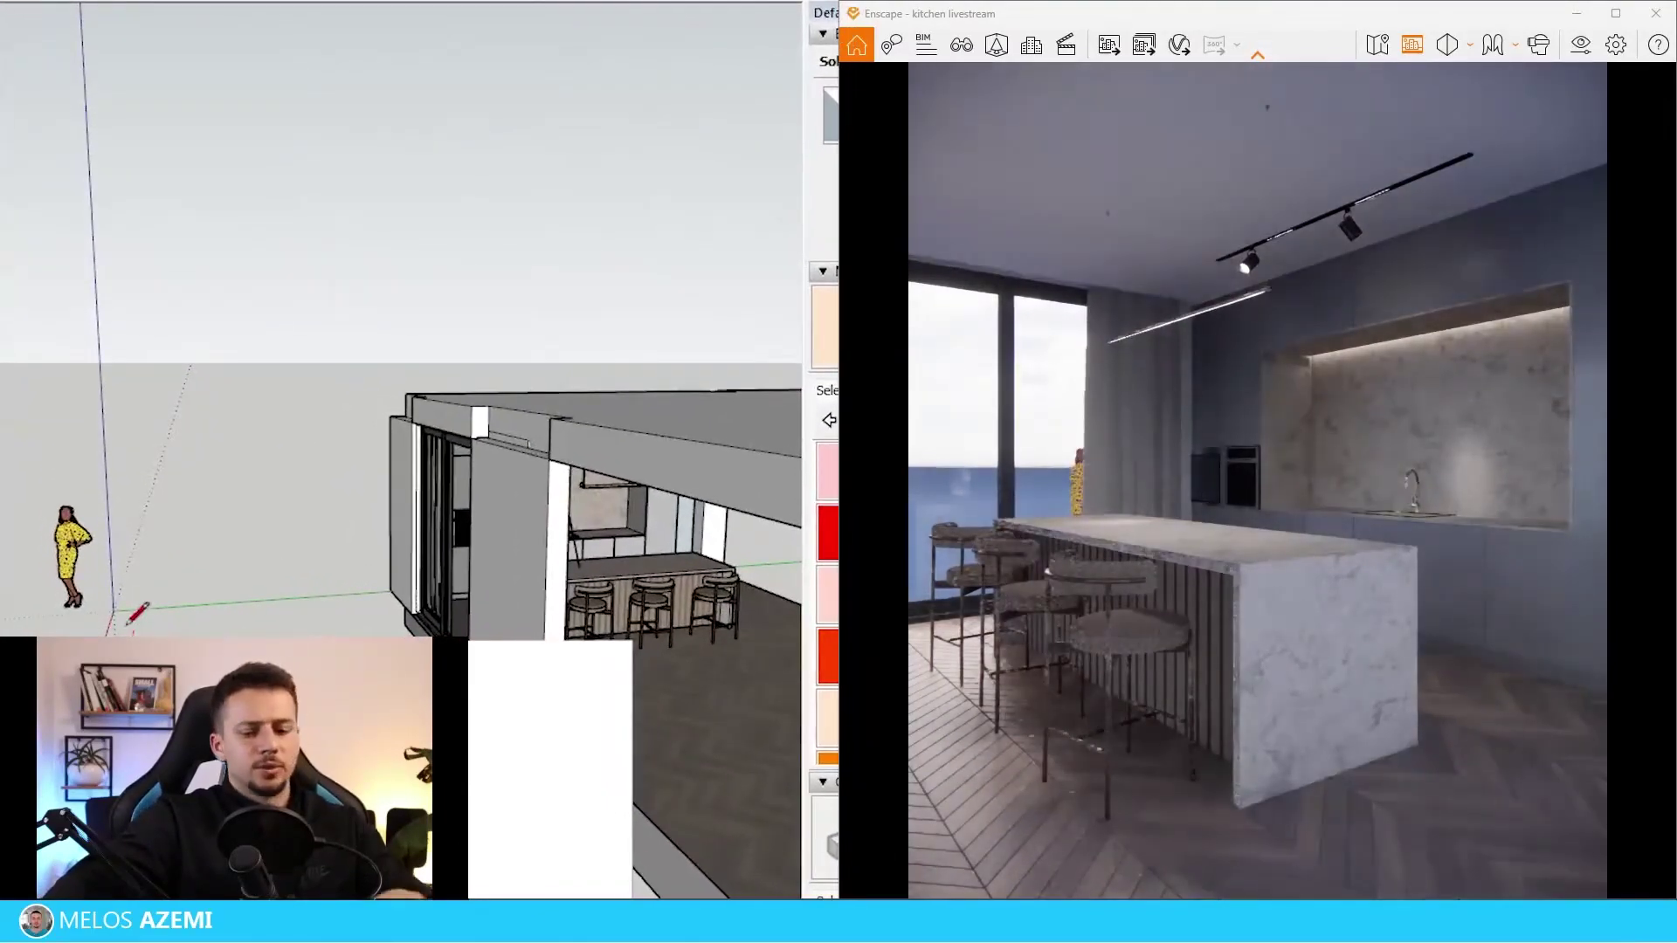
Draw guide lines outside the house, one vertical and one running towards the window, for positioning and aiming a light.
click(129, 622)
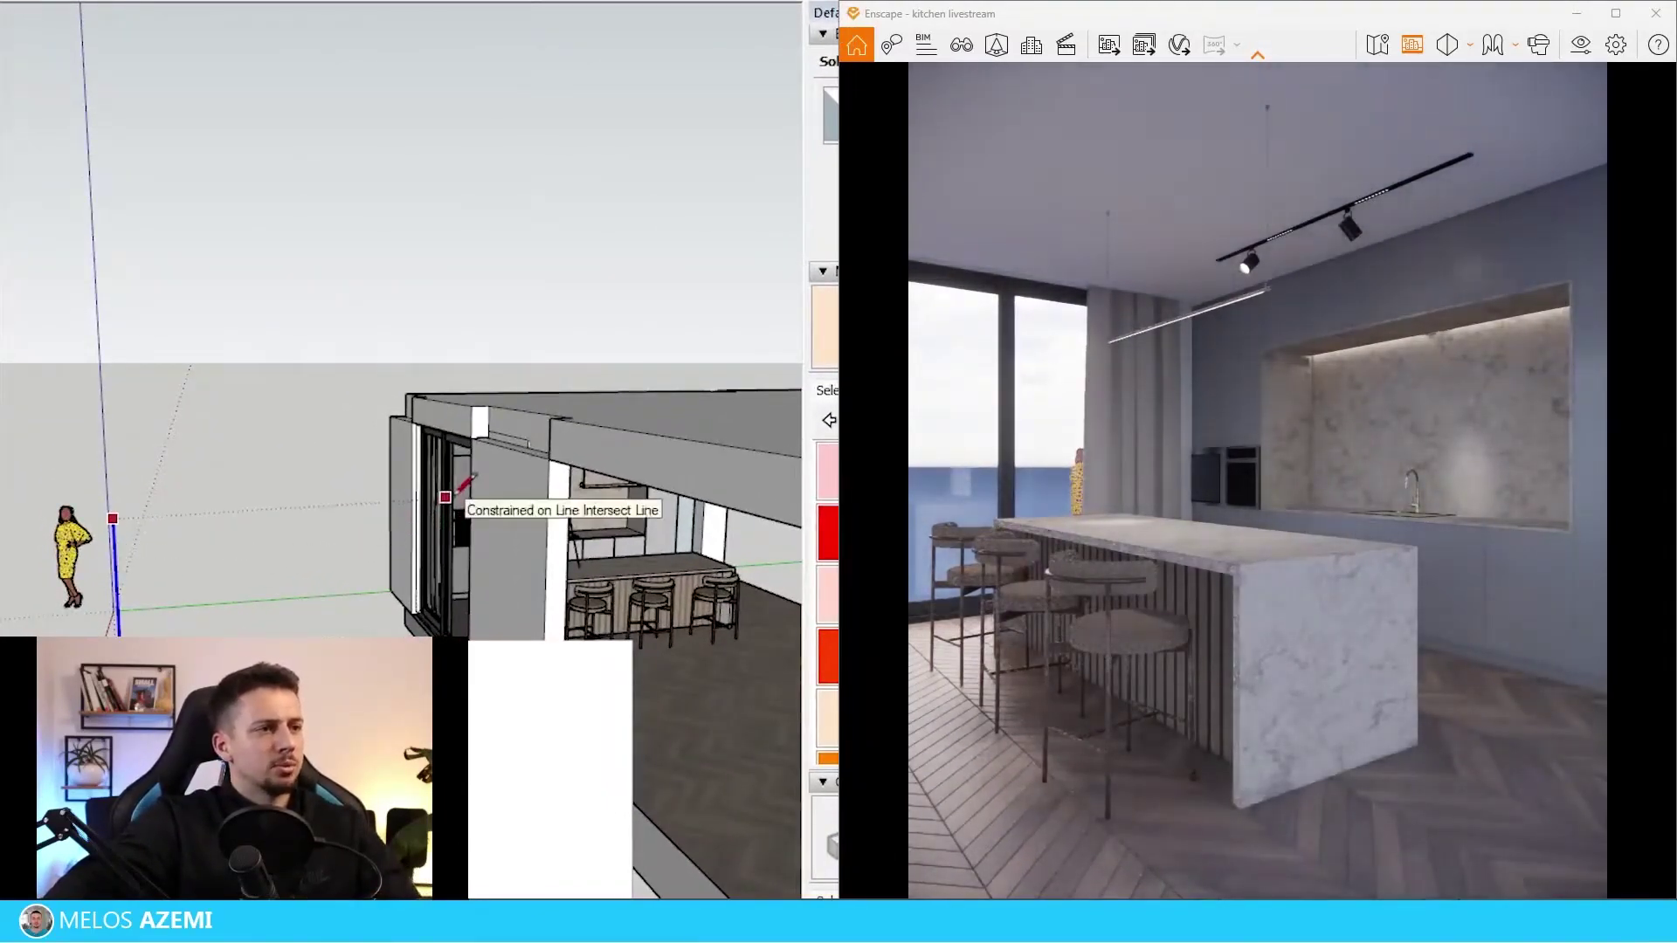
click(454, 496)
key(space)
middle_drag(177, 546, 206, 635)
key(l)
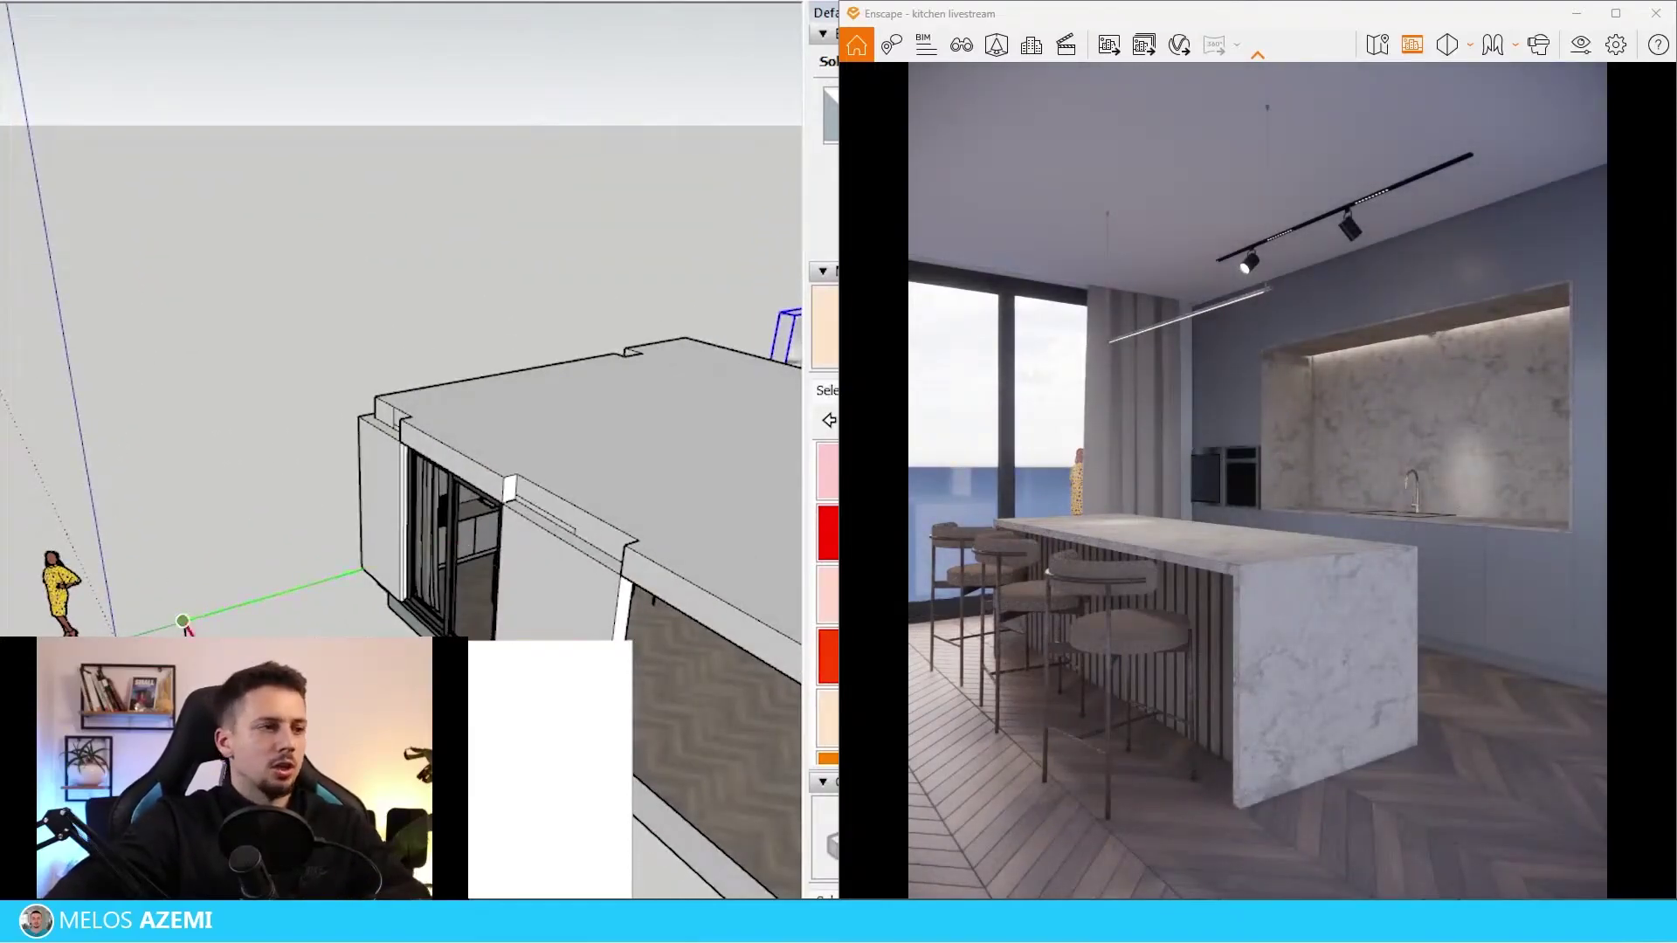
click(557, 611)
click(449, 592)
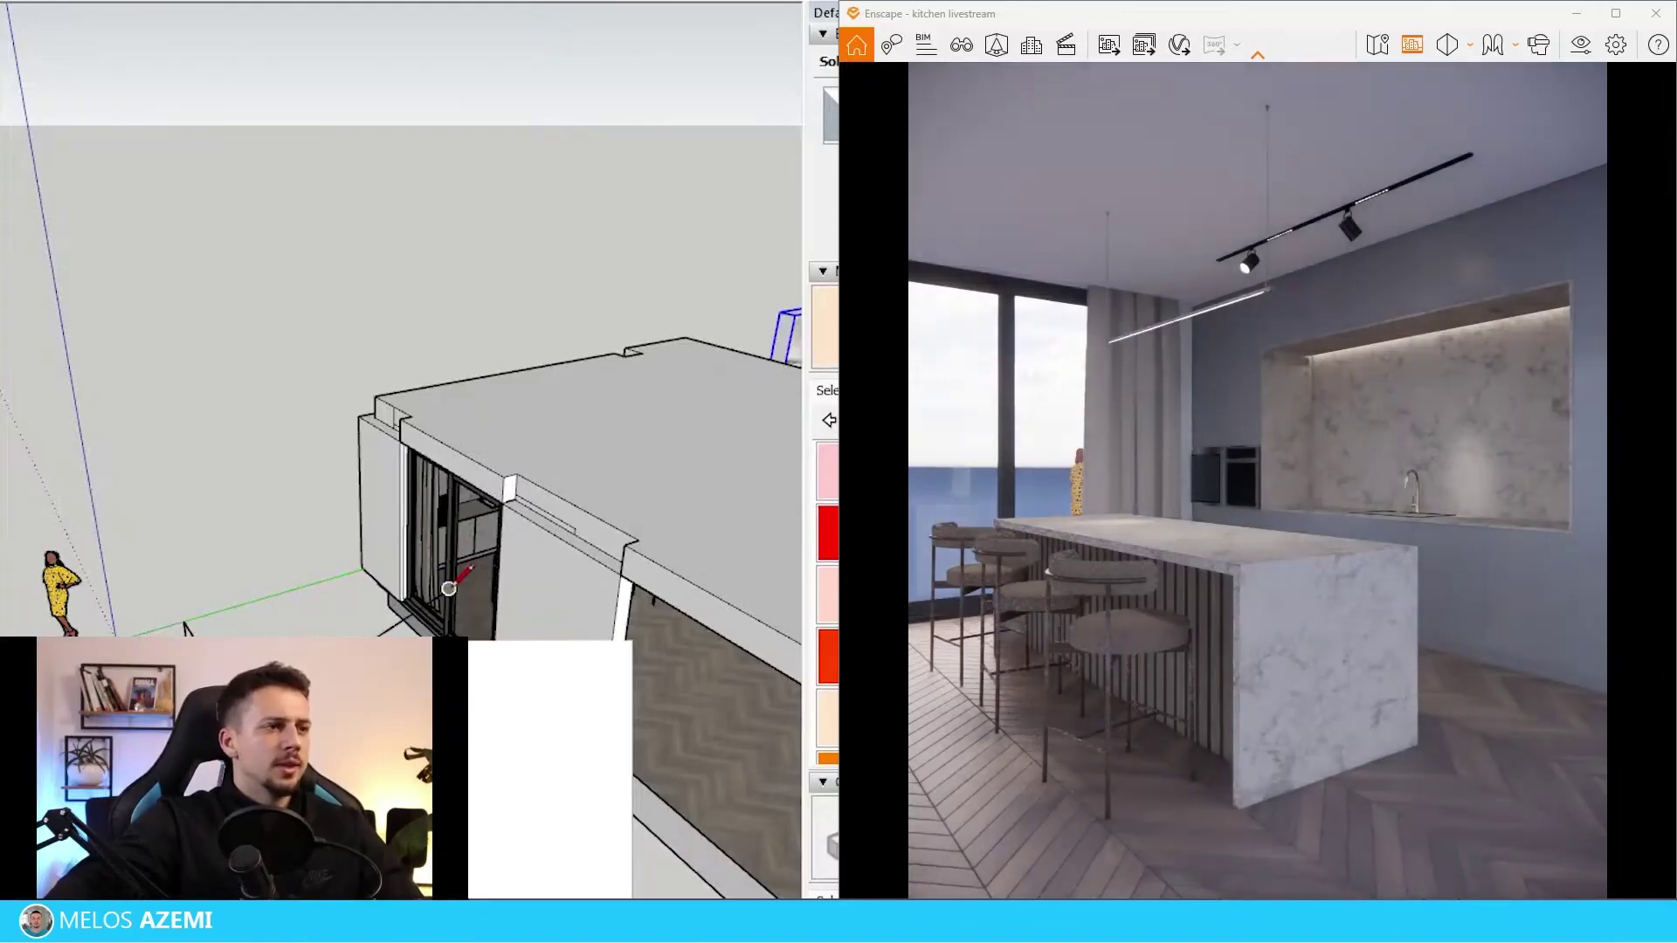
key(space)
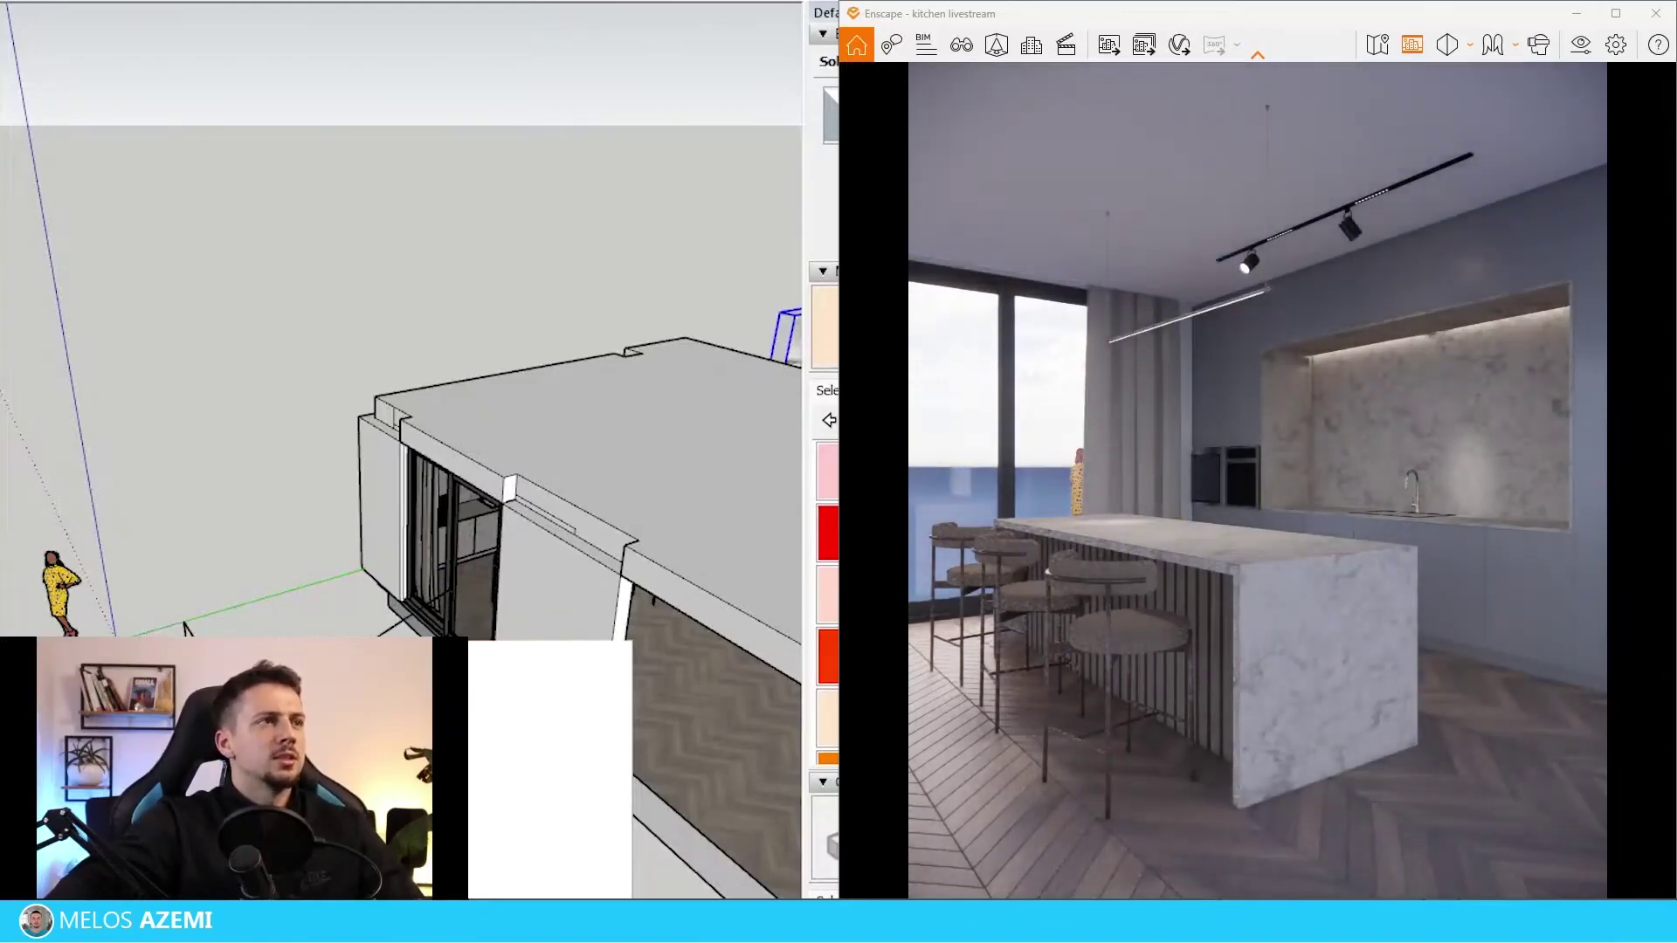
Place an Enscape spot light outside the window on the guide lines, aimed into the kitchen, replacing the first attempt.
click(341, 2)
scroll(285, 685, up, 3)
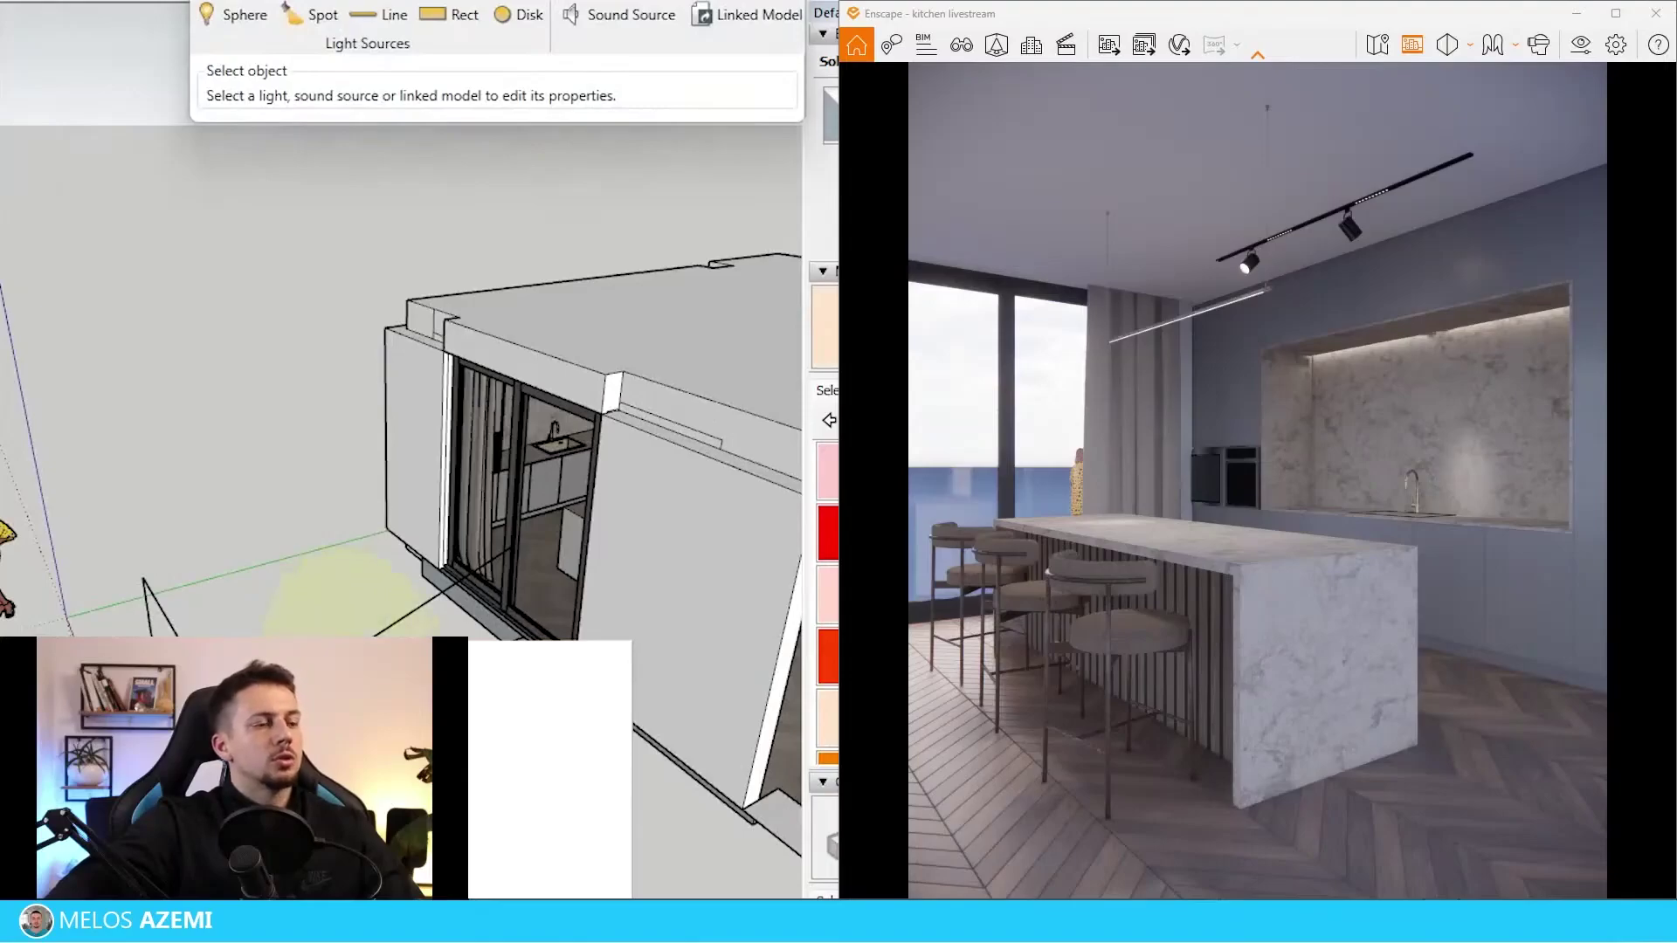
click(352, 640)
mouse_move(358, 677)
middle_down()
mouse_move(411, 442)
mouse_move(565, 550)
mouse_move(696, 601)
middle_up()
key(Delete)
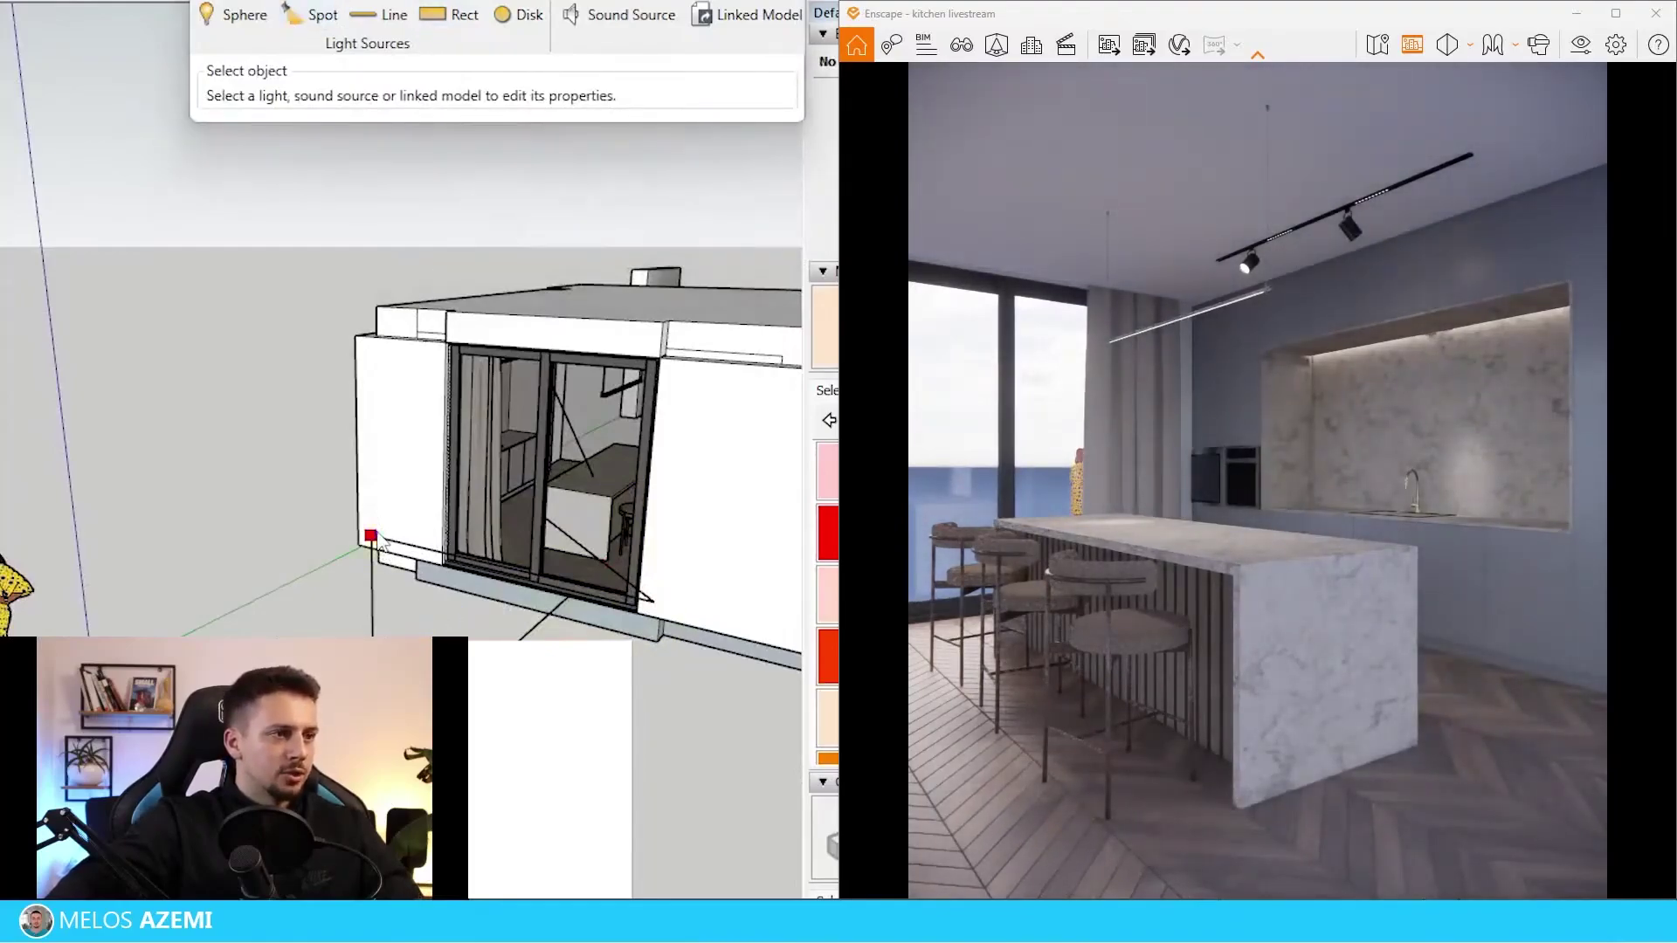
scroll(518, 521, up, 5)
click(573, 519)
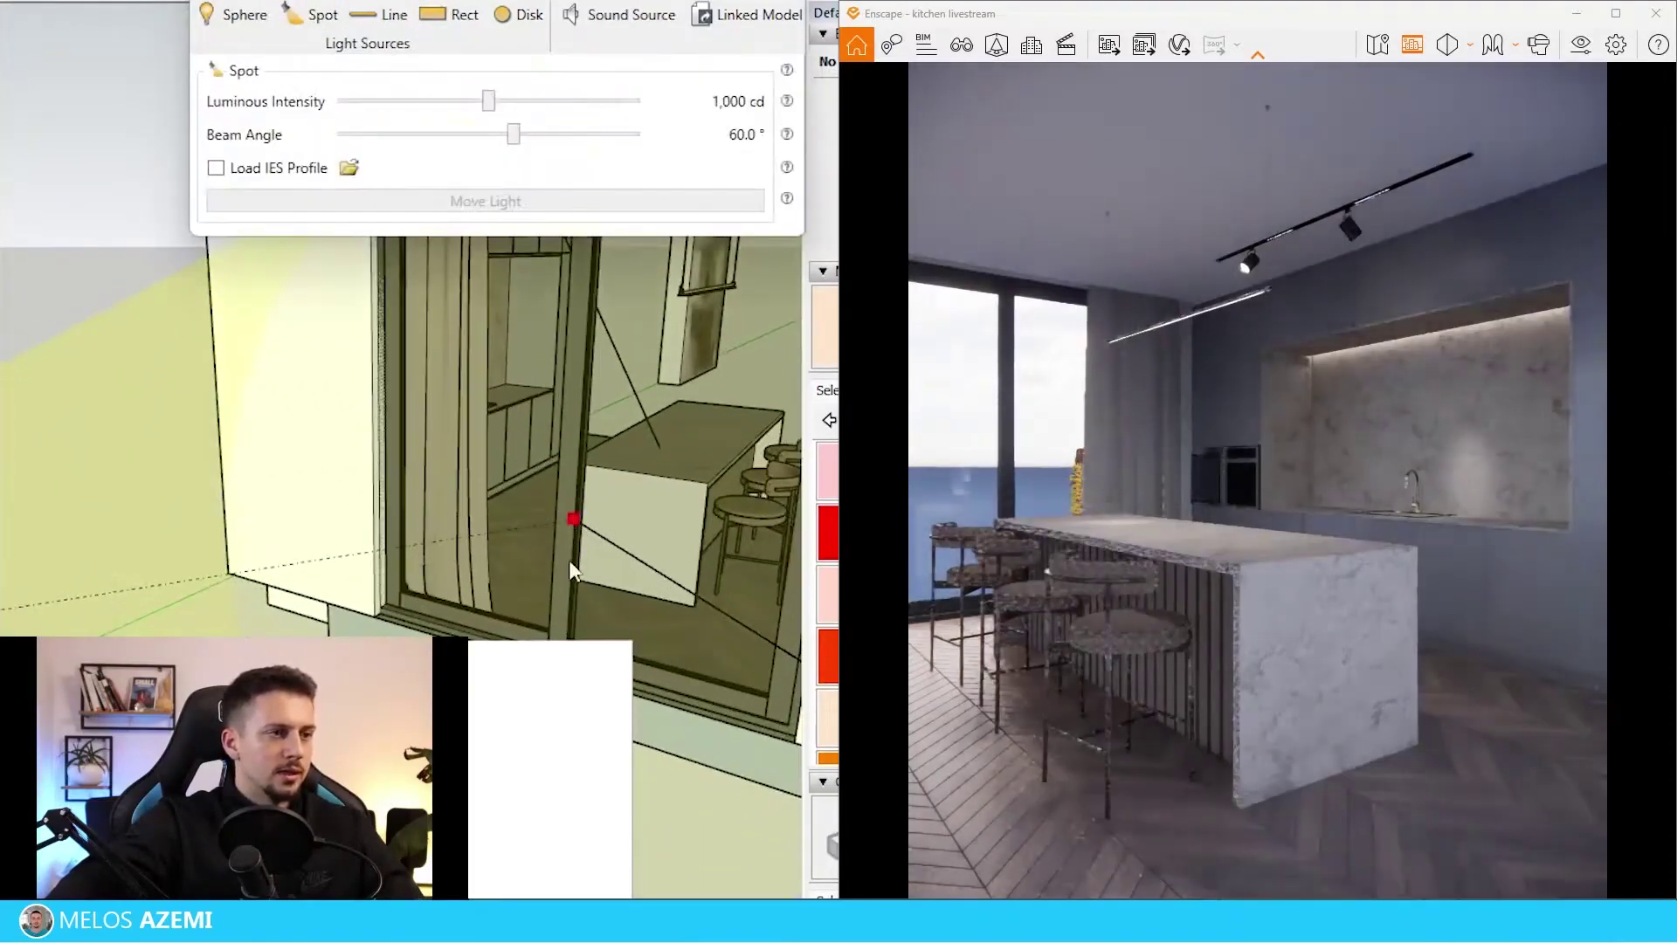
scroll(568, 559, down, 5)
key(space)
mouse_move(463, 630)
middle_down()
mouse_move(577, 743)
mouse_move(503, 668)
mouse_move(516, 681)
middle_up()
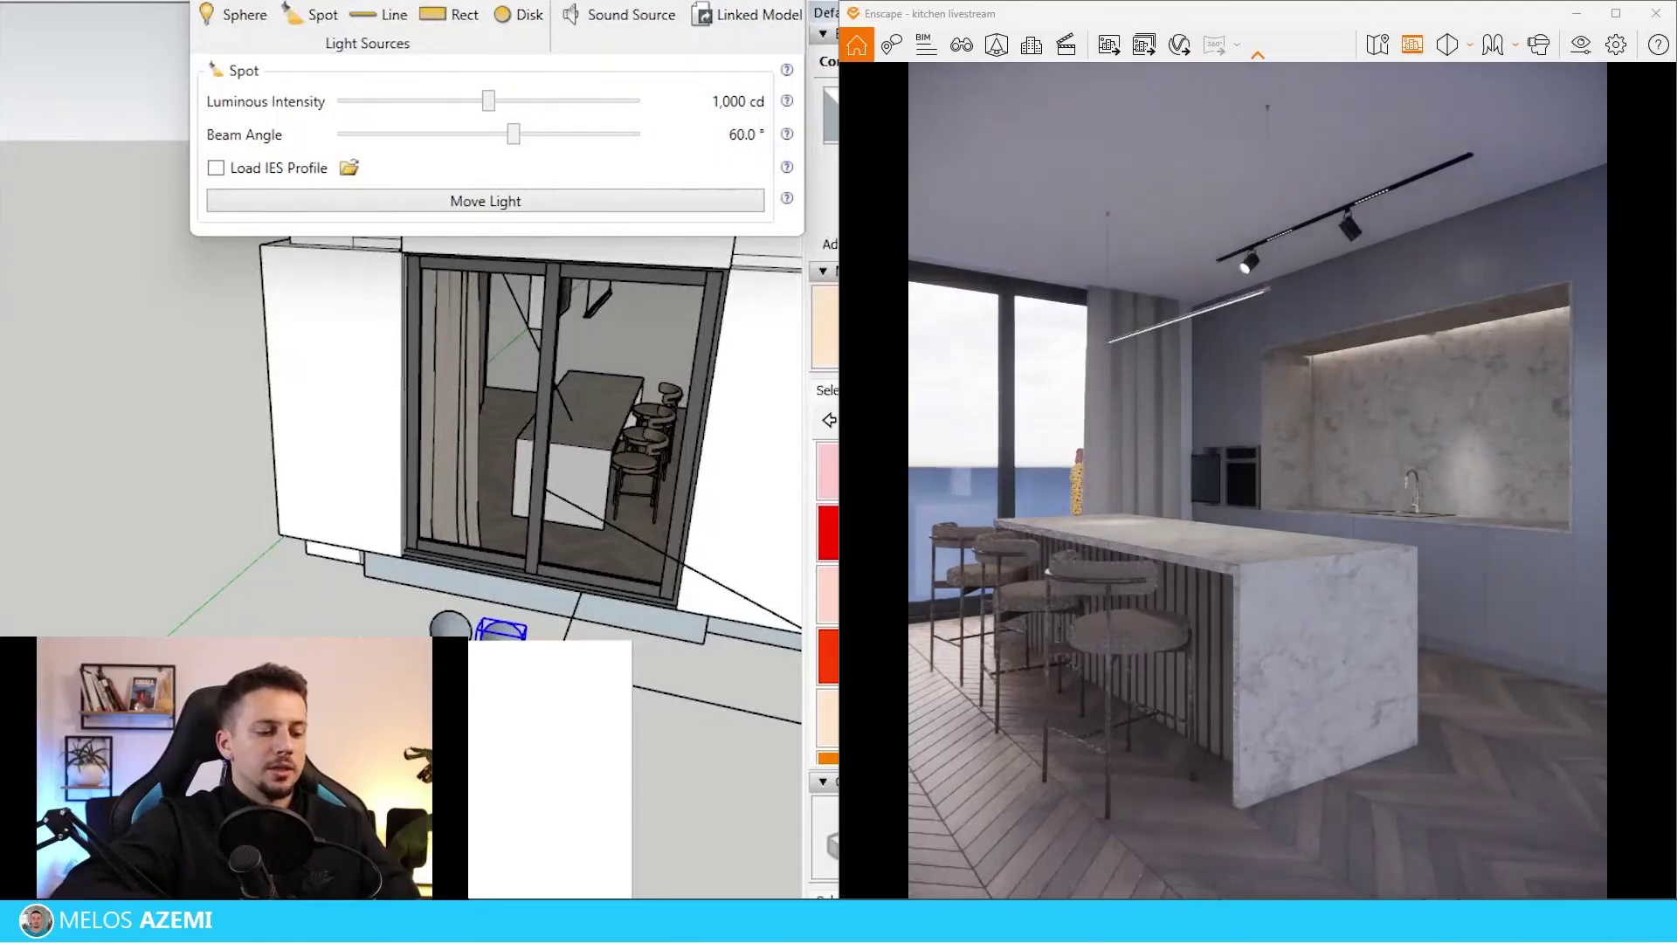
Copy the row of six spot lights downwards, repeat the copy x5 to build a grid, and select the lights.
key(Escape)
mouse_move(288, 672)
middle_down()
mouse_move(157, 576)
mouse_move(215, 535)
mouse_move(210, 498)
middle_up()
scroll(157, 576, down, 5)
scroll(215, 535, up, 2)
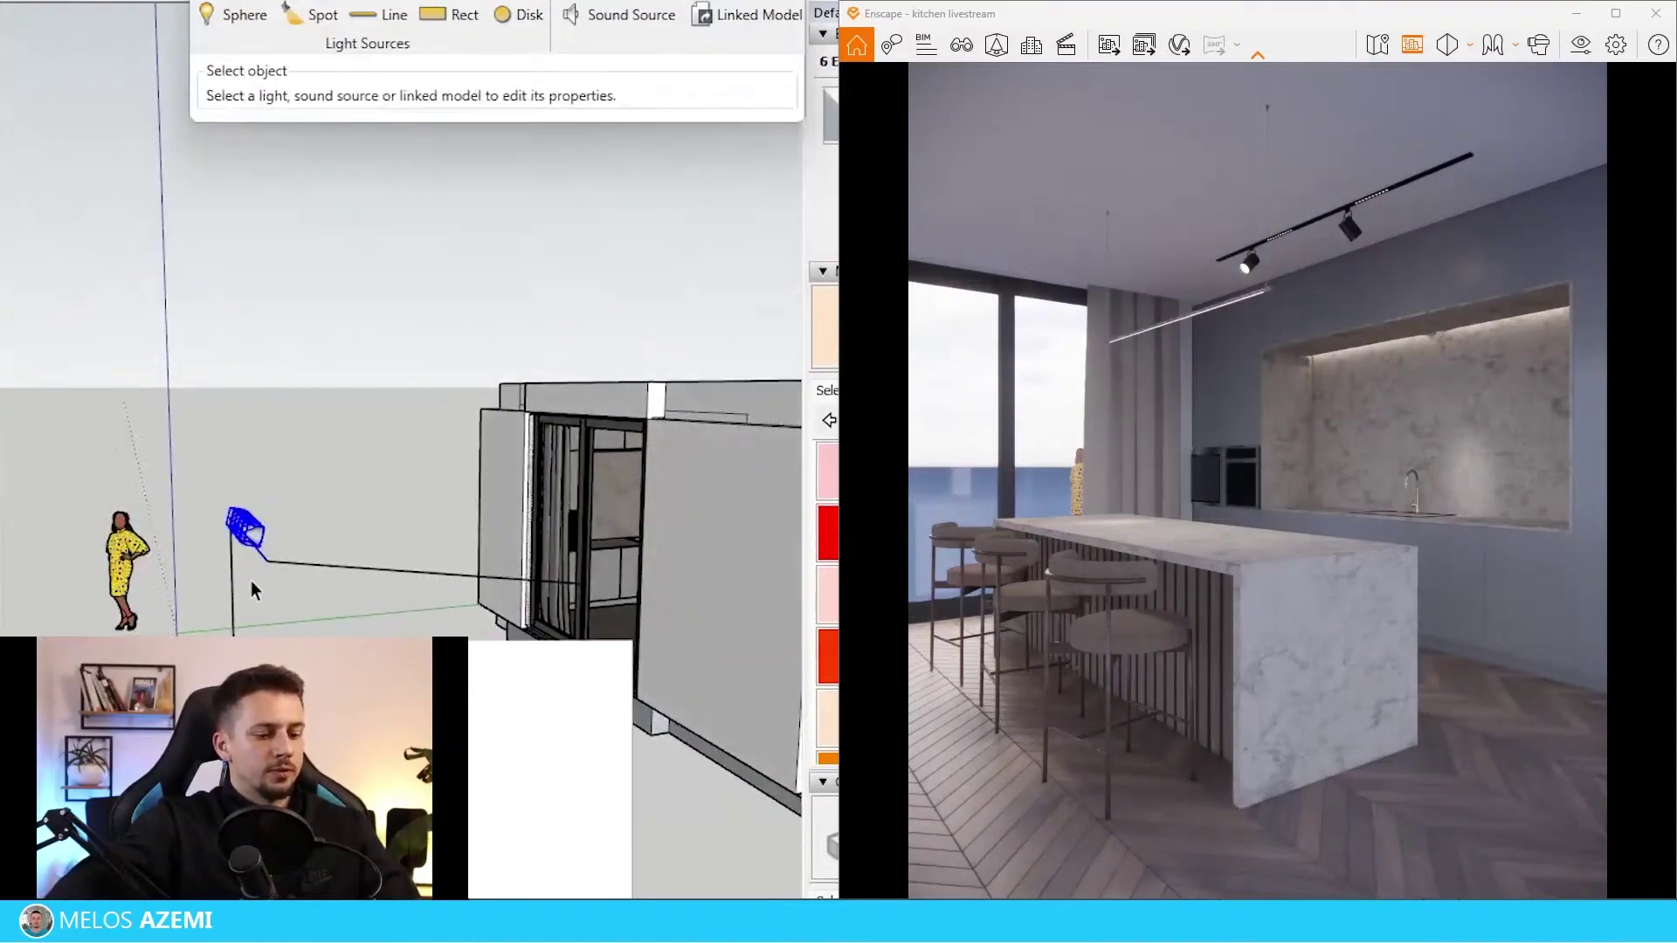
scroll(251, 583, up, 3)
key(m)
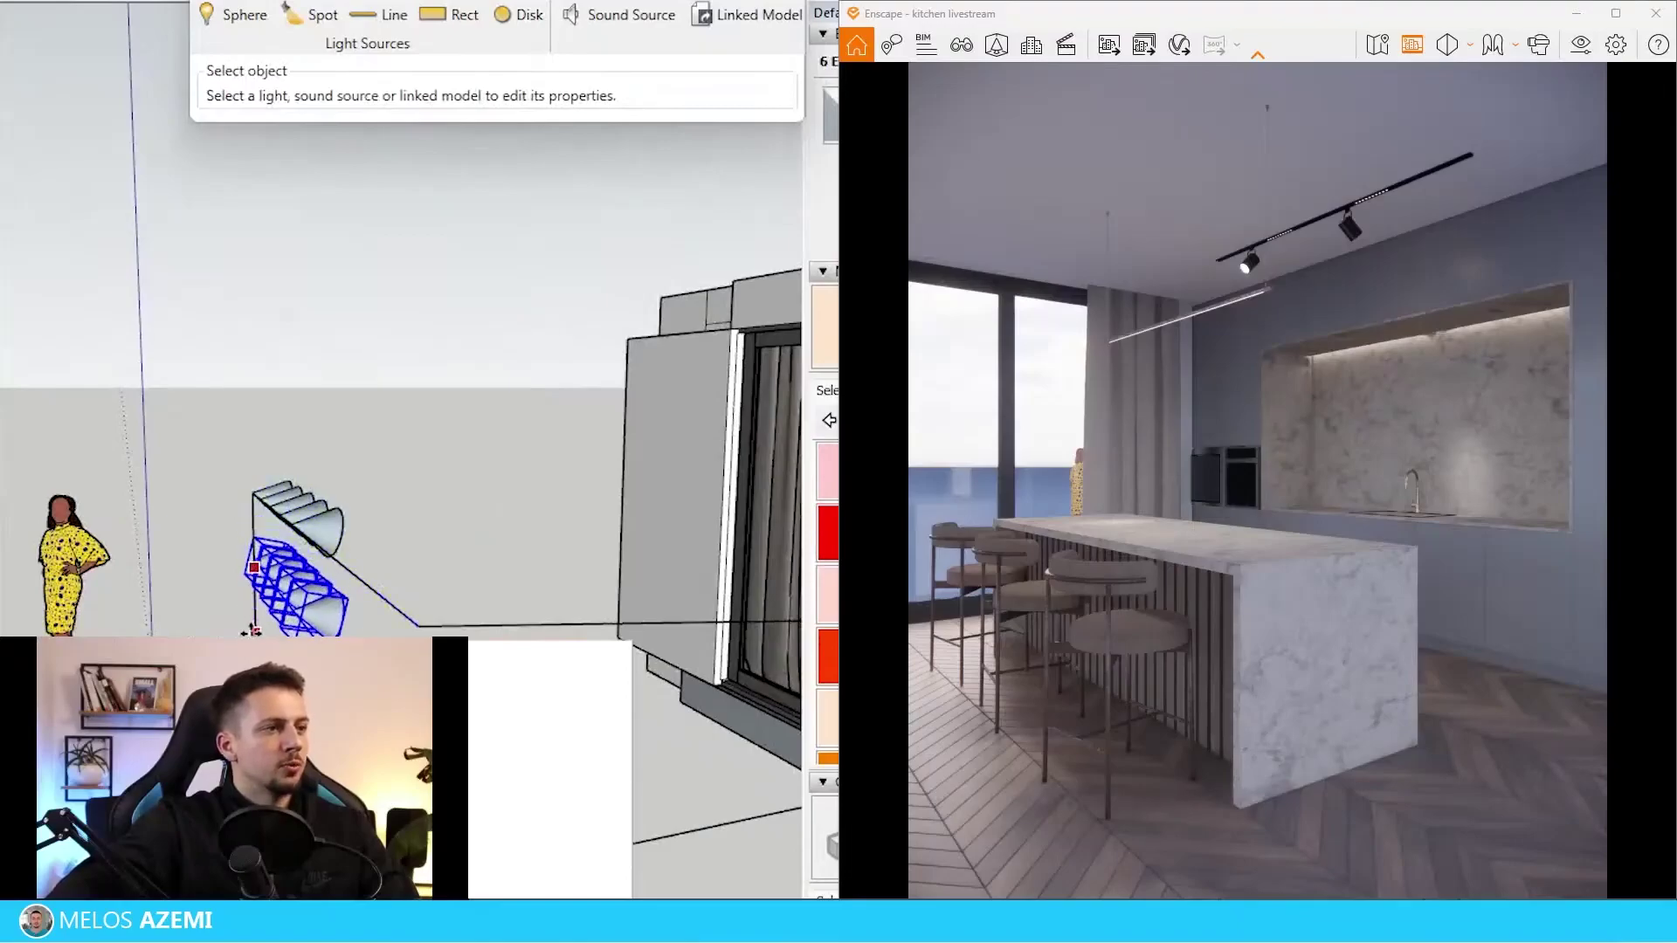
text(x5)
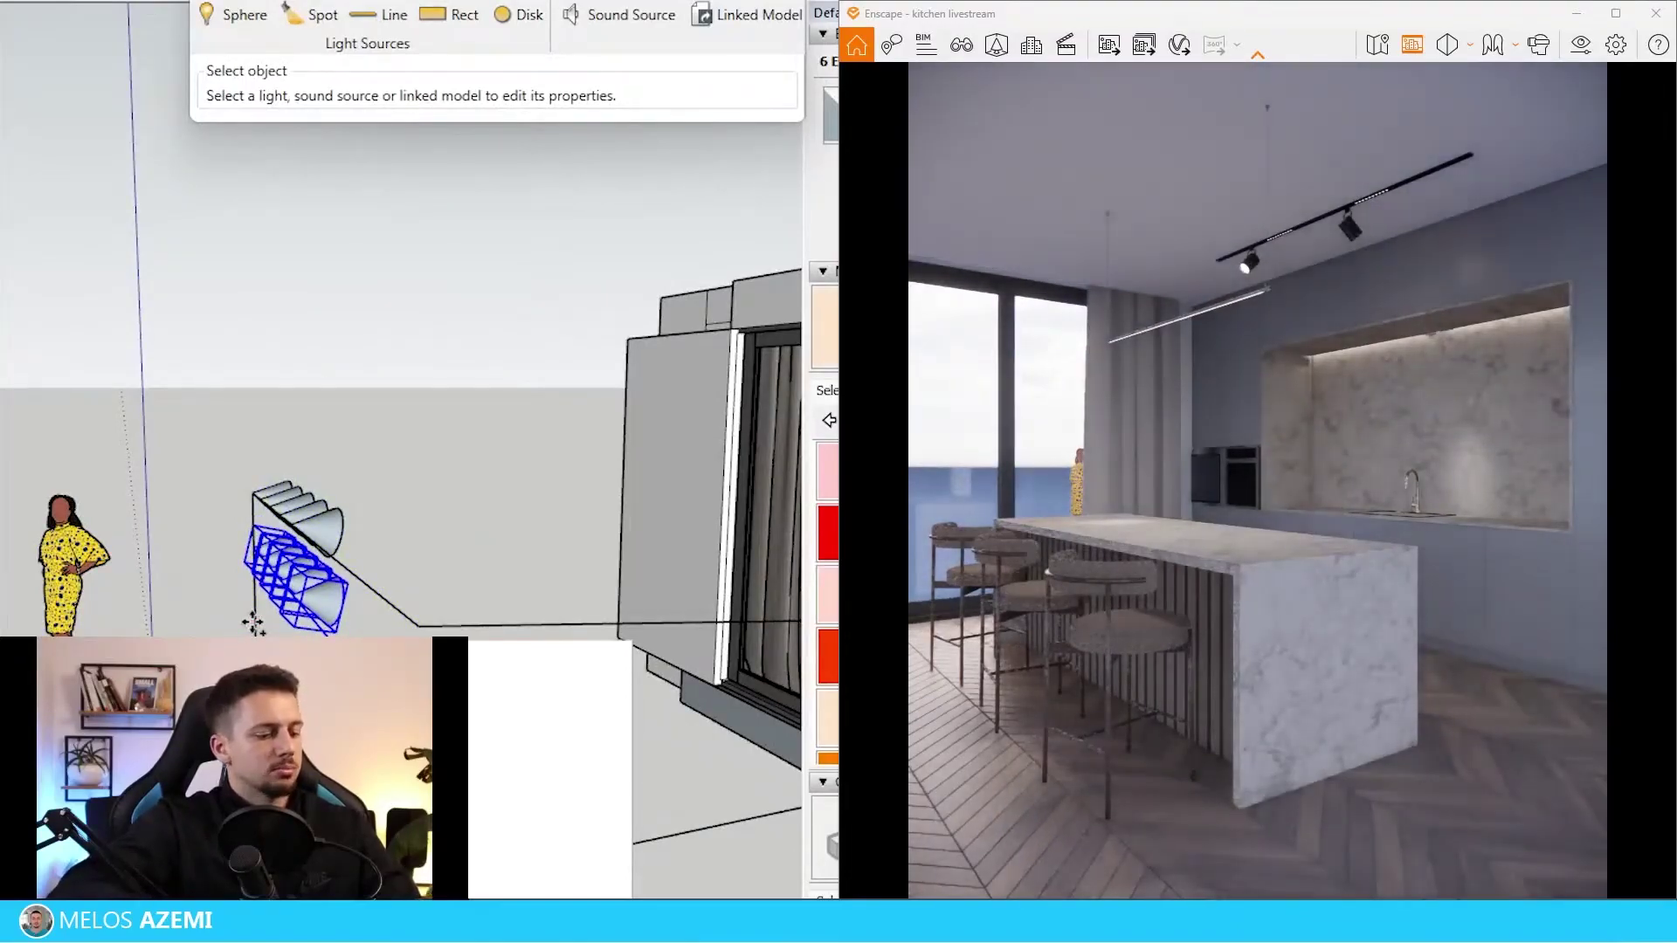
key(Return)
key(space)
scroll(225, 485, down, 2)
drag(199, 416, 330, 672)
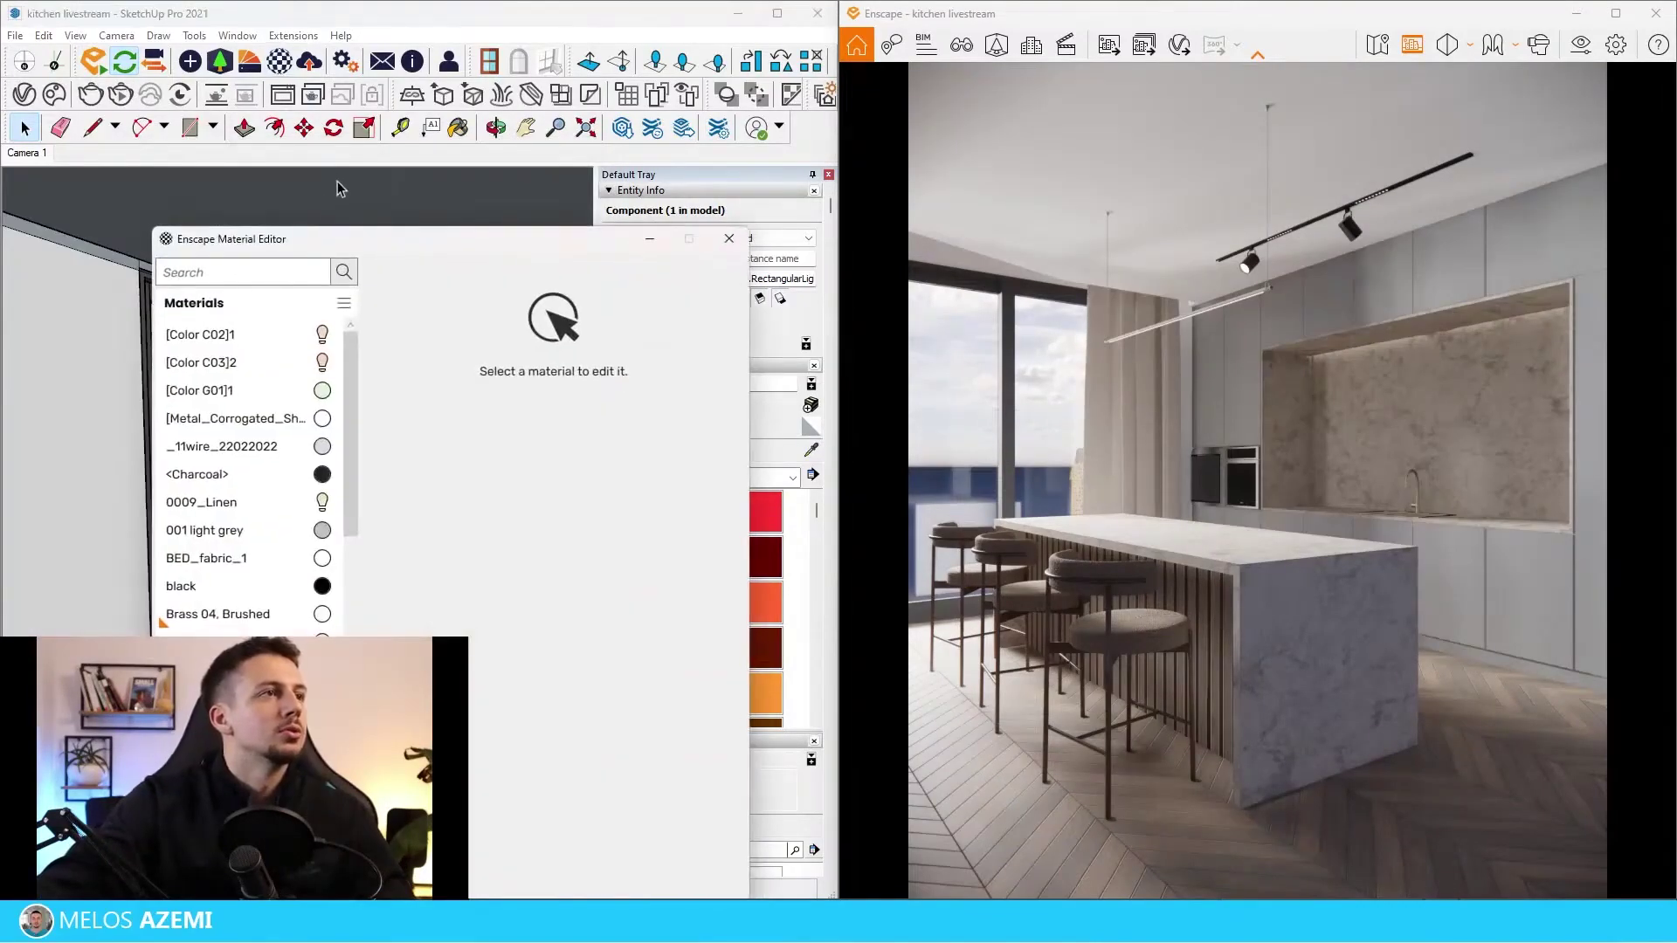
Adjust the reflections of the Color M04 material in the Enscape Material Editor with a value of 12.2%.
mouse_move(321, 237)
mouse_down()
mouse_move(398, 413)
mouse_move(448, 457)
mouse_up()
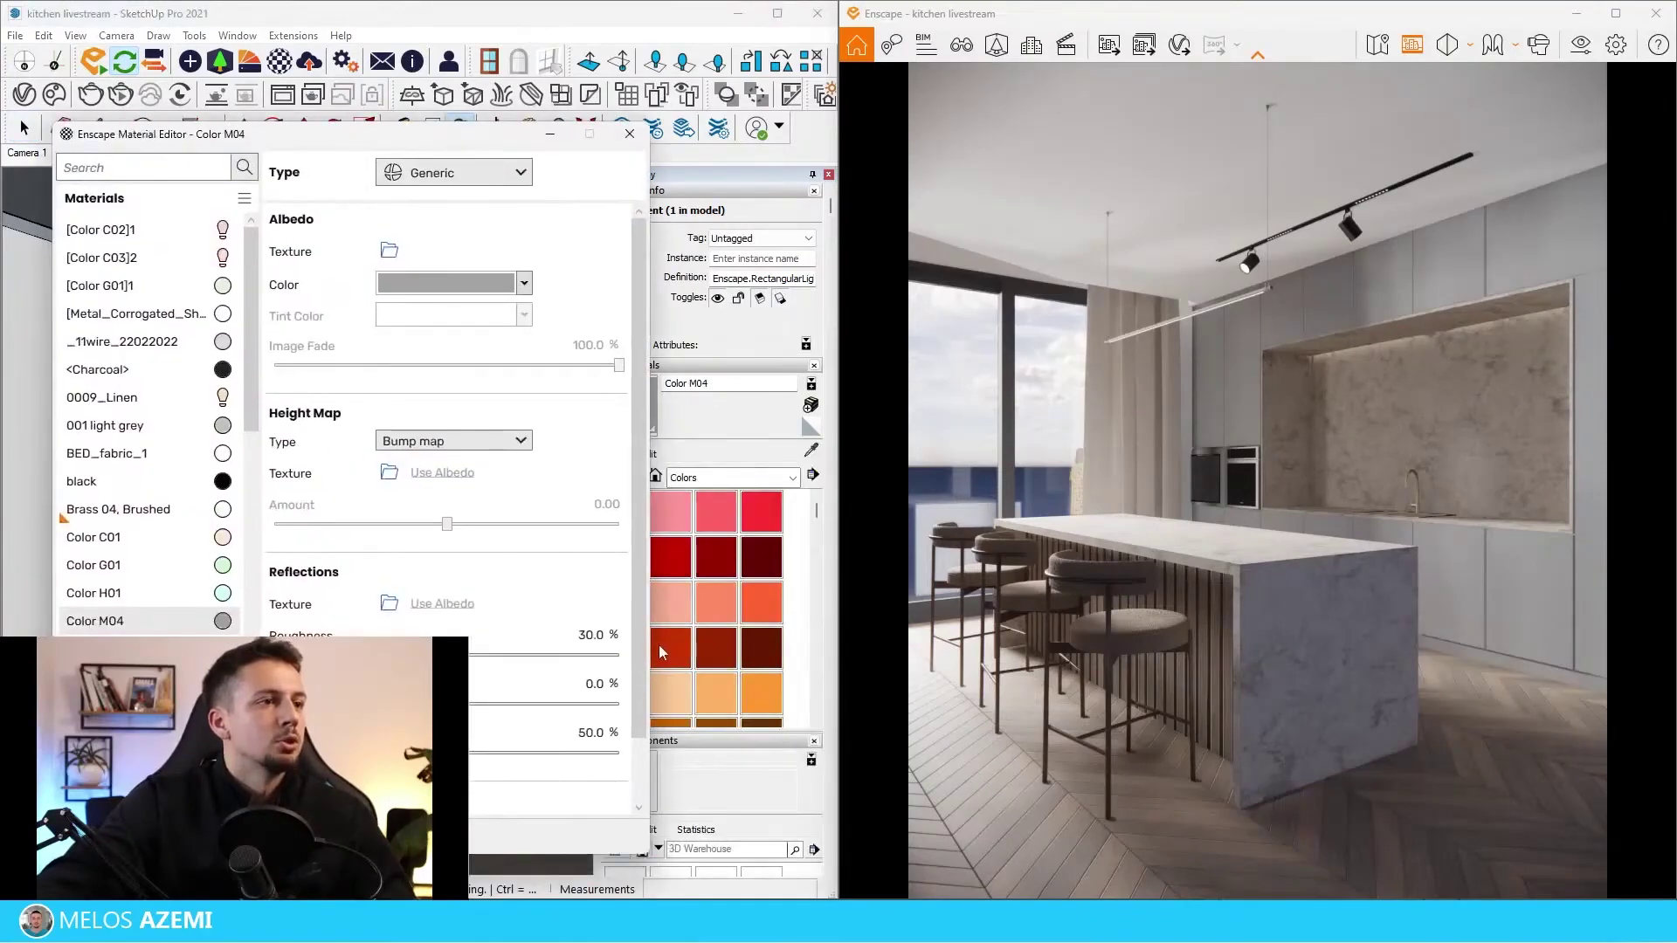
text(12.2)
key(Tab)
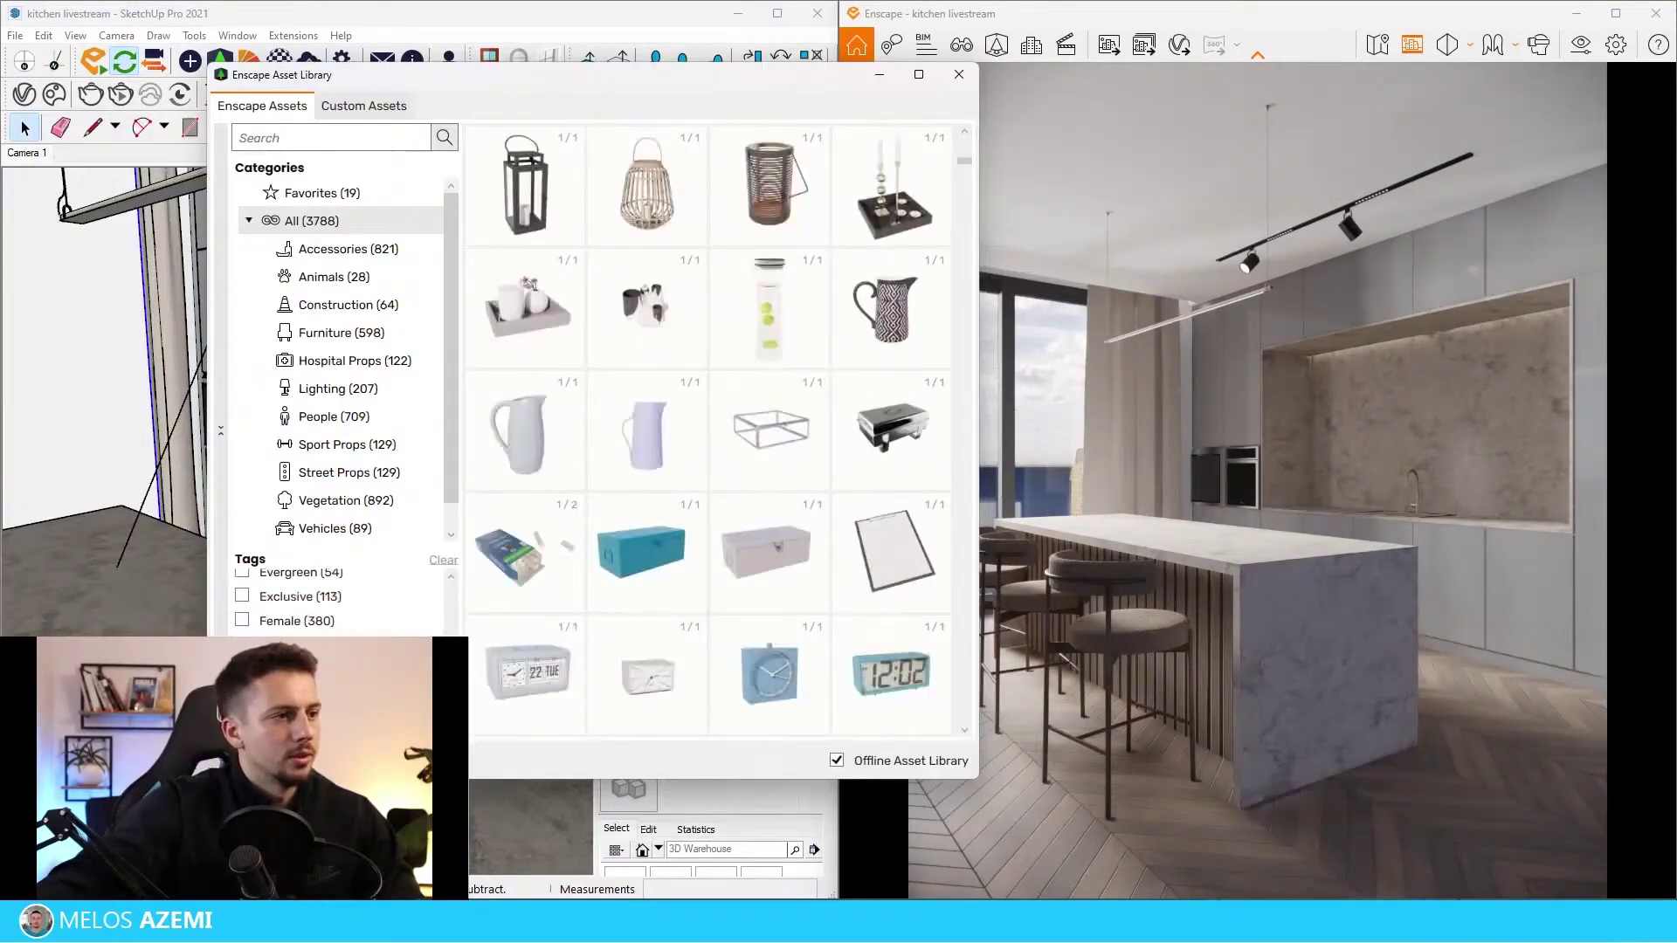
Filter the Enscape Asset Library to kitchen items, place the Cooktop 006 asset on the island countertop and rotate it by -90°.
click(249, 659)
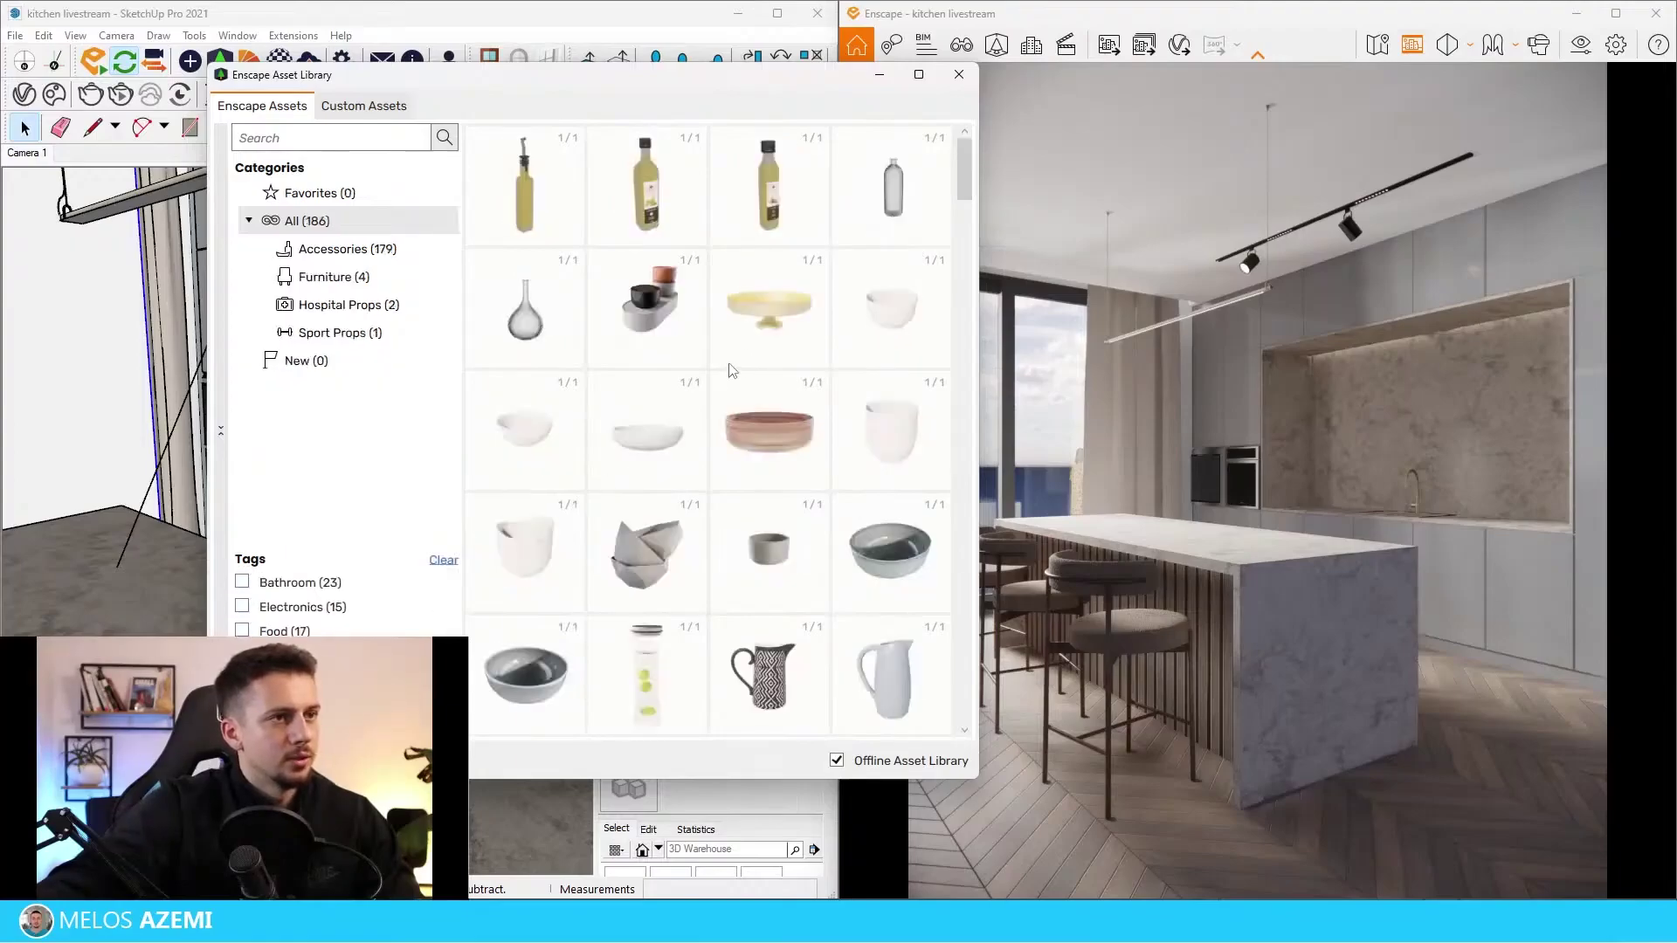
scroll(860, 492, down, 8)
click(859, 494)
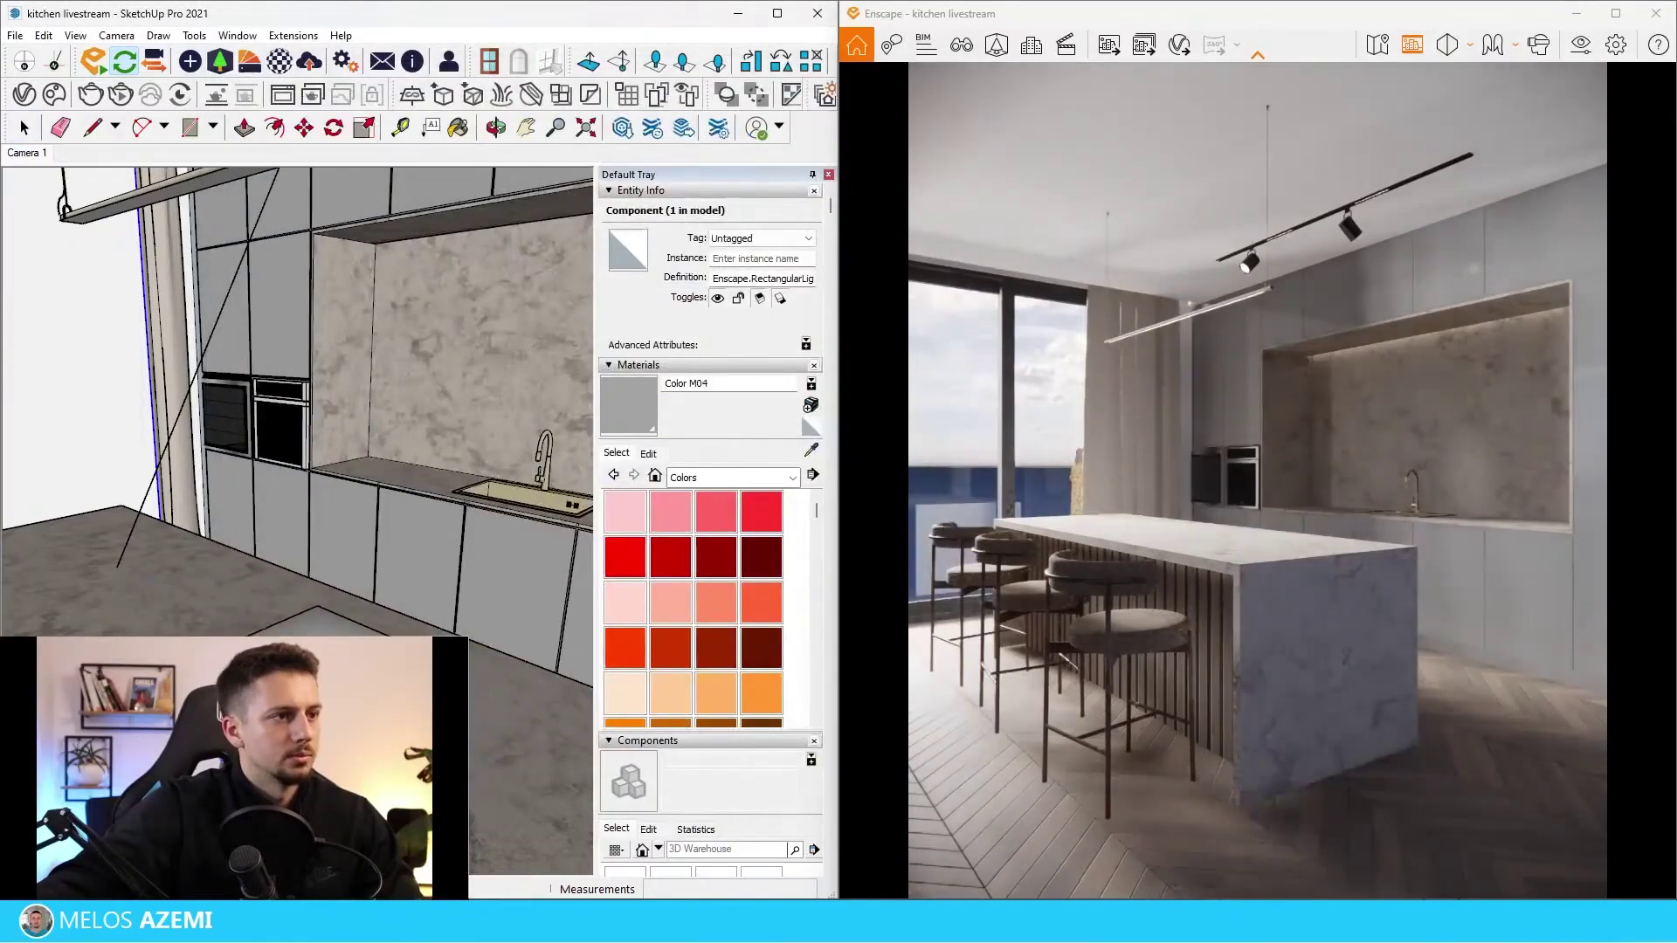
click(411, 610)
middle_drag(411, 610, 413, 644)
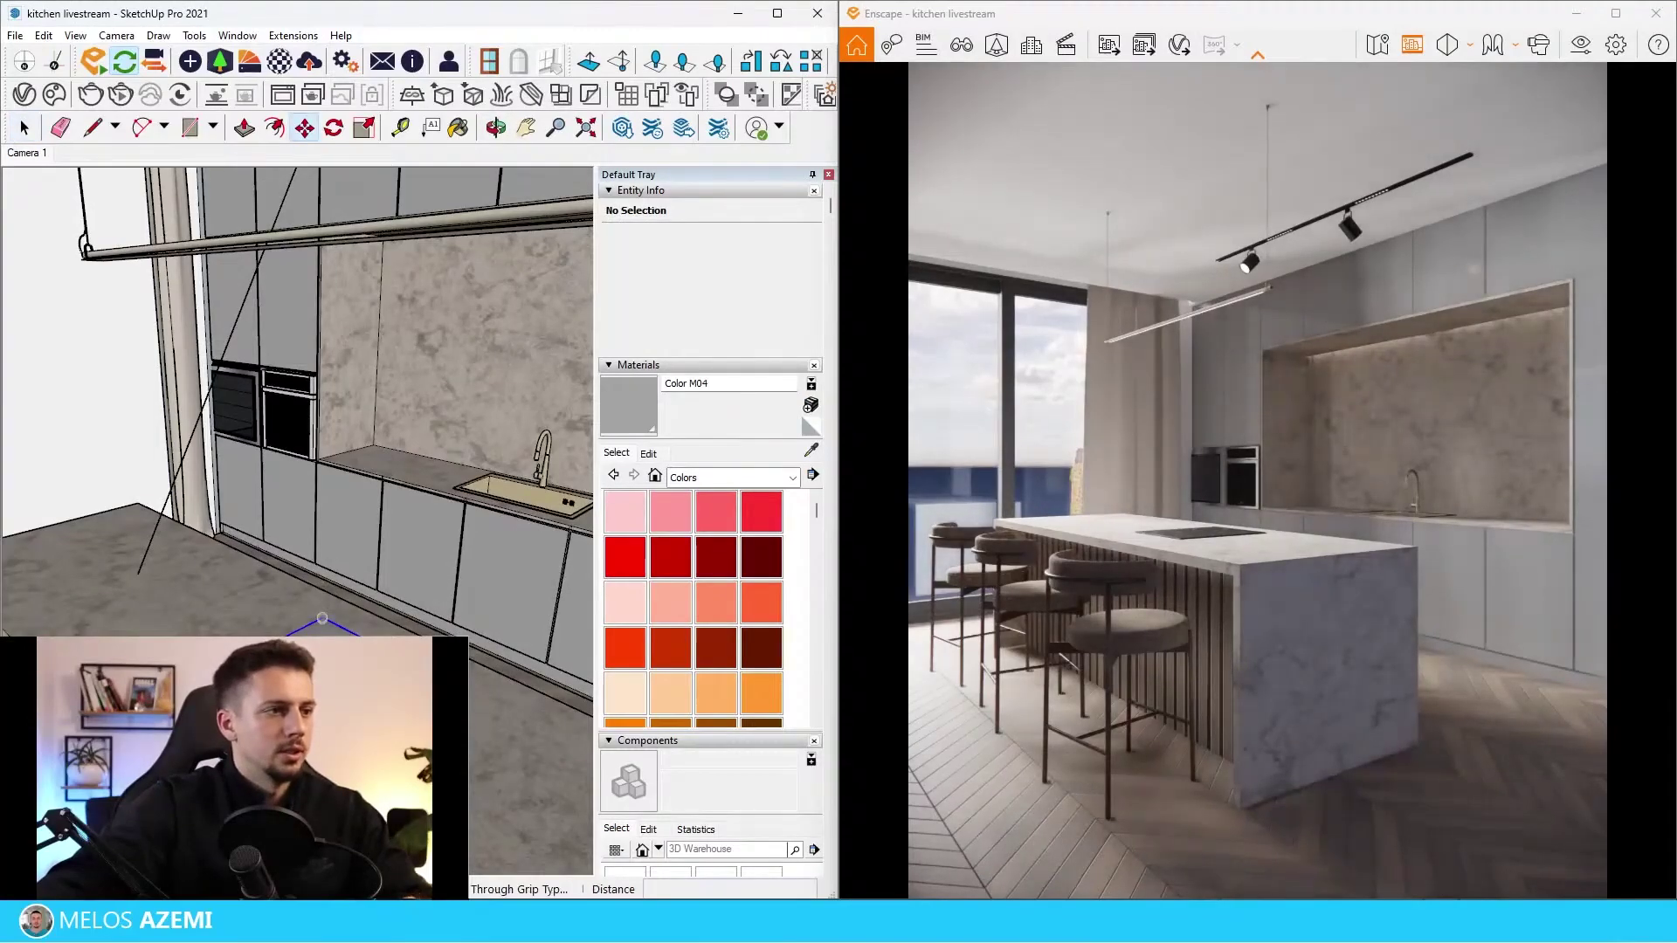
key(m)
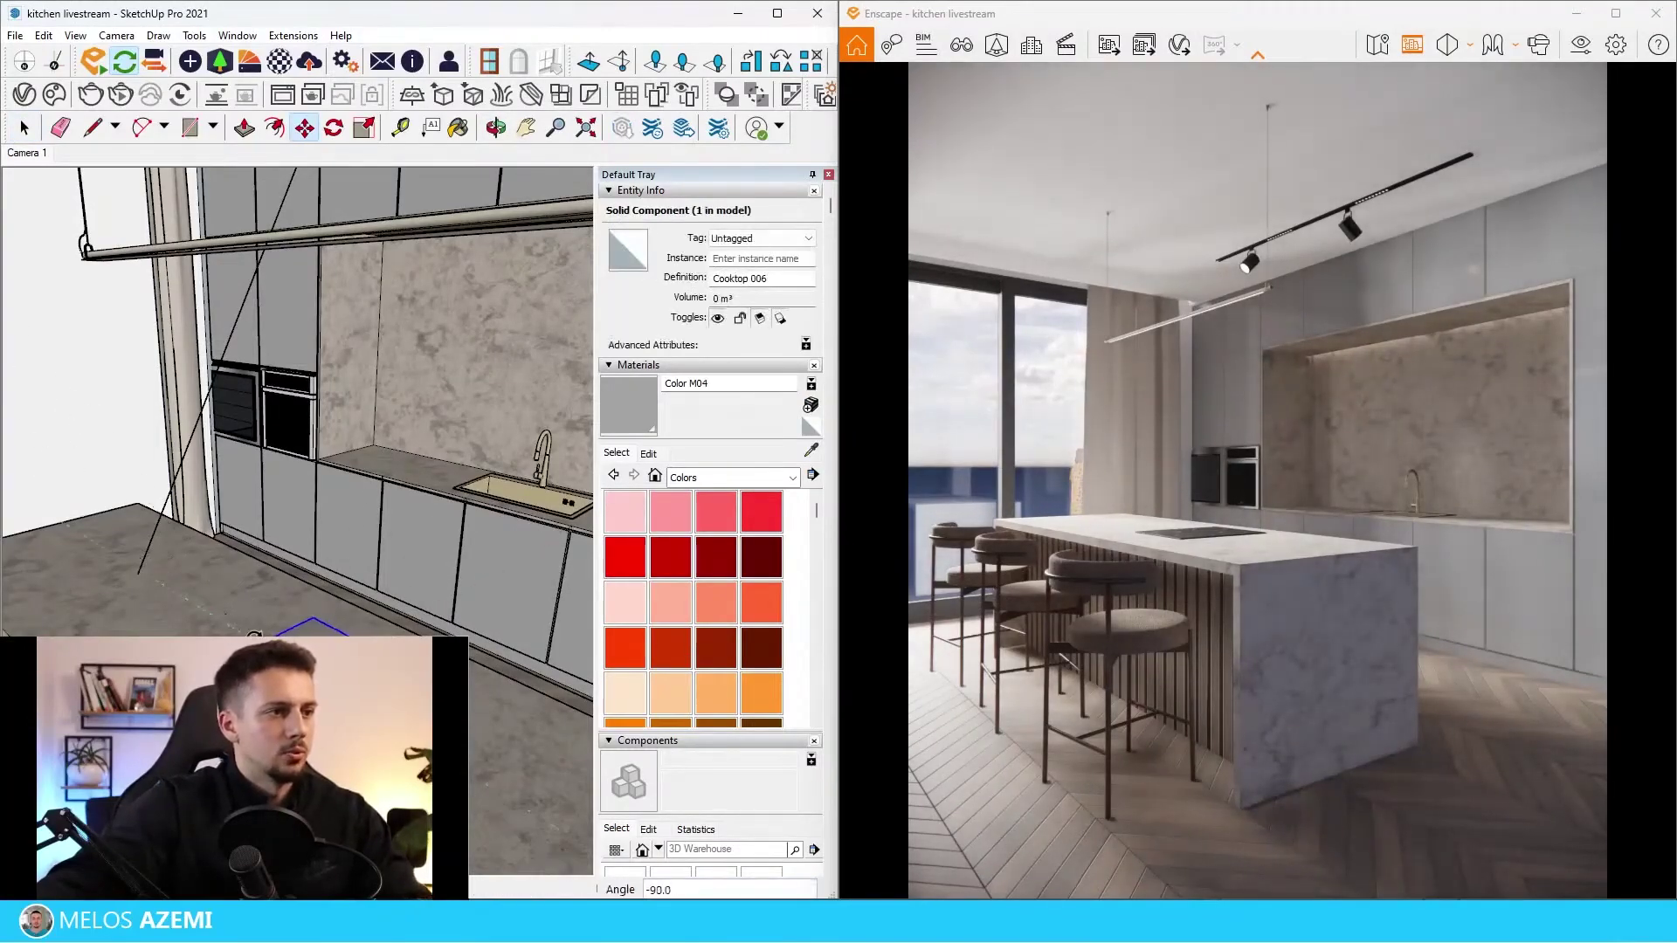
key(space)
Check the reference image, and set the luminous power of the rectangular light above the backsplash niche to about 61,062 lm.
scroll(374, 474, down, 10)
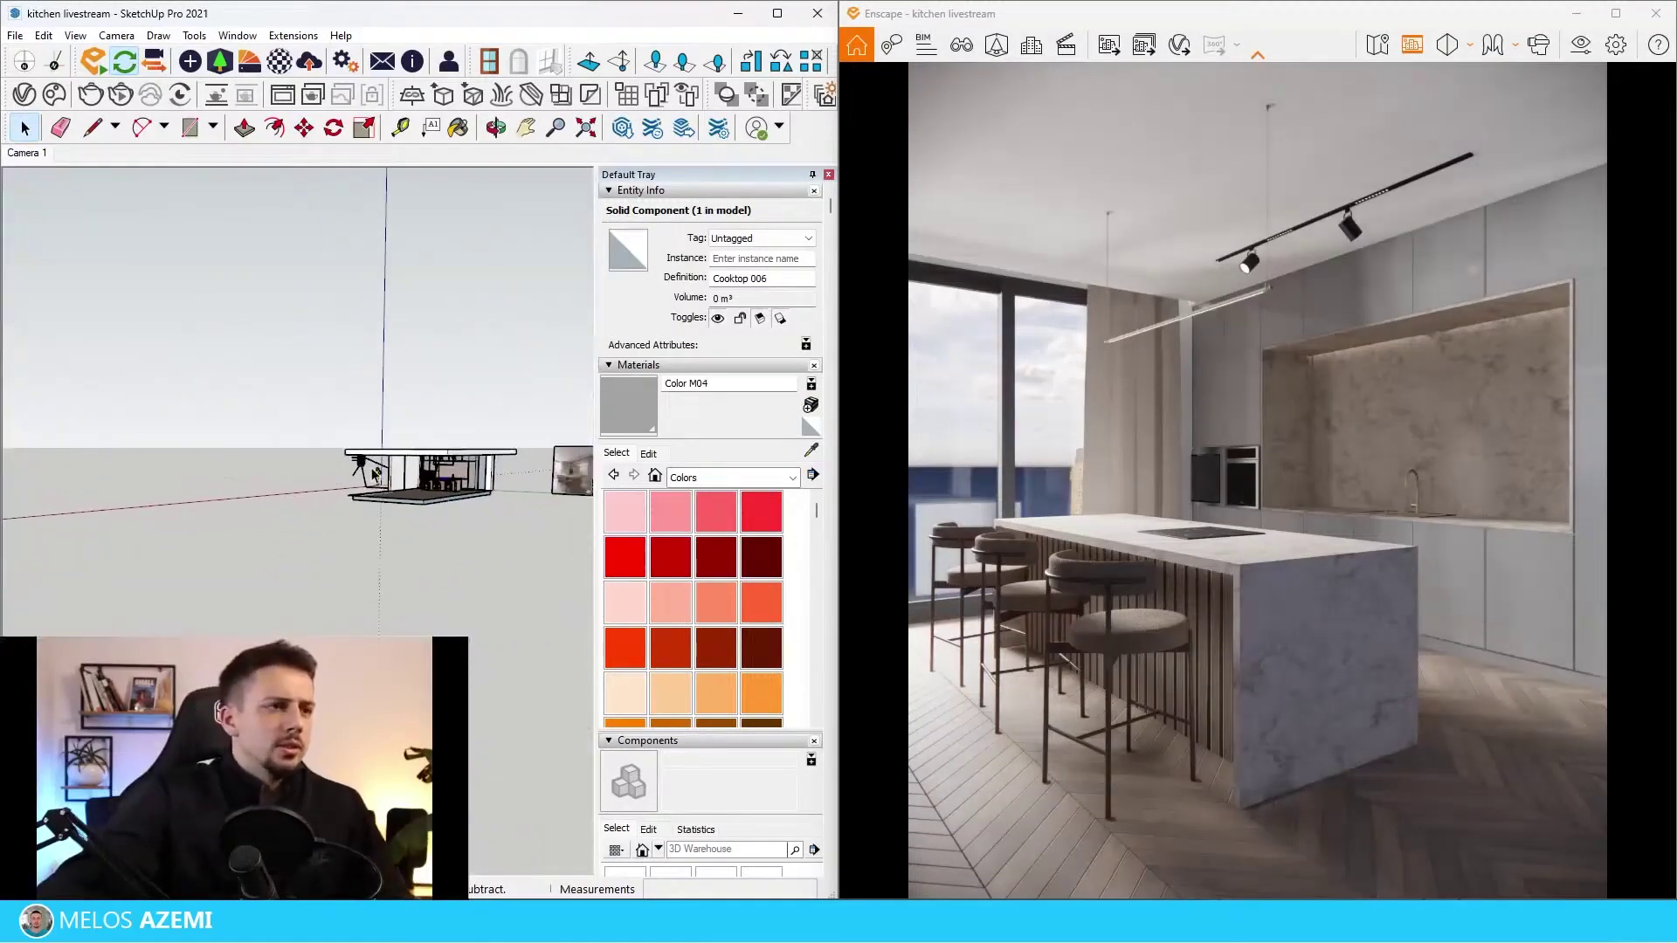
scroll(373, 475, up, 10)
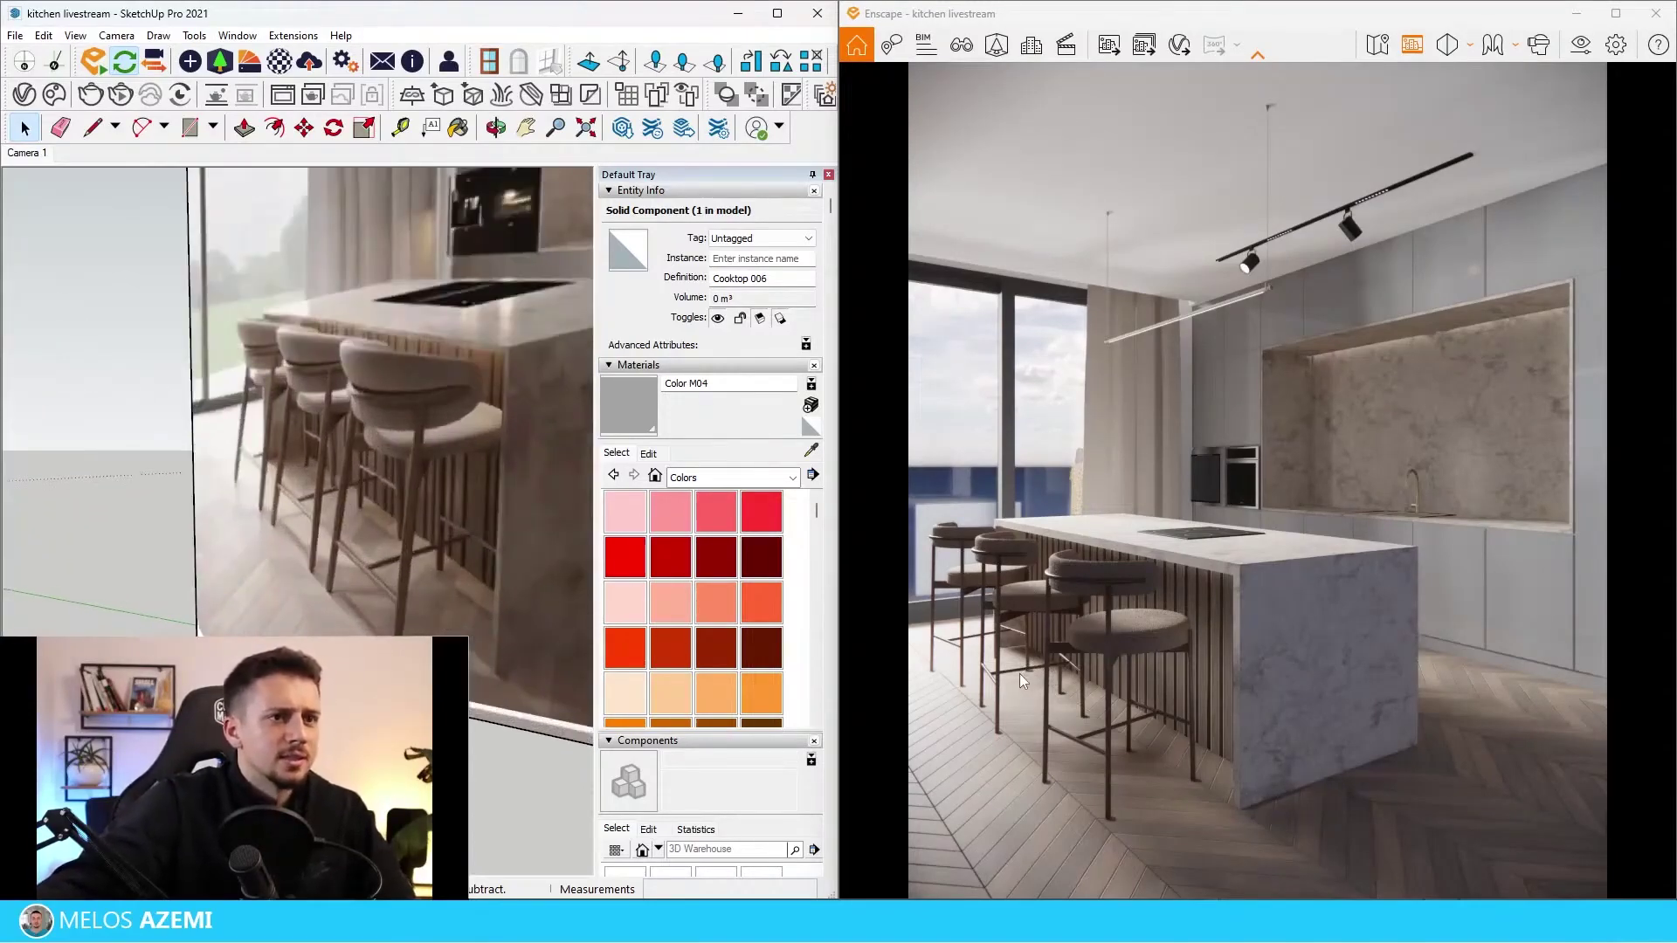
scroll(218, 602, down, 3)
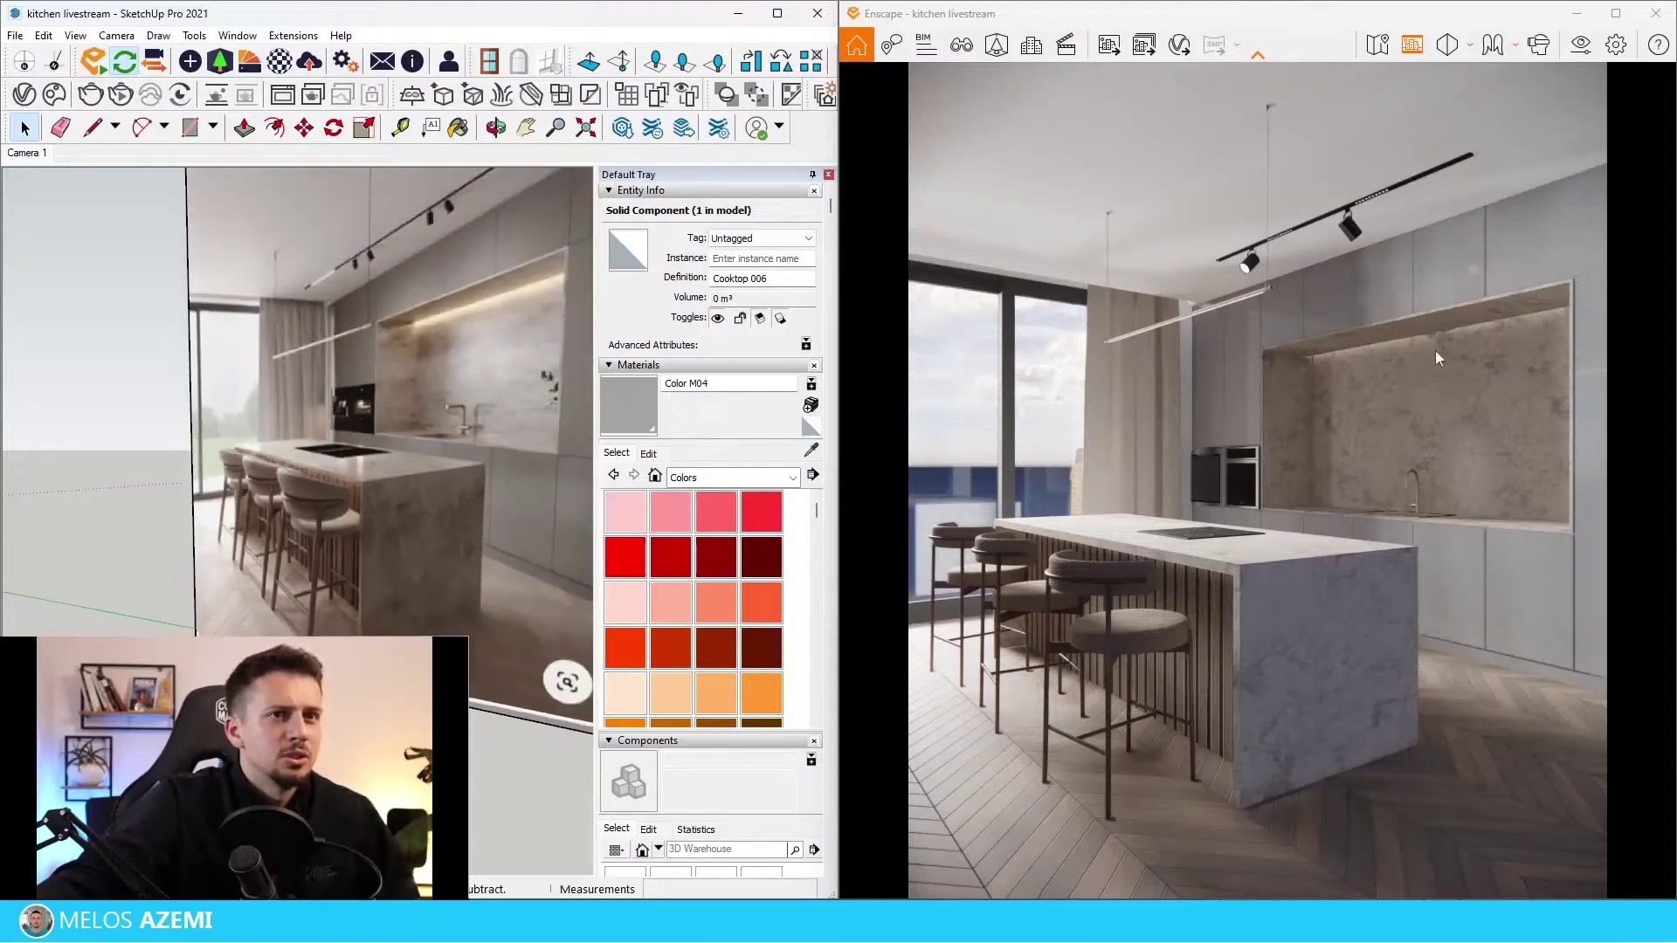
scroll(140, 523, down, 10)
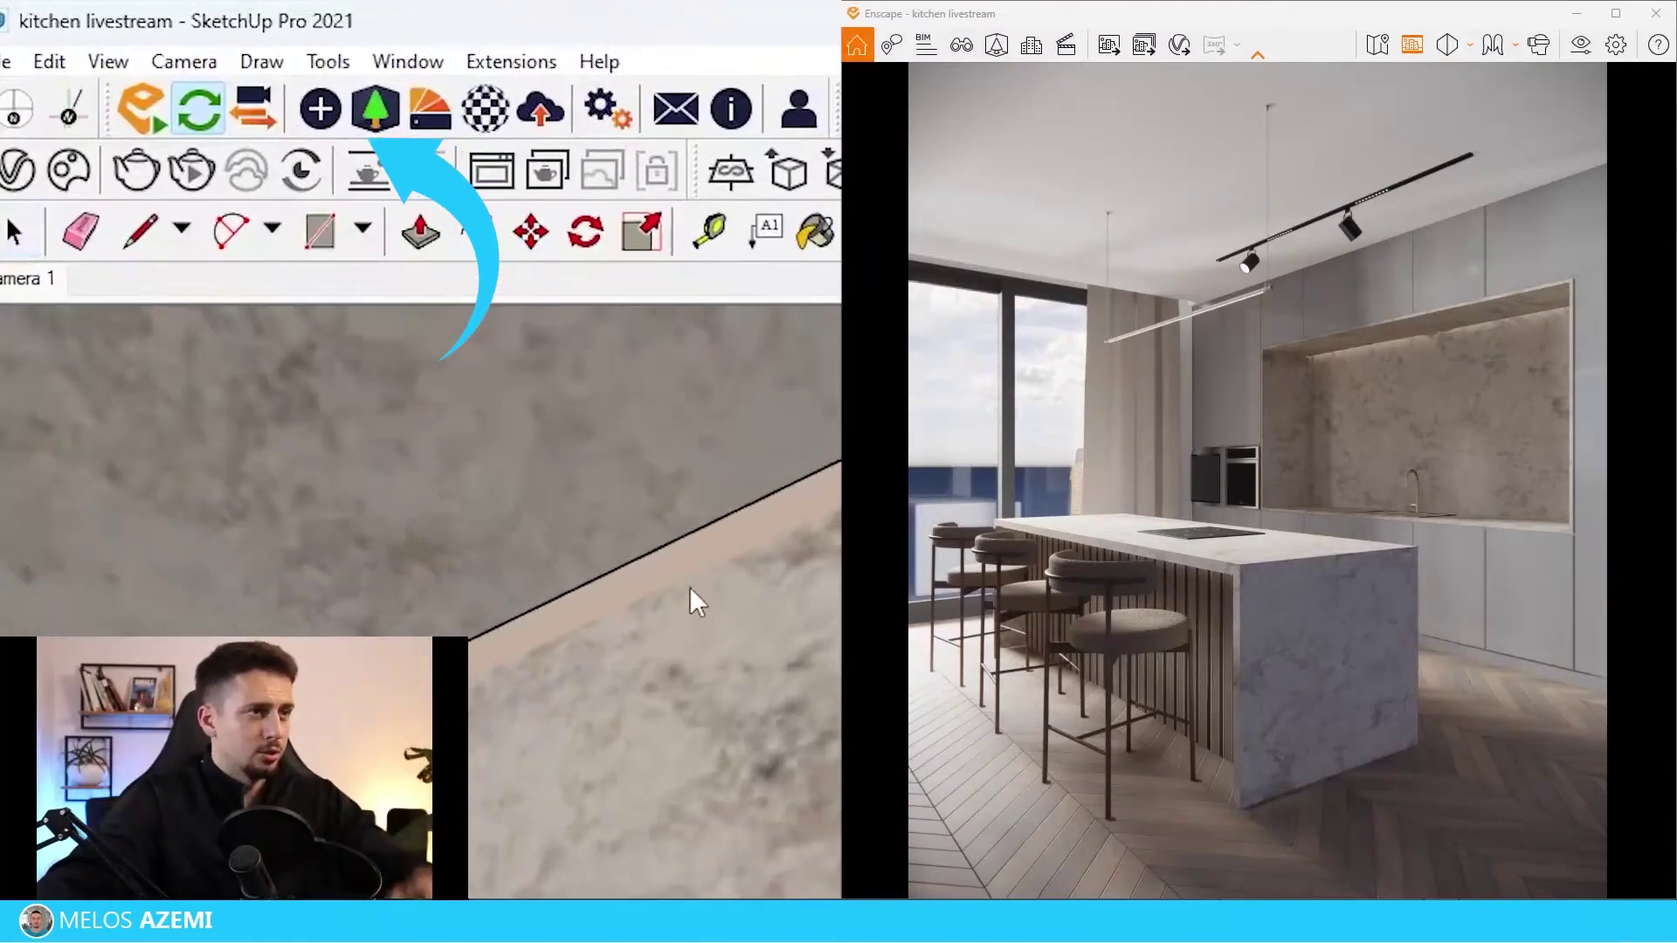
drag(642, 382, 699, 382)
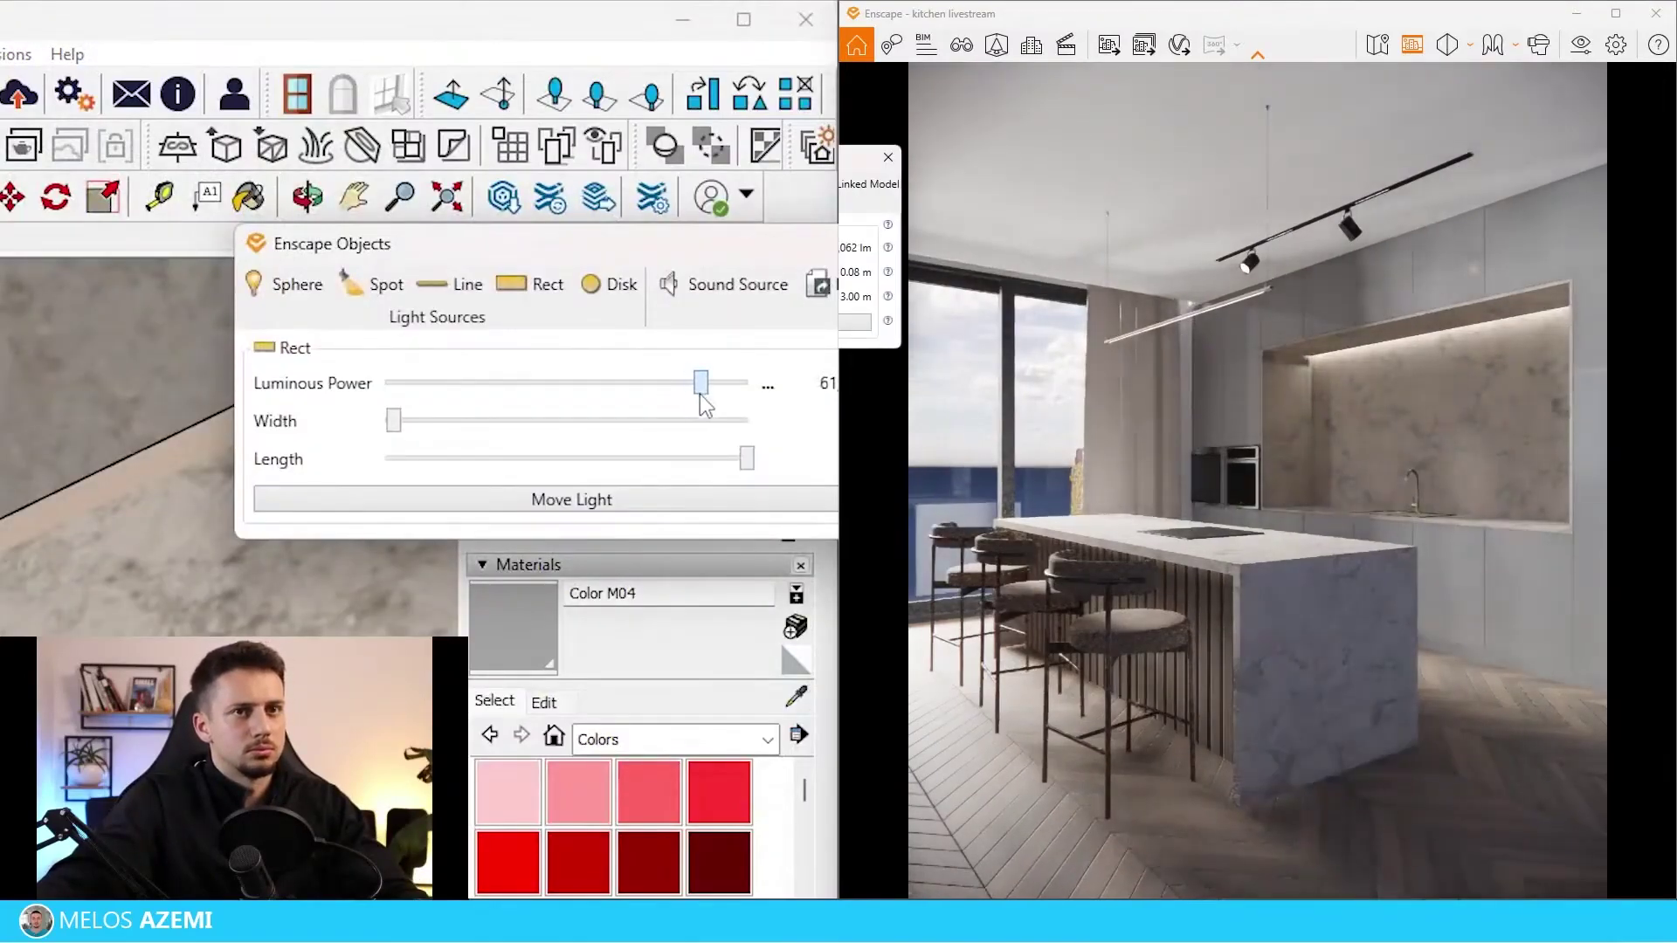
click(887, 158)
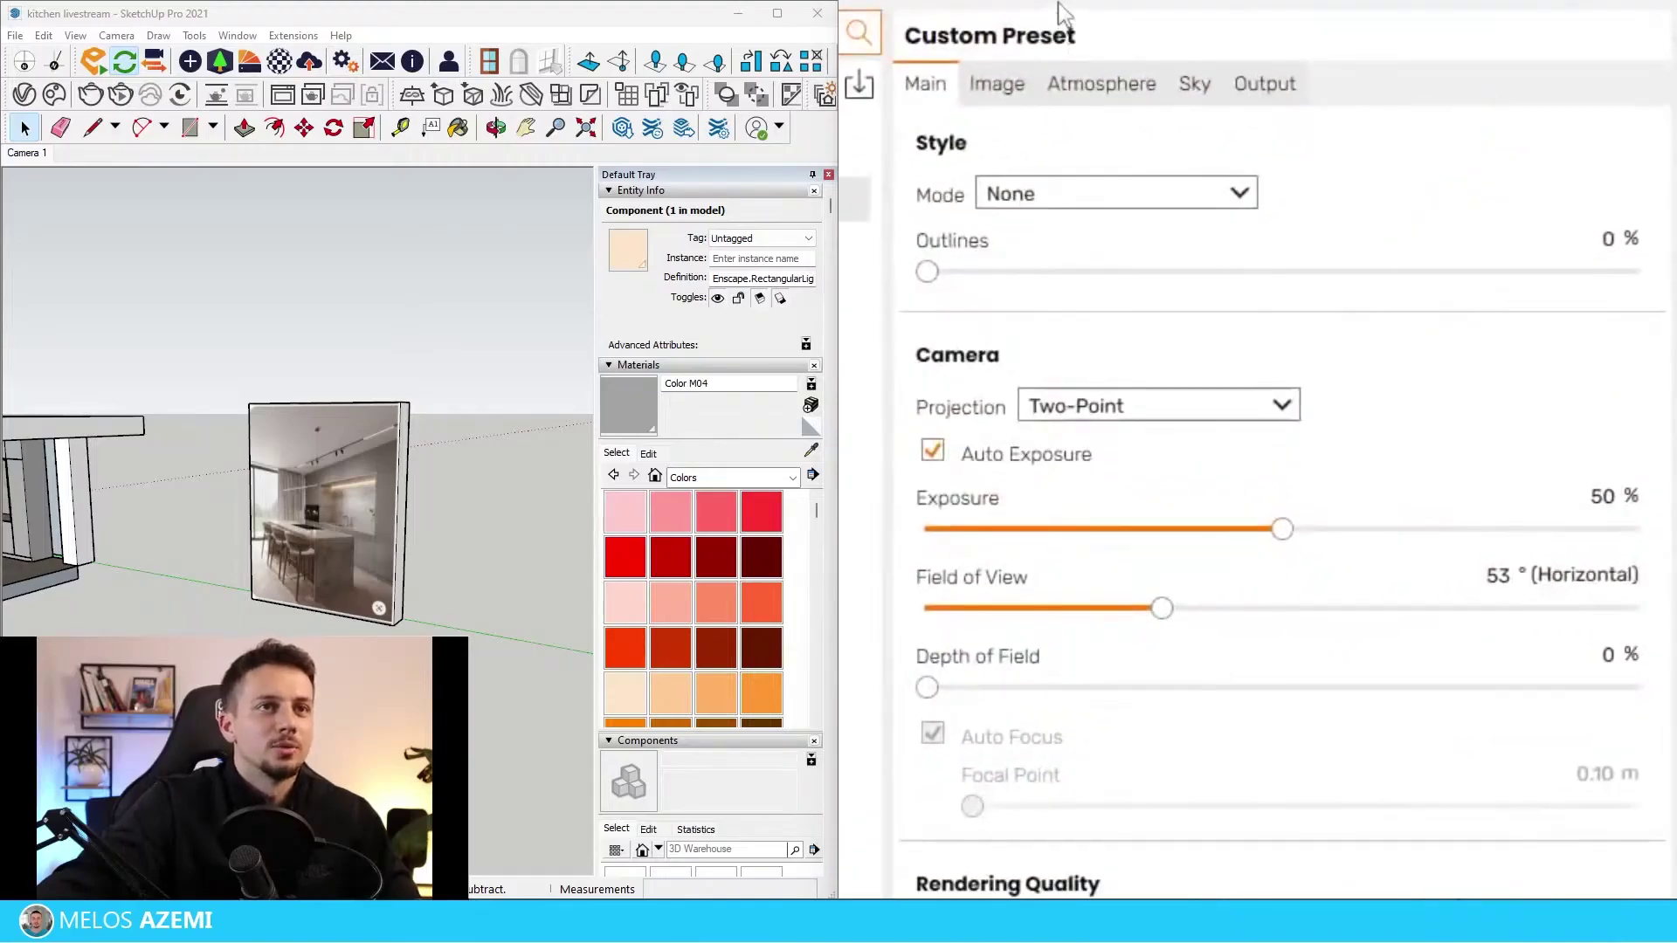
Switch the Enscape horizon source to Skybox with resting_place_2_4k (1).hdr and set its rotation to about 338°.
click(1195, 84)
click(1202, 260)
click(1081, 331)
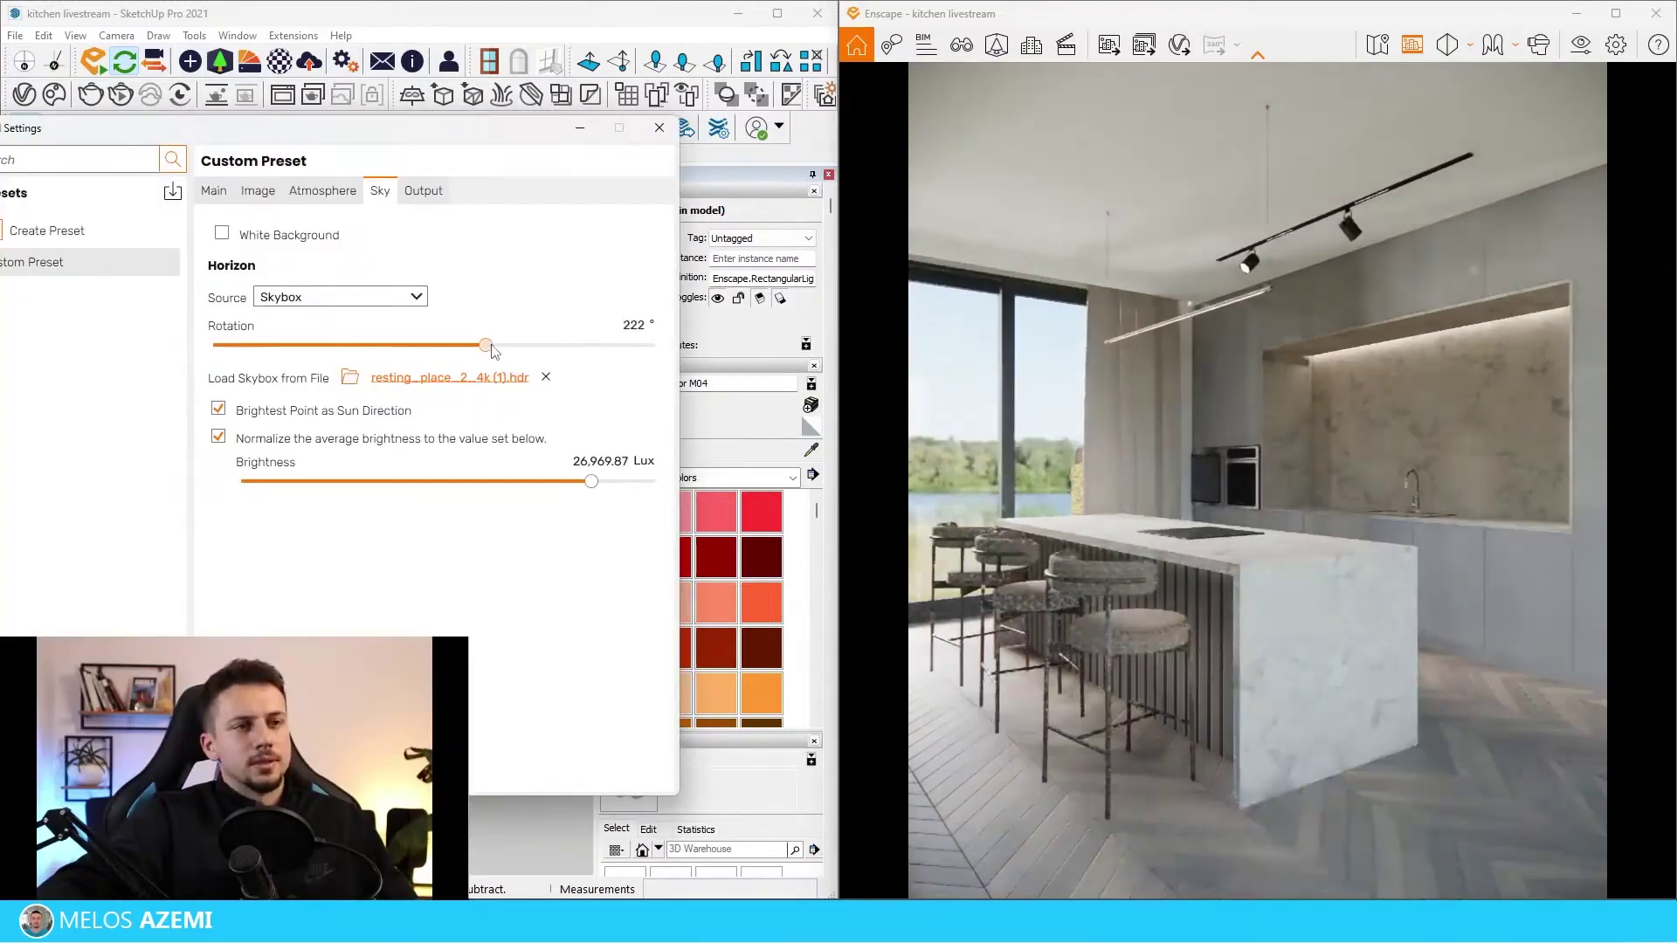
drag(515, 363, 613, 363)
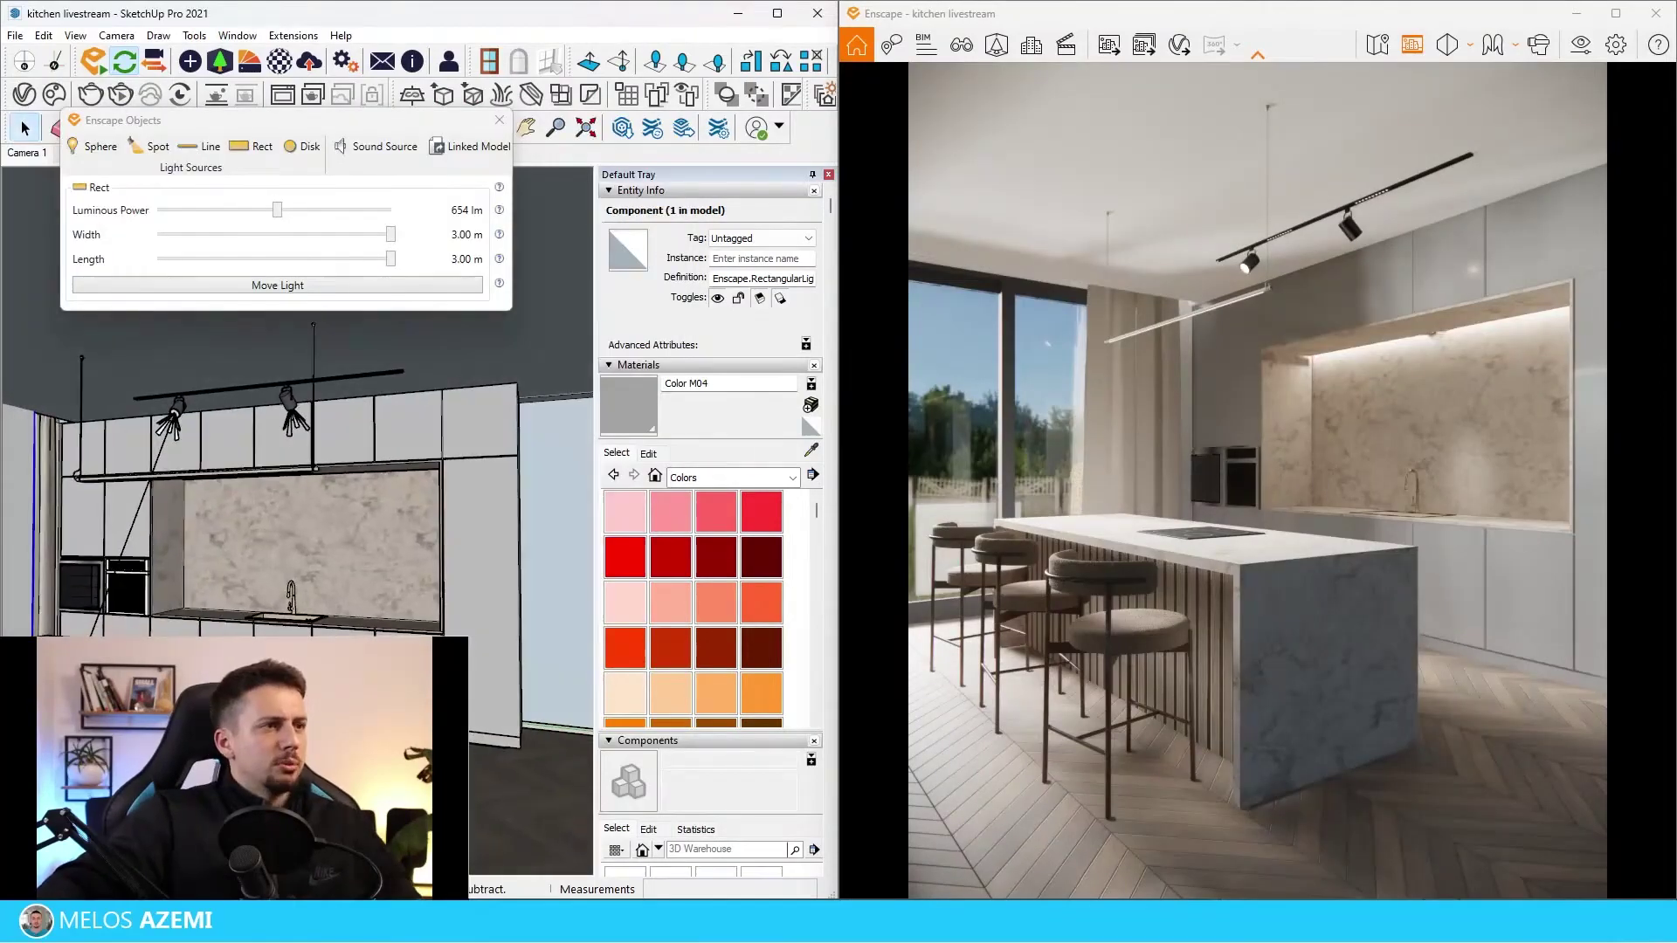
Look for the backsplash material Material5 in the Enscape Material Editor.
click(279, 61)
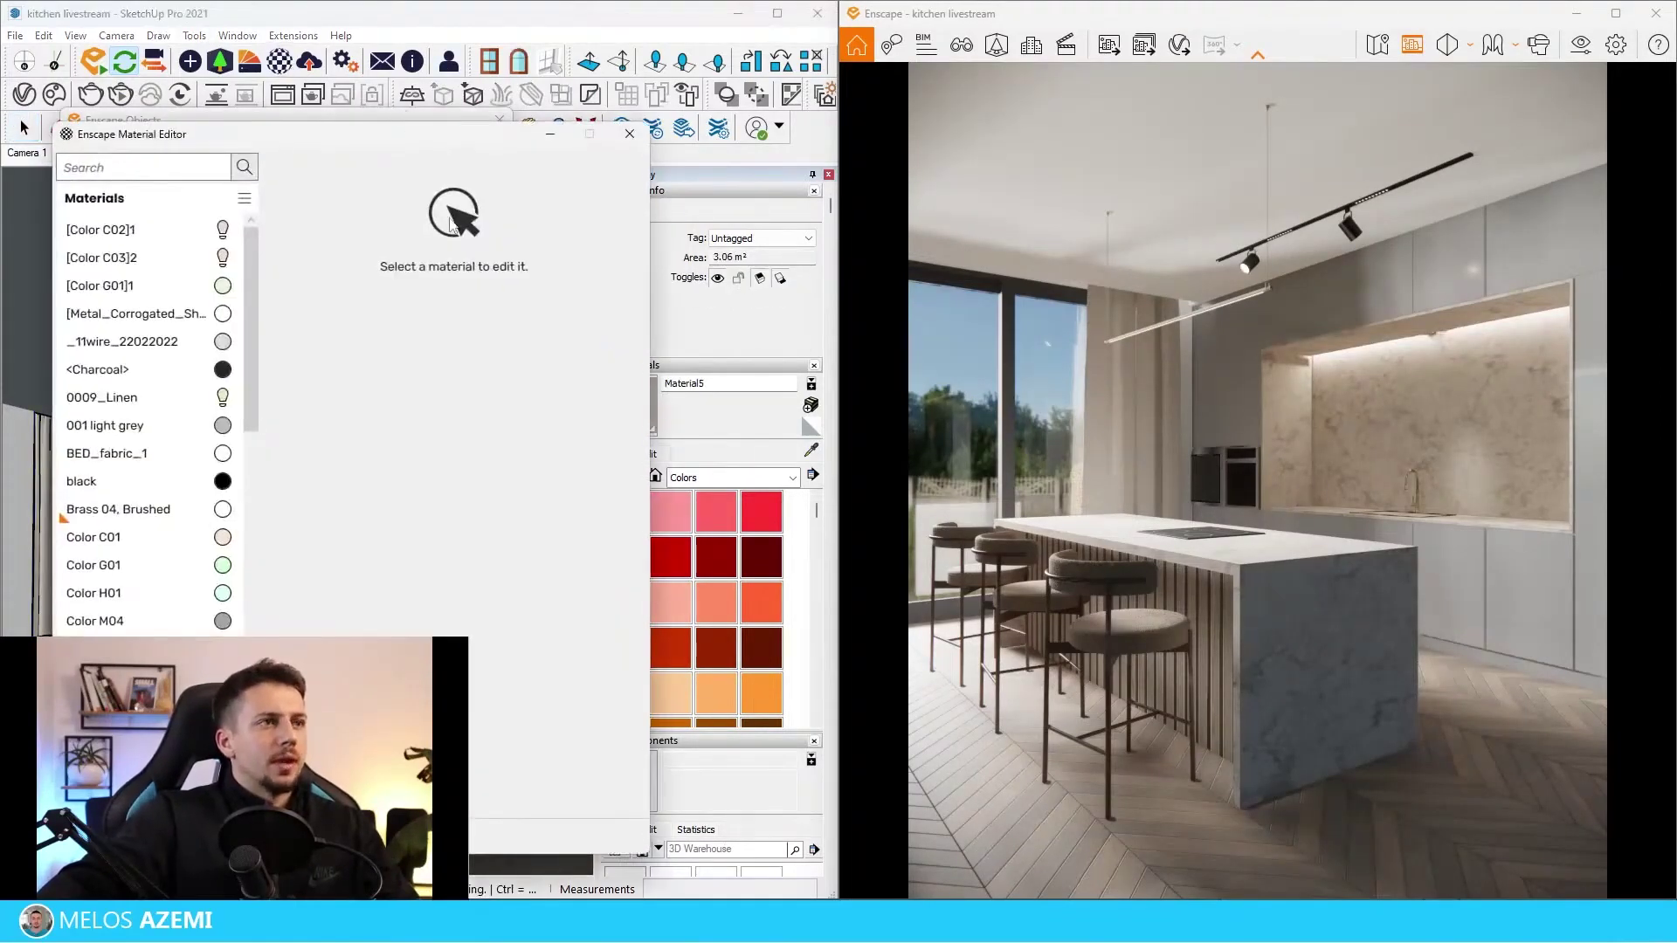
drag(468, 138, 762, 130)
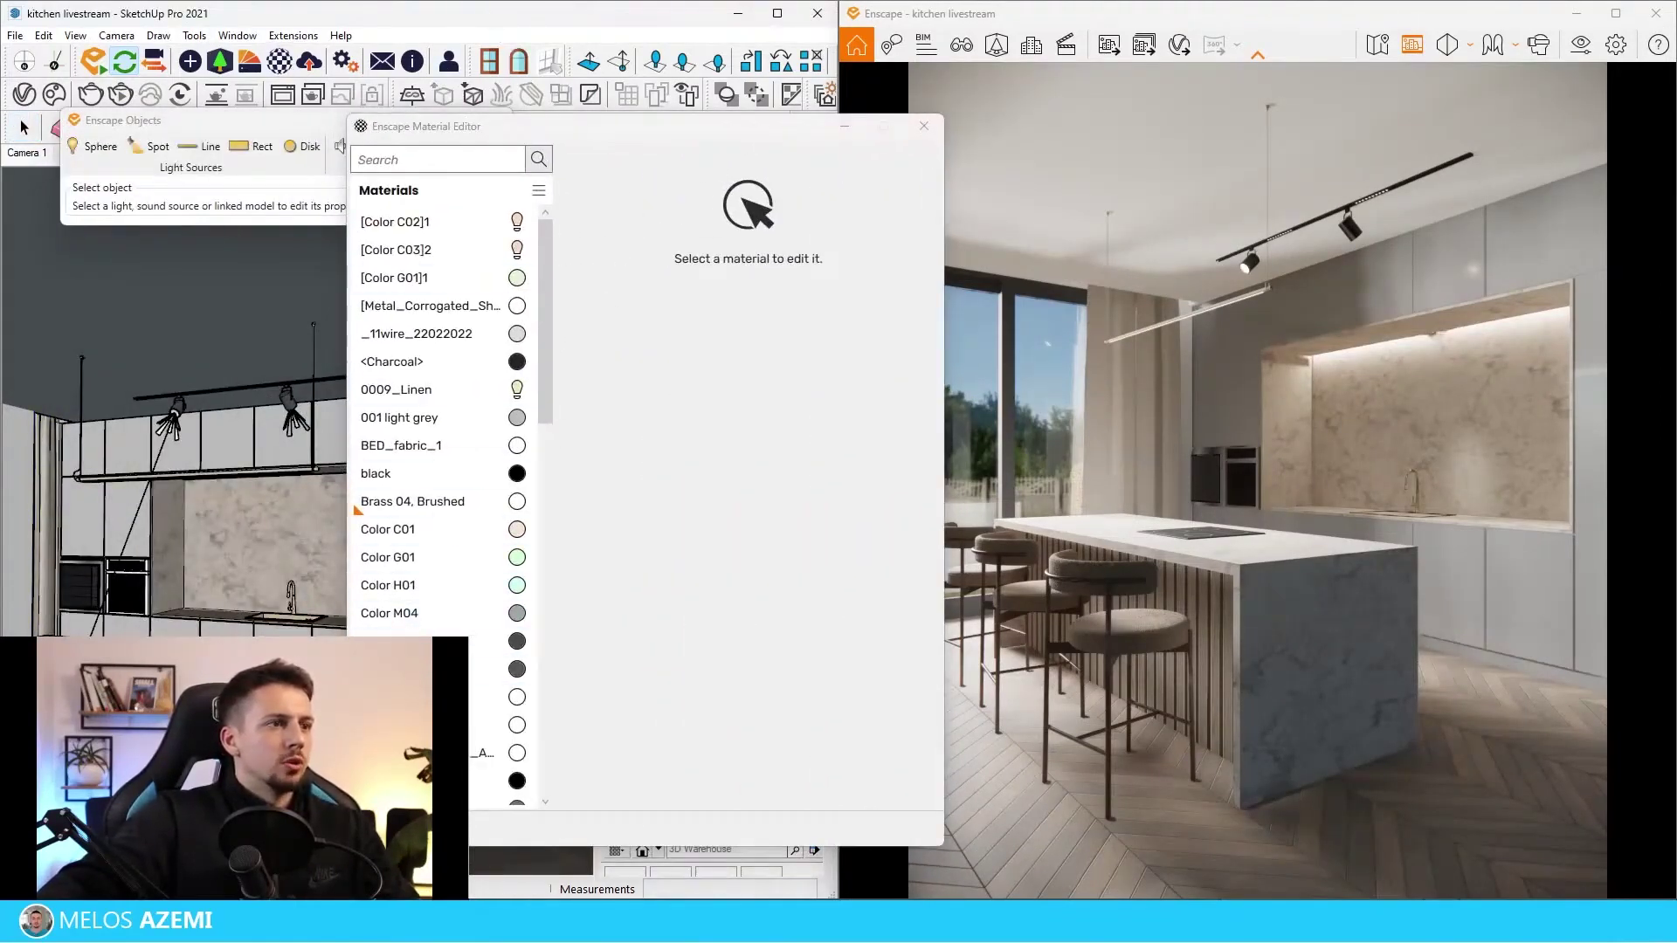
scroll(437, 507, down, 10)
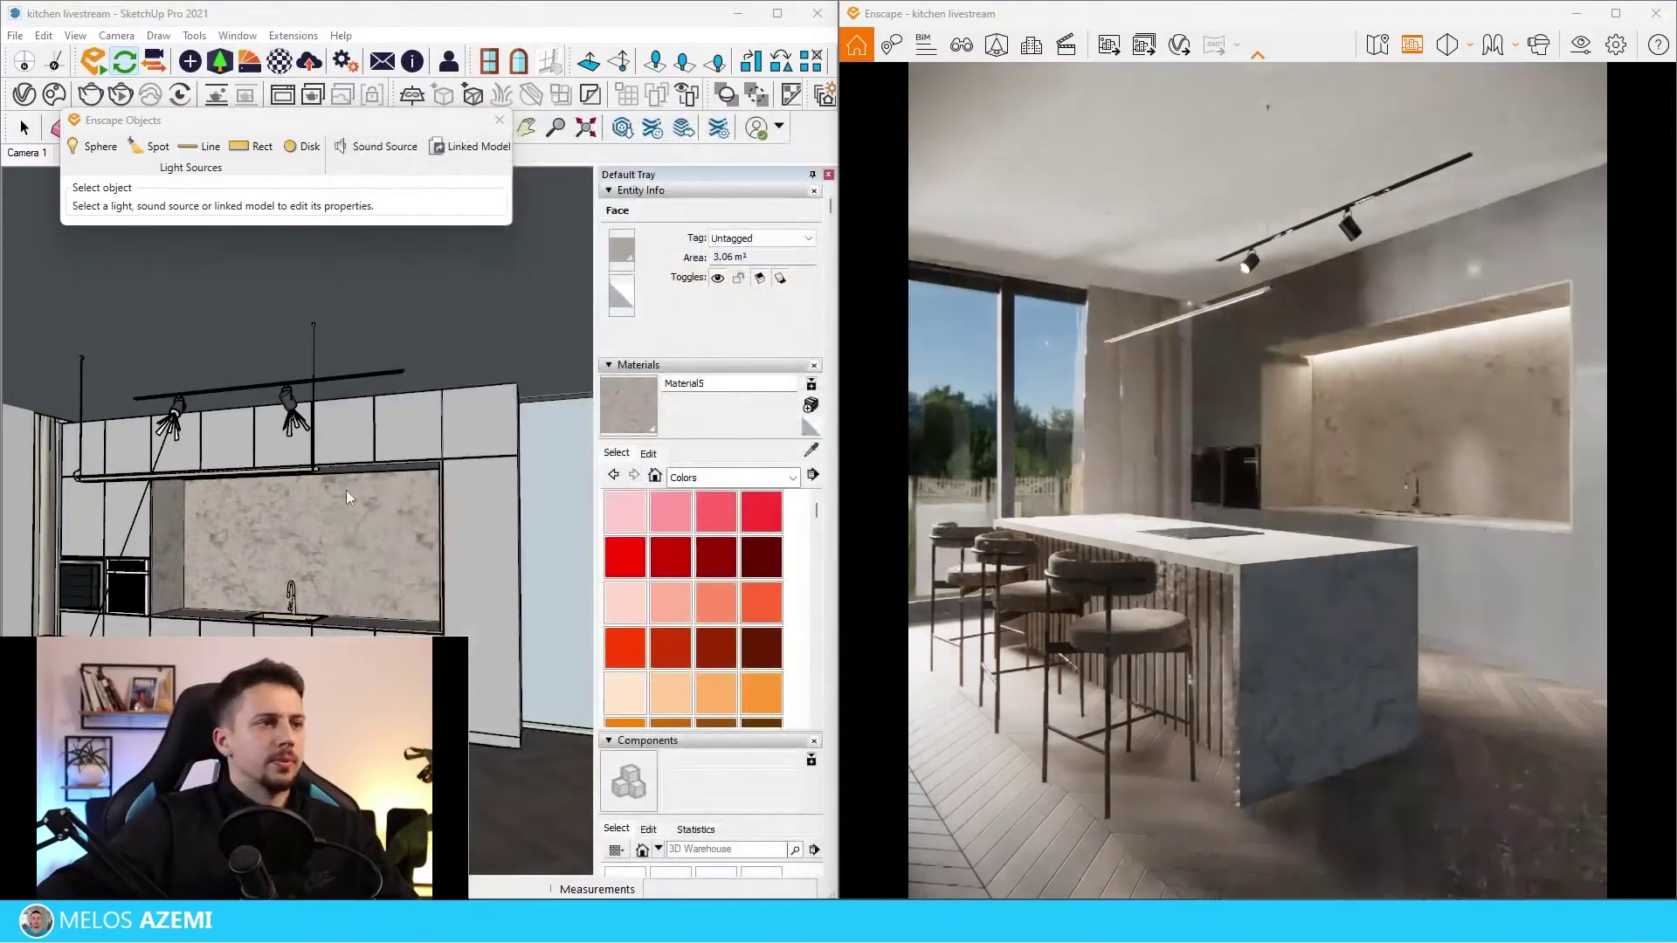
Select the rectangular light of the hanging linear lamp and lower its luminous power to about 150 lm.
scroll(264, 365, up, 5)
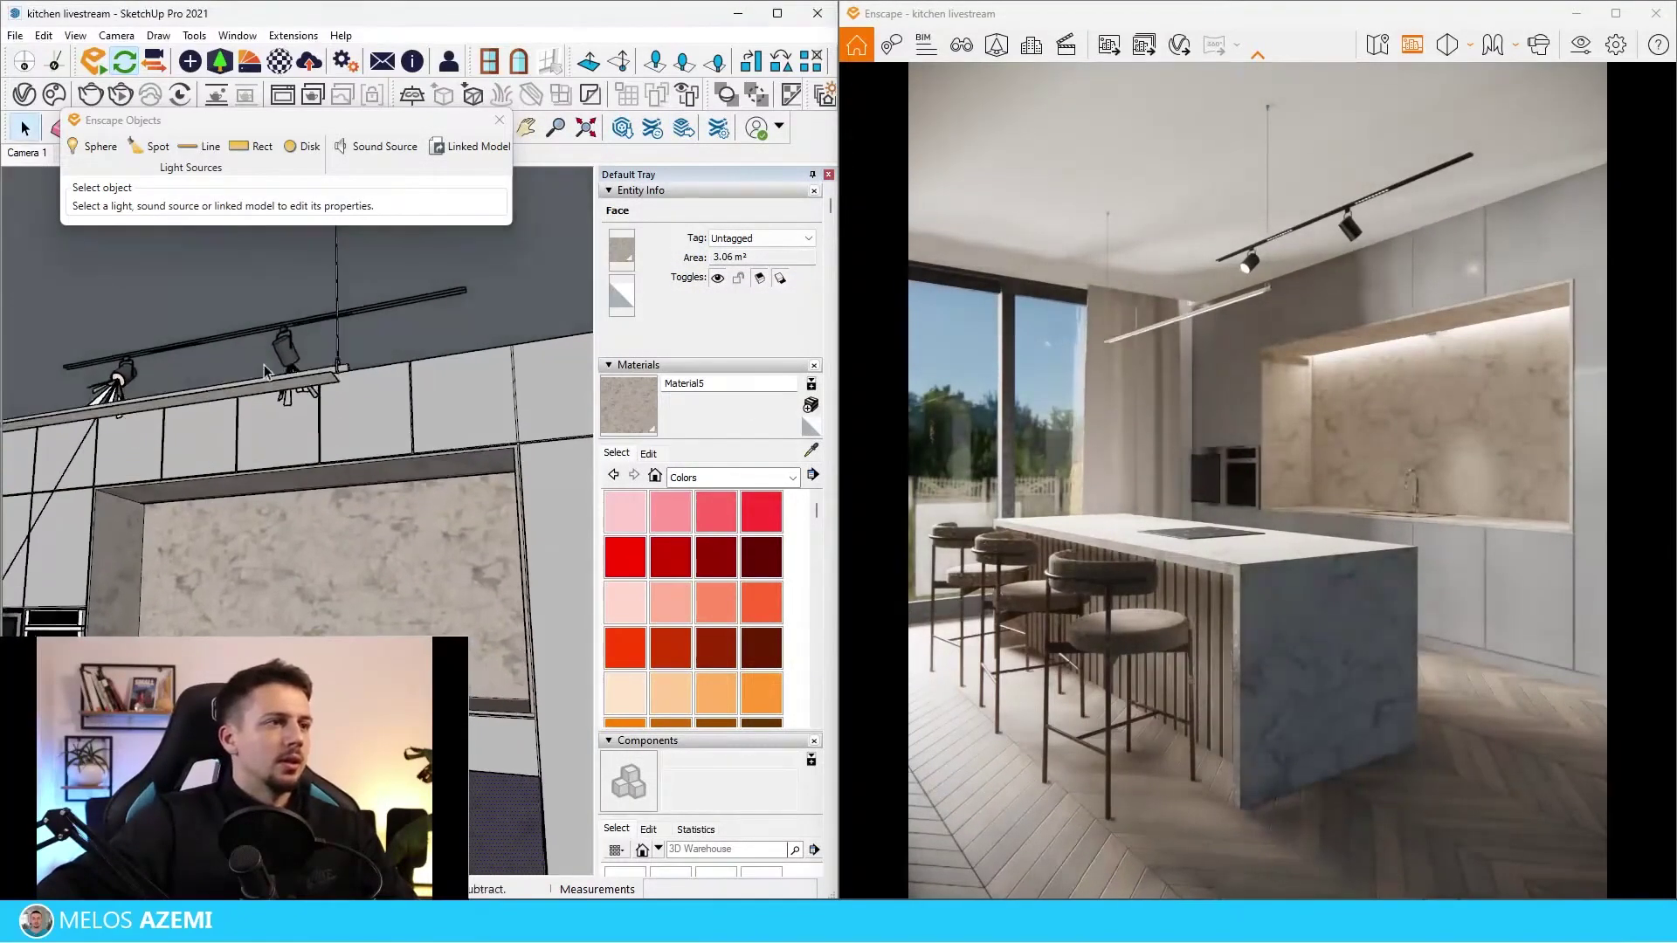
scroll(297, 397, up, 3)
click(343, 531)
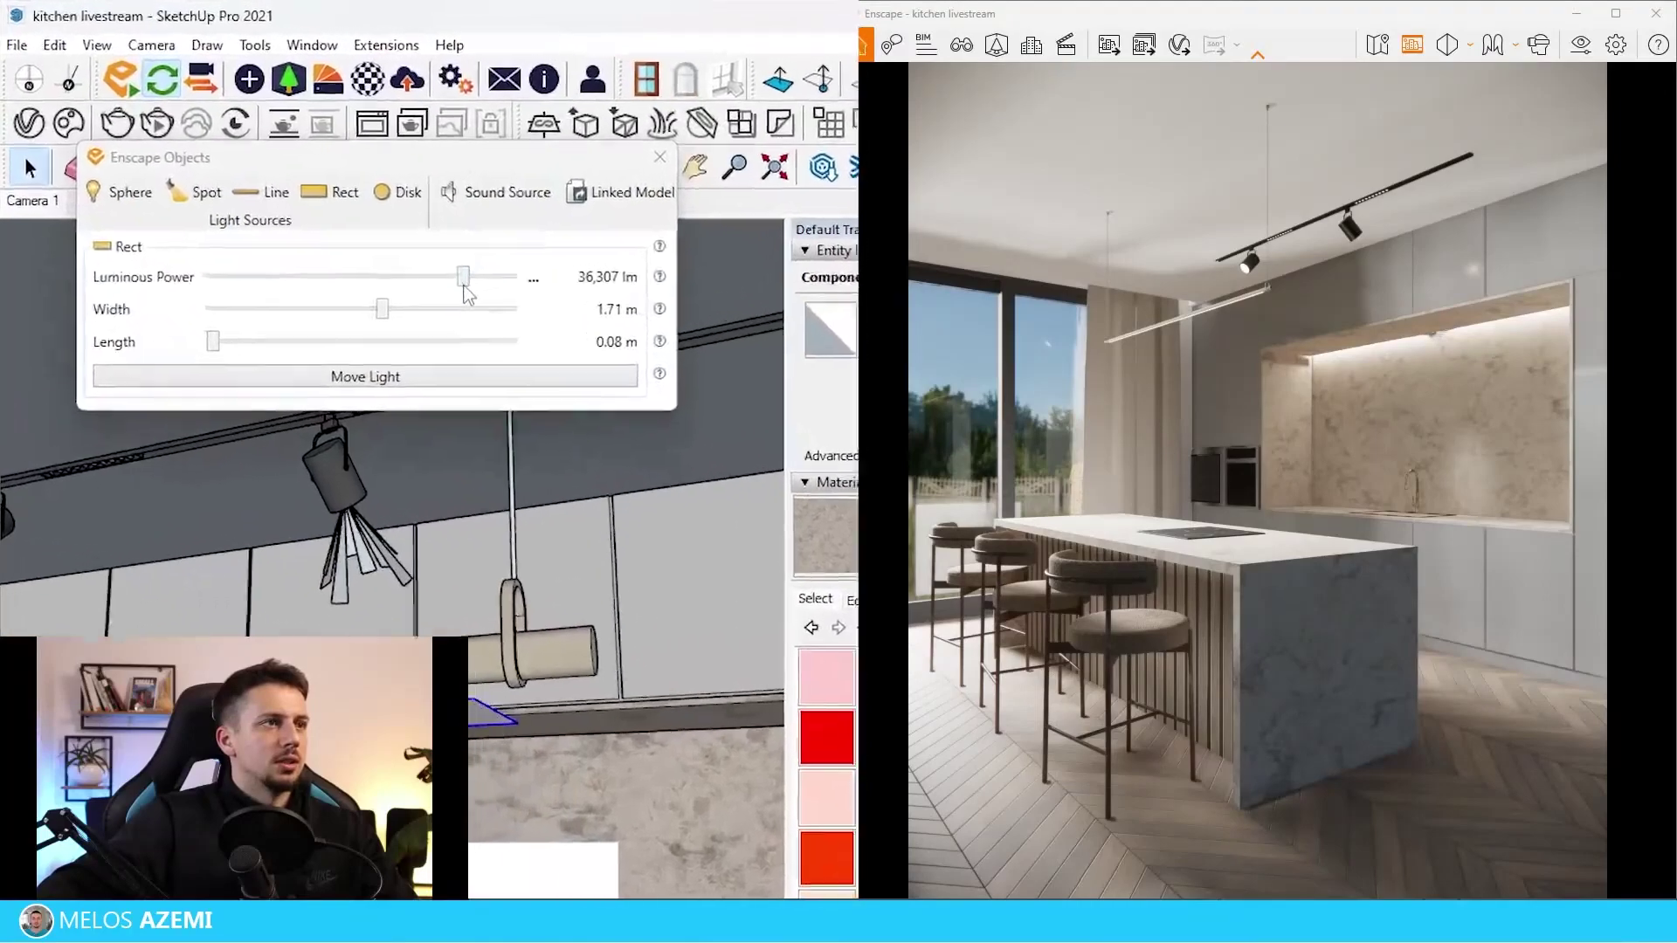
drag(351, 210, 245, 218)
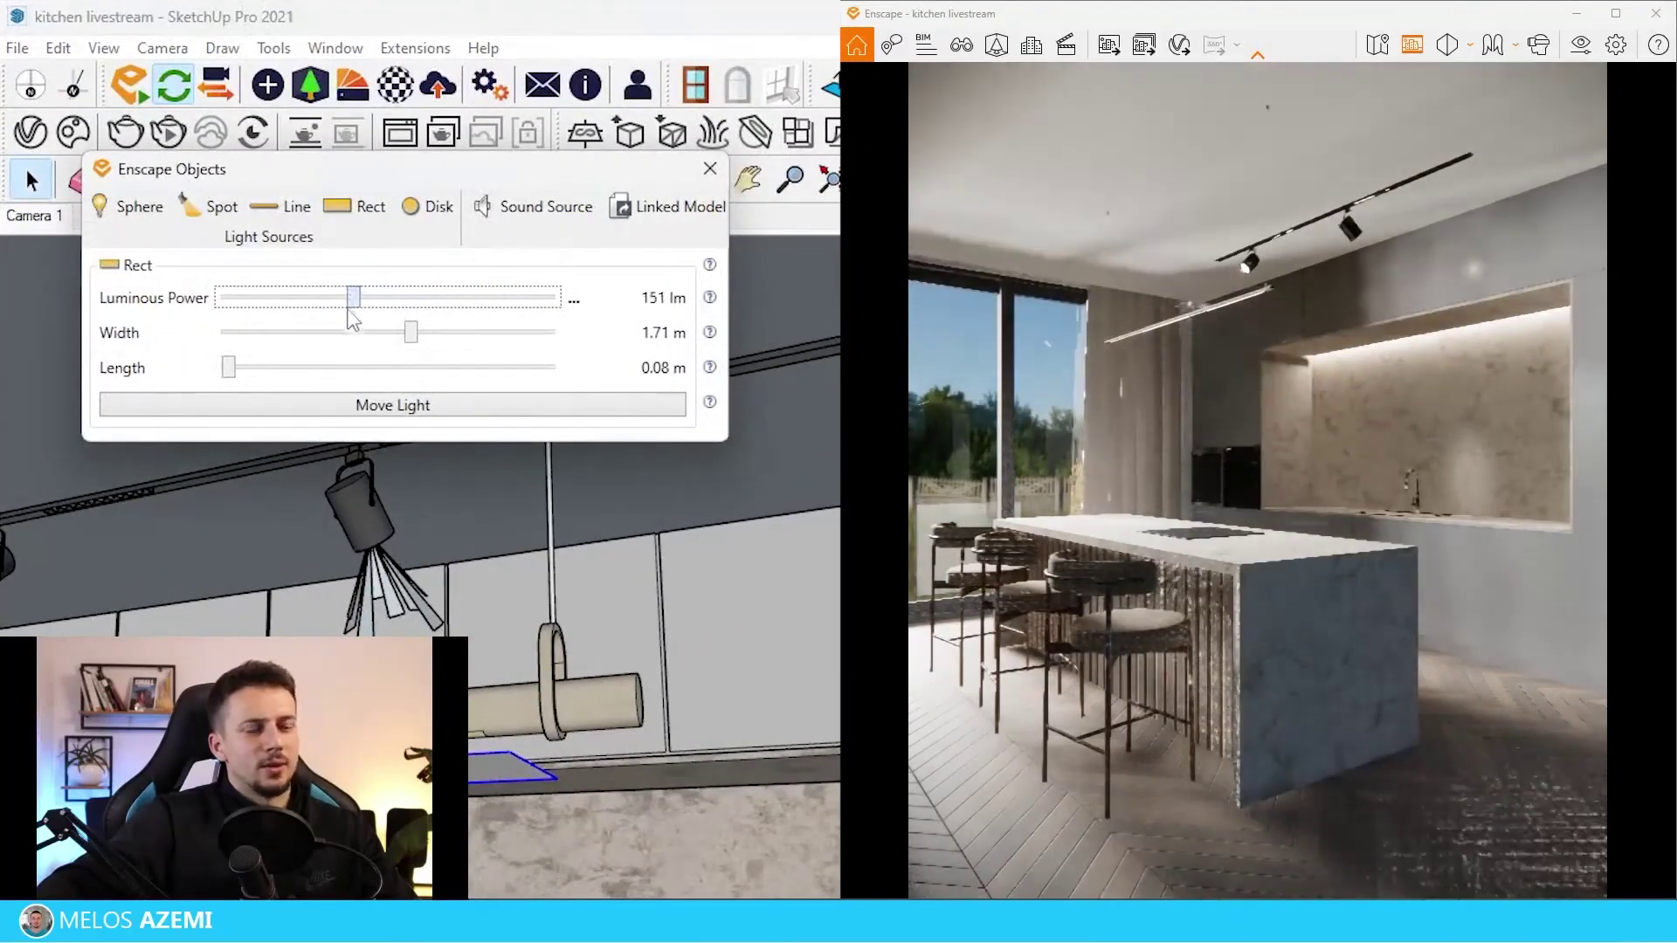
drag(352, 319, 343, 319)
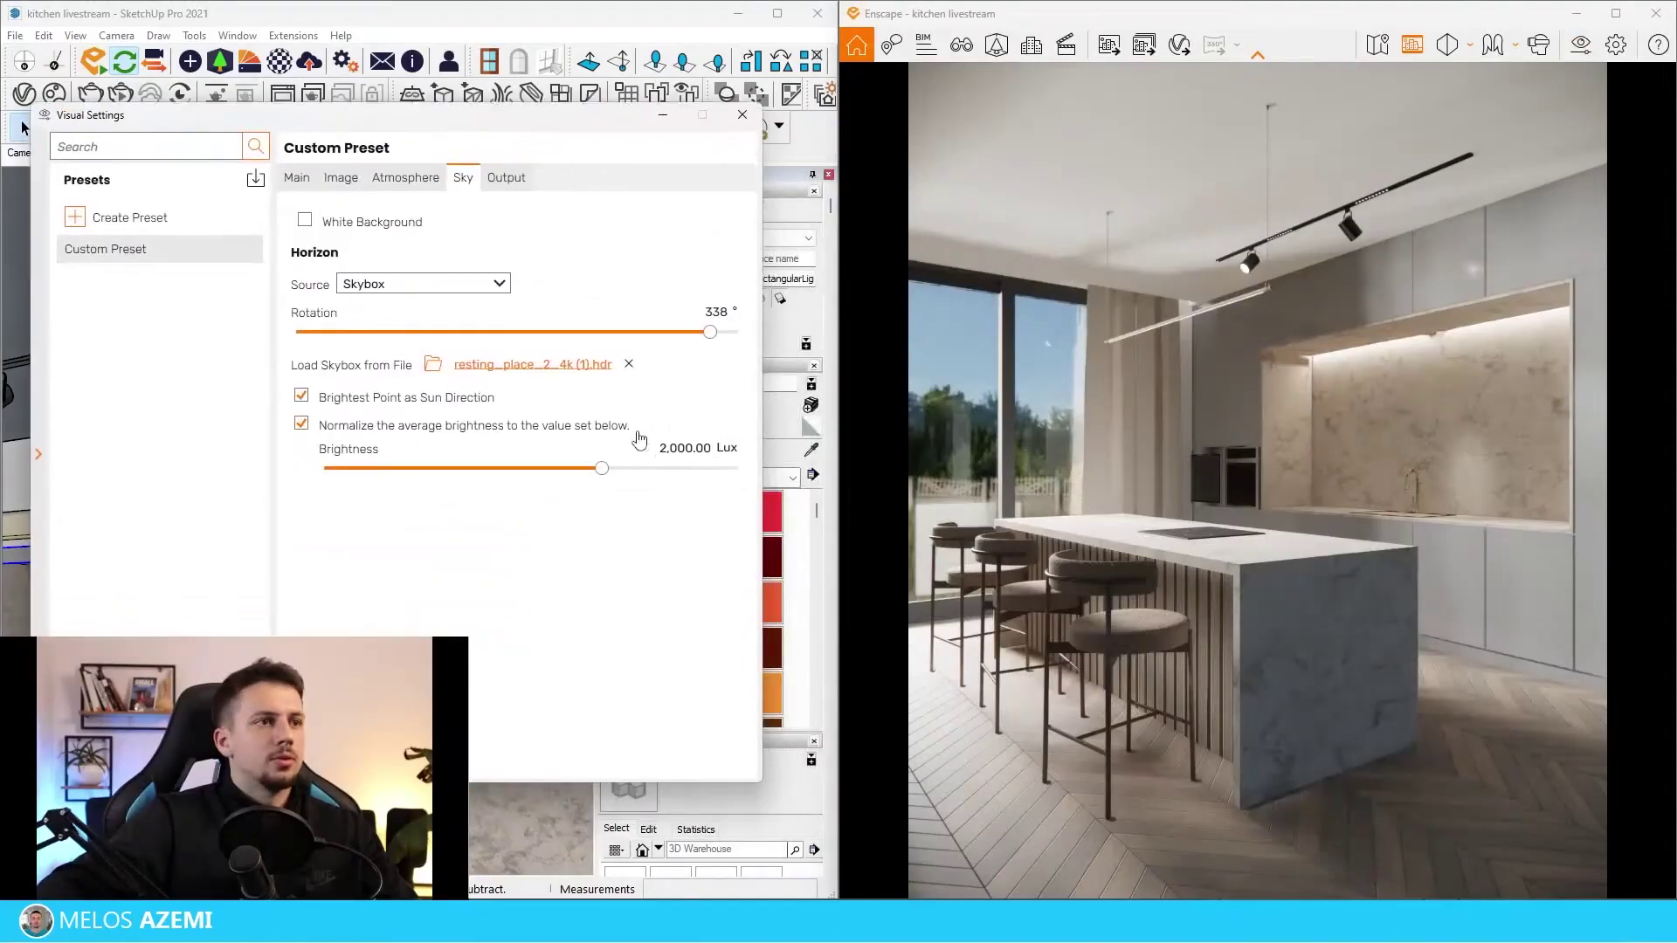
Set the skybox brightness to 5,452.99 lux and the image saturation to 107%, and raise the color temperature.
mouse_move(601, 469)
mouse_down()
mouse_move(640, 473)
mouse_move(626, 474)
mouse_up()
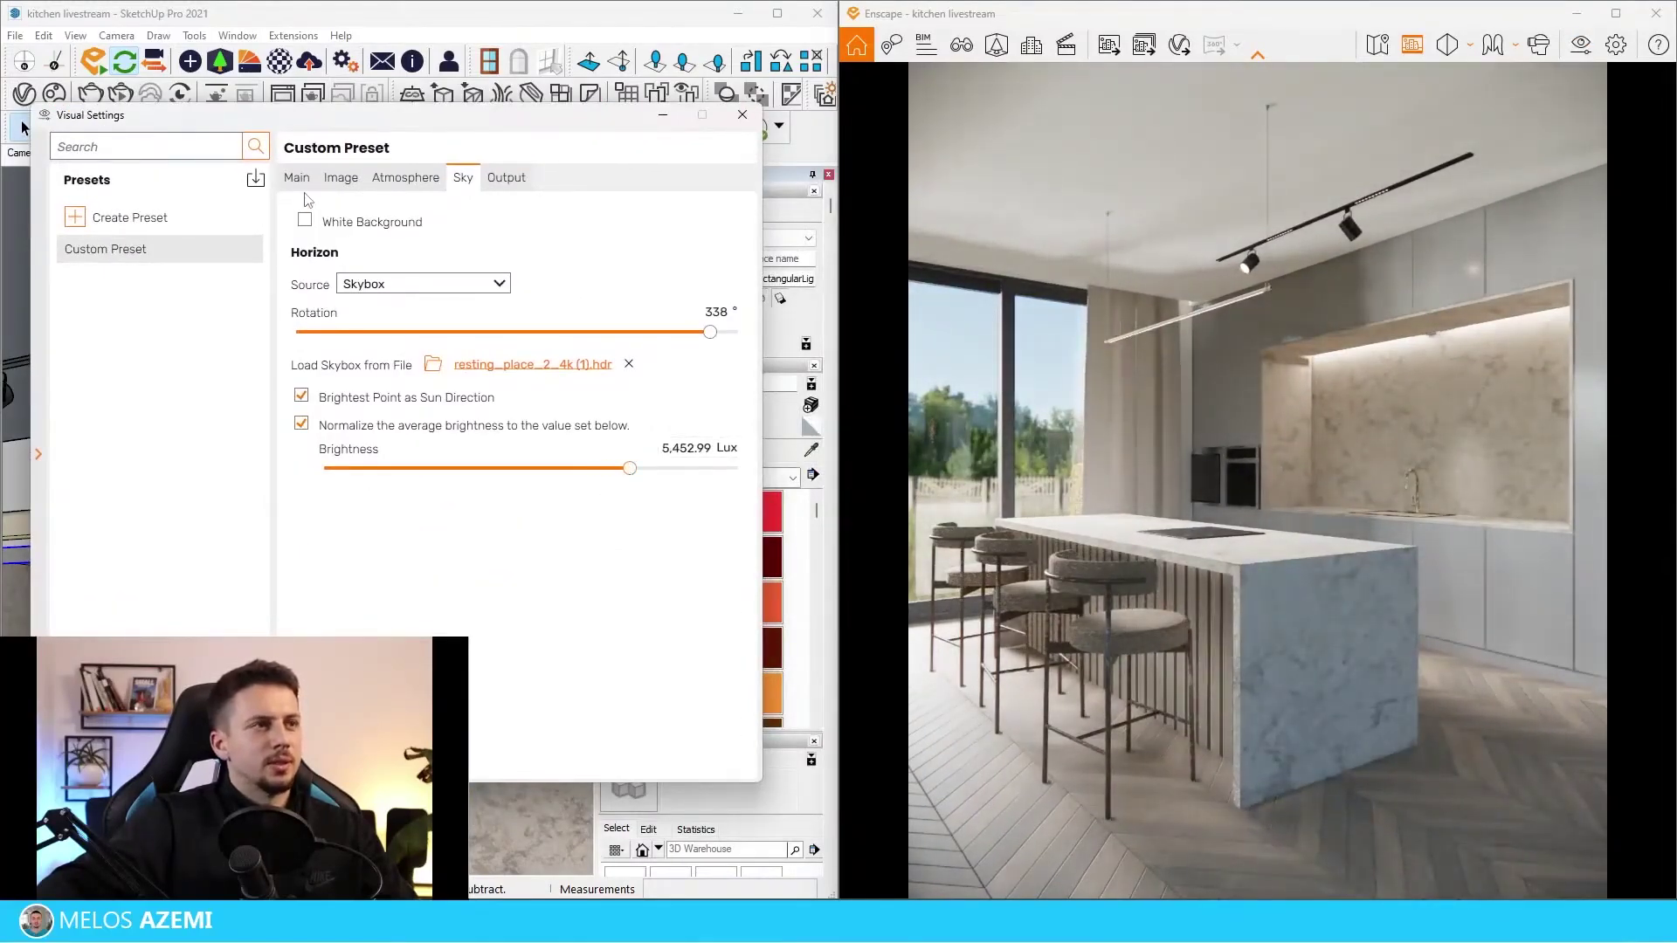
click(297, 177)
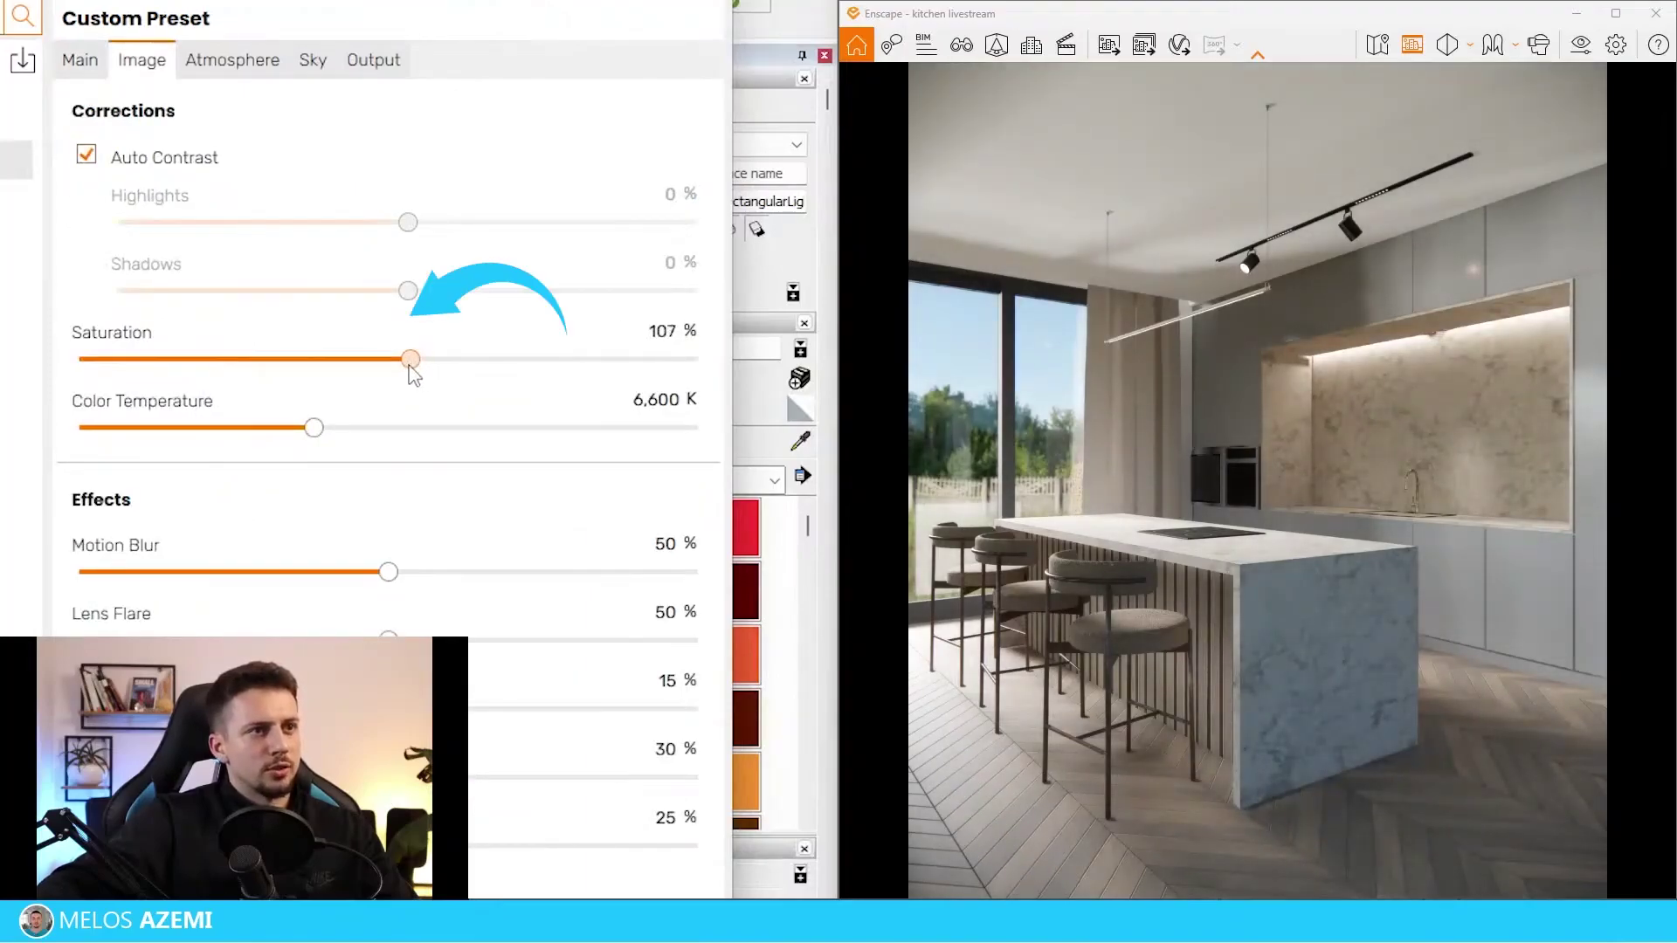
drag(314, 437, 353, 439)
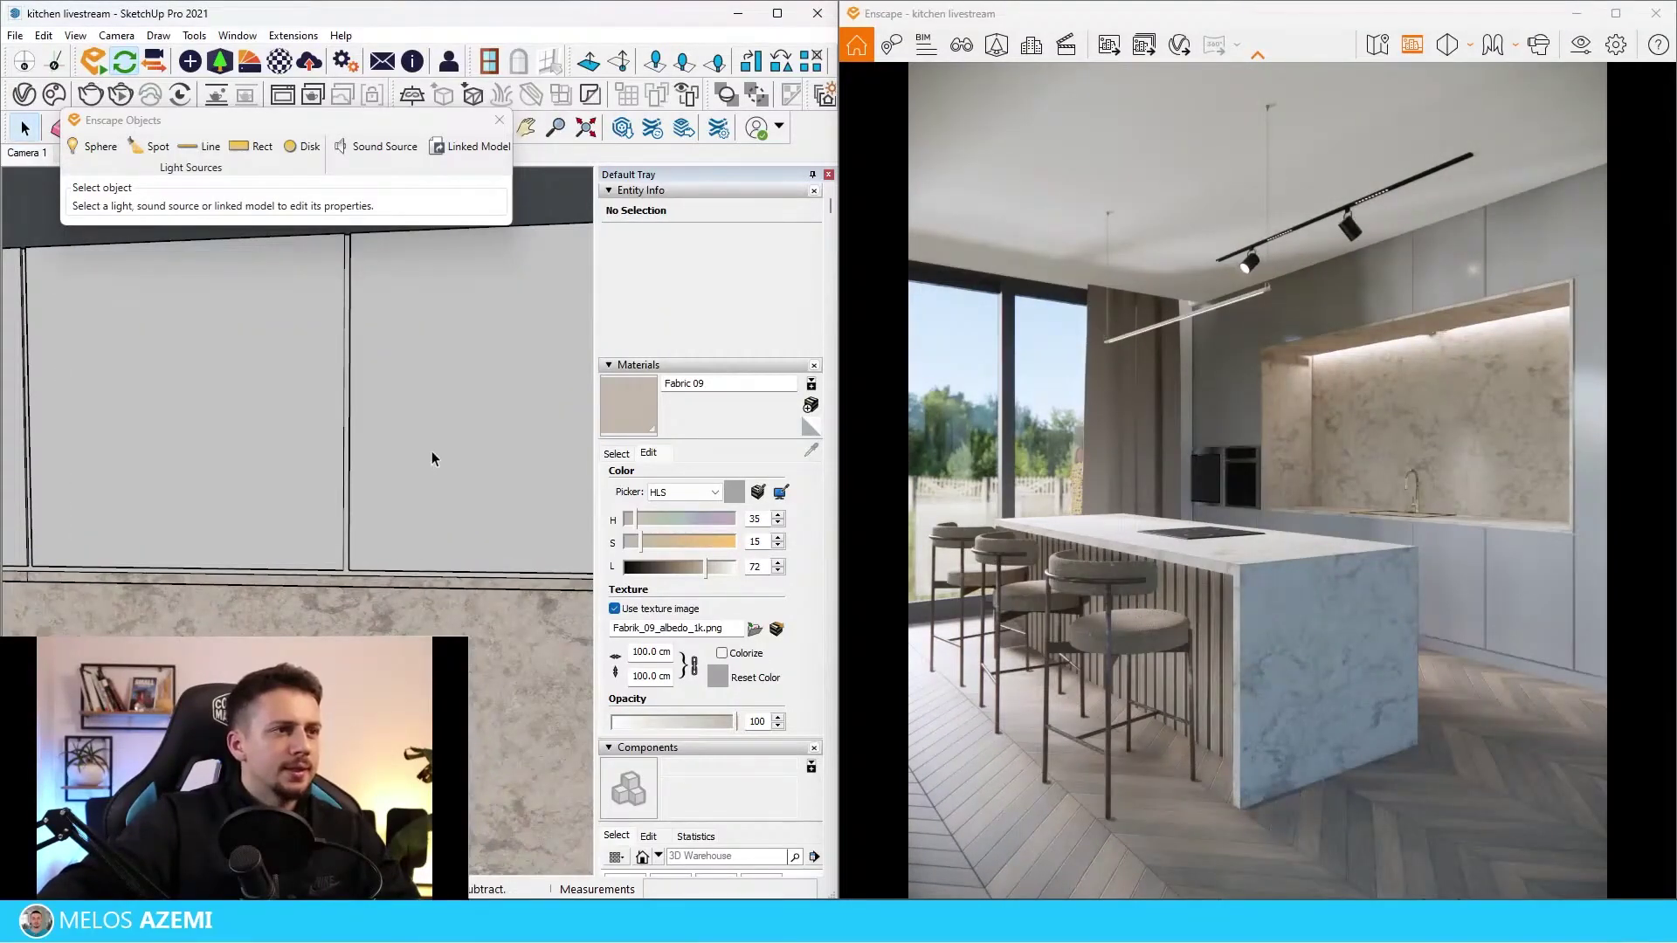
Sample the cabinet material Color M04 and recolor it to a warm grey with saturation 5 and lightness 56.
click(431, 451)
key(b)
alt+click(481, 445)
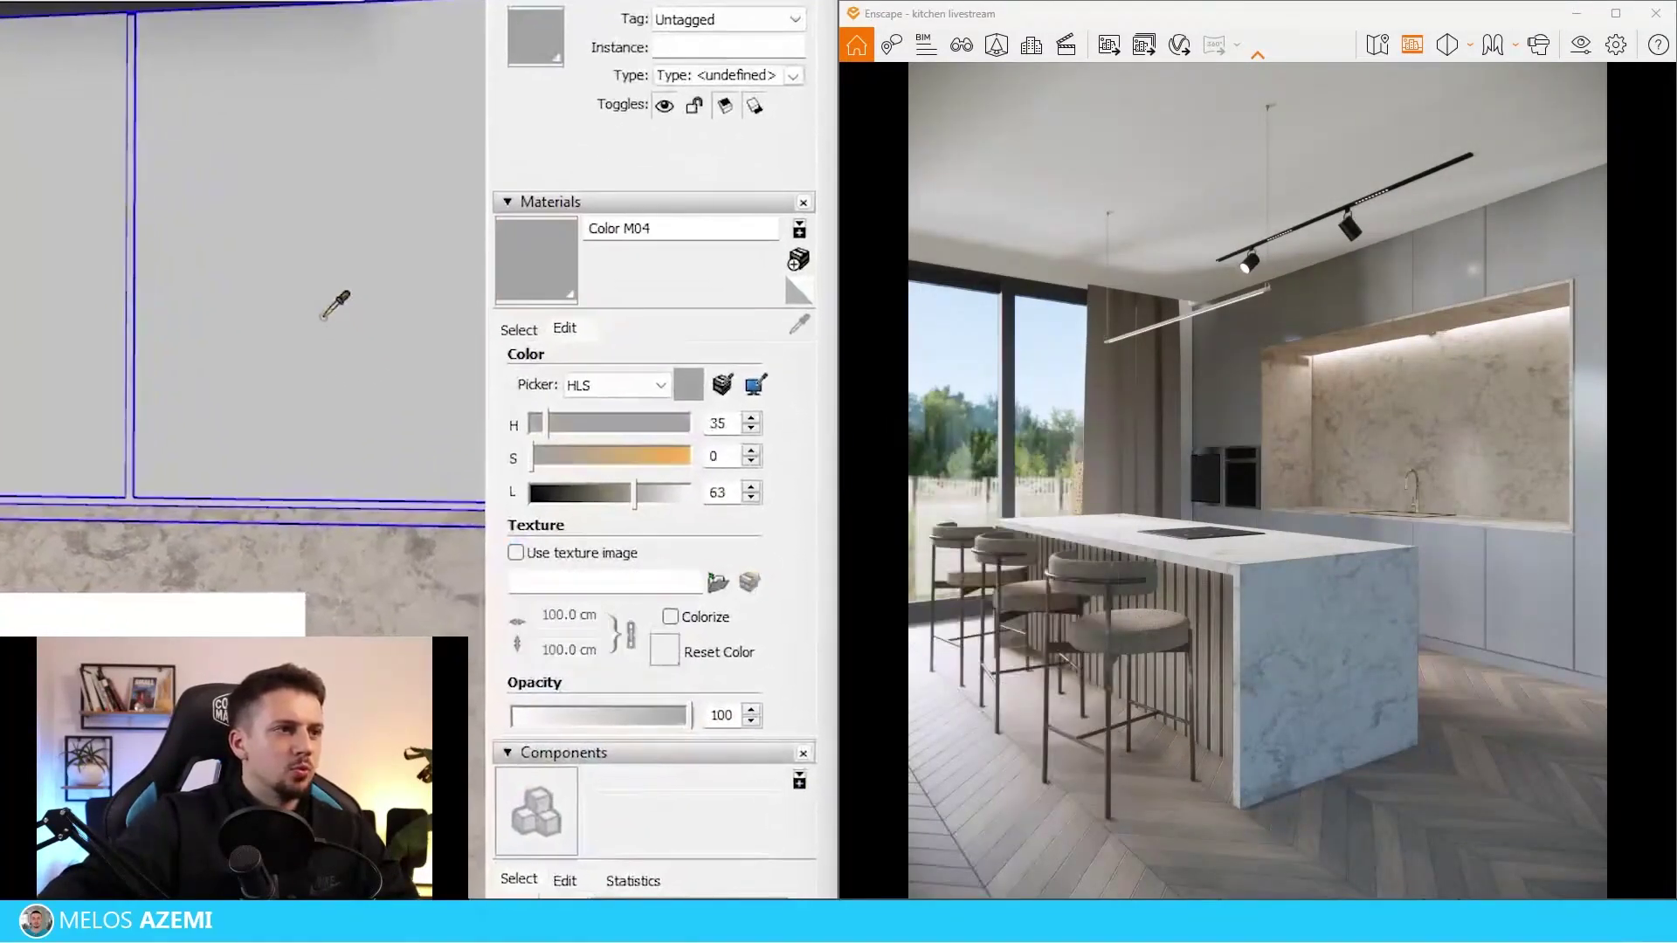
drag(563, 455, 557, 454)
mouse_move(635, 495)
mouse_down()
mouse_move(576, 495)
mouse_move(551, 457)
mouse_move(625, 496)
mouse_up()
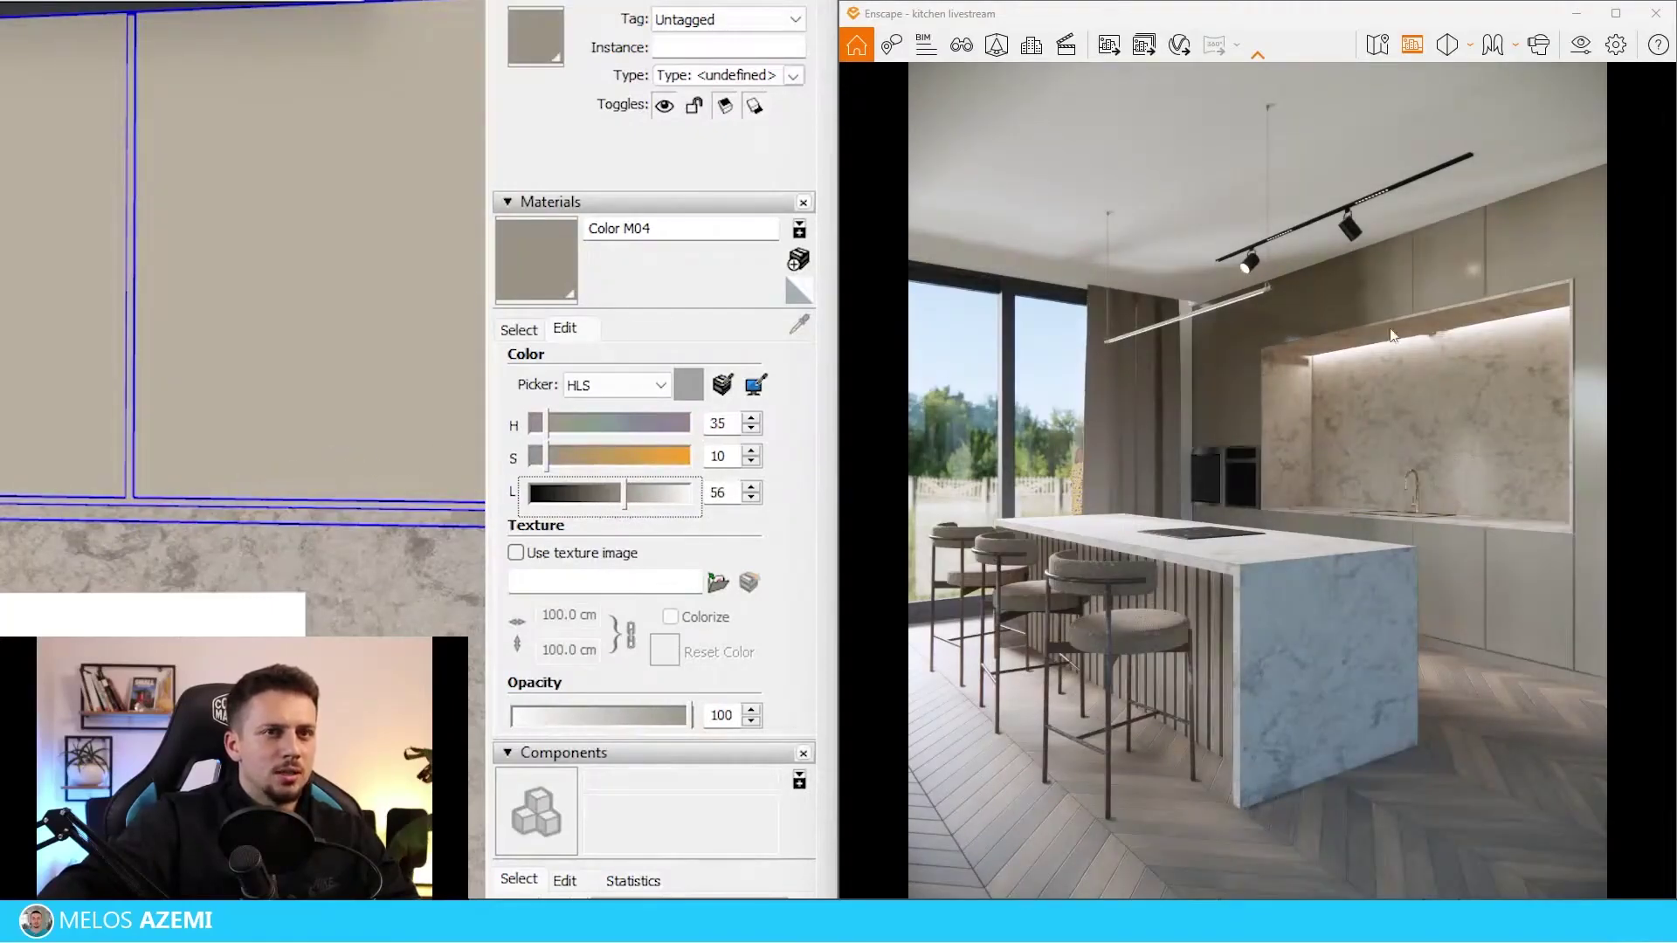
double_click(732, 455)
text(5)
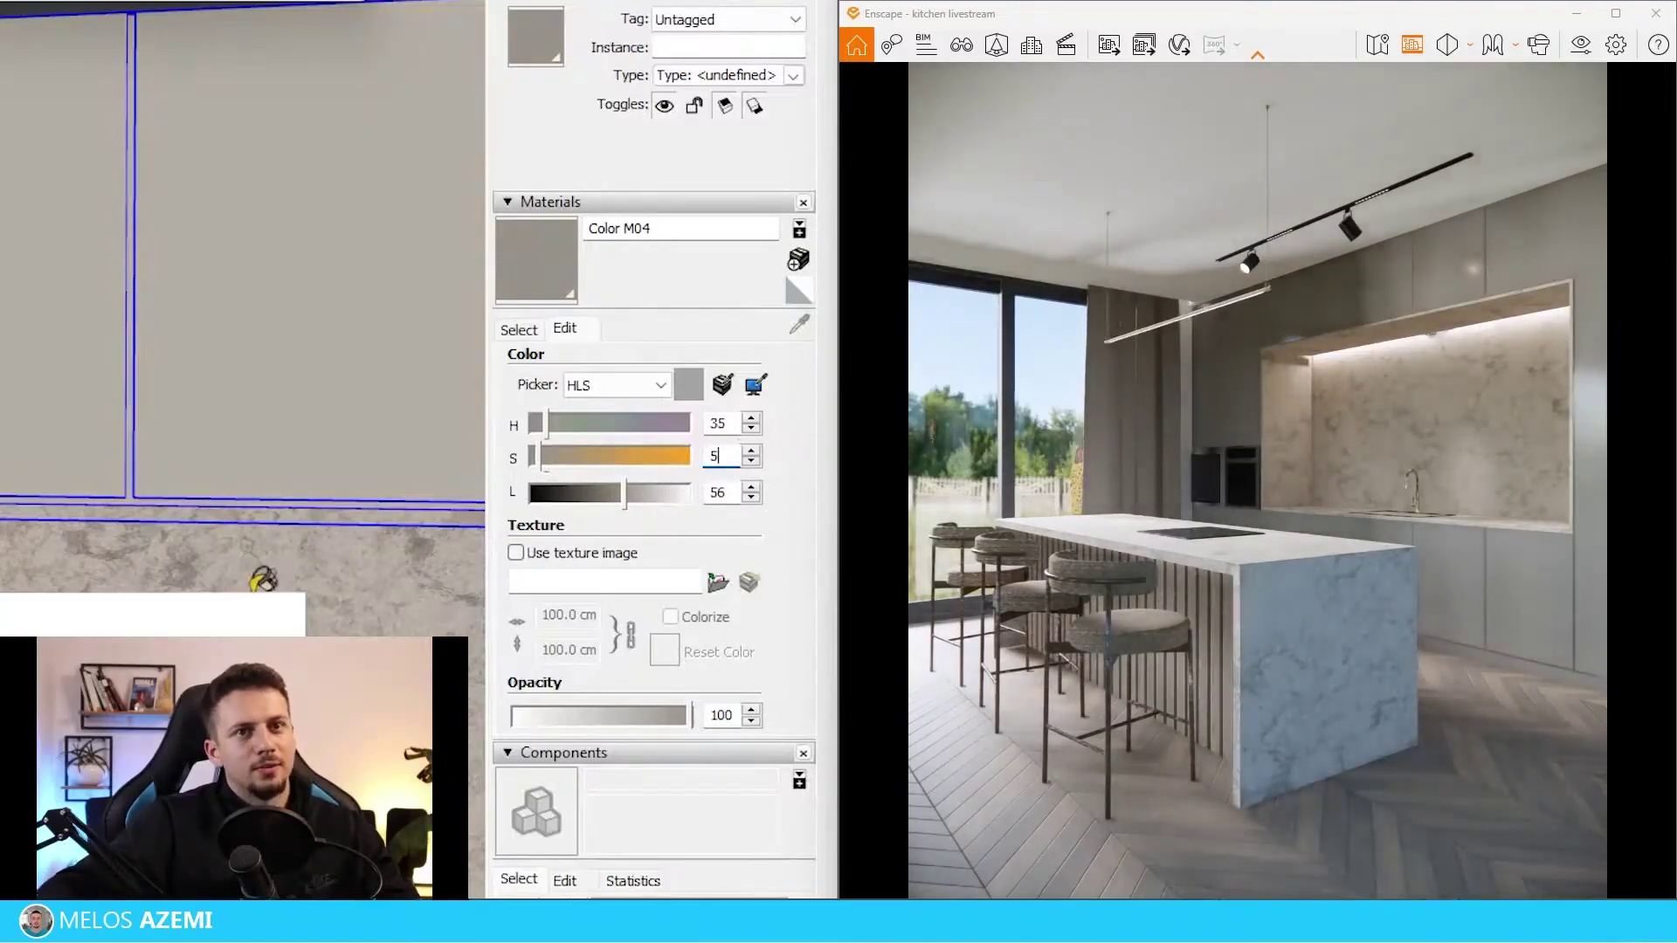
Sample the floor material in the kitchen and set its color saturation to 5.
scroll(262, 579, down, 5)
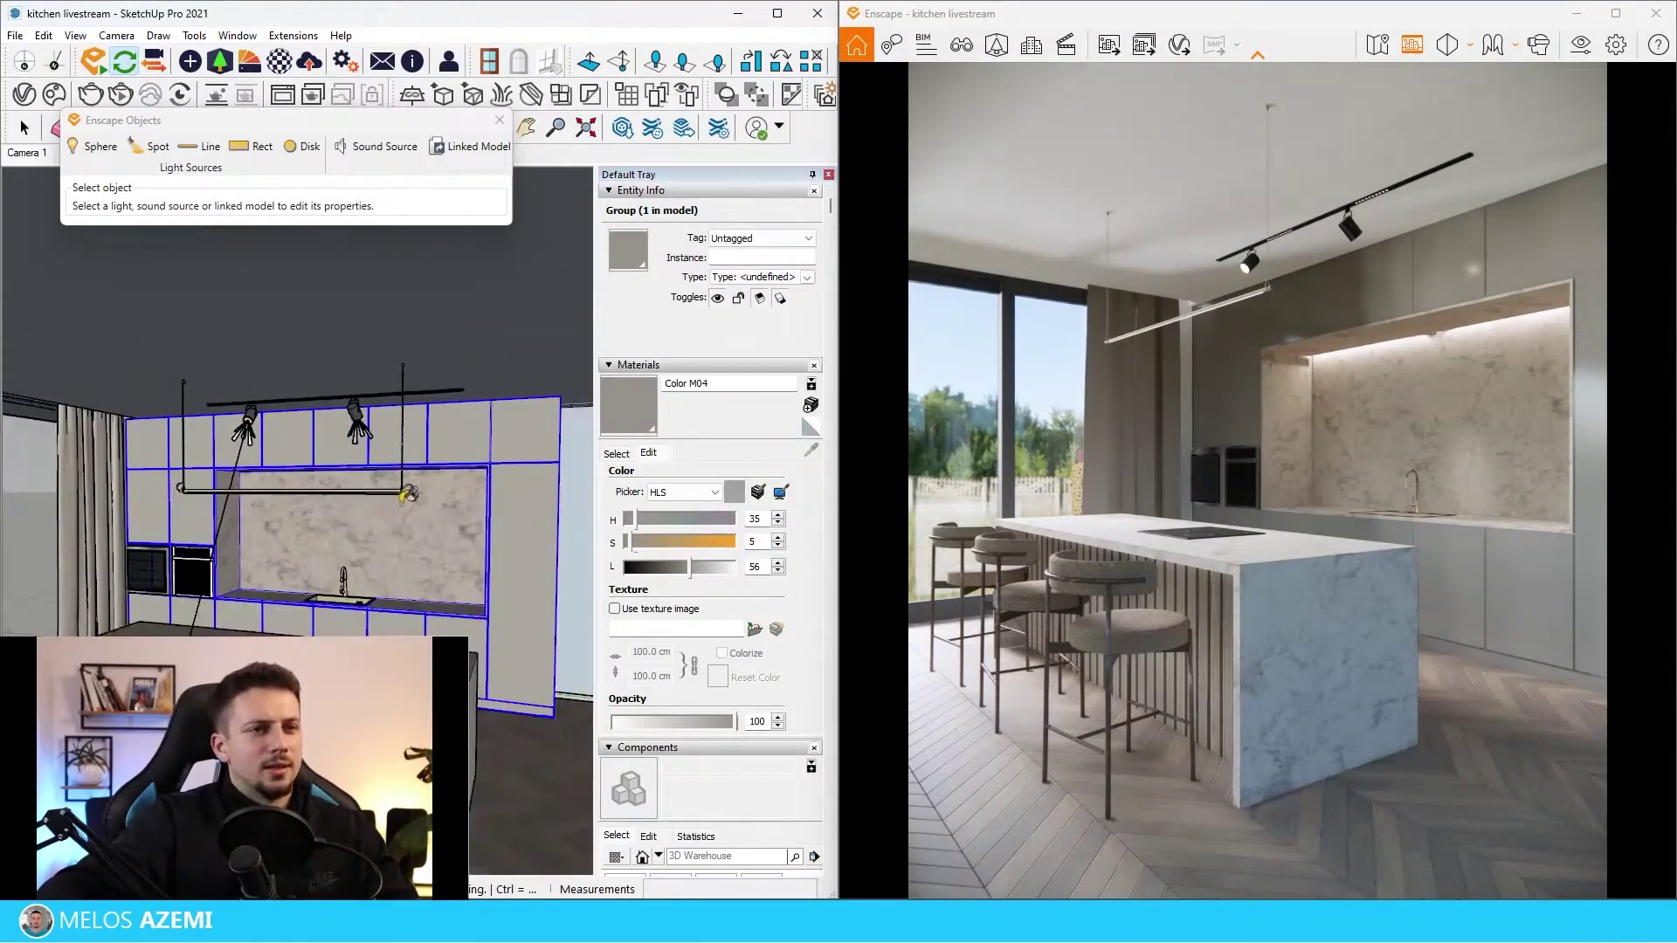
scroll(401, 501, down, 4)
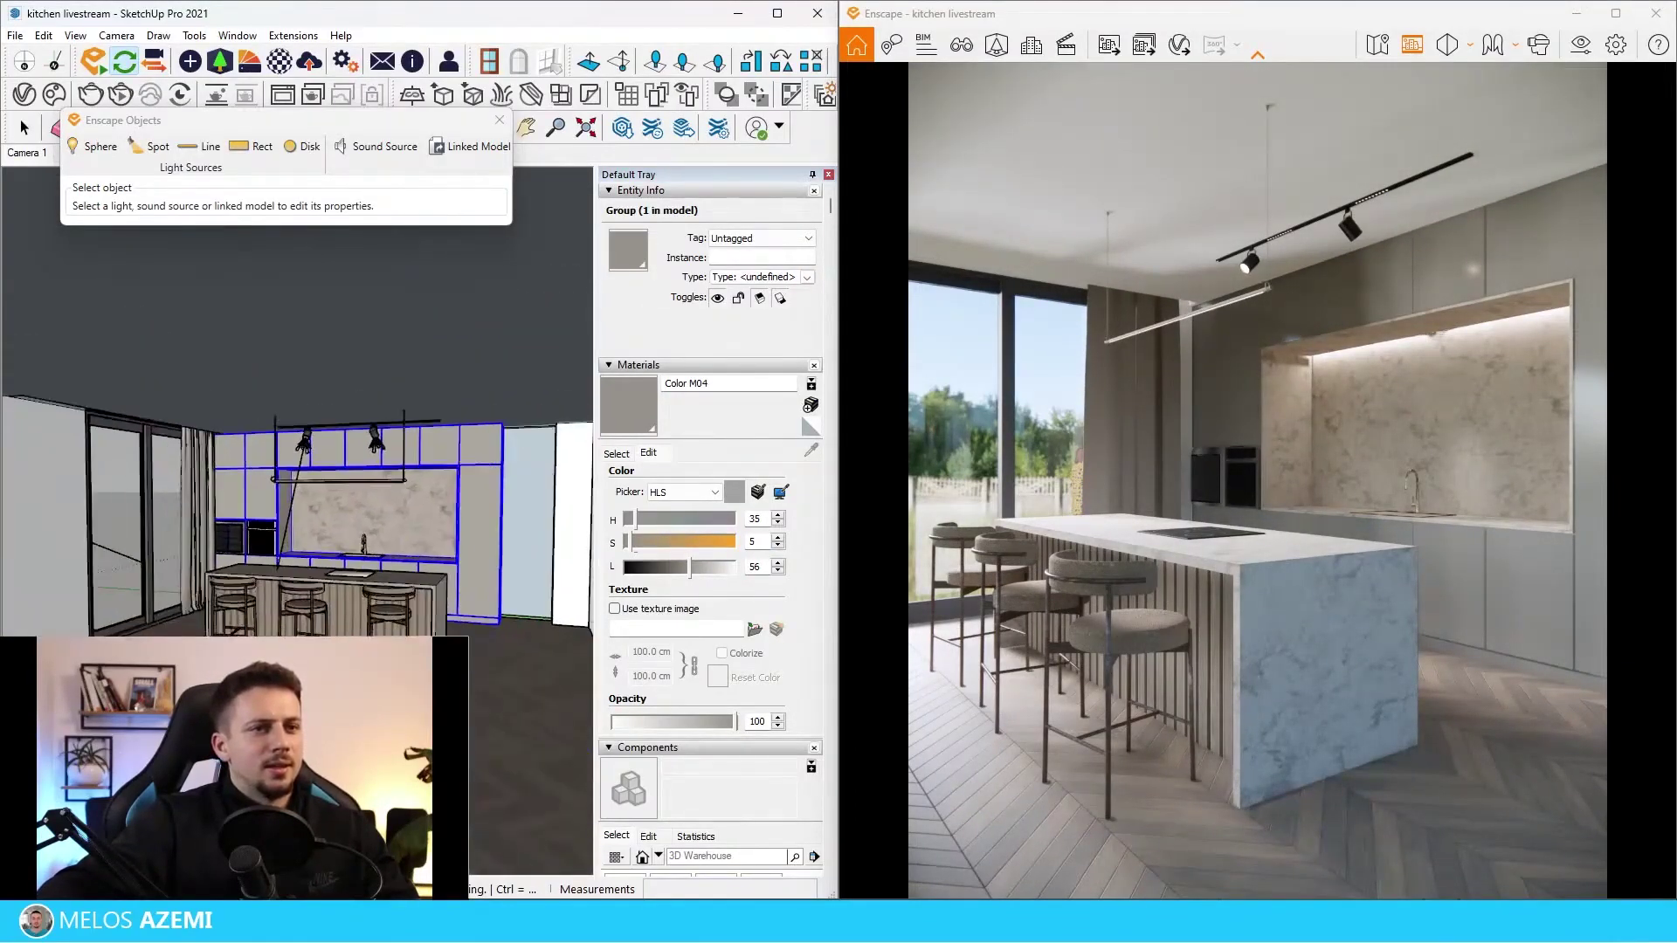
alt+click(515, 650)
click(764, 541)
text(5)
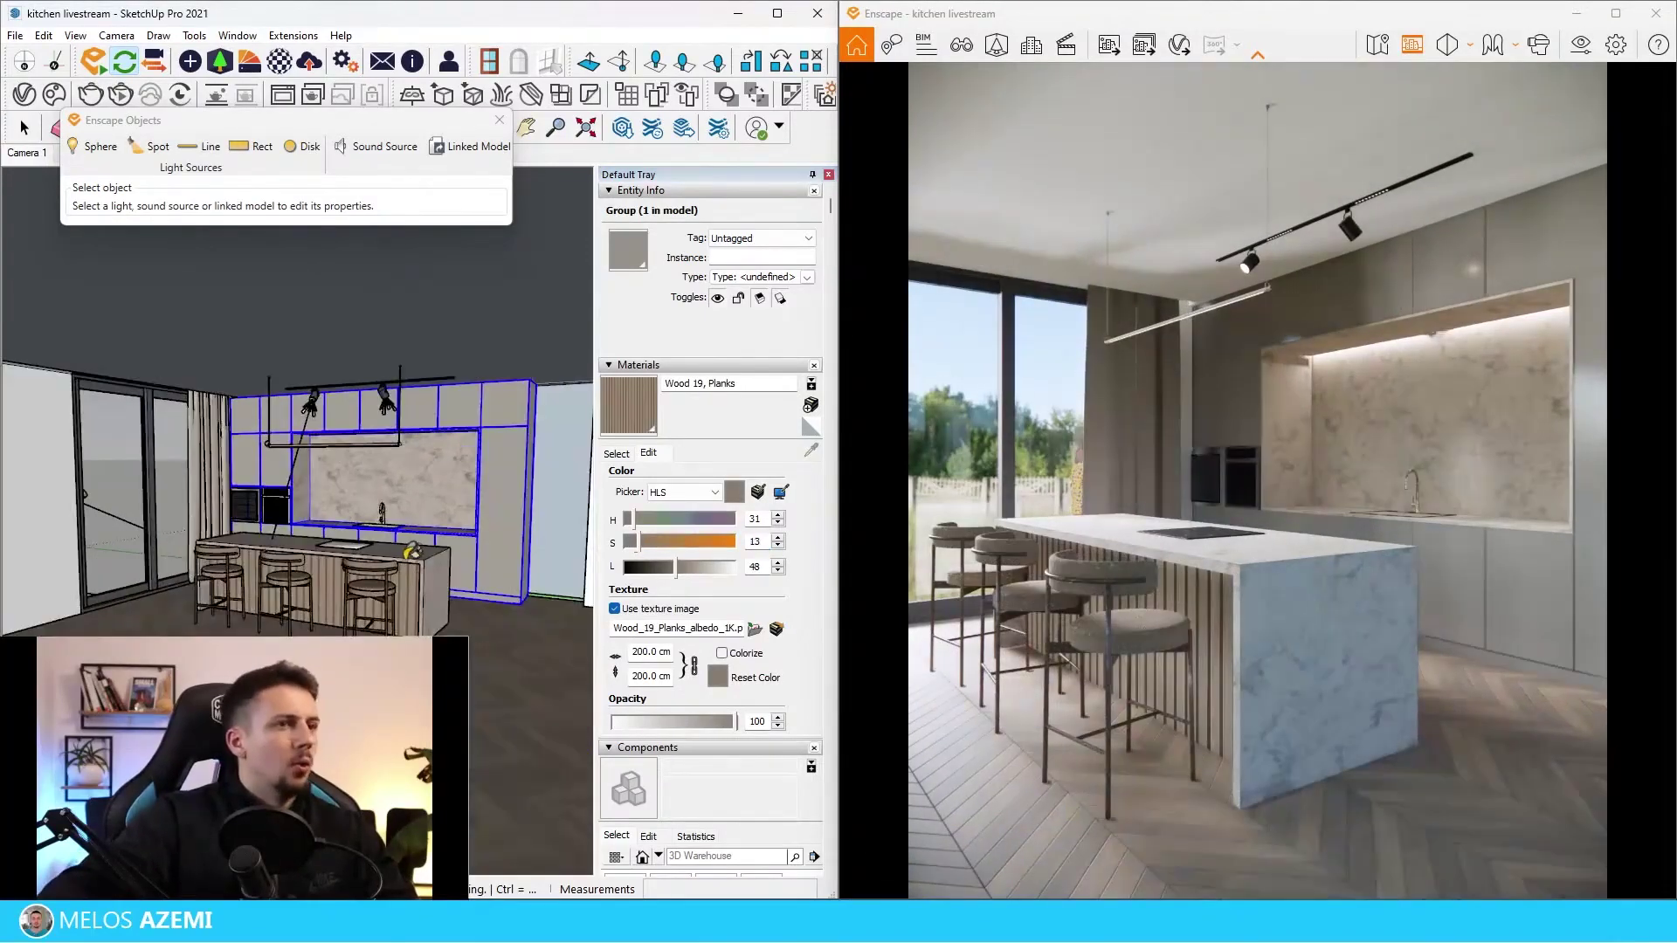
Examine the house from outside, the reference image beside it and the spot light grid in front of the window.
middle_drag(371, 559, 297, 575)
scroll(300, 584, down, 10)
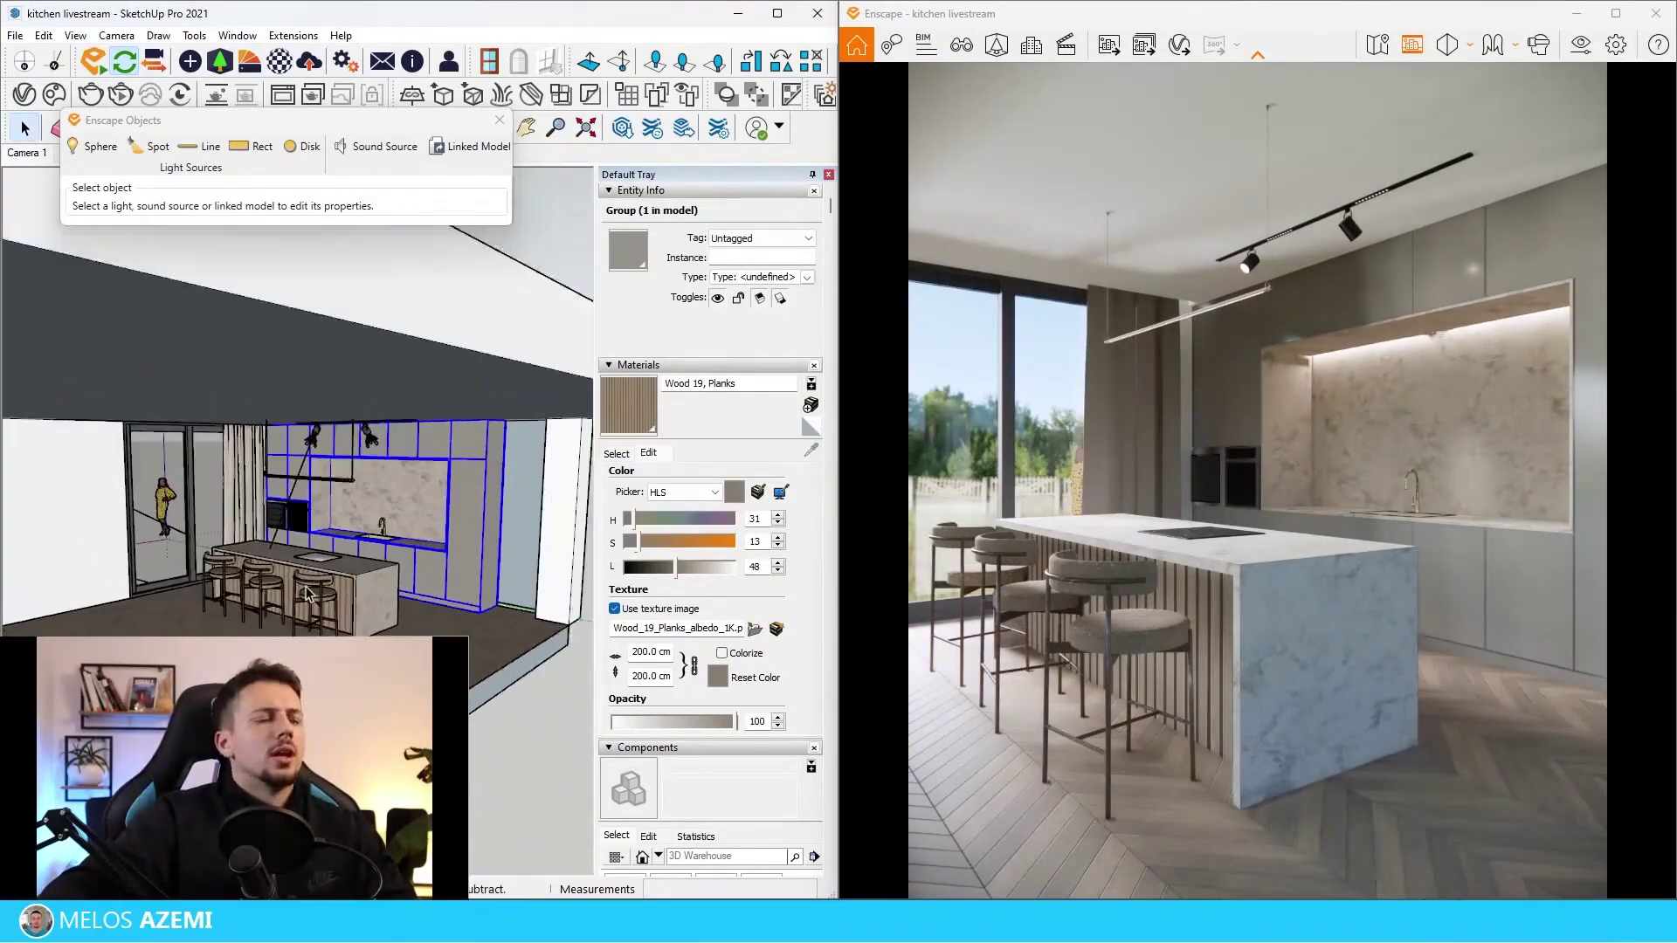
scroll(286, 594, up, 6)
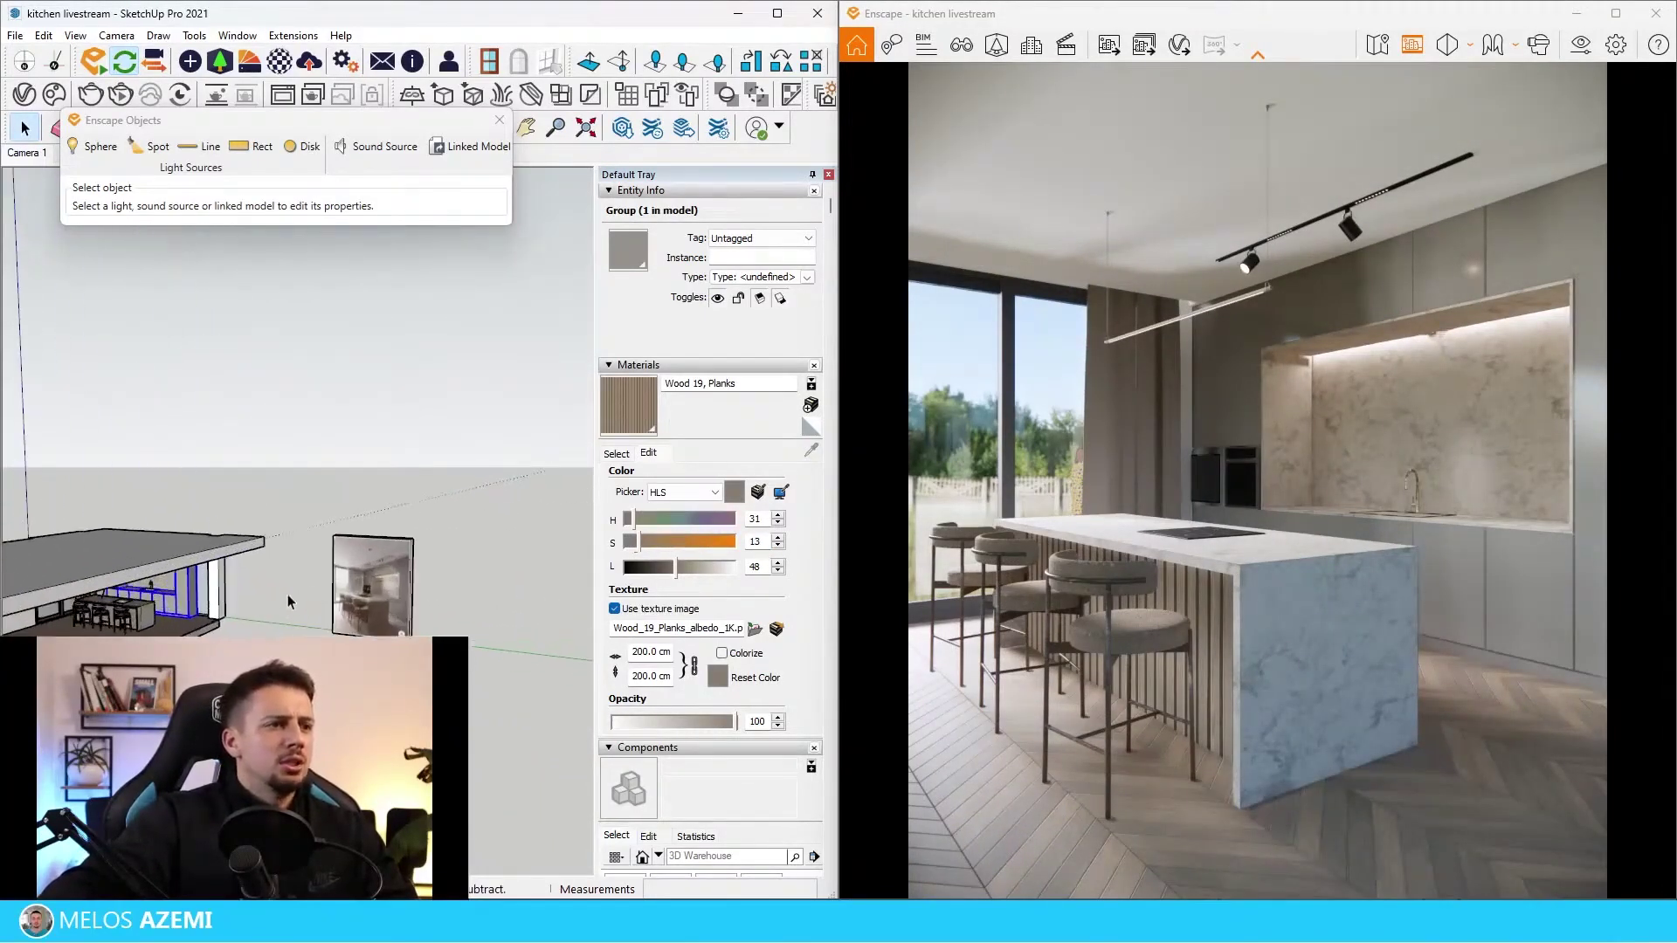
scroll(332, 584, down, 4)
scroll(244, 522, down, 3)
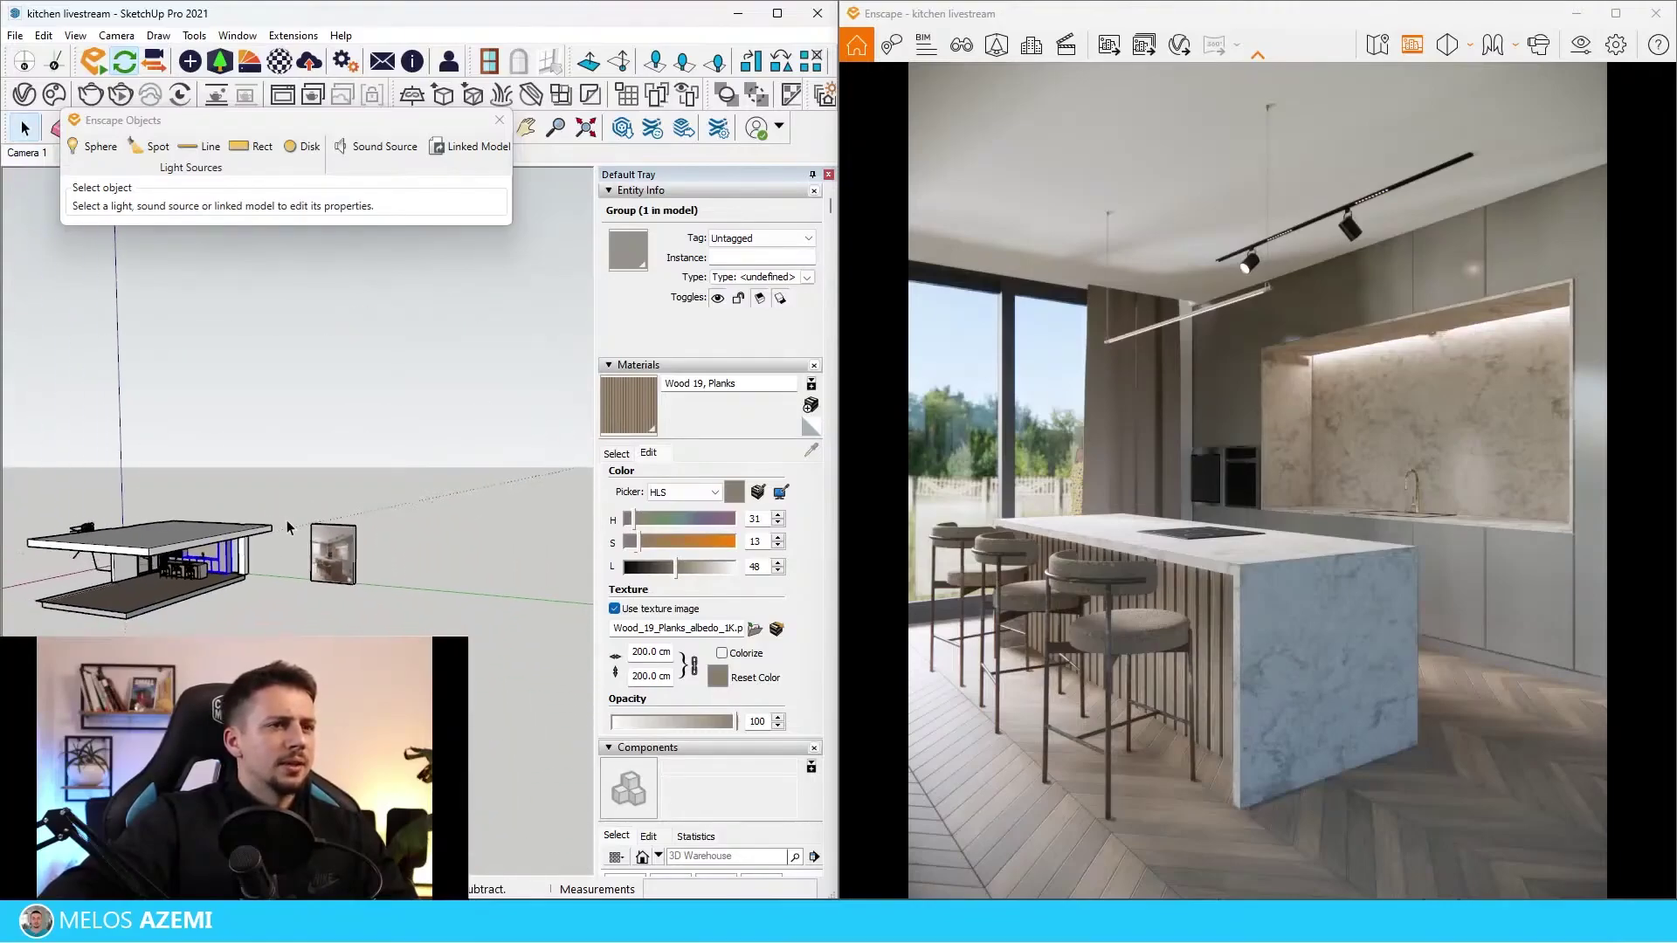
scroll(131, 517, up, 4)
scroll(285, 457, down, 3)
scroll(214, 524, up, 5)
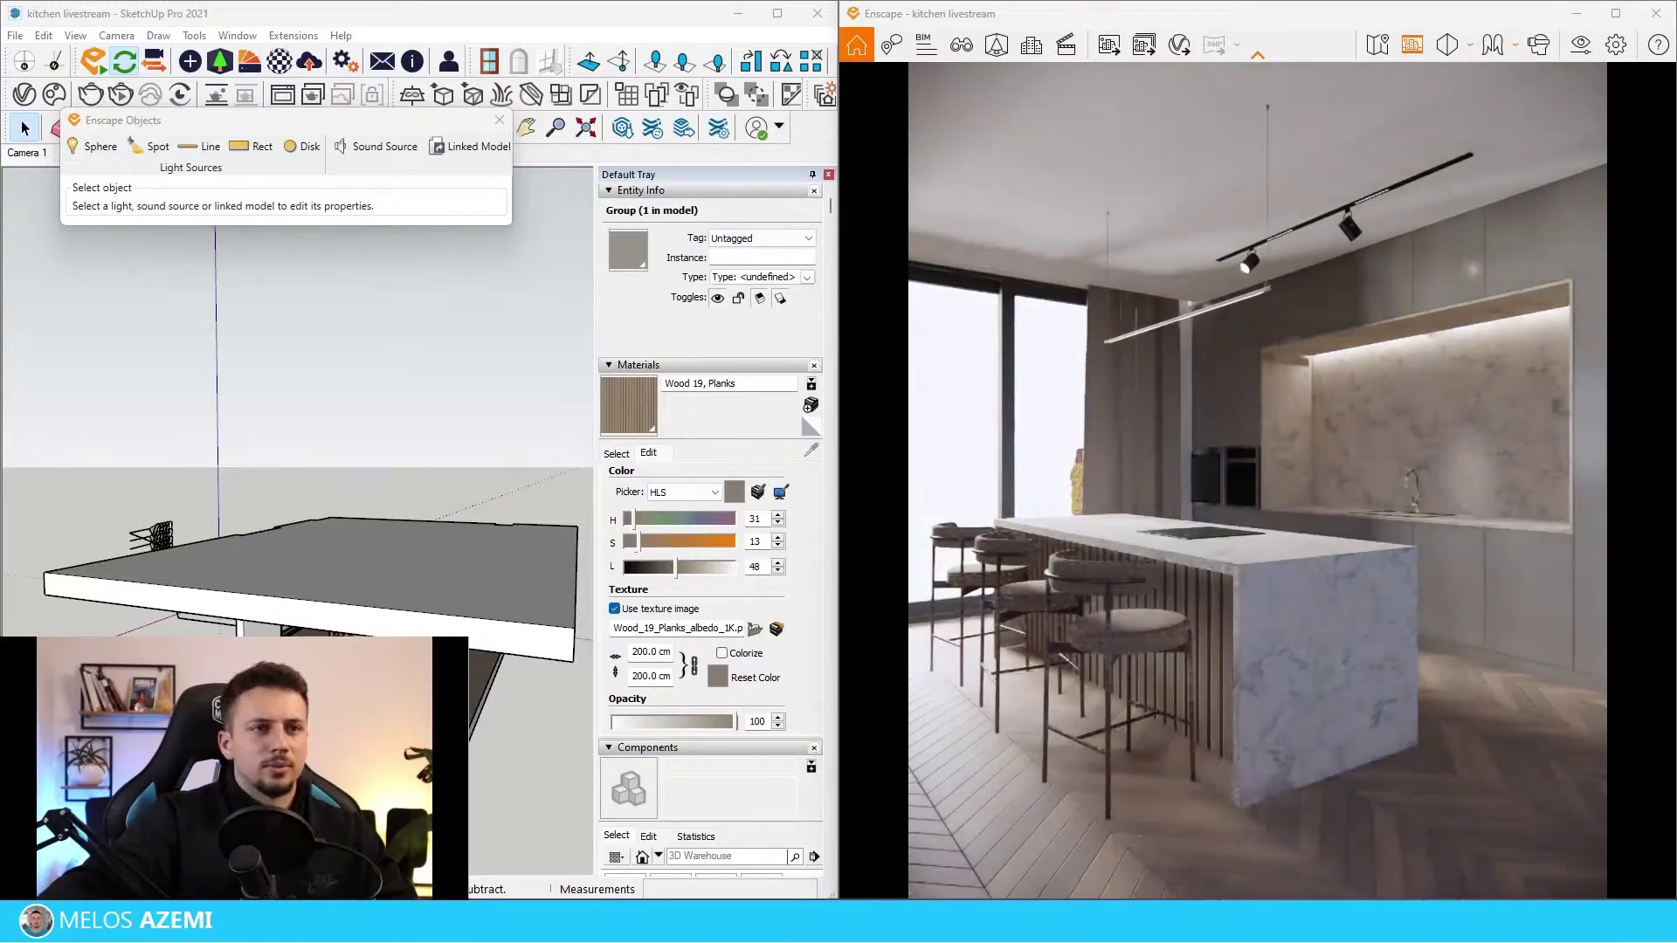
scroll(117, 473, up, 3)
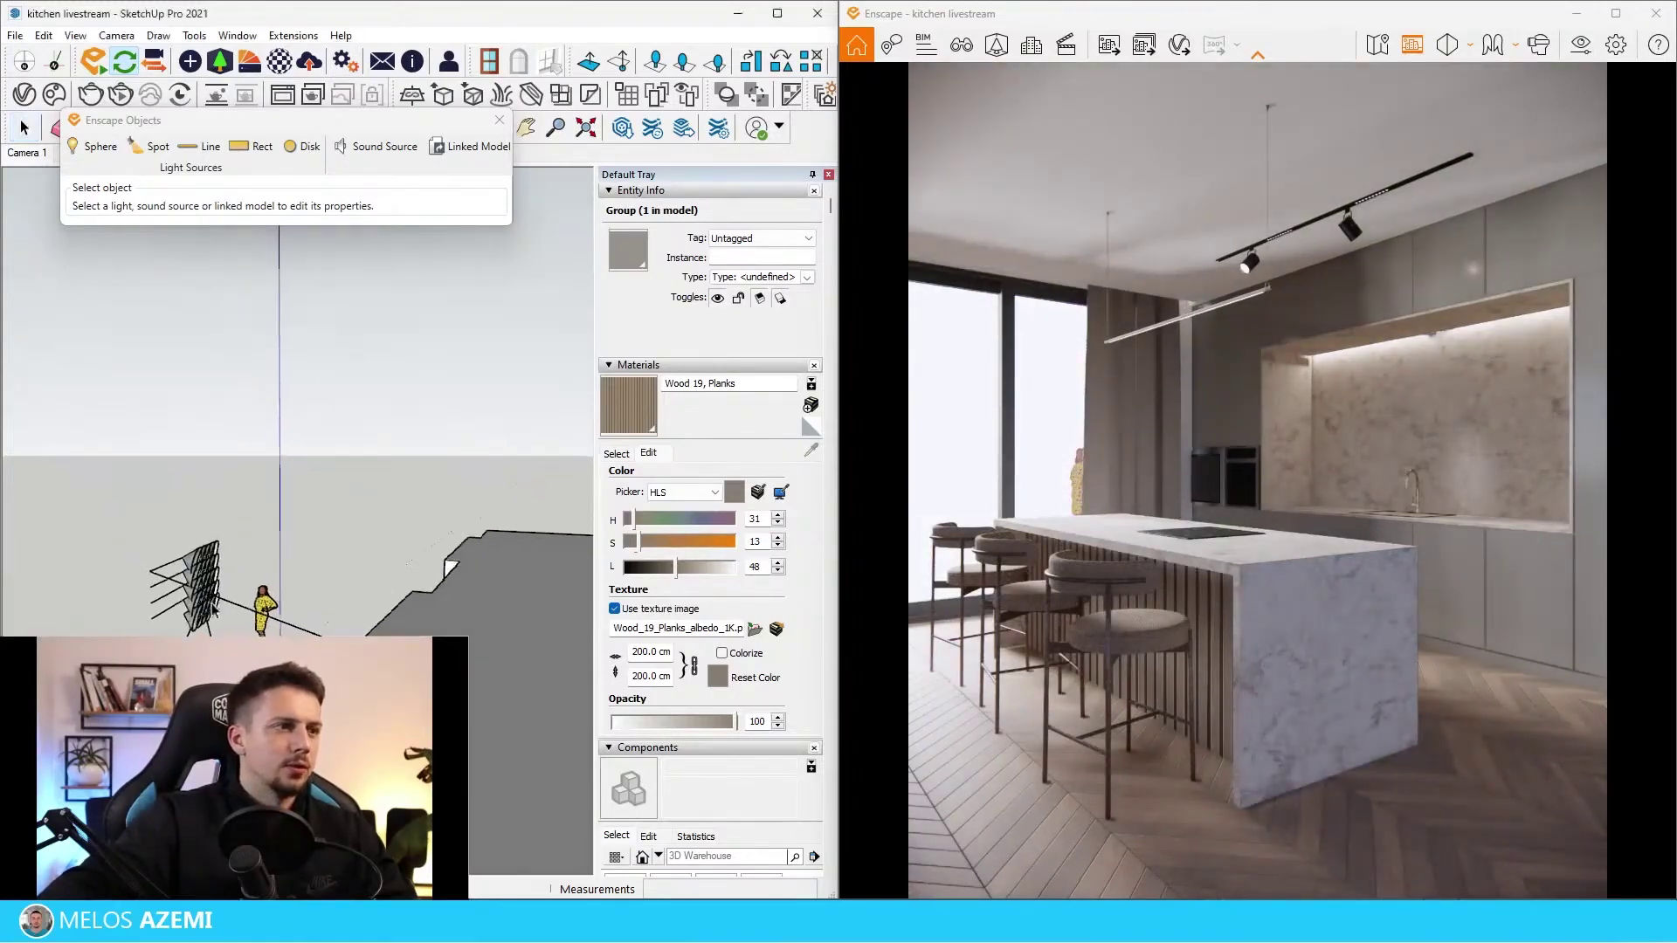
click(64, 516)
scroll(268, 417, down, 4)
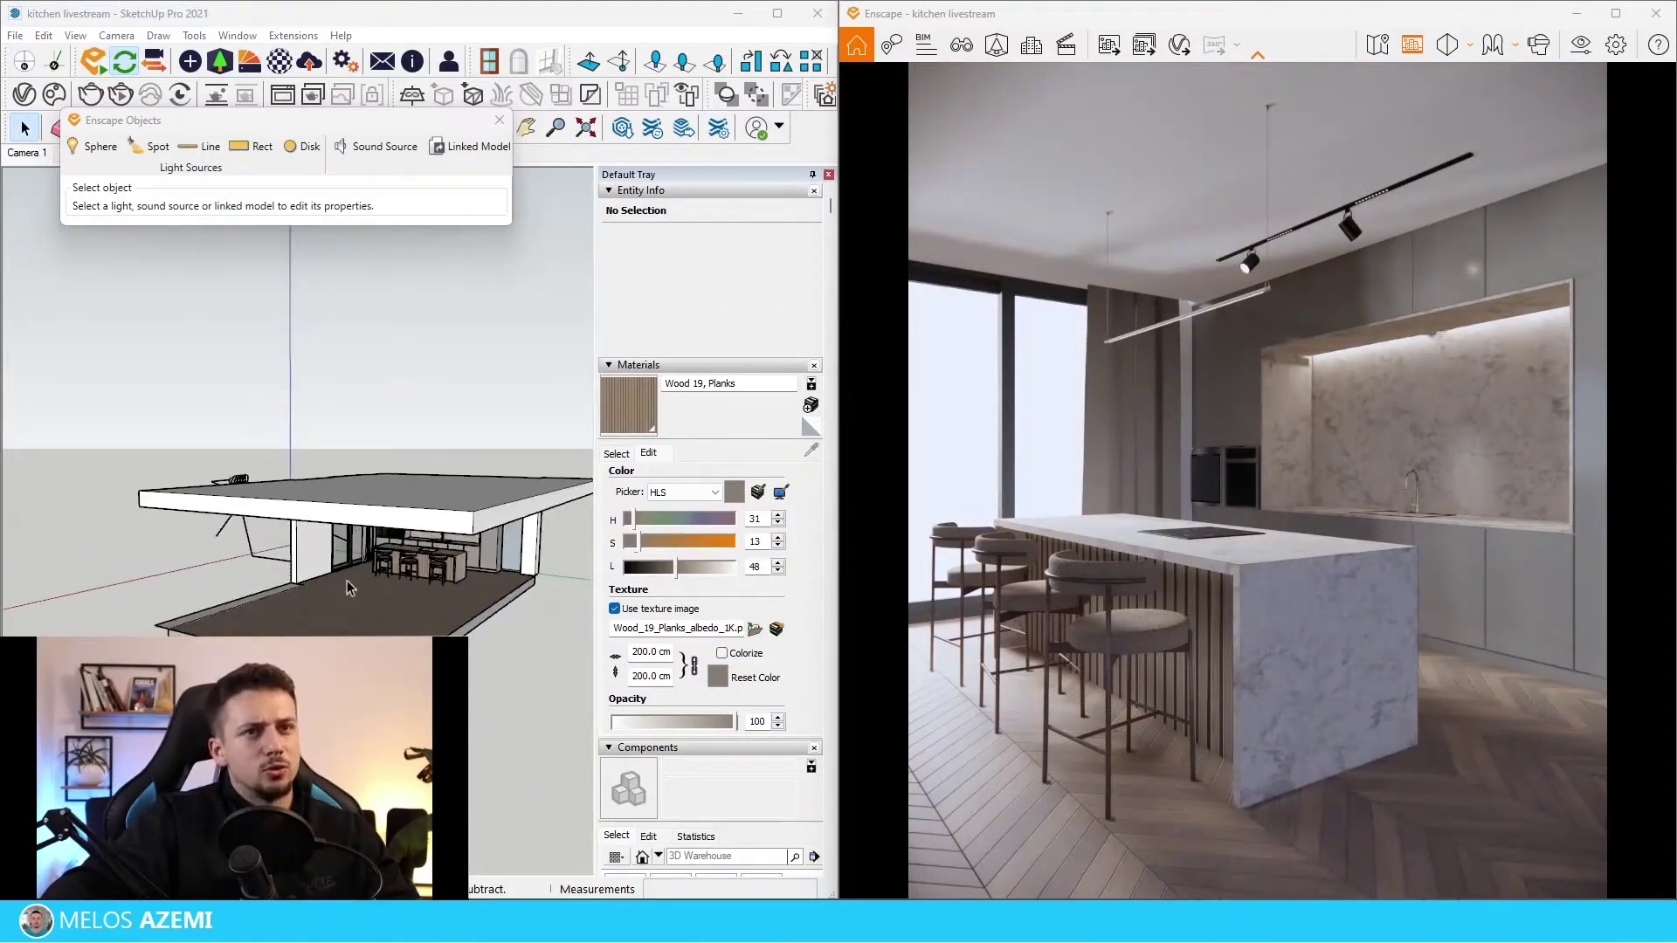
Delete the existing curtain beside the kitchen window.
scroll(351, 581, up, 5)
click(381, 446)
key(Delete)
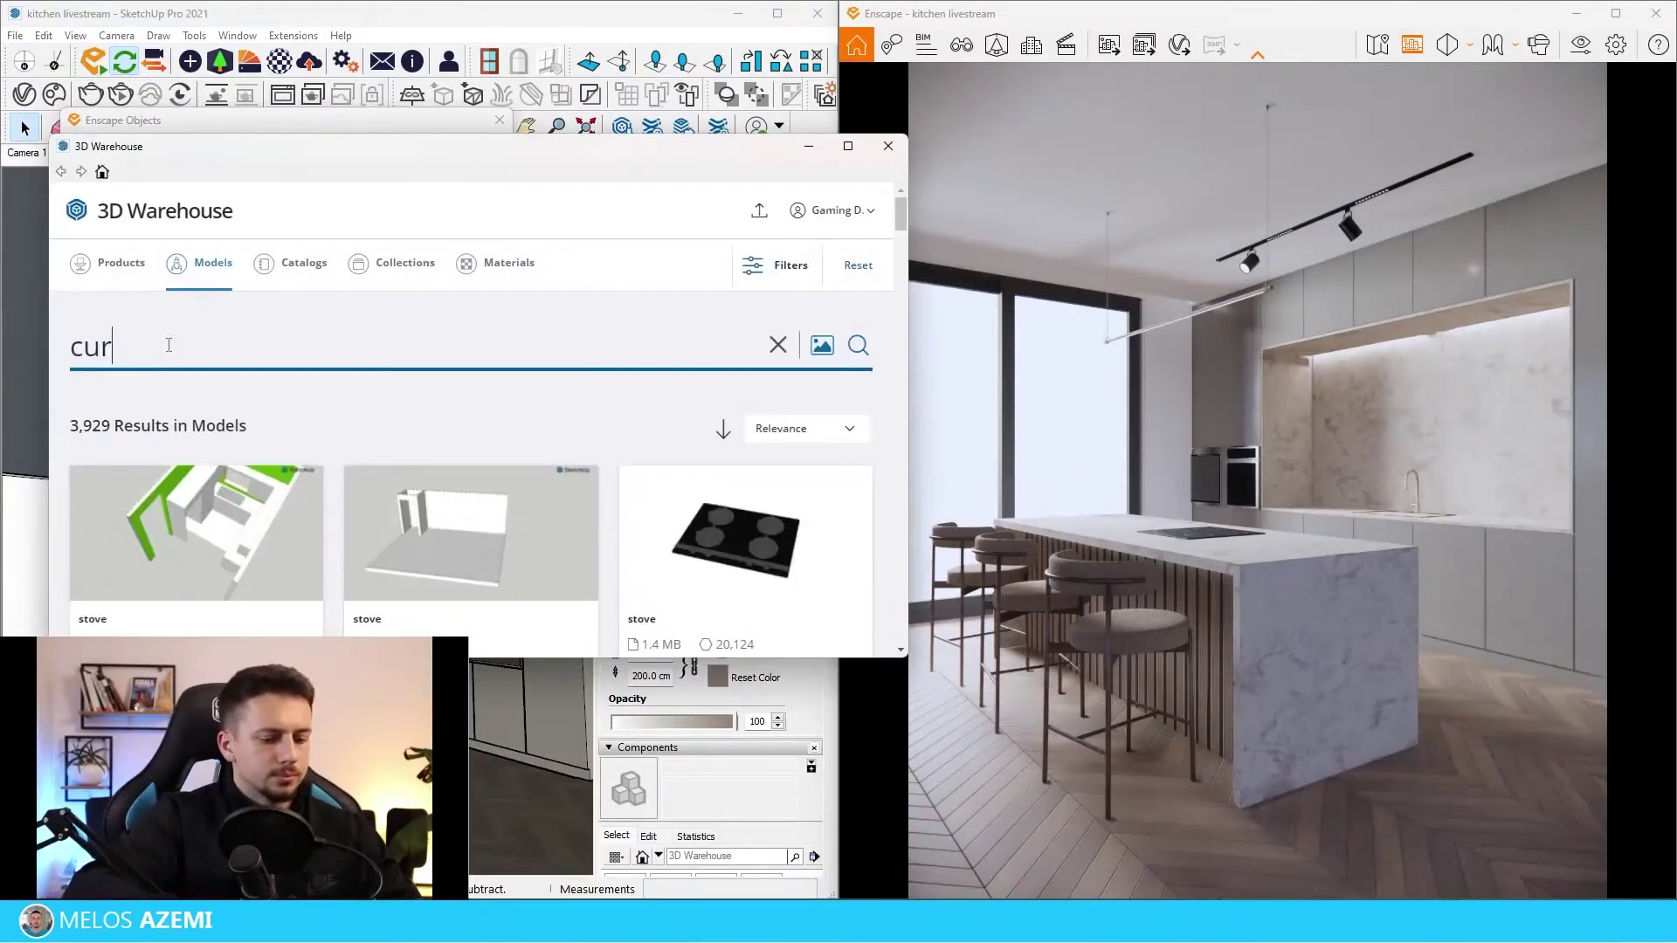
Search the 3D Warehouse for curtain models and load the CURTAIN model with dark side panels into the kitchen.
text(tai)
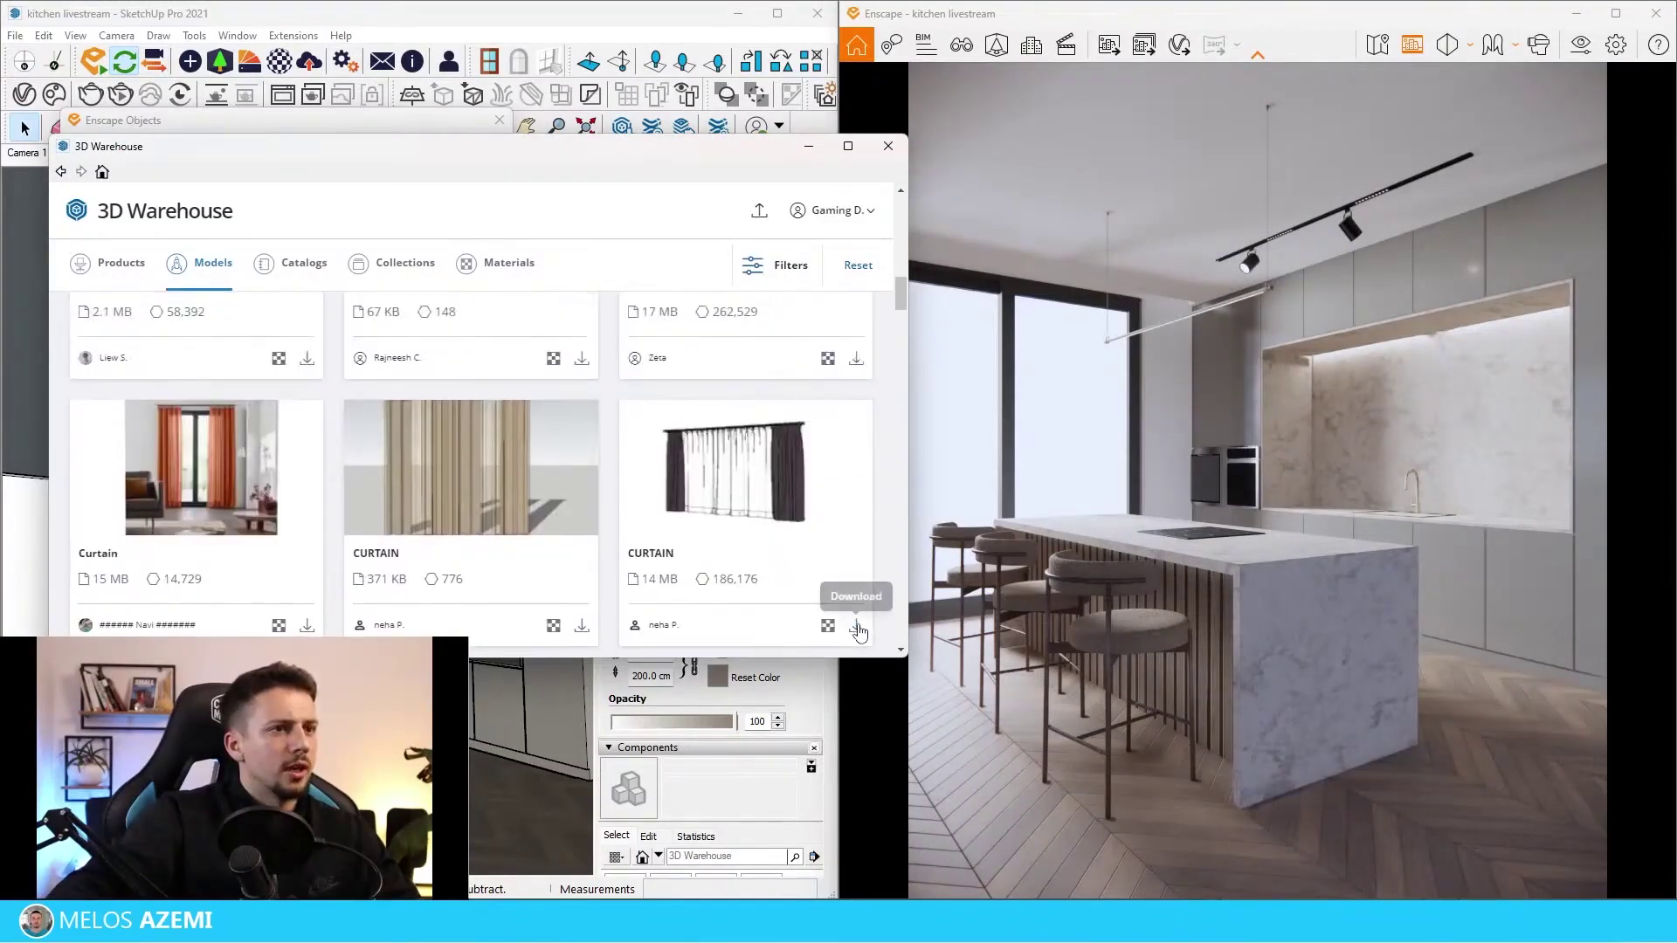
click(856, 626)
key(Escape)
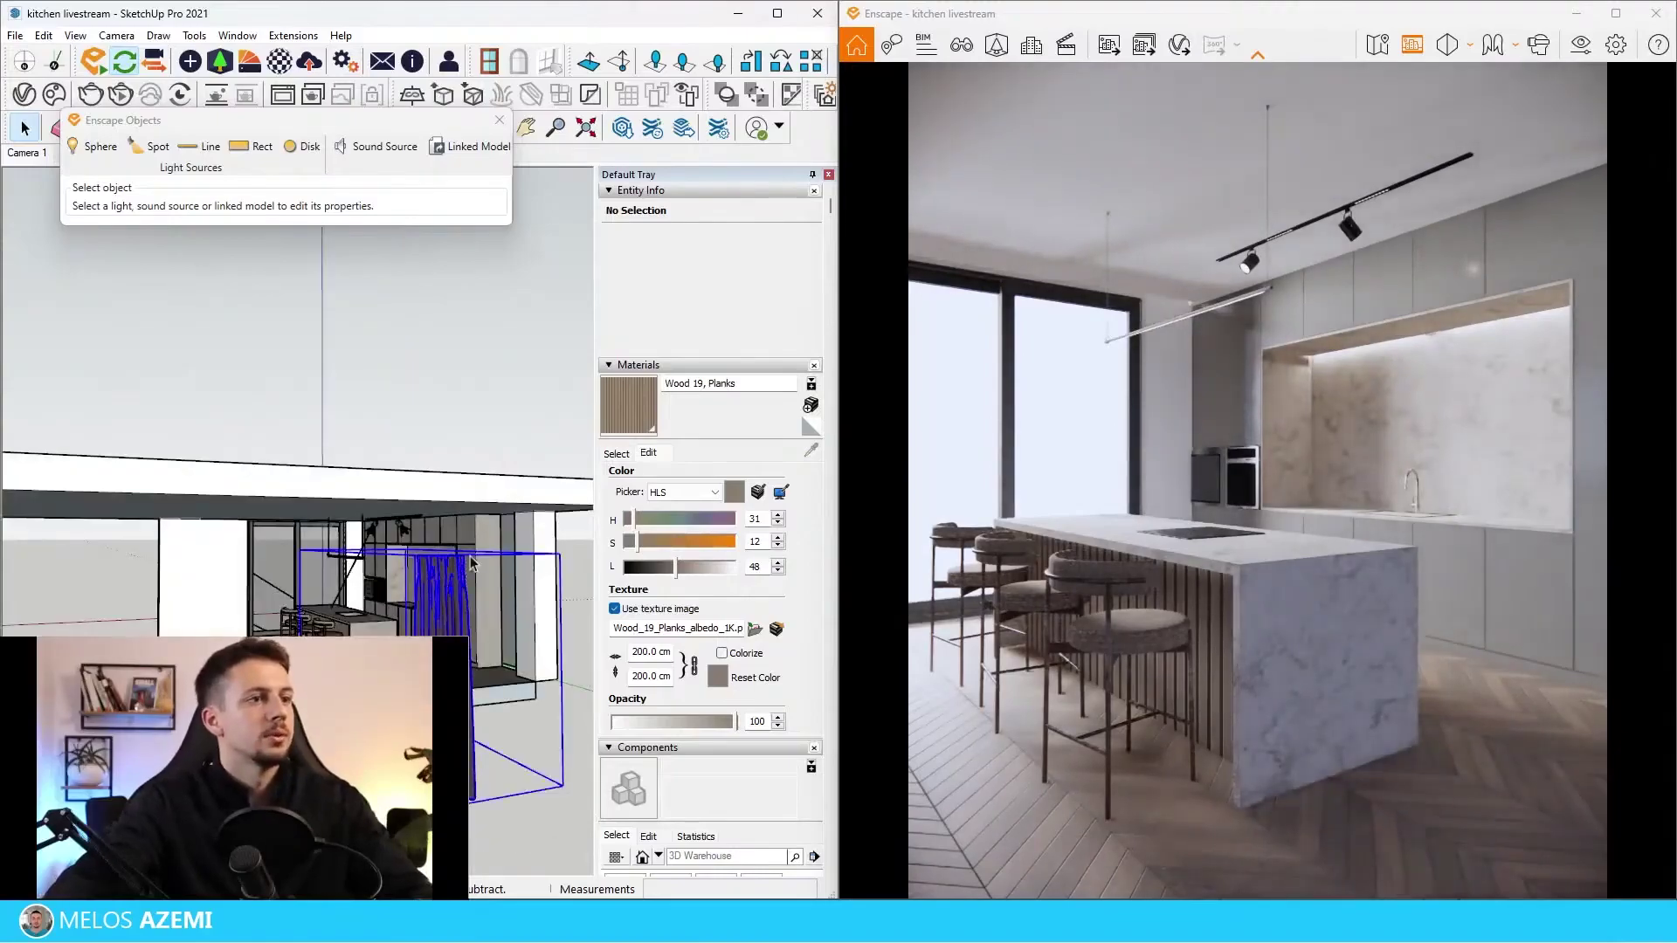
Move the imported curtain to the window's edge beside the tall cabinets and bring in the Fabric 08 material for it.
key(m)
scroll(341, 521, up, 2)
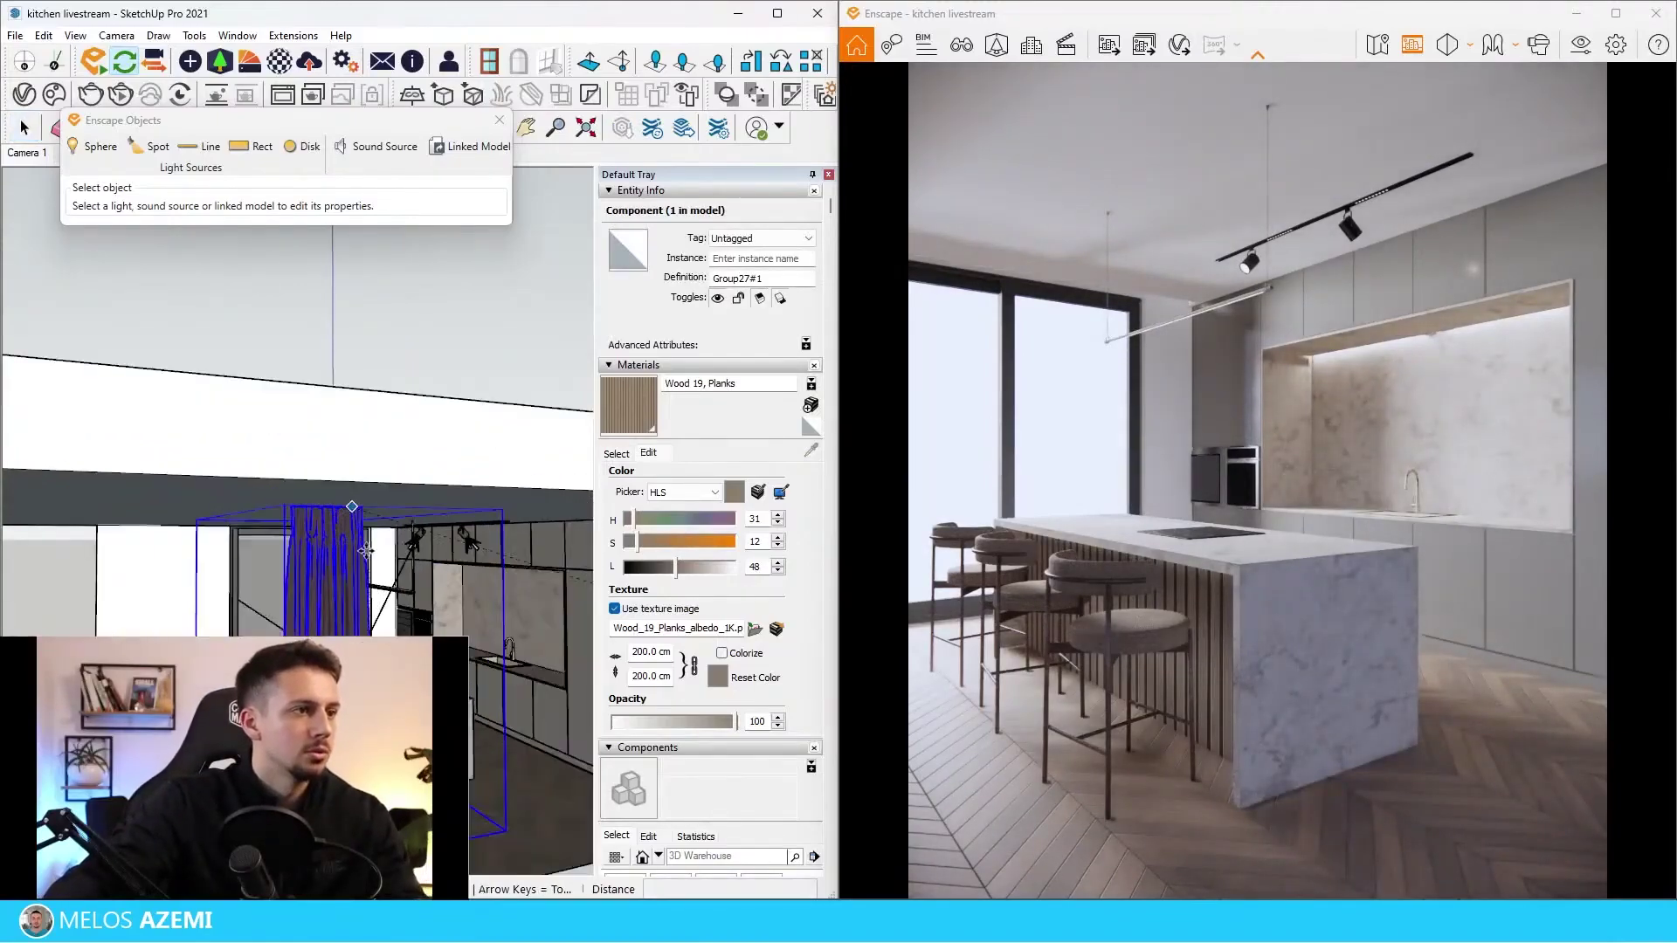
scroll(345, 520, up, 5)
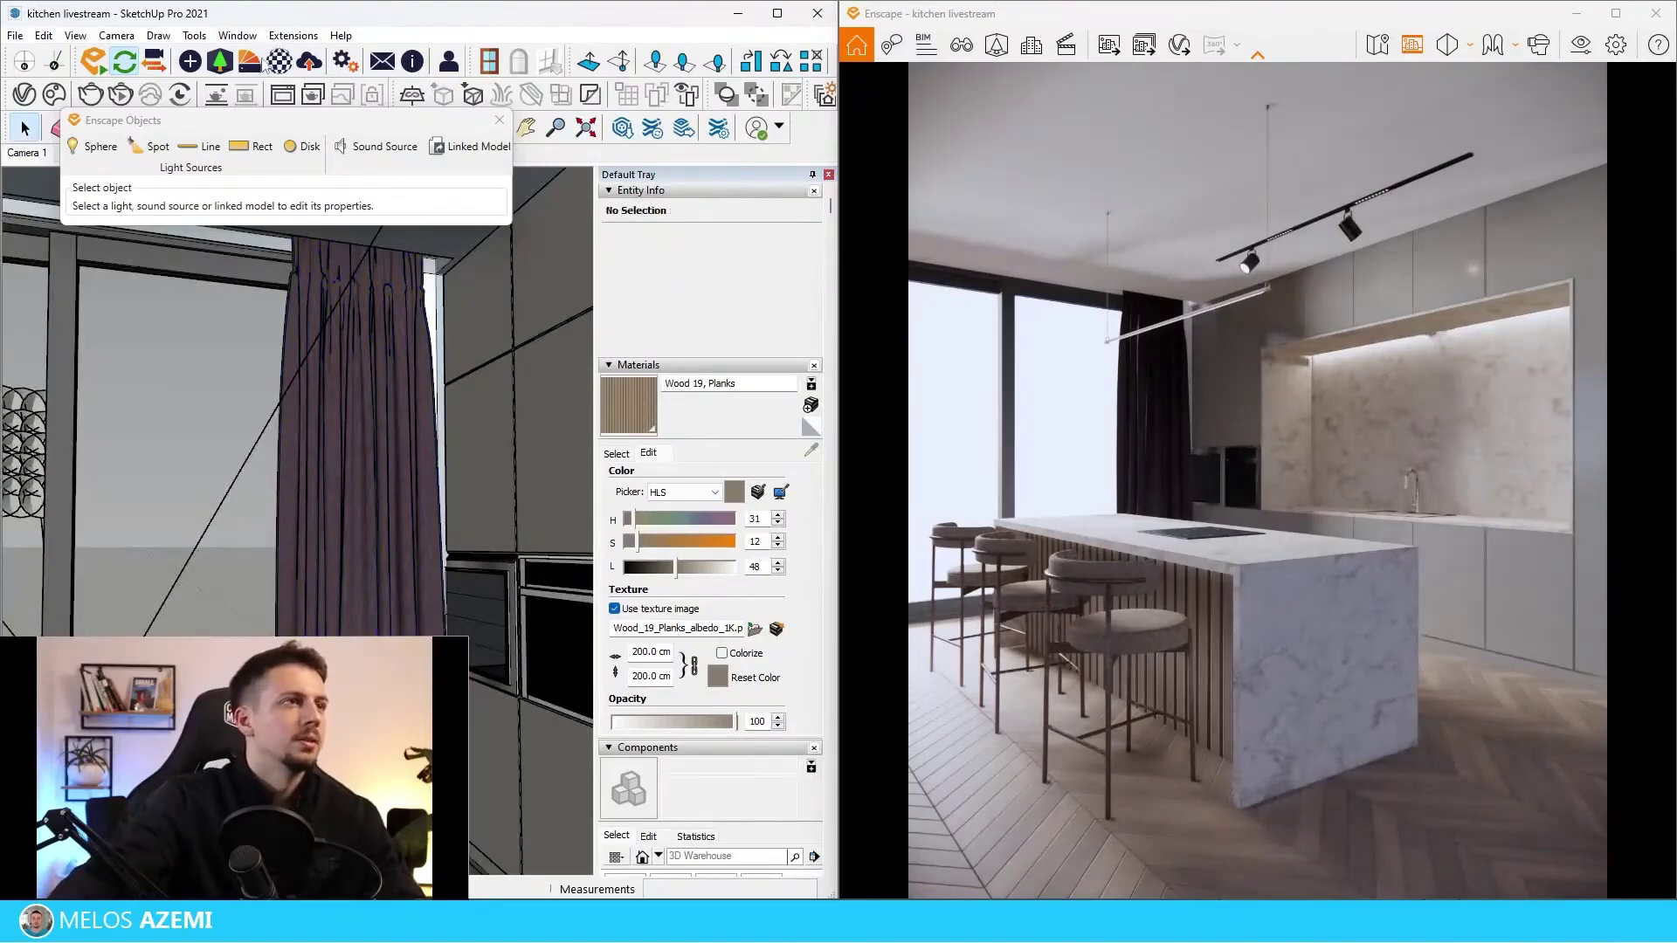
click(249, 61)
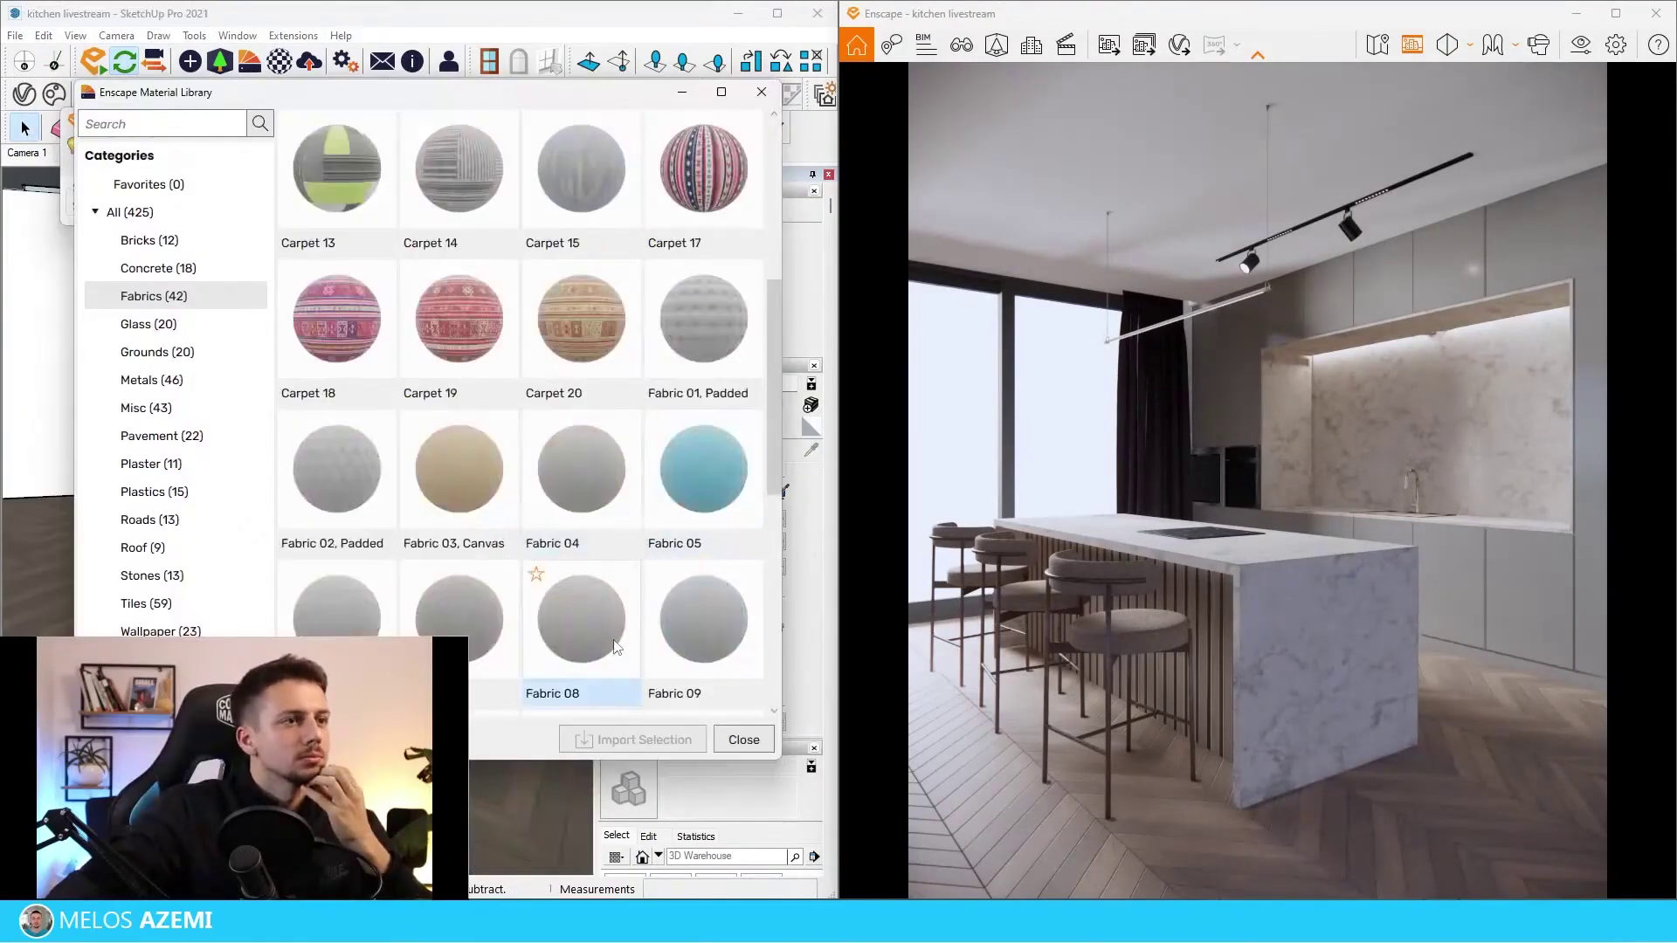
click(581, 625)
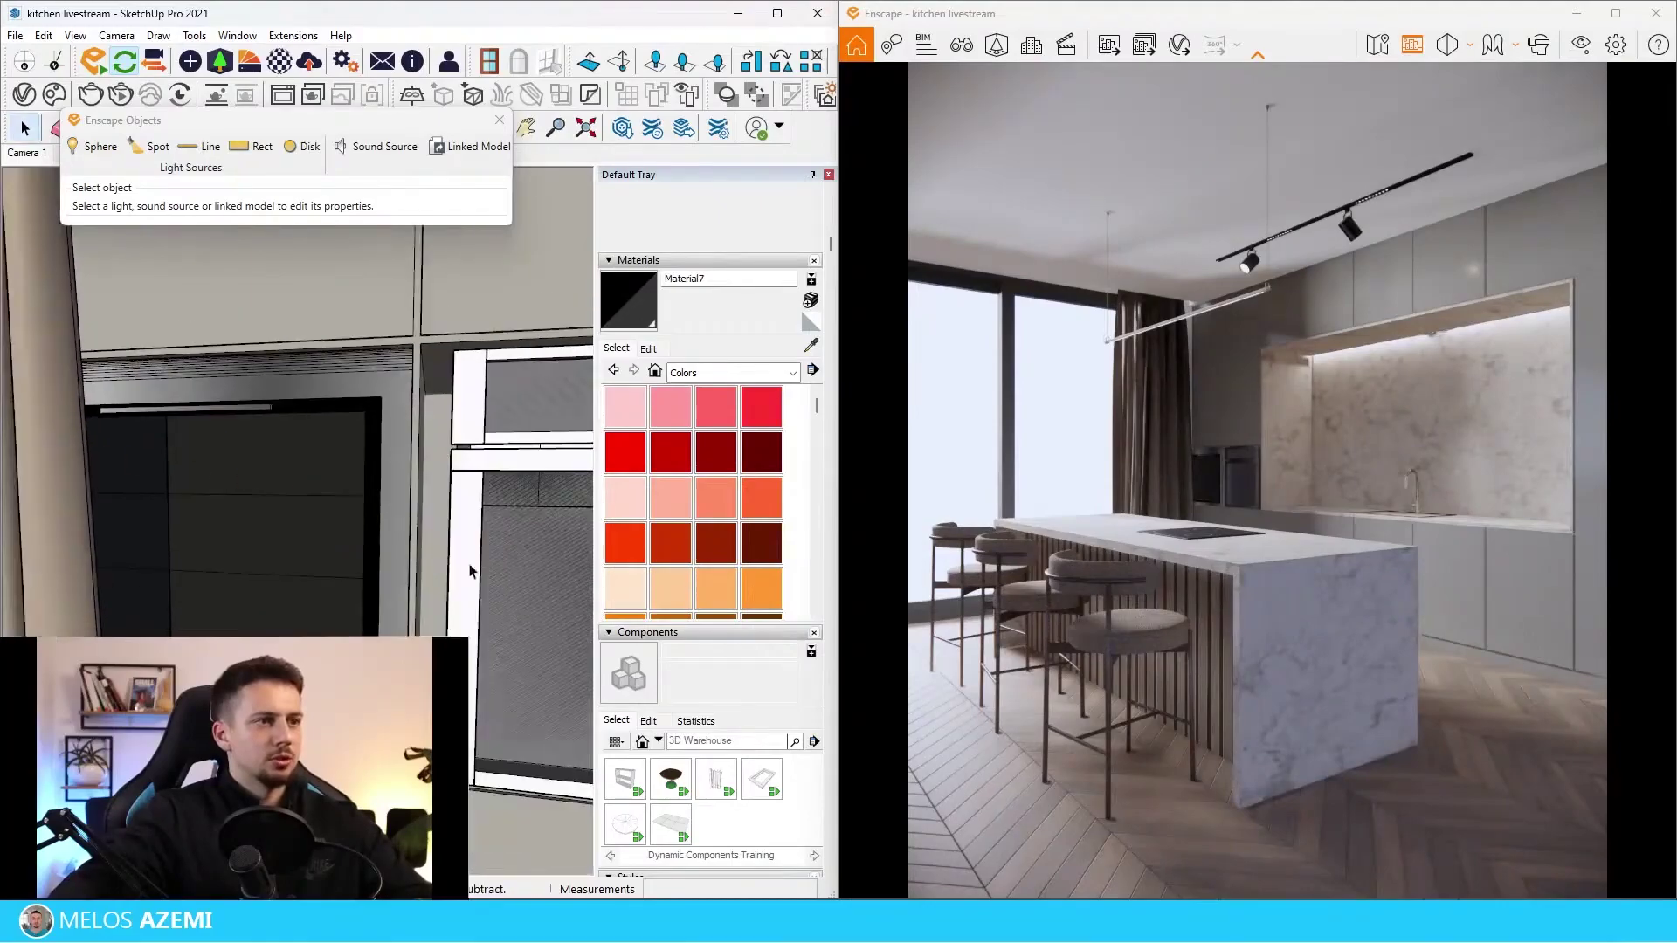
Paint the front face inside the built-in appliance's frame with the black Material7.
middle_drag(469, 572, 594, 568)
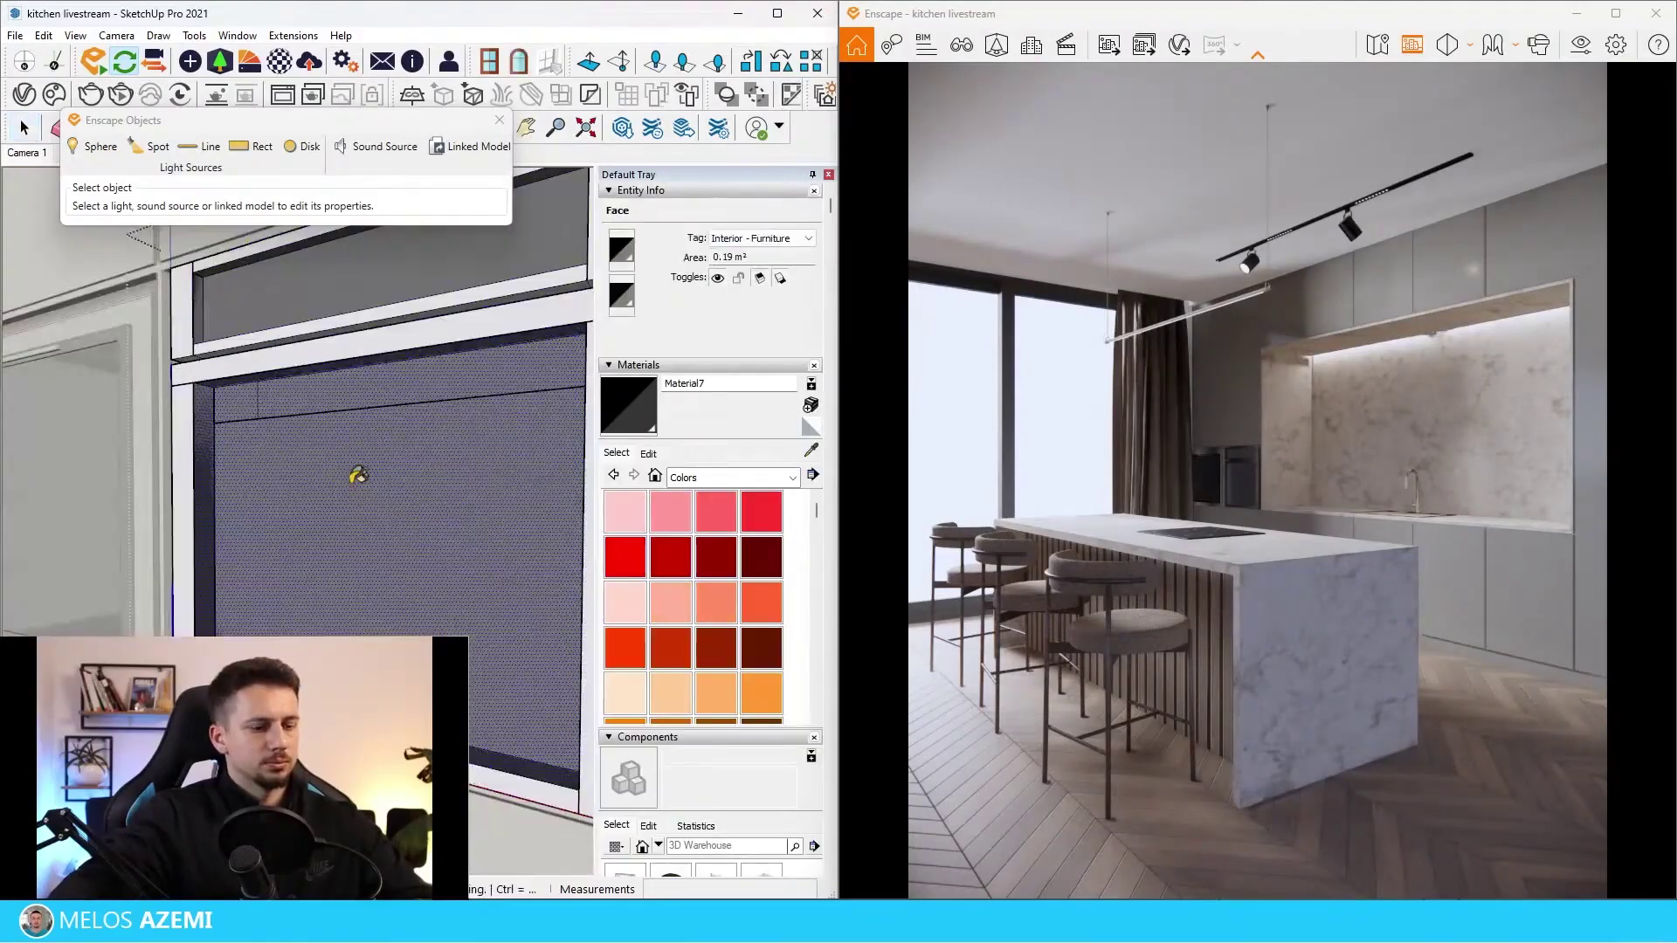
click(353, 480)
key(space)
key(Escape)
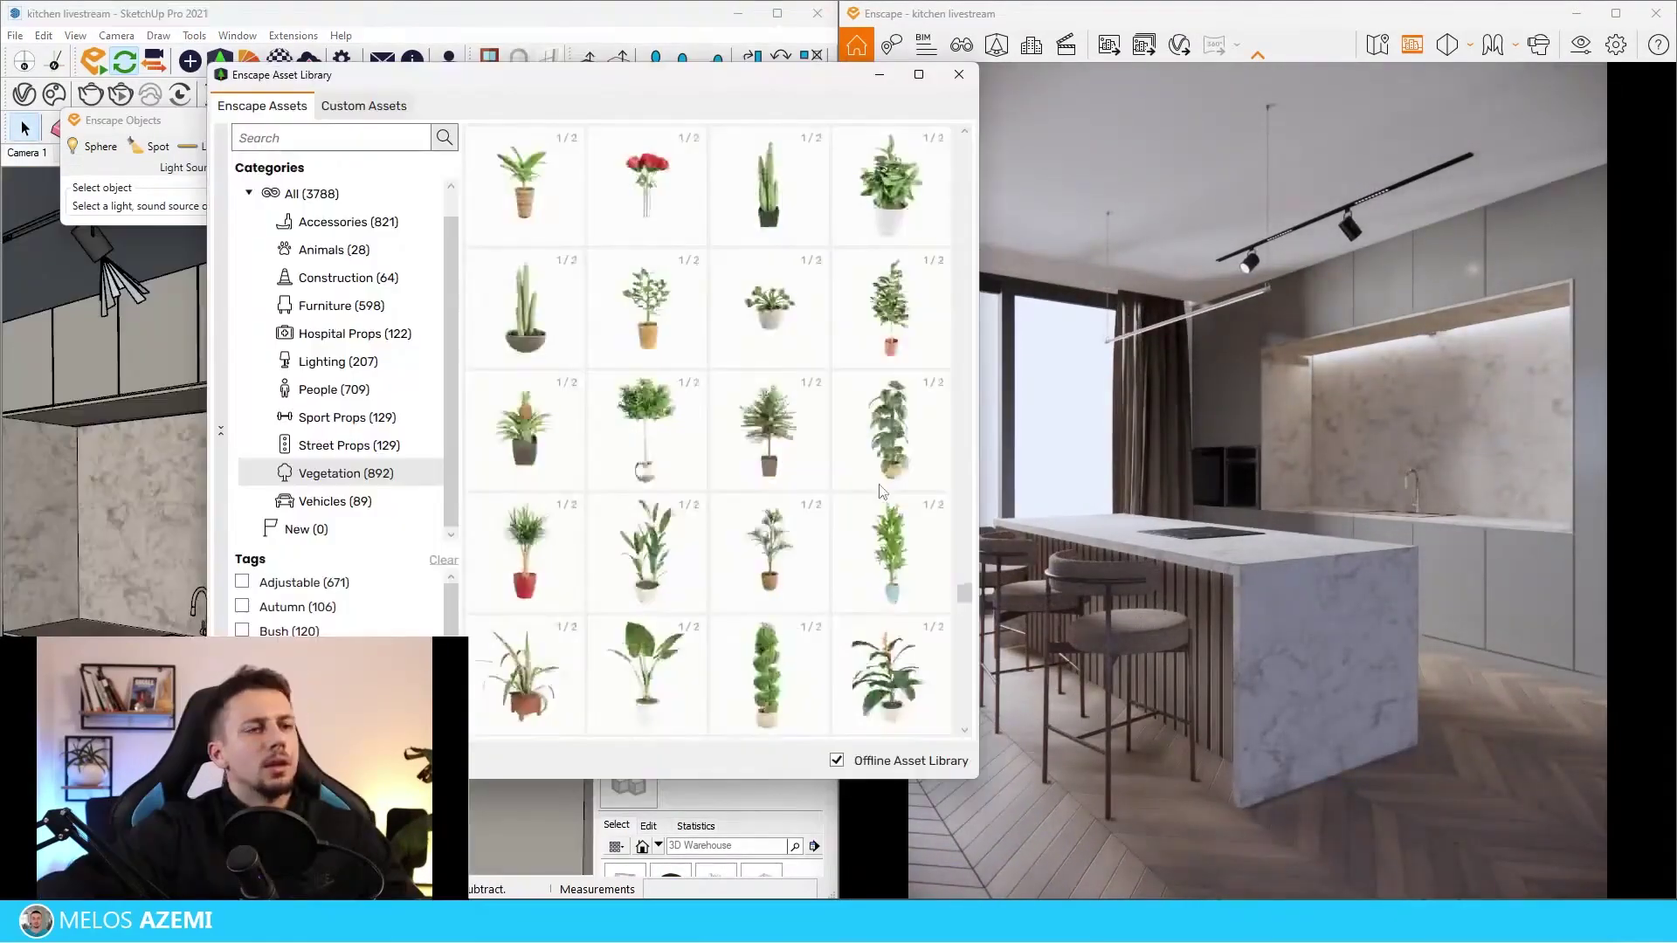
Browse the Enscape vegetation and accessories assets and place Vase 005 on the kitchen island beside the cooktop.
scroll(879, 496, down, 5)
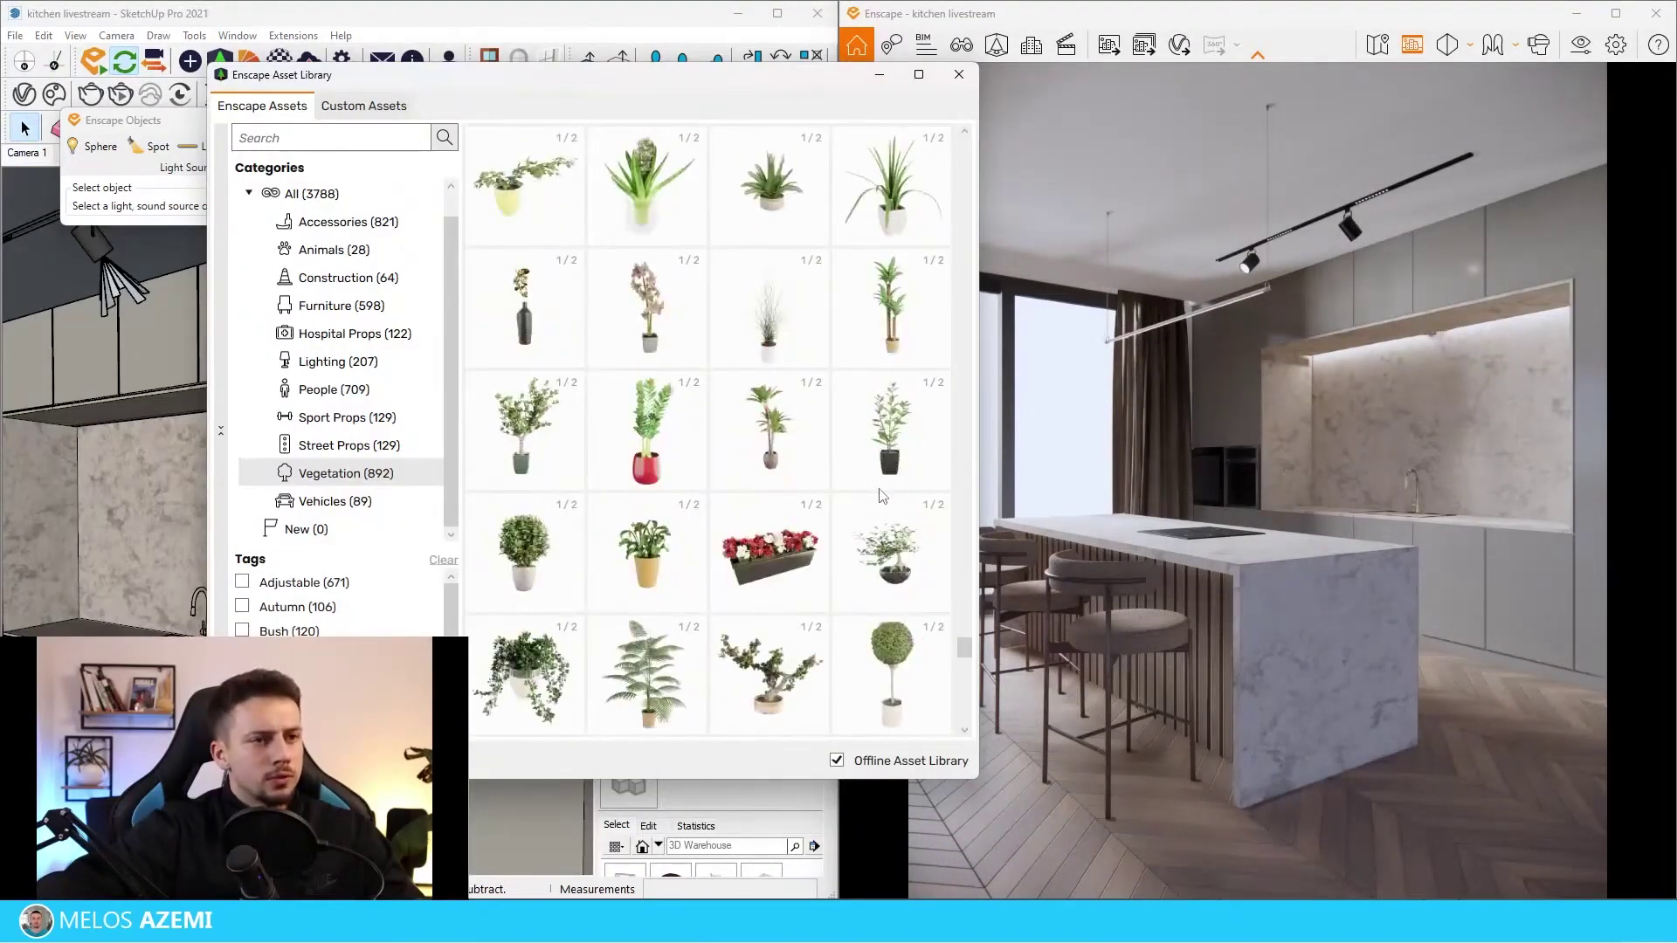
scroll(881, 498, down, 5)
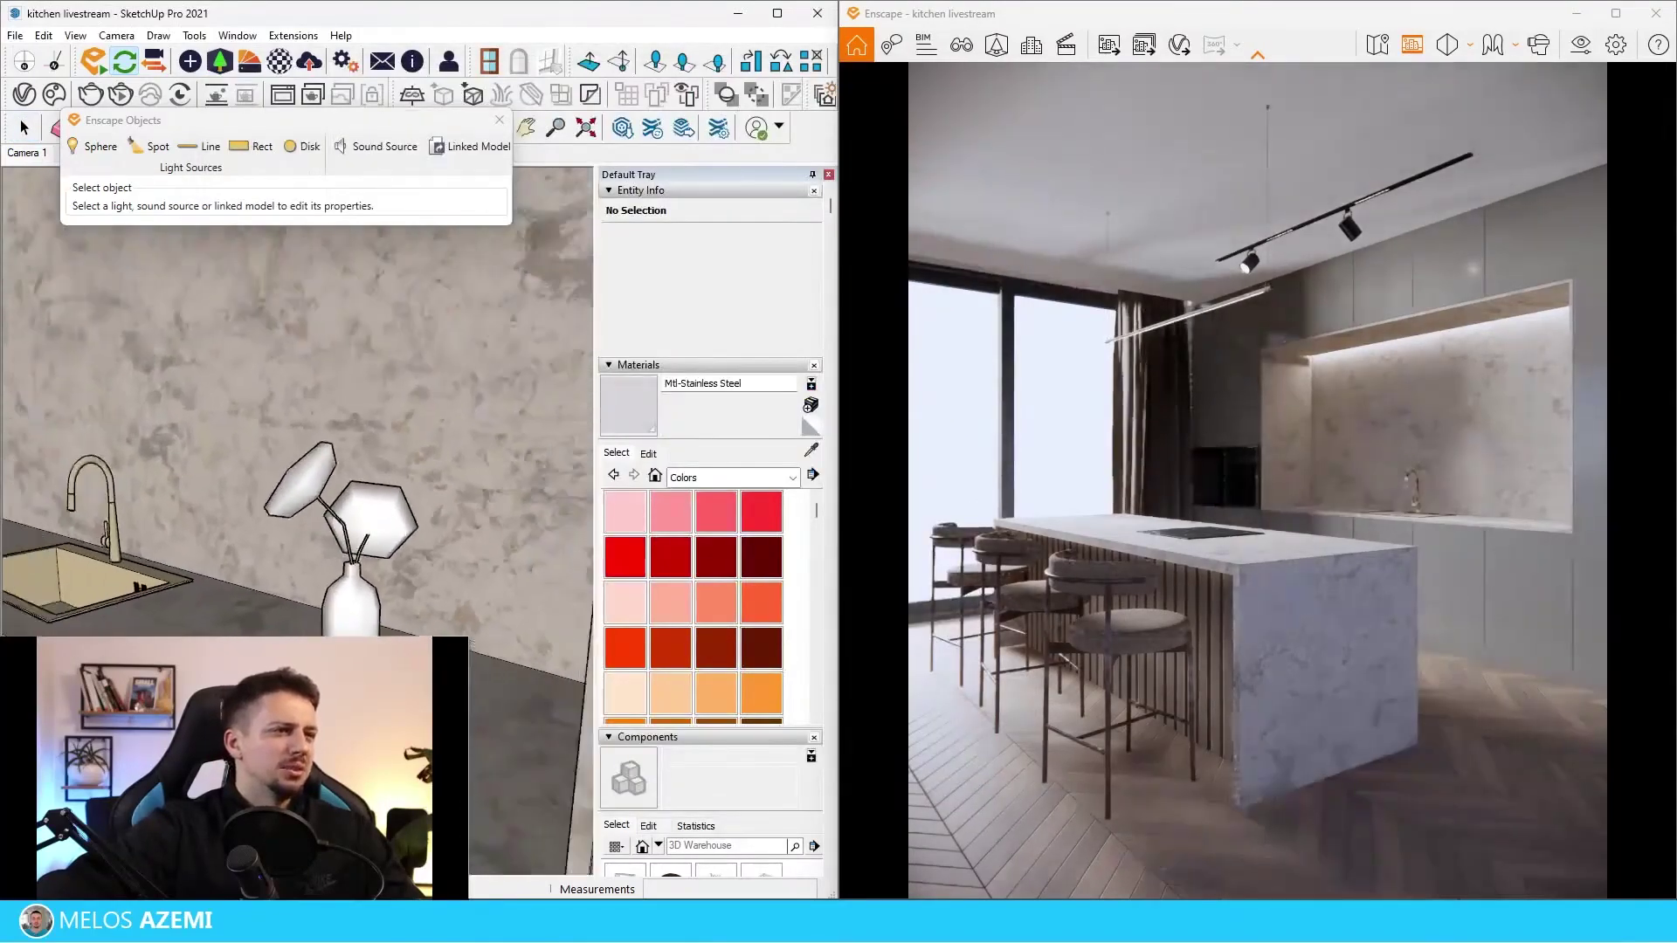
scroll(539, 690, up, 3)
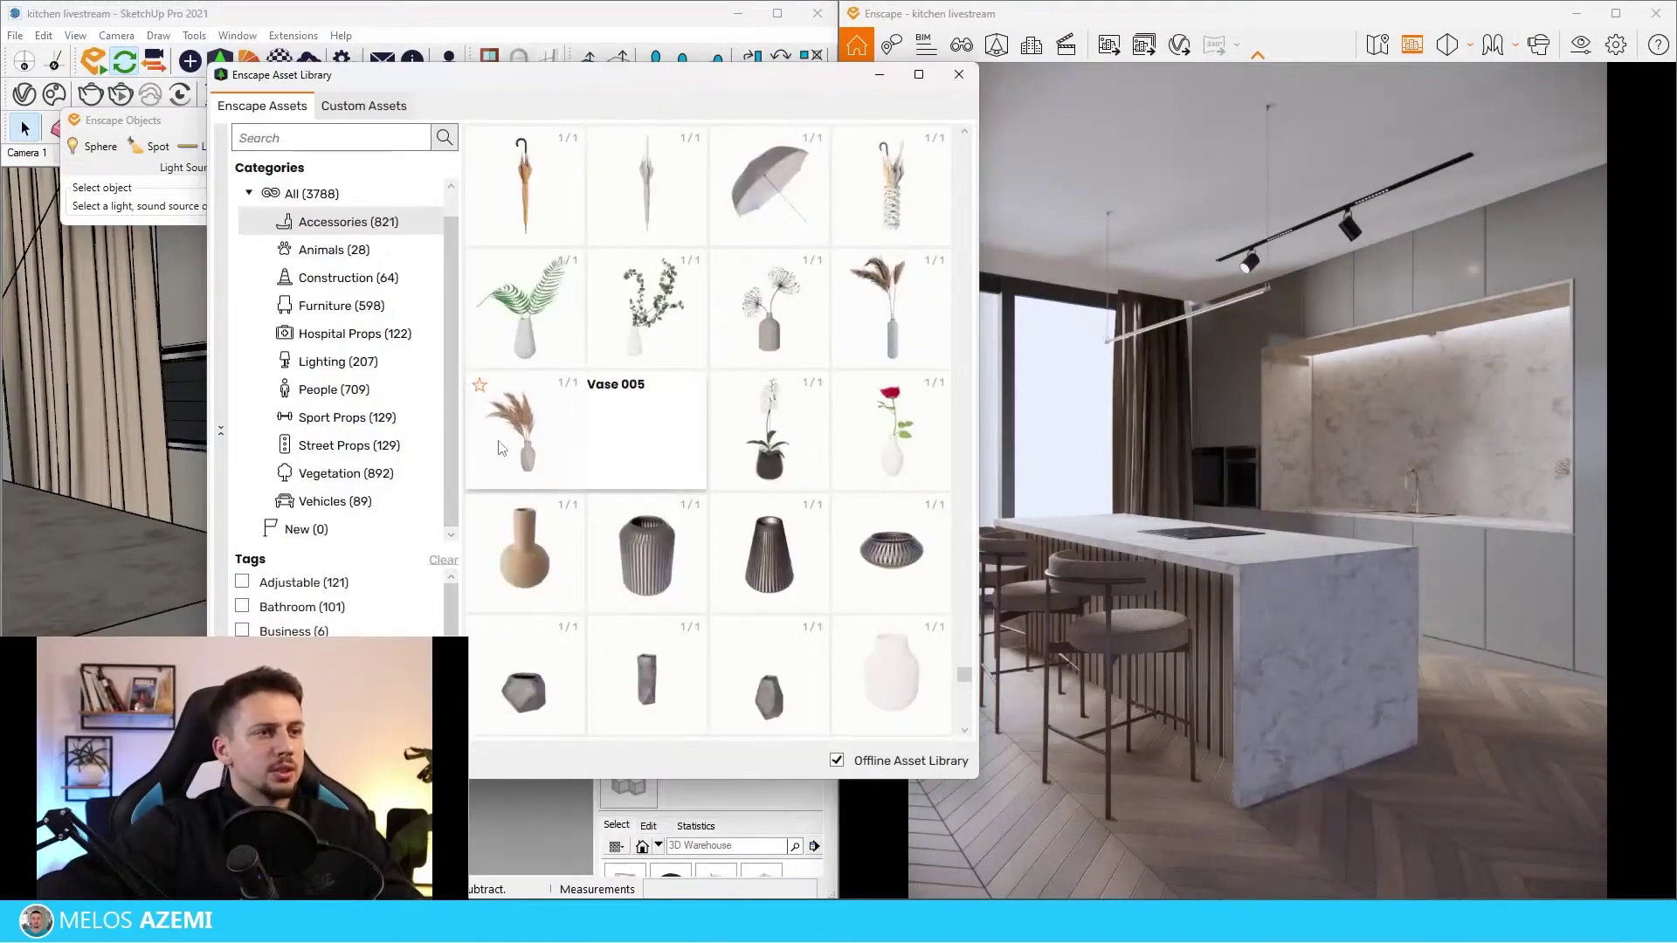
click(618, 323)
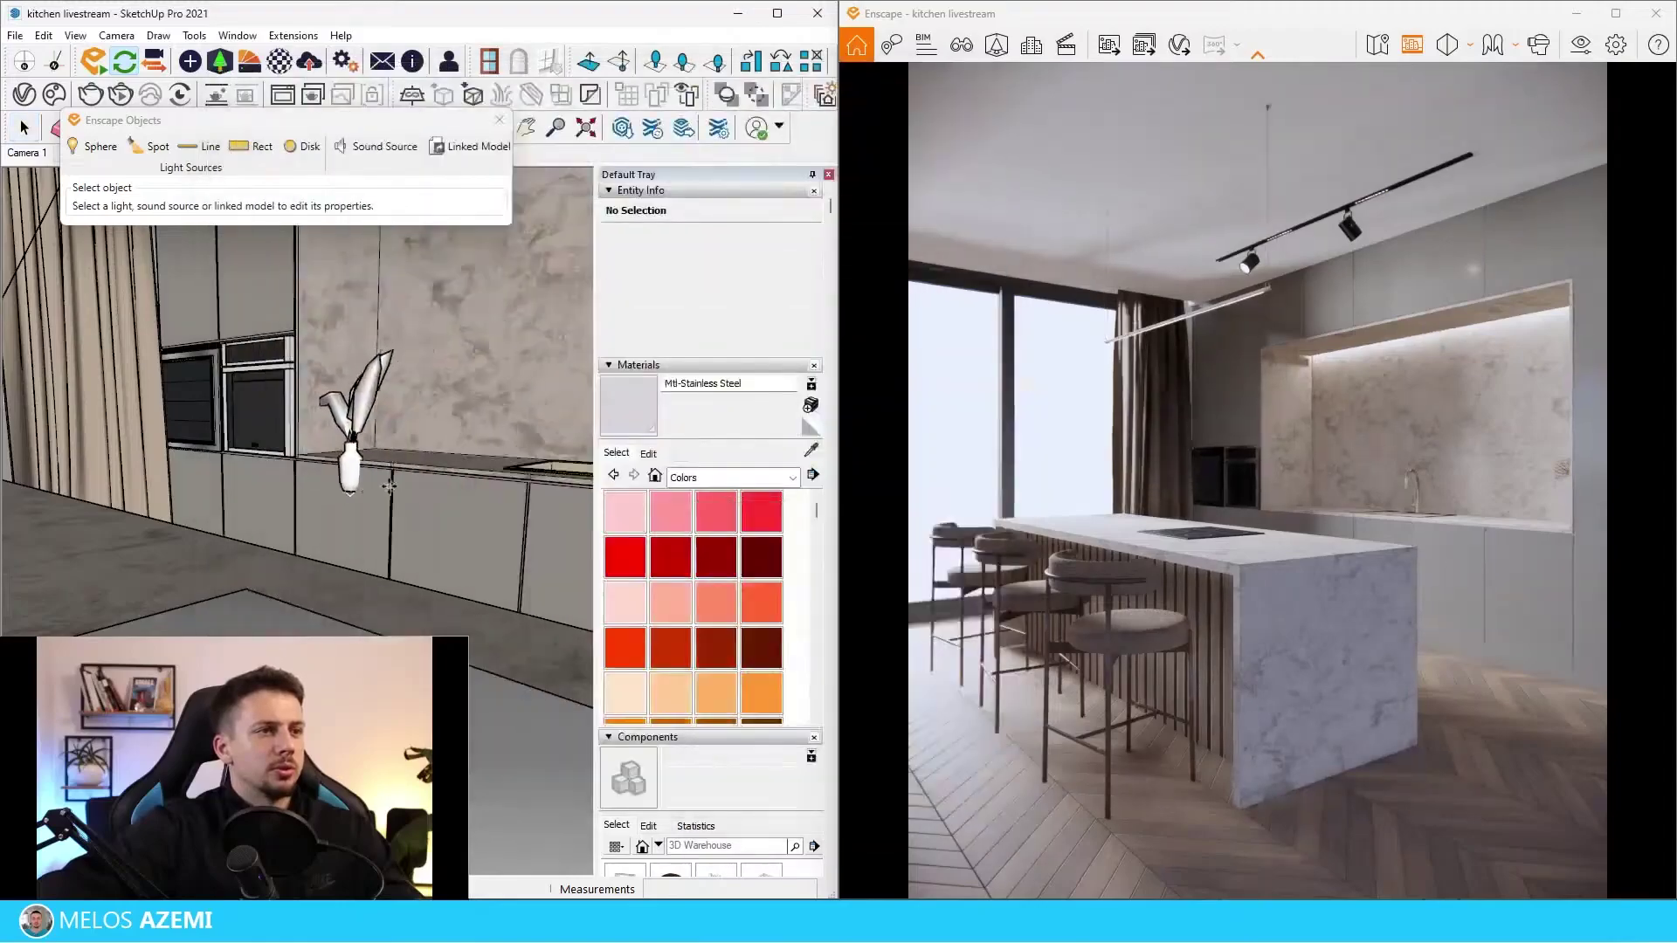
scroll(390, 487, down, 5)
scroll(502, 559, up, 2)
click(263, 597)
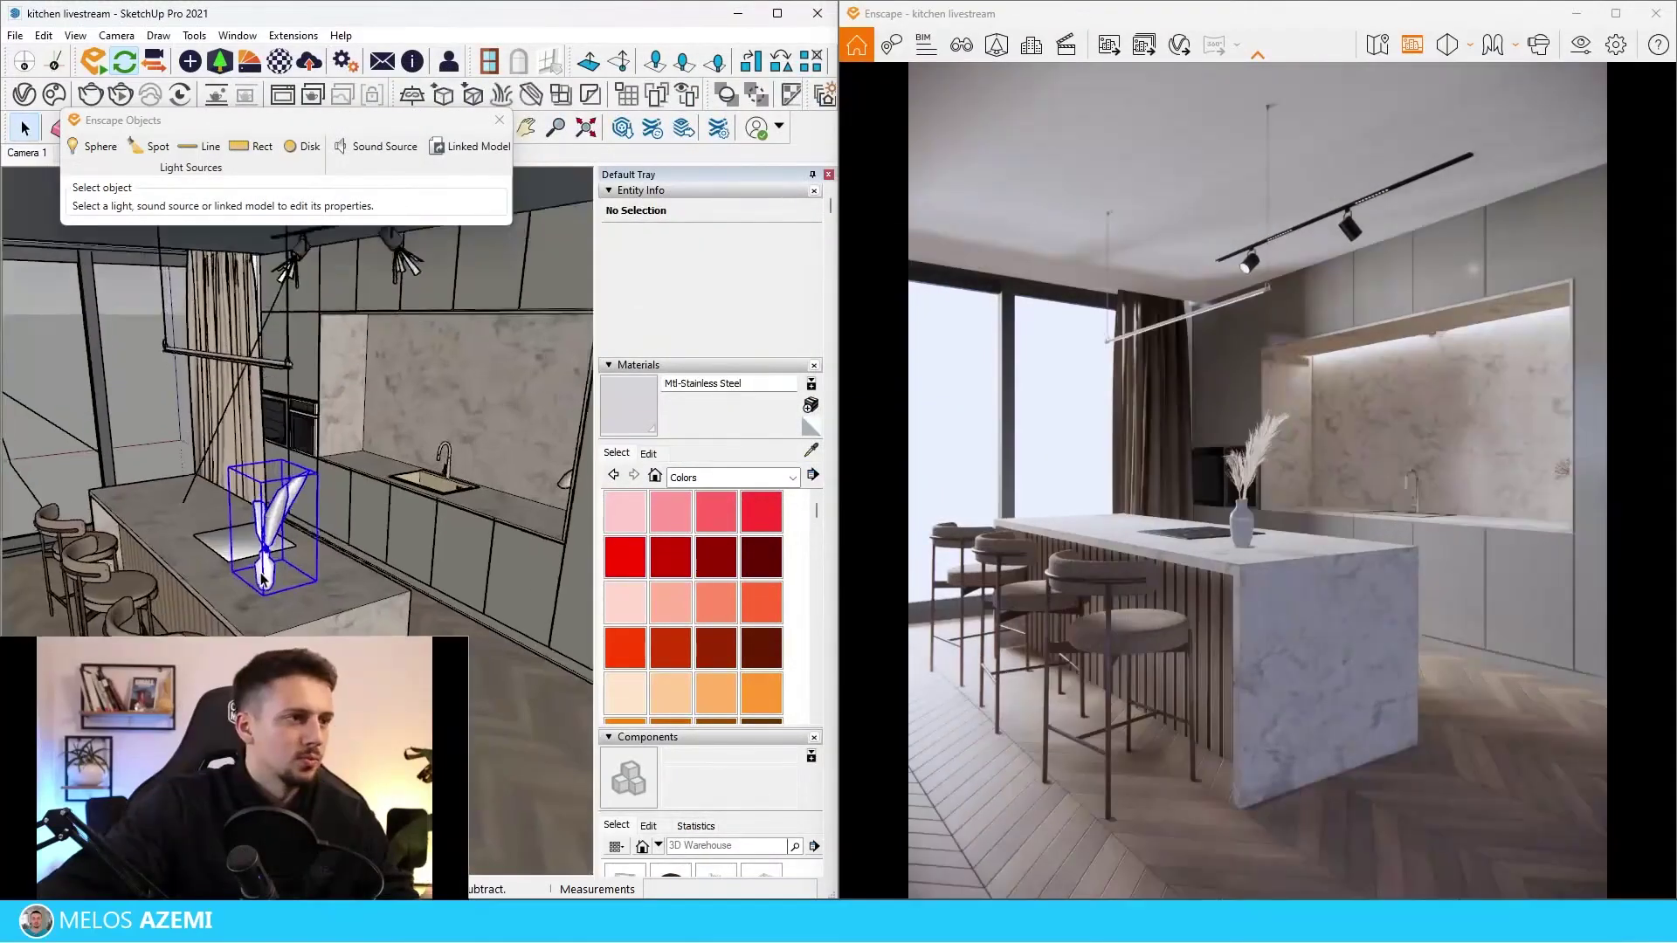
scroll(264, 597, up, 1)
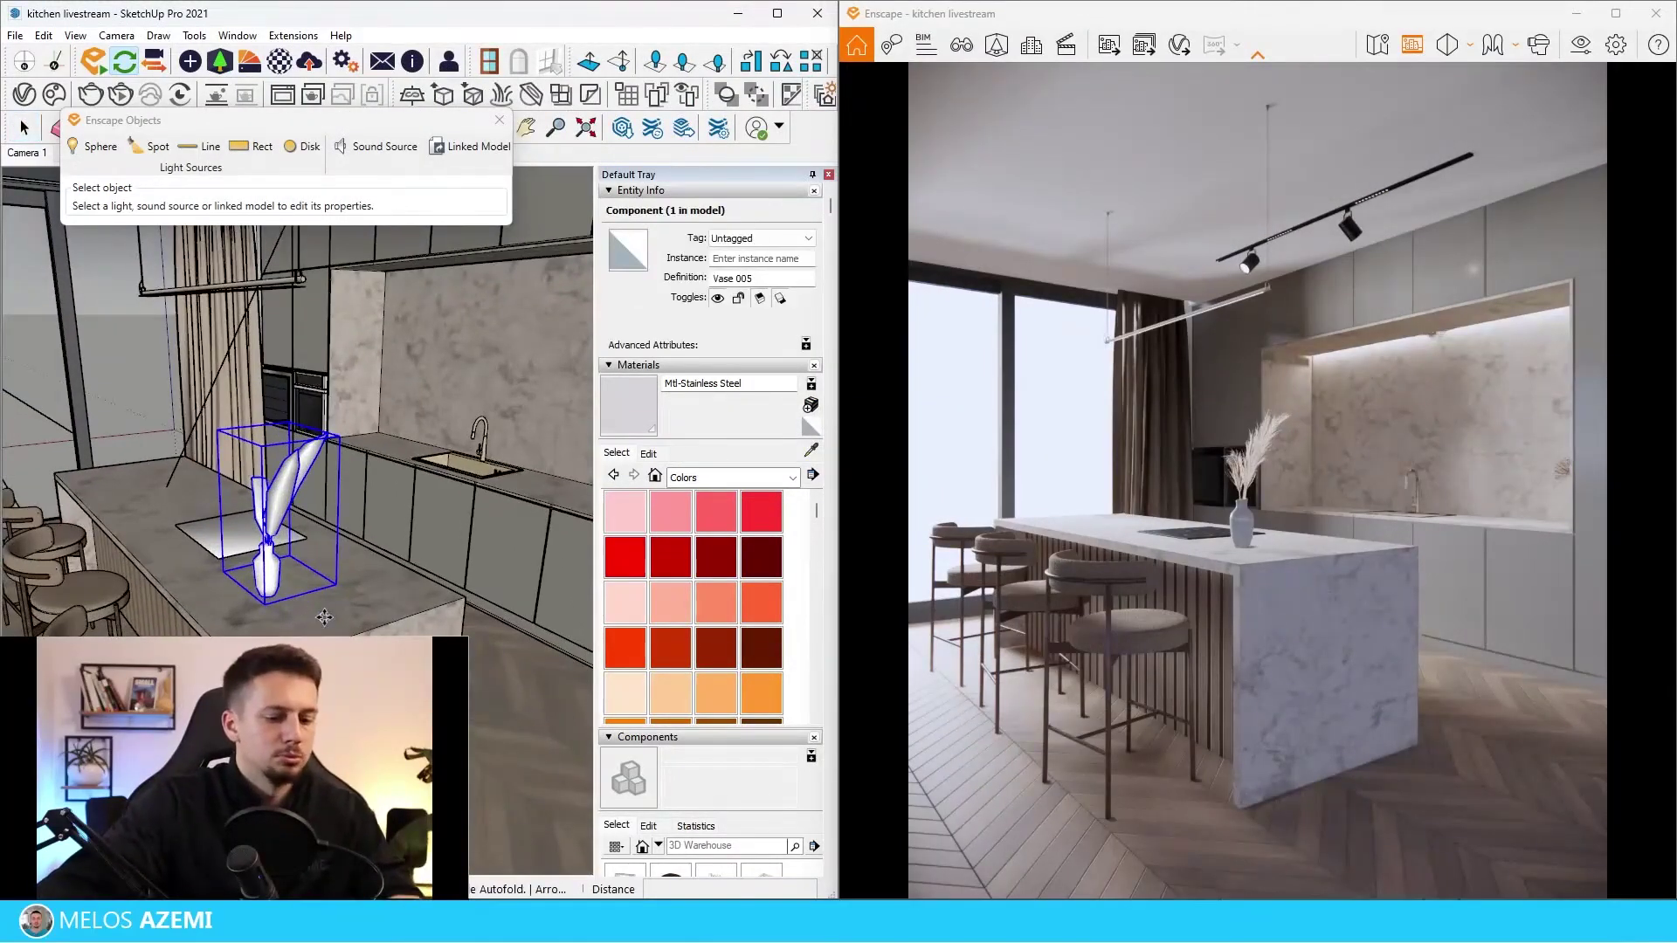
click(324, 617)
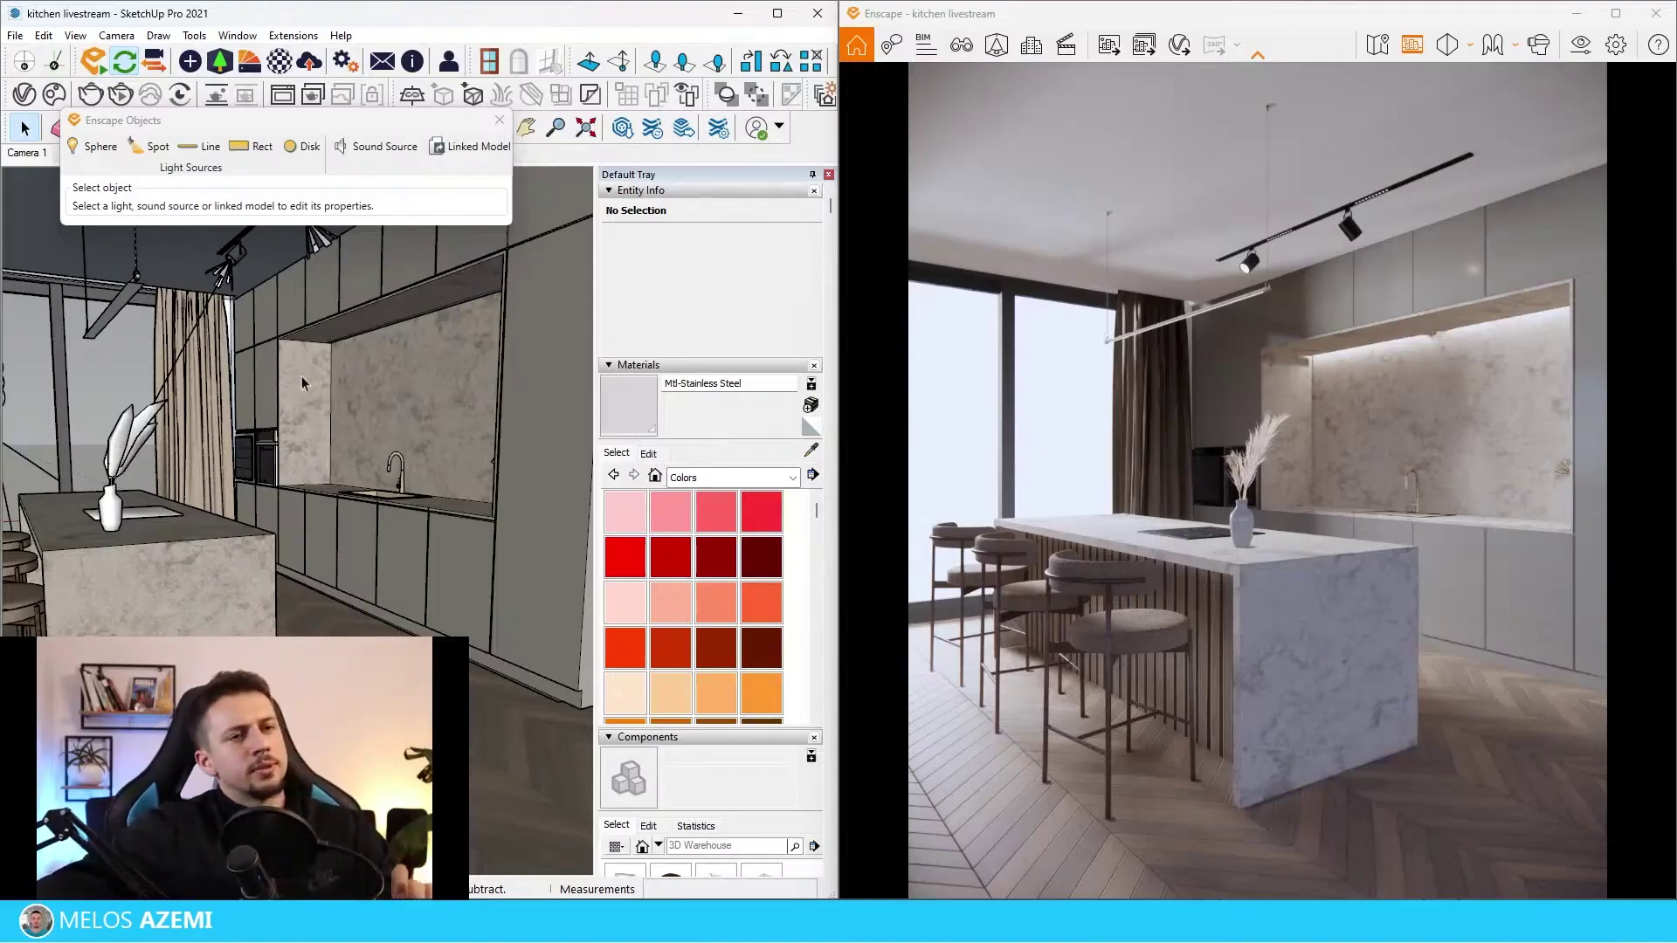
Examine the kitchen and the open side of the house from inside and outside.
scroll(348, 444, down, 8)
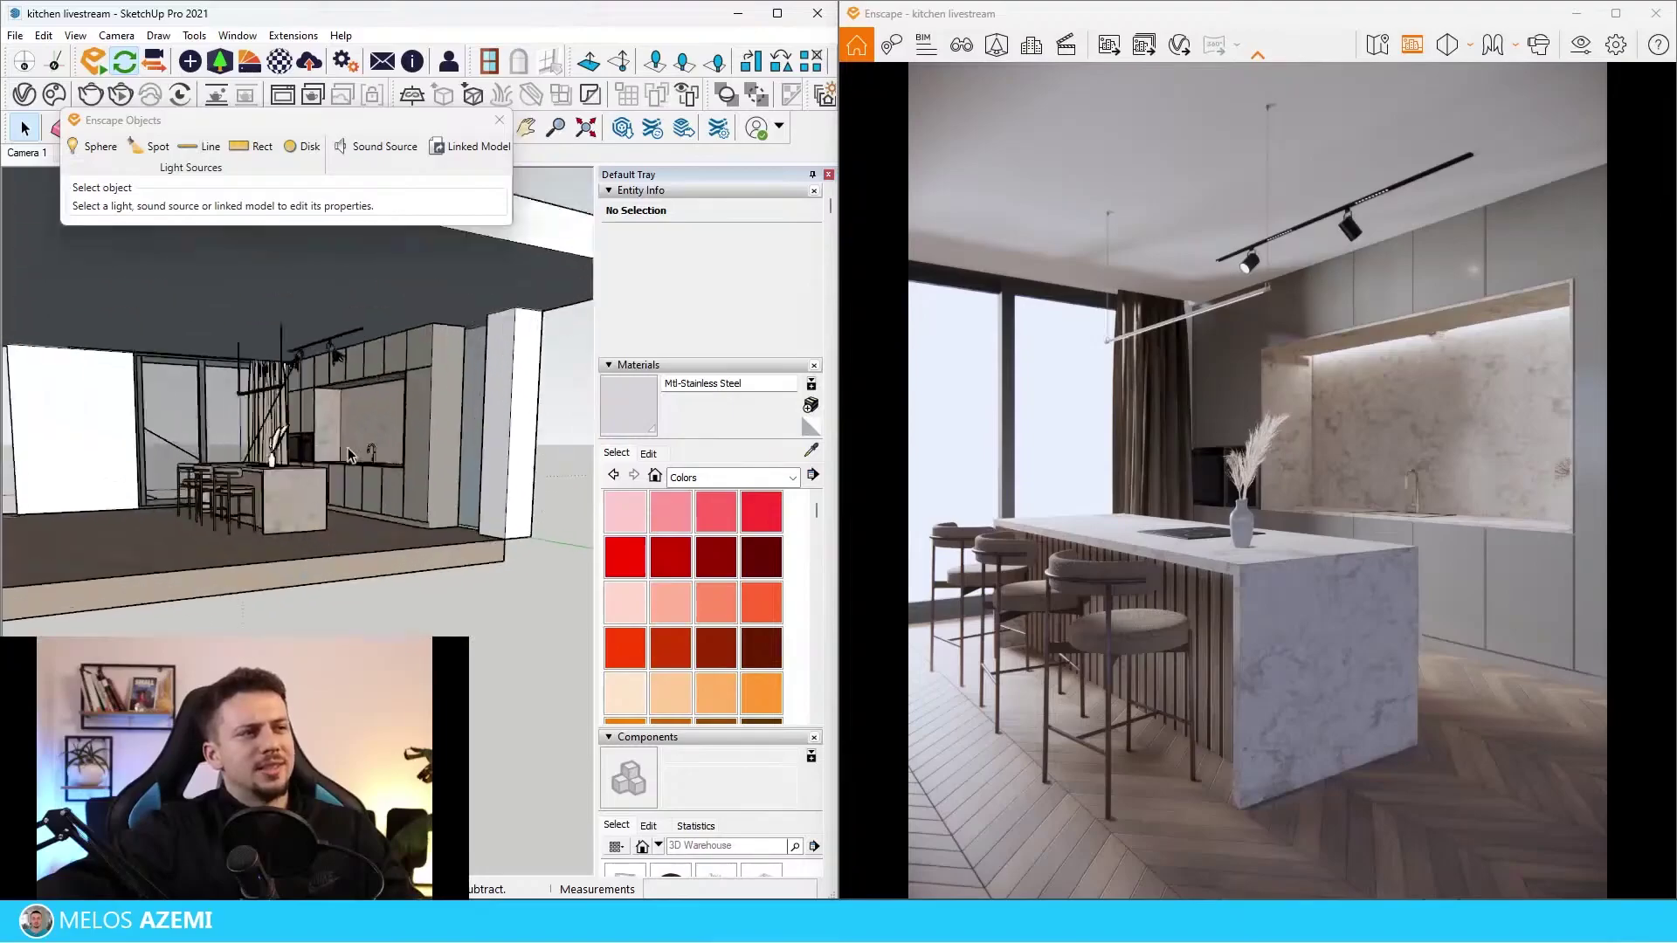
scroll(348, 447, up, 8)
scroll(348, 447, down, 8)
middle_drag(350, 449, 377, 471)
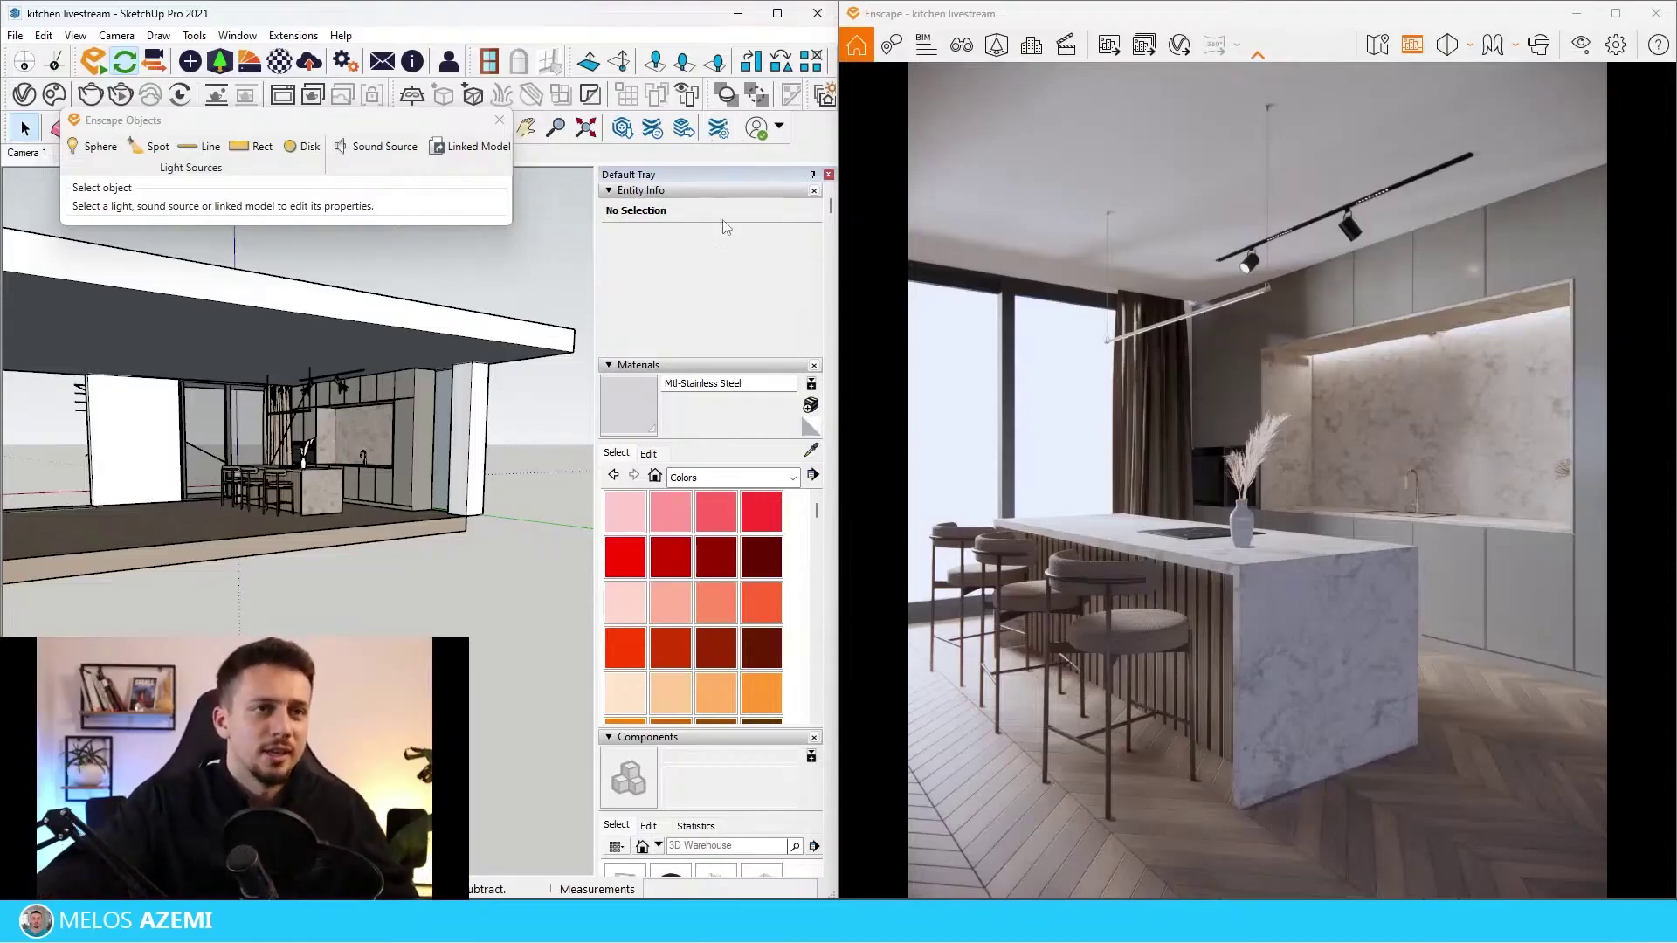
scroll(414, 426, down, 6)
scroll(414, 426, up, 9)
scroll(414, 426, down, 4)
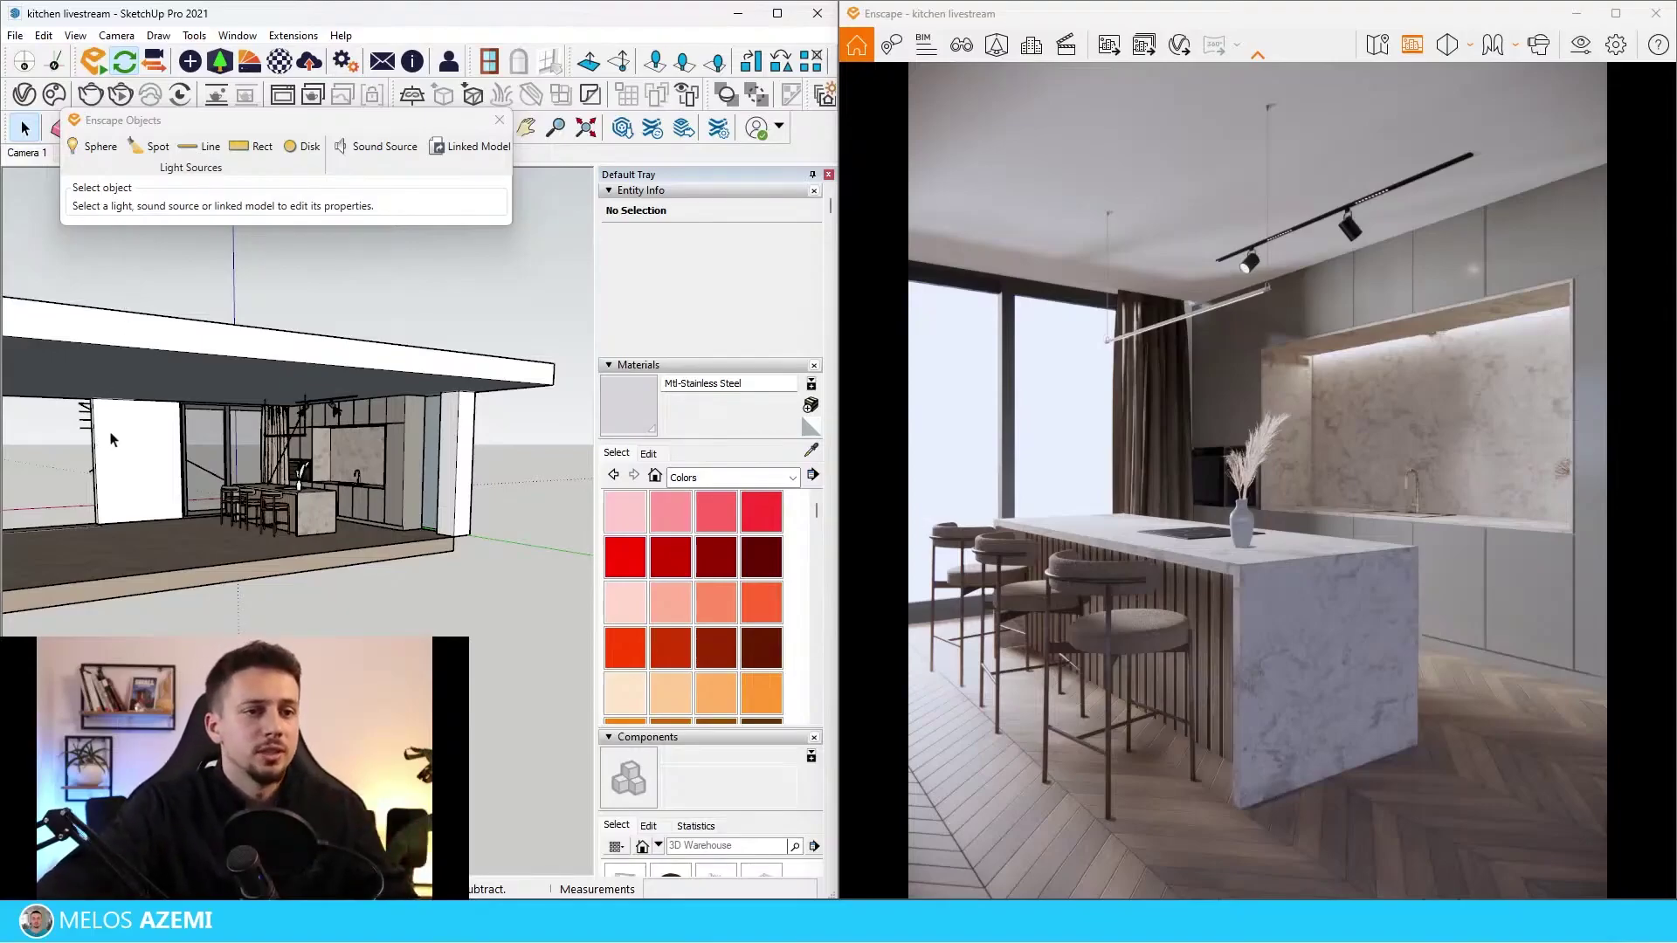
scroll(112, 367, down, 3)
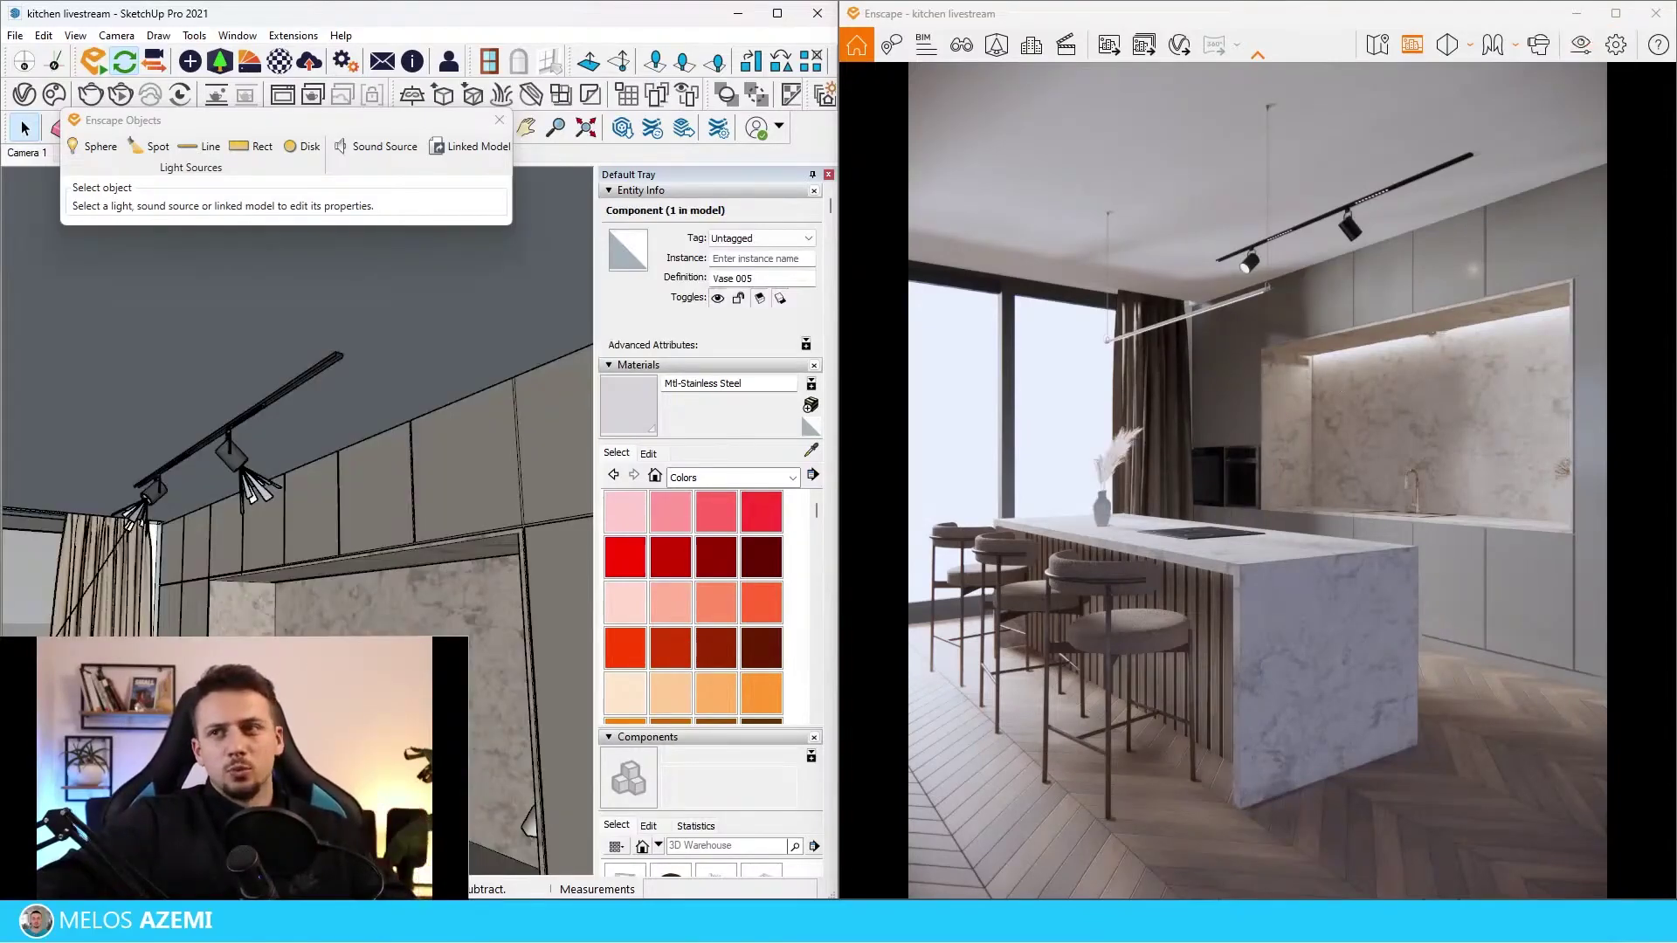
Set the Enscape visual settings' color temperature to 9,451 K and both motion blur and lens flare to 0%.
click(1581, 43)
click(336, 142)
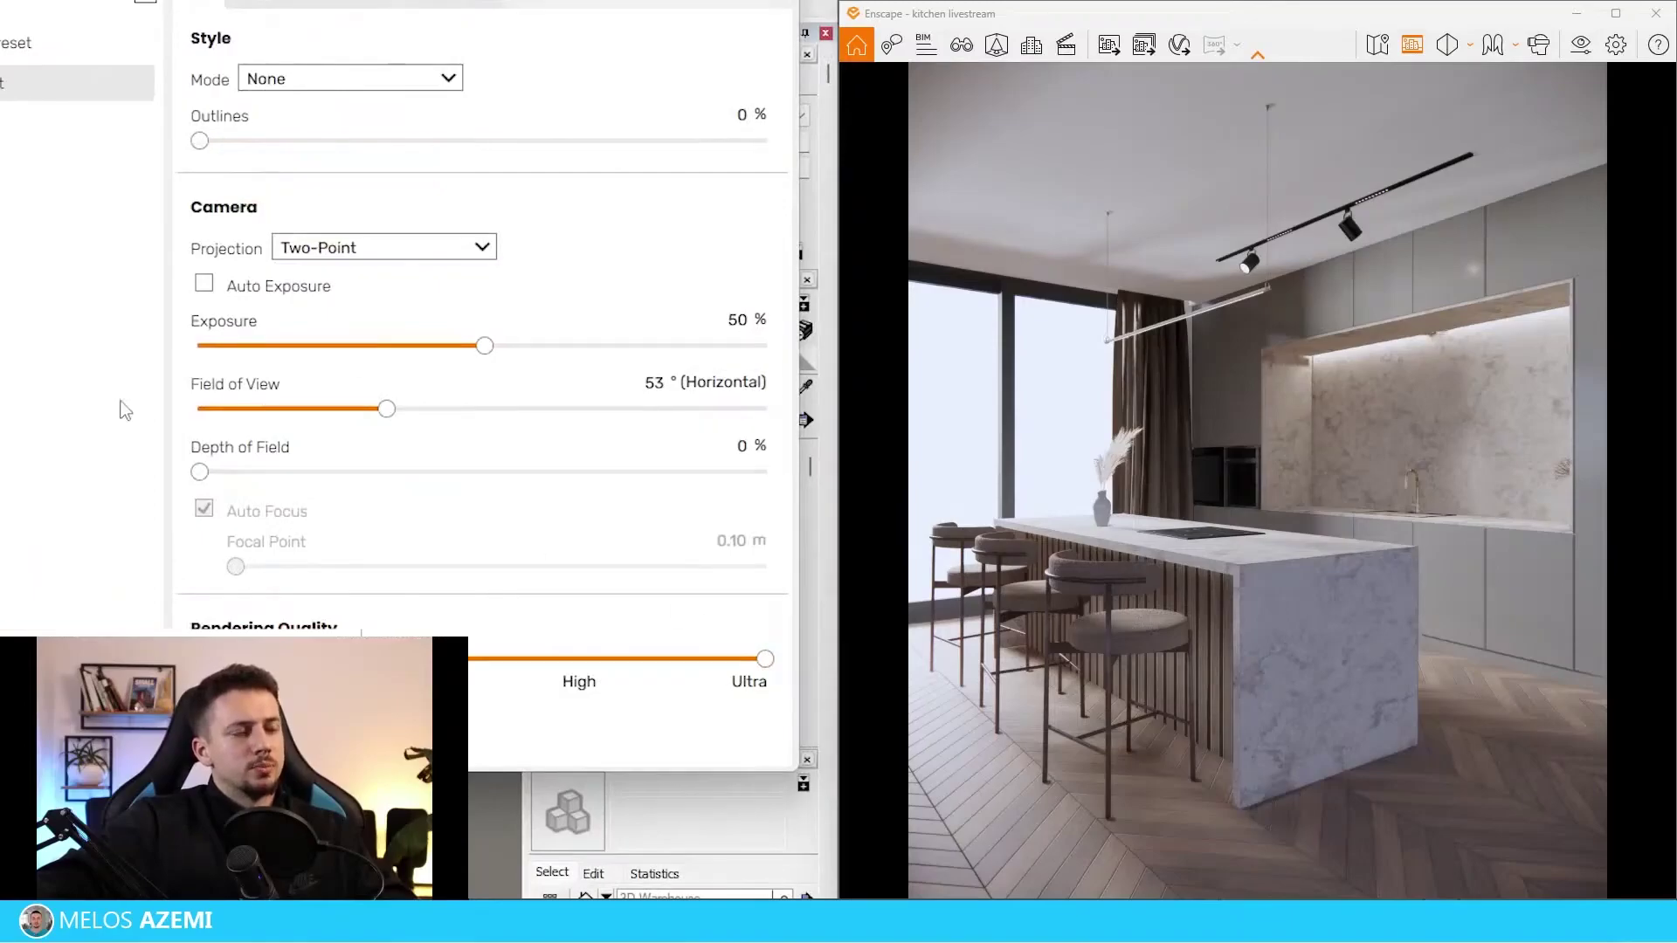
click(398, 29)
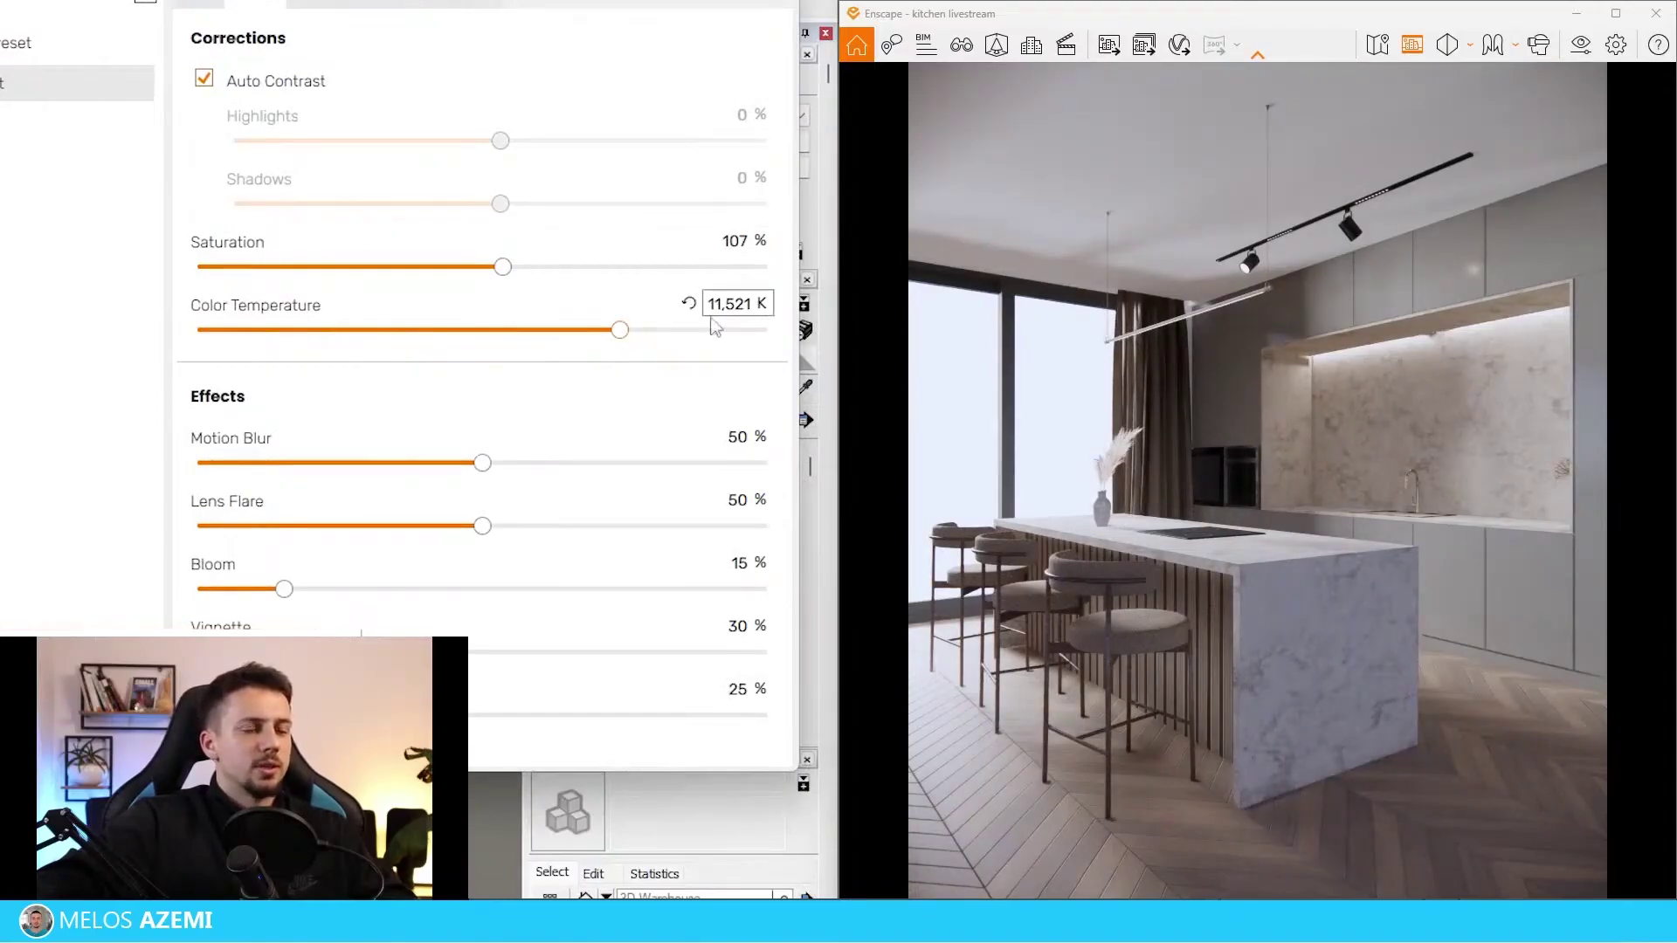
drag(626, 333, 442, 337)
drag(482, 464, 200, 464)
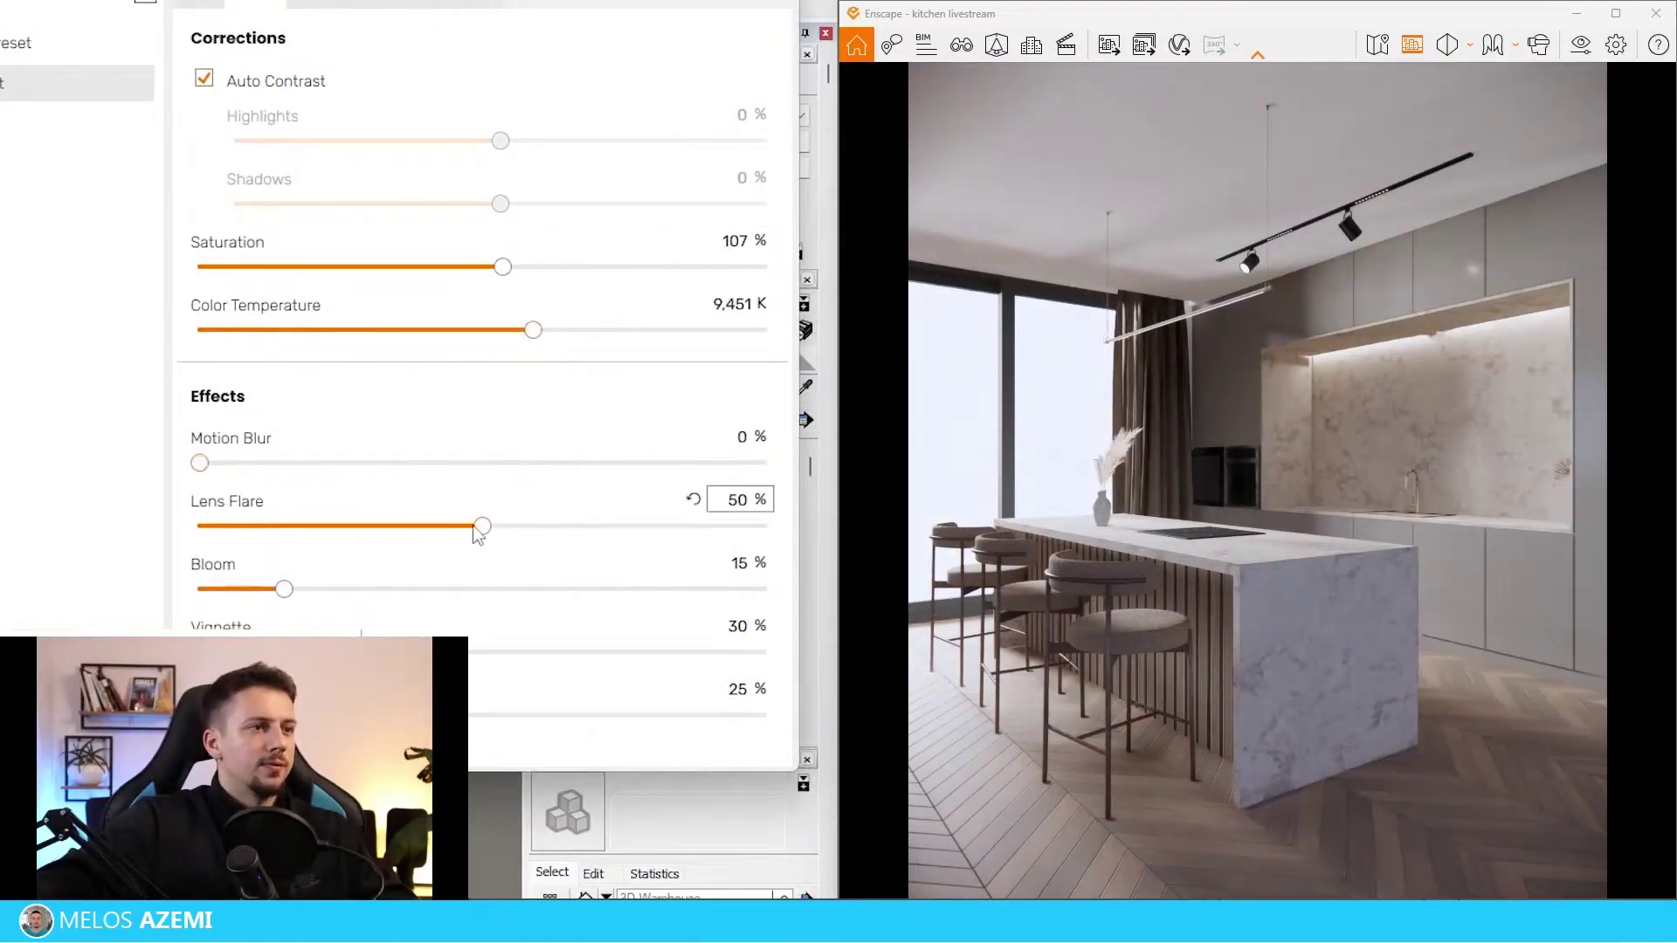
drag(477, 527, 197, 527)
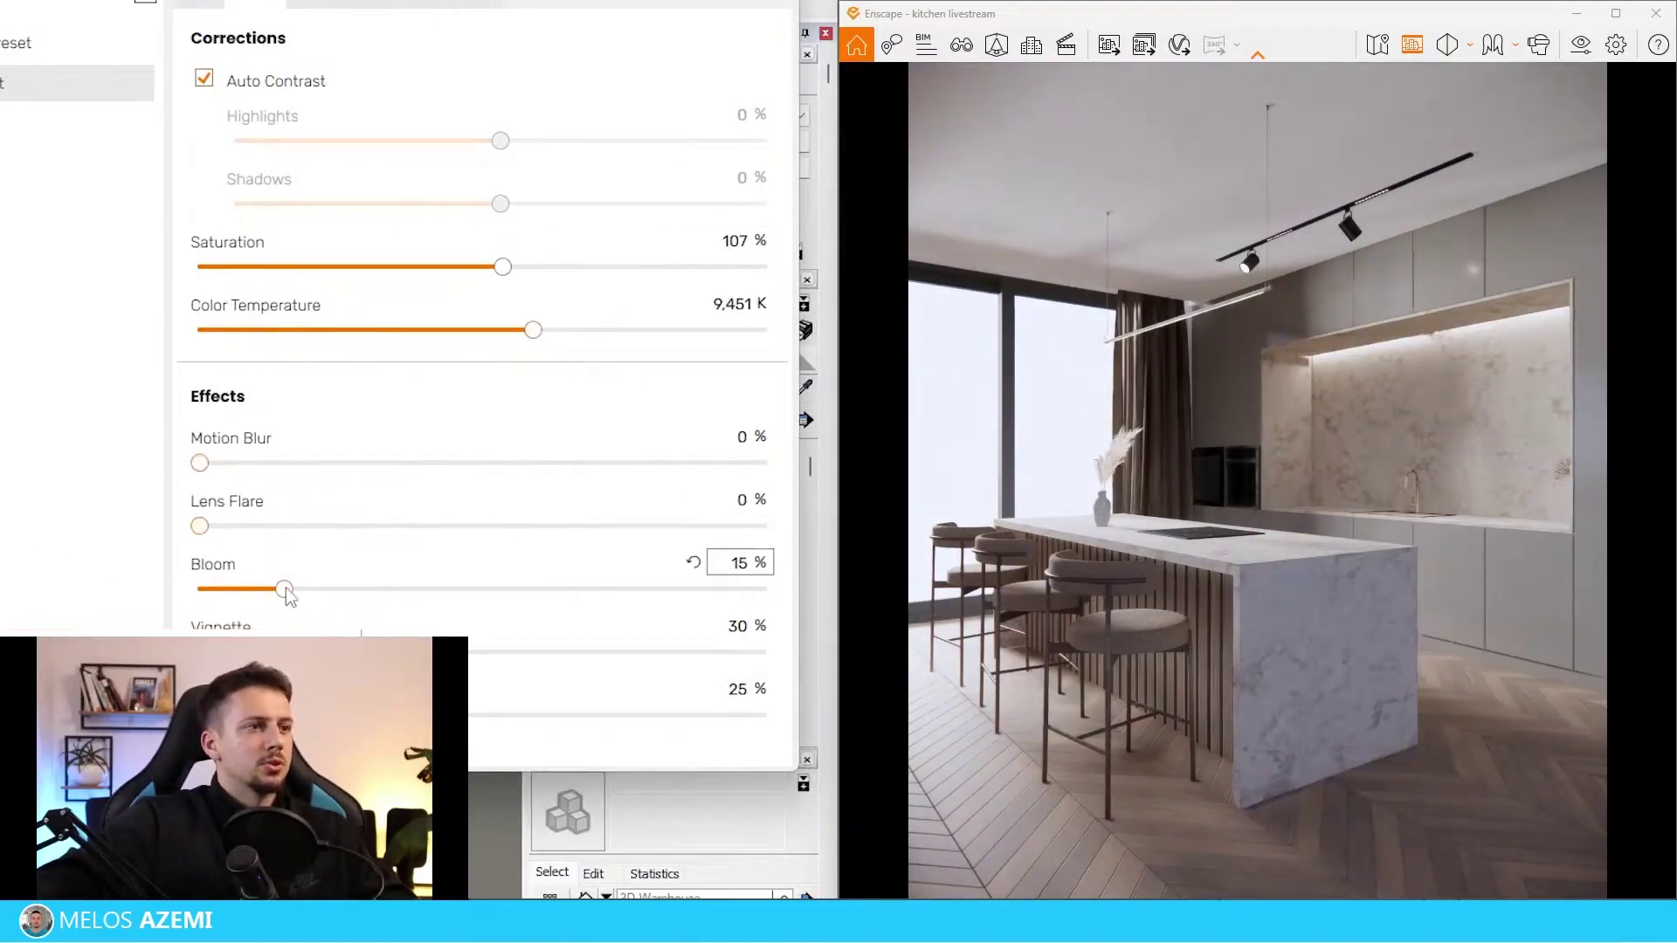
Set shadow sharpness to 0% and ambient brightness to 100%, and lower the fog intensity to its minimum.
click(322, 2)
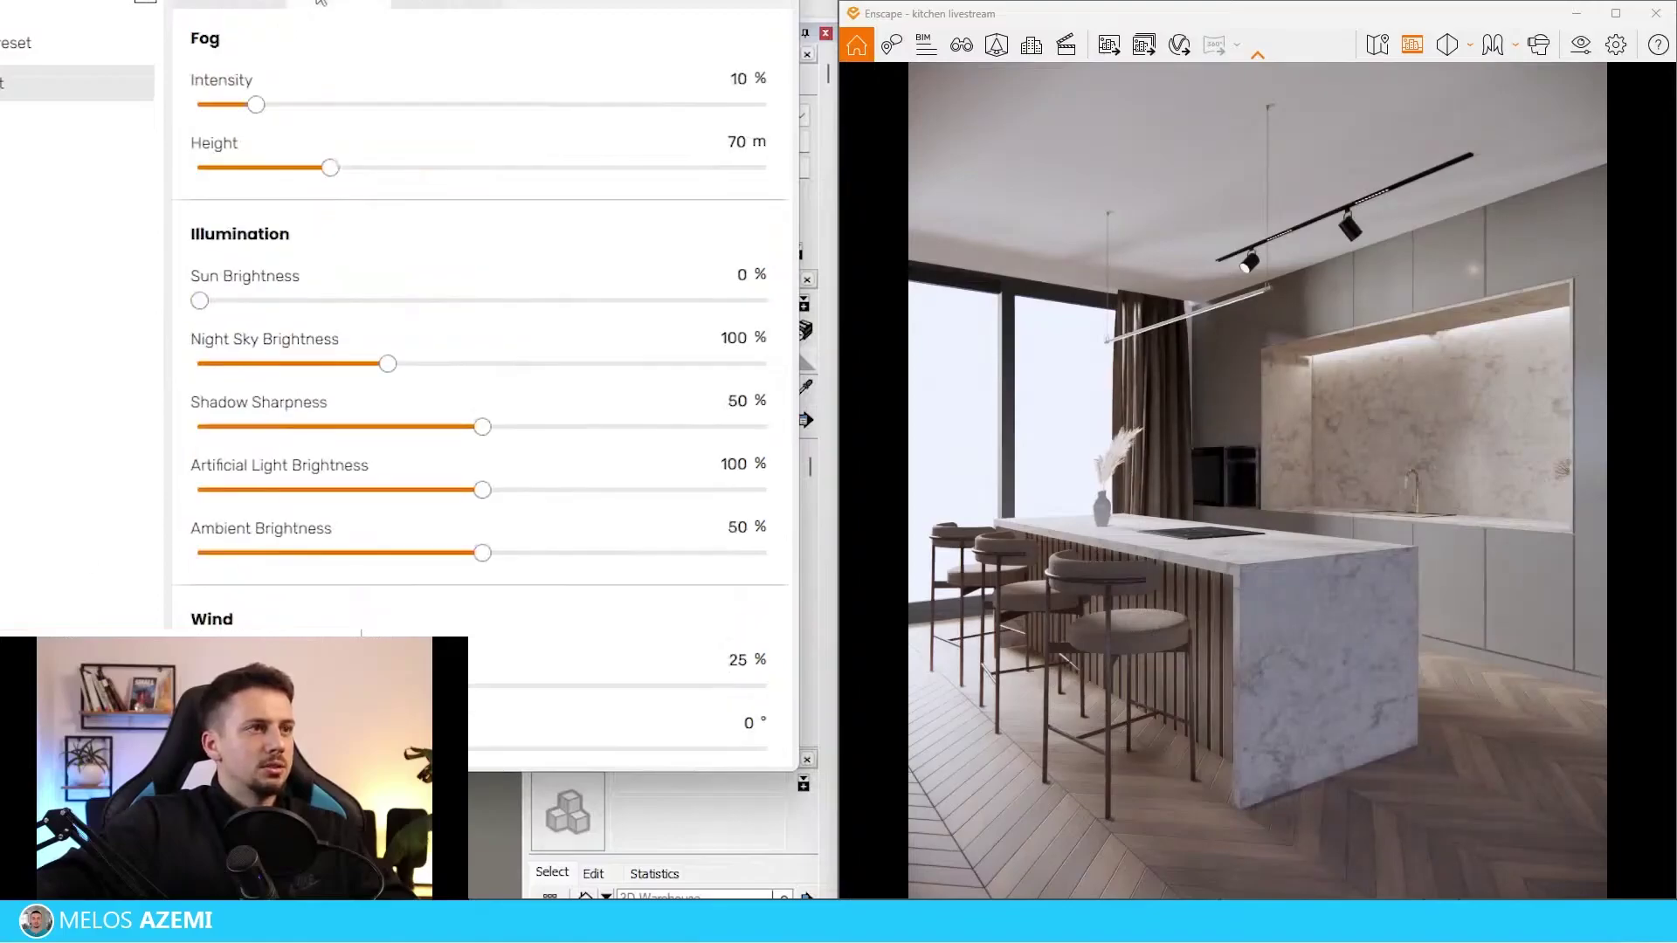
drag(482, 426, 199, 426)
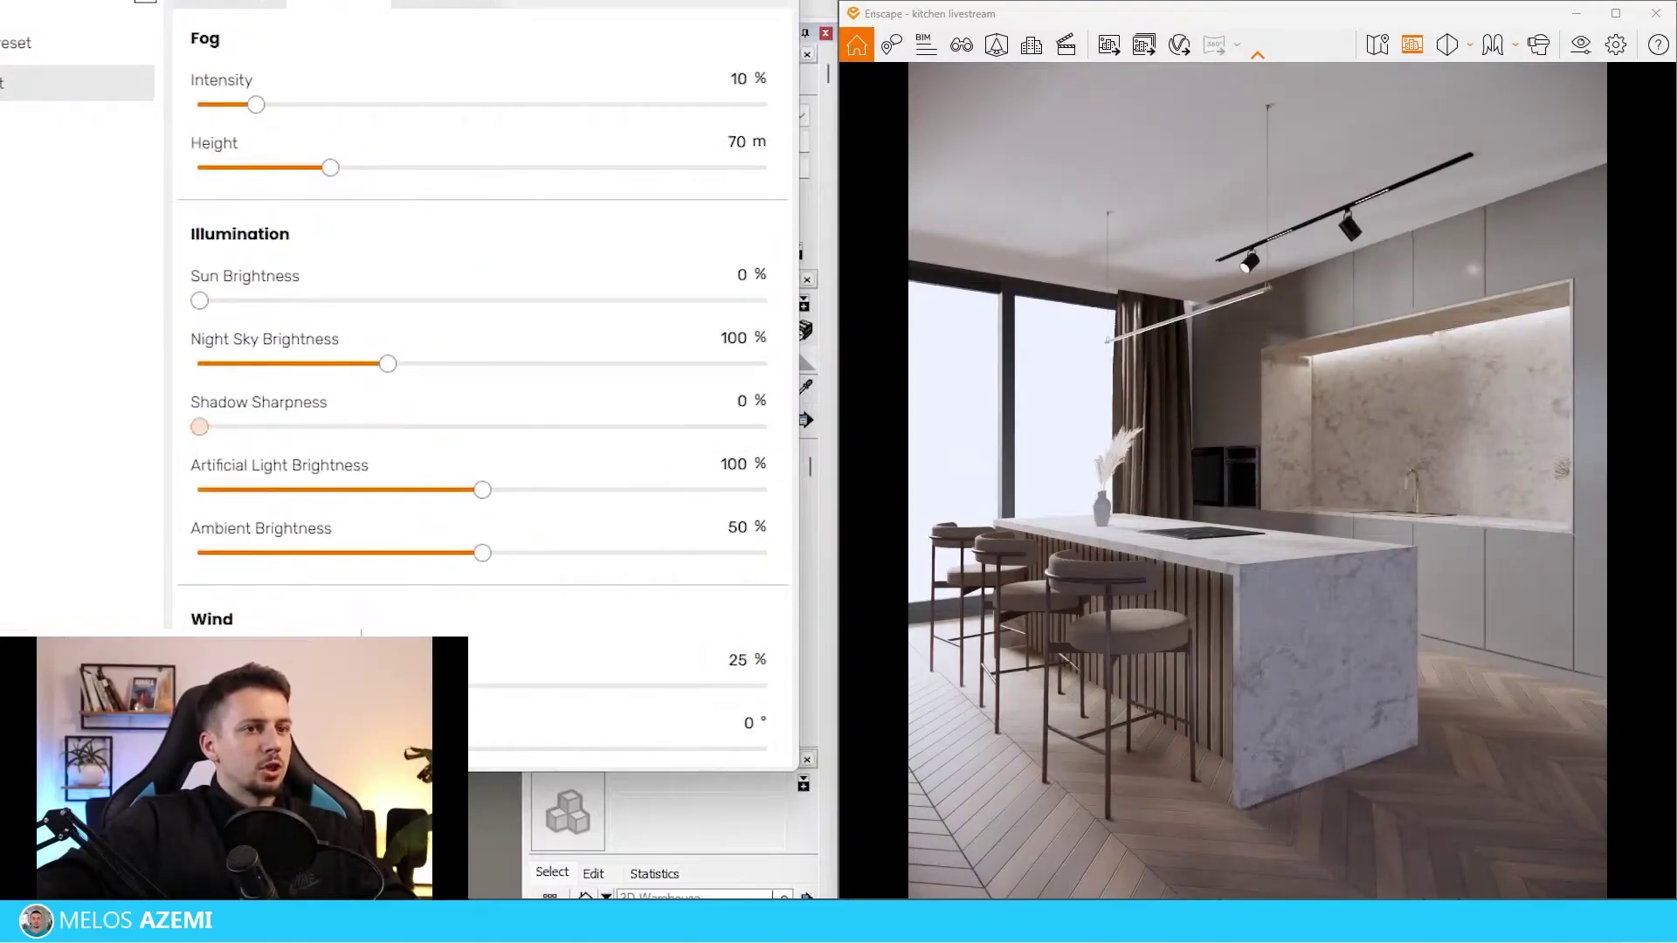
drag(482, 553, 765, 552)
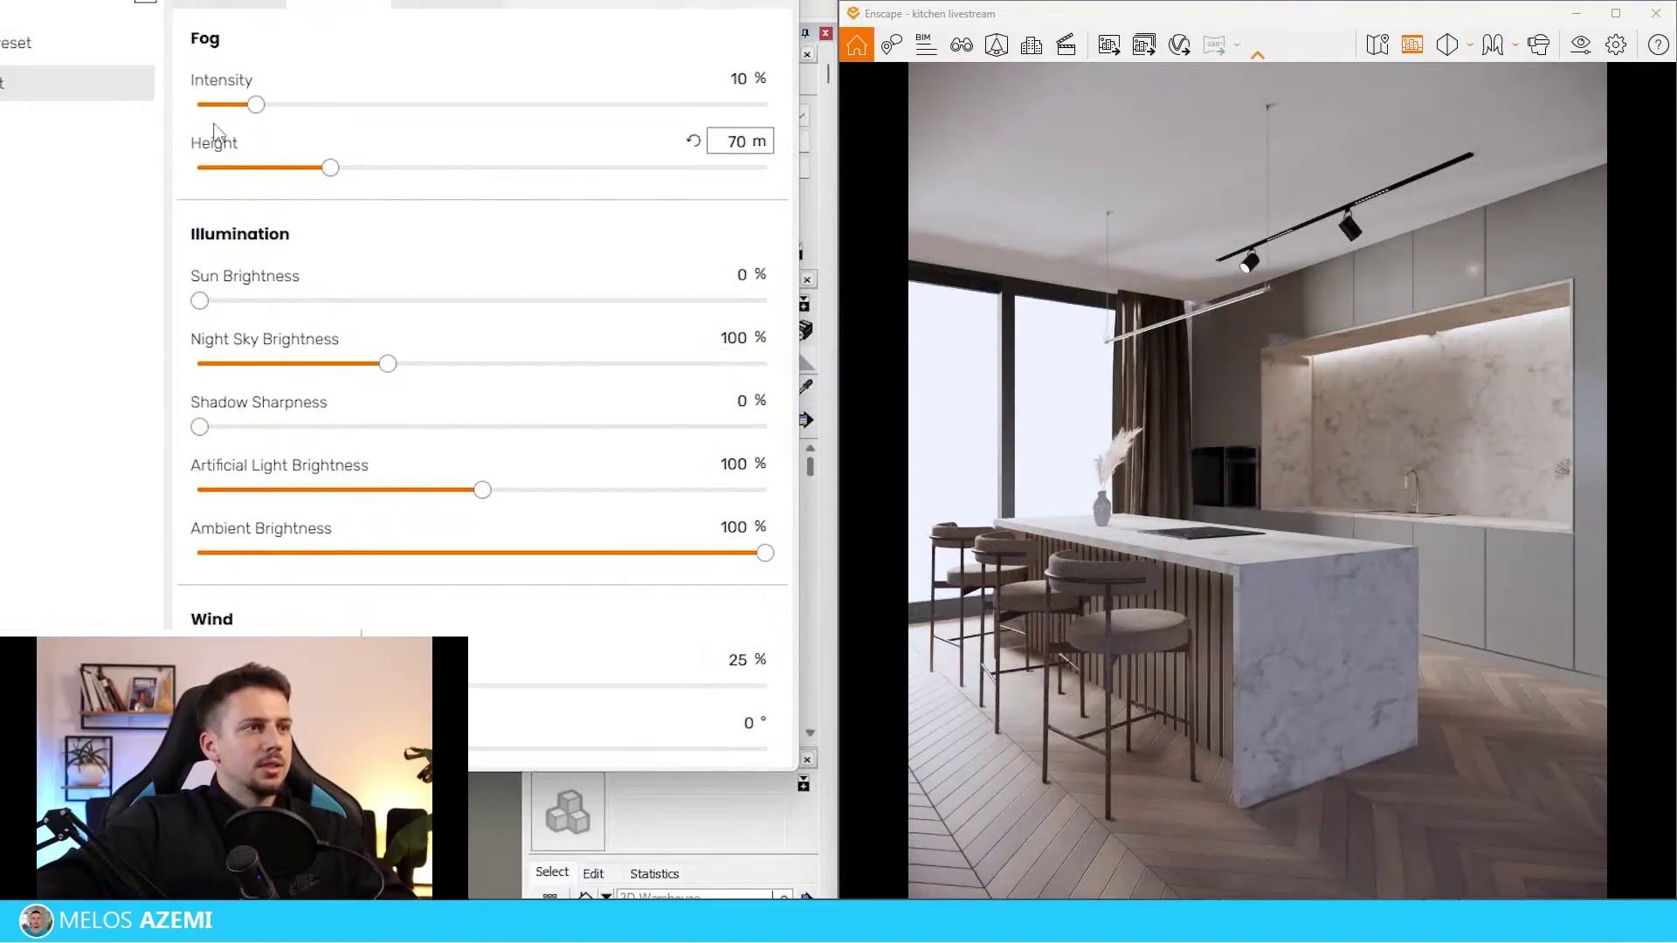
drag(256, 105, 177, 102)
click(454, 2)
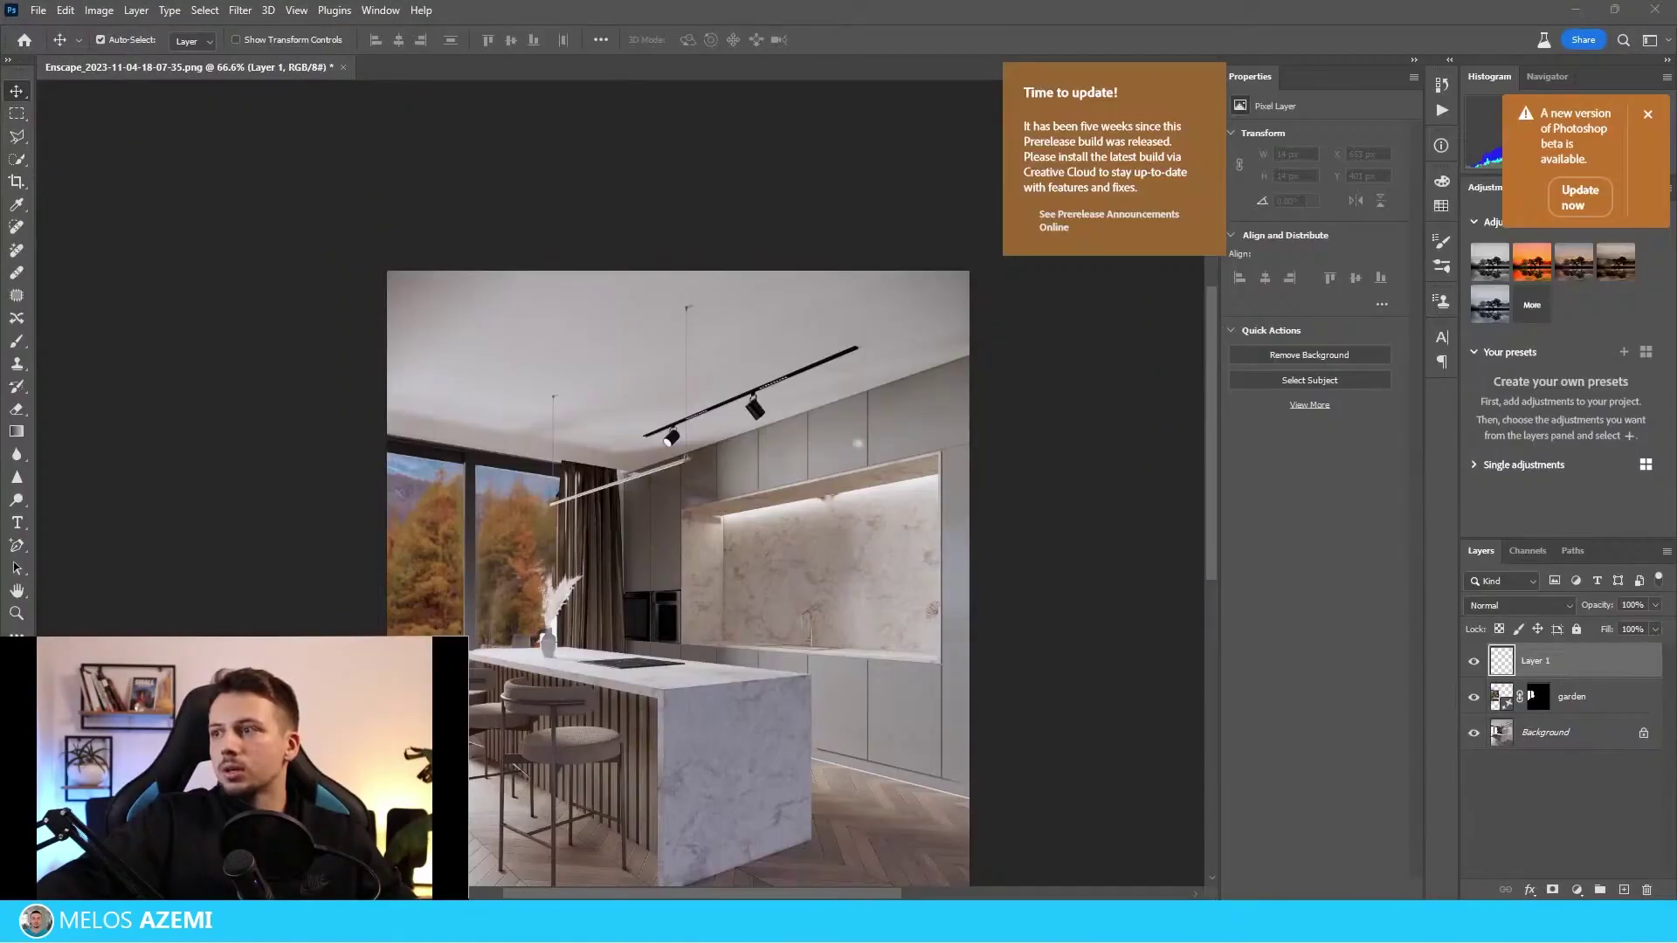
In Photoshop, paste the photo of trees and lawn into the kitchen render and transform it to cover the window area.
key(ctrl+v)
scroll(726, 515, down, 1)
ctrl+scroll(726, 515, down, 1)
alt+scroll(726, 515, up, 2)
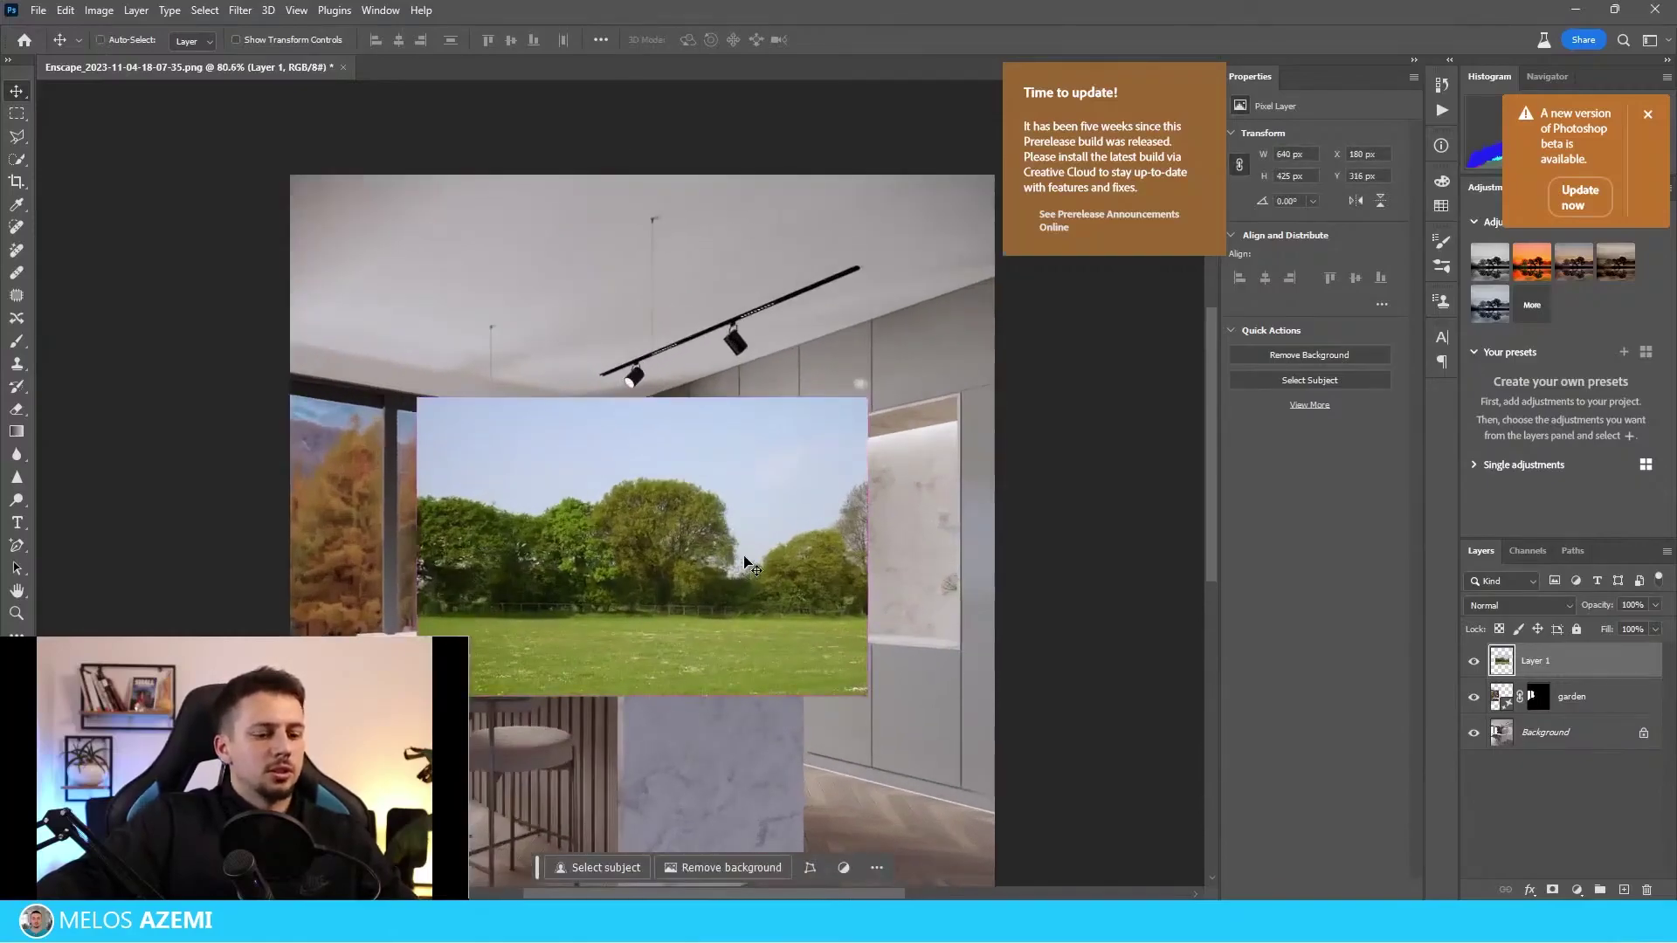
key(ctrl+t)
drag(757, 547, 511, 557)
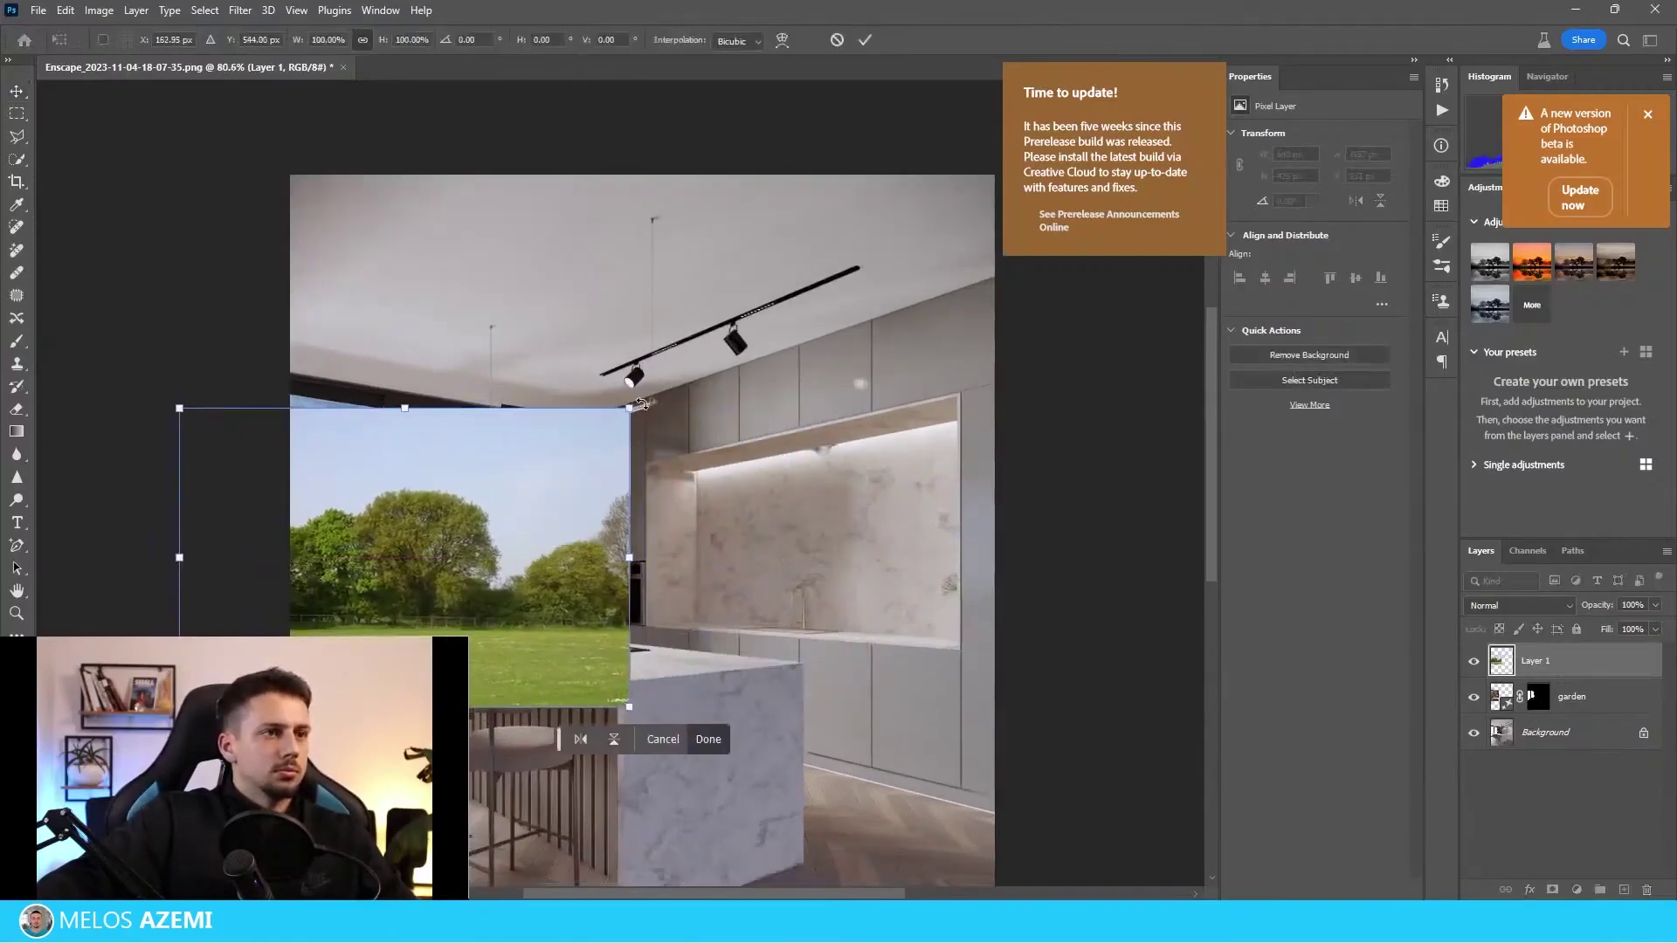
drag(641, 404, 651, 417)
key(ctrl+z)
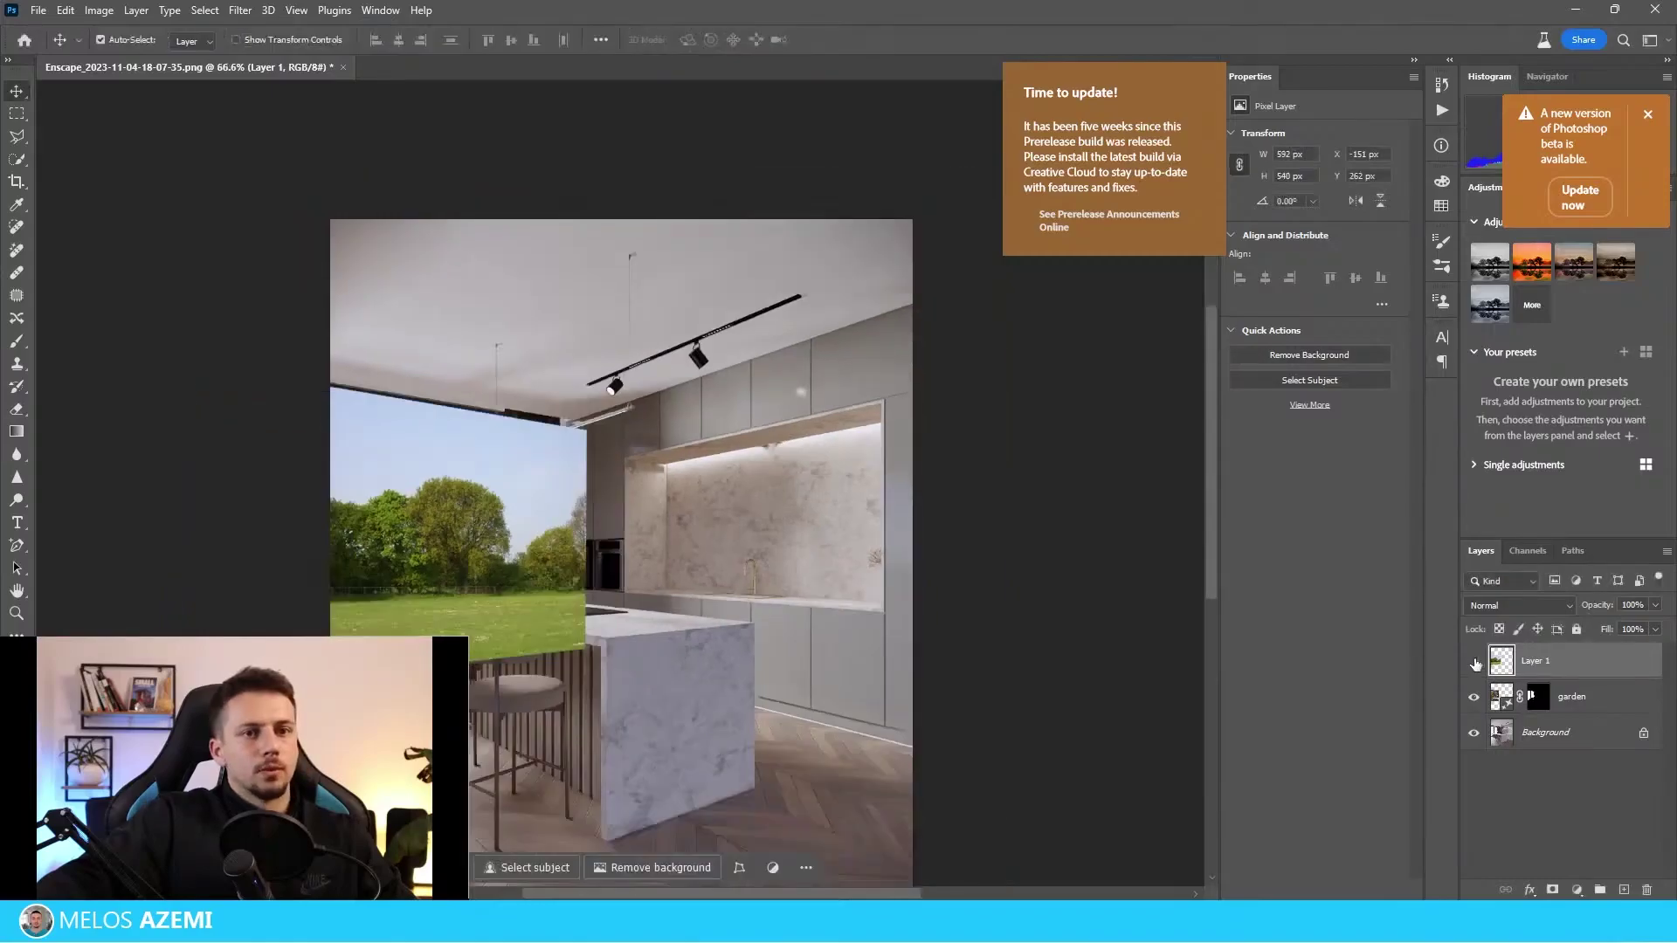
Hide the pasted photo on Layer 1, remove the old garden layer and select the Background layer.
click(1474, 661)
click(1560, 733)
alt+scroll(456, 611, up, 8)
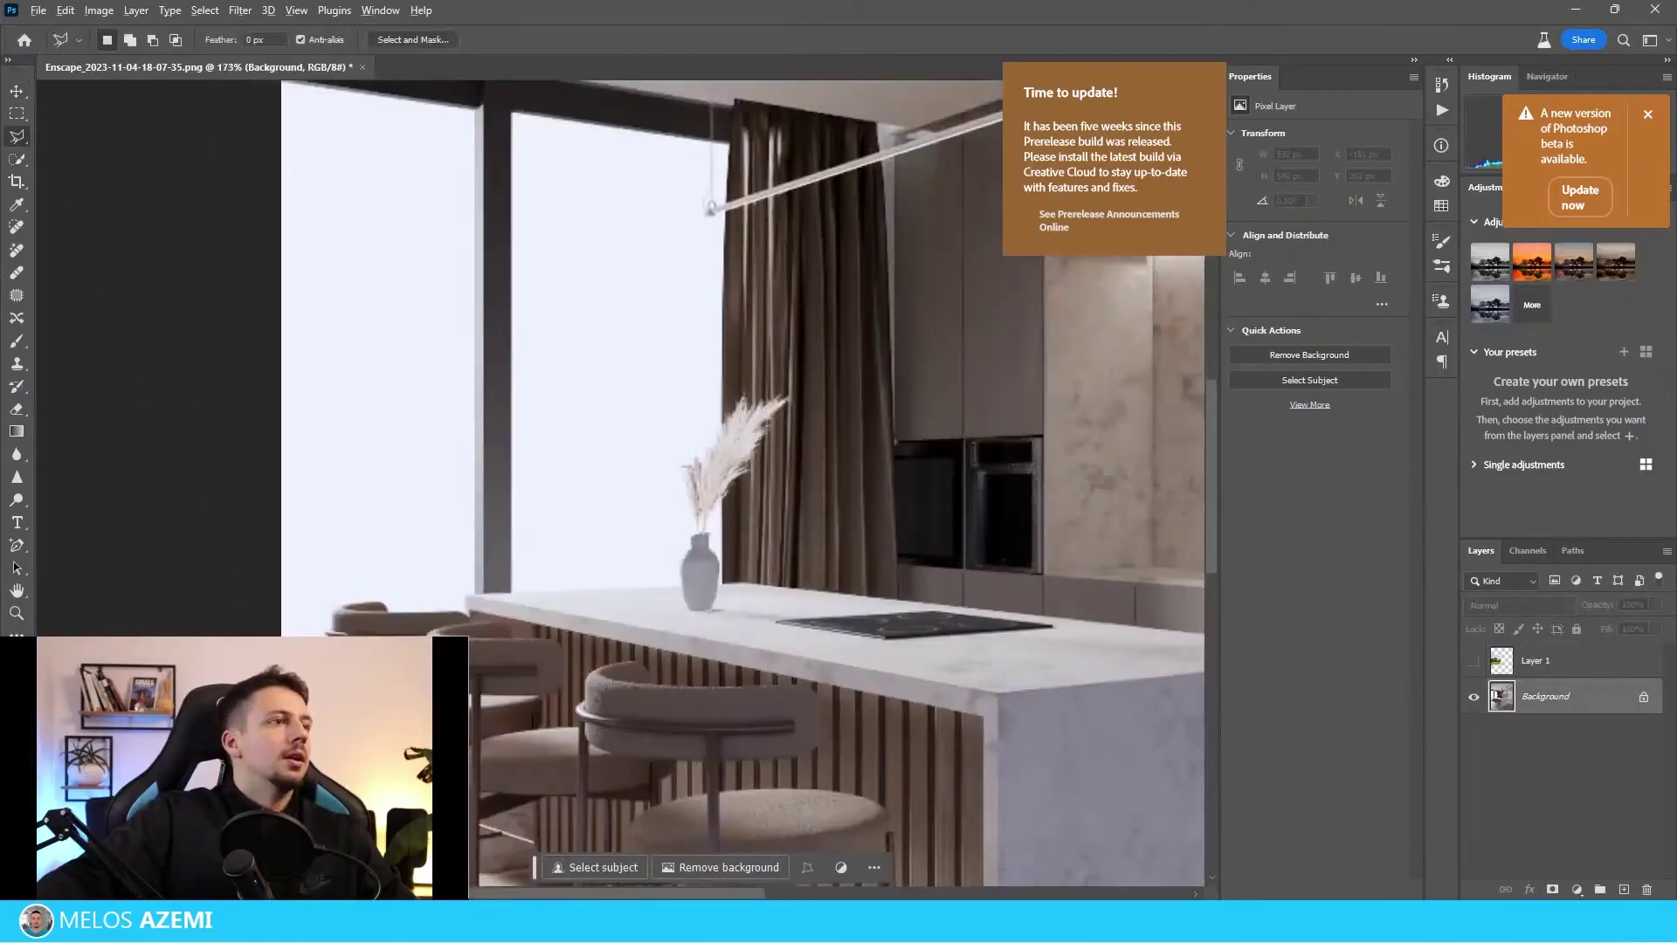
alt+scroll(376, 631, up, 4)
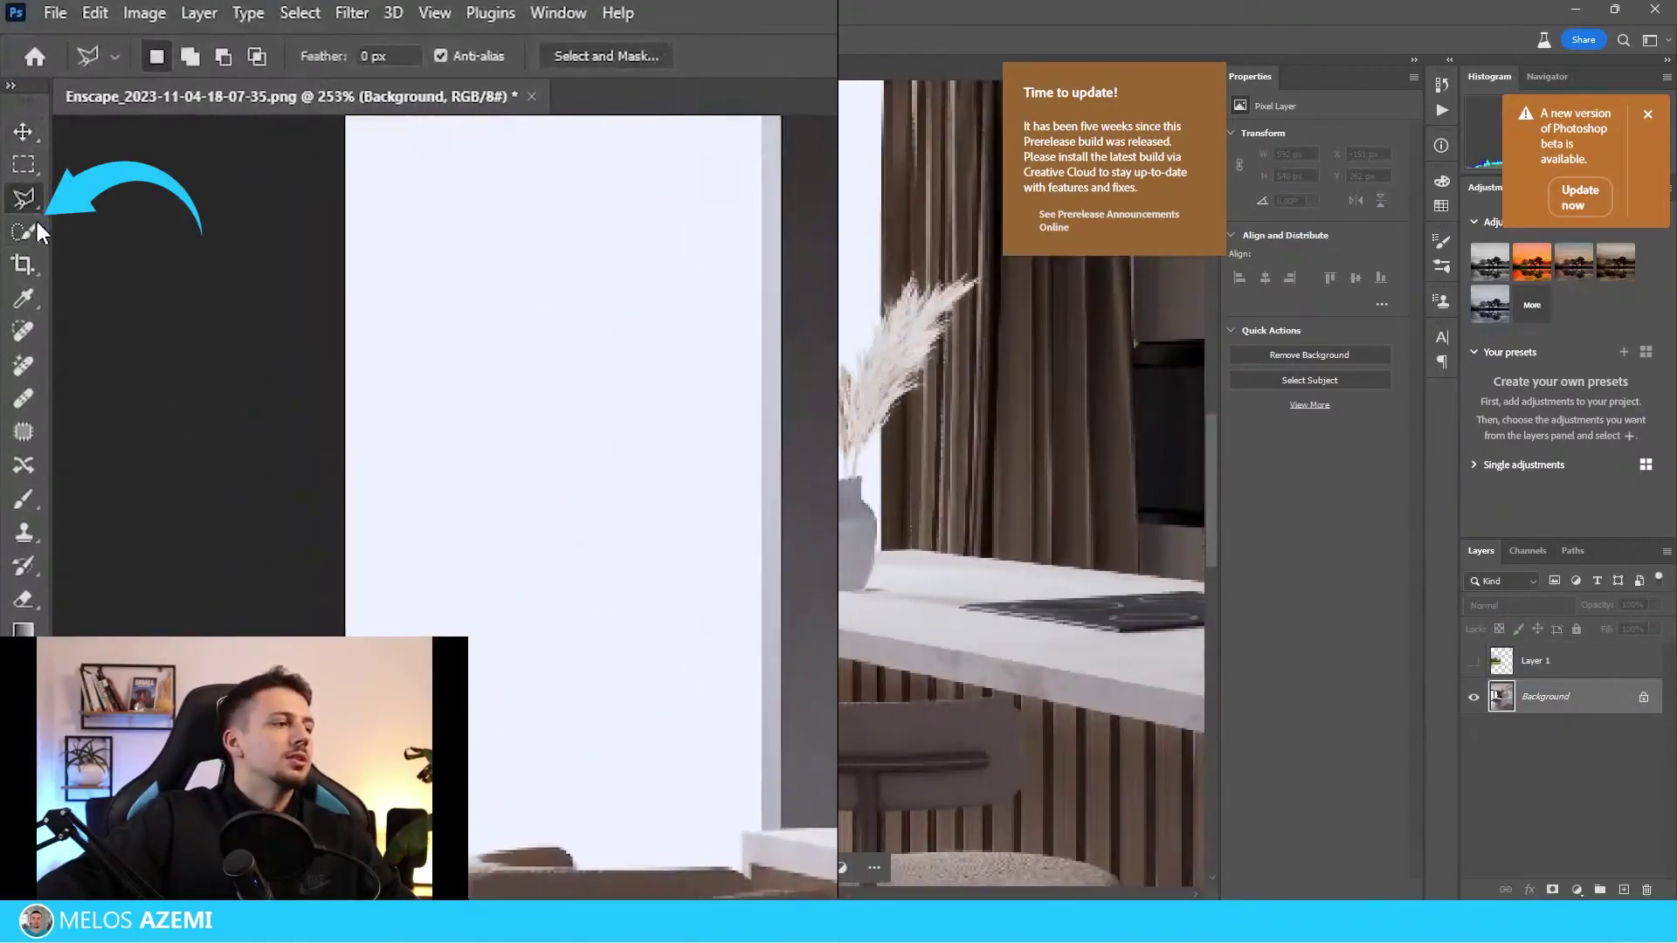
right_click(26, 231)
click(109, 160)
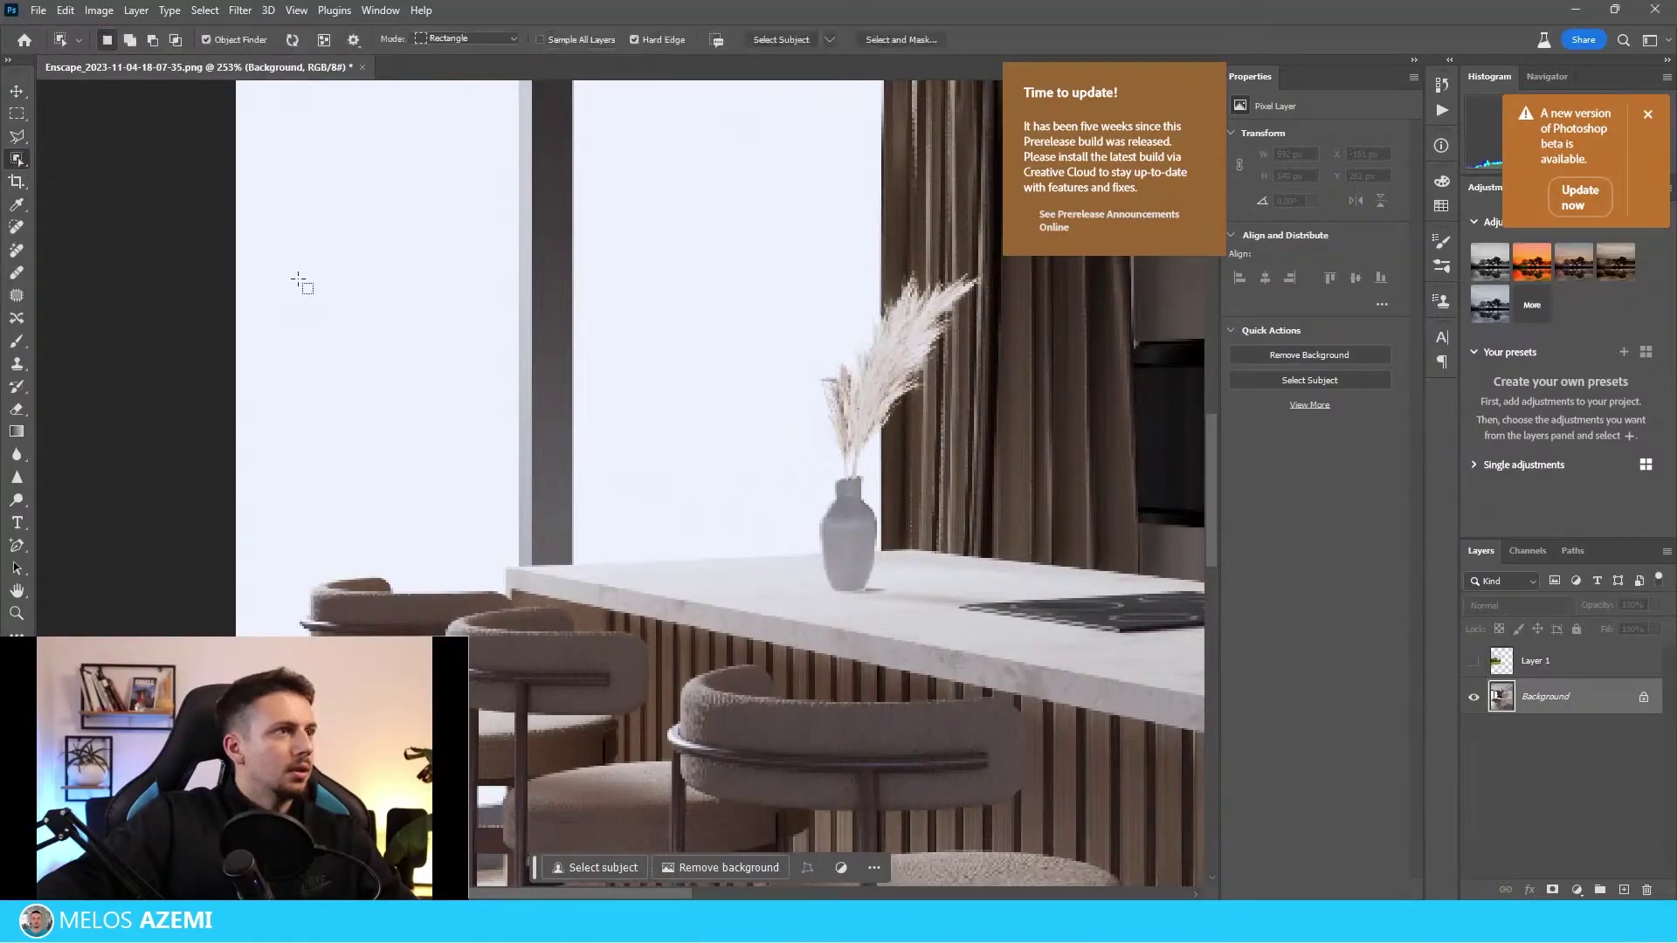
alt+scroll(522, 517, down, 6)
Select a rectangle of about 372 × 586 px around the windows and stools and copy it to a new layer.
click(18, 113)
drag(175, 152, 751, 705)
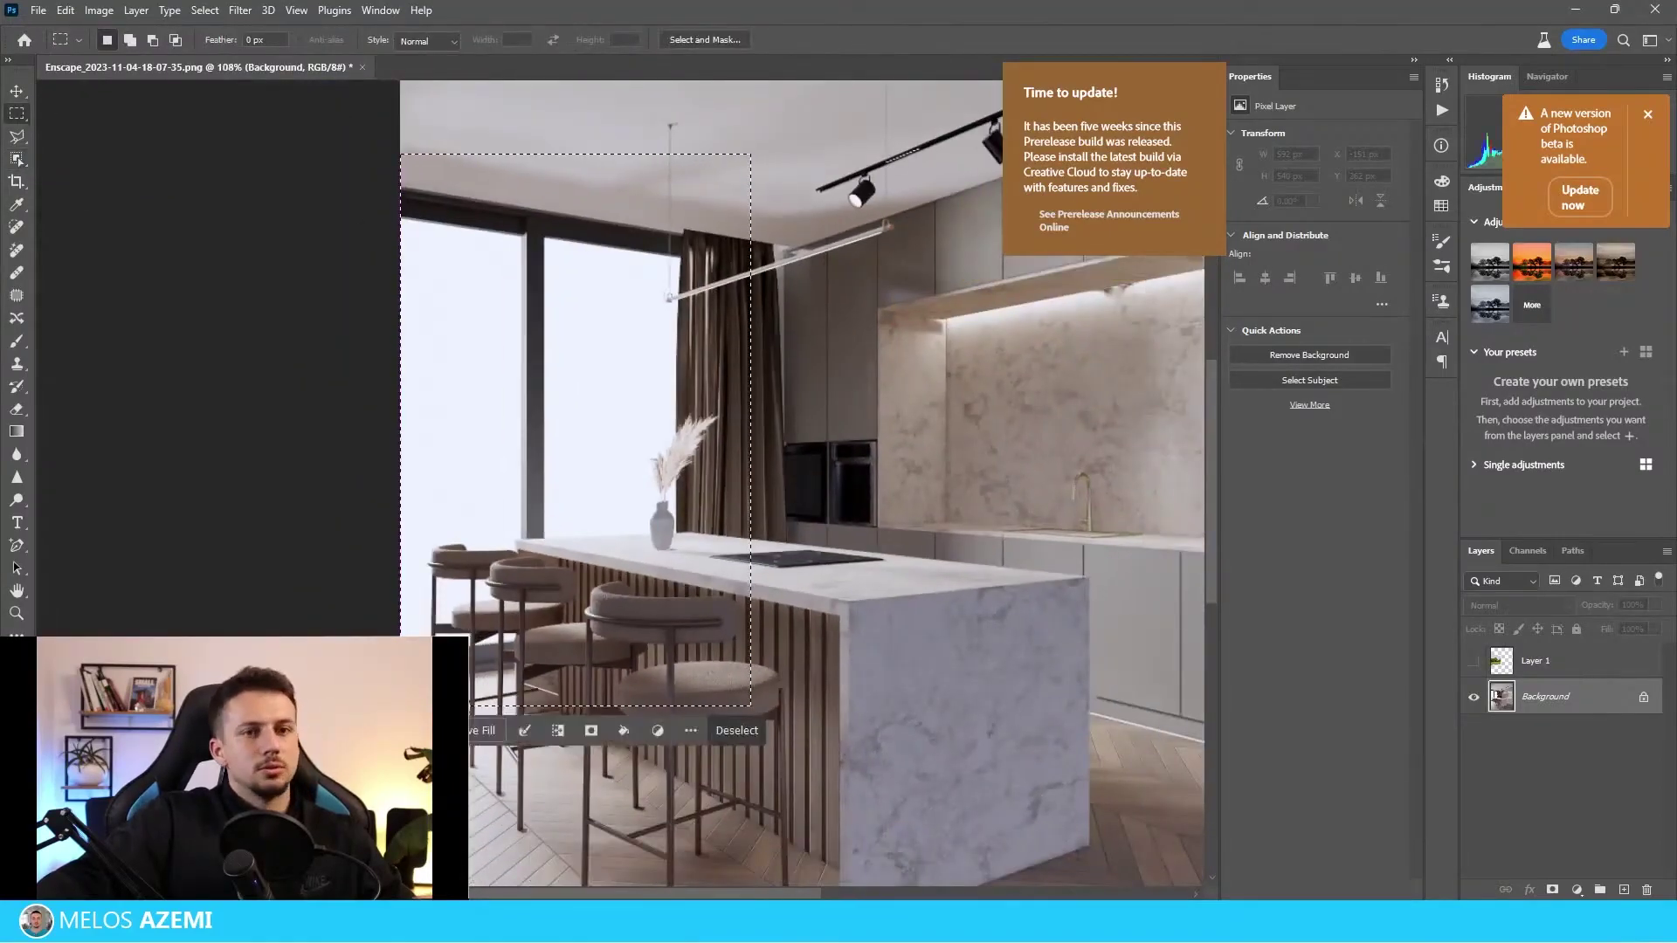
key(ctrl+j)
Select the bright window glass on Layer 2 using Color Range, refine it with the Magic Wand, and hide Layer 2.
alt+scroll(747, 432, up, 4)
click(205, 11)
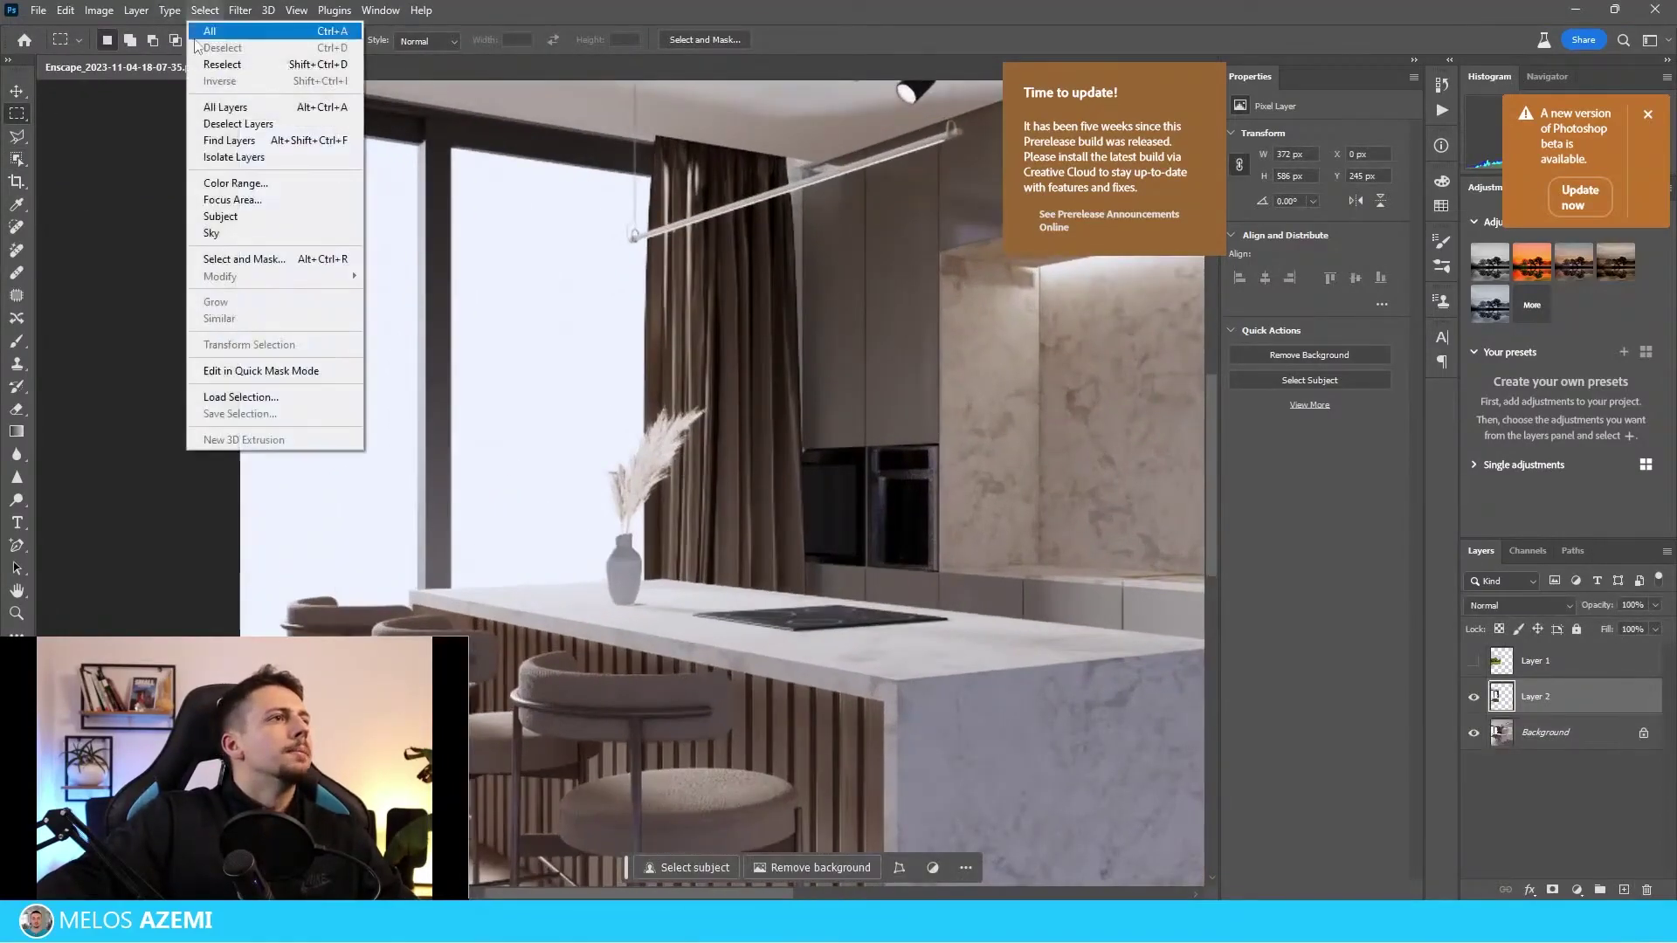
click(244, 183)
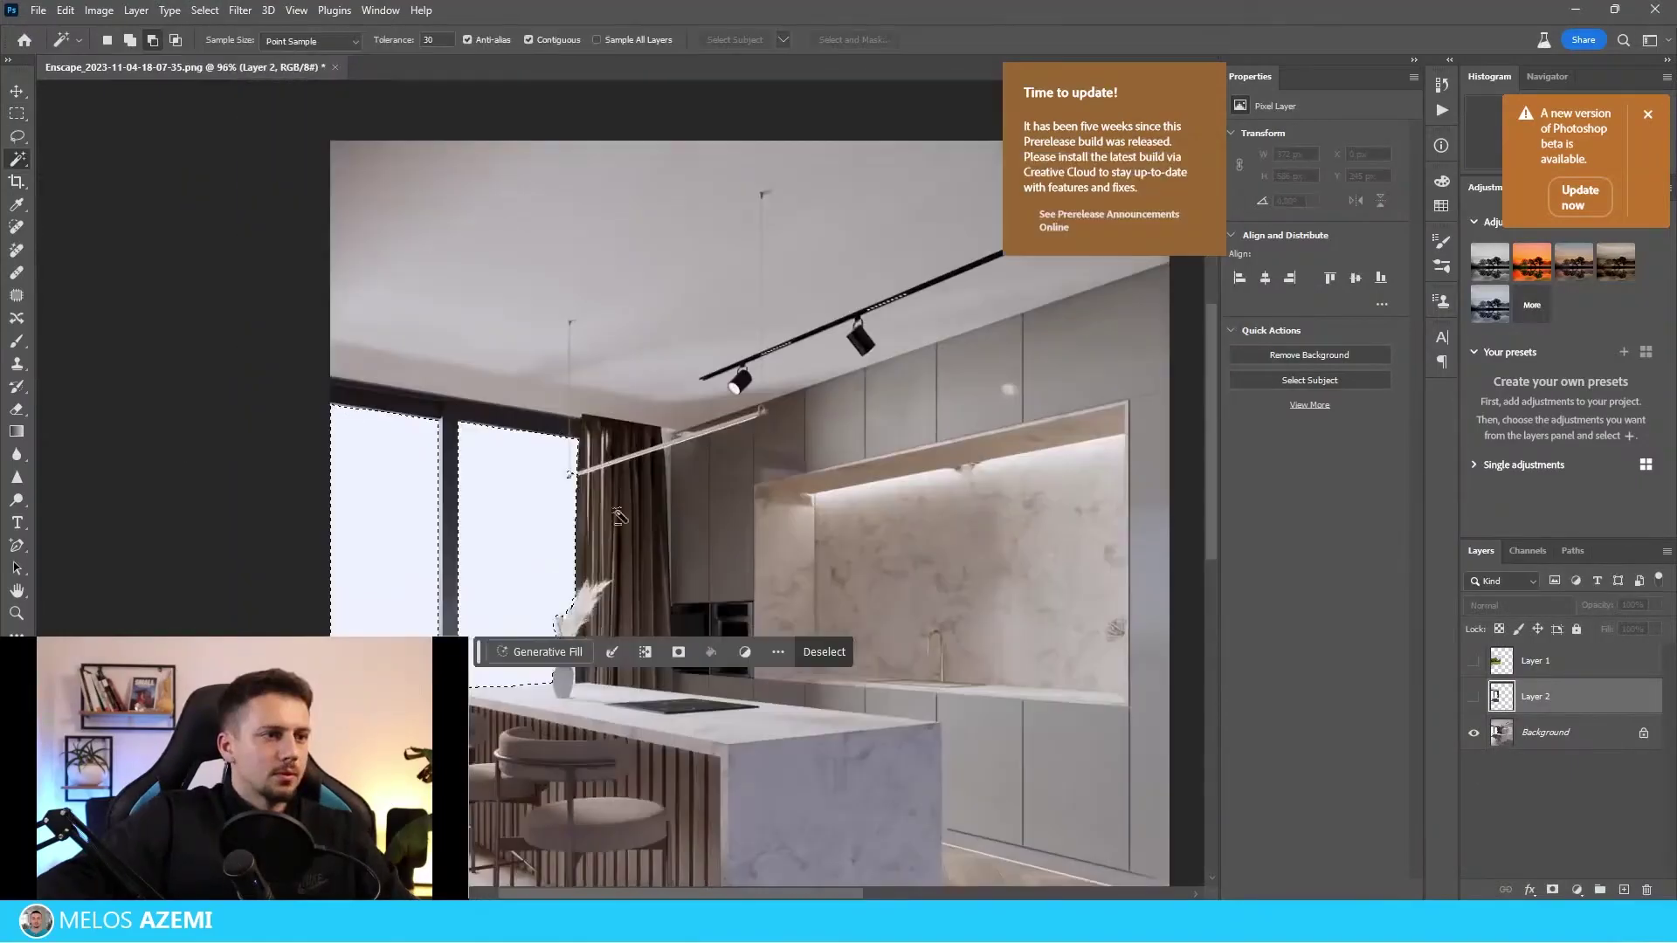
alt+scroll(555, 485, up, 3)
alt+scroll(603, 559, down, 3)
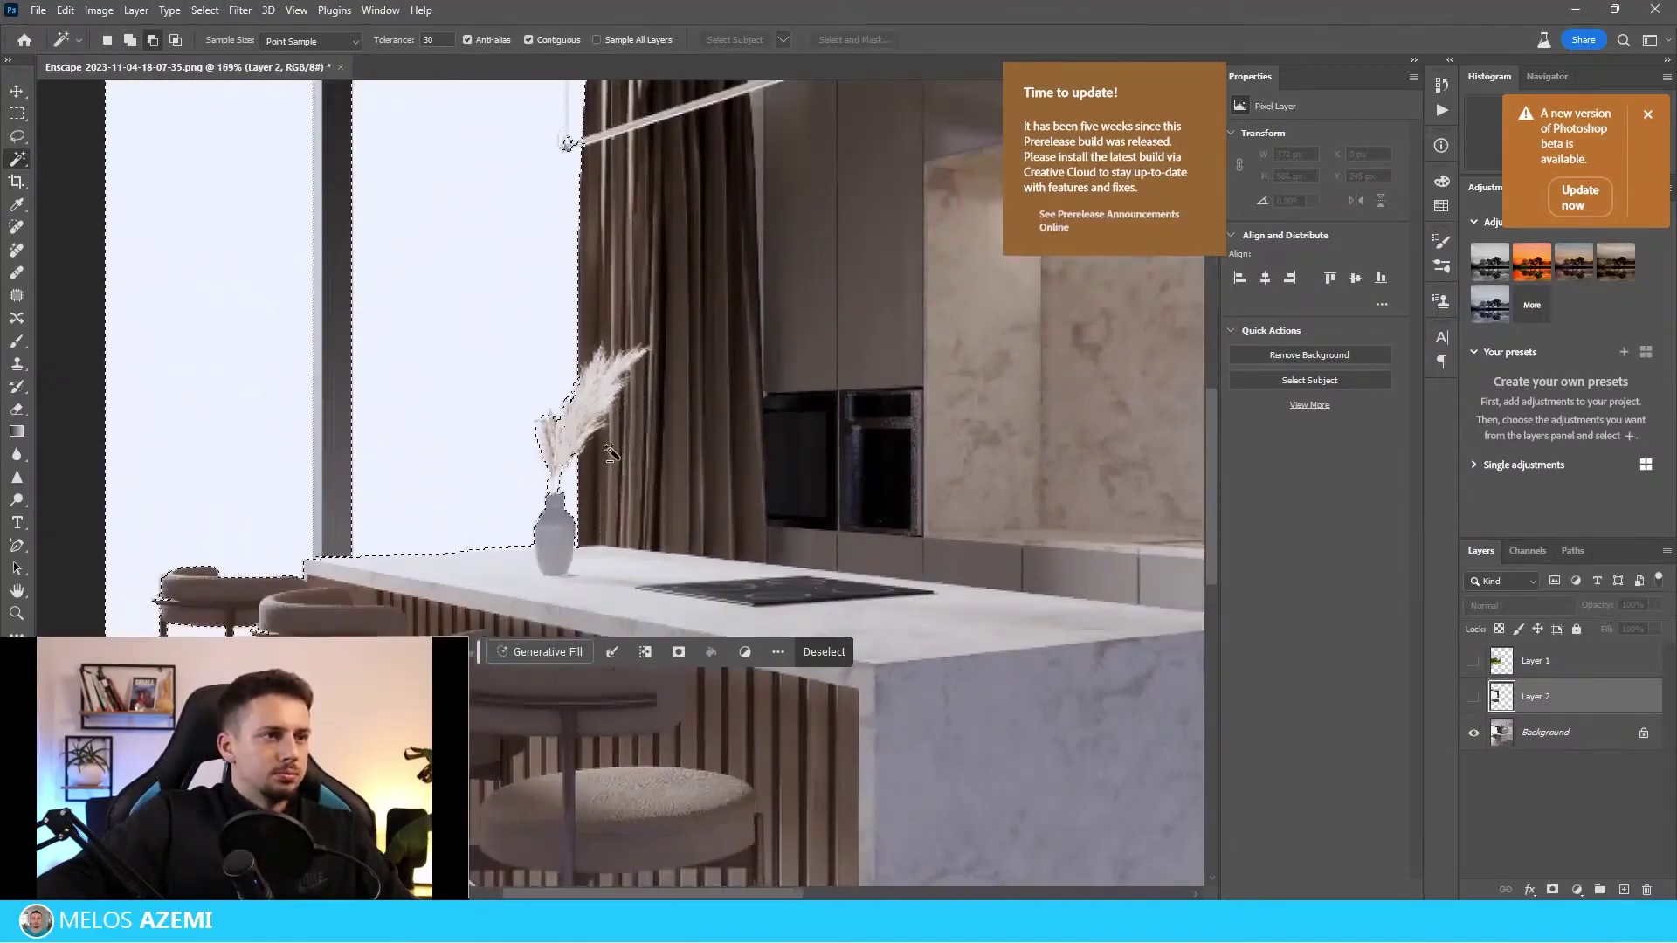
Show the garden photo on Layer 1 and mask it to the selected window panes.
click(1473, 660)
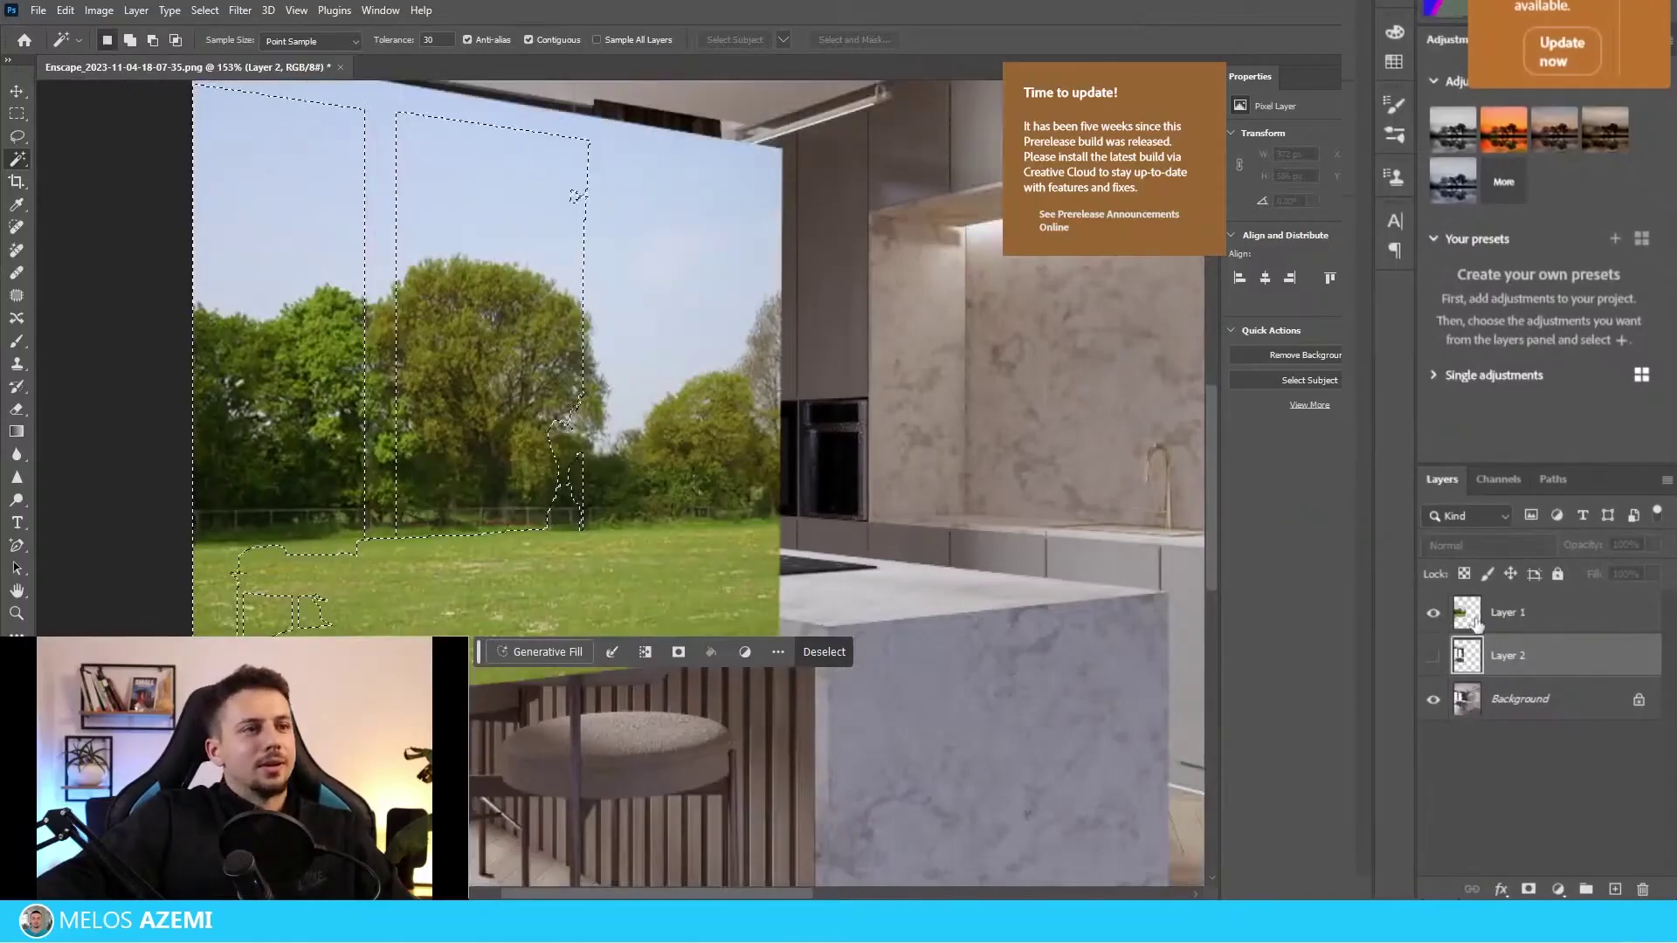
click(1485, 614)
click(1528, 889)
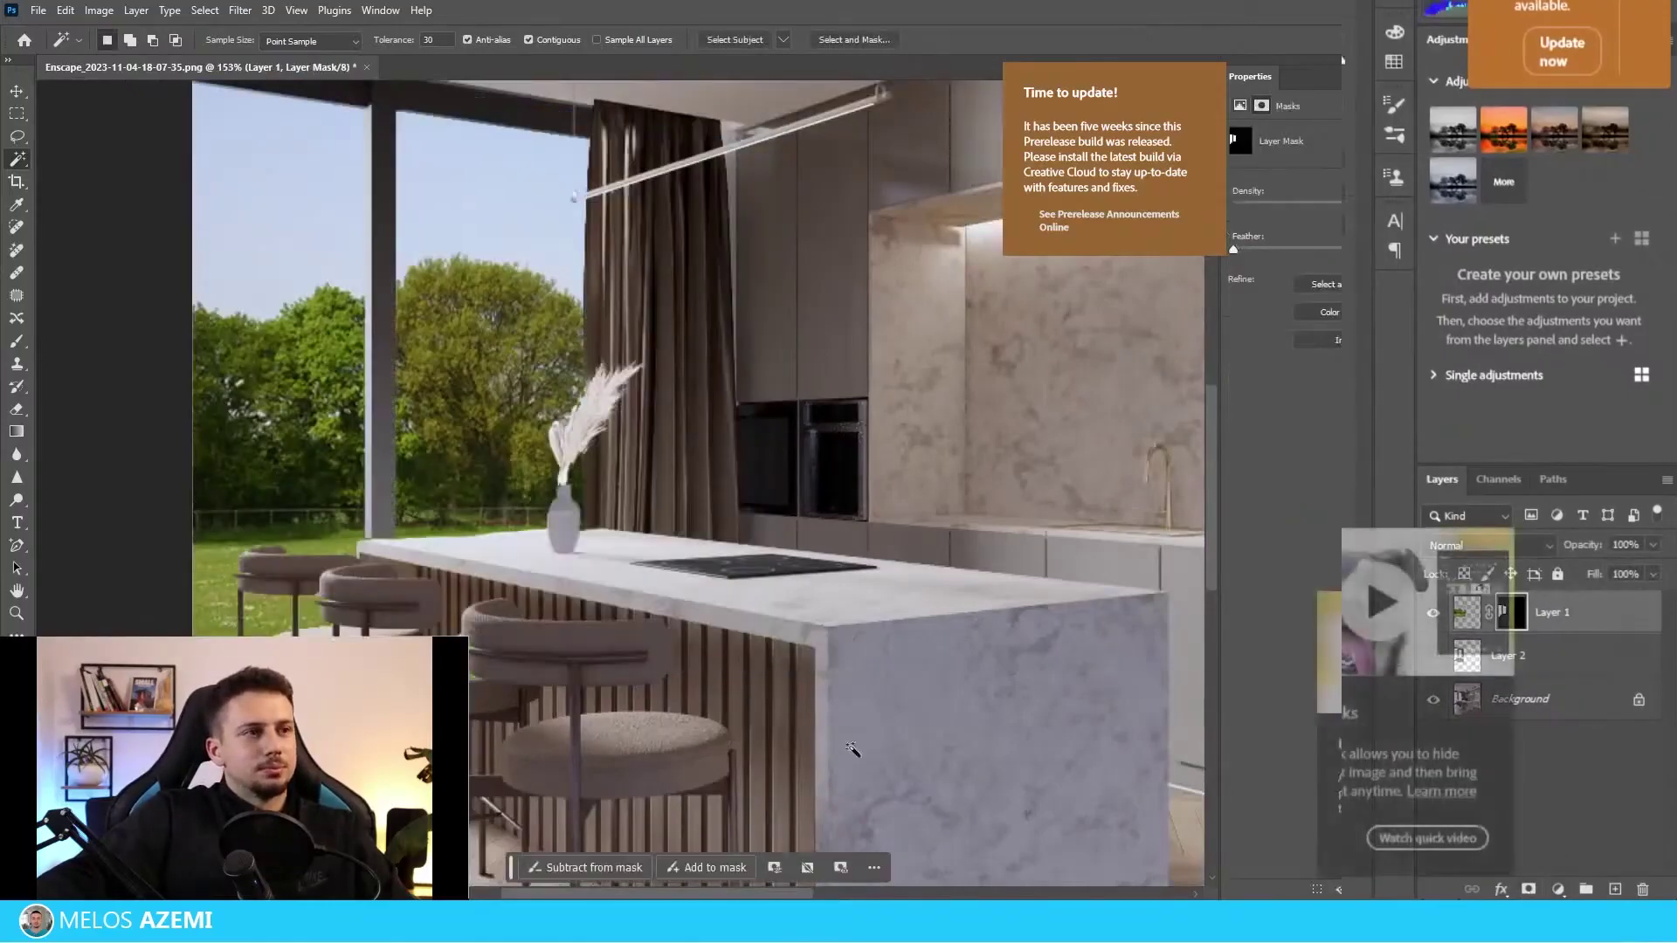
alt+scroll(723, 525, down, 5)
alt+scroll(724, 467, up, 2)
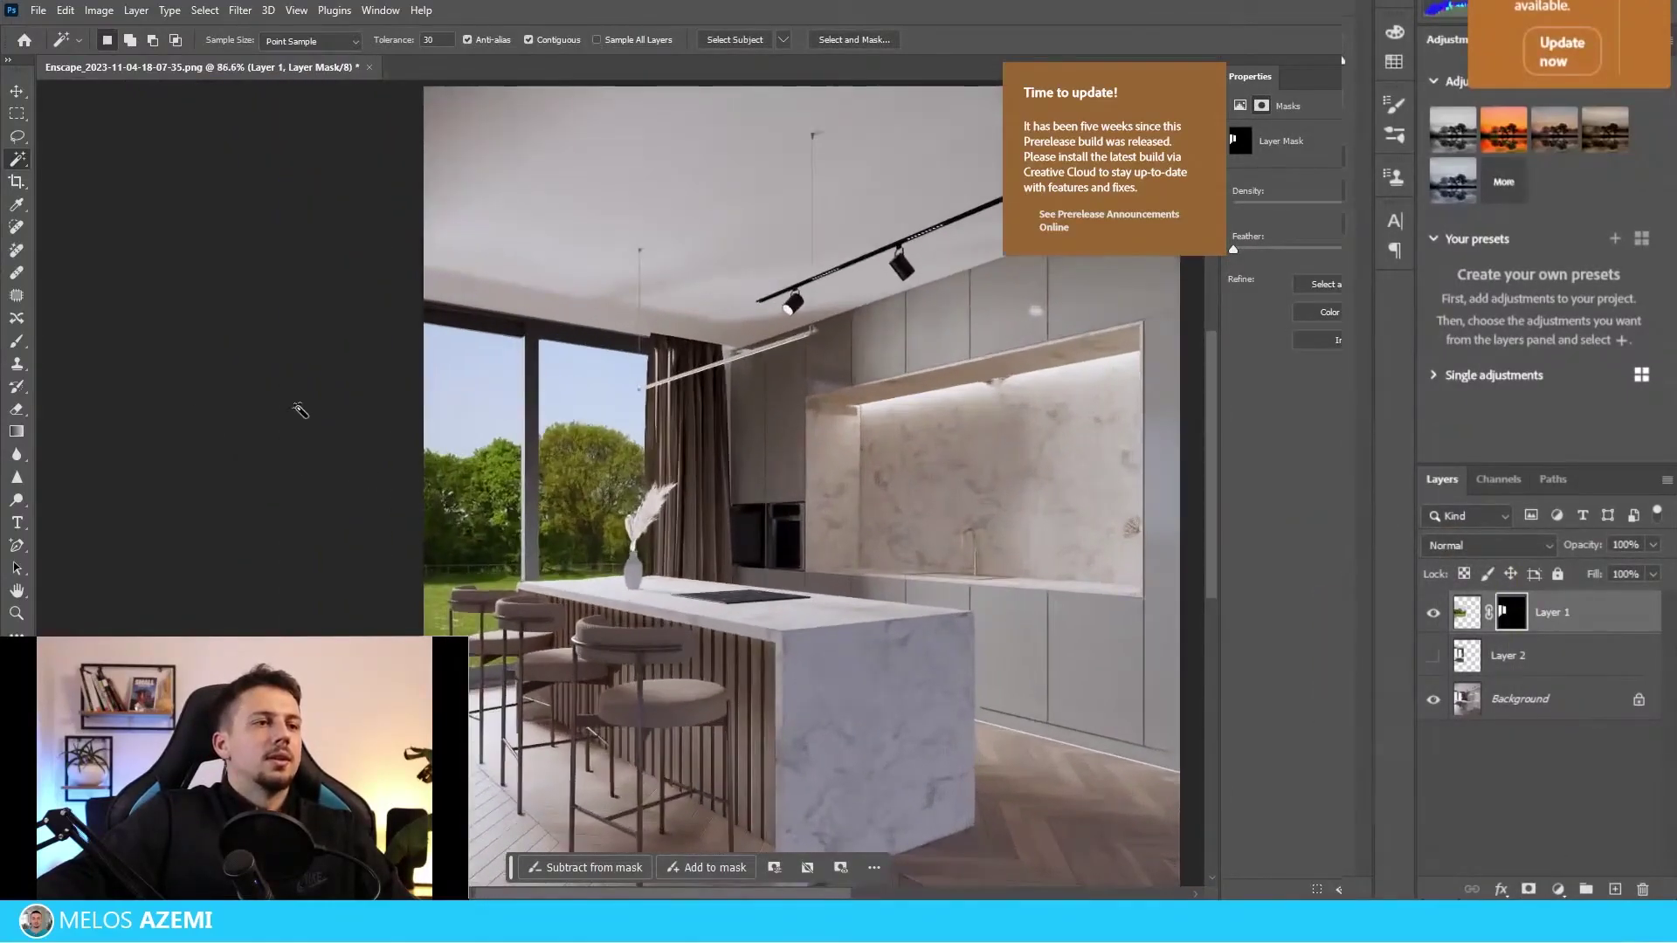
Apply Auto Color, Auto Tone and Auto Contrast to the garden photo on Layer 1, targeting the image rather than its mask.
click(1469, 617)
click(99, 11)
click(137, 117)
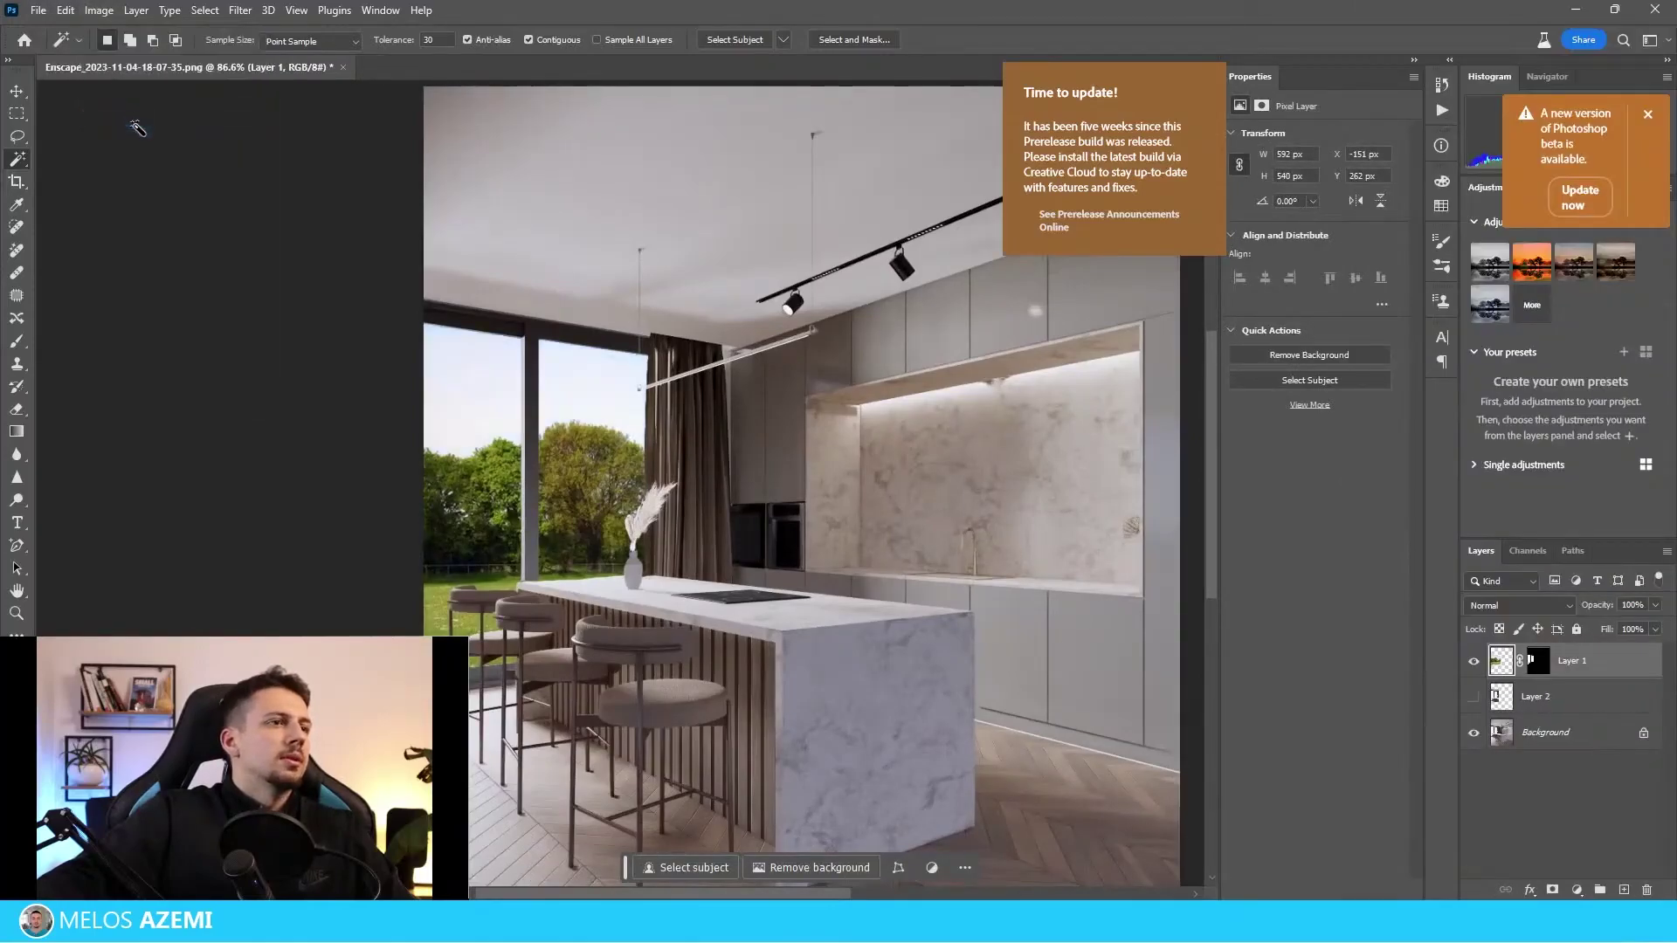
click(93, 11)
click(83, 27)
click(97, 13)
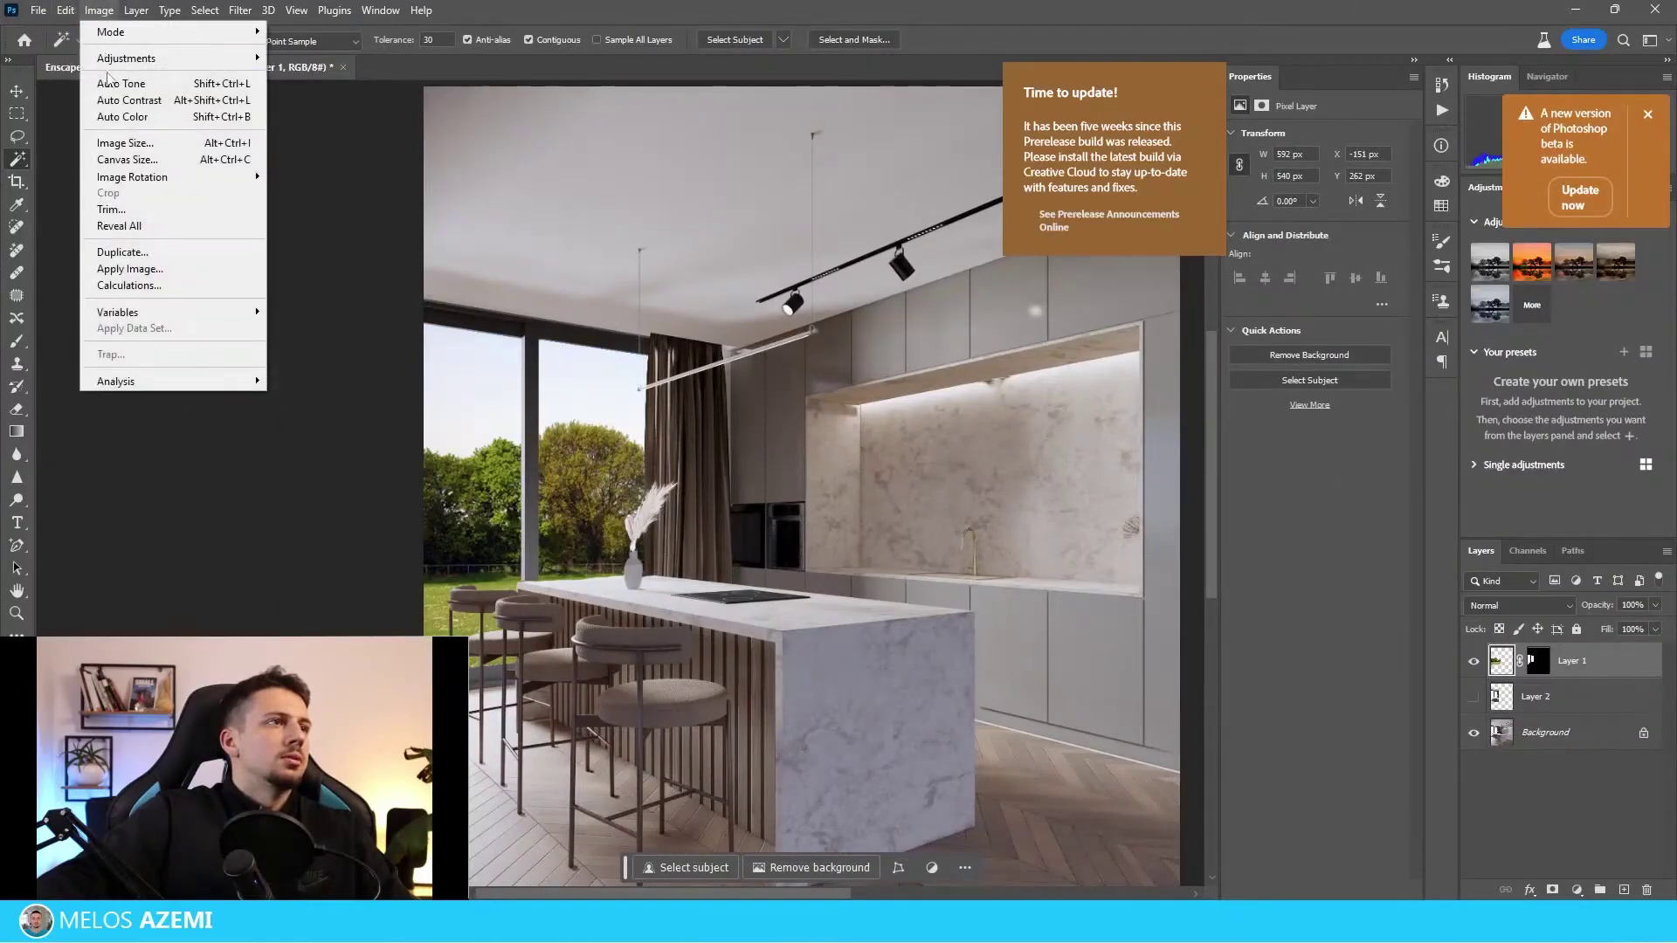
click(111, 83)
click(114, 10)
click(122, 102)
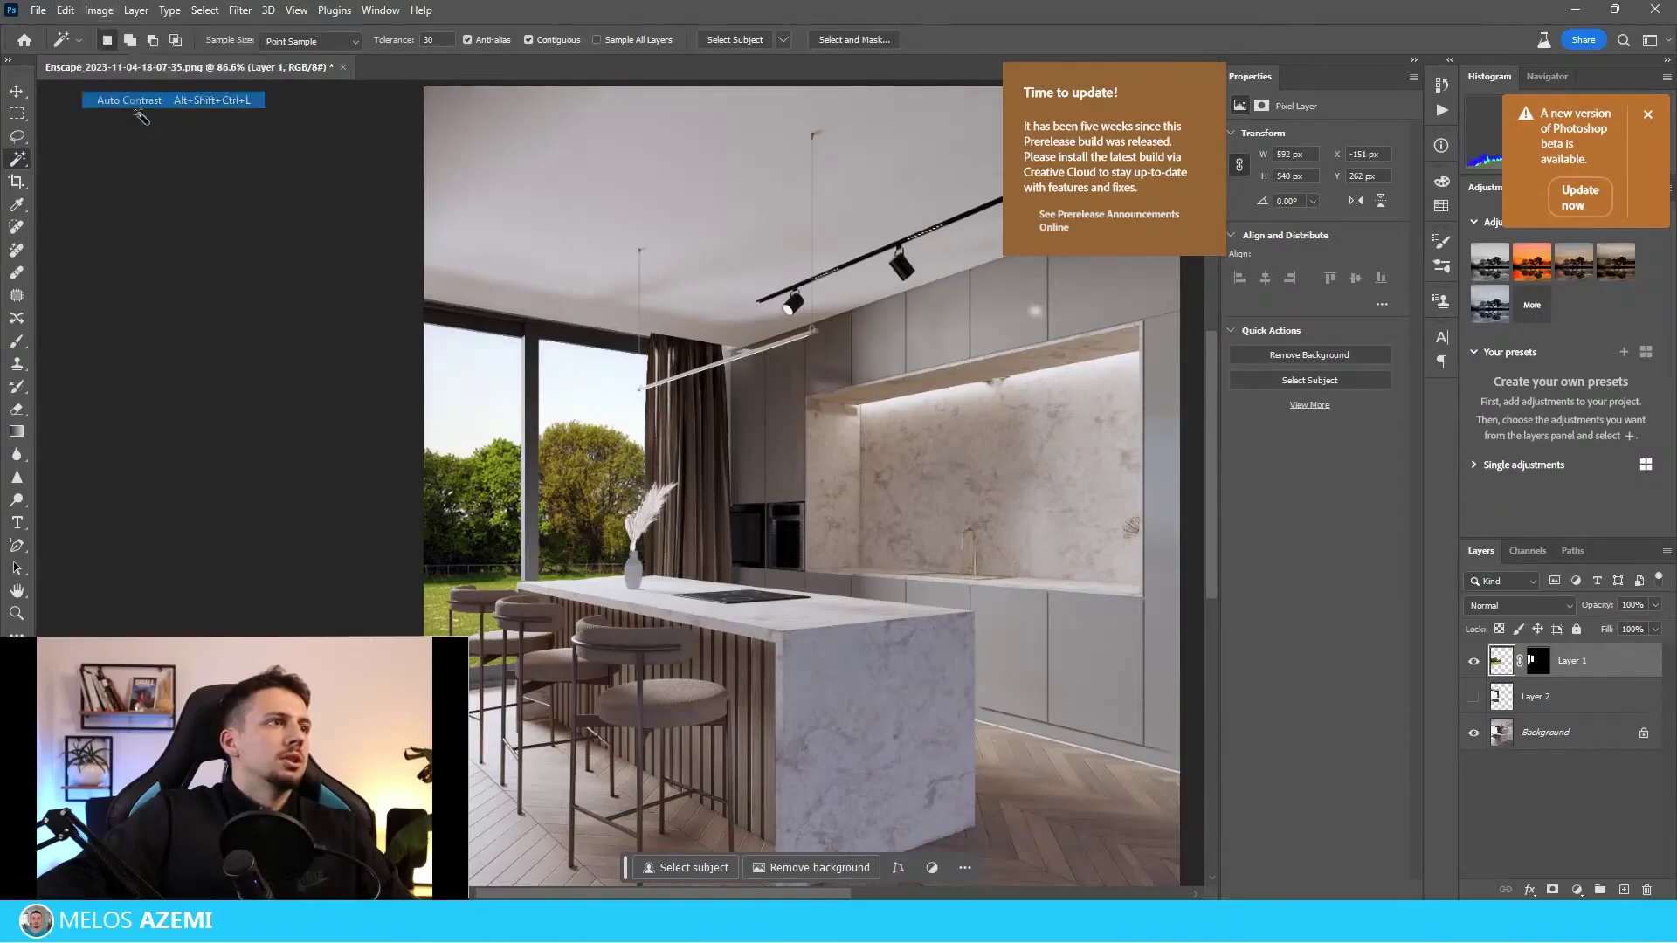
Add Hue/Saturation and Vibrance adjustment layers above Layer 1 and clip both to the garden photo.
alt+scroll(407, 267, down, 2)
alt+scroll(590, 480, up, 2)
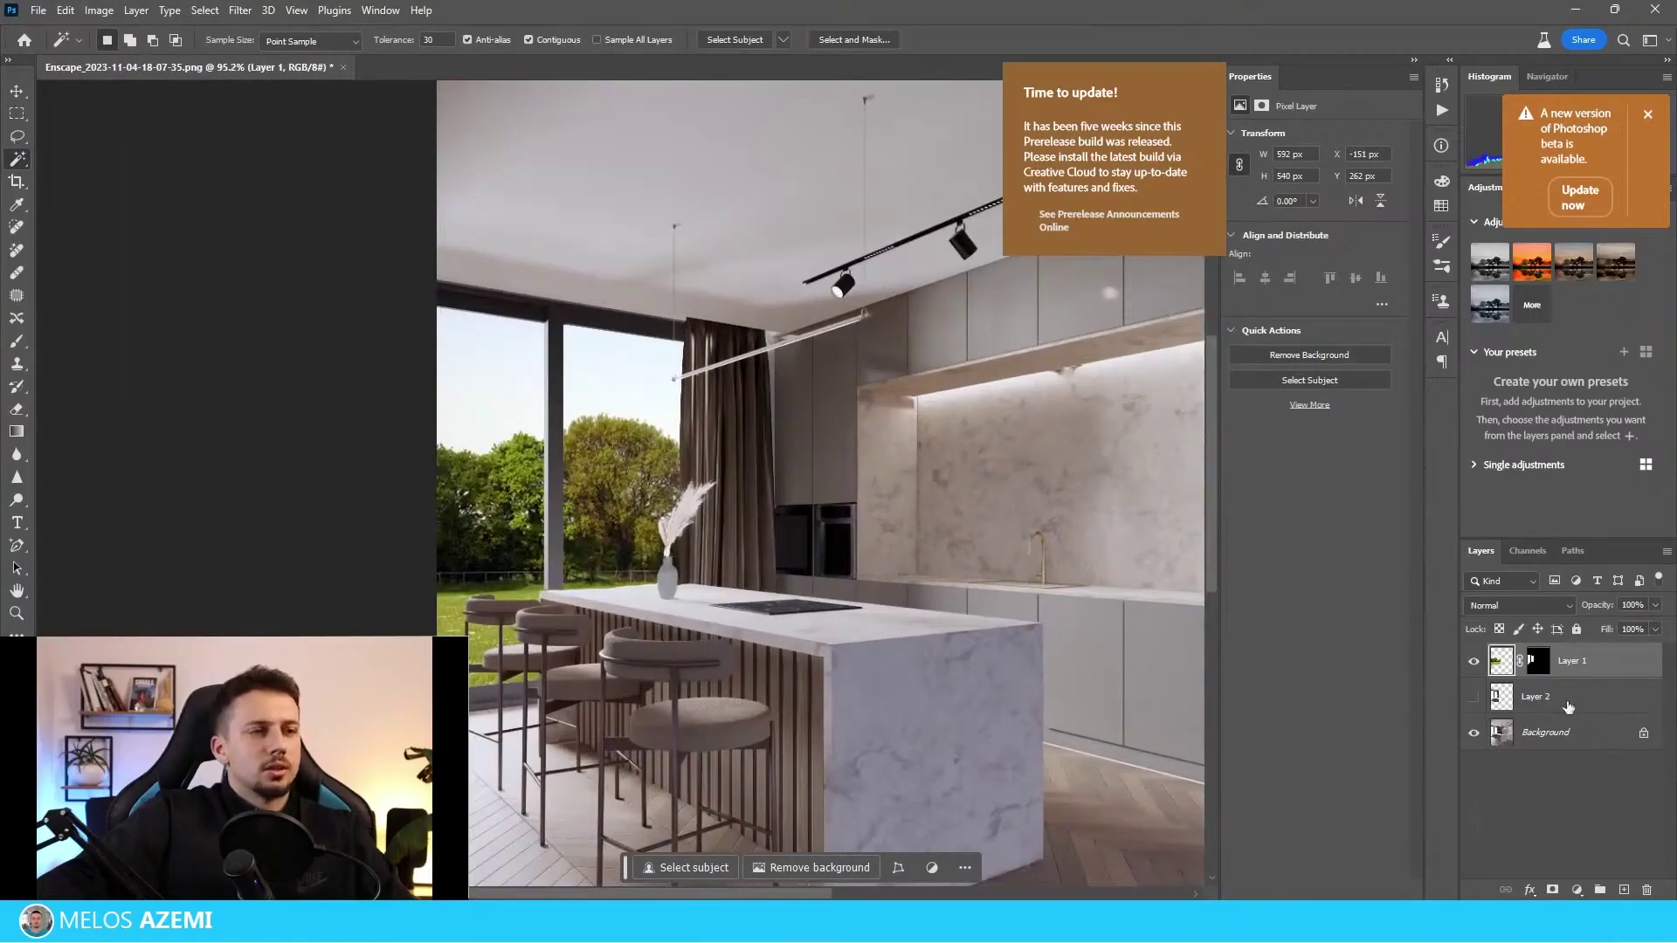
alt+scroll(670, 528, down, 2)
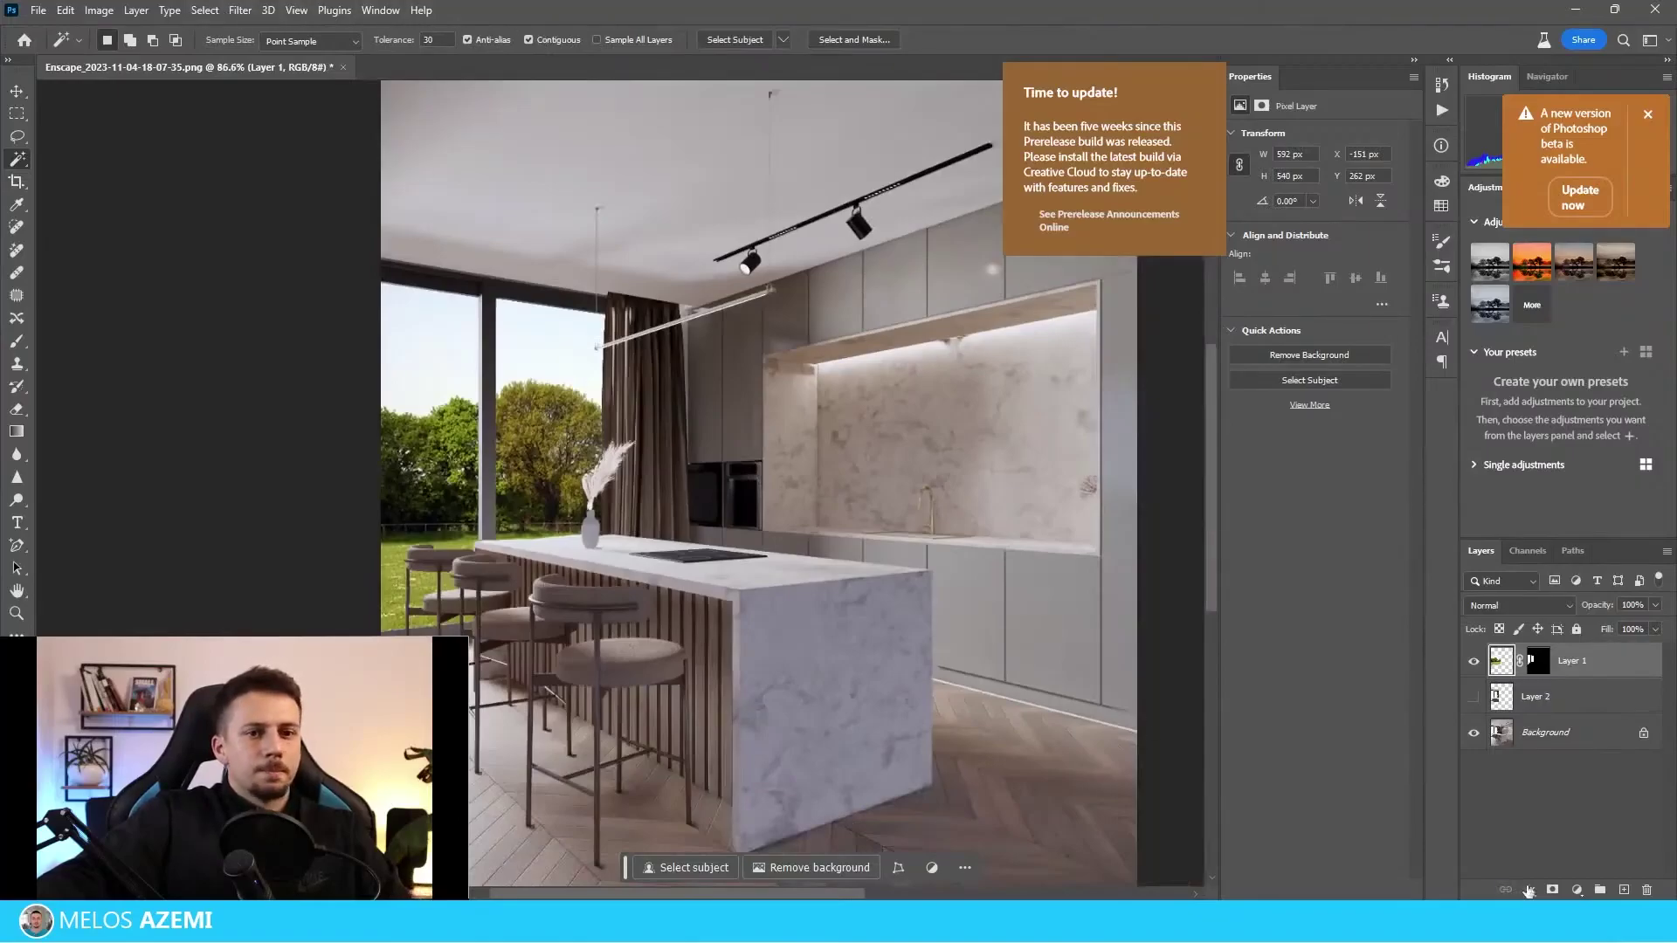
click(1576, 889)
click(1603, 728)
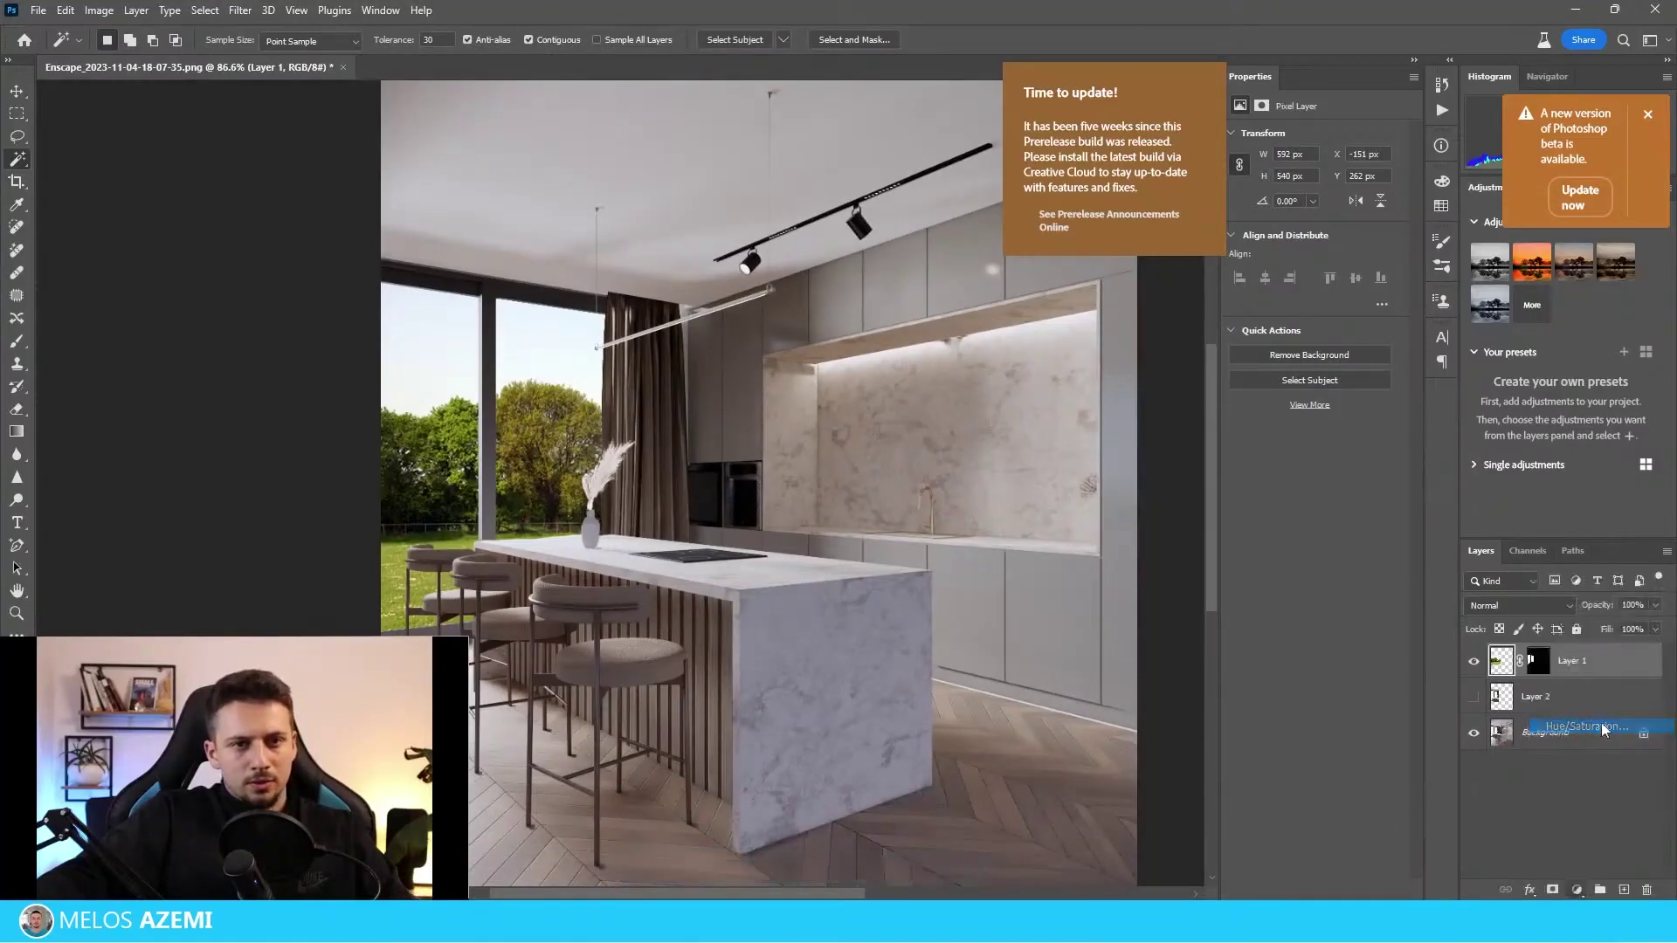
click(1576, 889)
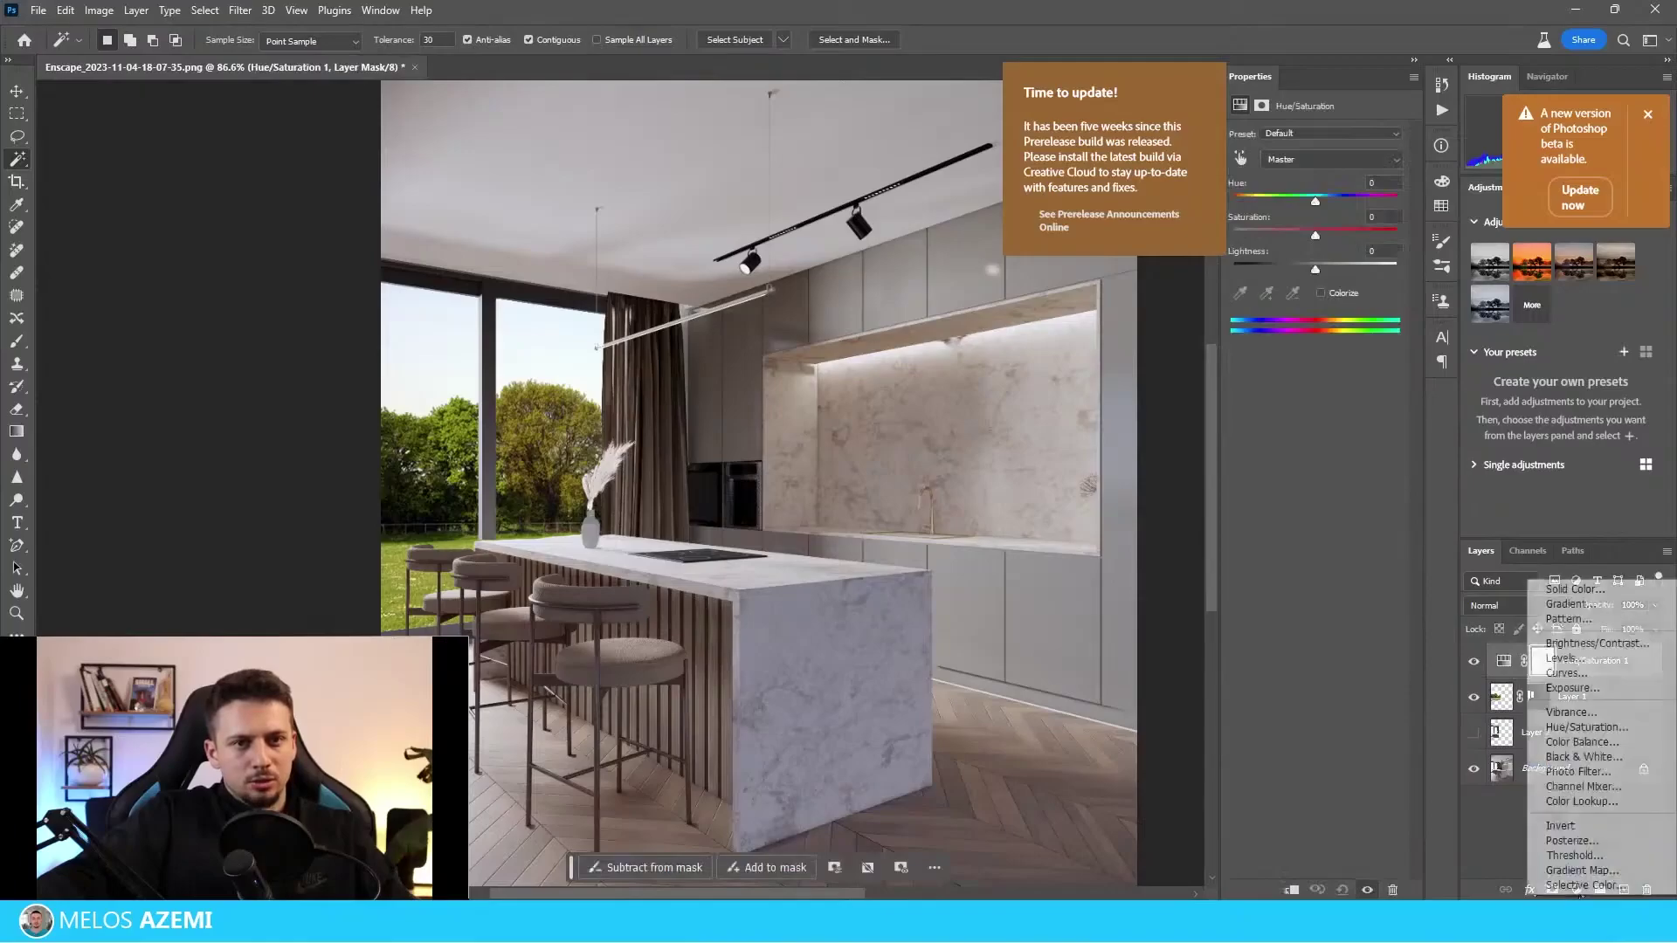
click(1591, 714)
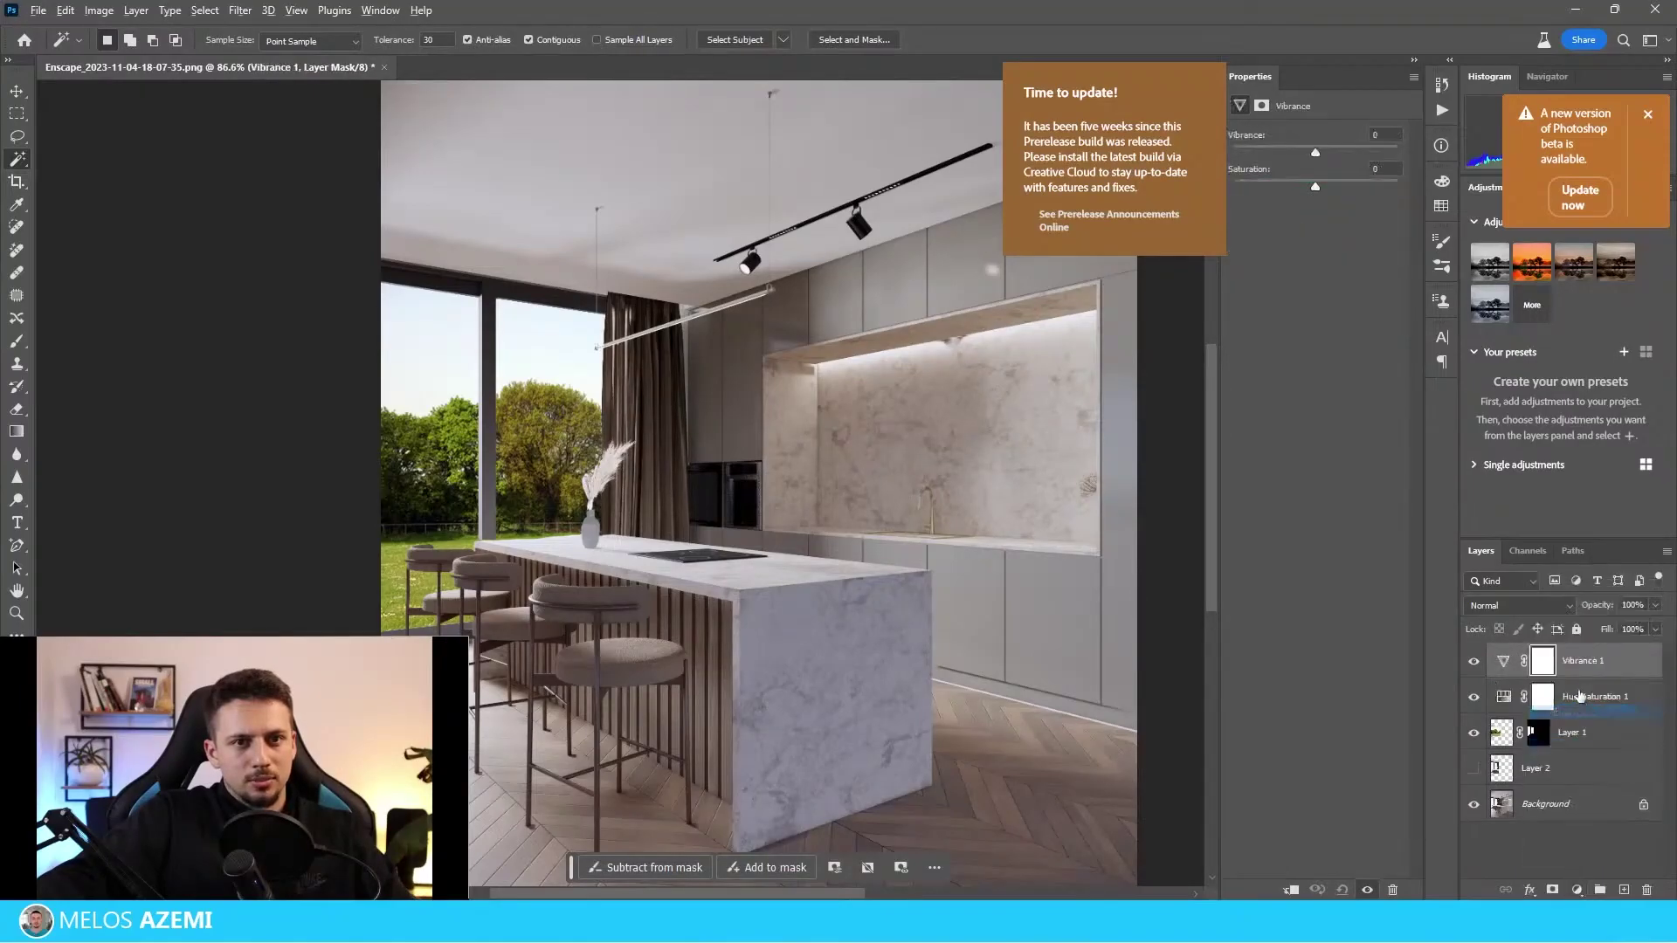
alt+click(1581, 678)
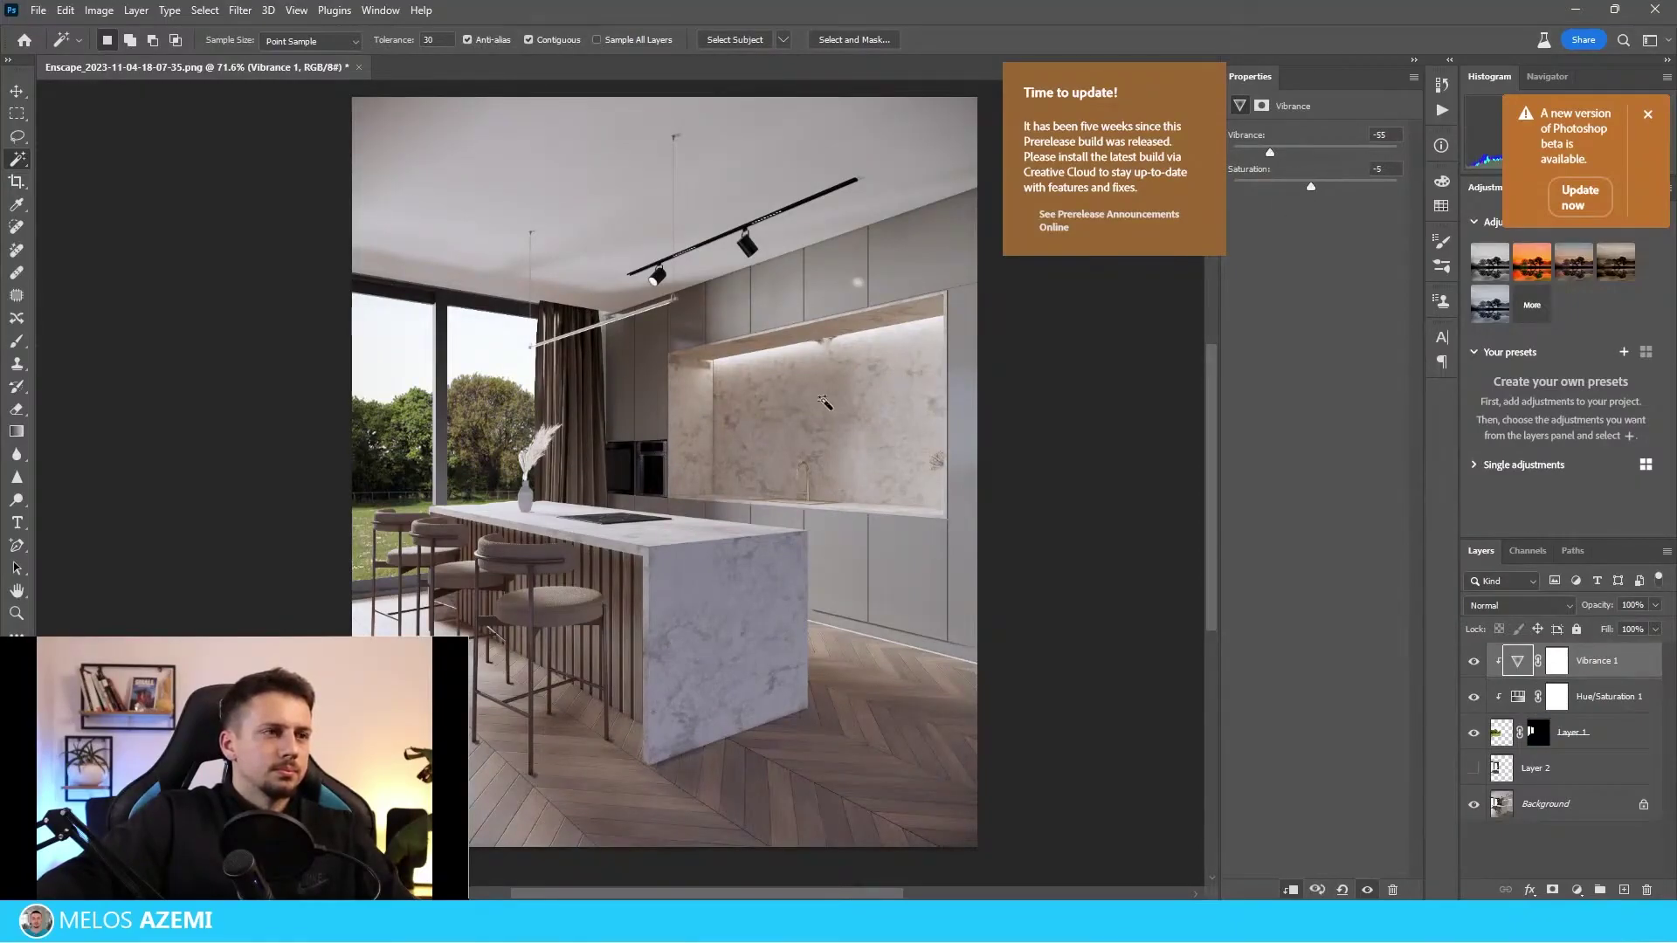
Set vibrance to -65 and saturation to -5 for the garden photo in the clipped Vibrance adjustment layer.
alt+scroll(569, 363, down, 5)
alt+scroll(519, 348, up, 8)
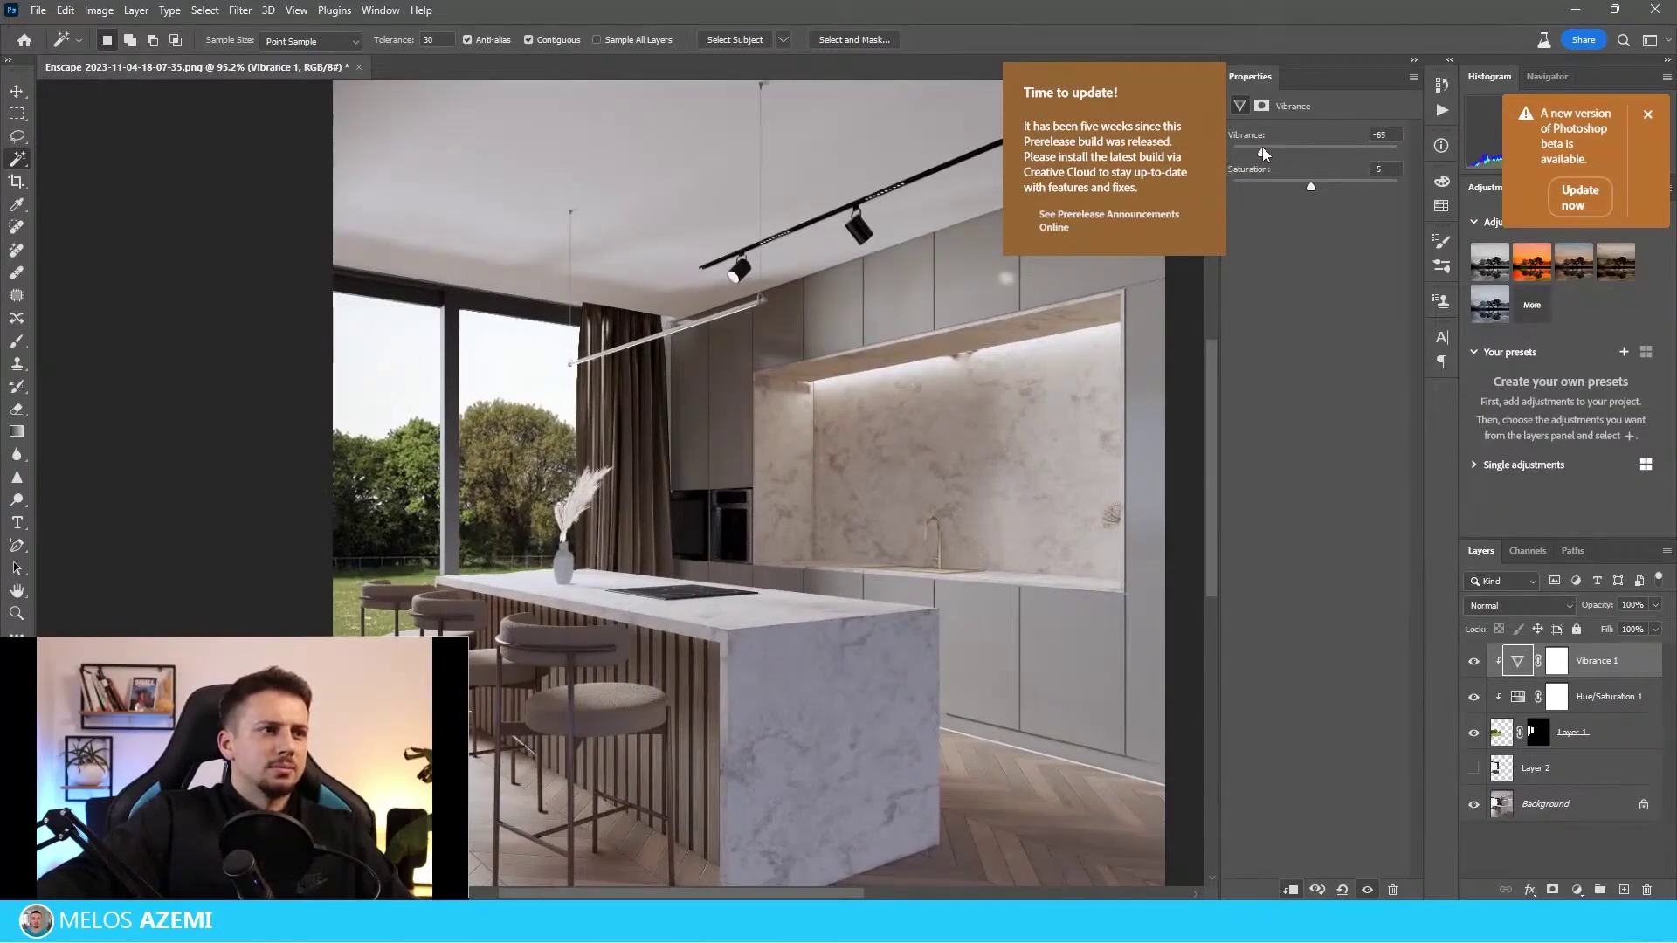
alt+scroll(348, 291, down, 3)
alt+scroll(574, 504, up, 2)
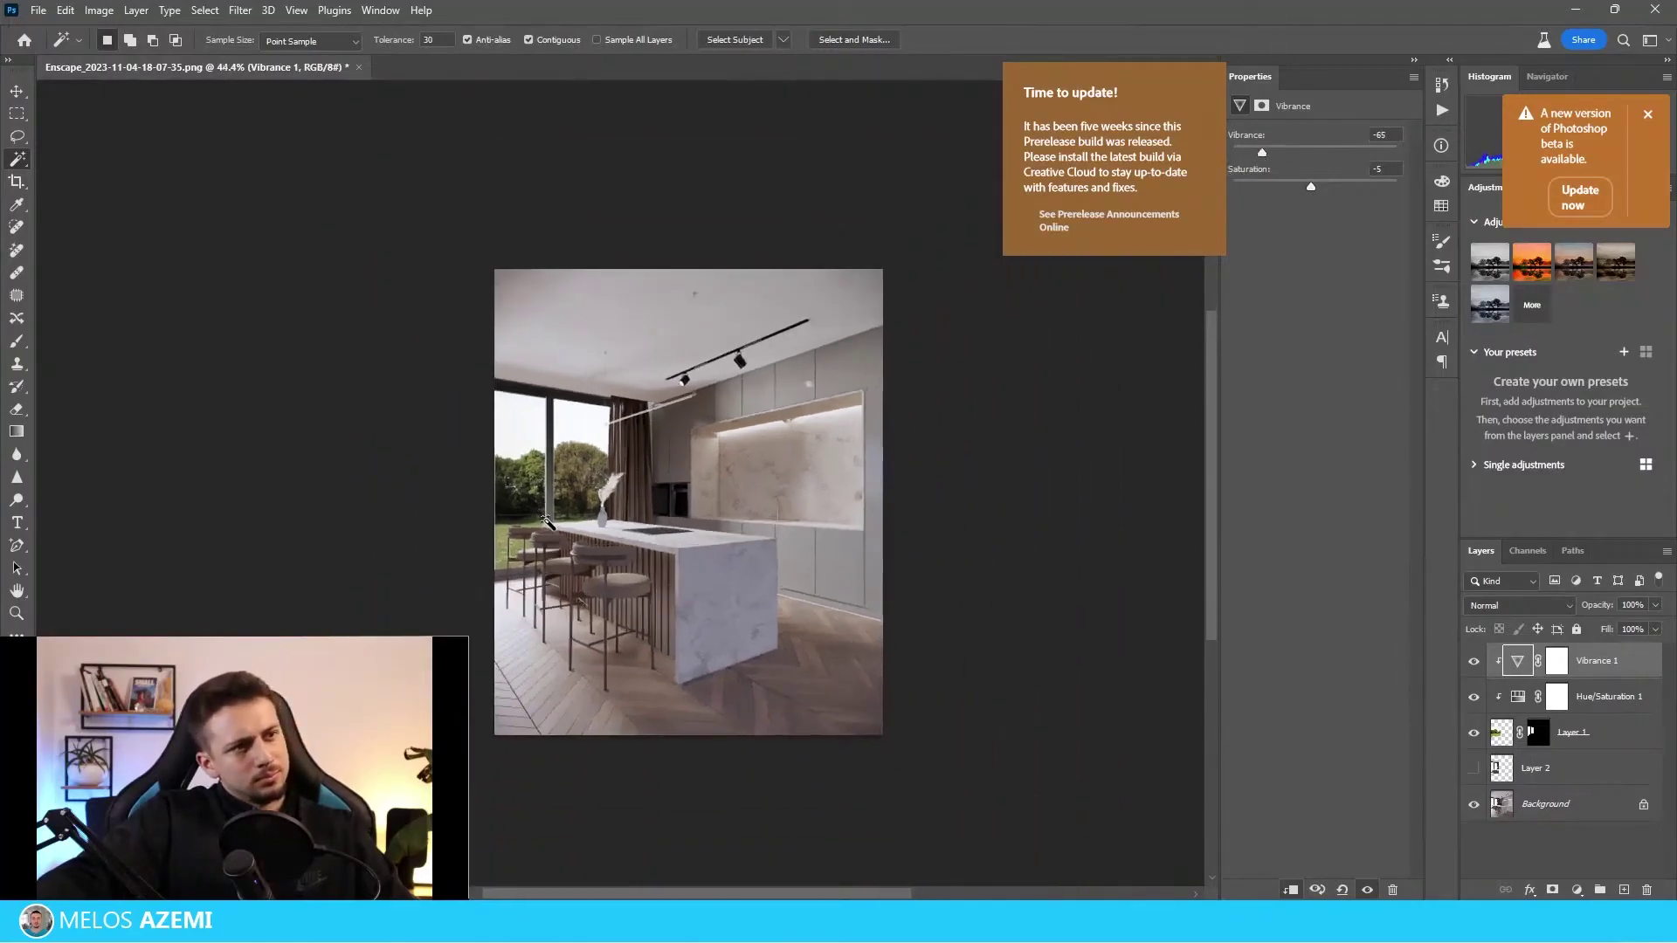
alt+scroll(356, 329, down, 1)
alt+scroll(603, 524, up, 3)
alt+scroll(598, 572, down, 3)
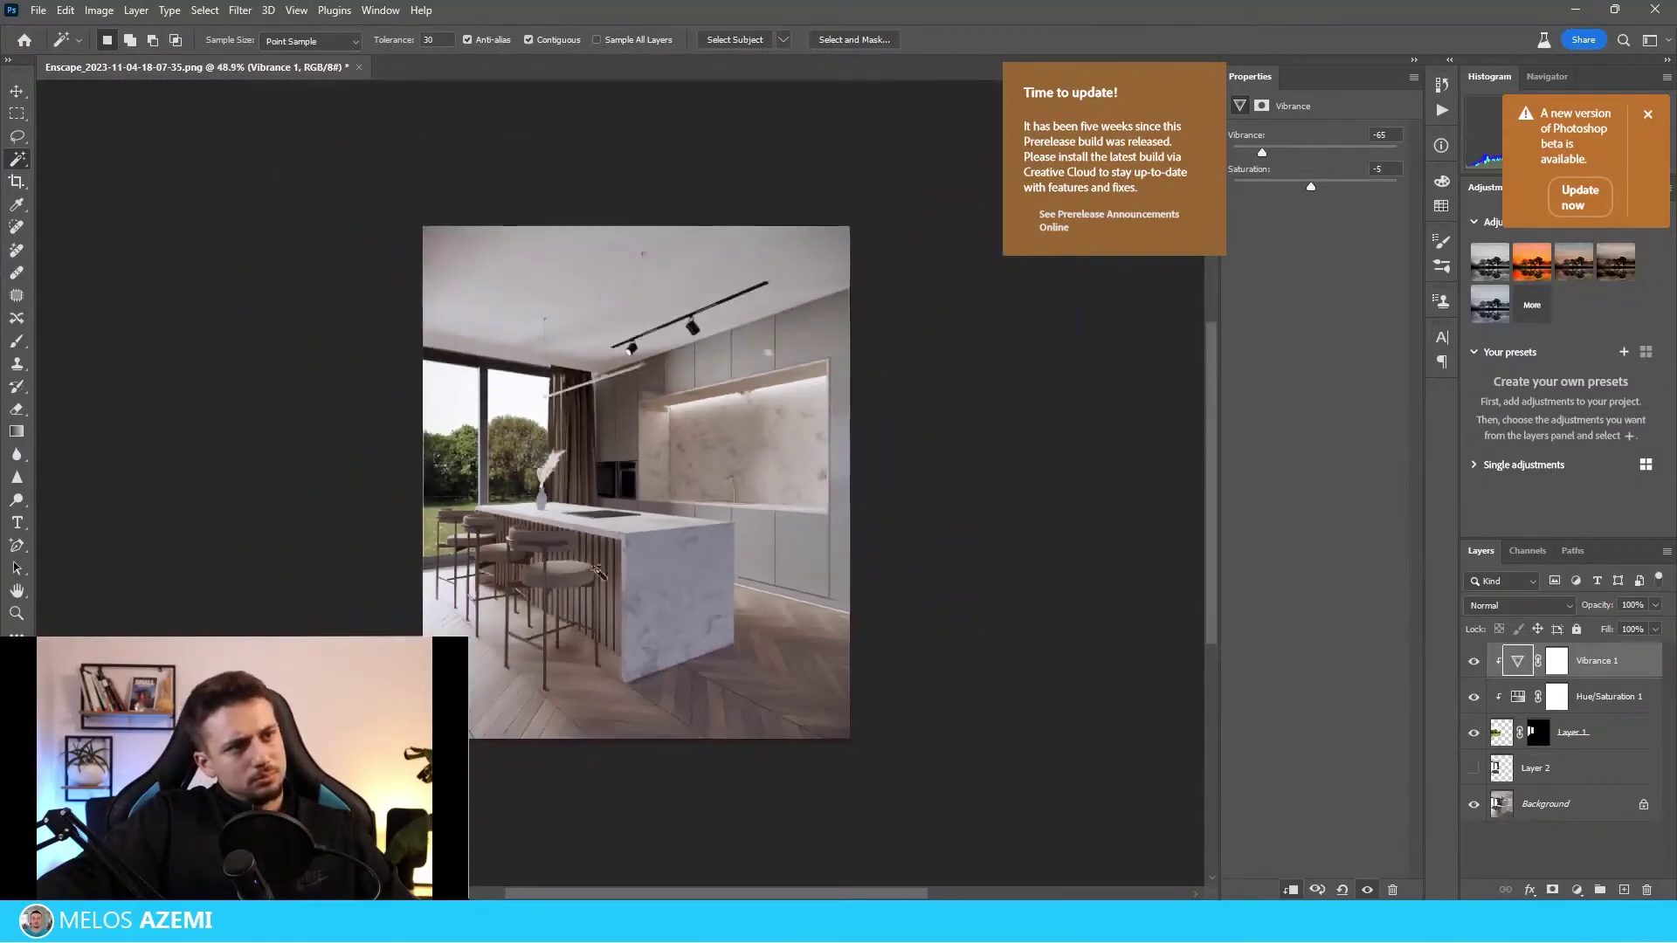
Switch to the Move tool, deselect all layers and start saving the composited kitchen render as a new file.
click(14, 91)
click(775, 264)
alt+scroll(753, 496, up, 6)
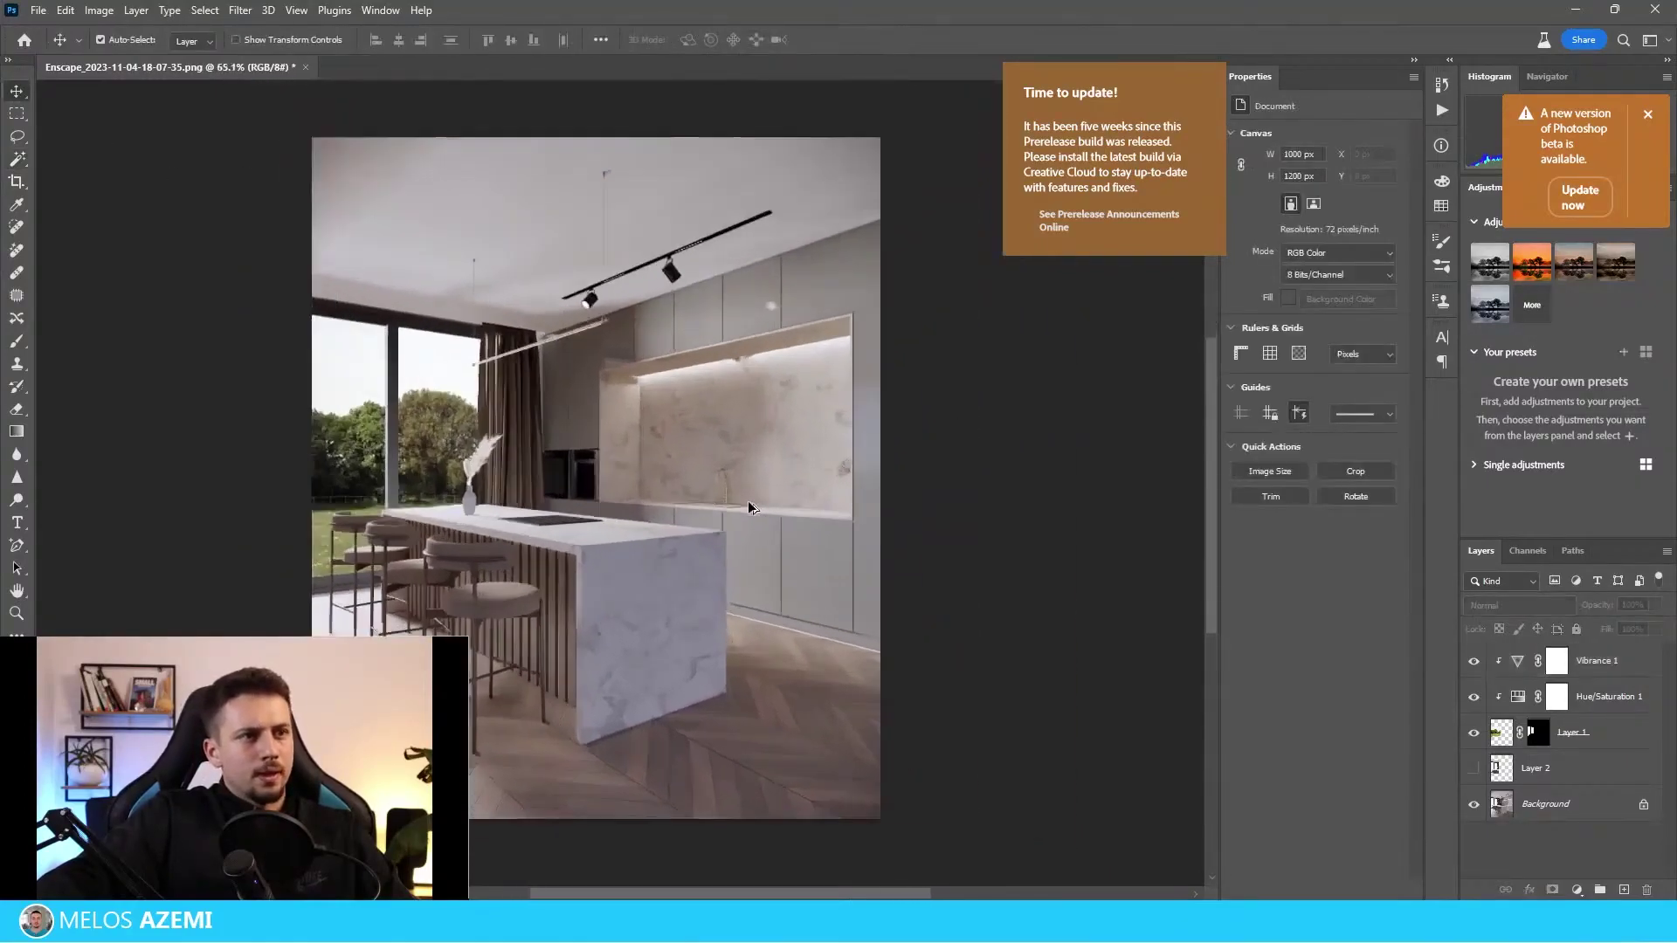
alt+scroll(428, 358, down, 4)
drag(739, 451, 842, 637)
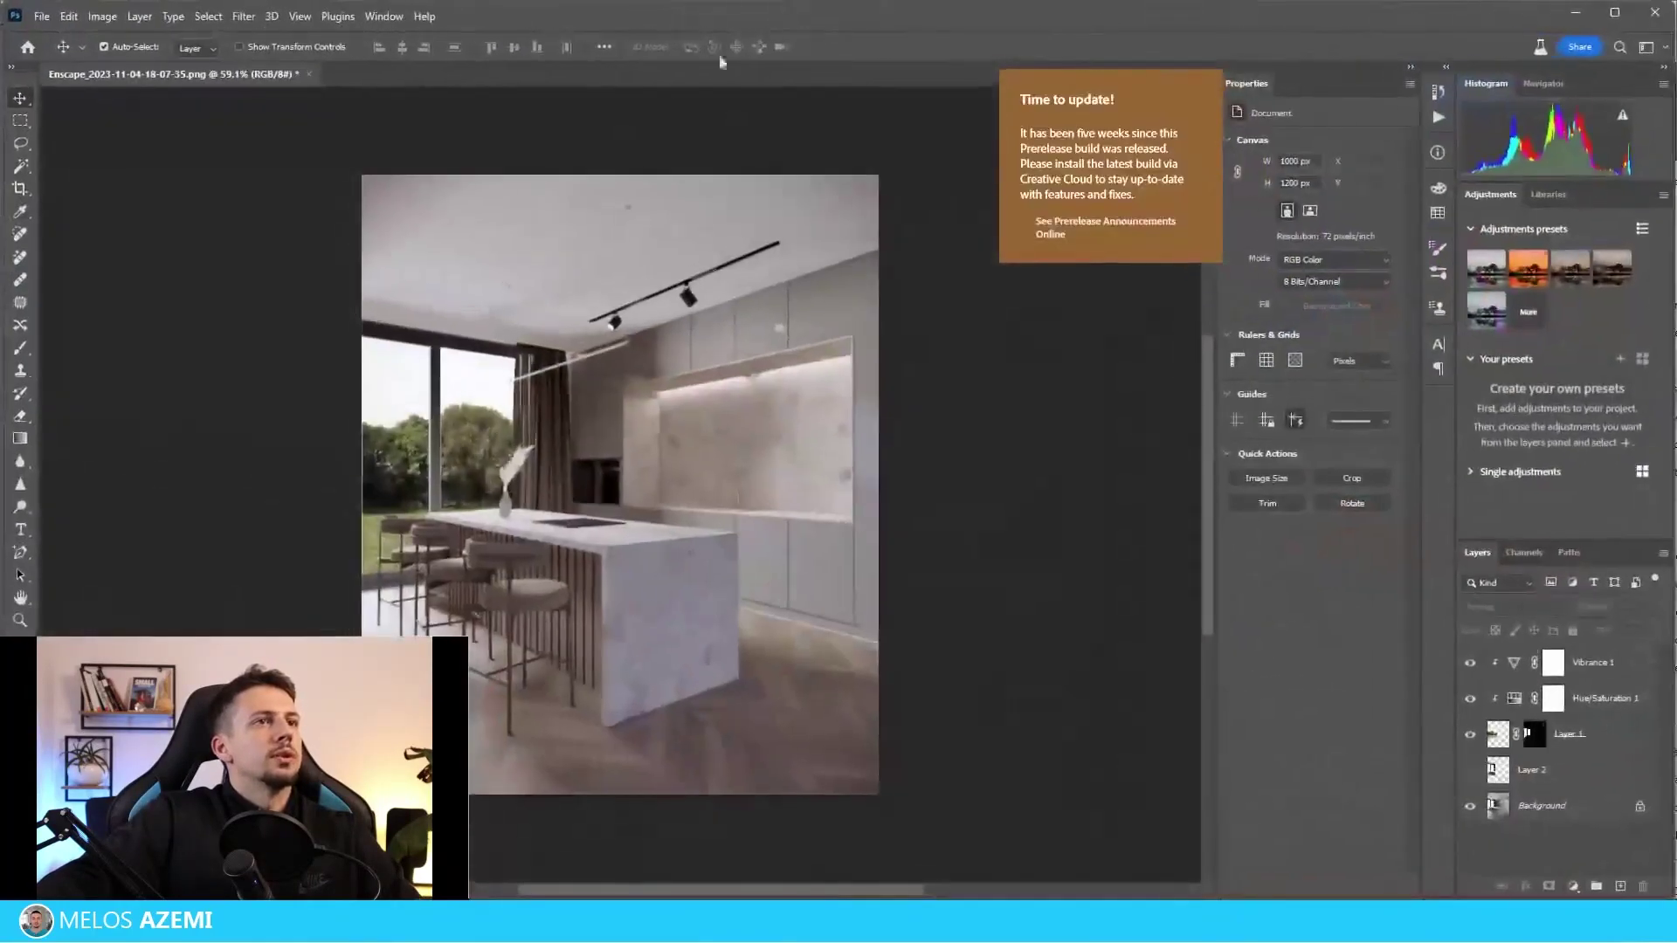
key(ctrl+shift+s)
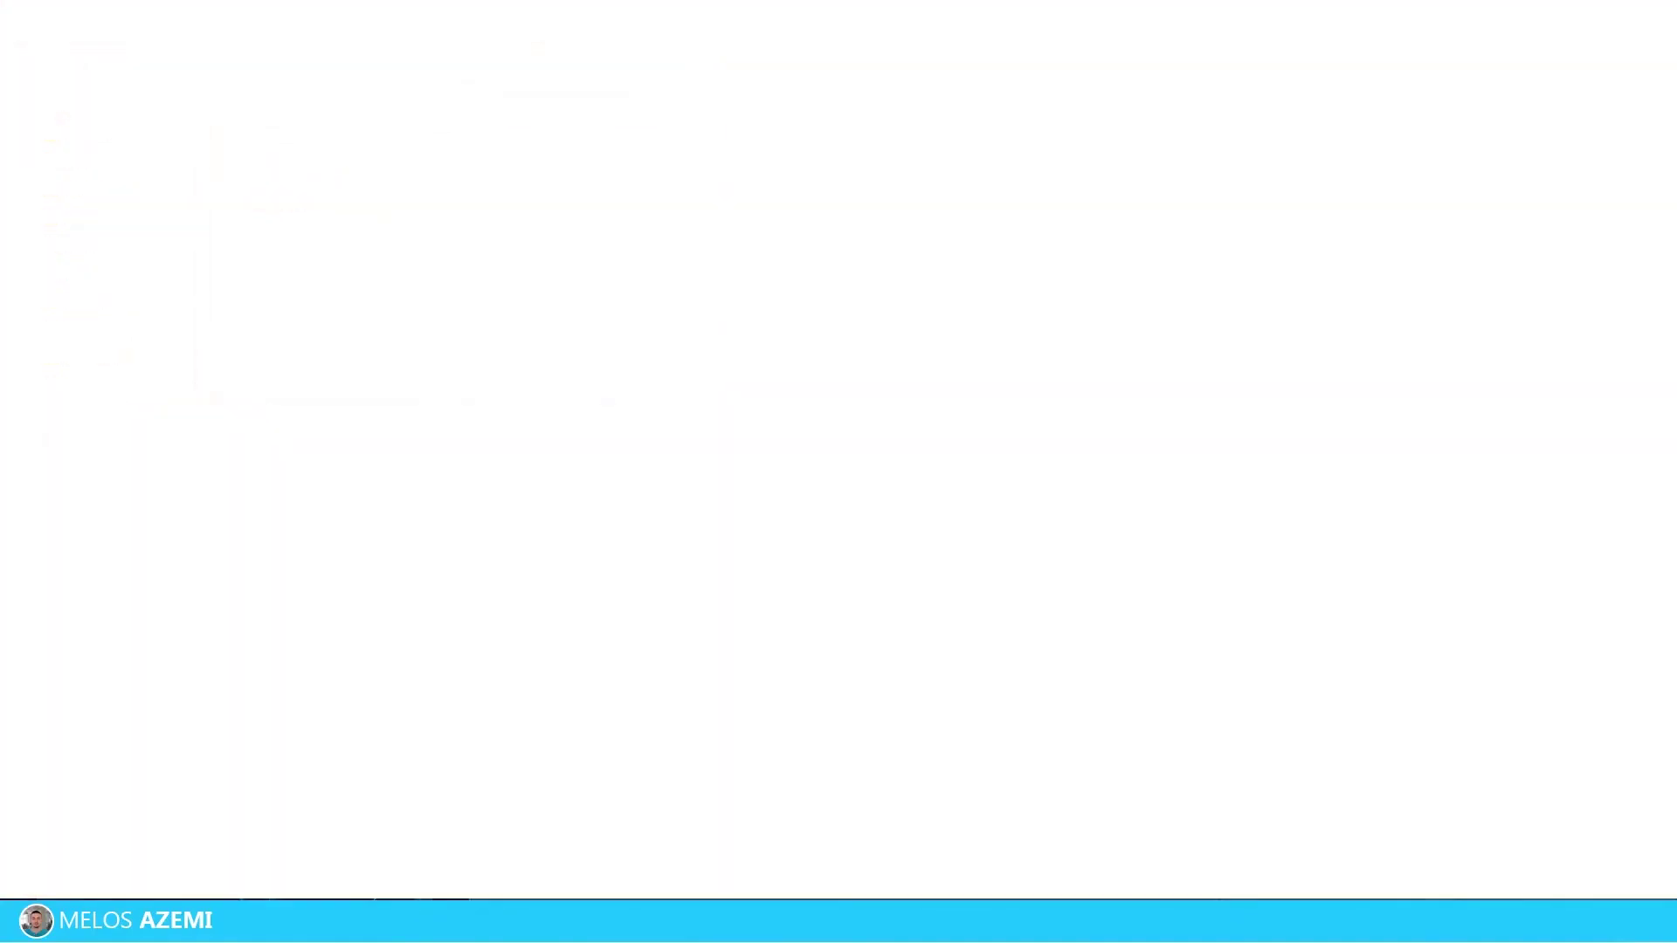